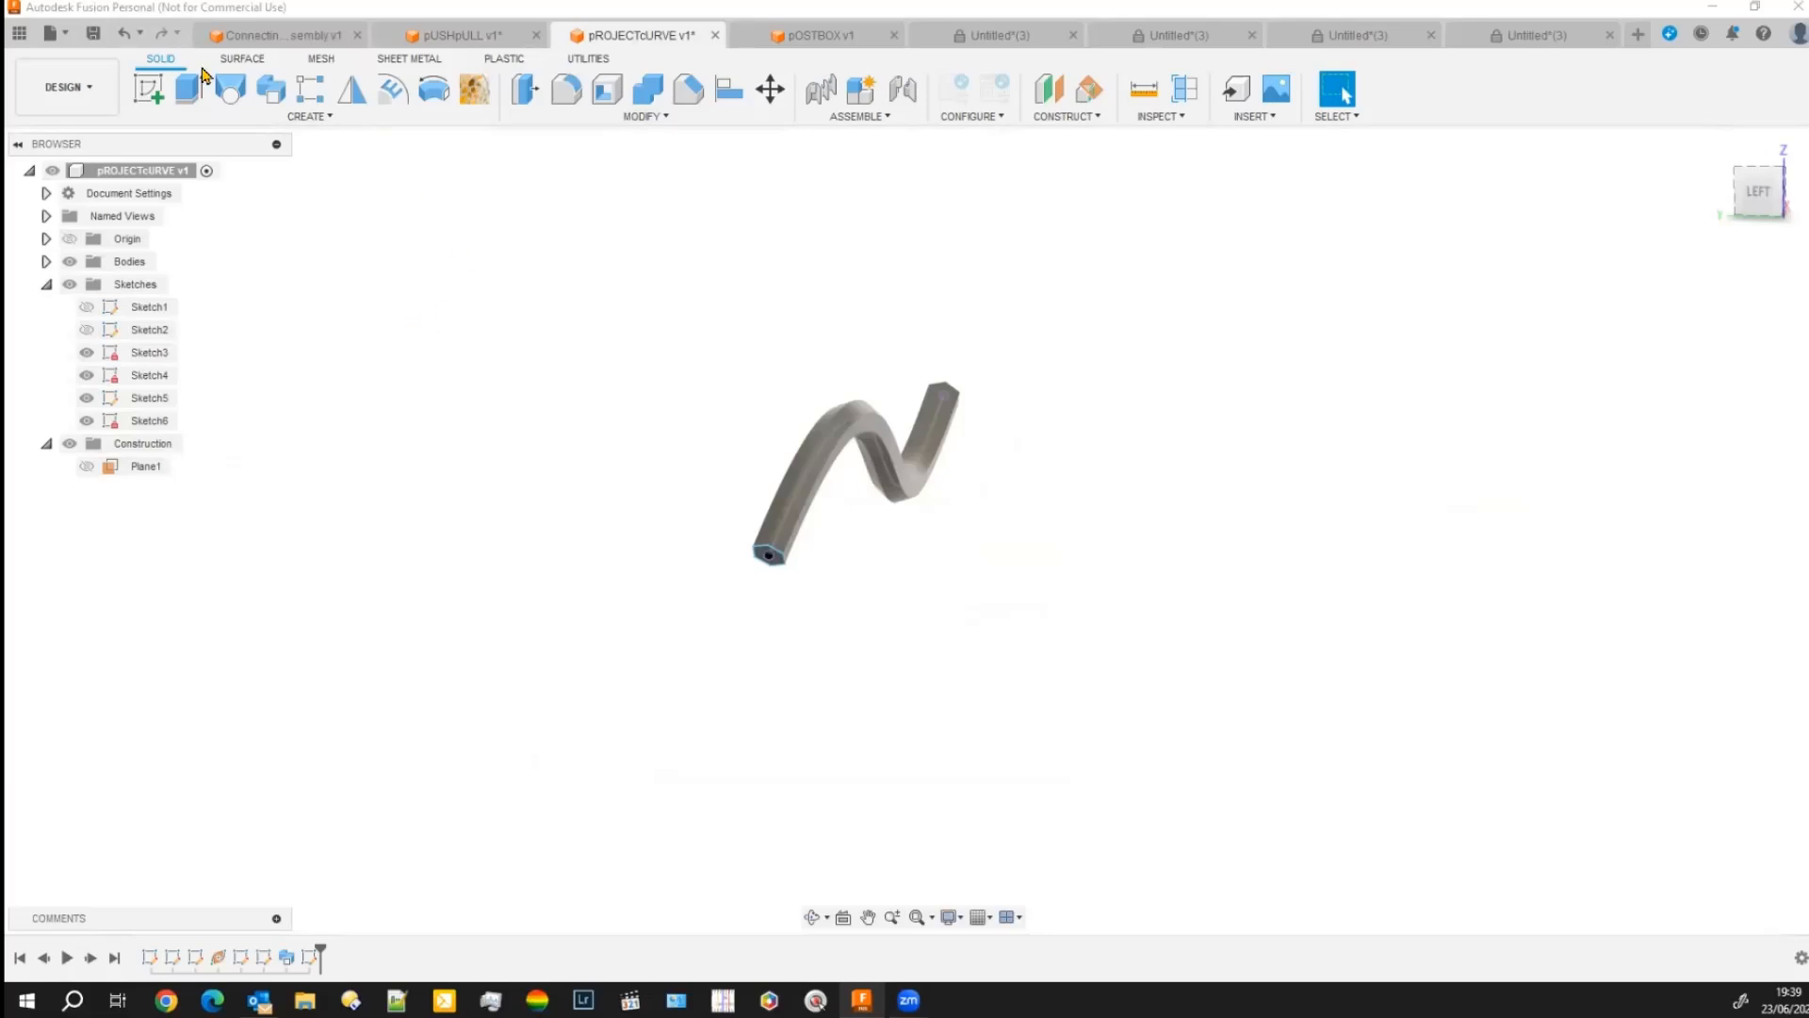
Start a sketch on the YZ origin plane, review the Project / Include commands, and finish it empty.
click(148, 90)
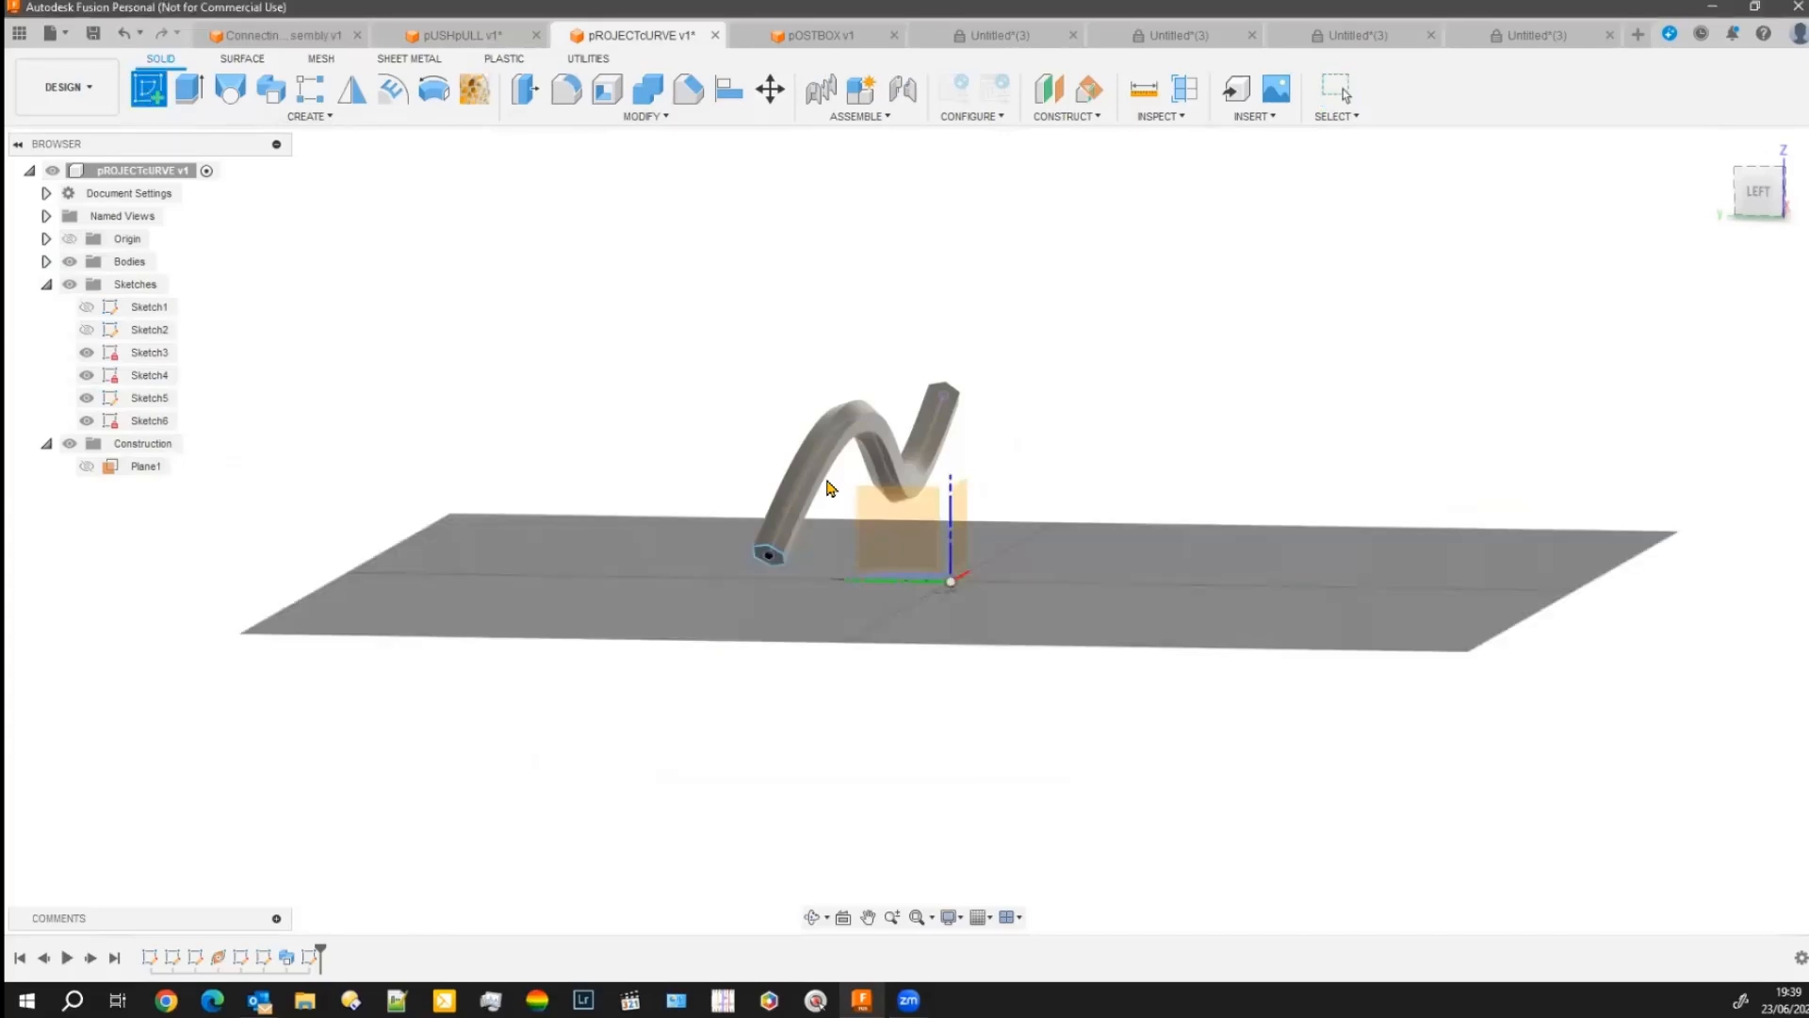
click(885, 500)
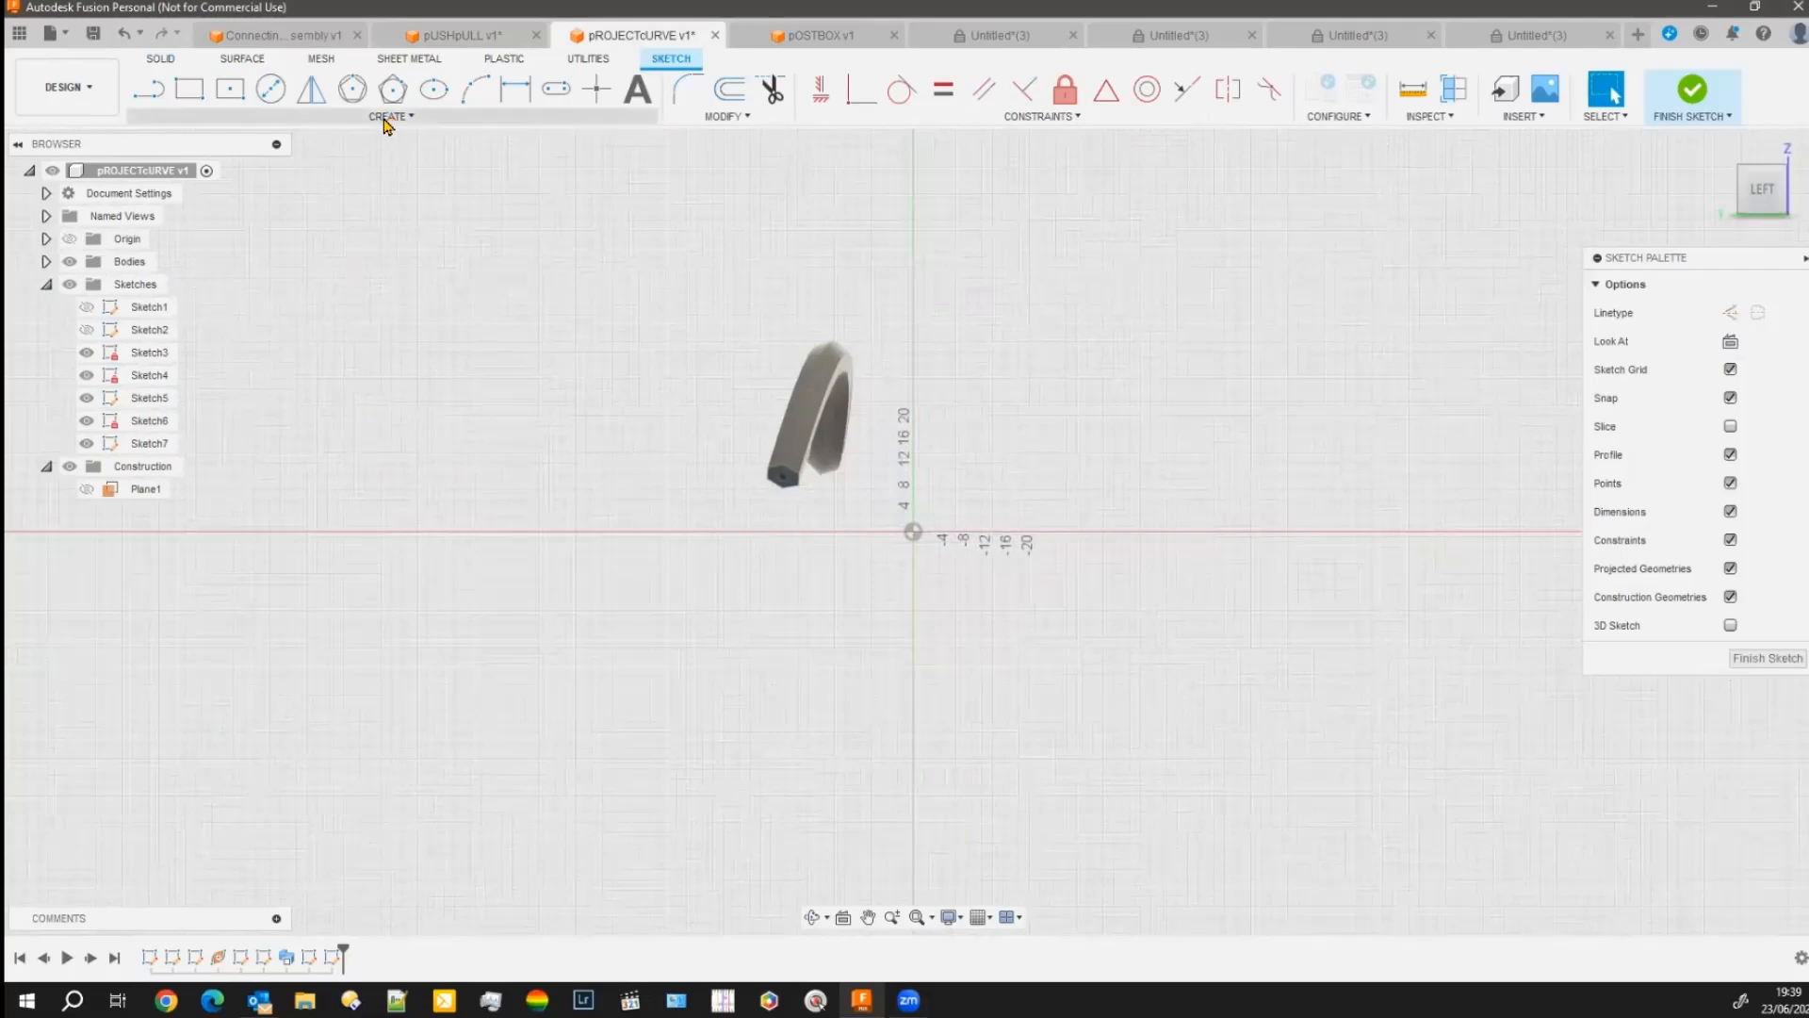
click(386, 120)
mouse_move(235, 412)
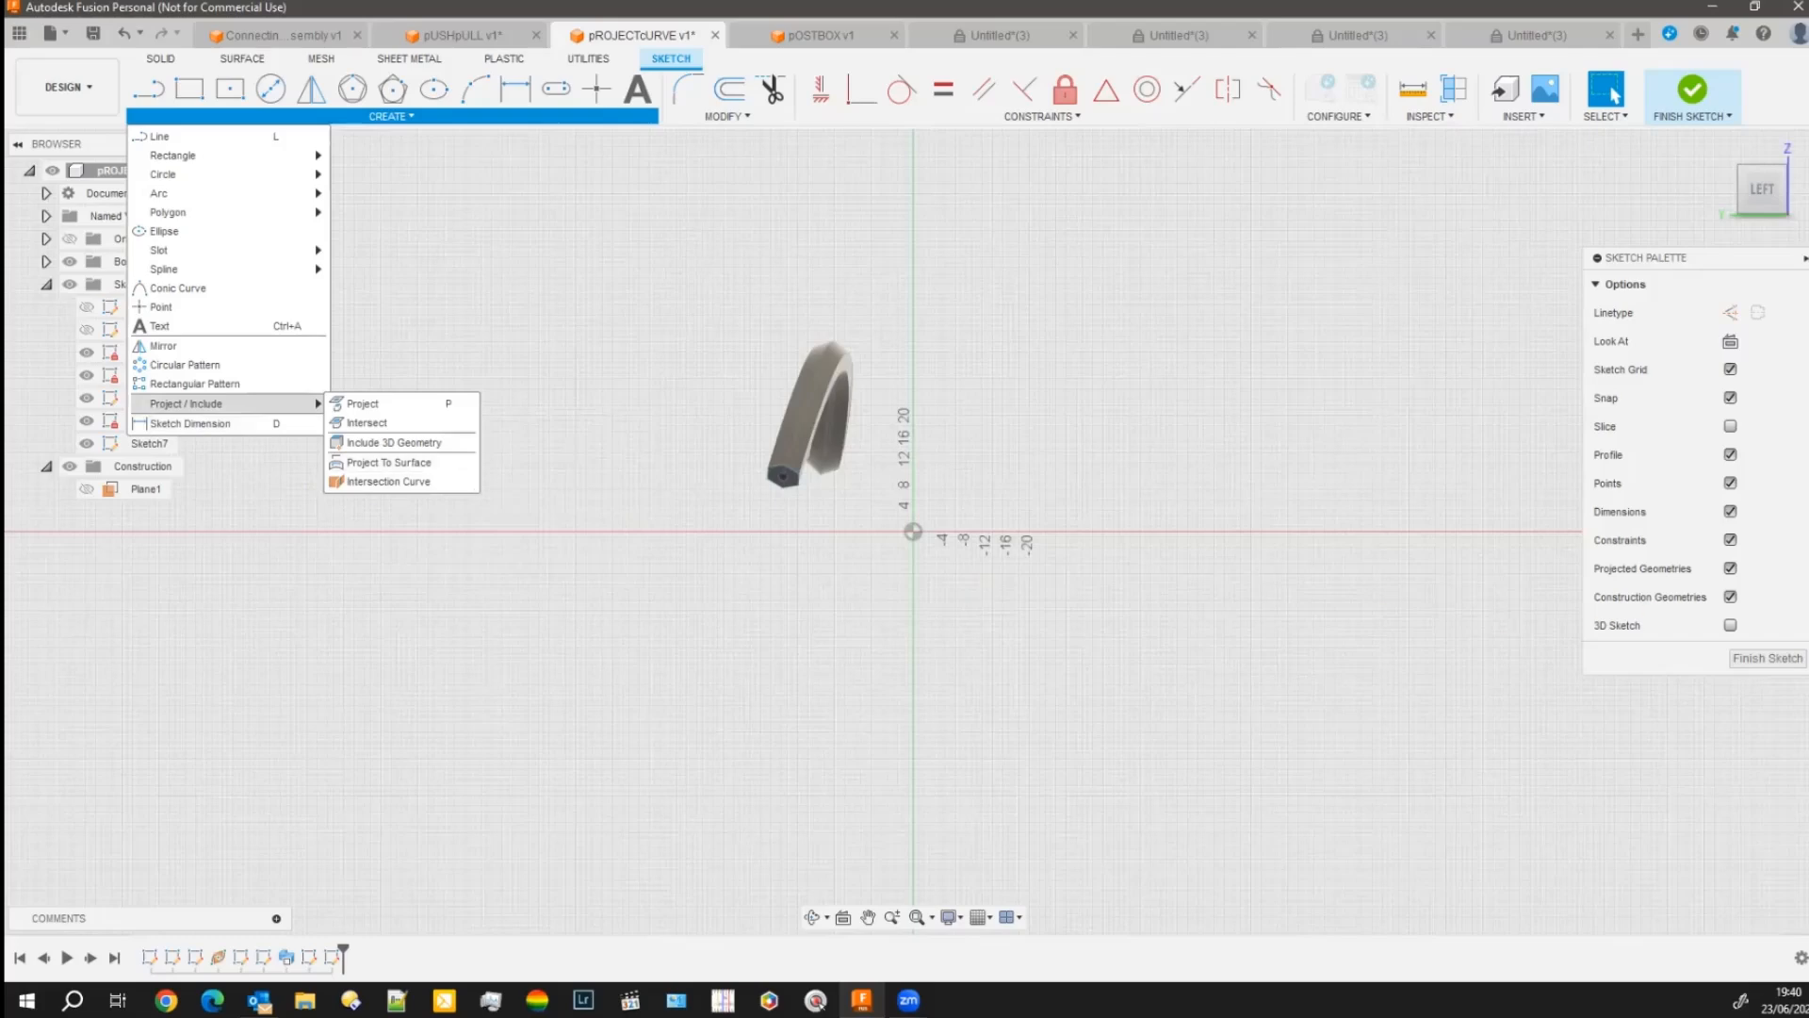
click(1767, 657)
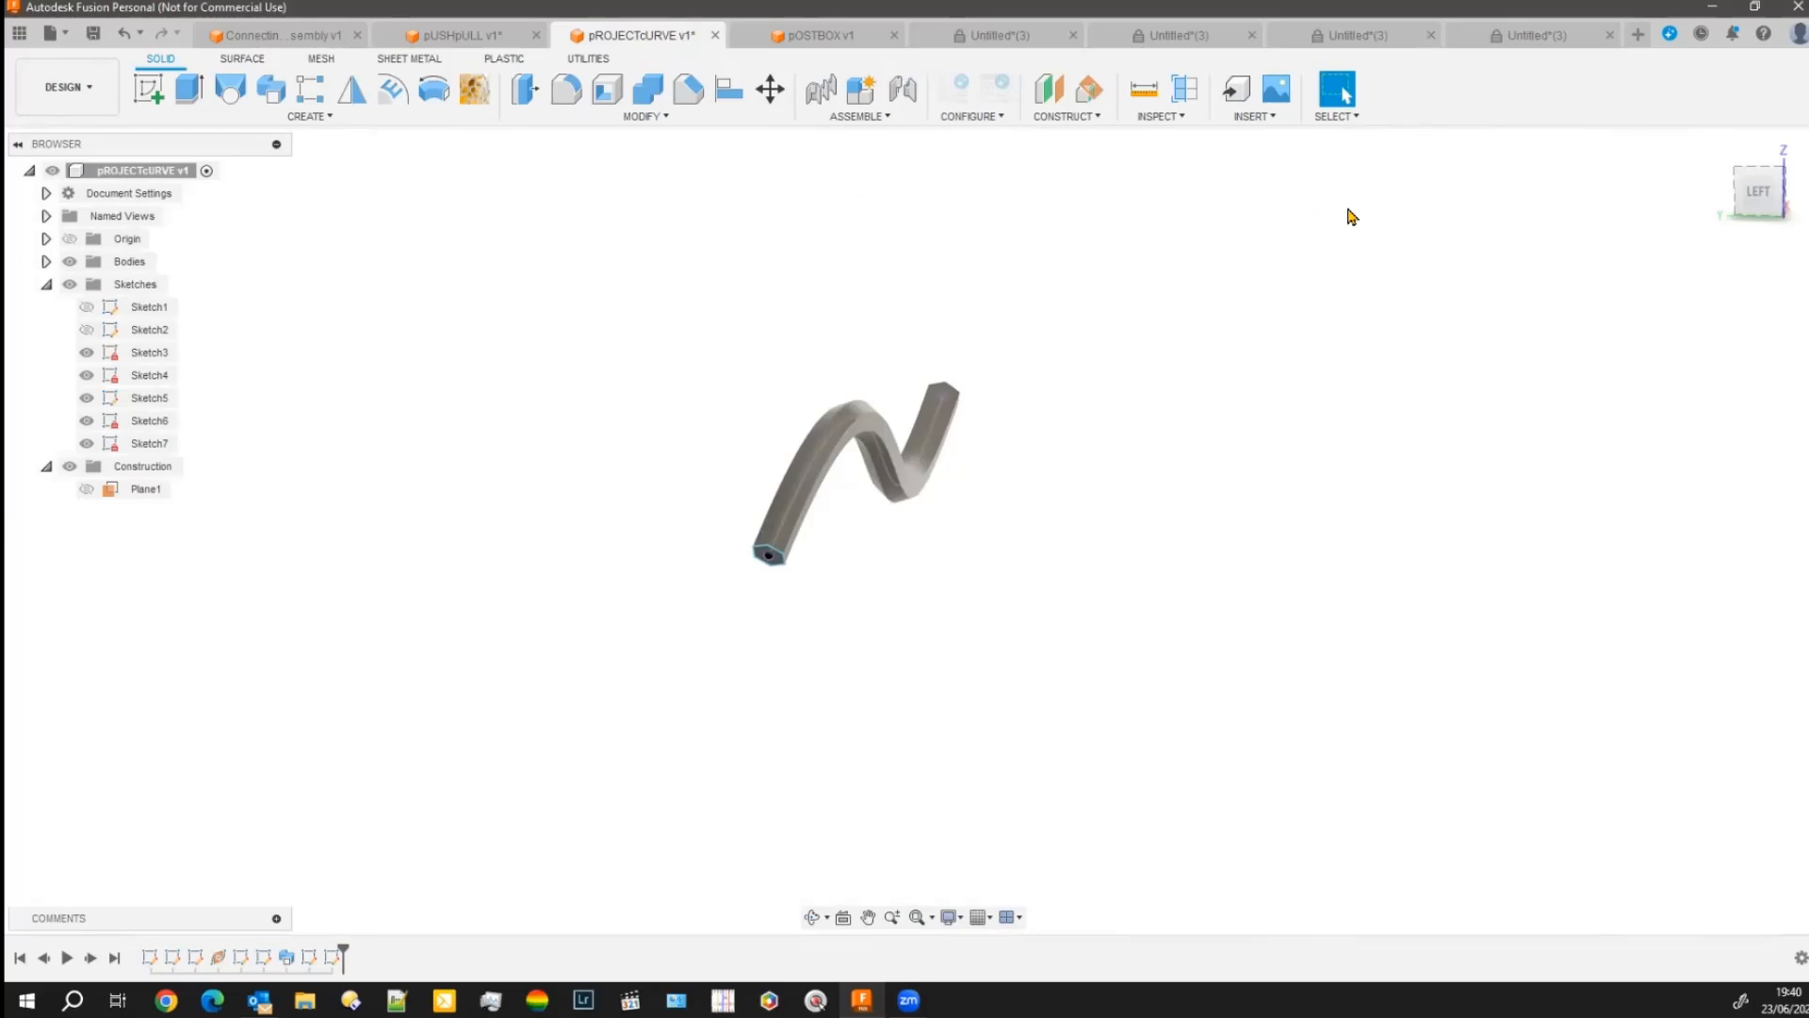
Inspect the curved hexagonal rod in the standard left and top views.
click(1759, 193)
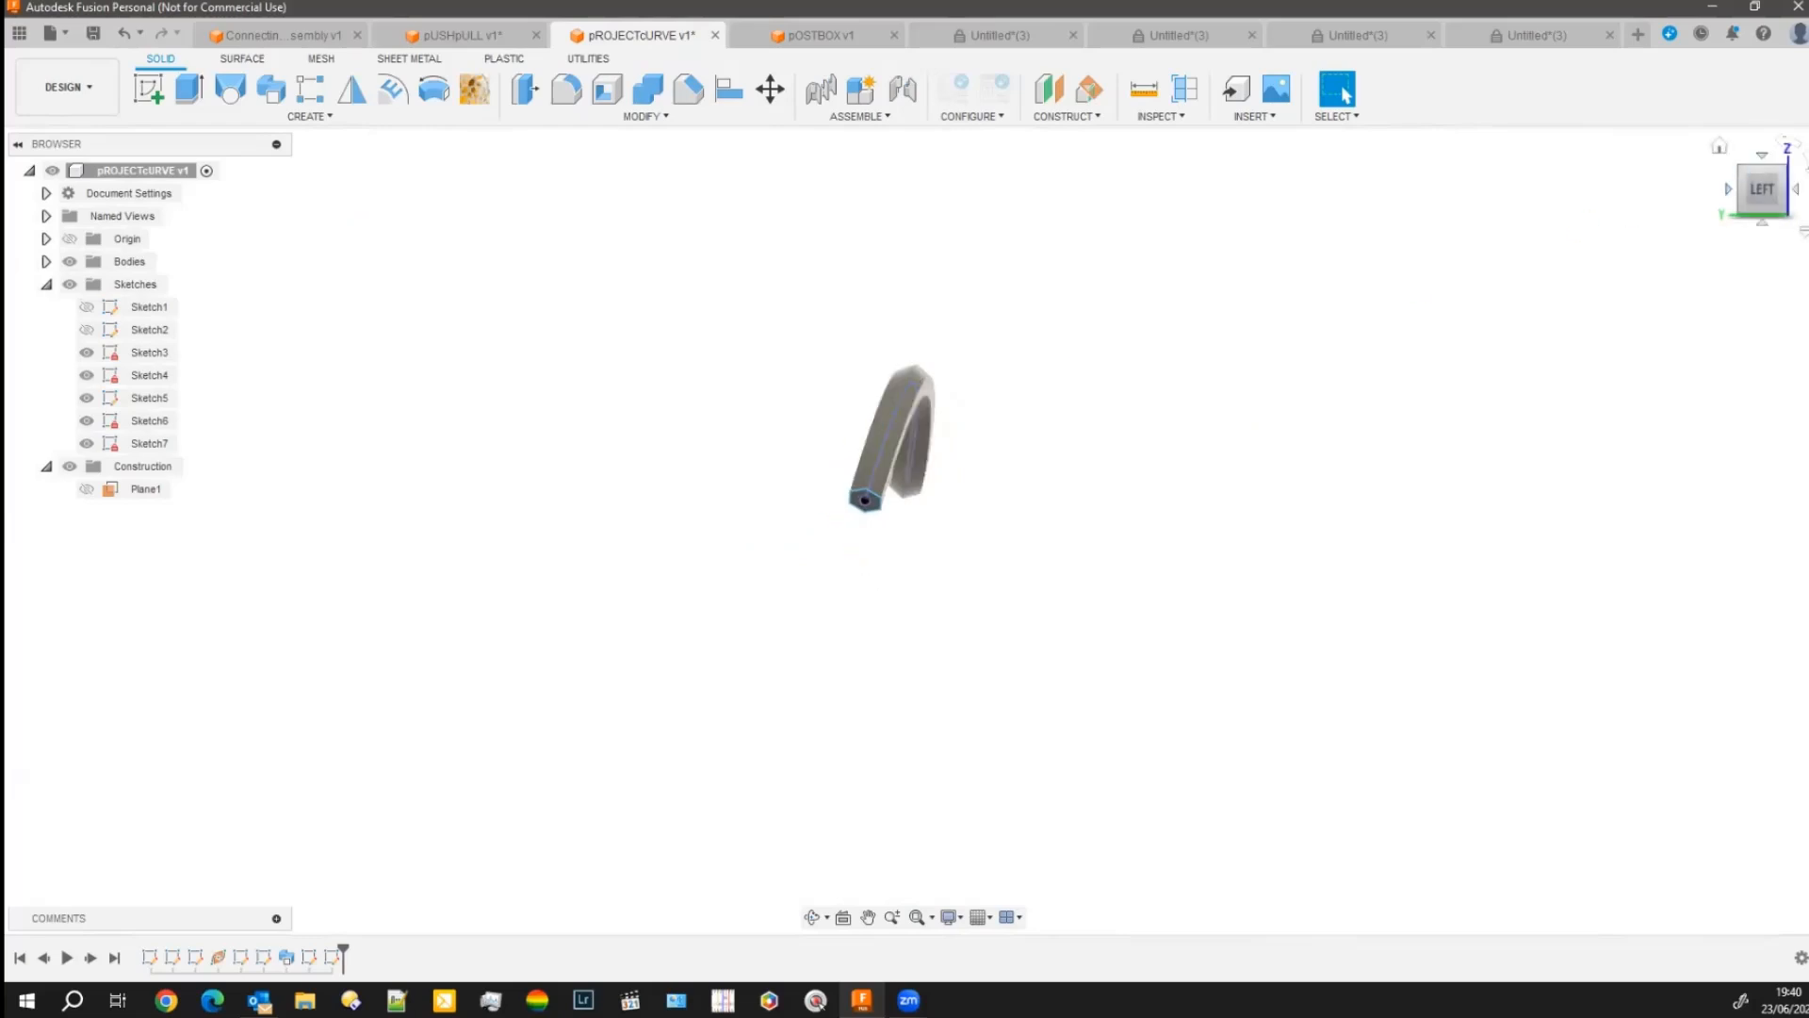
click(1762, 154)
click(867, 917)
drag(1074, 549, 1062, 395)
key(Escape)
scroll(1067, 358, down, 3)
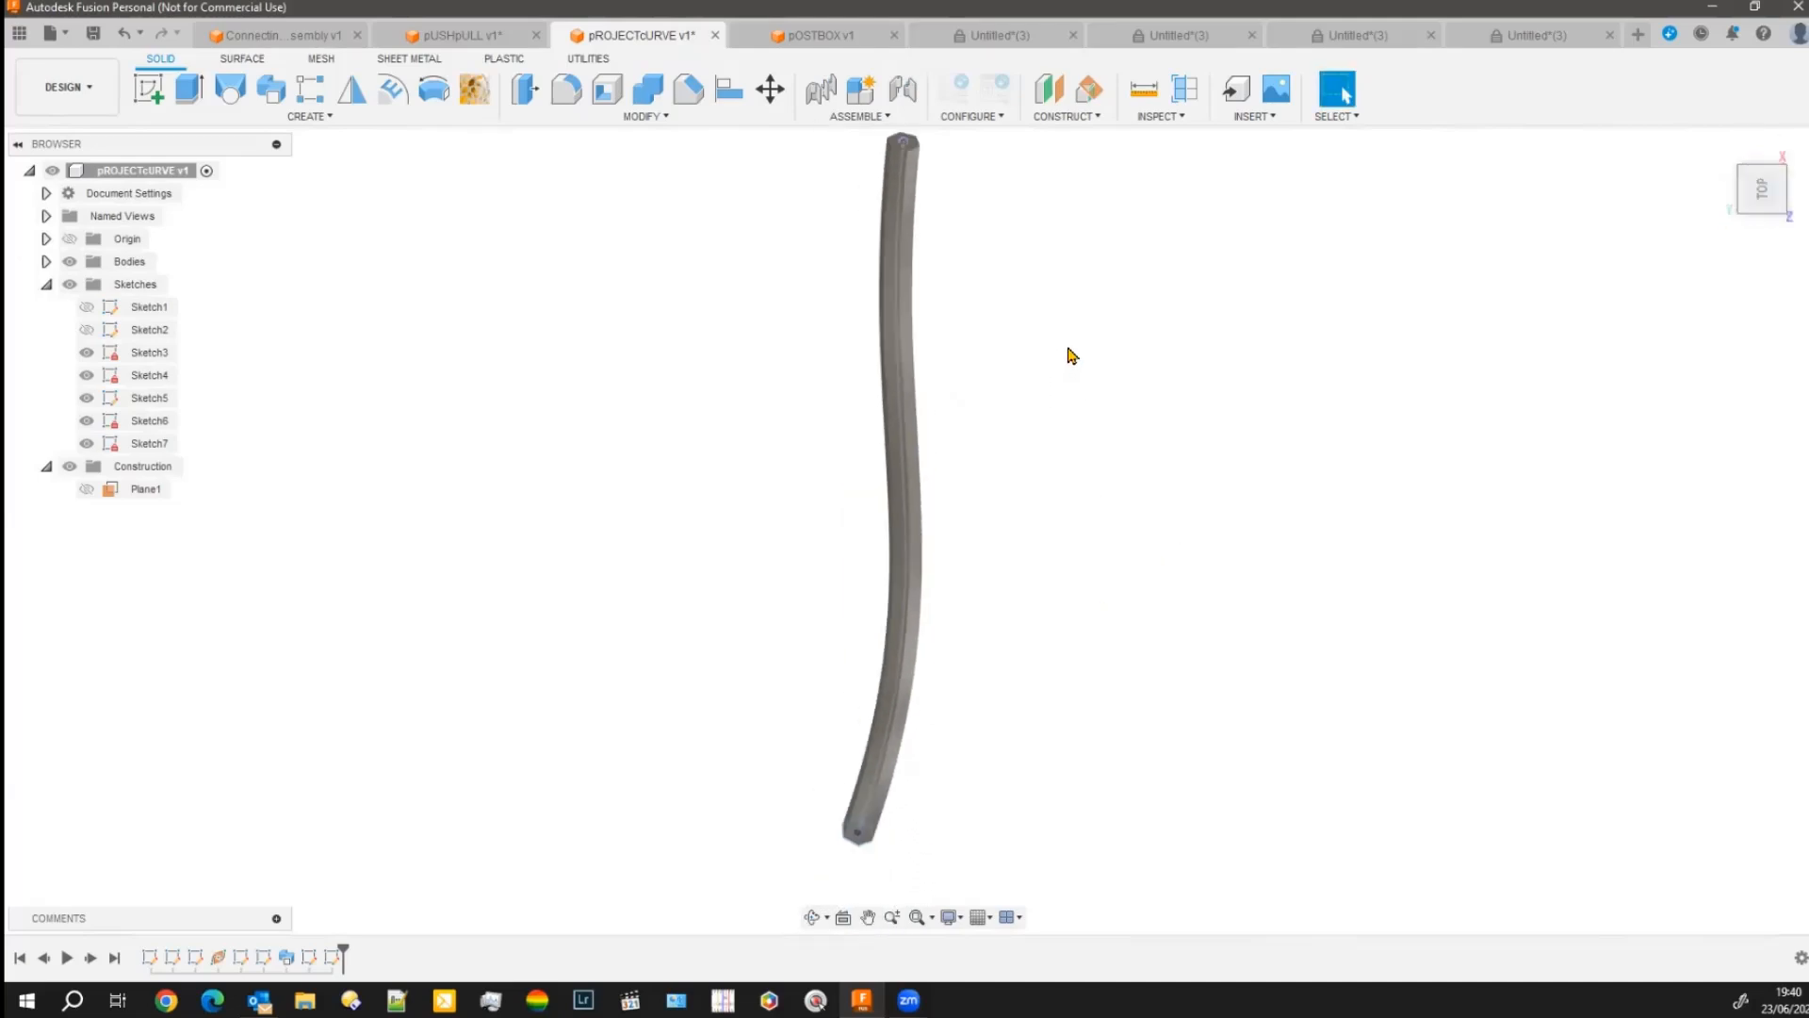
middle_drag(1072, 355, 964, 363)
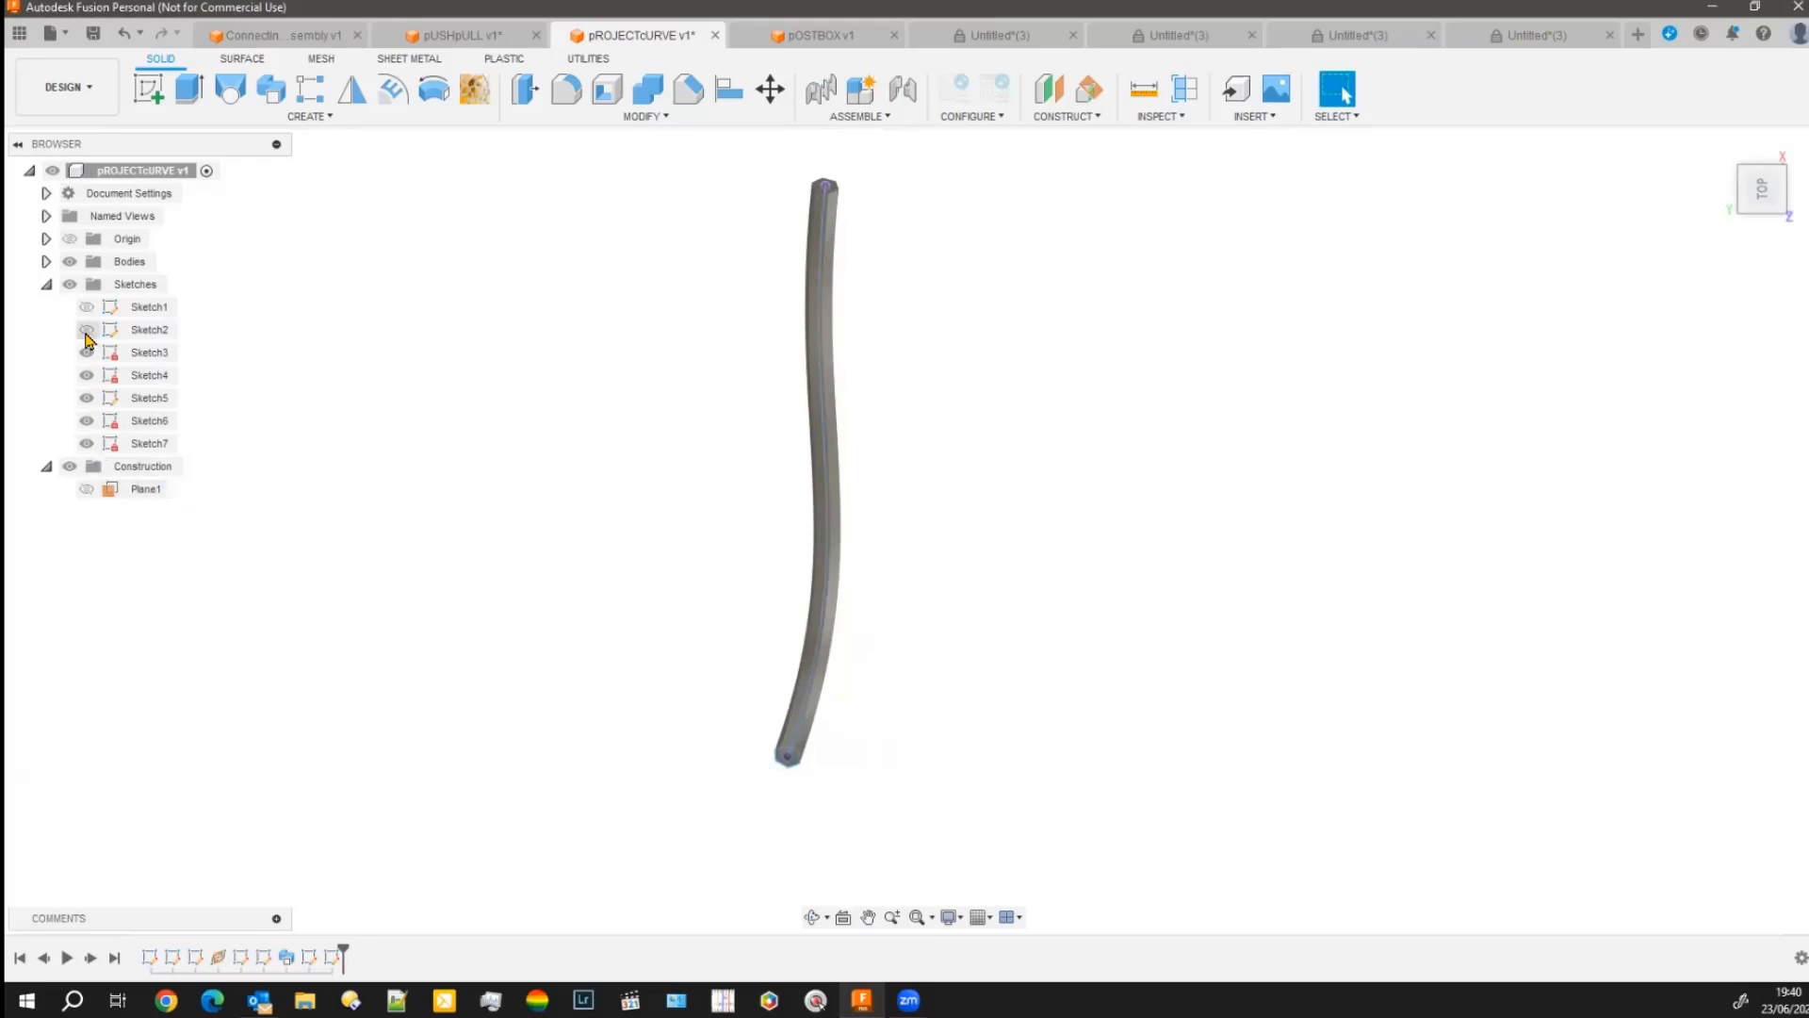
Hide the solid bodies and show the origin planes to examine the rod's 3D path curve.
click(70, 261)
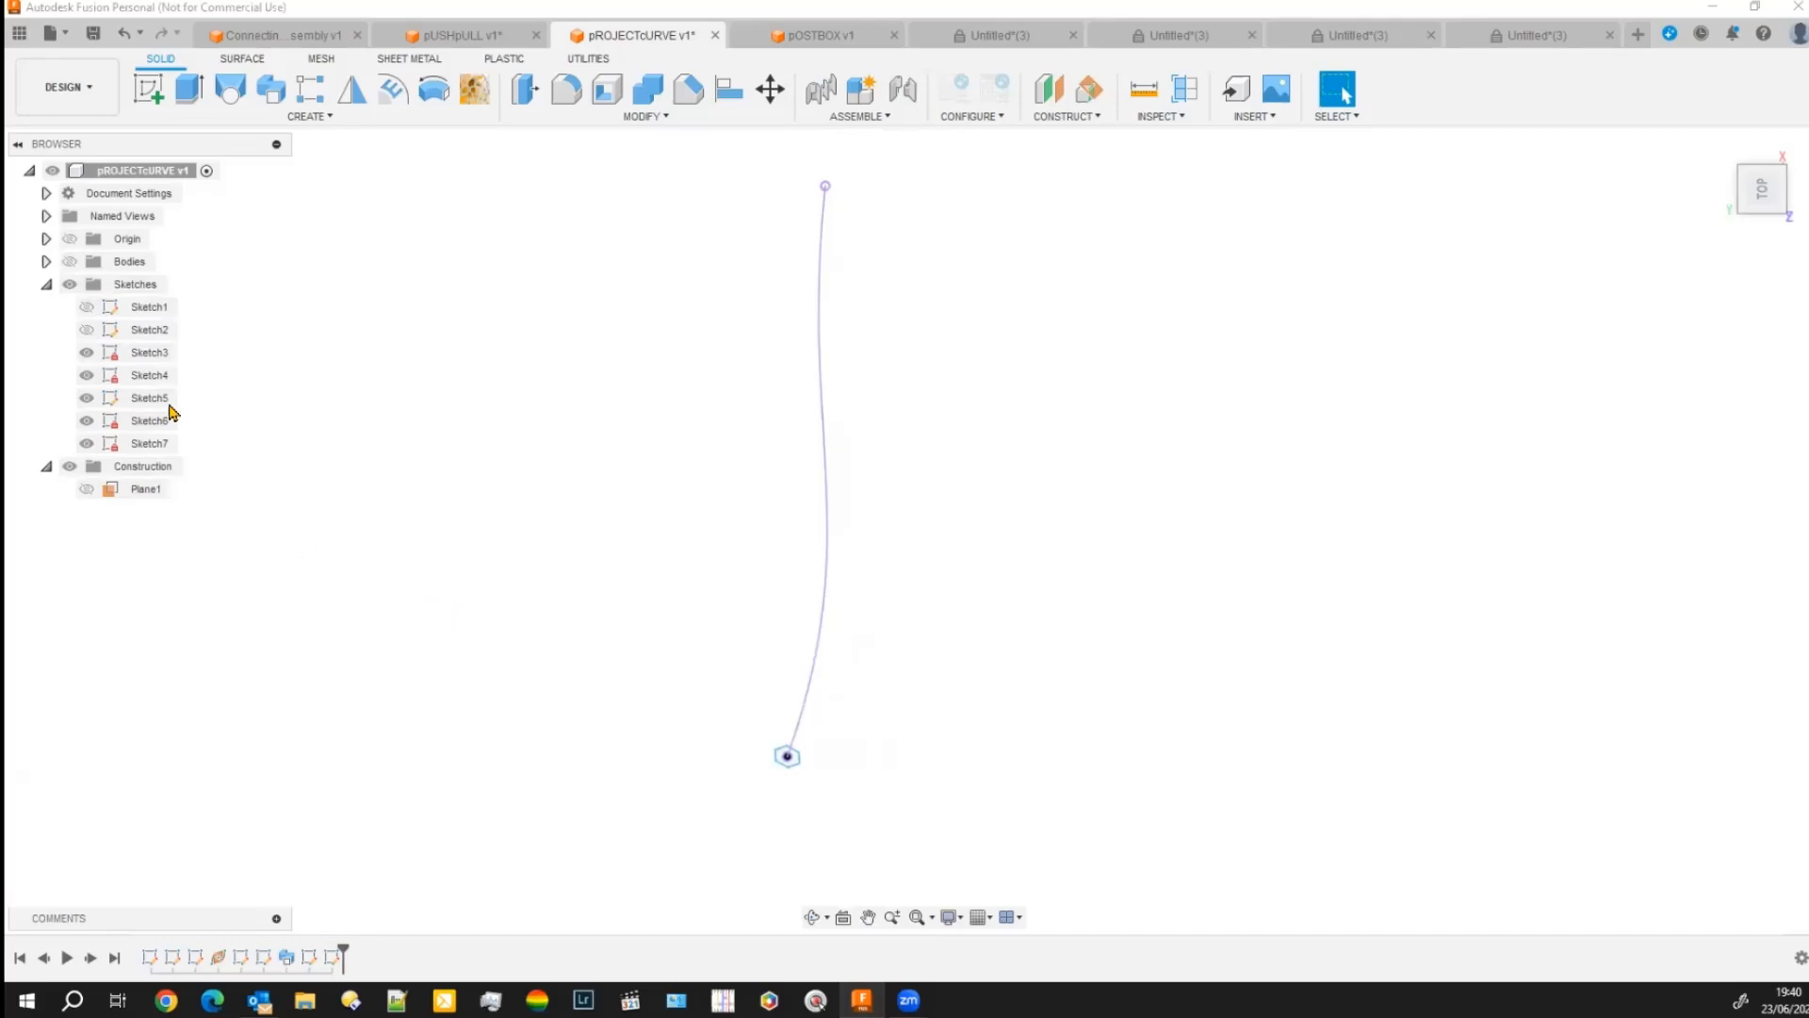
click(70, 239)
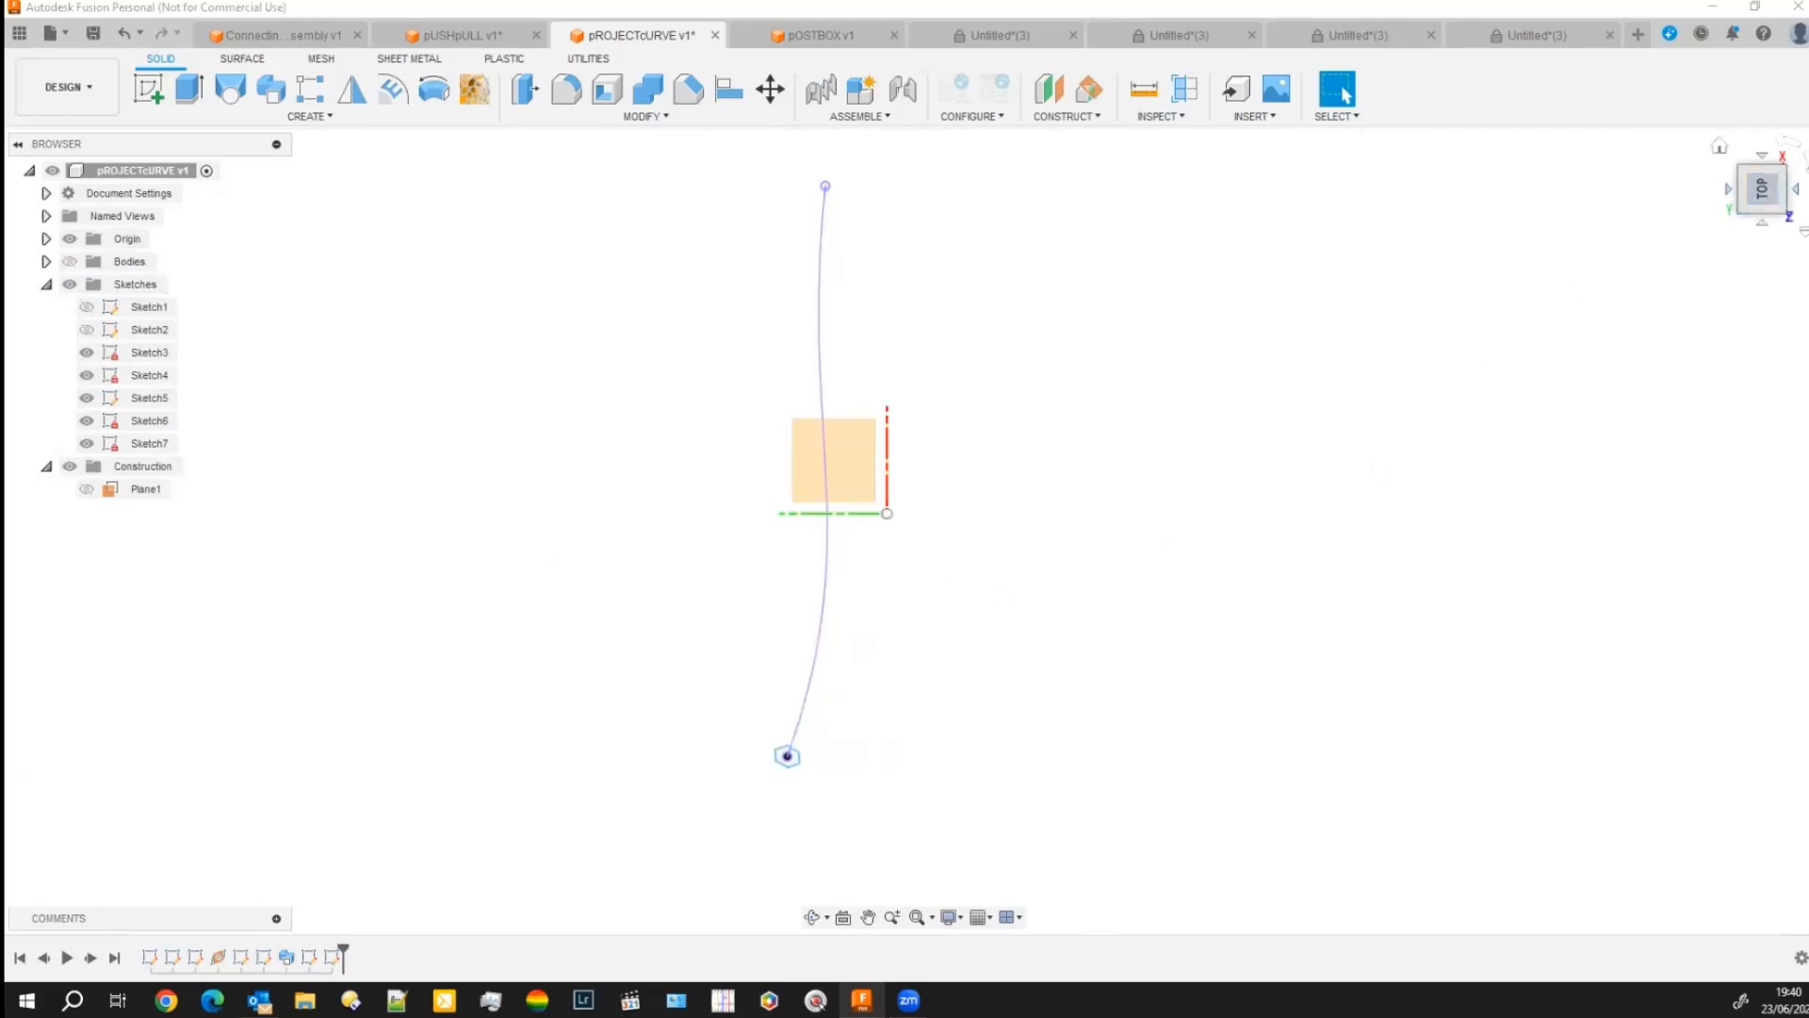
click(1795, 189)
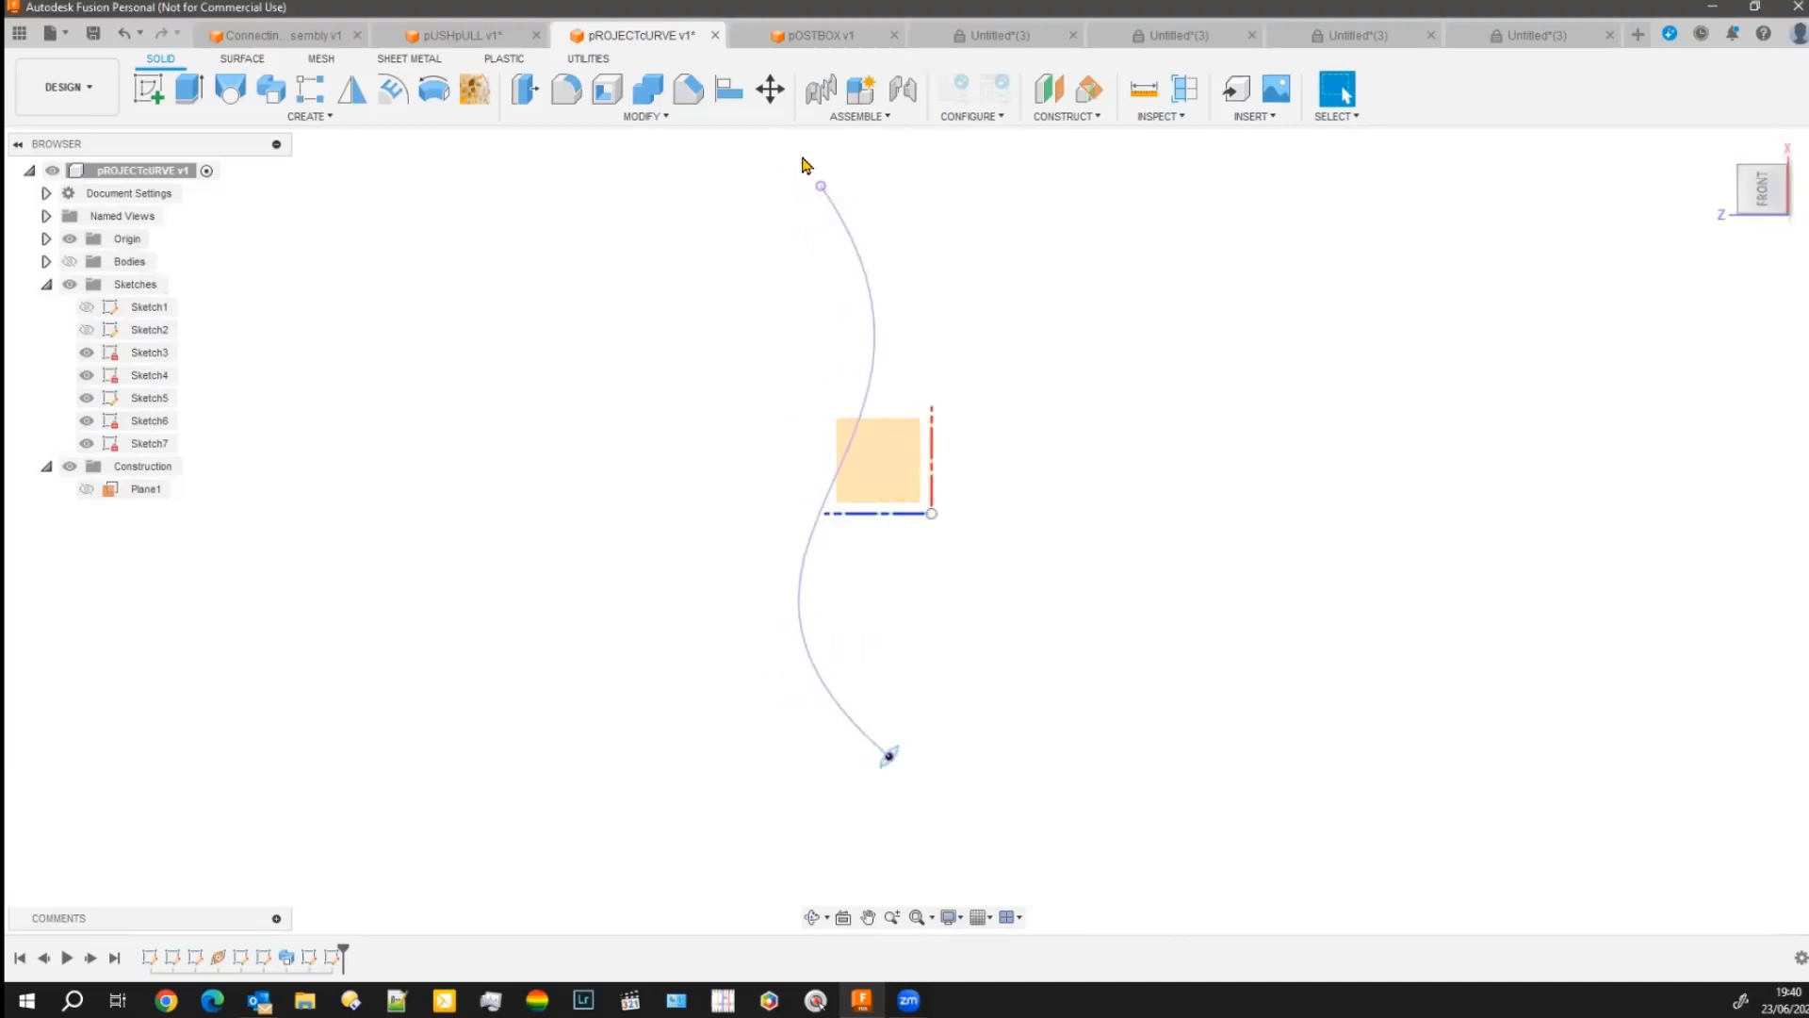
shift+middle_drag(980, 603, 1001, 466)
key(Escape)
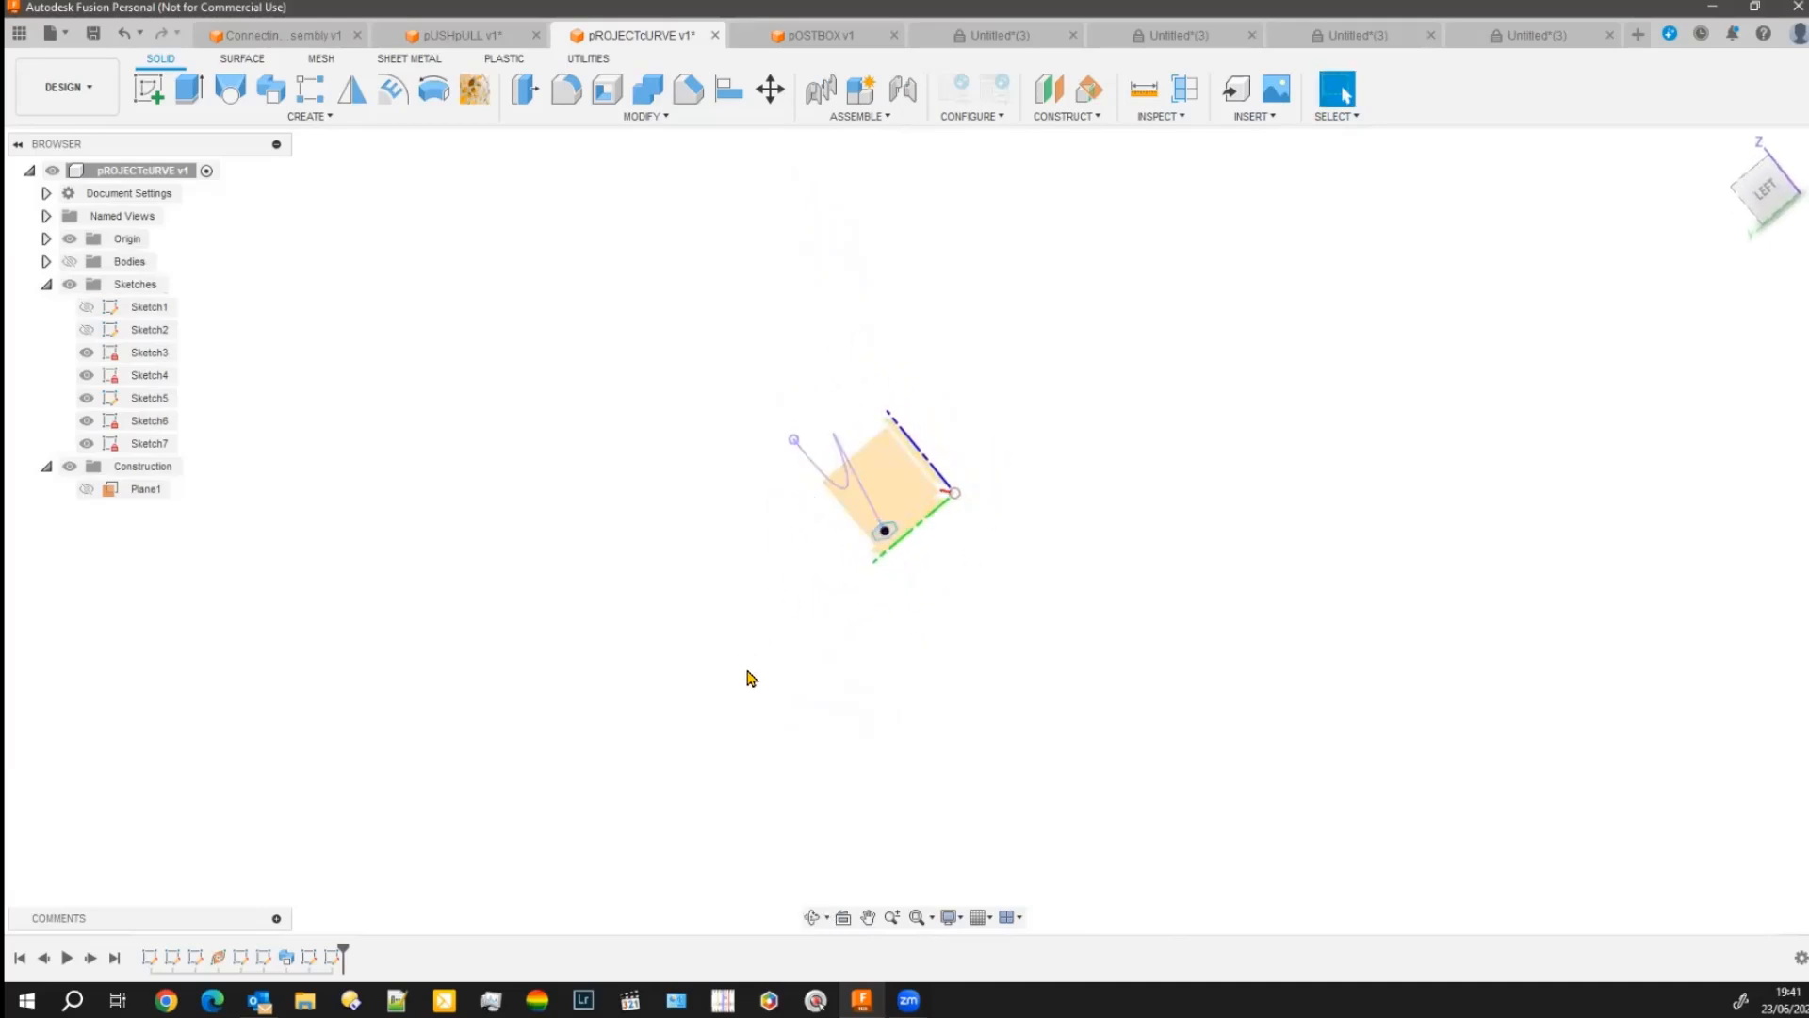
shift+middle_drag(759, 727, 563, 658)
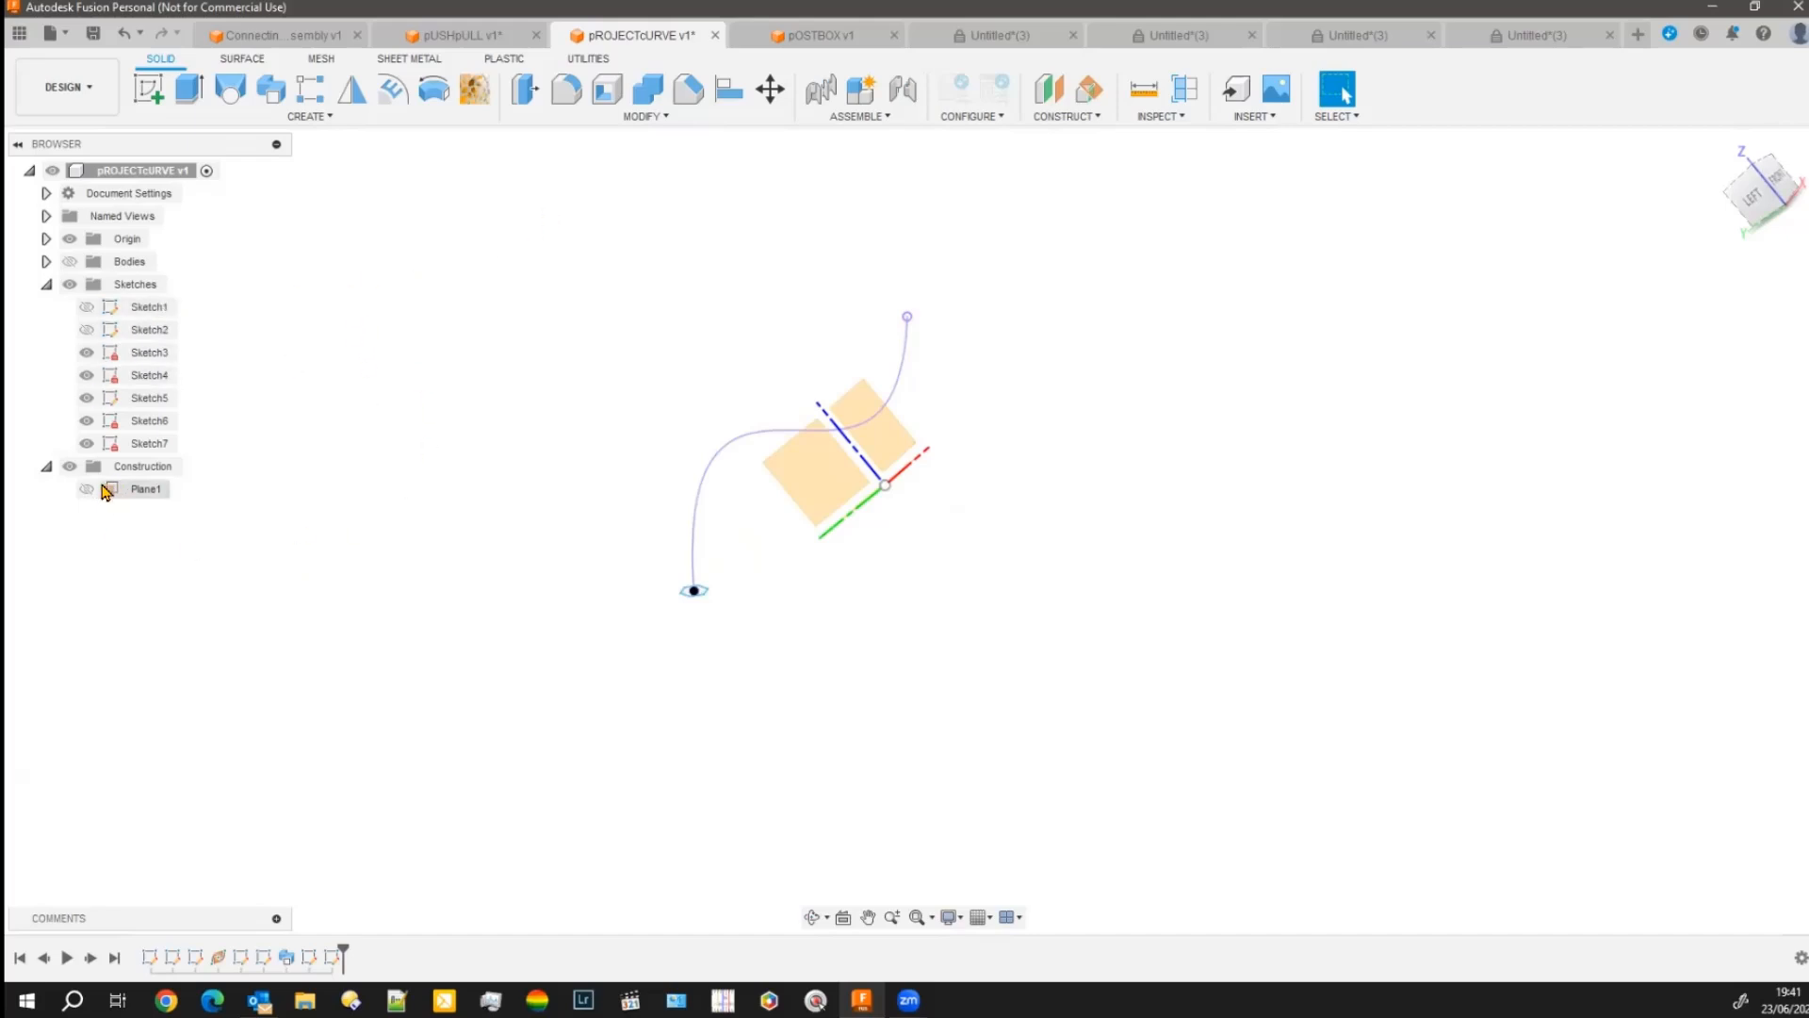
Hide Sketch3, show Sketch1, and view the Sketch1 spline in the front view.
click(85, 352)
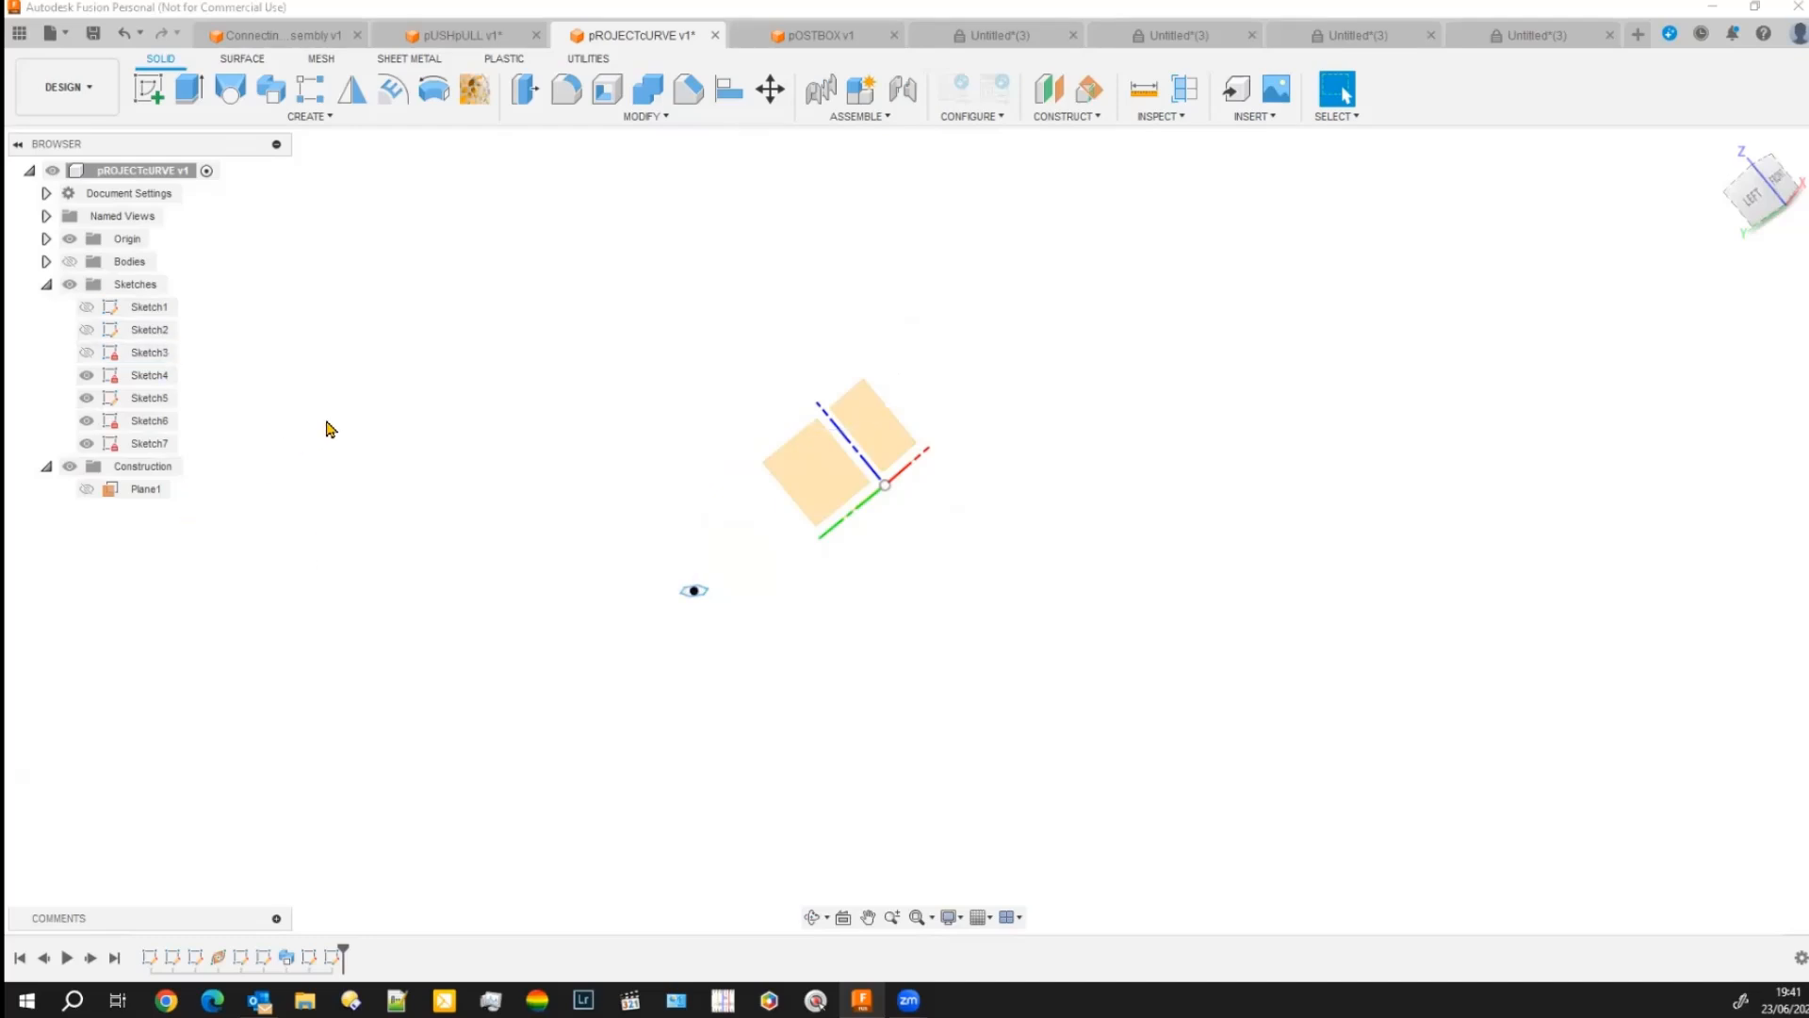
shift+middle_drag(445, 445, 517, 436)
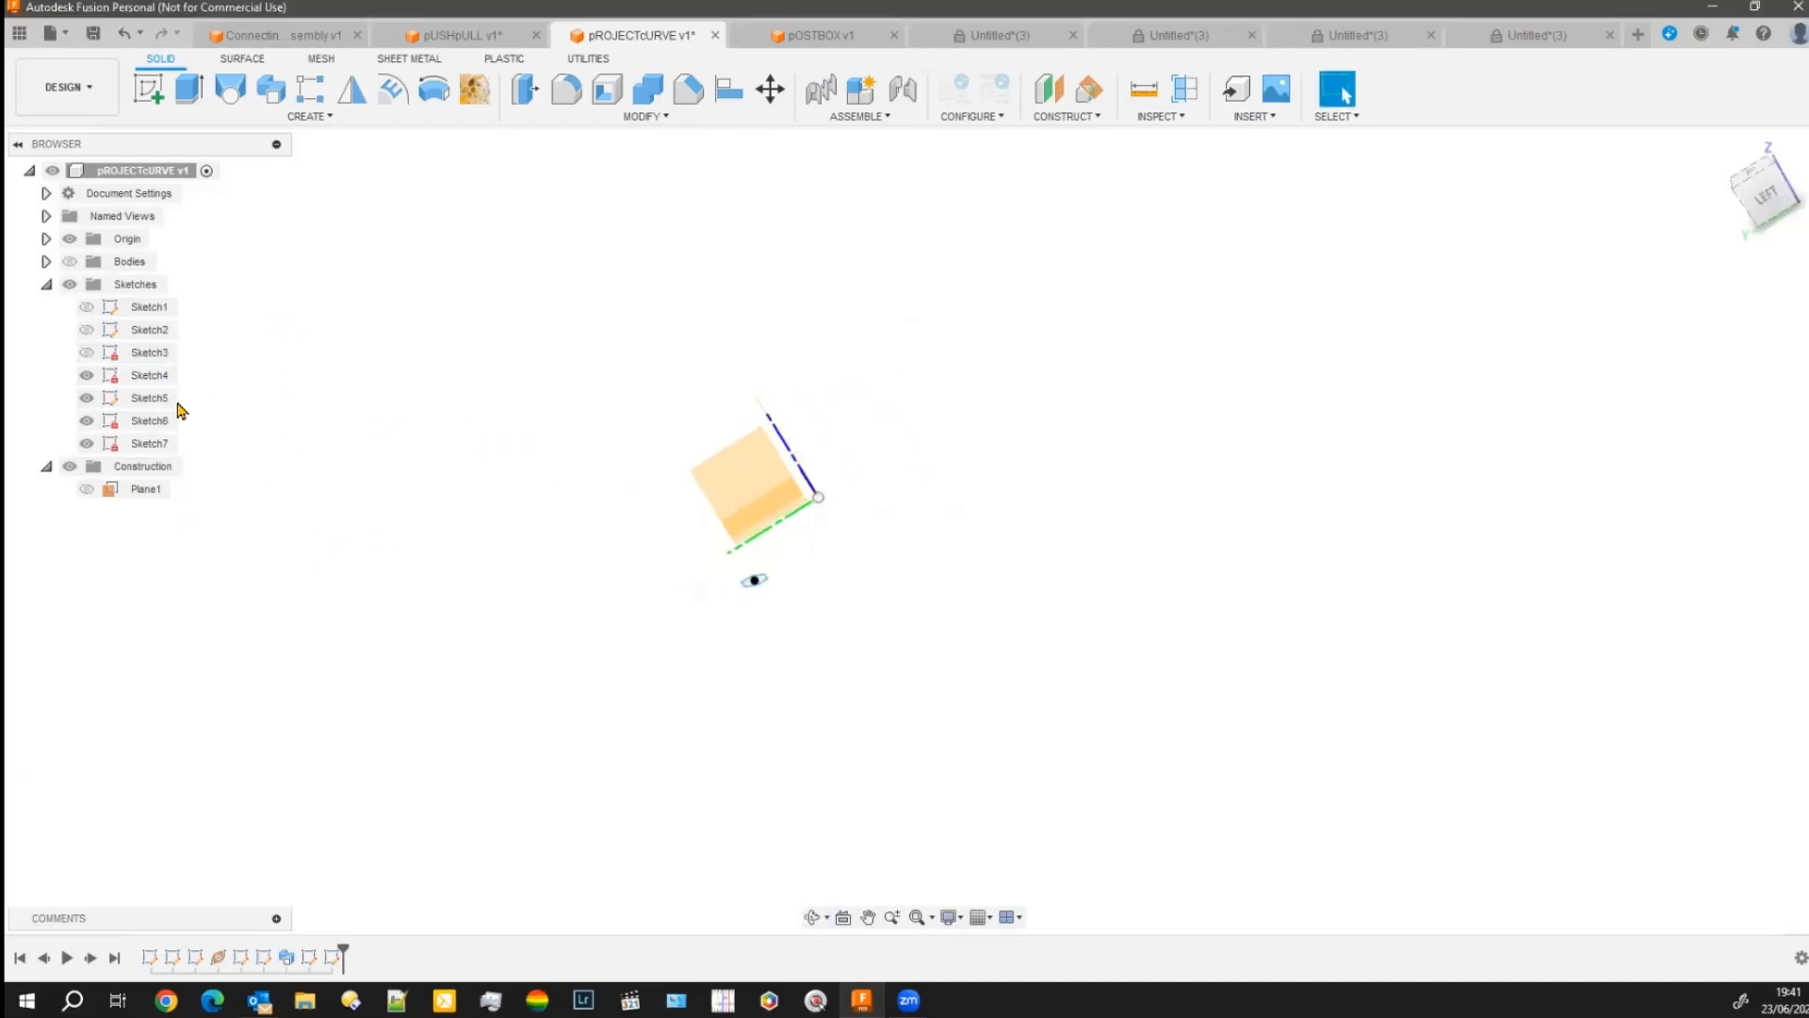
click(108, 311)
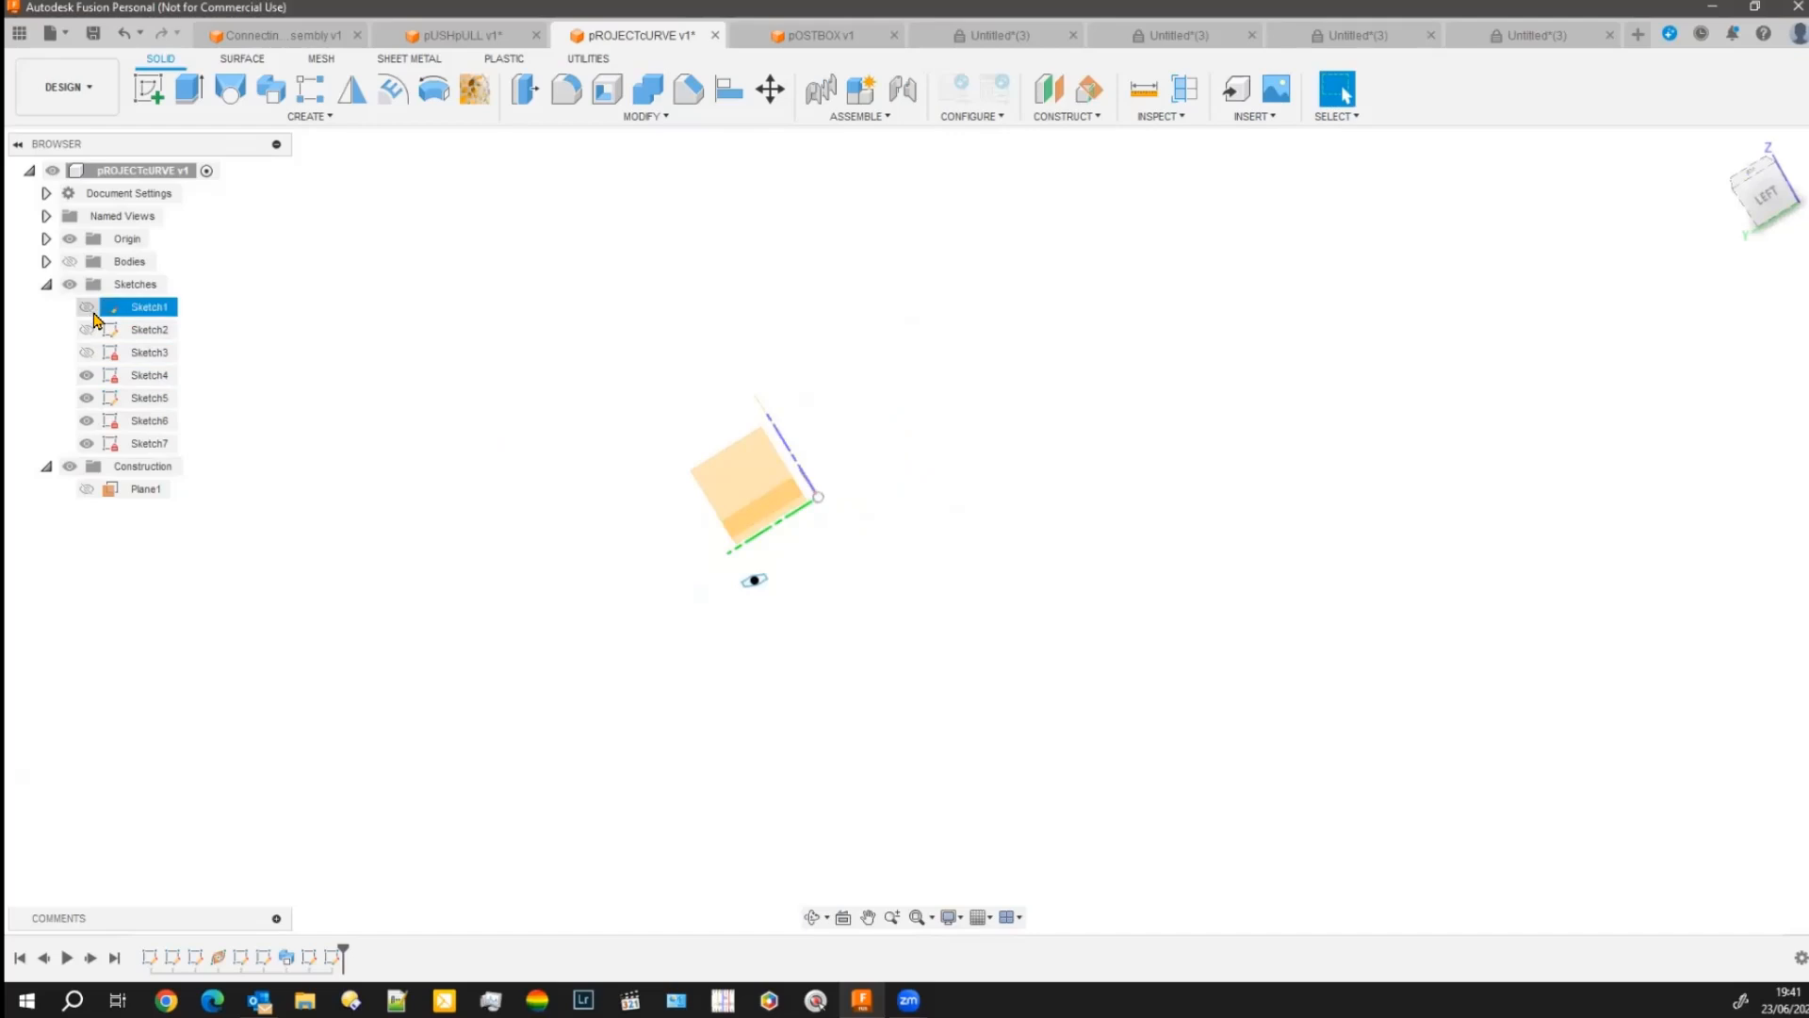
click(87, 307)
mouse_move(379, 473)
shift+middle_down()
mouse_move(224, 515)
mouse_move(170, 610)
mouse_move(277, 587)
shift+middle_up()
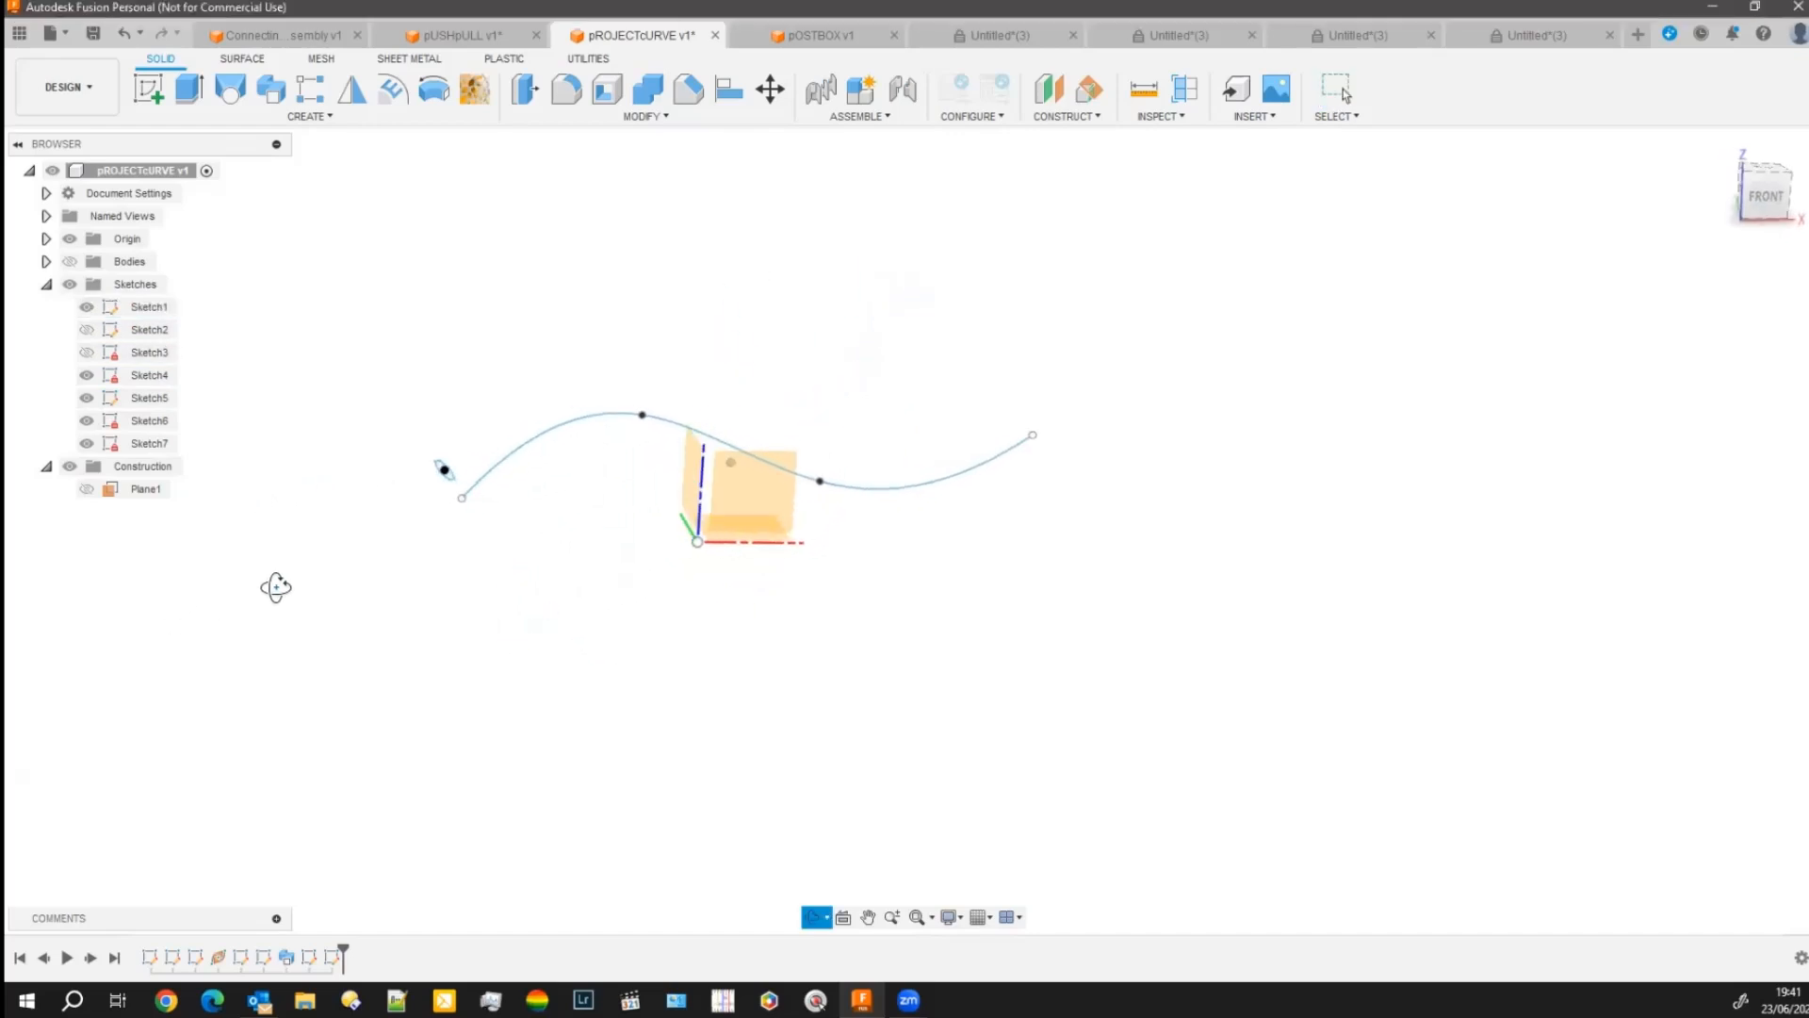
key(Escape)
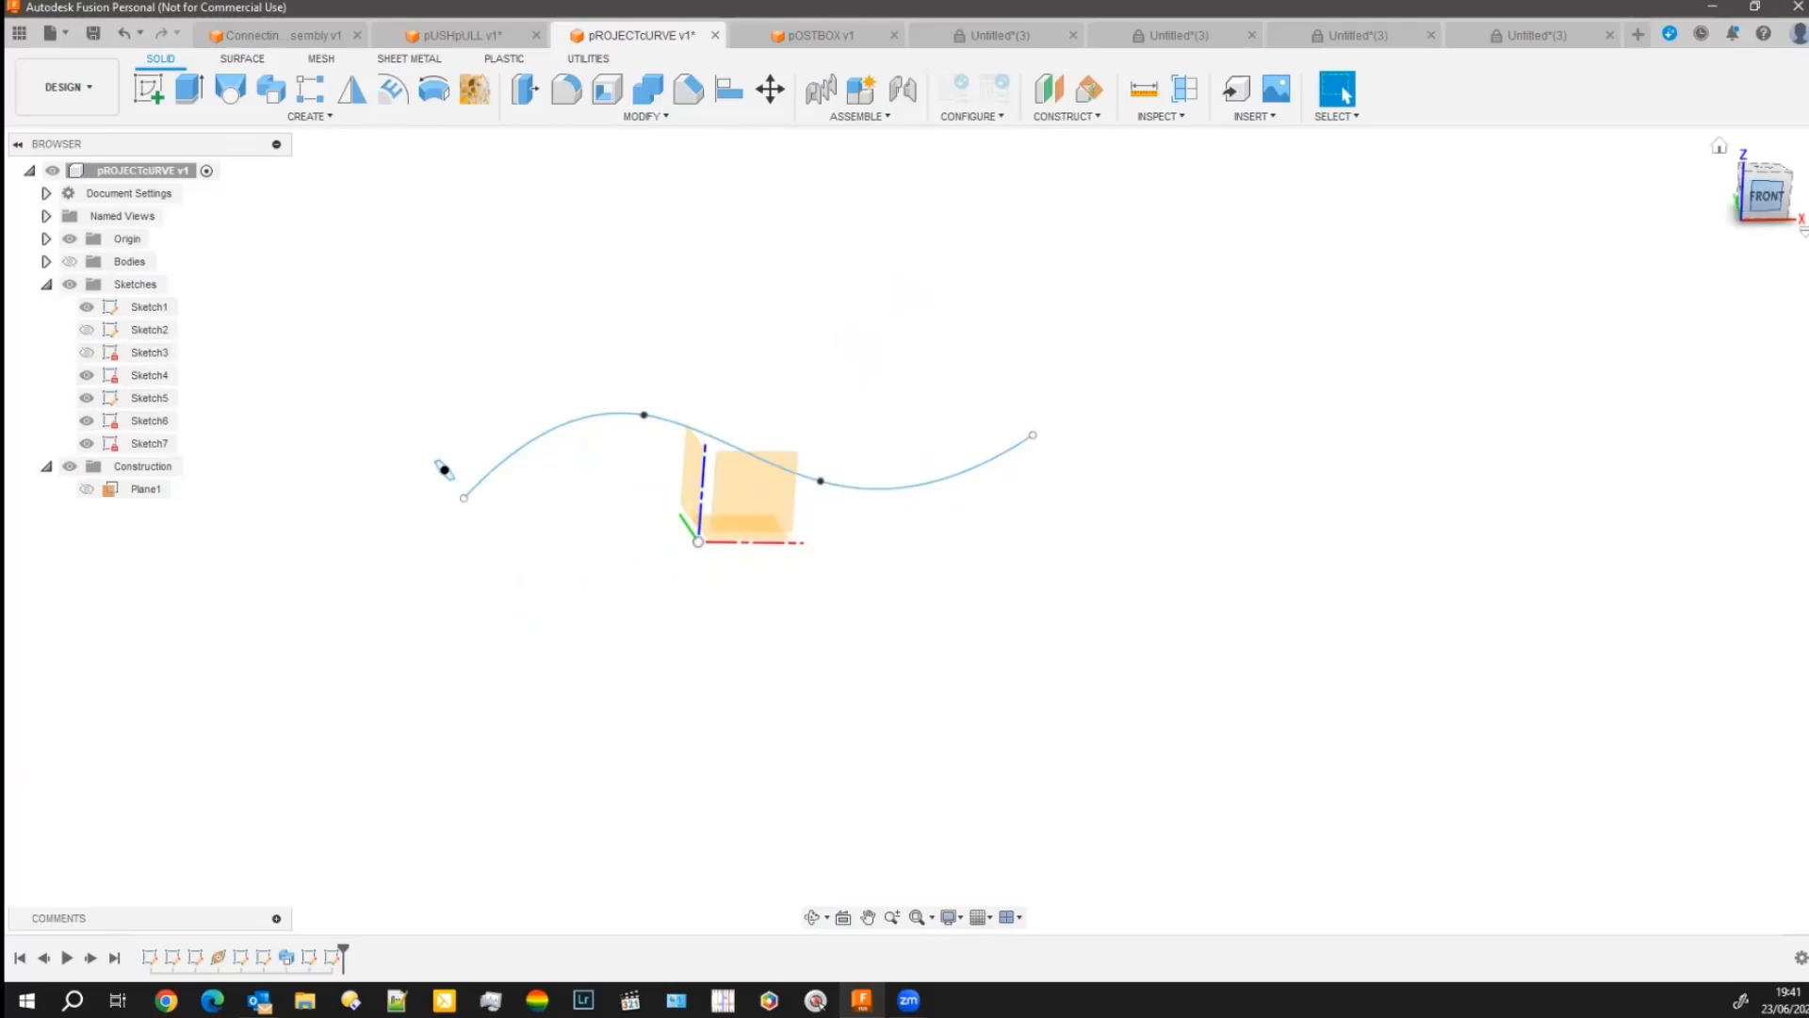
click(1767, 196)
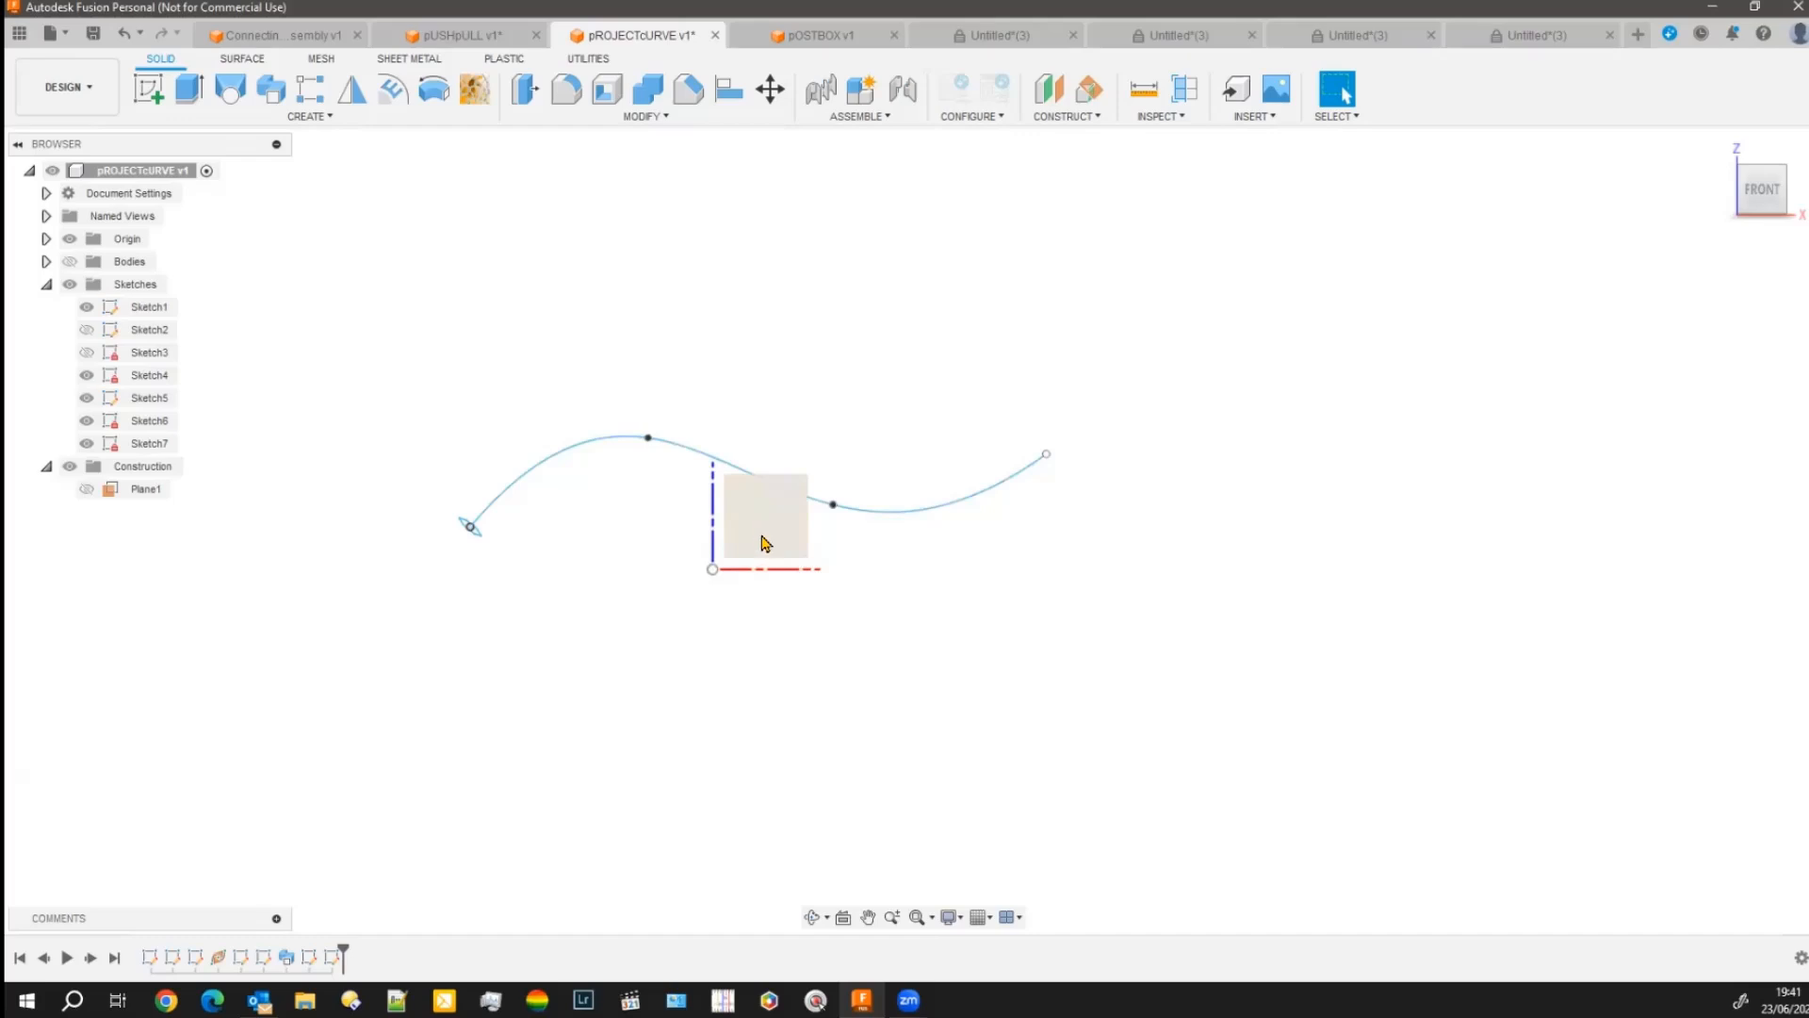
Show Sketch2 and compare its spline with the Sketch1 spline from the front, below and oblique angles.
click(87, 329)
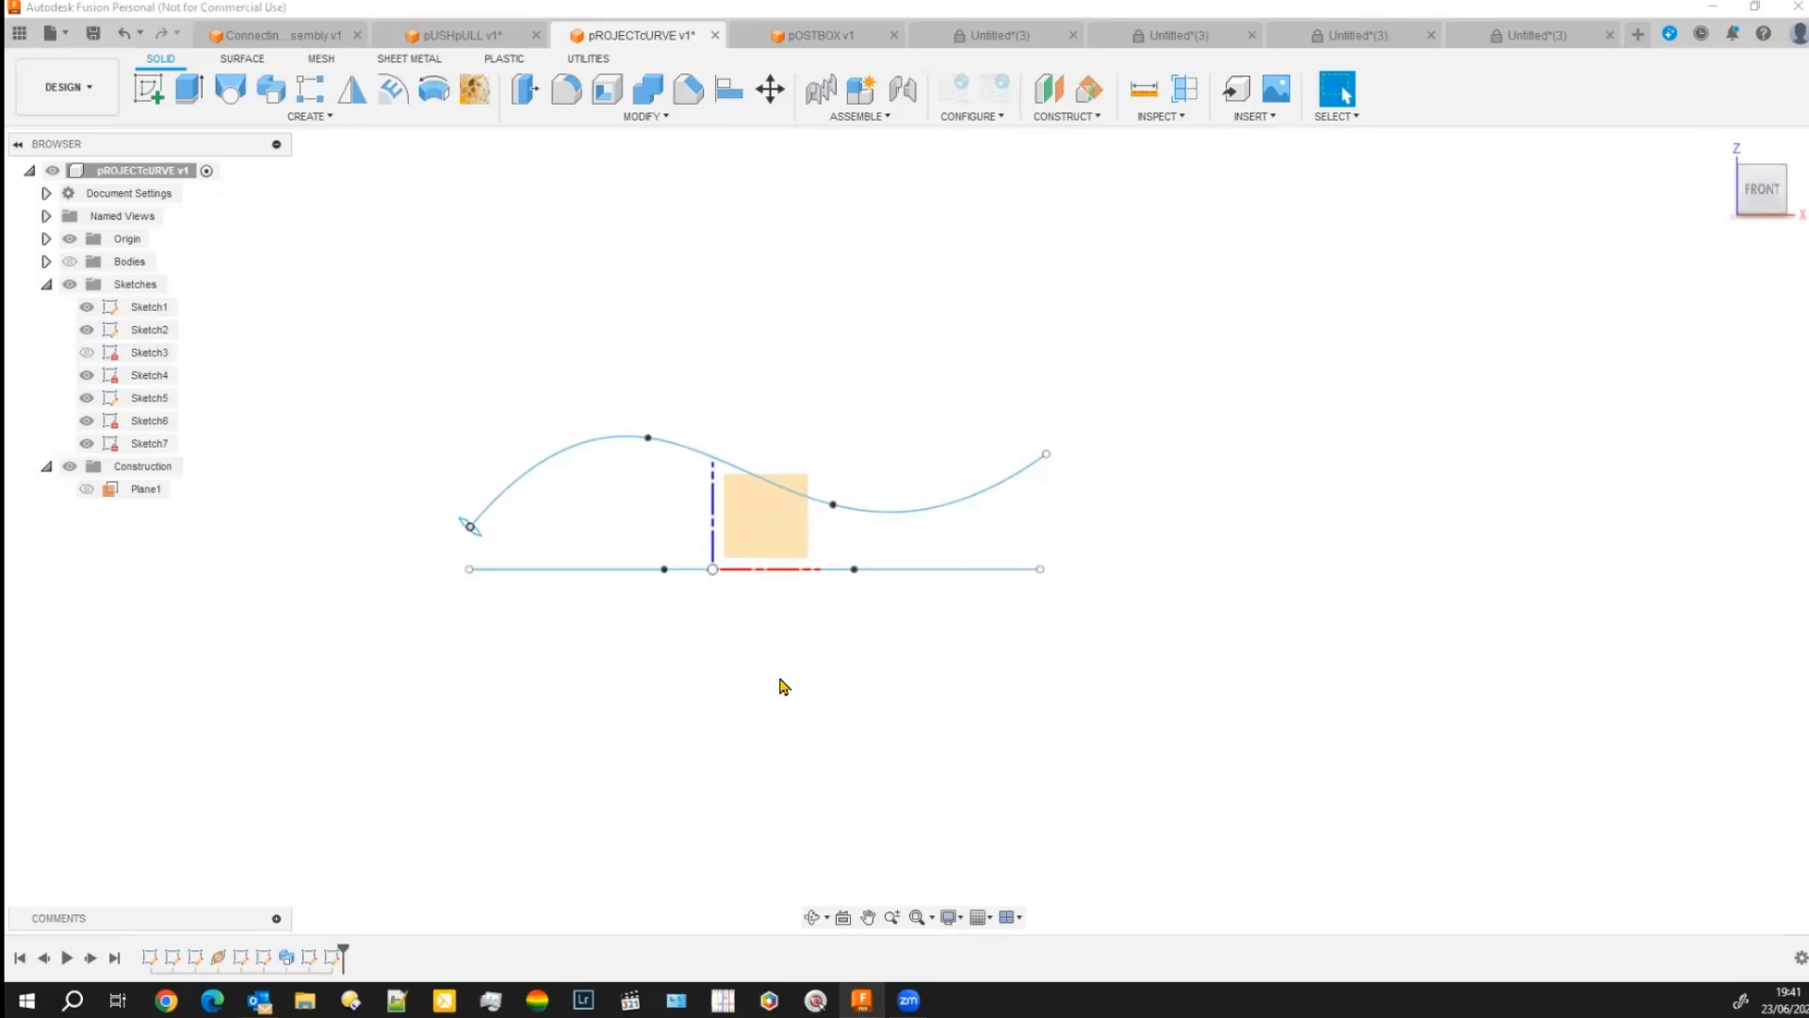
mouse_move(735, 721)
shift+middle_down()
mouse_move(739, 452)
mouse_move(747, 573)
shift+middle_up()
click(1762, 192)
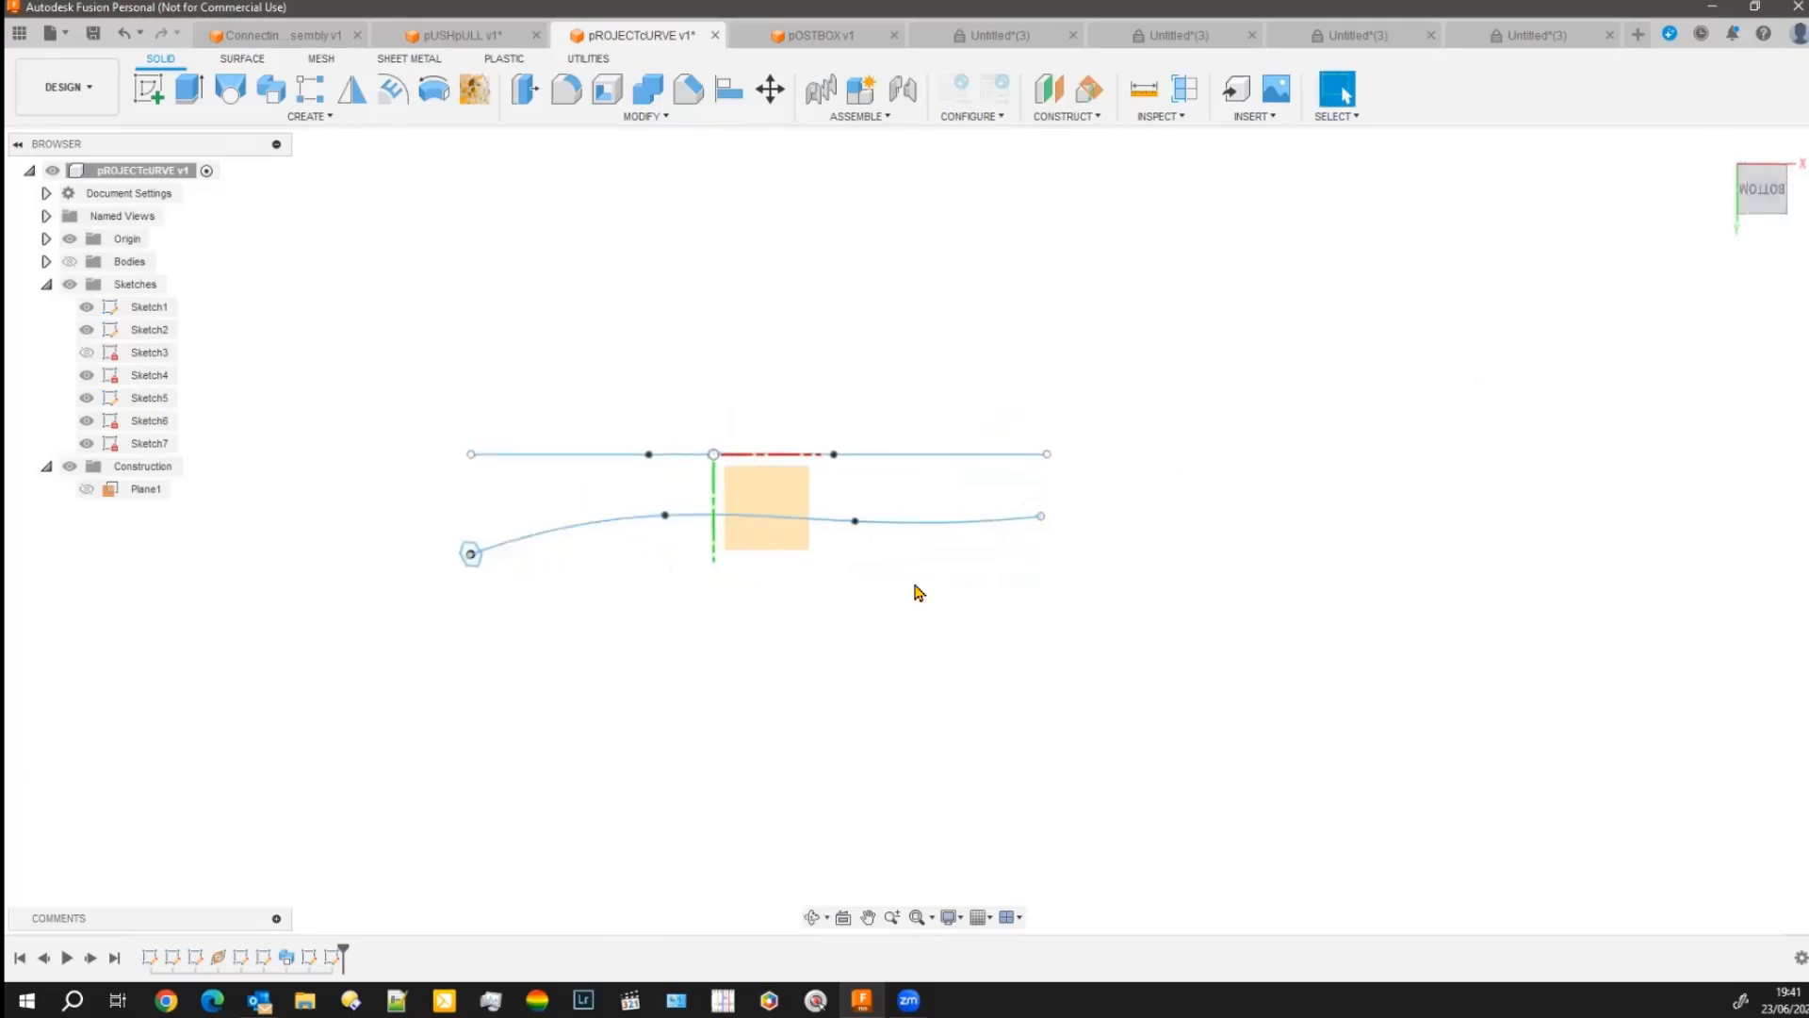
mouse_move(682, 691)
shift+middle_down()
mouse_move(811, 714)
mouse_move(803, 731)
mouse_move(496, 634)
mouse_move(760, 735)
mouse_move(711, 731)
mouse_move(687, 691)
shift+middle_up()
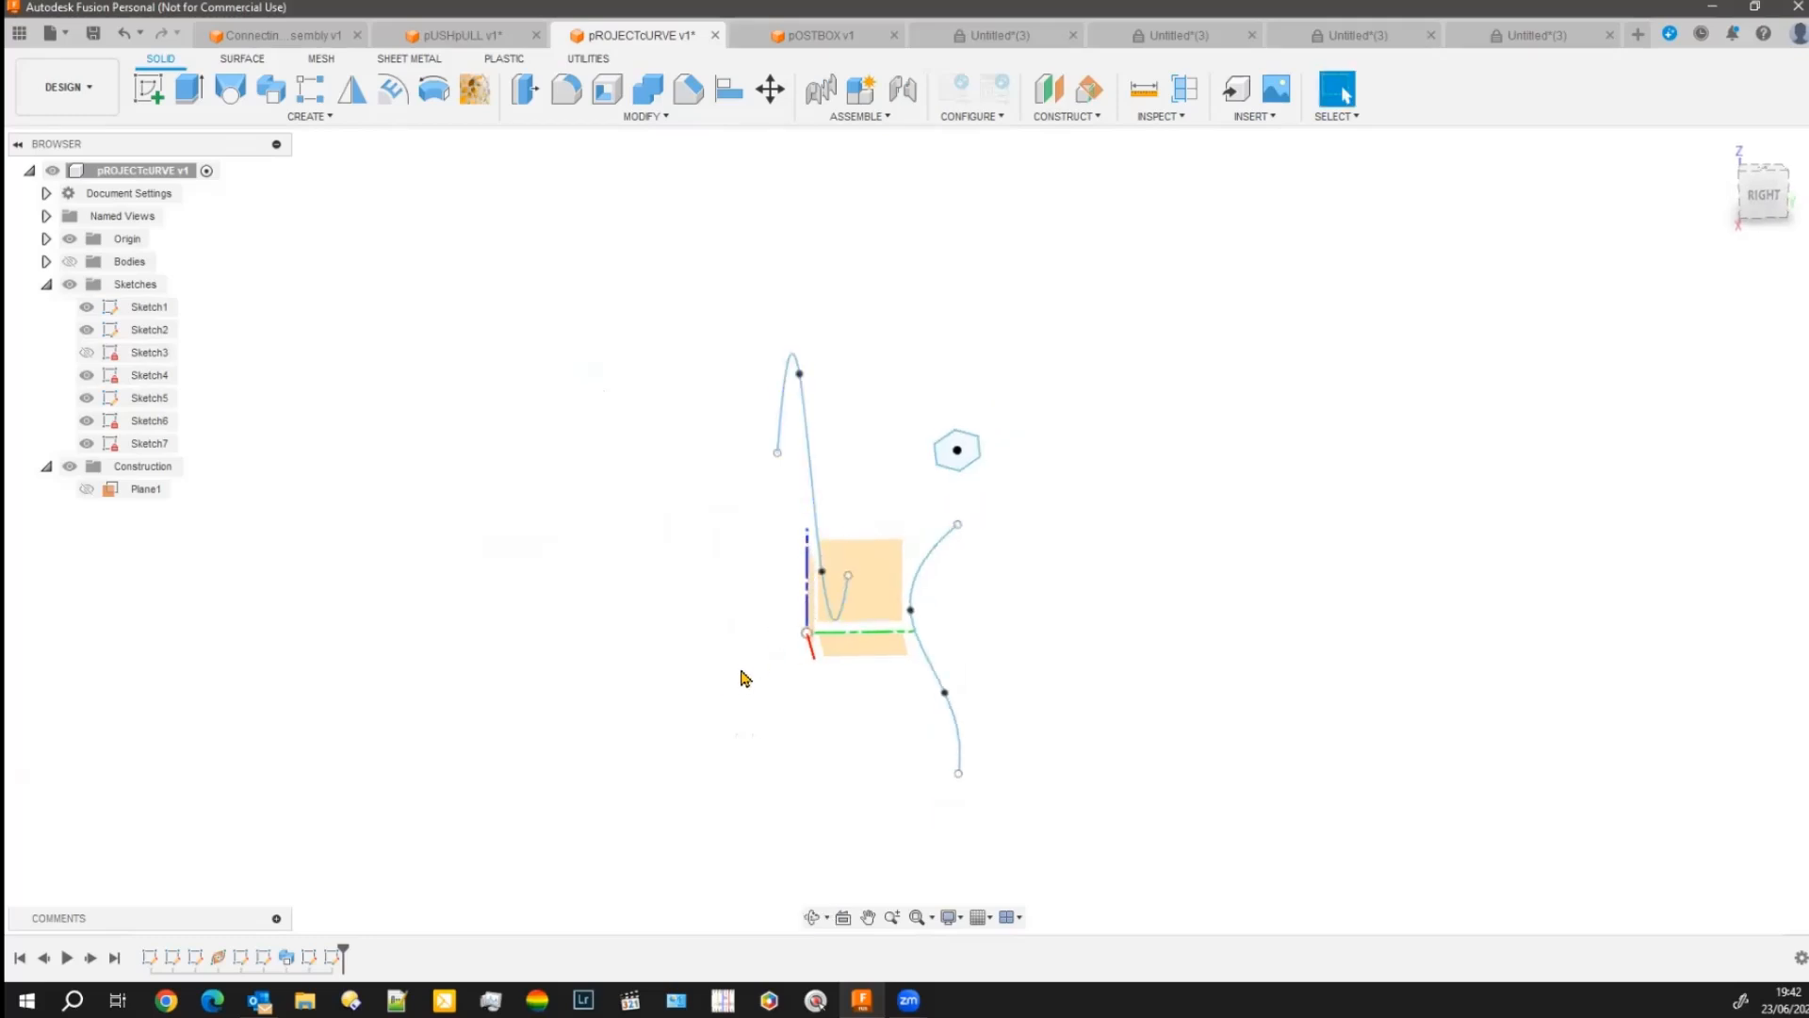
shift+middle_drag(738, 675, 691, 691)
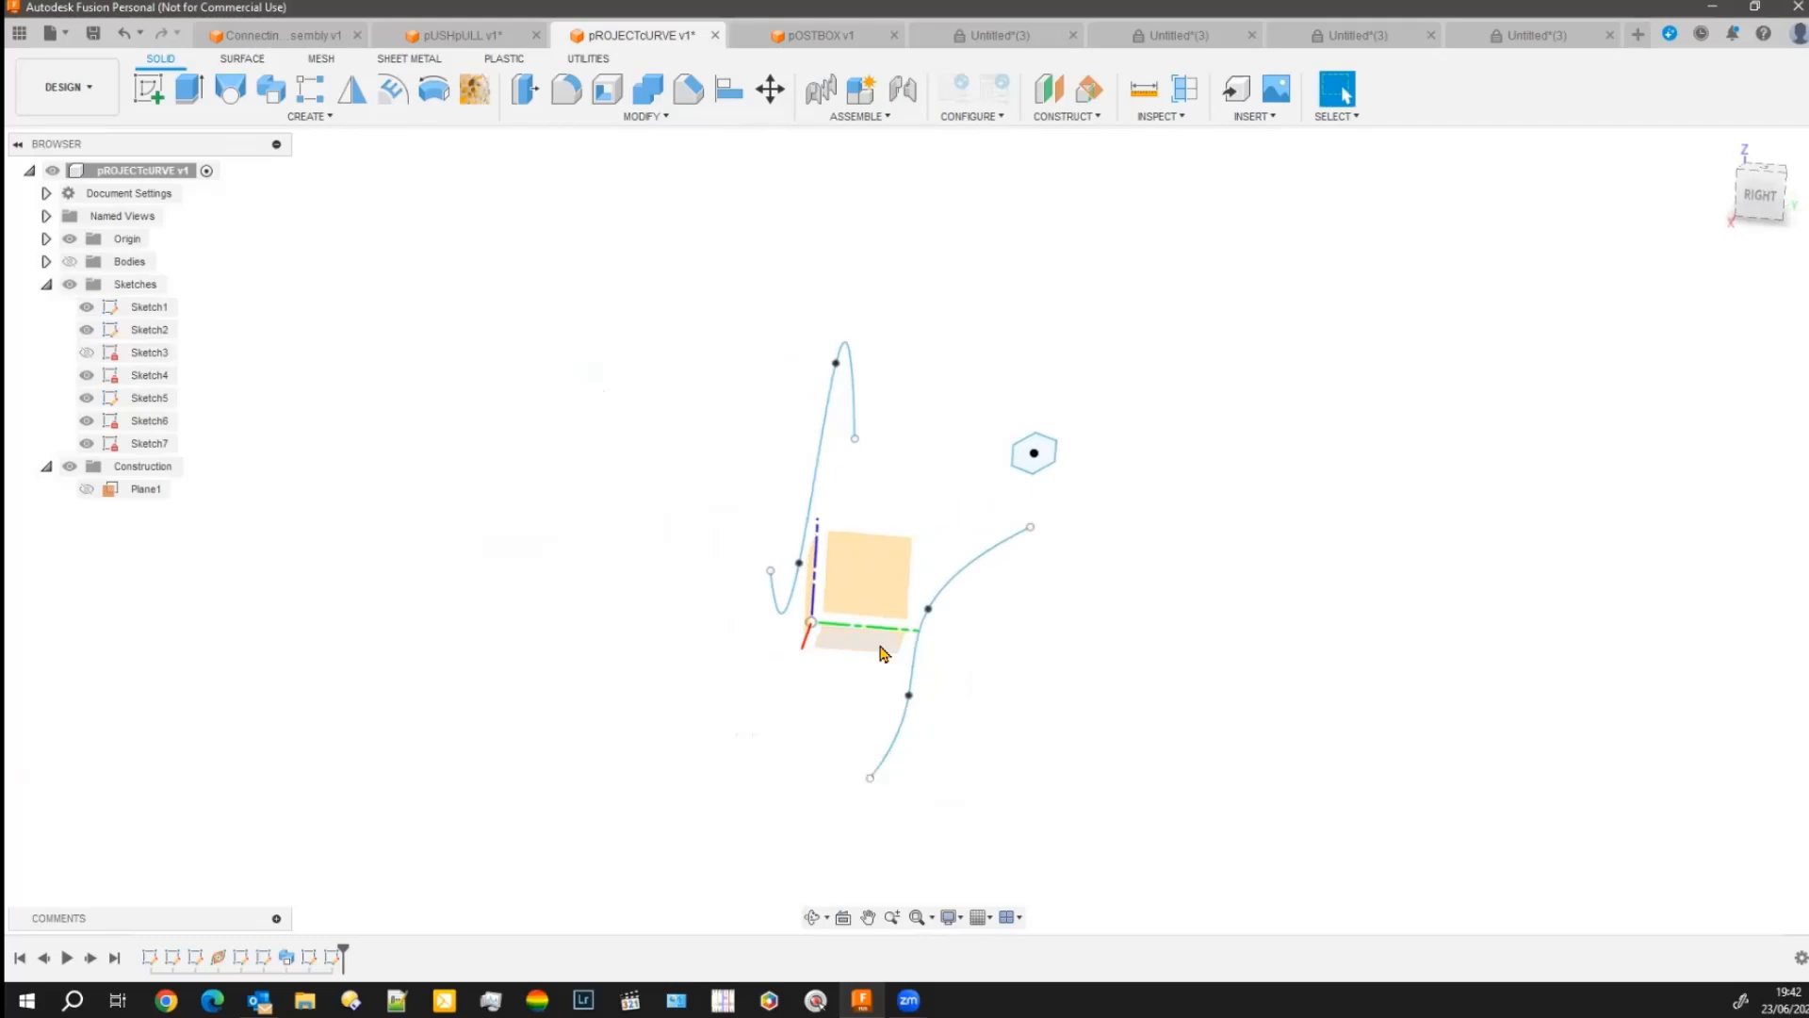
shift+middle_drag(957, 698, 836, 663)
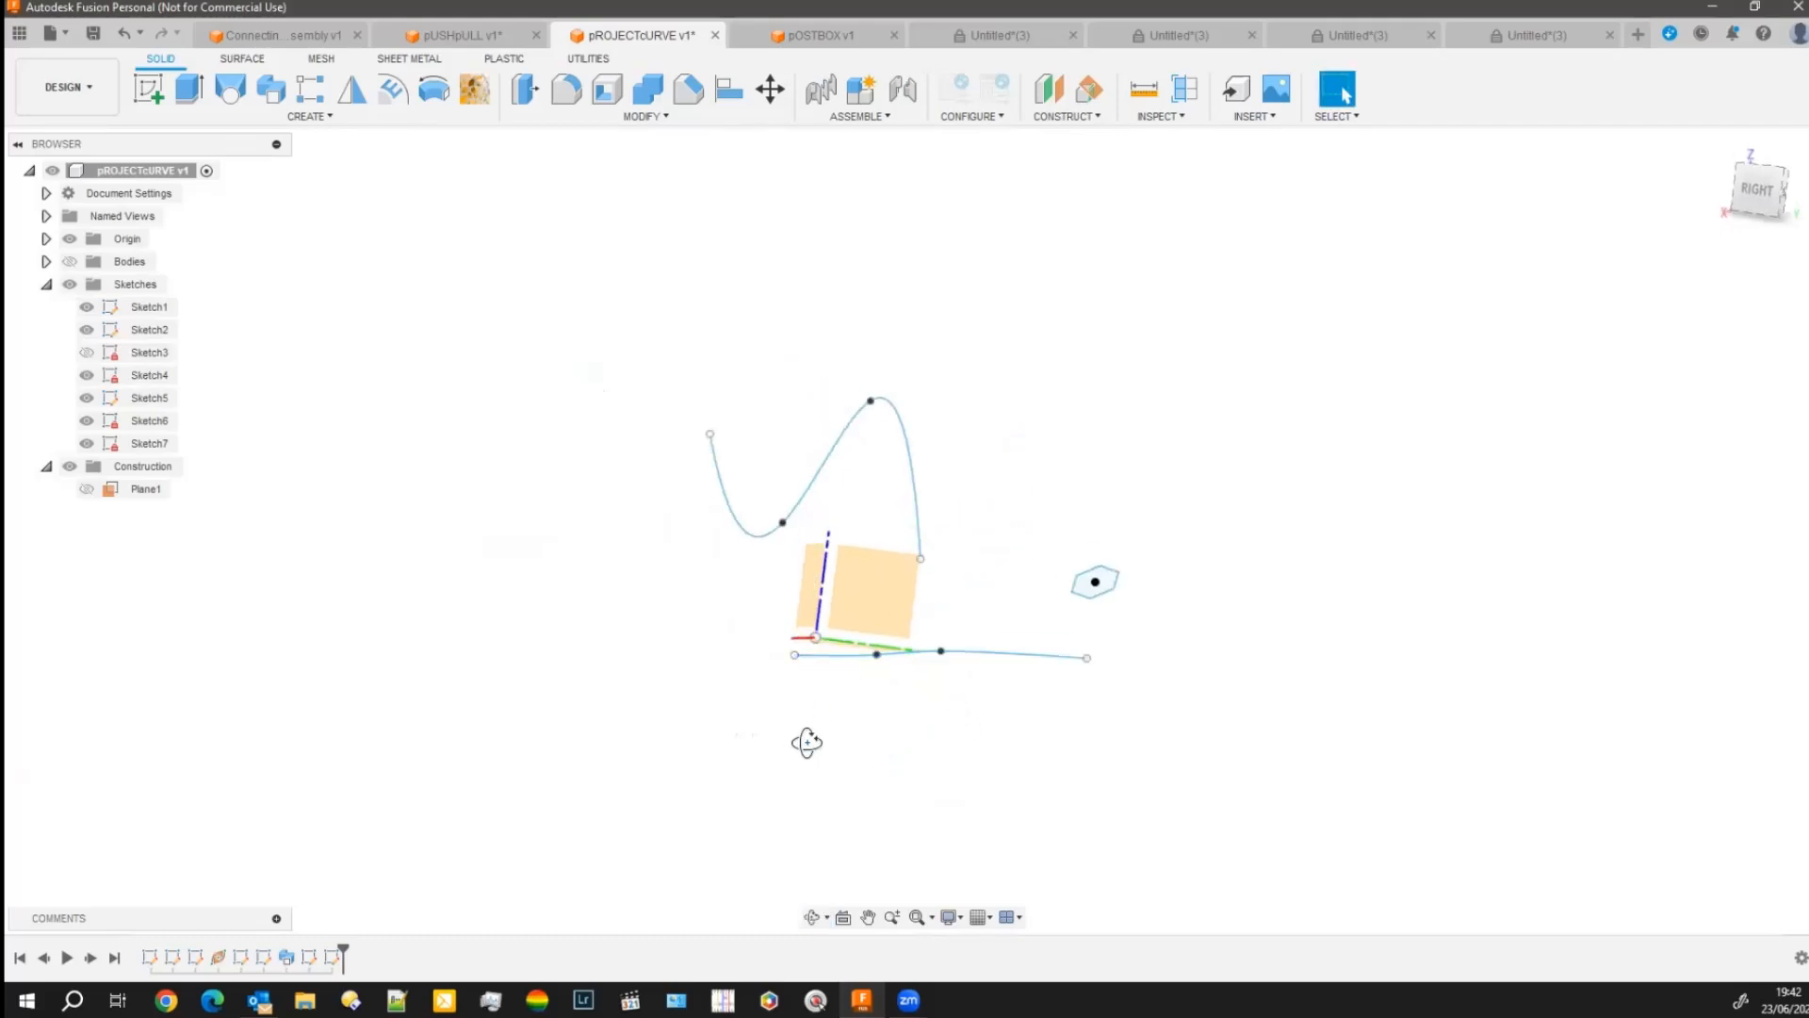
mouse_move(807, 739)
shift+middle_down()
mouse_move(820, 760)
mouse_move(769, 754)
shift+middle_up()
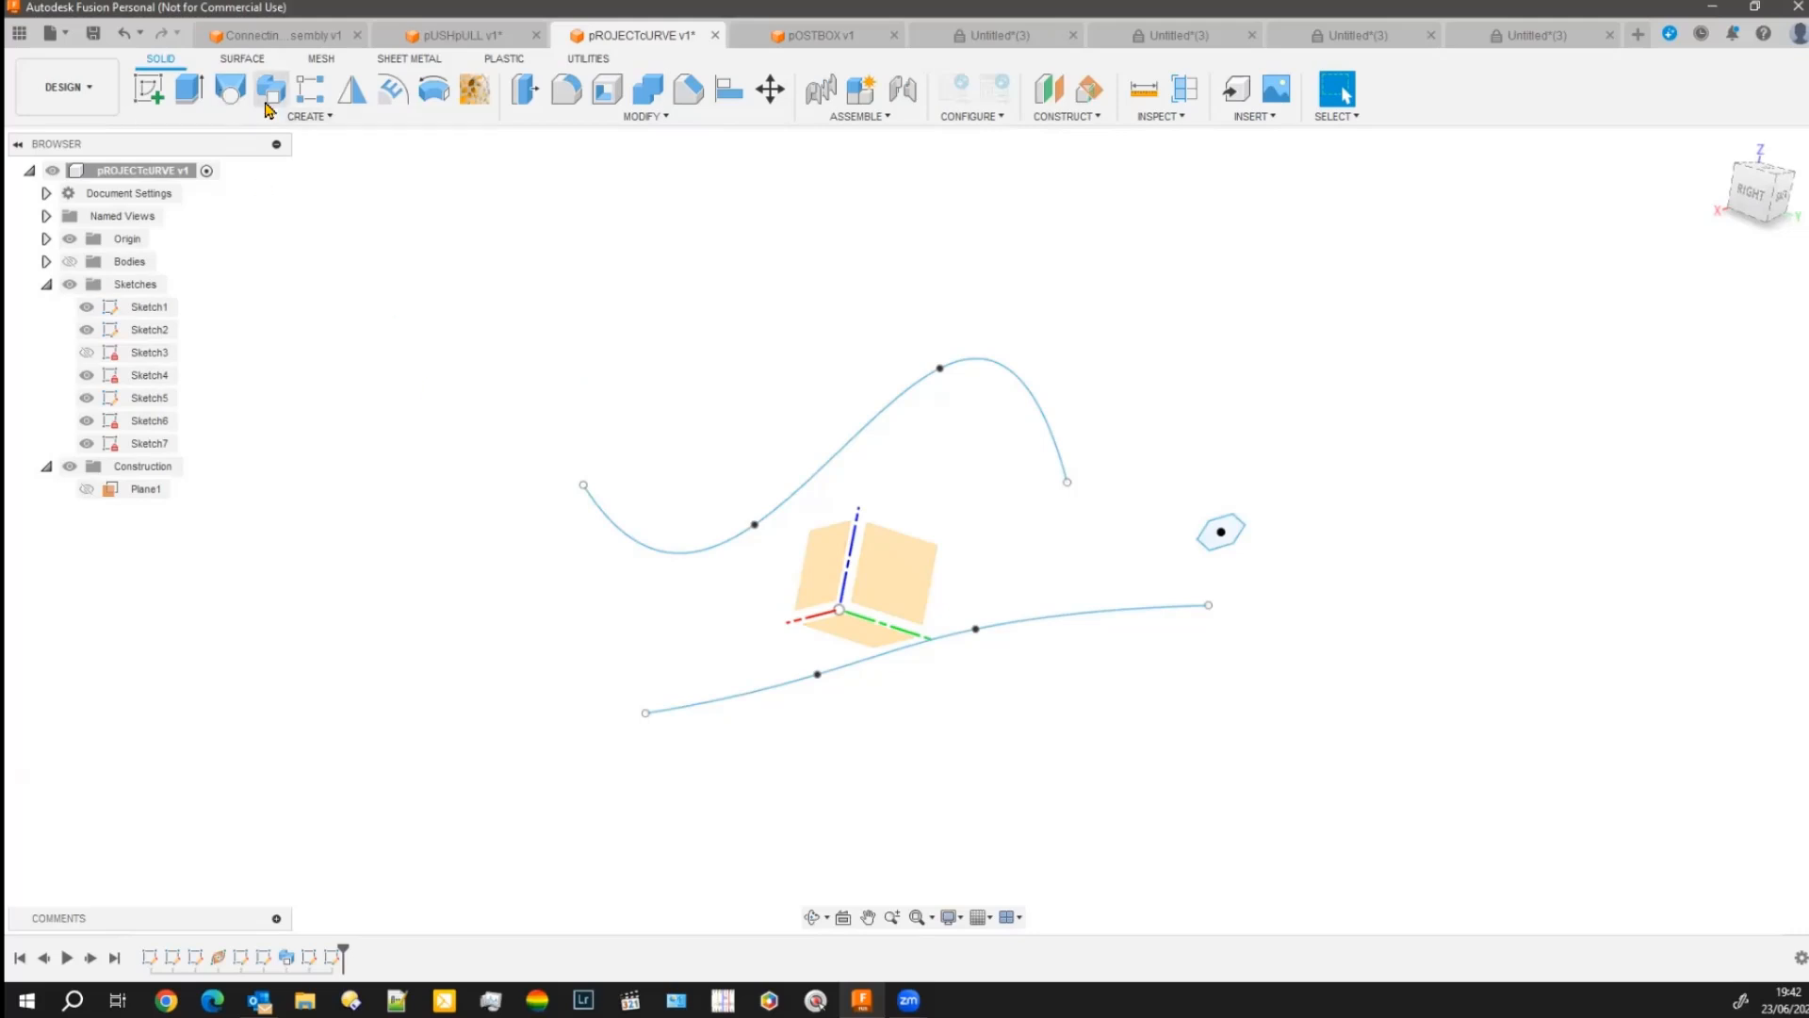
Start a sketch on the XZ origin plane and define an intersection curve from the Sketch1 spline and the Sketch2 spline.
click(149, 92)
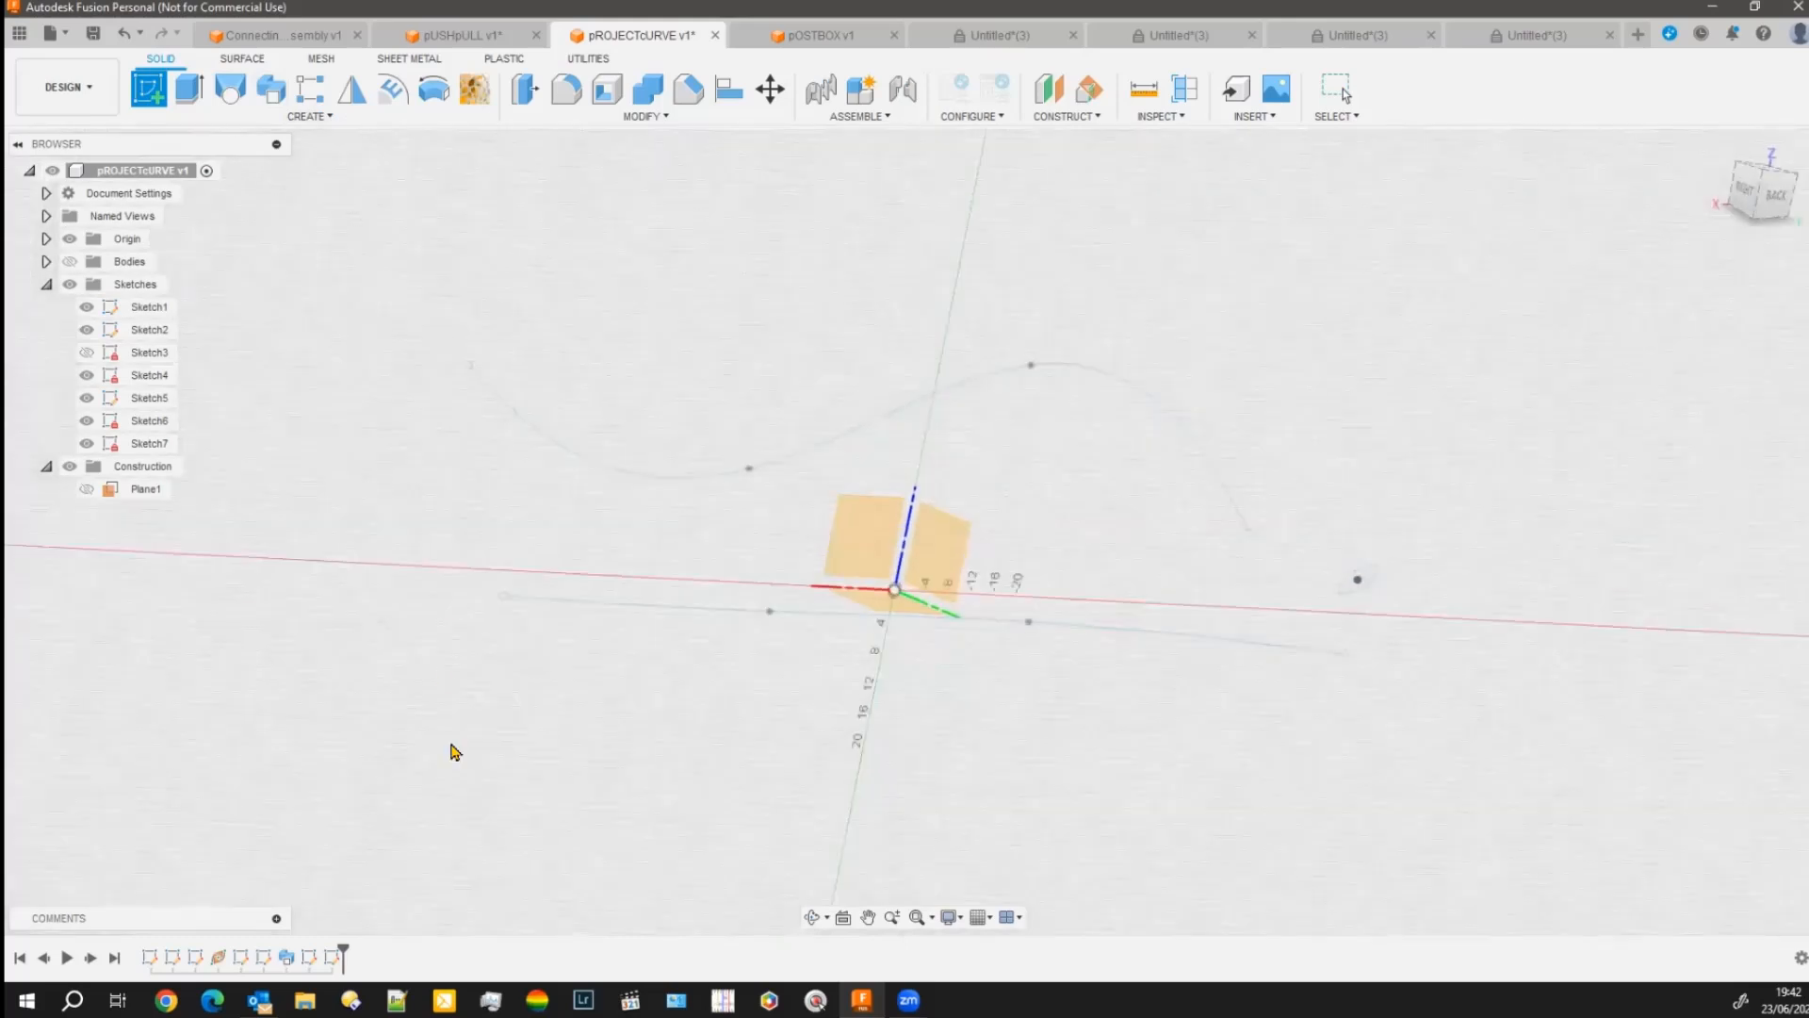
shift+middle_drag(422, 702, 513, 743)
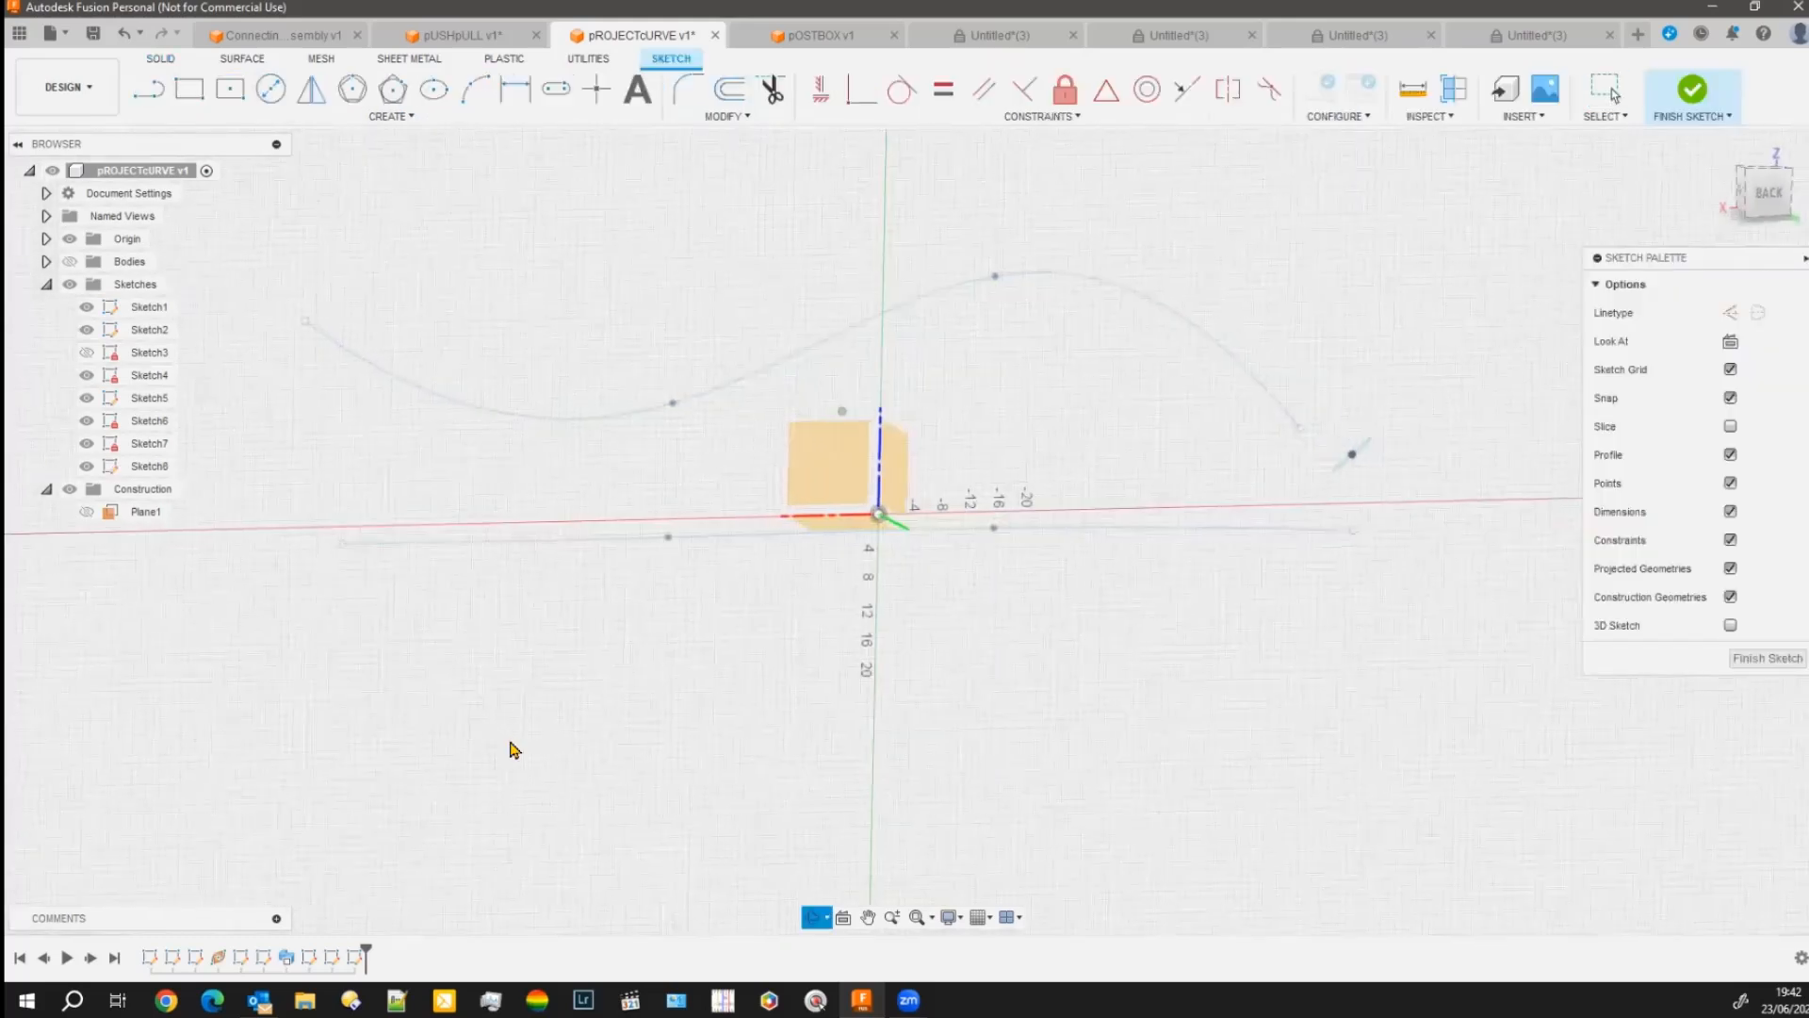
click(380, 121)
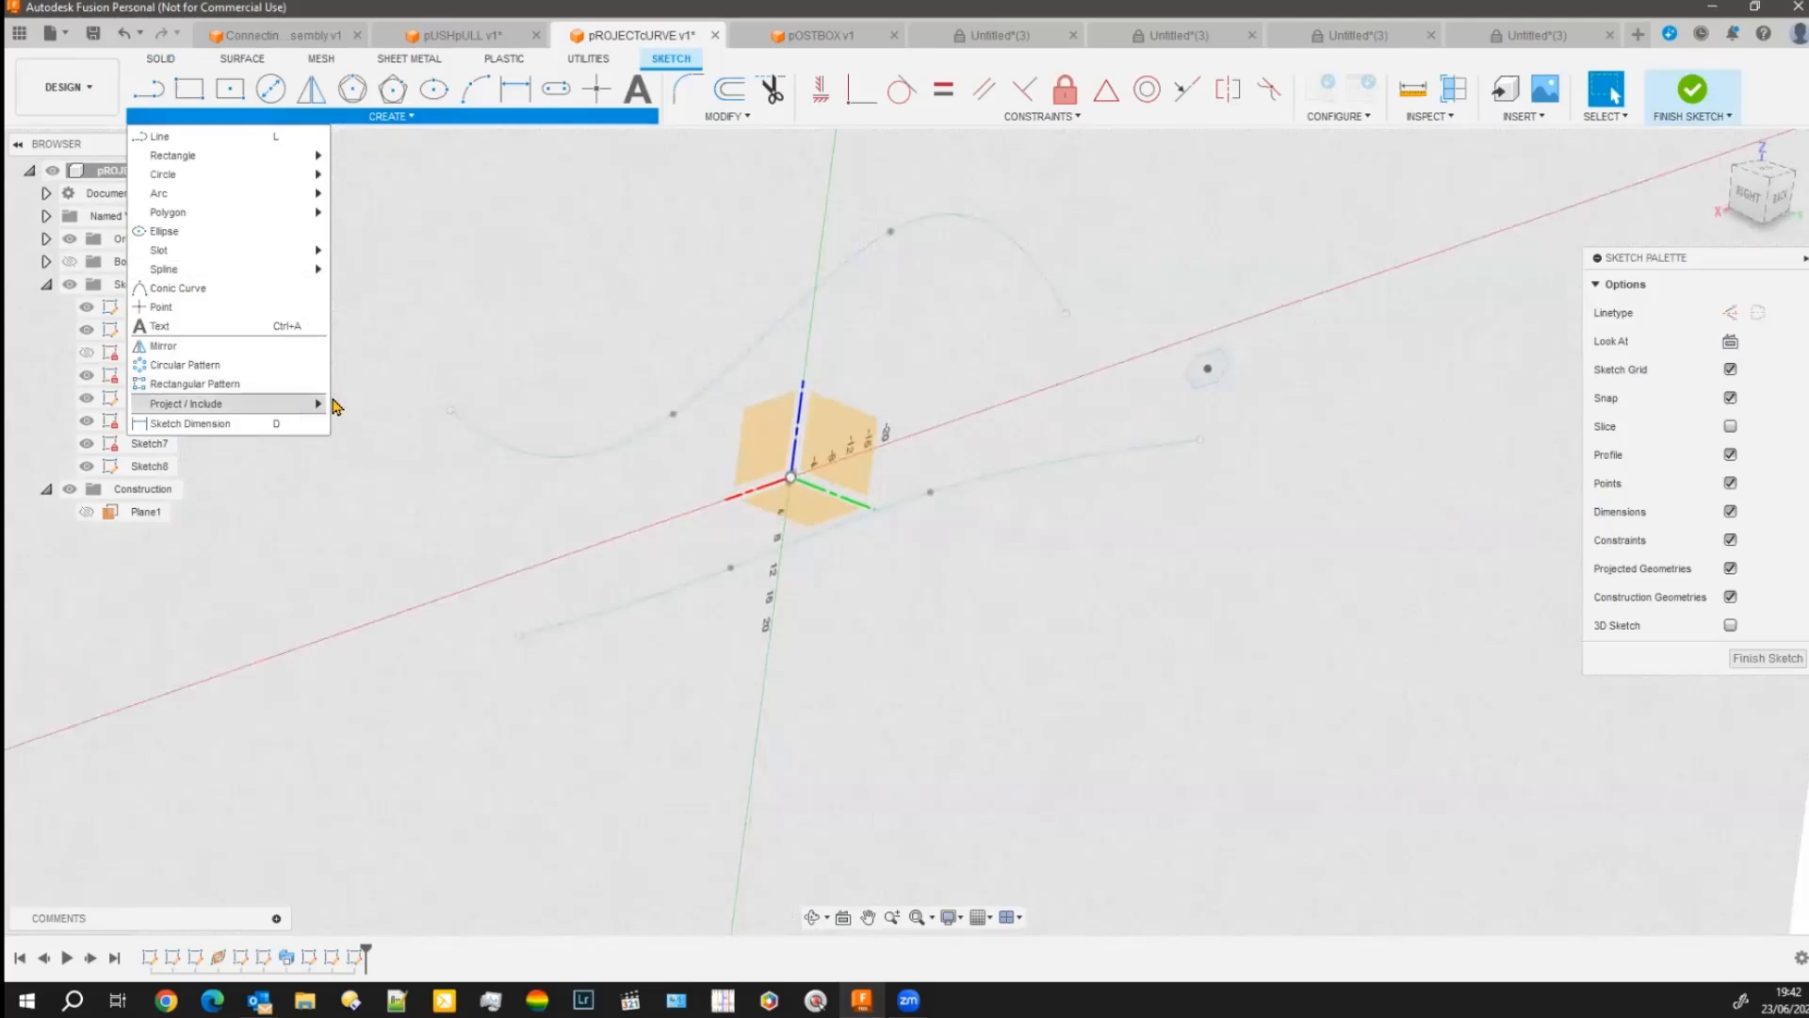
mouse_move(325, 403)
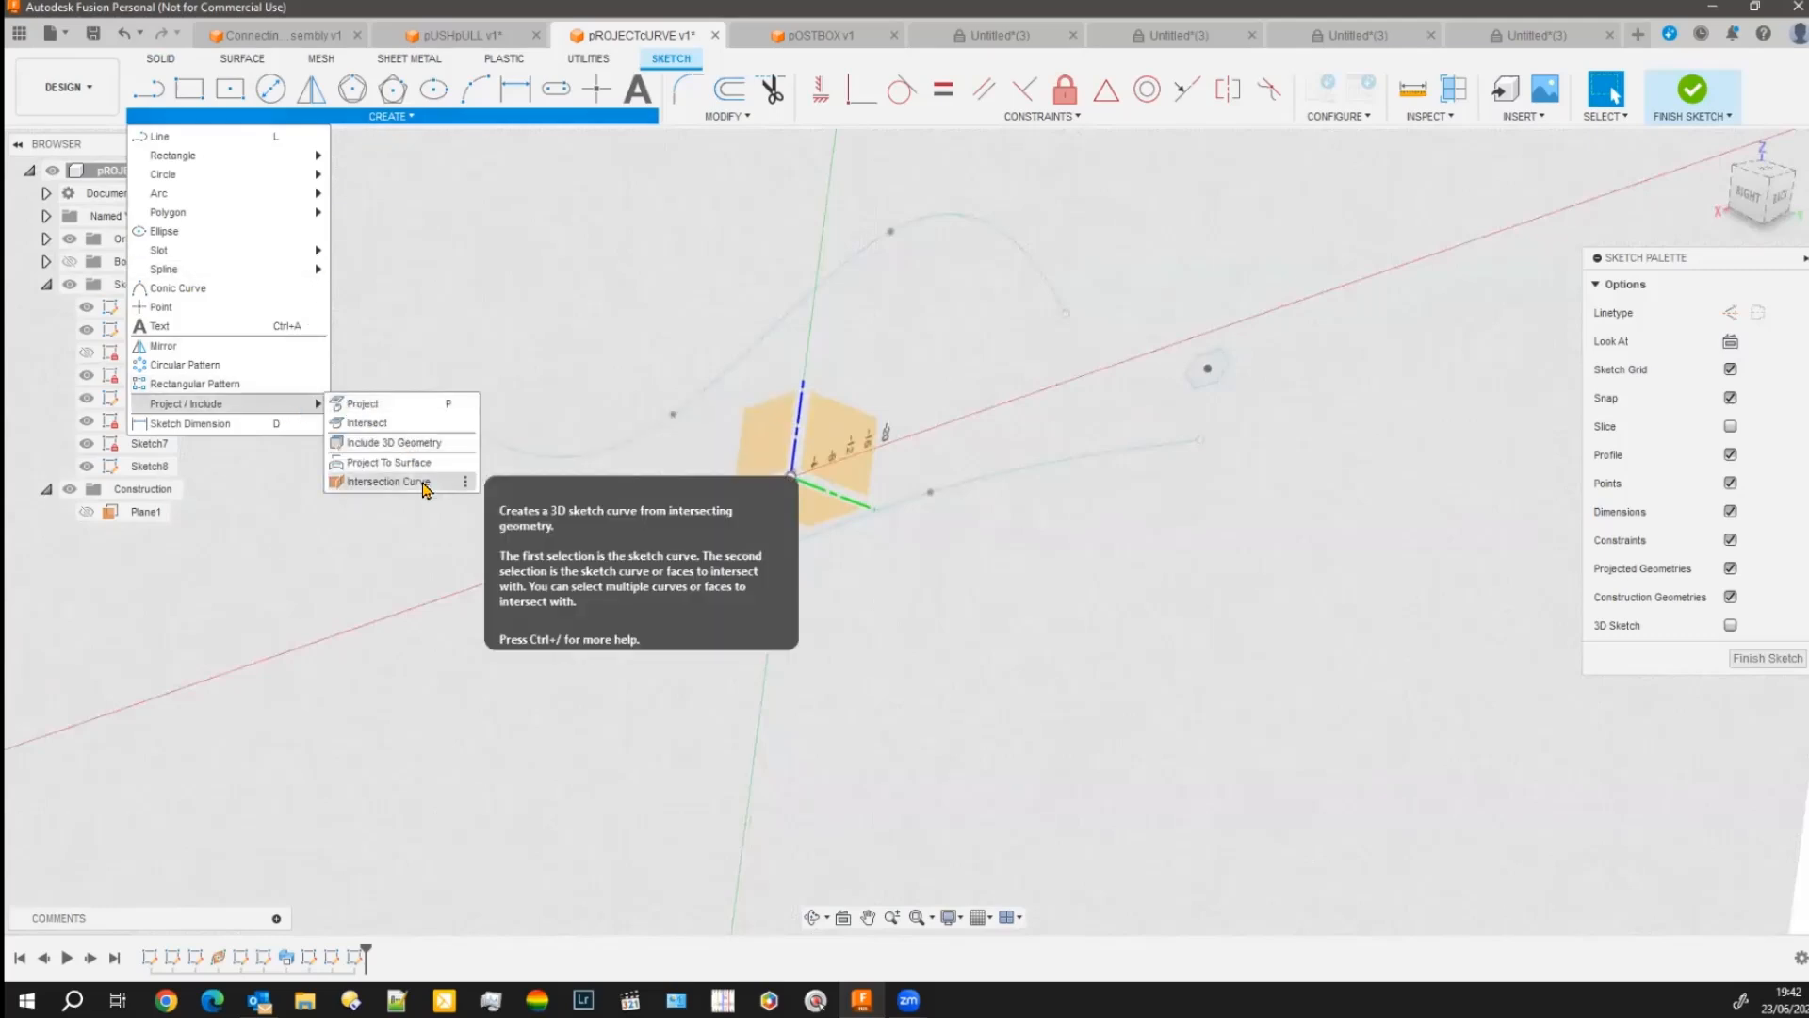
click(421, 483)
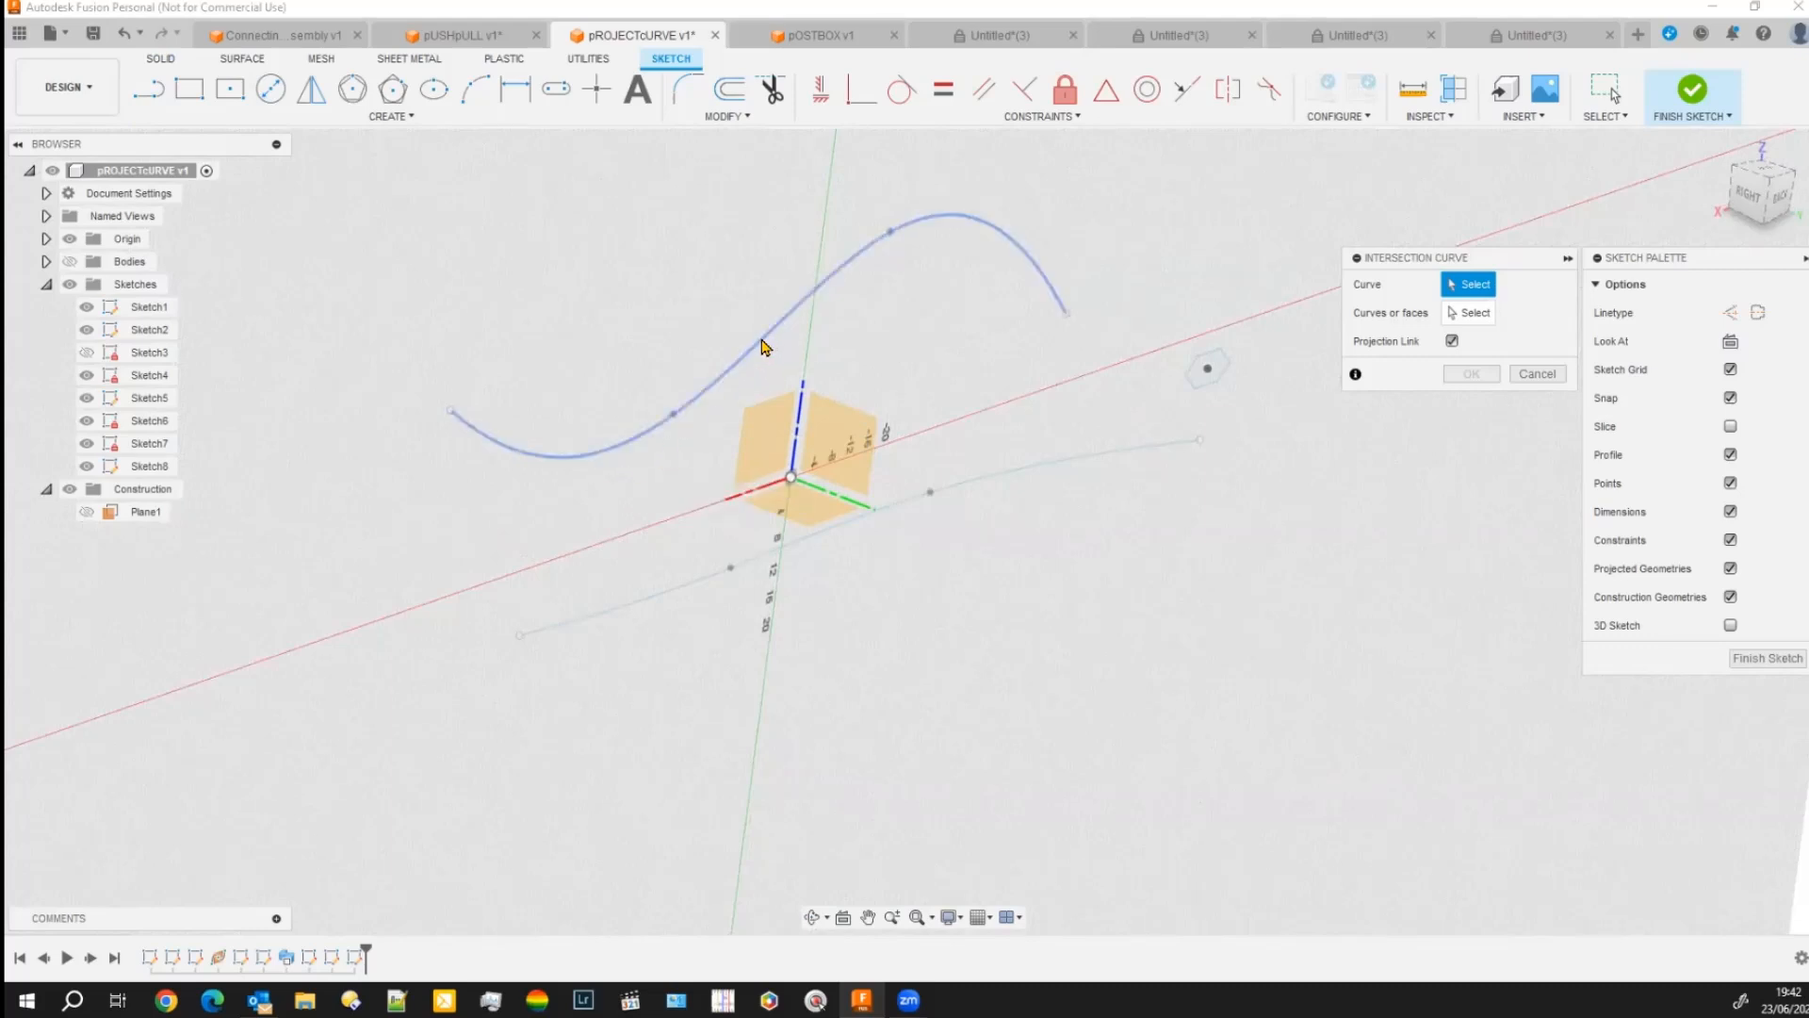
click(760, 346)
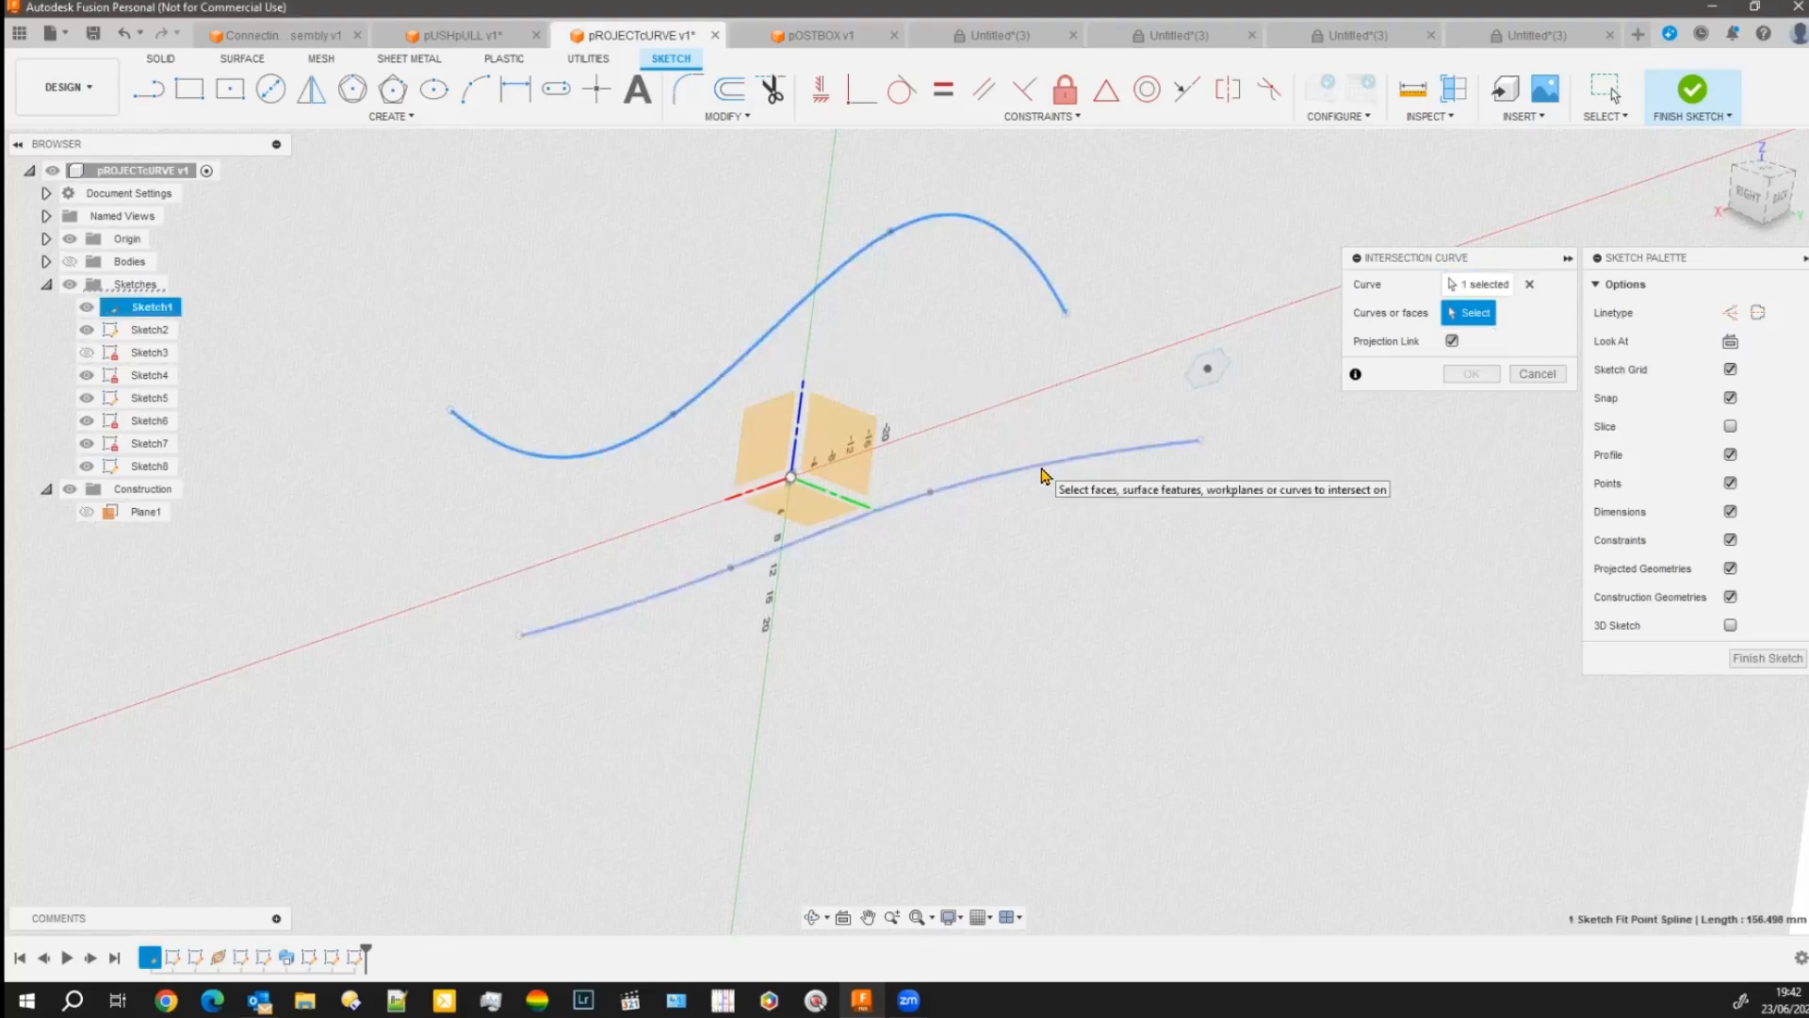
click(1041, 470)
mouse_move(850, 857)
shift+middle_down()
mouse_move(913, 848)
mouse_move(894, 846)
shift+middle_up()
shift+middle_drag(897, 853, 865, 859)
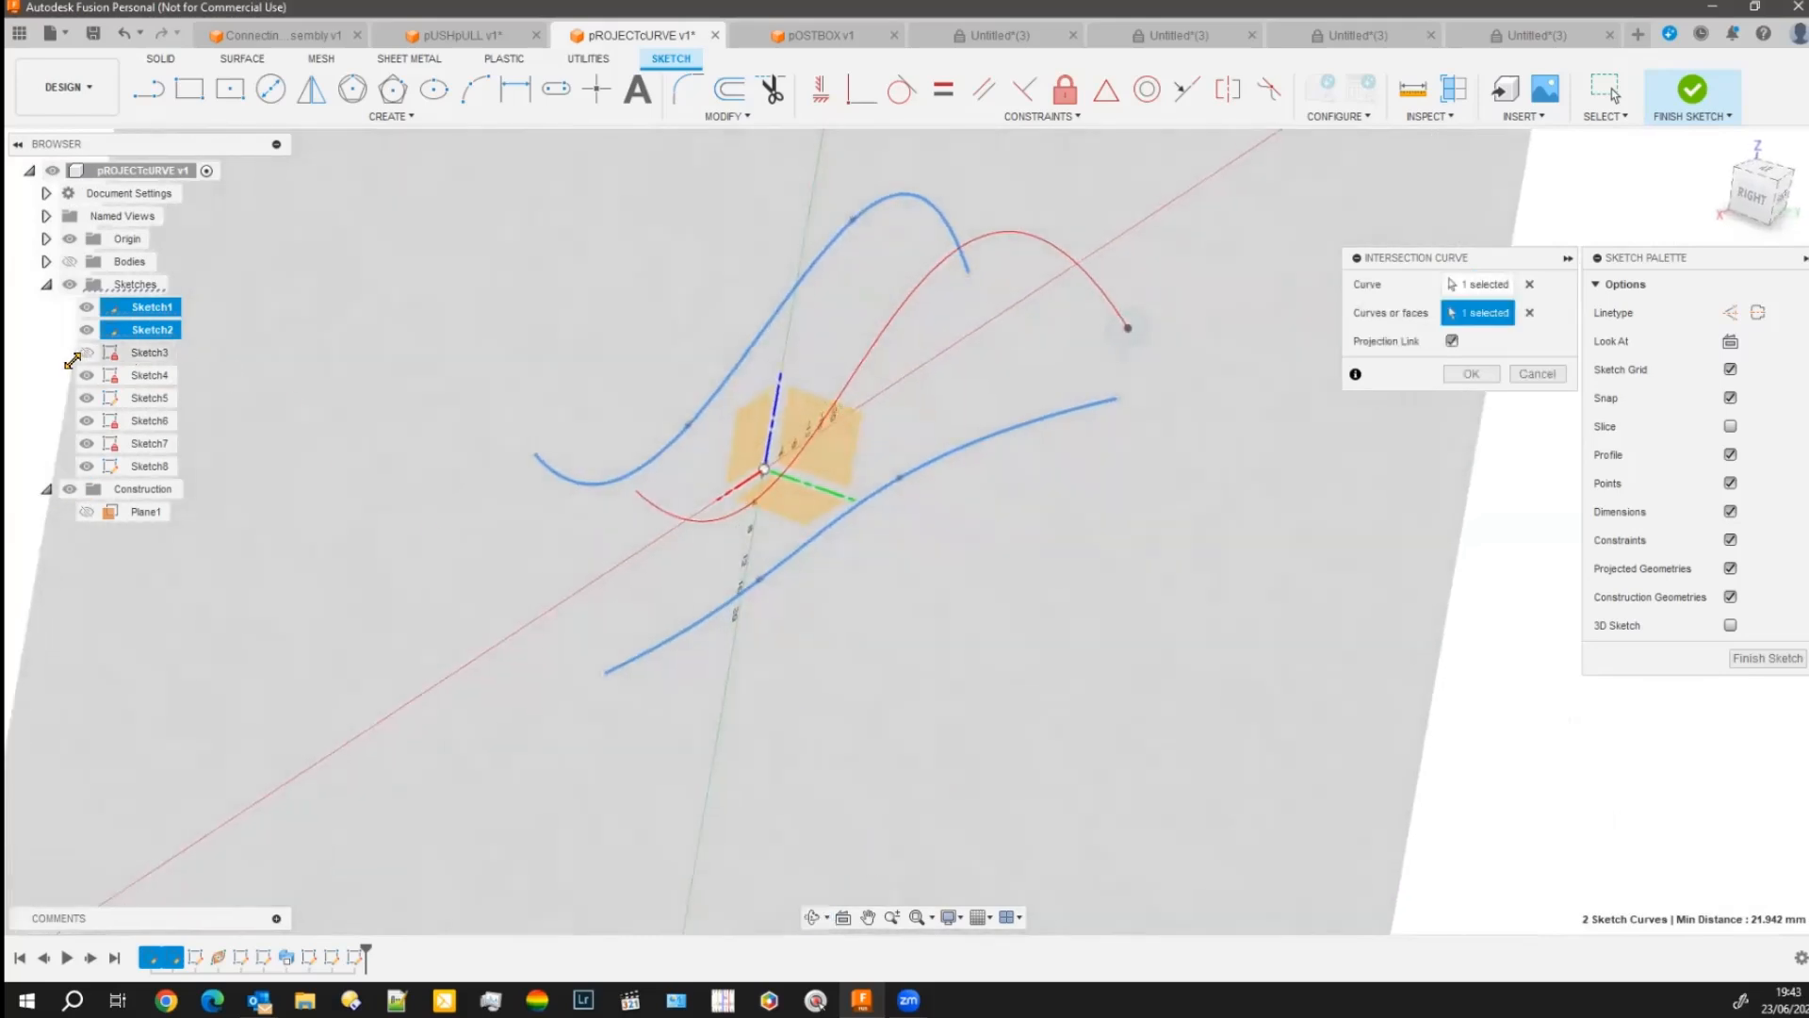
Hide Sketch2 and Sketch1 and finish the sketch containing the intersection curve.
click(85, 330)
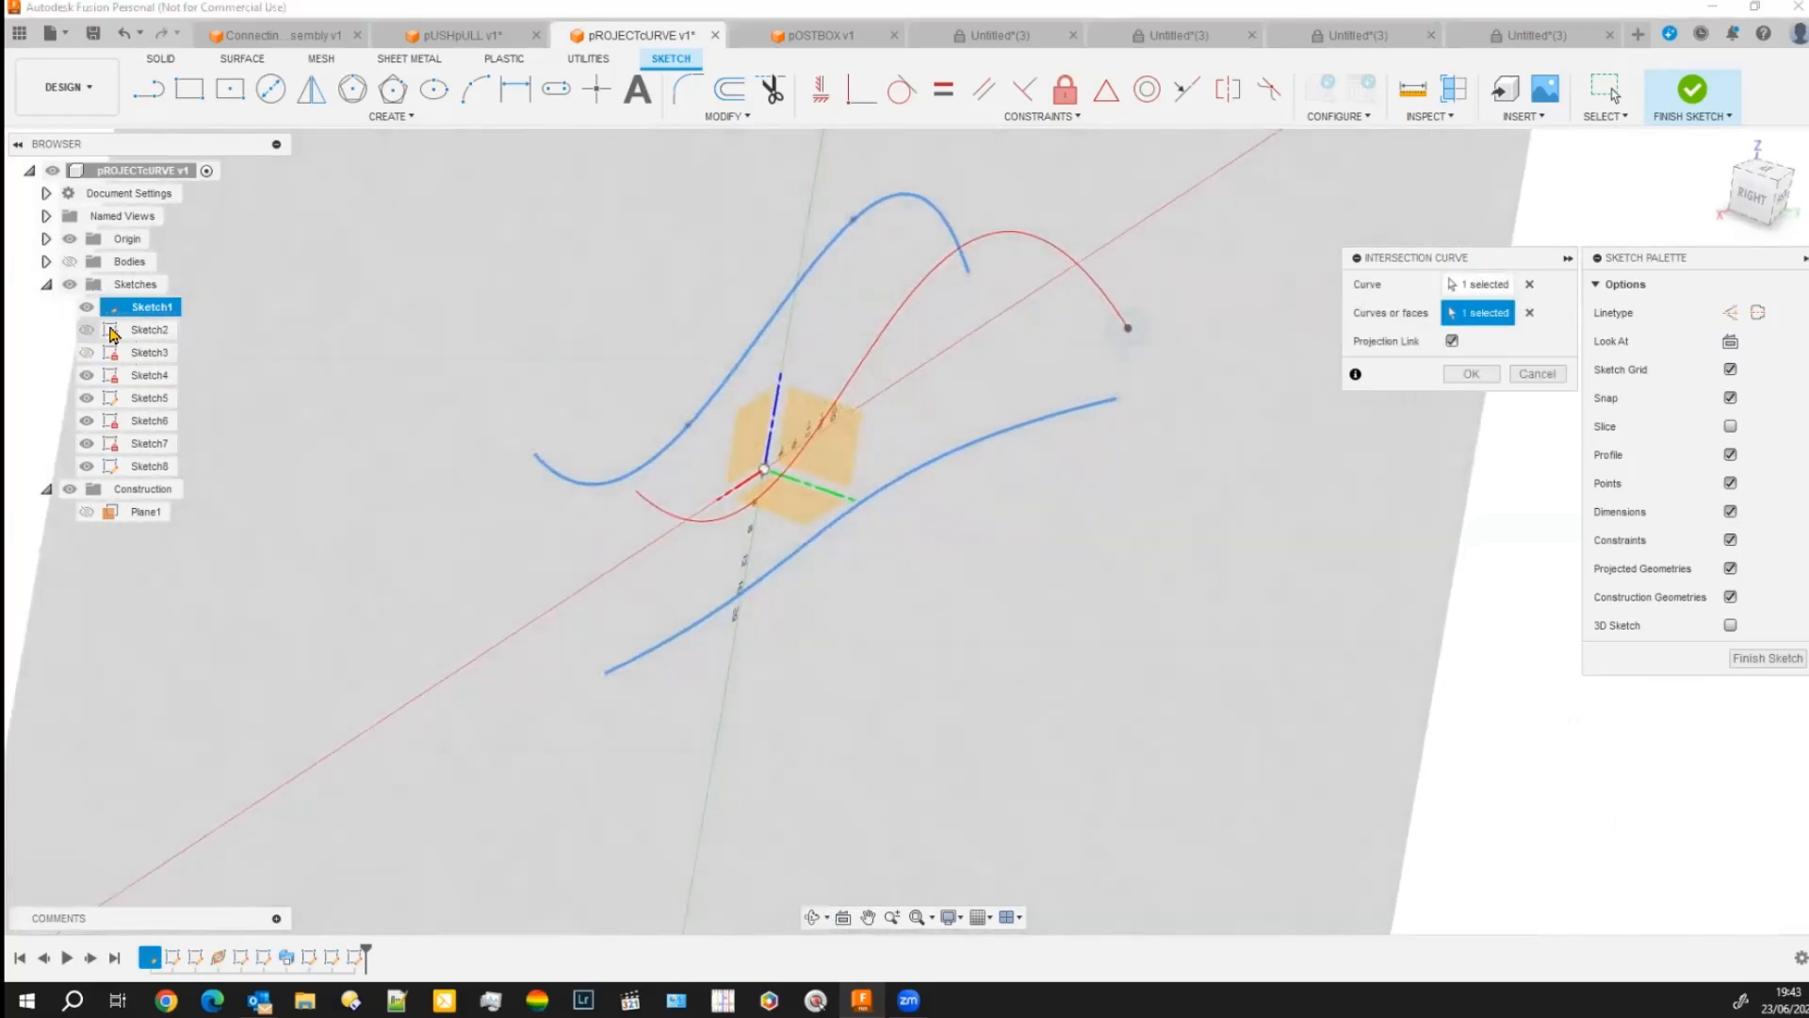
click(87, 309)
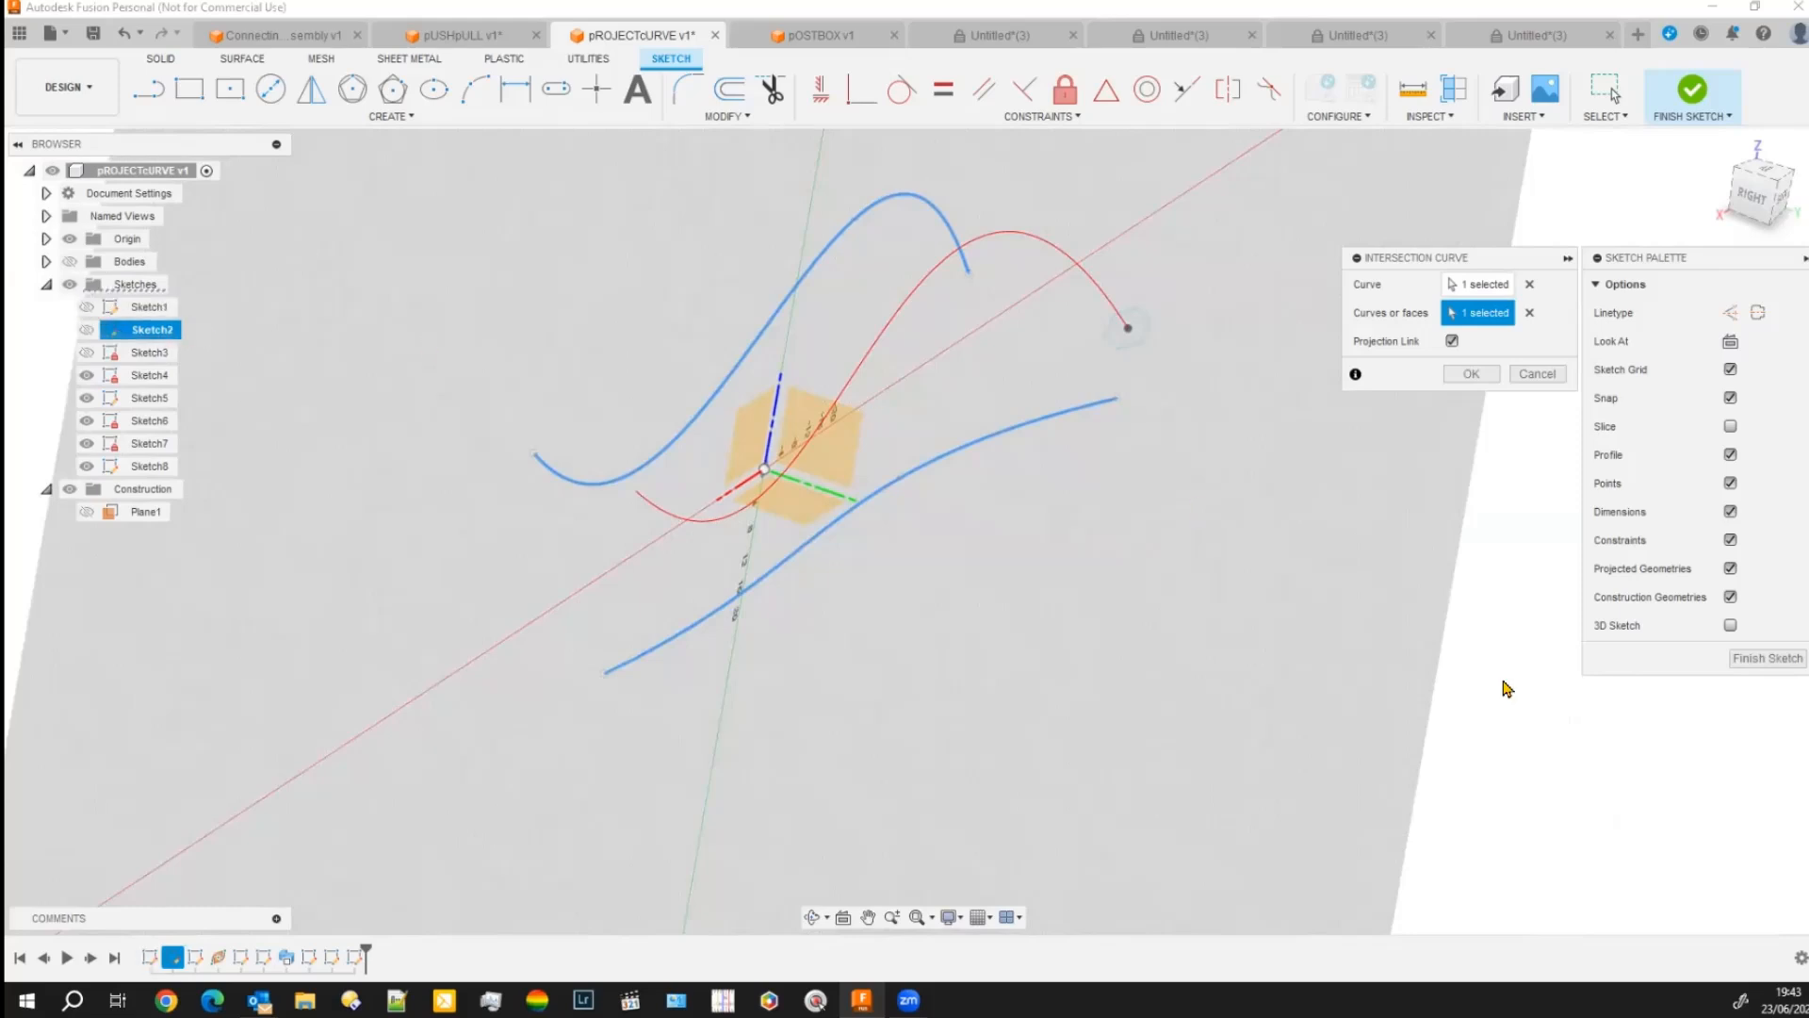
click(1692, 89)
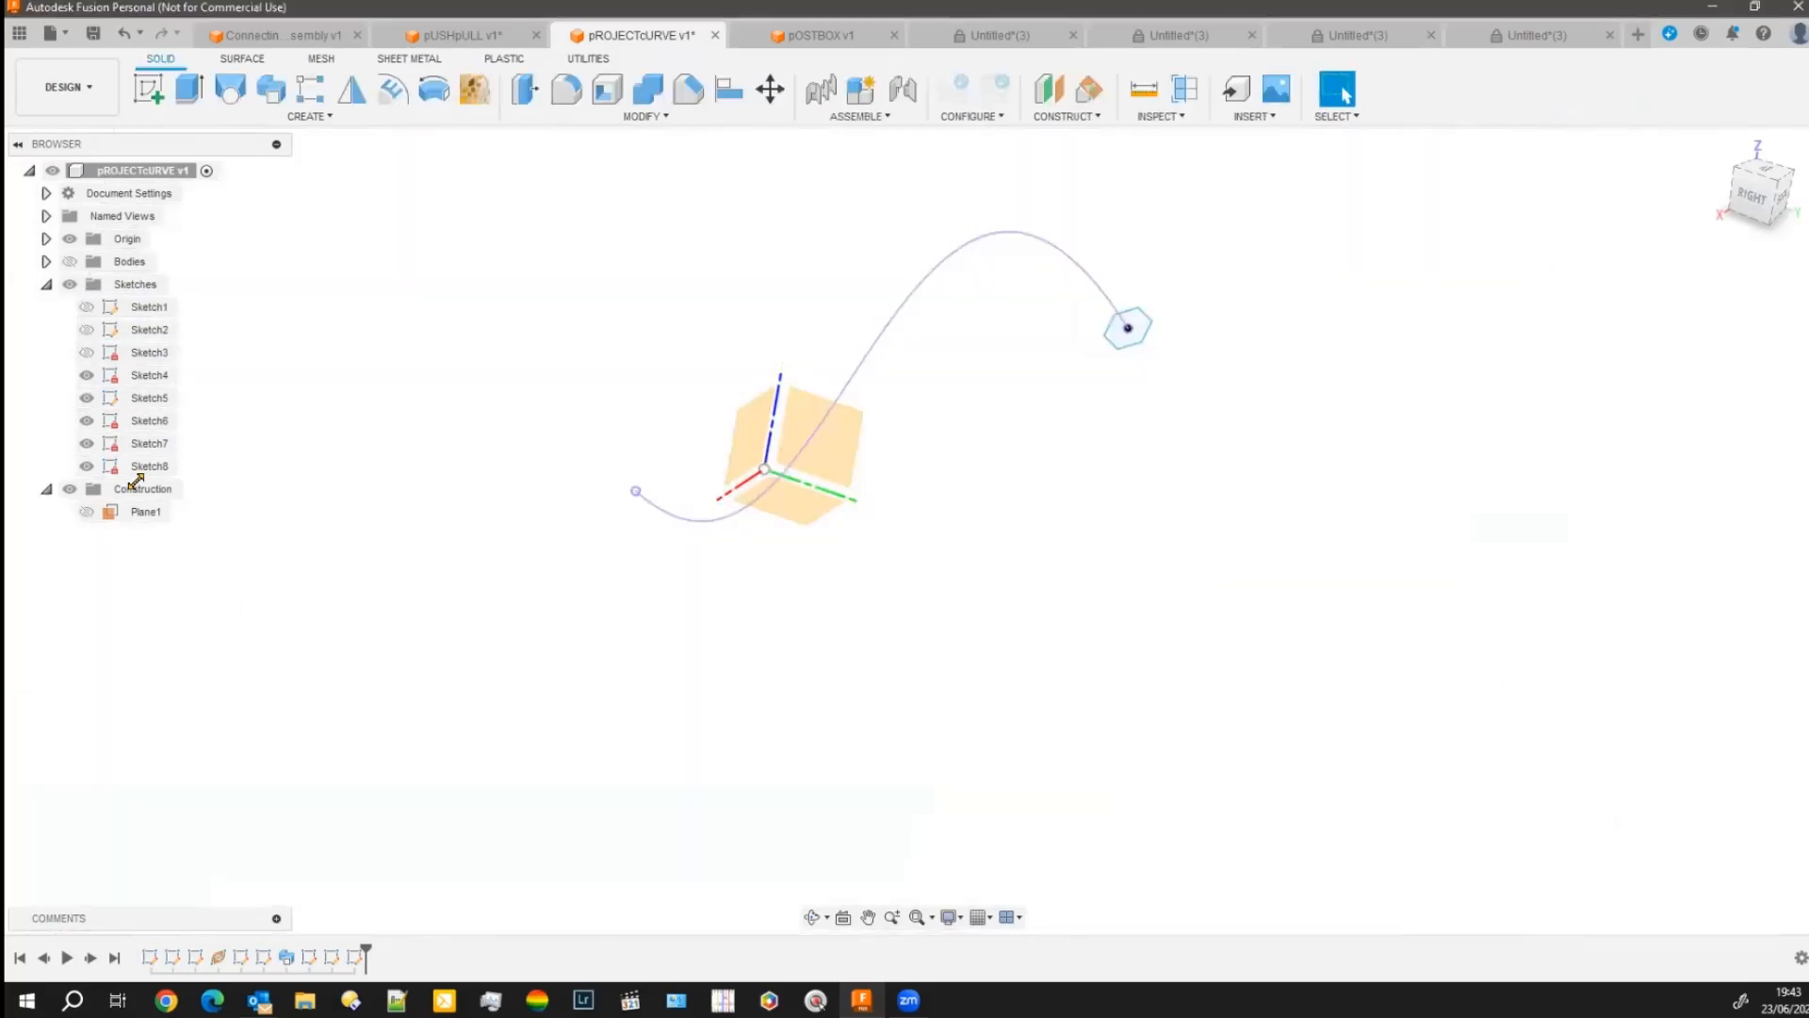
shift+middle_drag(412, 691, 509, 678)
click(1760, 200)
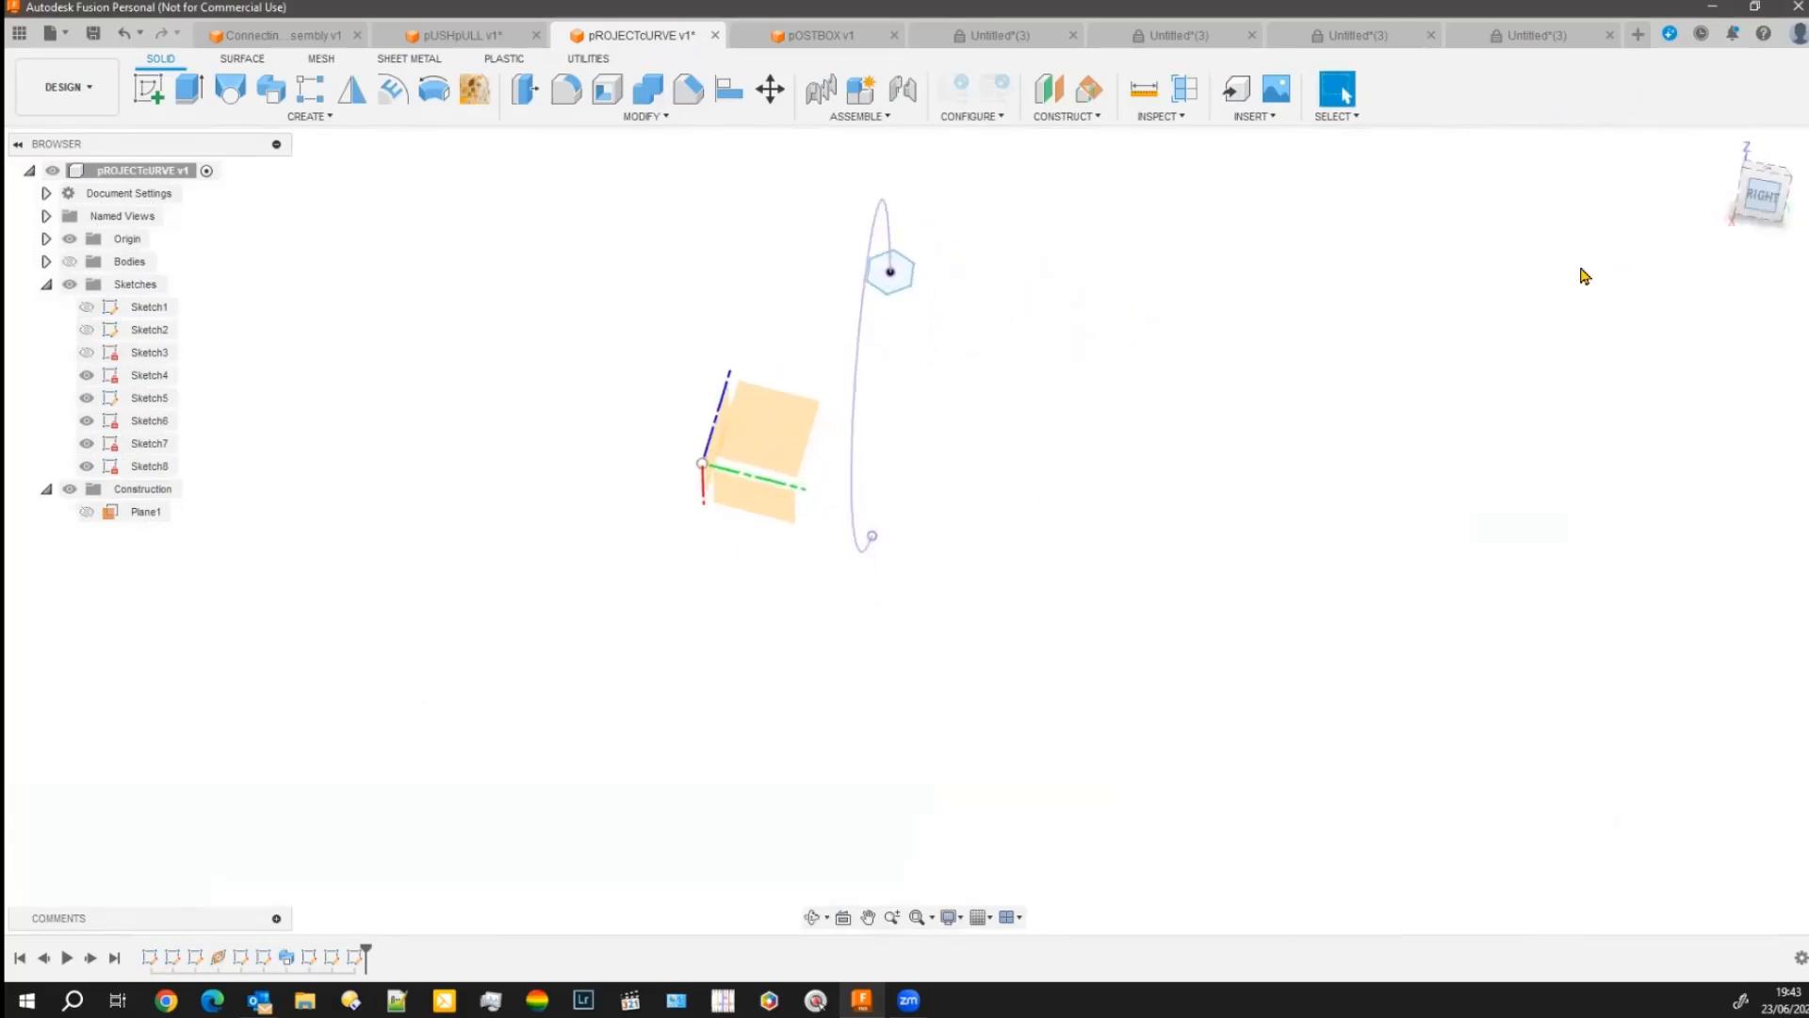
Show the bodies and examine the curved hexagonal rod from several angles.
shift+middle_drag(901, 594, 806, 657)
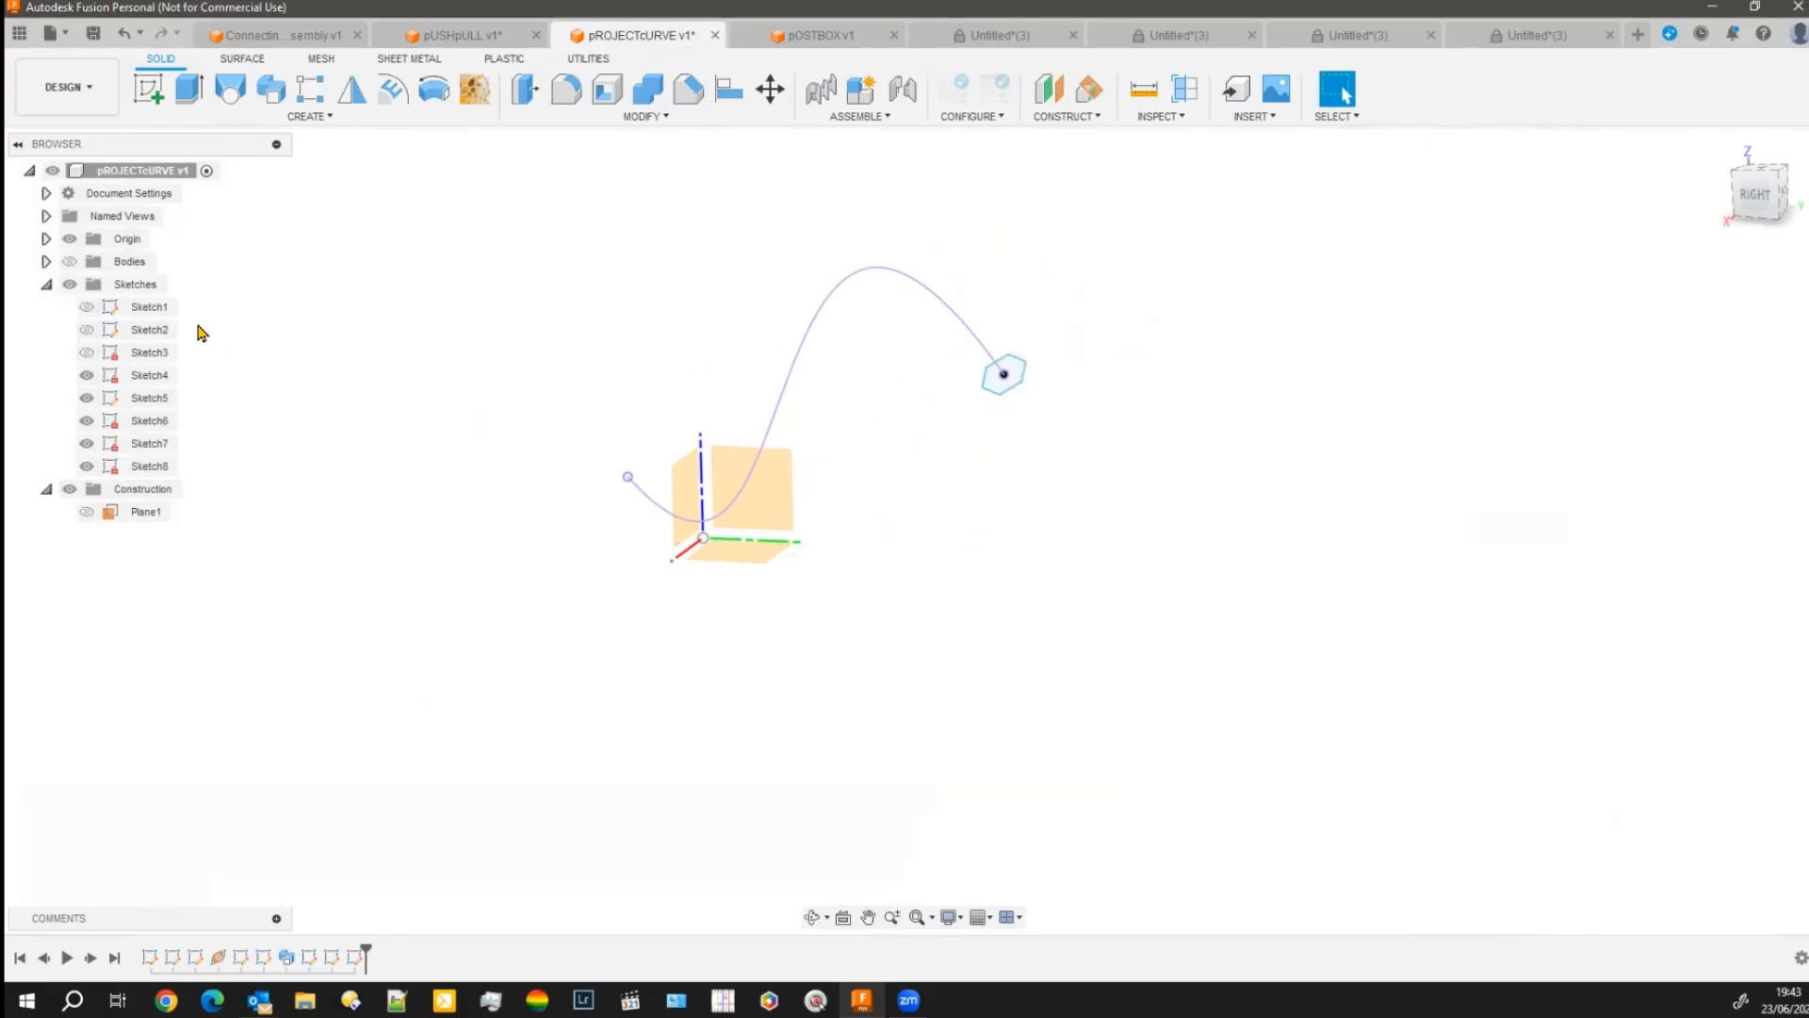
click(70, 261)
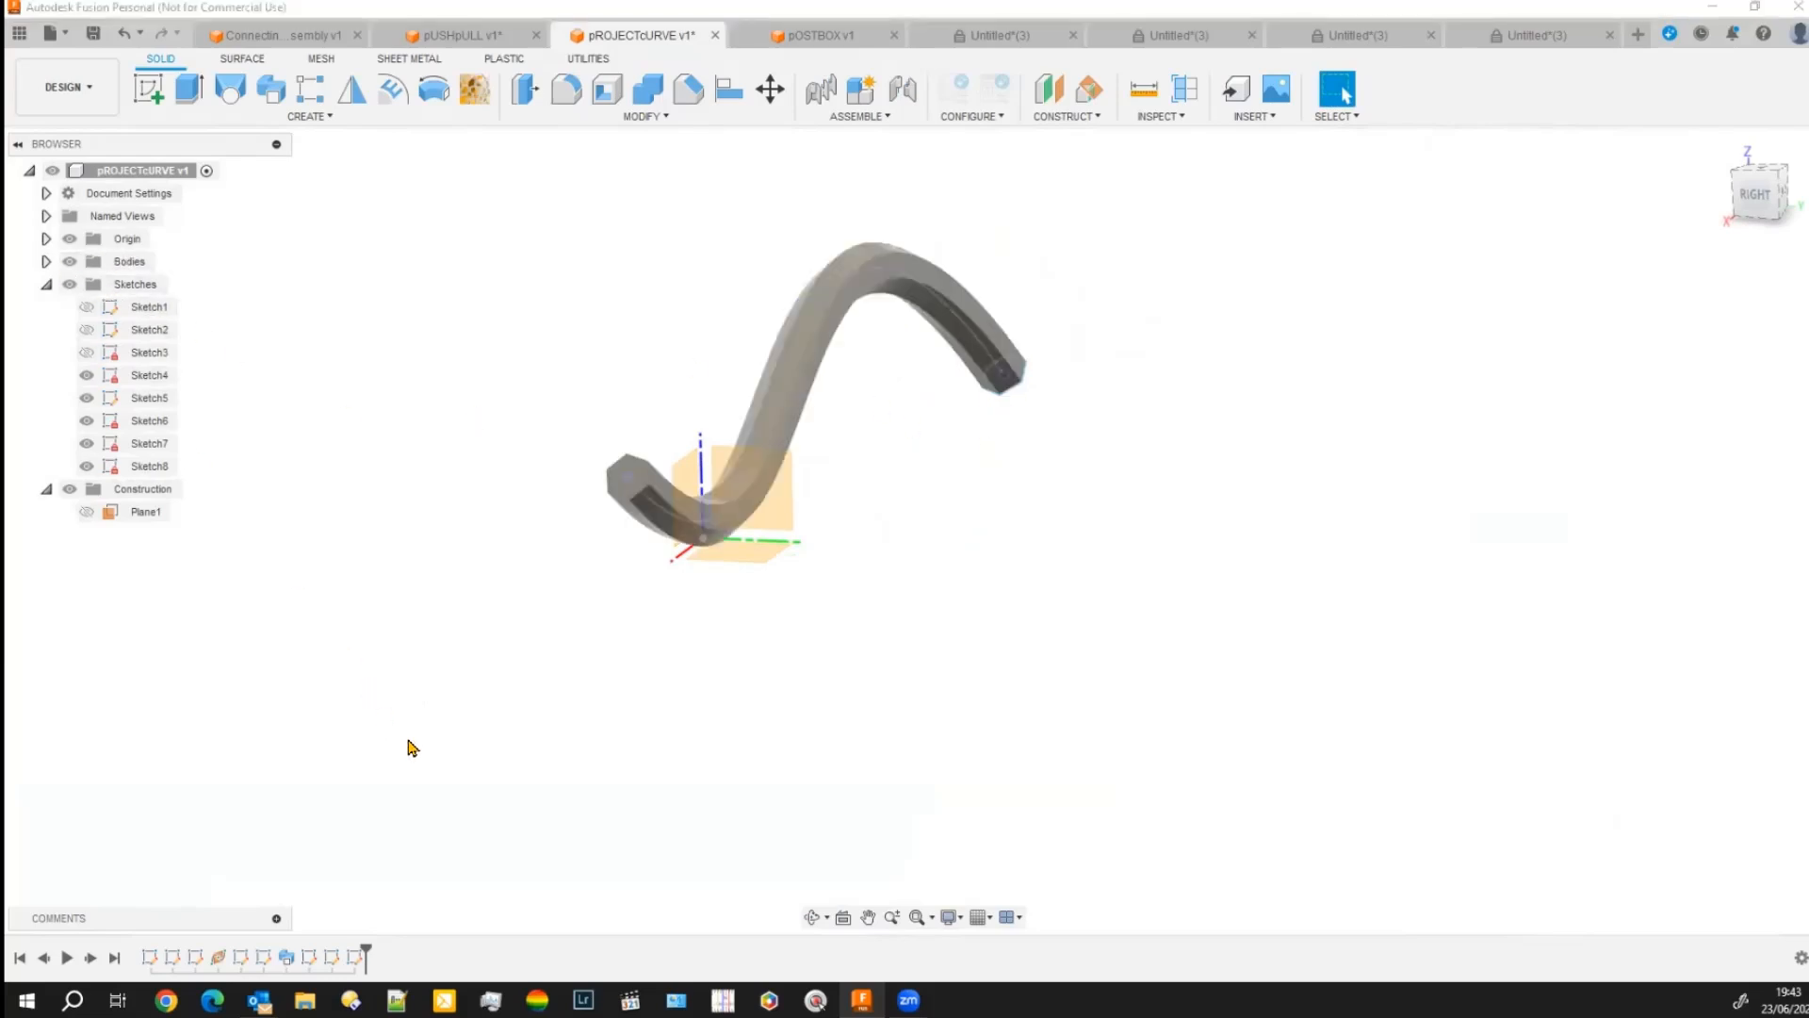
mouse_move(513, 750)
shift+middle_down()
mouse_move(537, 731)
mouse_move(540, 747)
shift+middle_up()
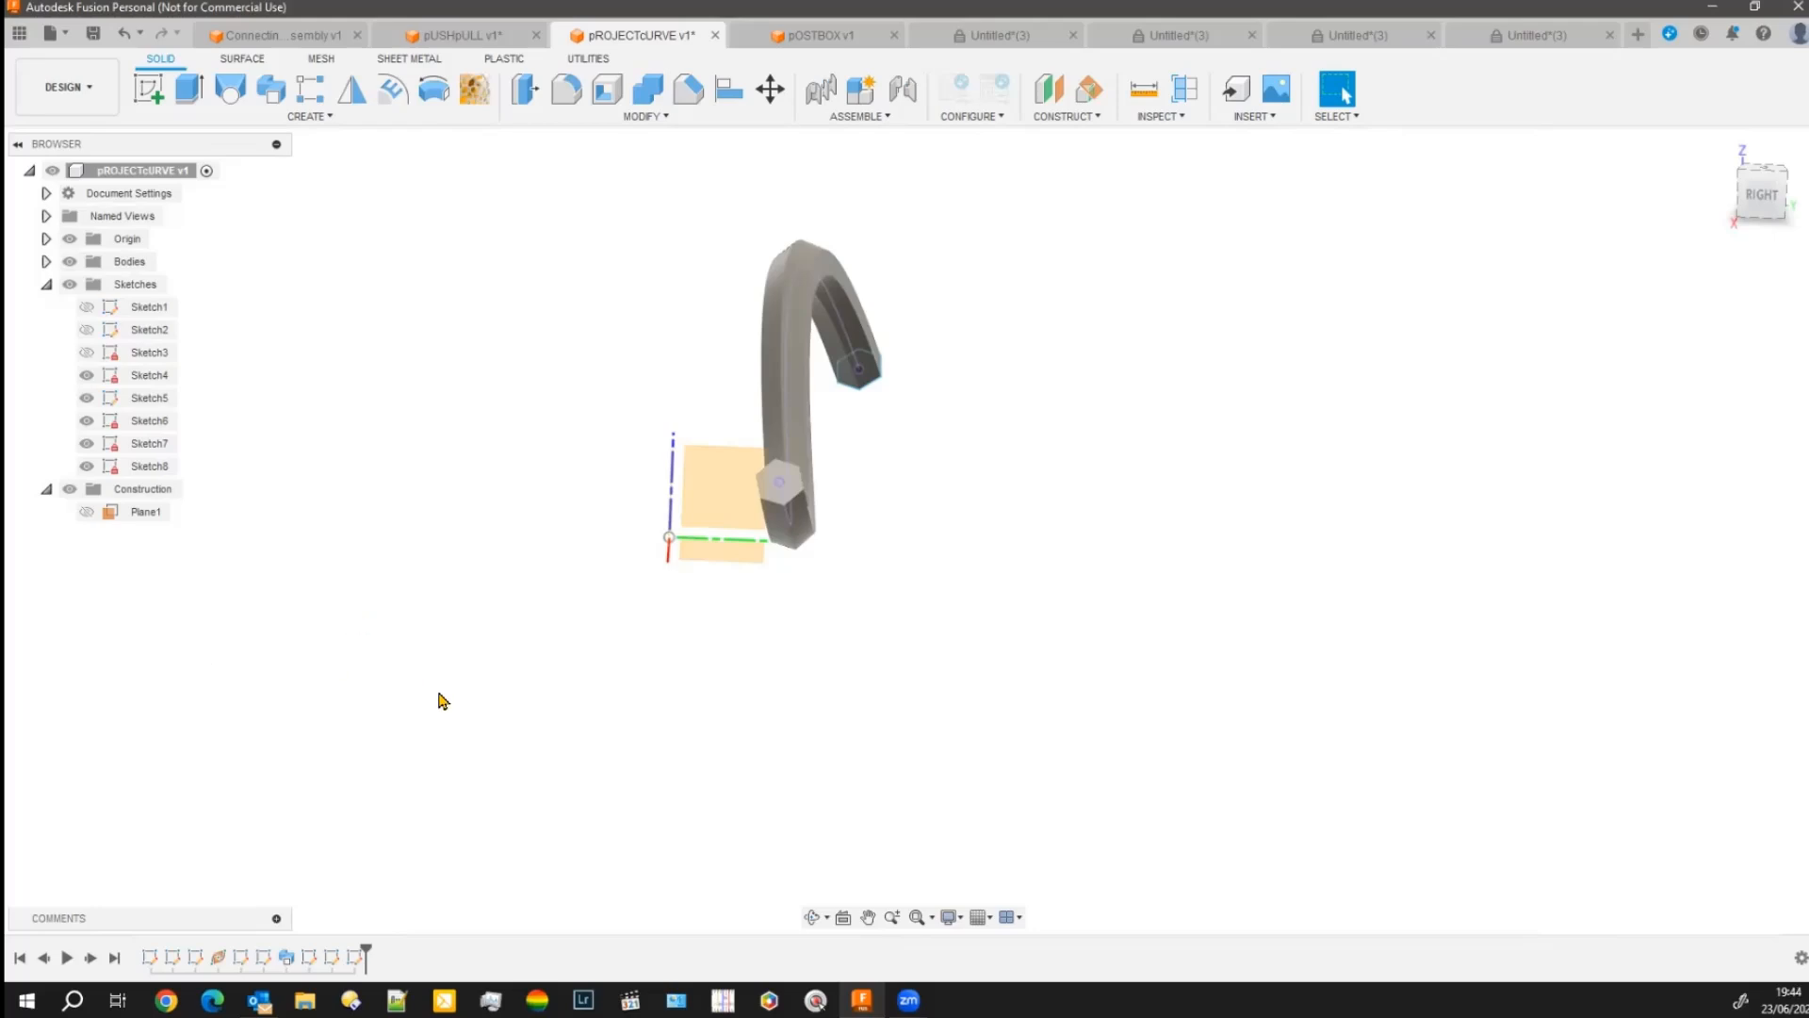
middle_drag(608, 590, 415, 695)
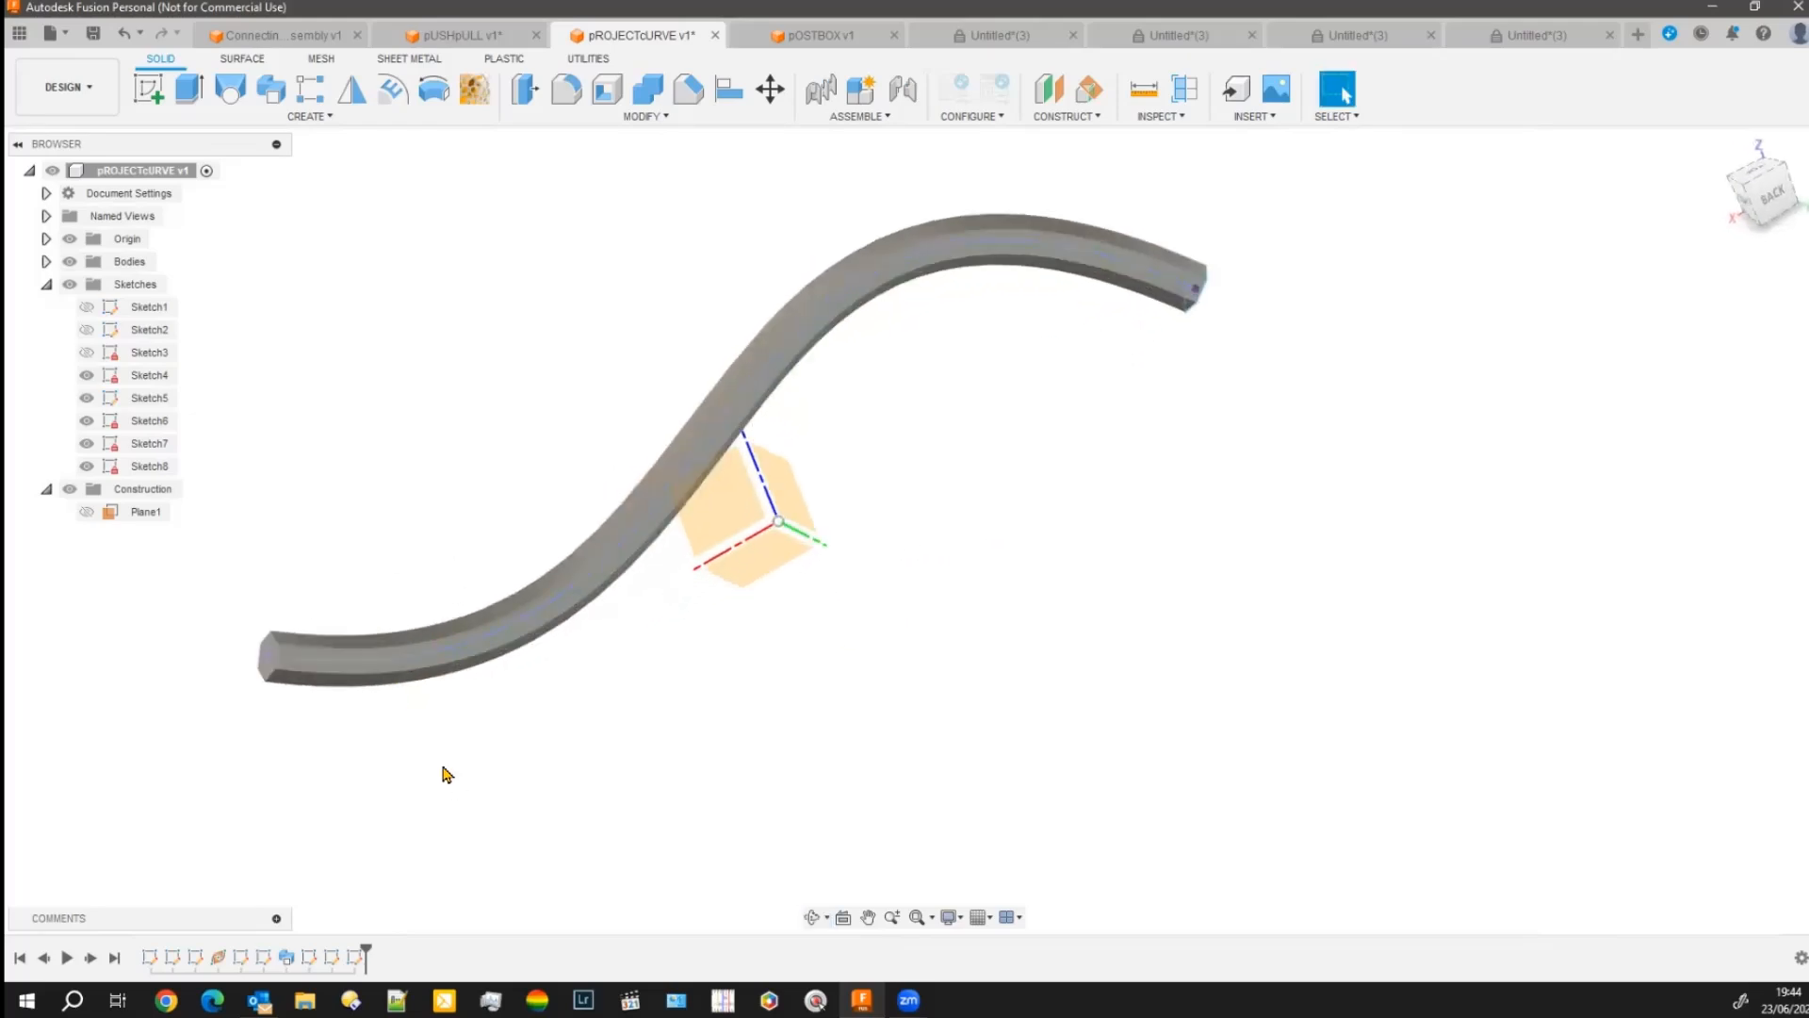
shift+middle_drag(464, 759, 562, 773)
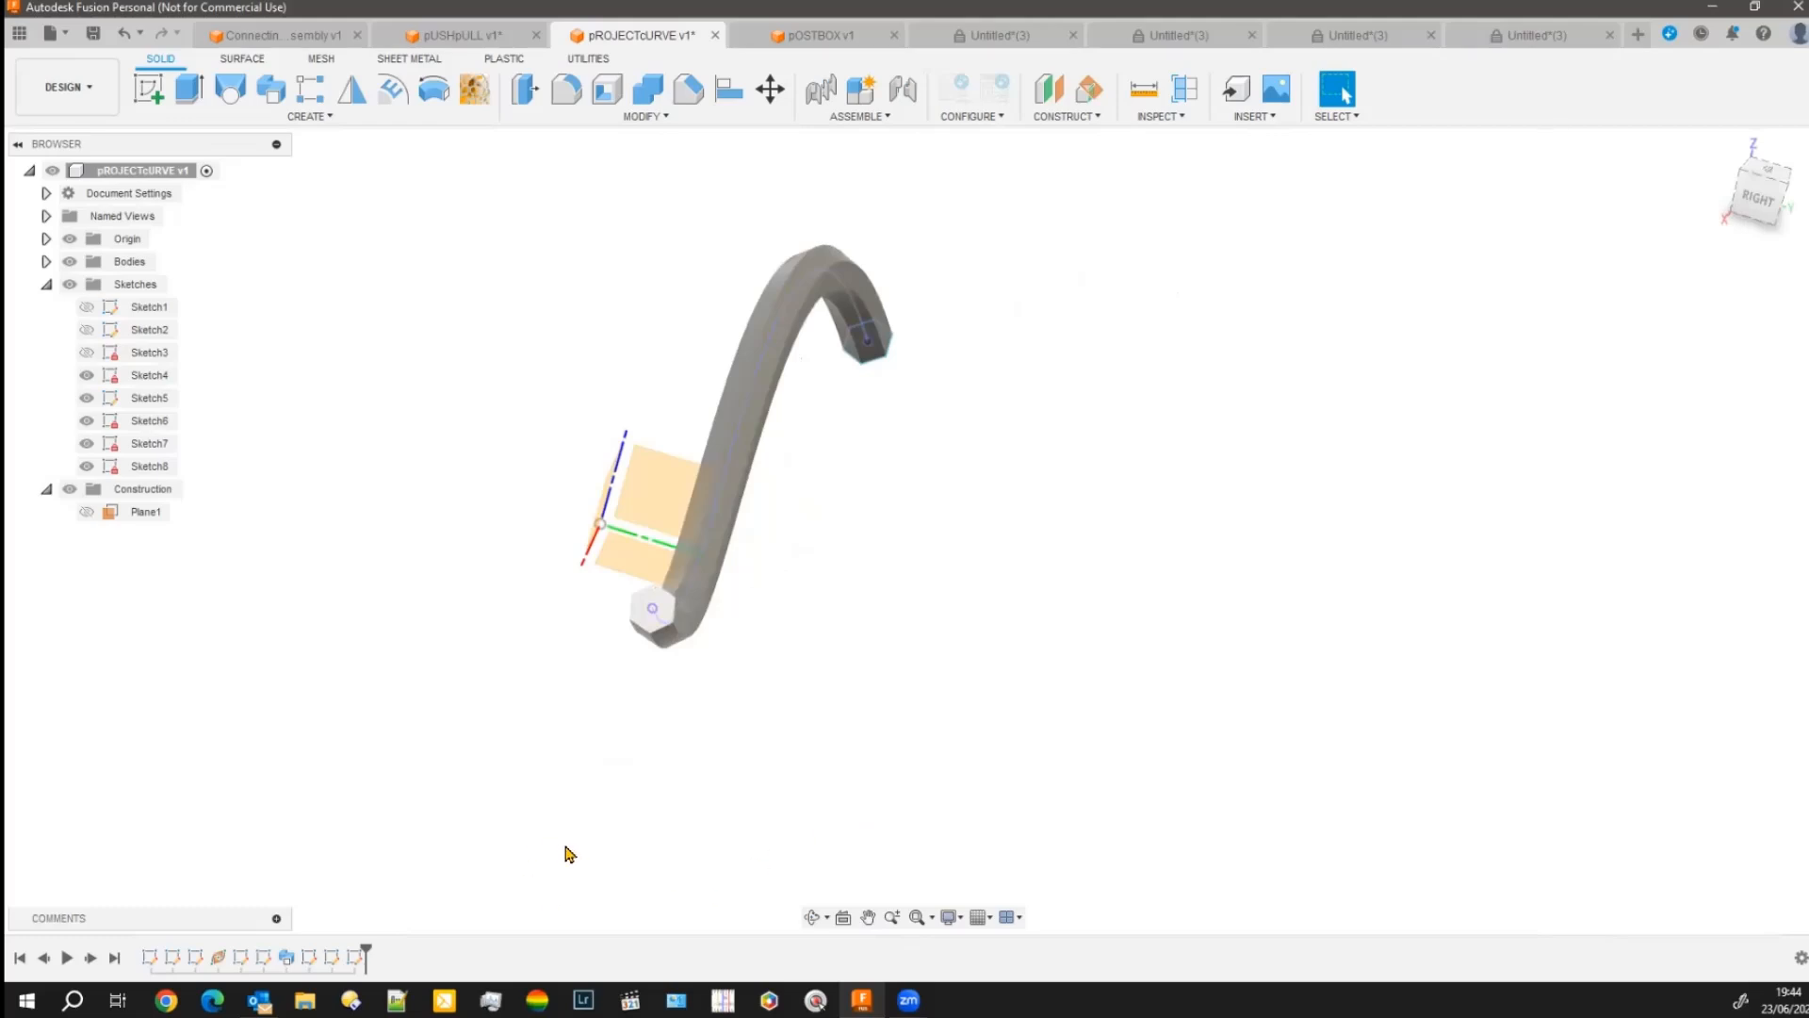
shift+middle_drag(573, 844, 551, 770)
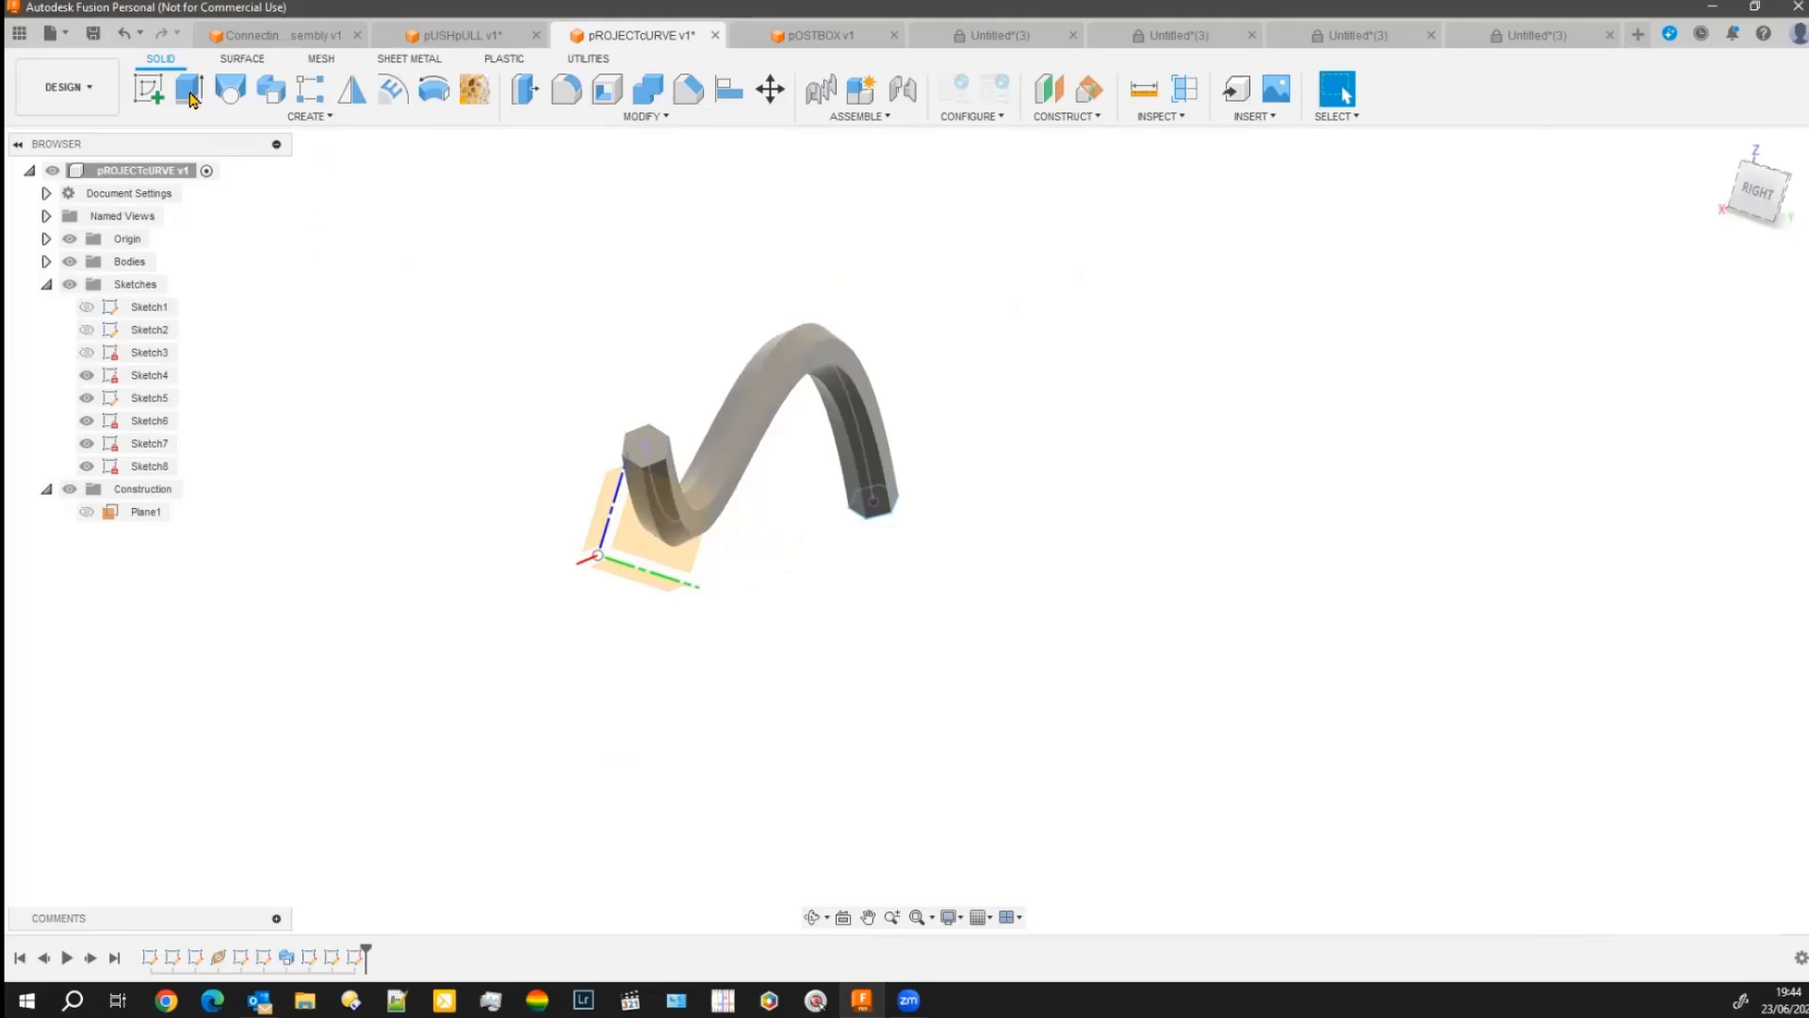
Start a sketch on the YZ origin plane and look through the Project / Include commands, including Project To Surface.
click(155, 94)
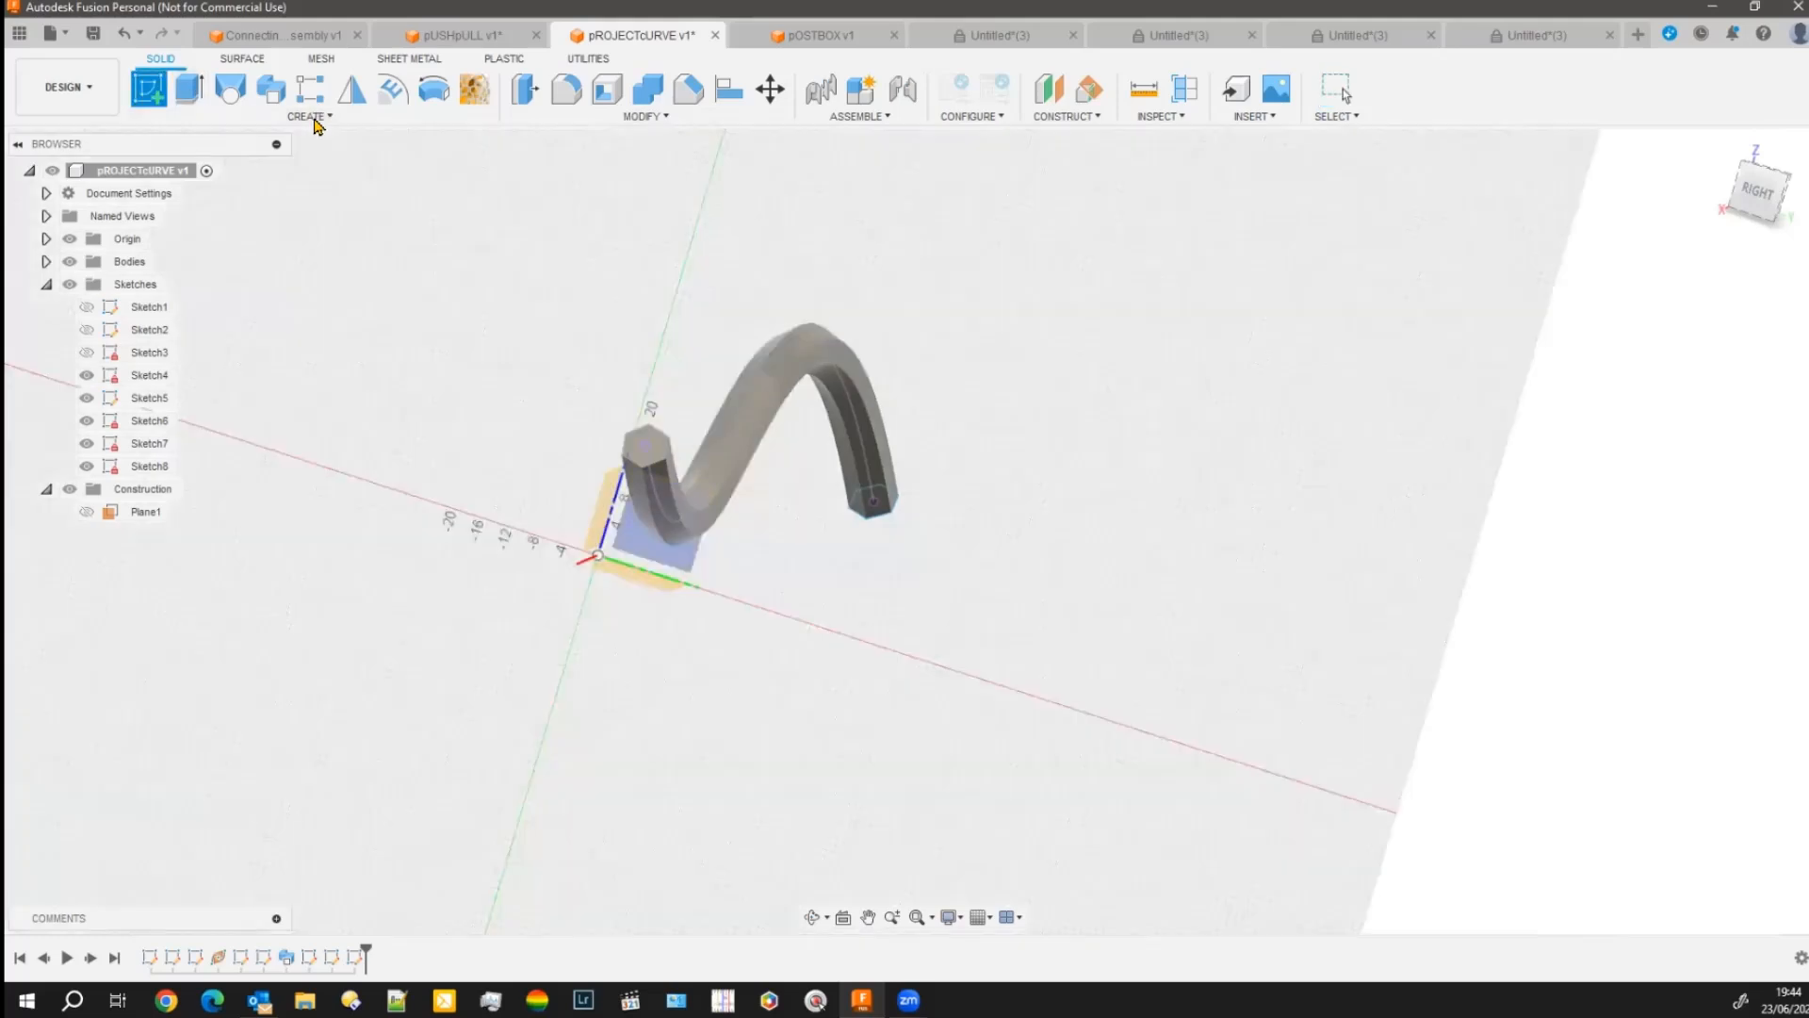
click(314, 119)
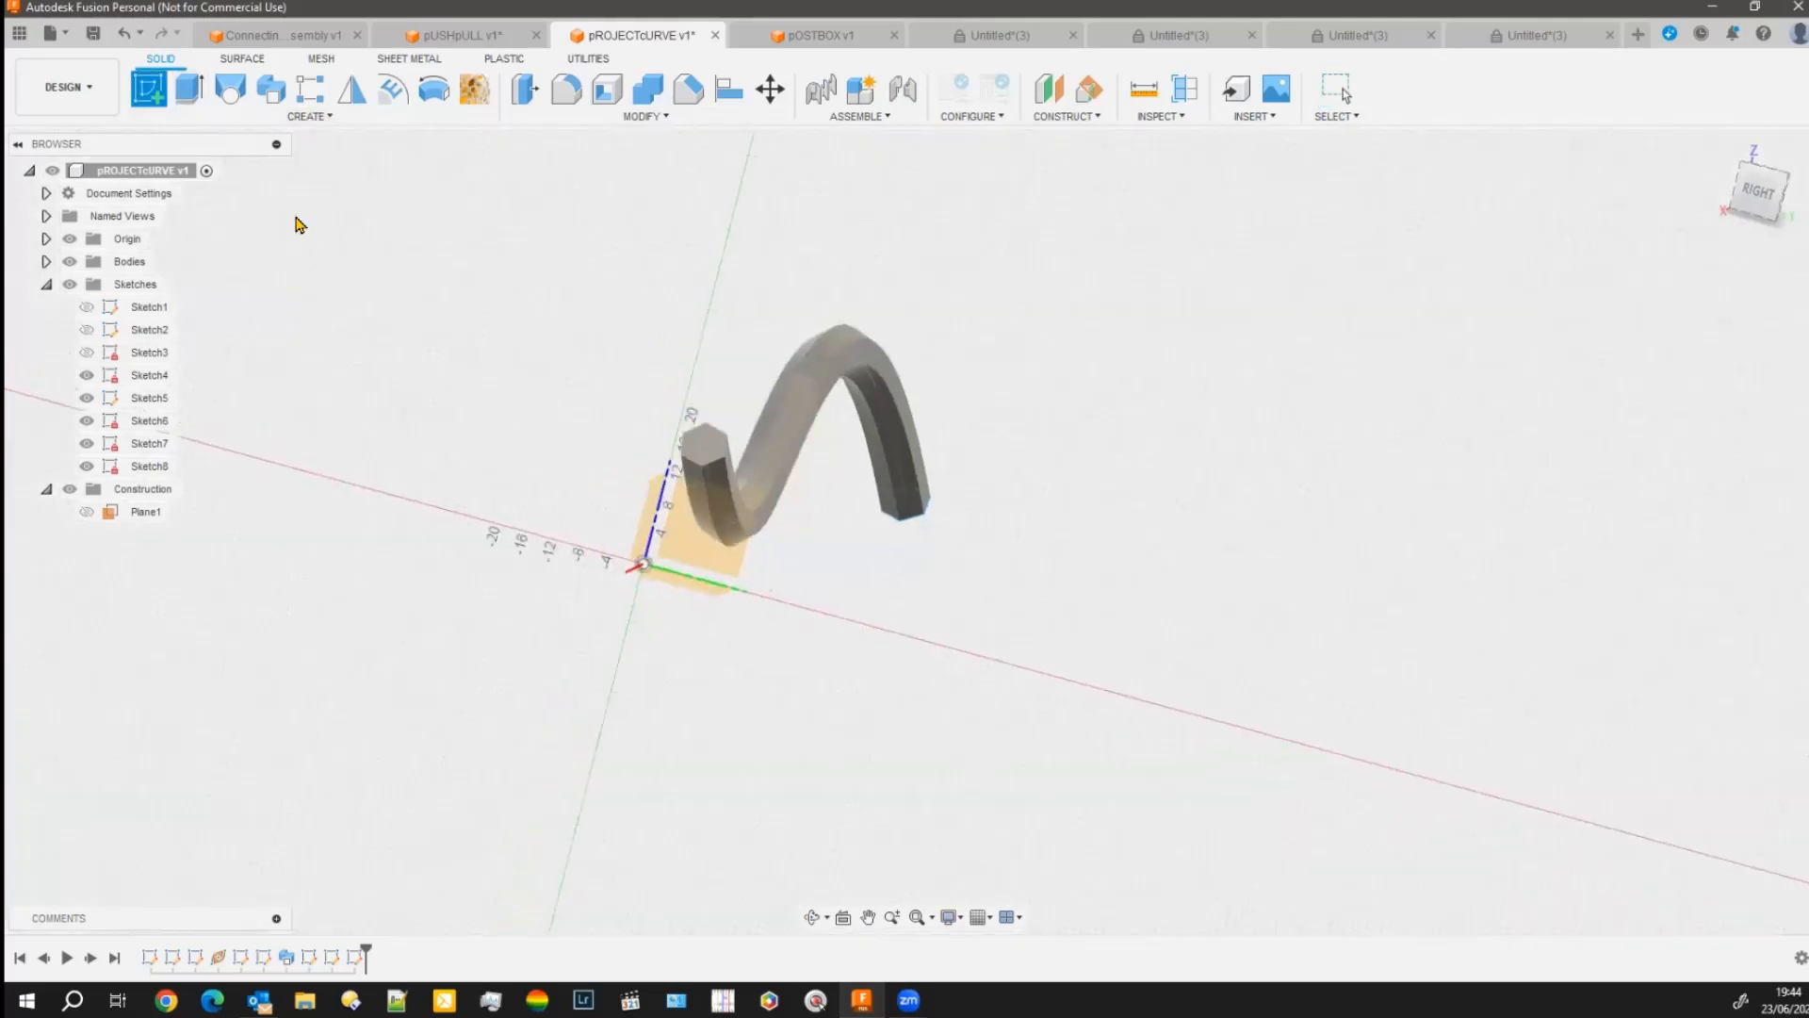
mouse_move(282, 406)
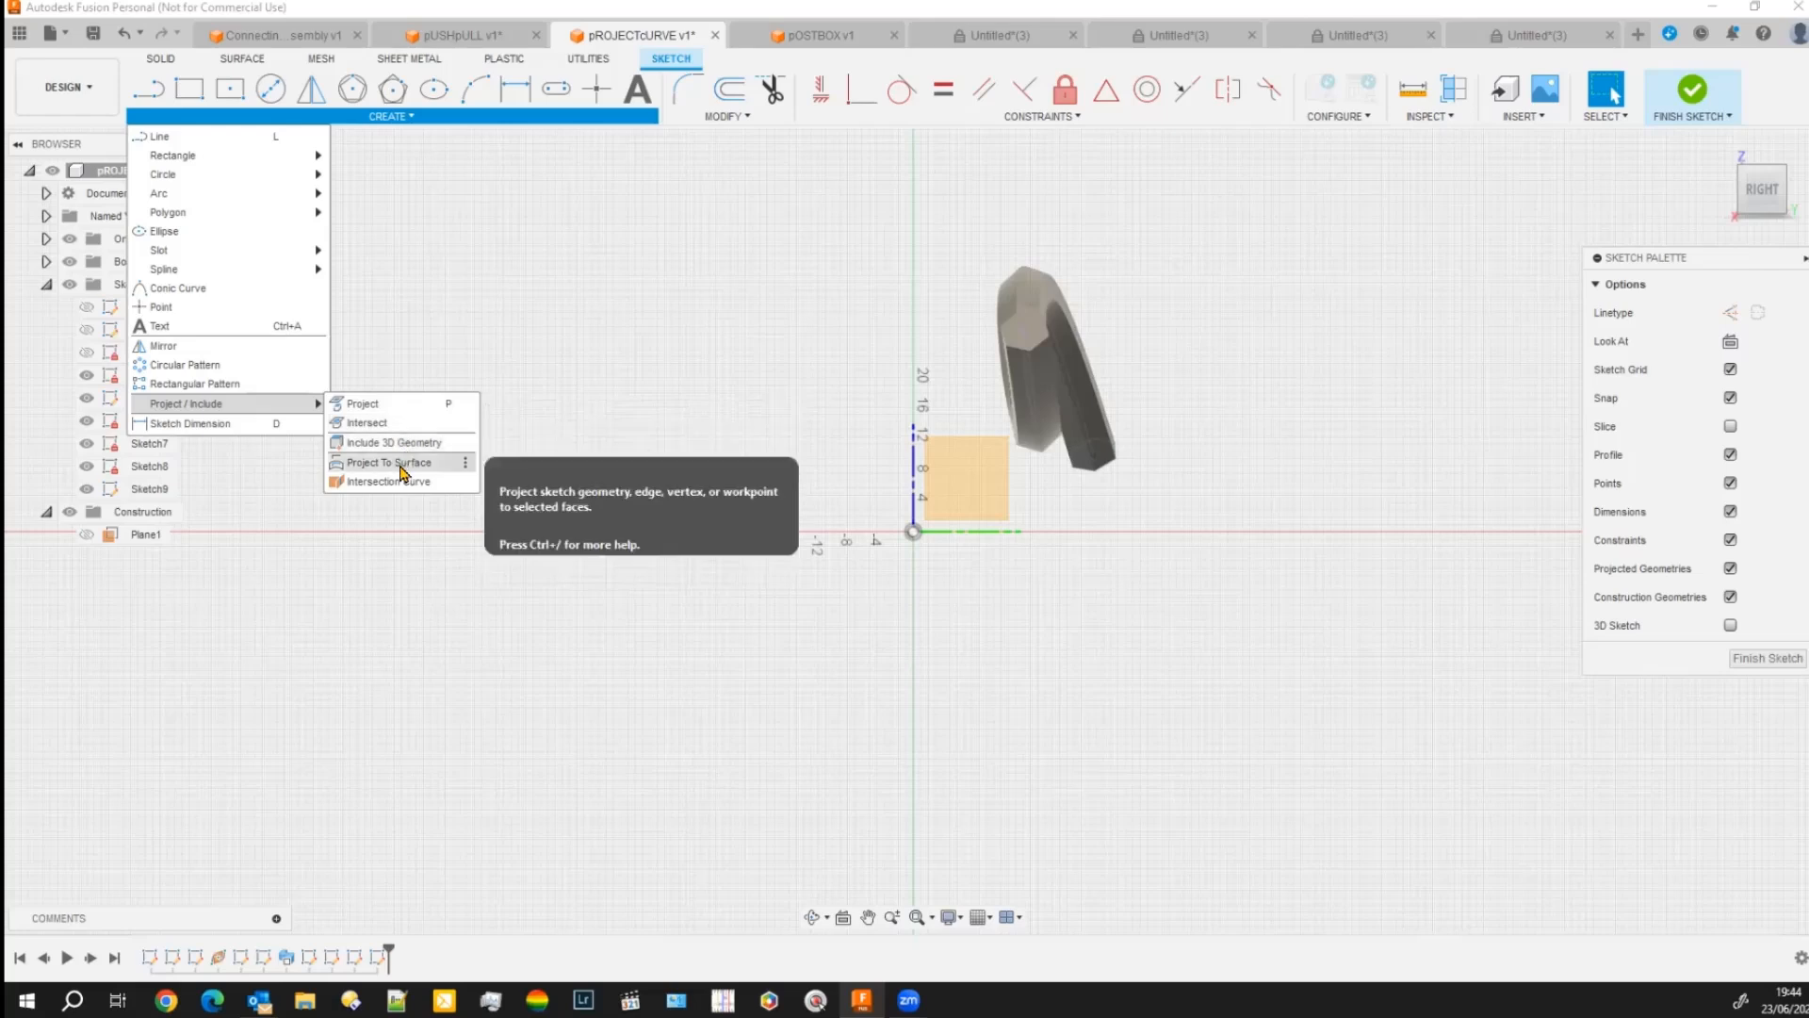
click(730, 333)
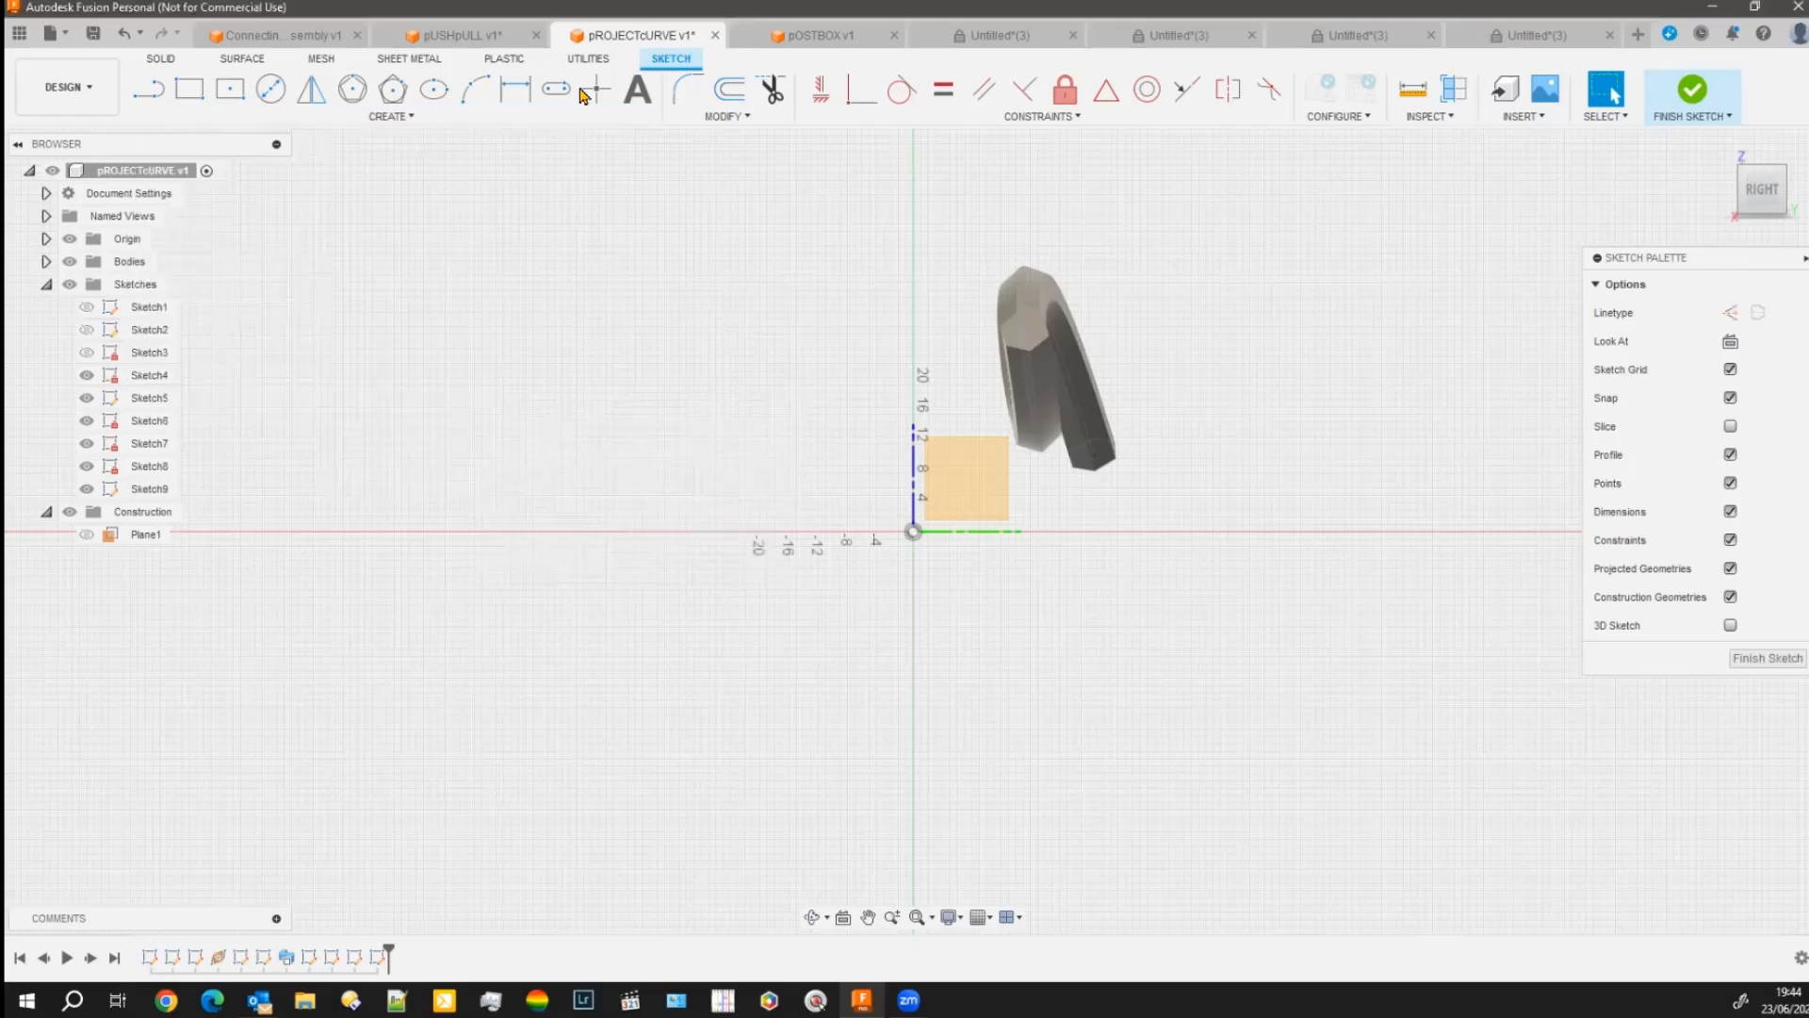
Switch to the pOSTBOX document and examine the letter slot and panel frames on the curved wall.
click(824, 41)
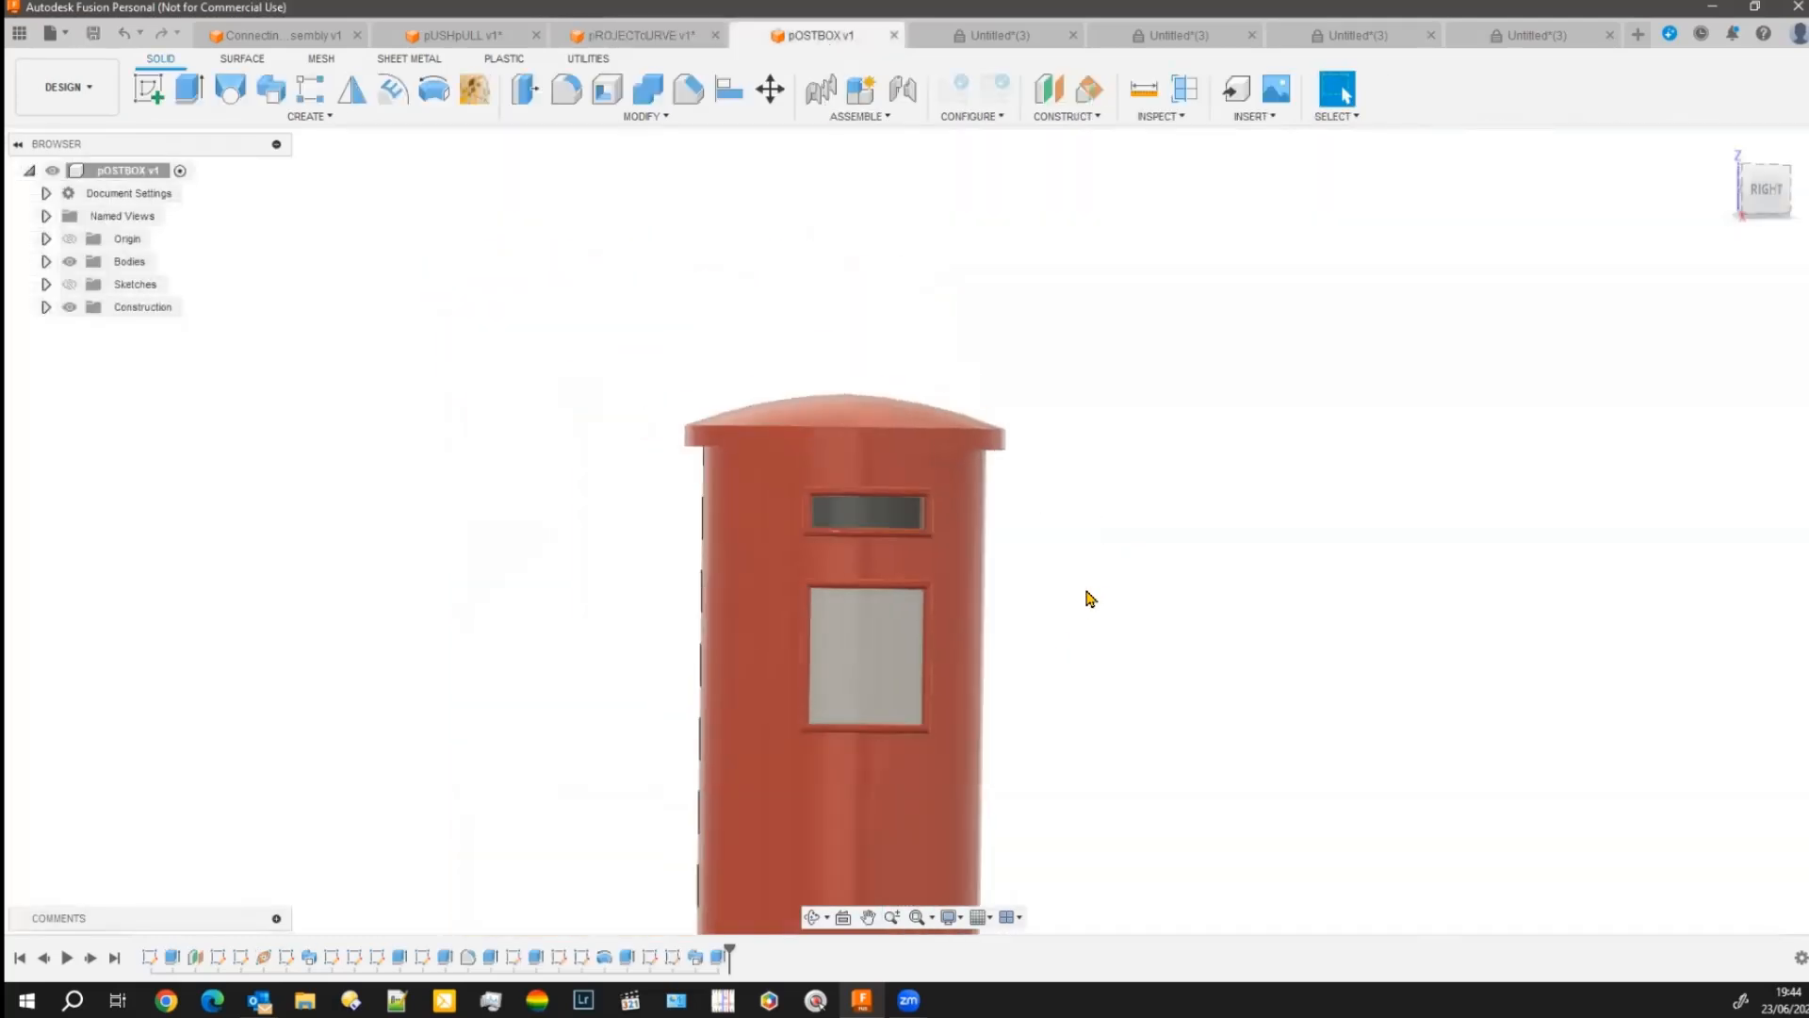
mouse_move(1083, 597)
shift+middle_down()
mouse_move(1122, 614)
mouse_move(1055, 590)
mouse_move(1071, 586)
shift+middle_up()
scroll(1071, 586, up, 5)
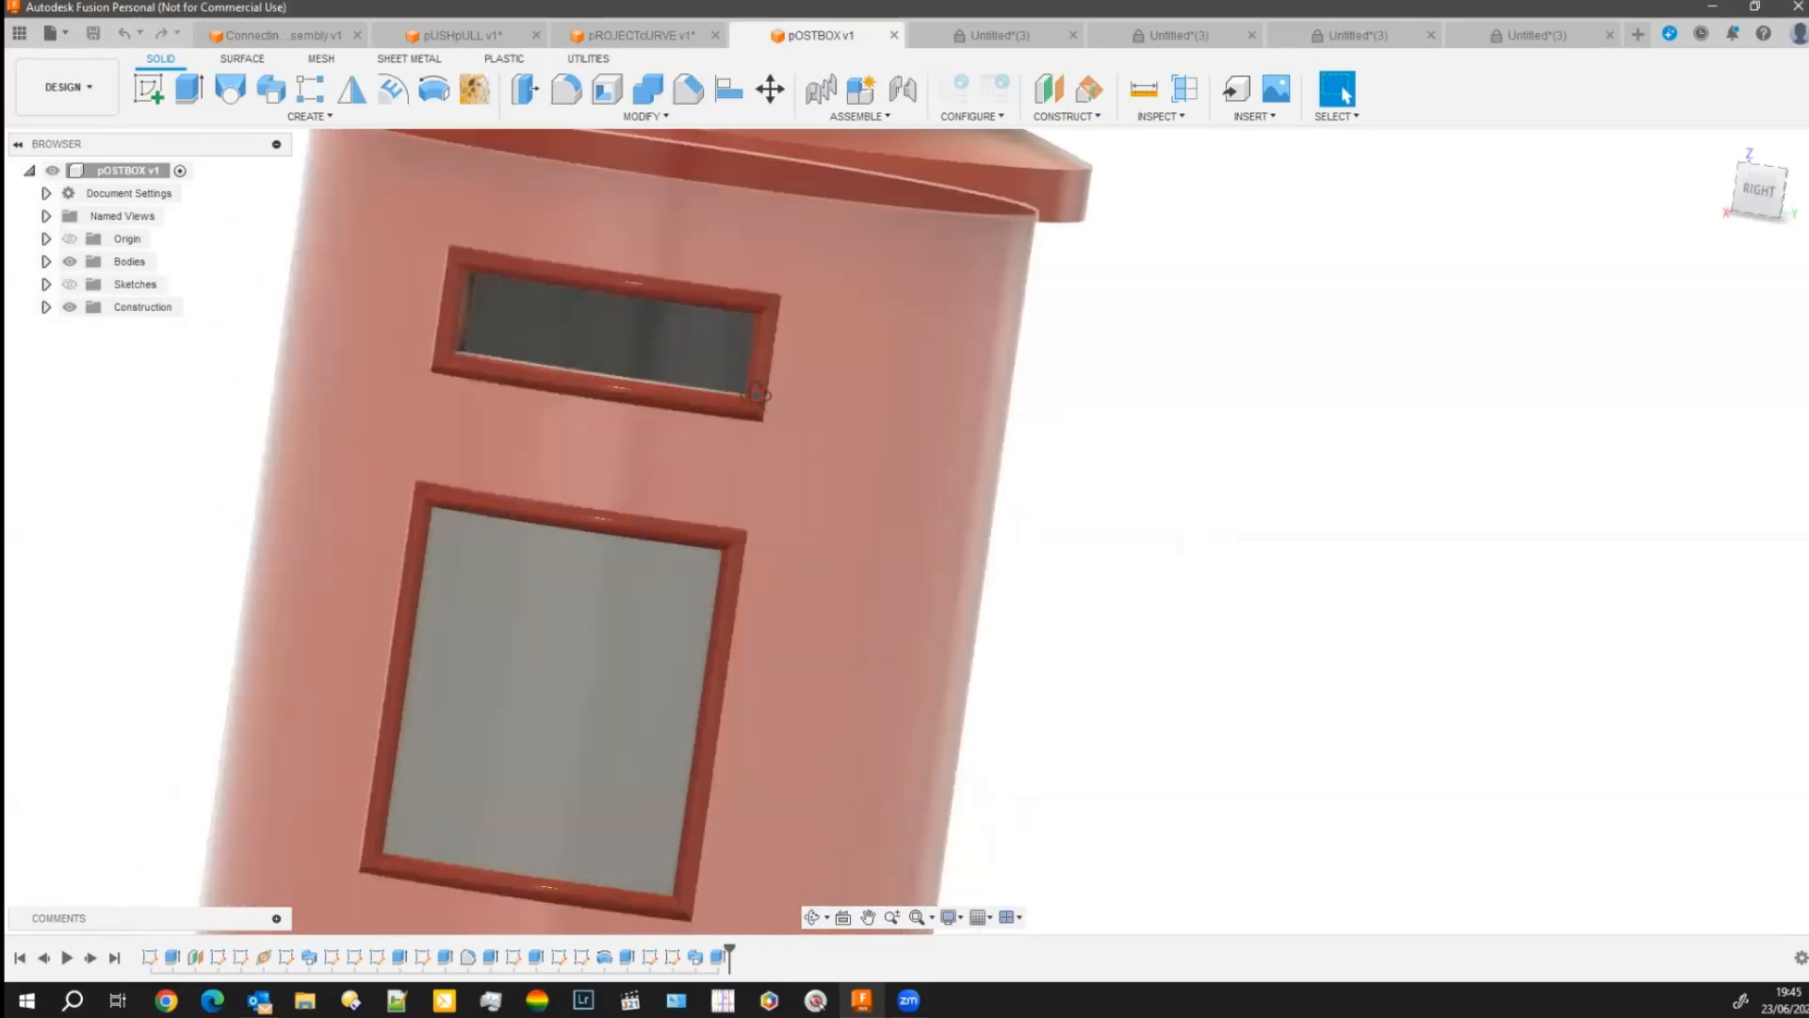
mouse_move(759, 394)
shift+middle_down()
mouse_move(781, 392)
mouse_move(747, 283)
mouse_move(808, 392)
shift+middle_up()
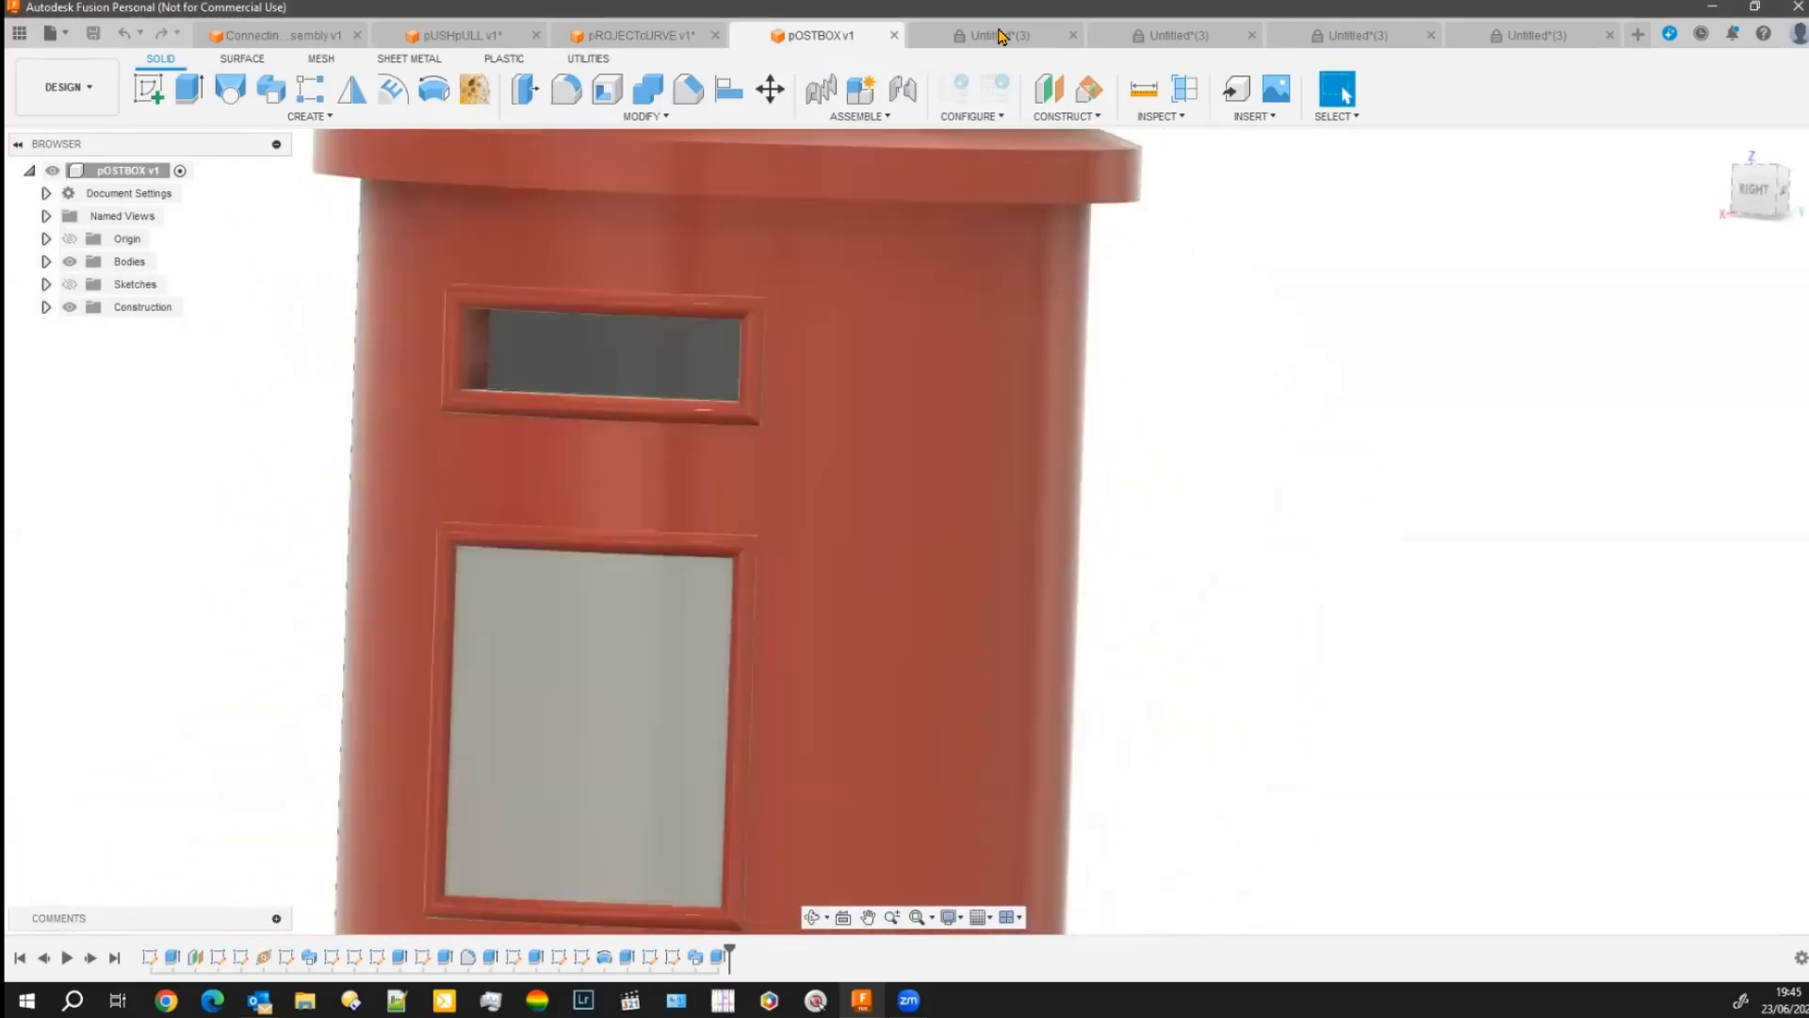
Switch to the first Untitled*(3) document and roll the design history back to just after the rectangle sketch, before the slot cut.
click(1001, 36)
shift+middle_drag(1050, 537, 1191, 481)
scroll(1003, 458, up, 3)
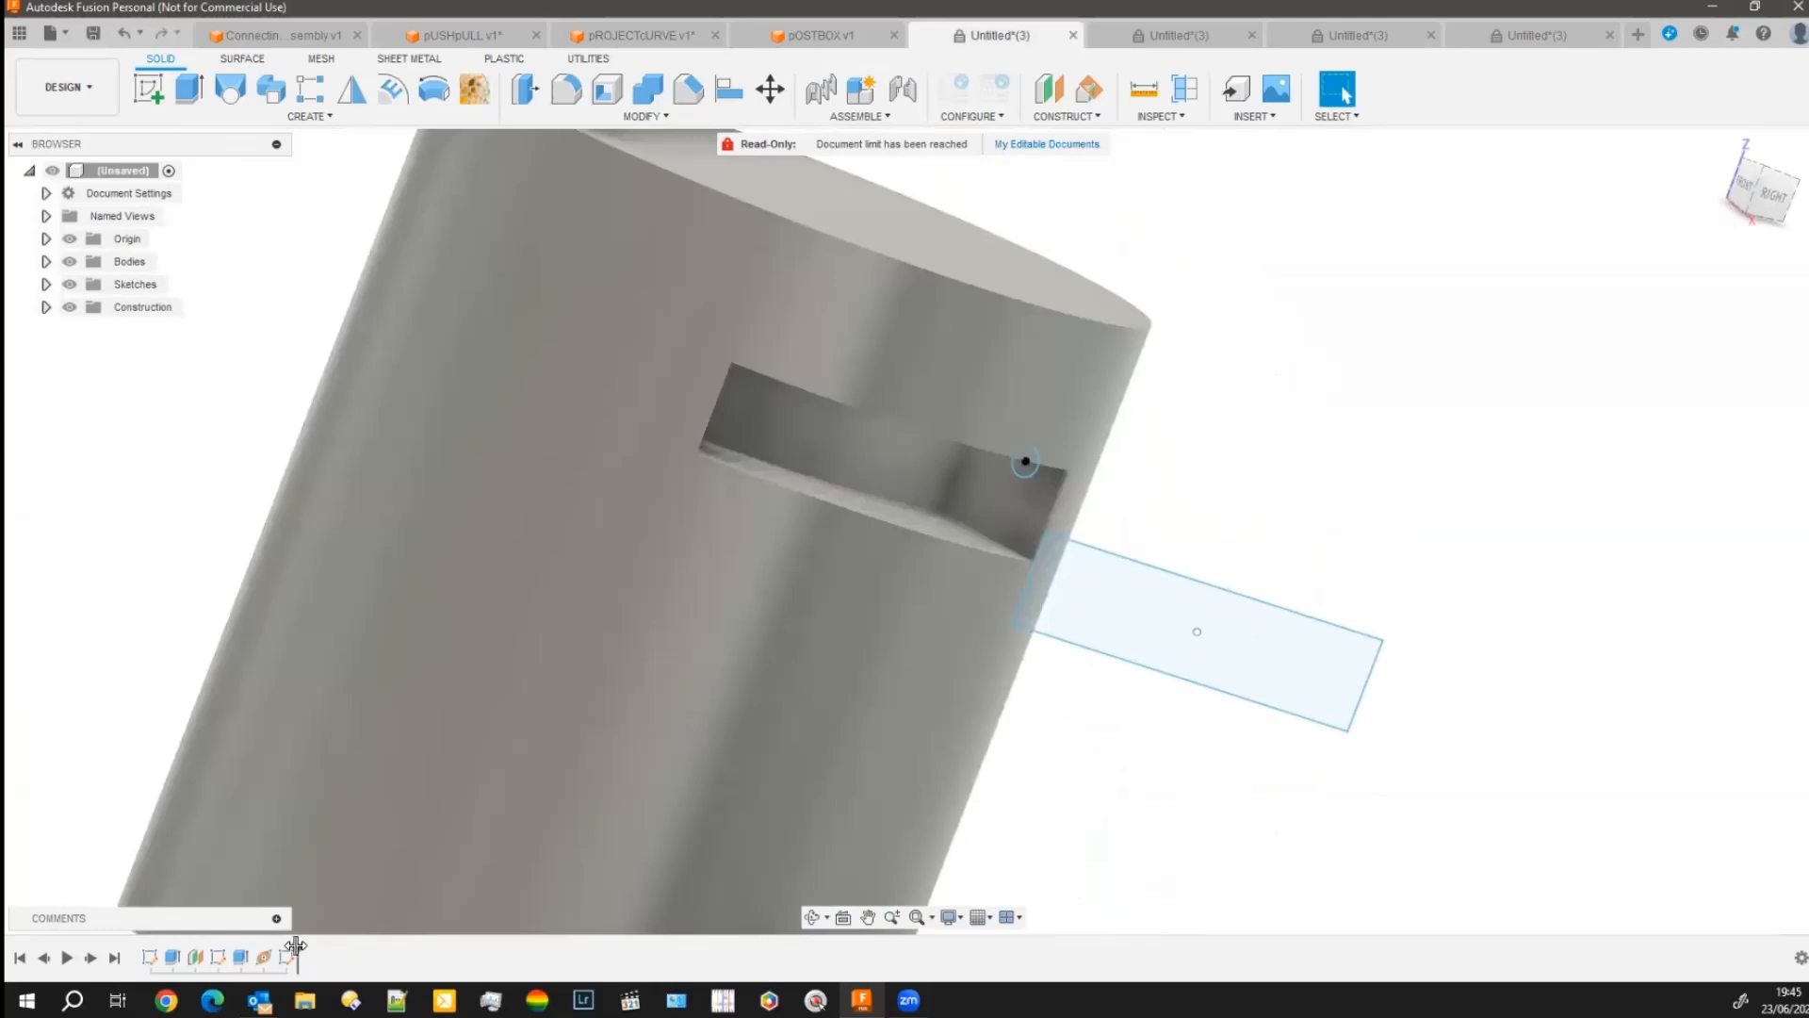
drag(296, 945, 226, 945)
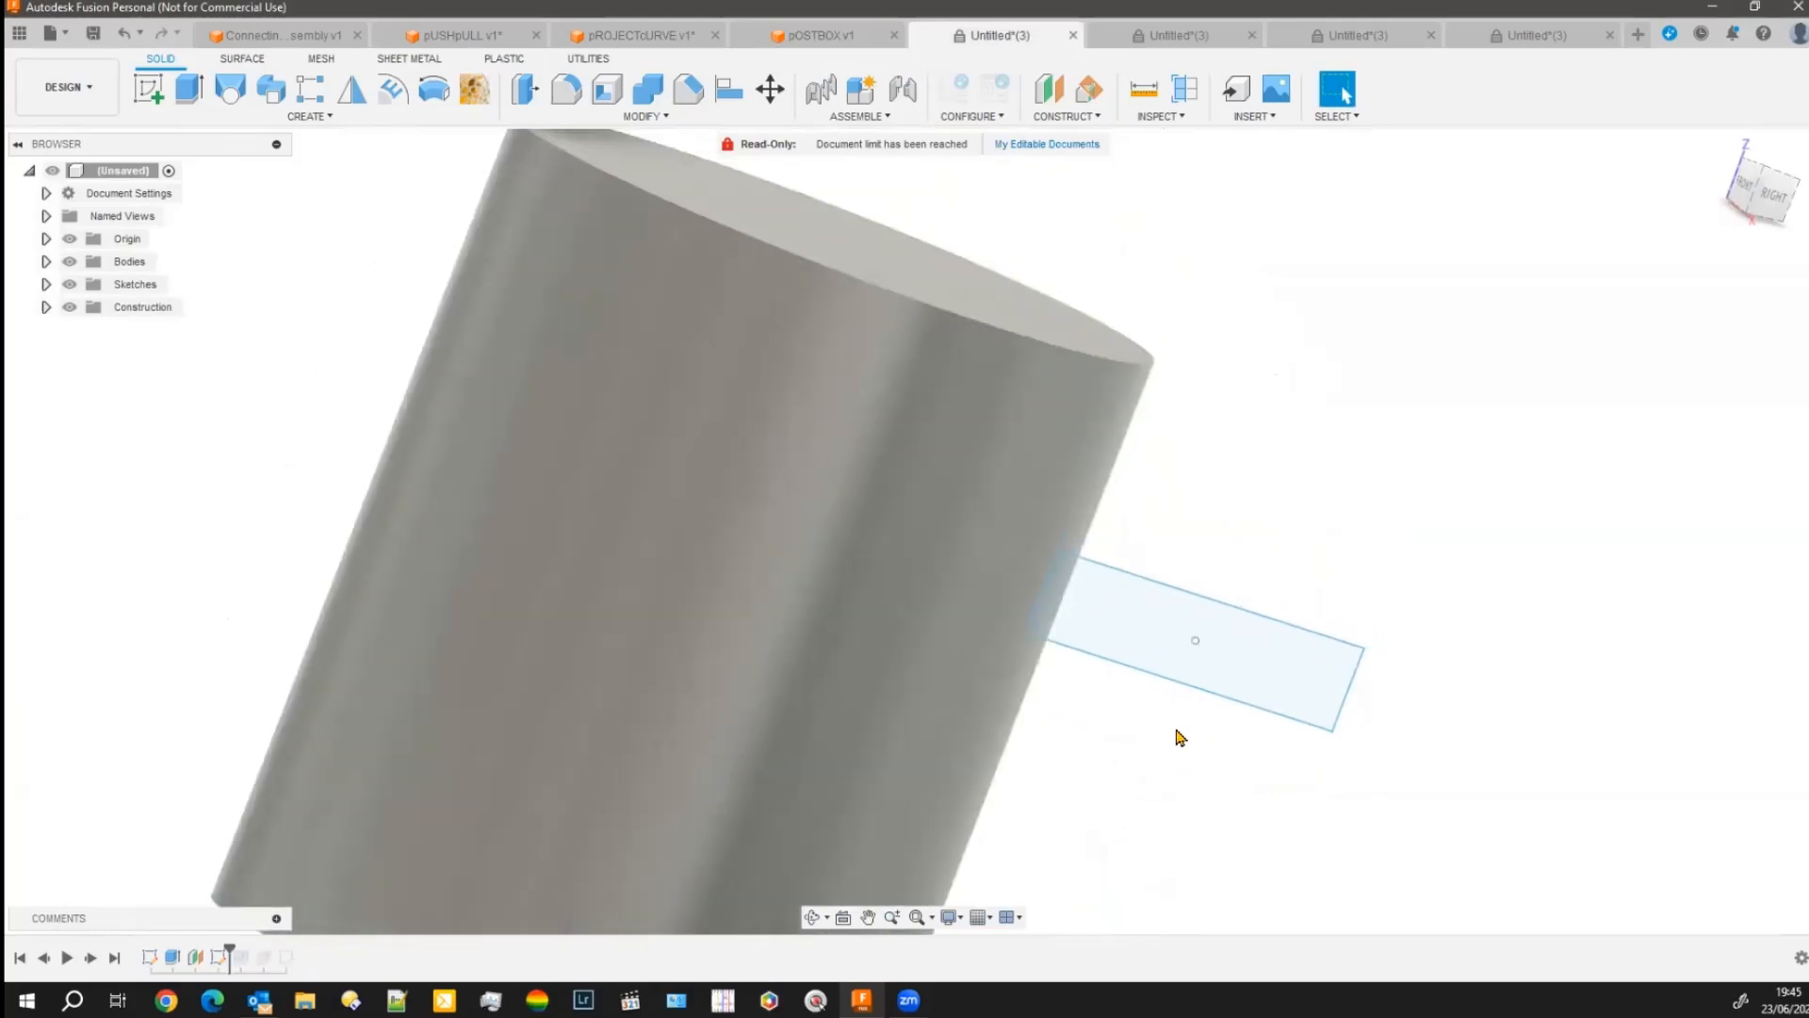
shift+middle_drag(1180, 737, 896, 775)
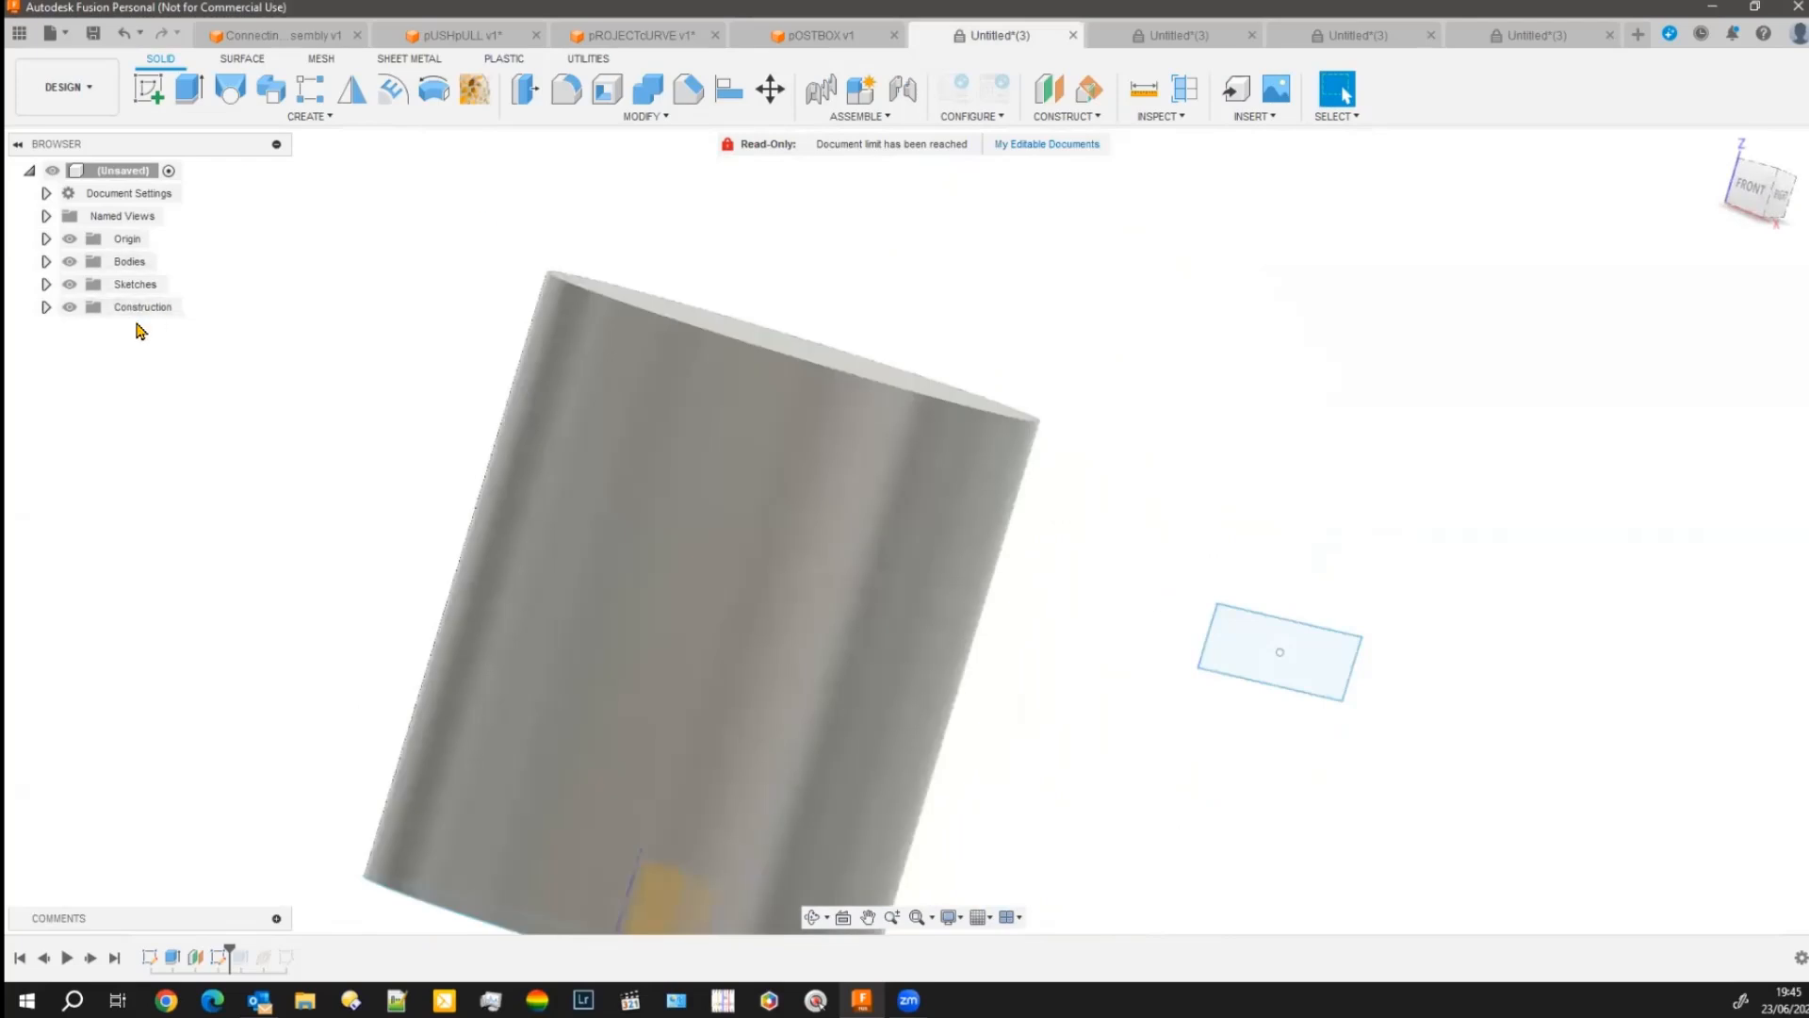
Expand the construction items and examine Plane1 and the rectangle sketch beside the cylinder.
click(45, 307)
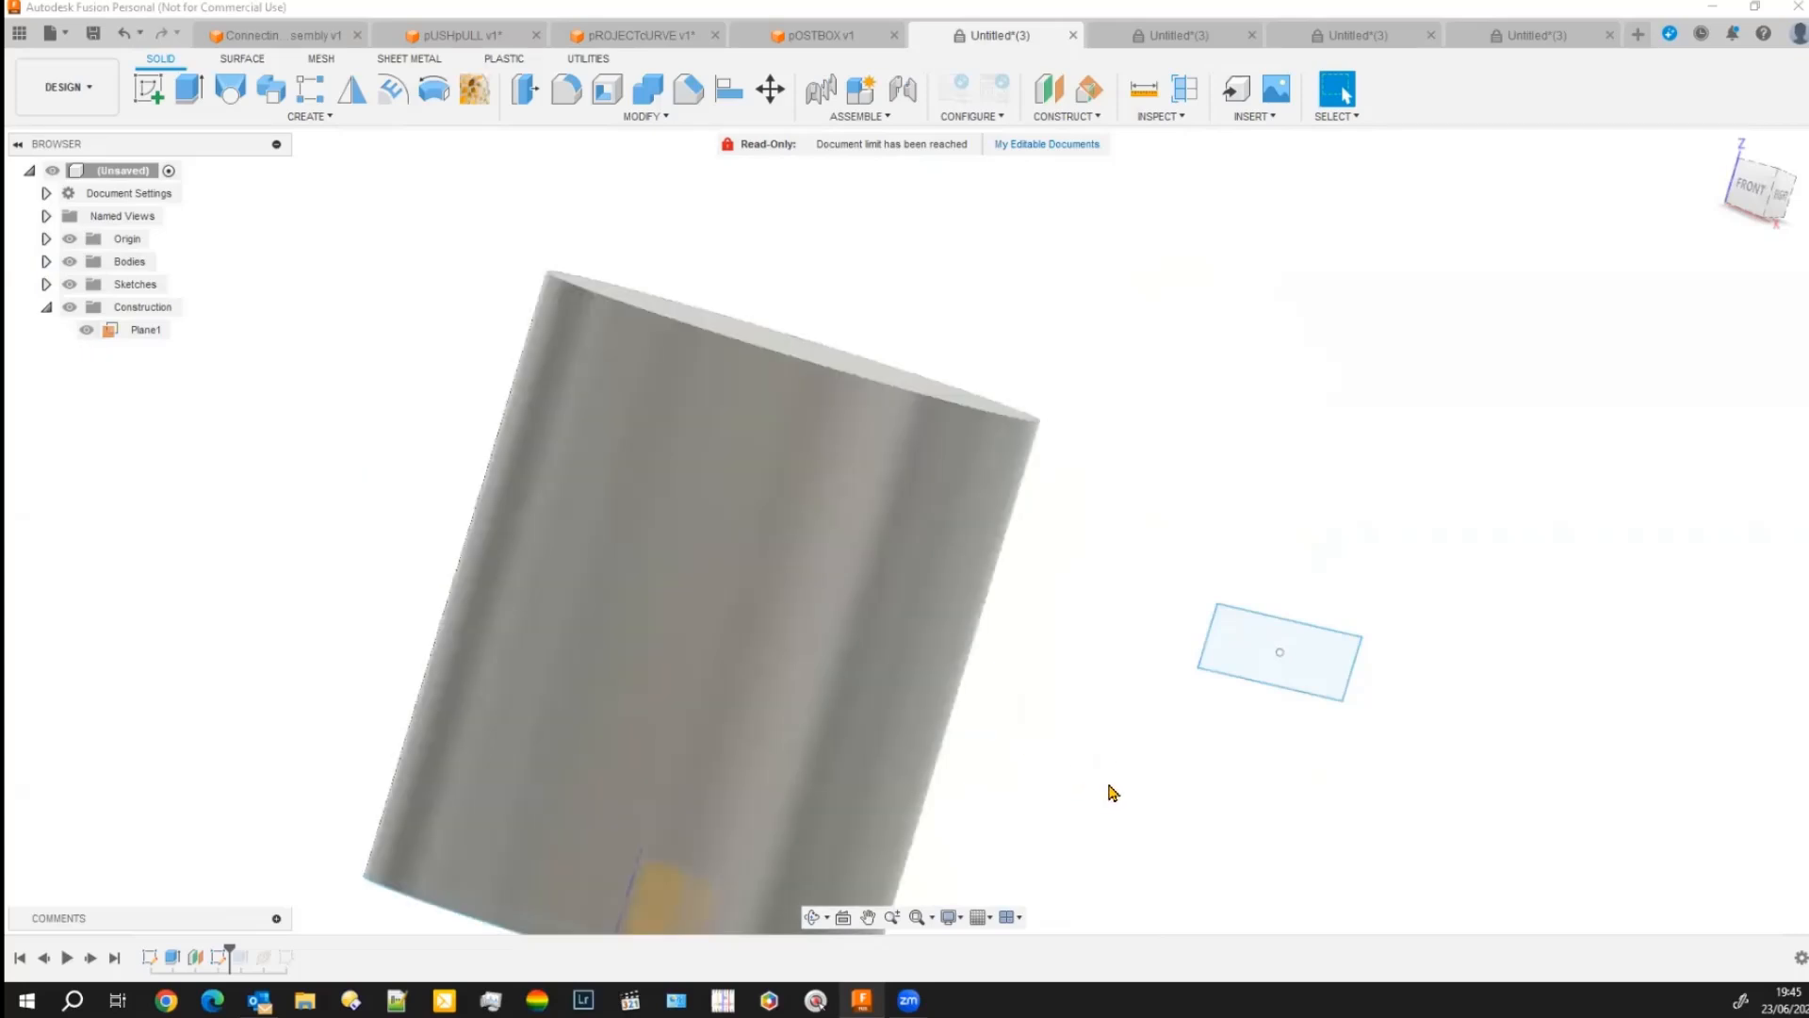
mouse_move(1191, 824)
shift+middle_down()
mouse_move(1212, 839)
mouse_move(1171, 839)
shift+middle_up()
middle_drag(1163, 760, 1185, 647)
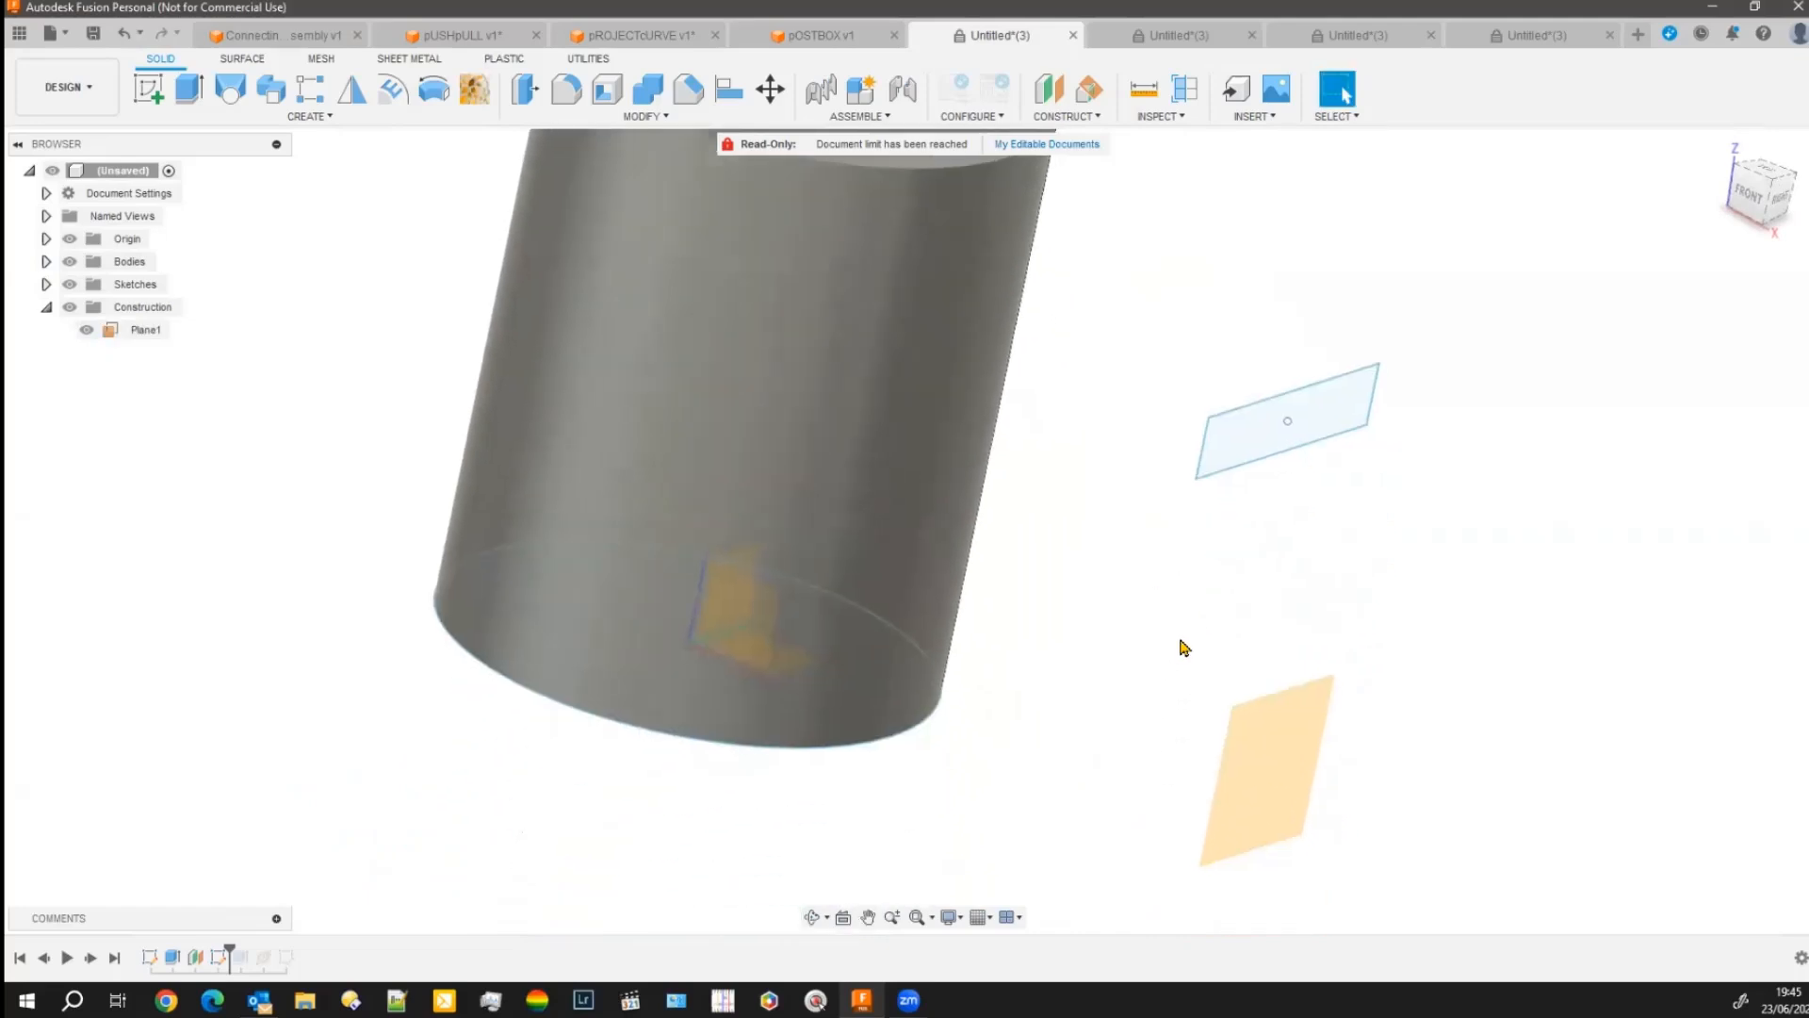
click(1271, 809)
middle_drag(1150, 785, 1110, 880)
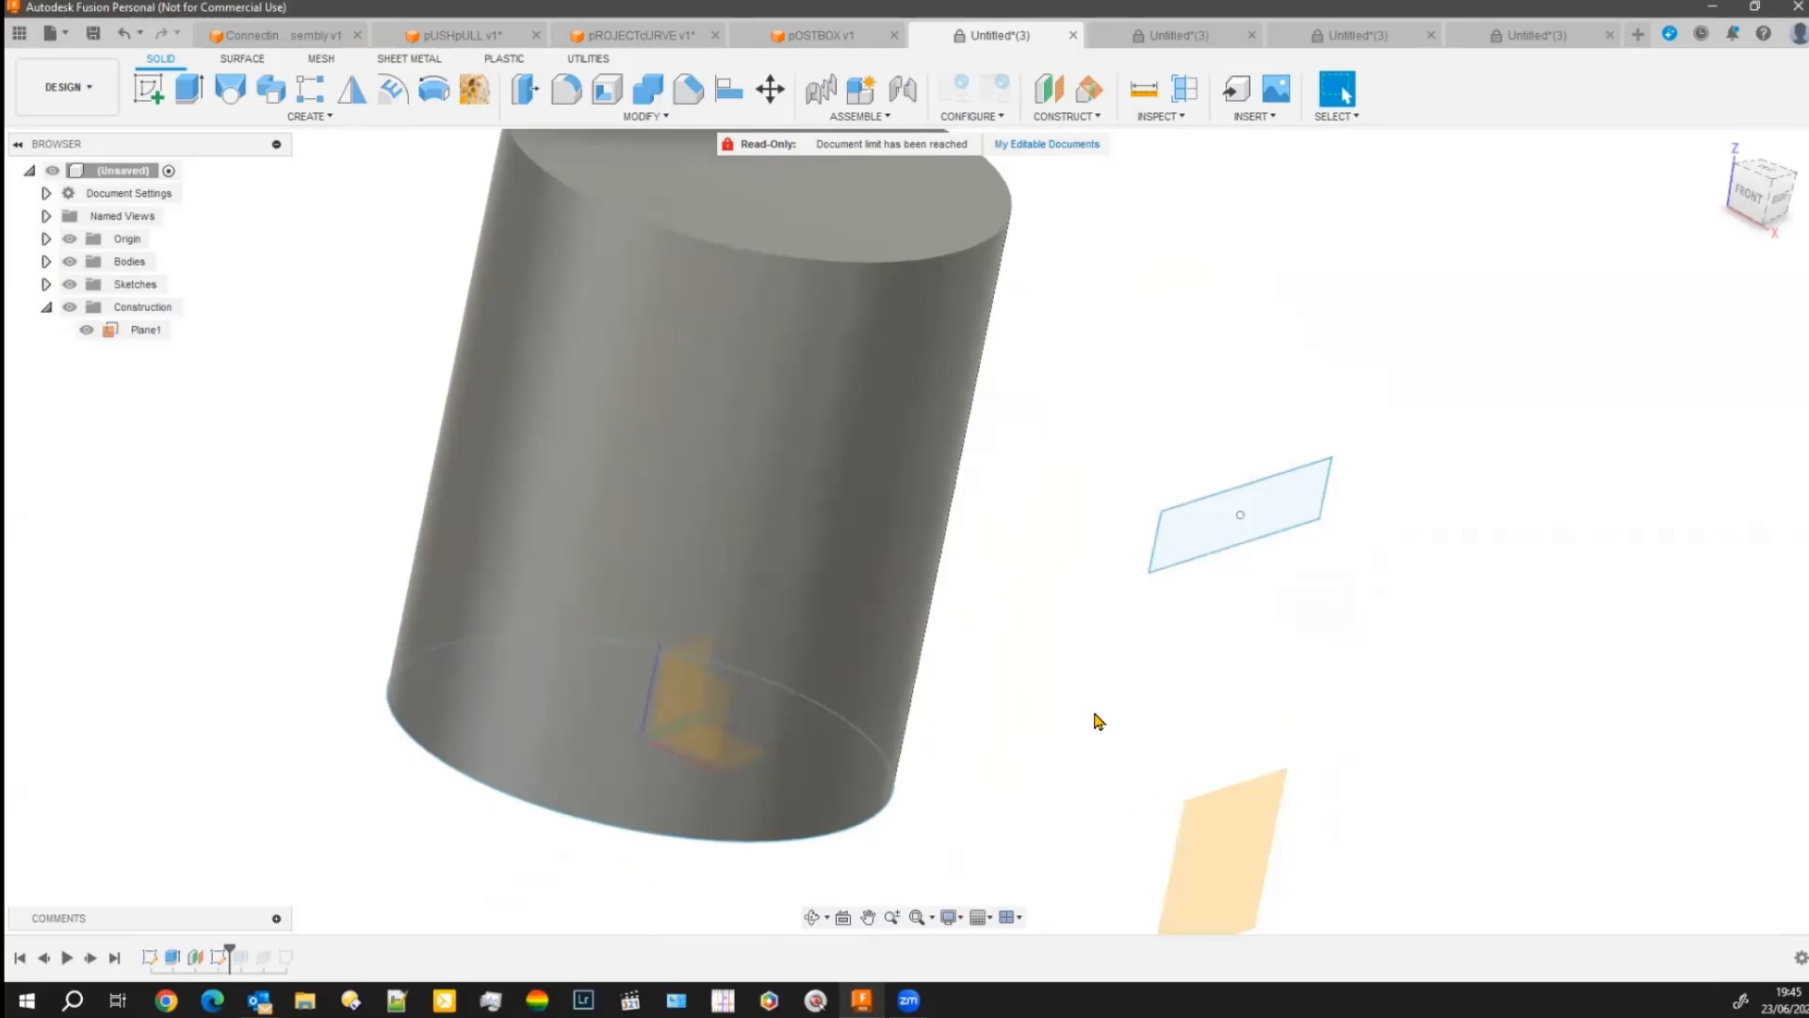
middle_drag(1058, 710, 1041, 723)
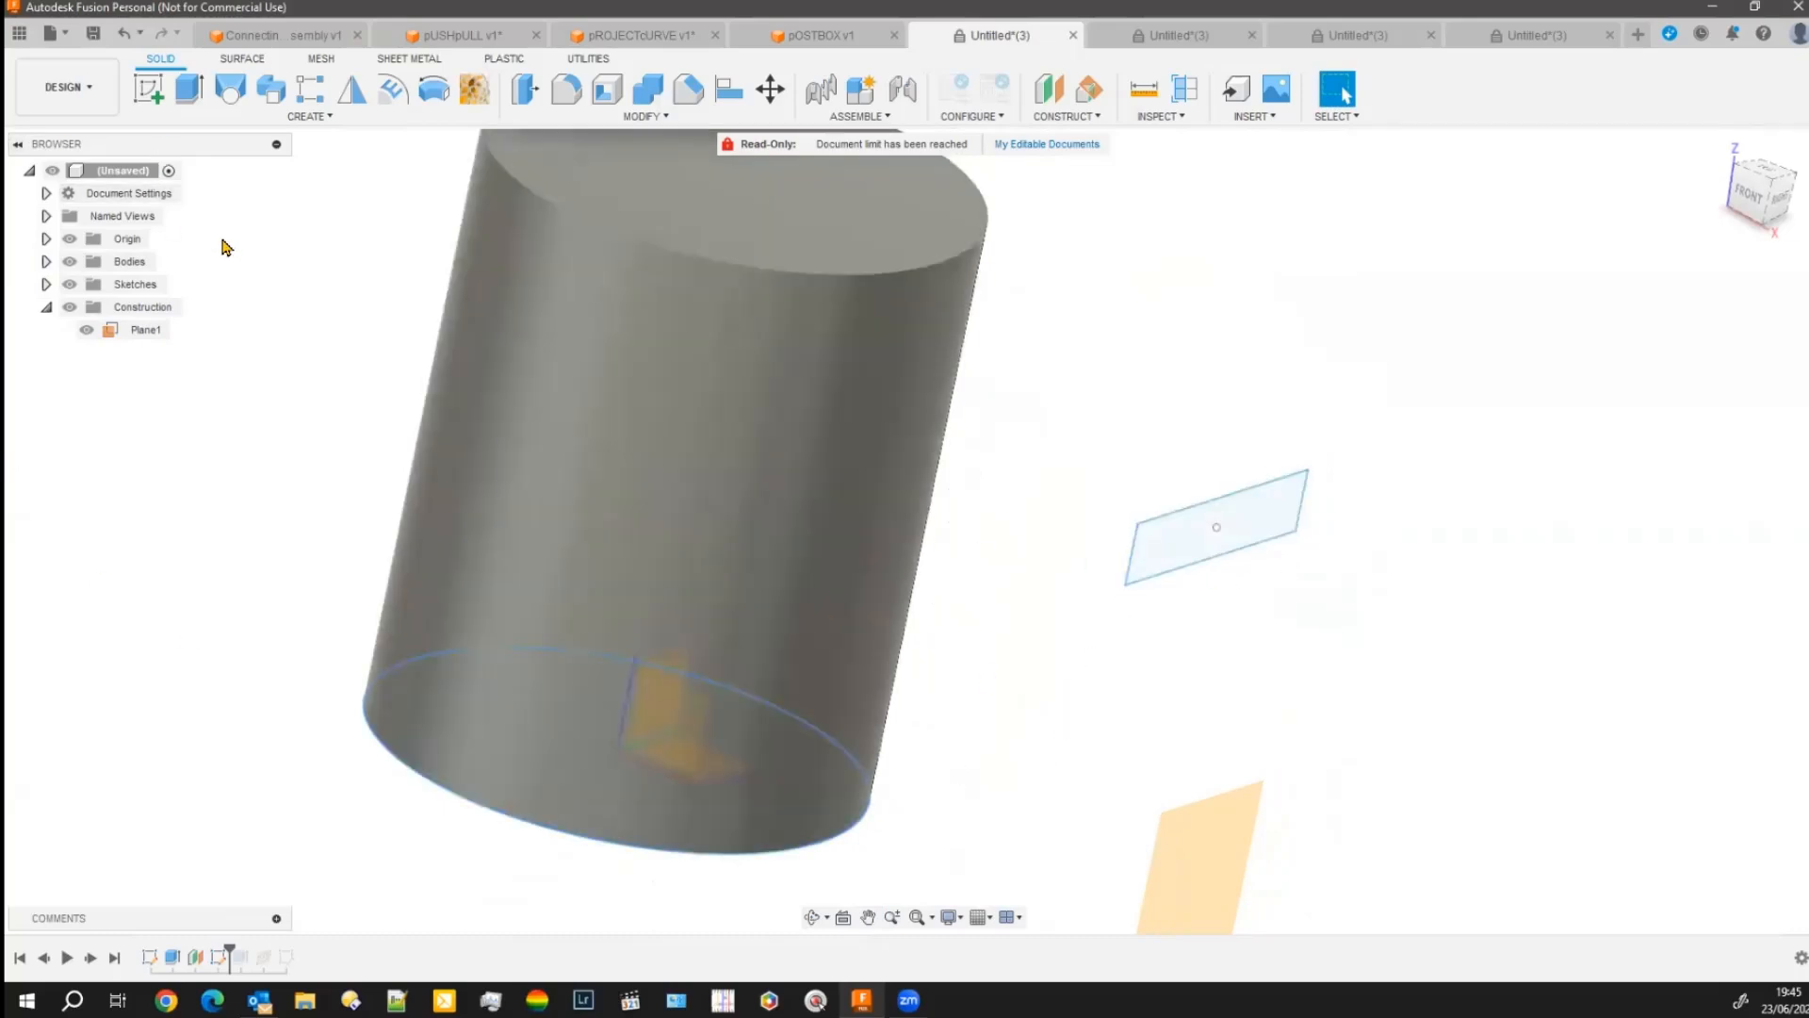
Start a sketch on the YZ origin plane through the cylinder.
click(148, 91)
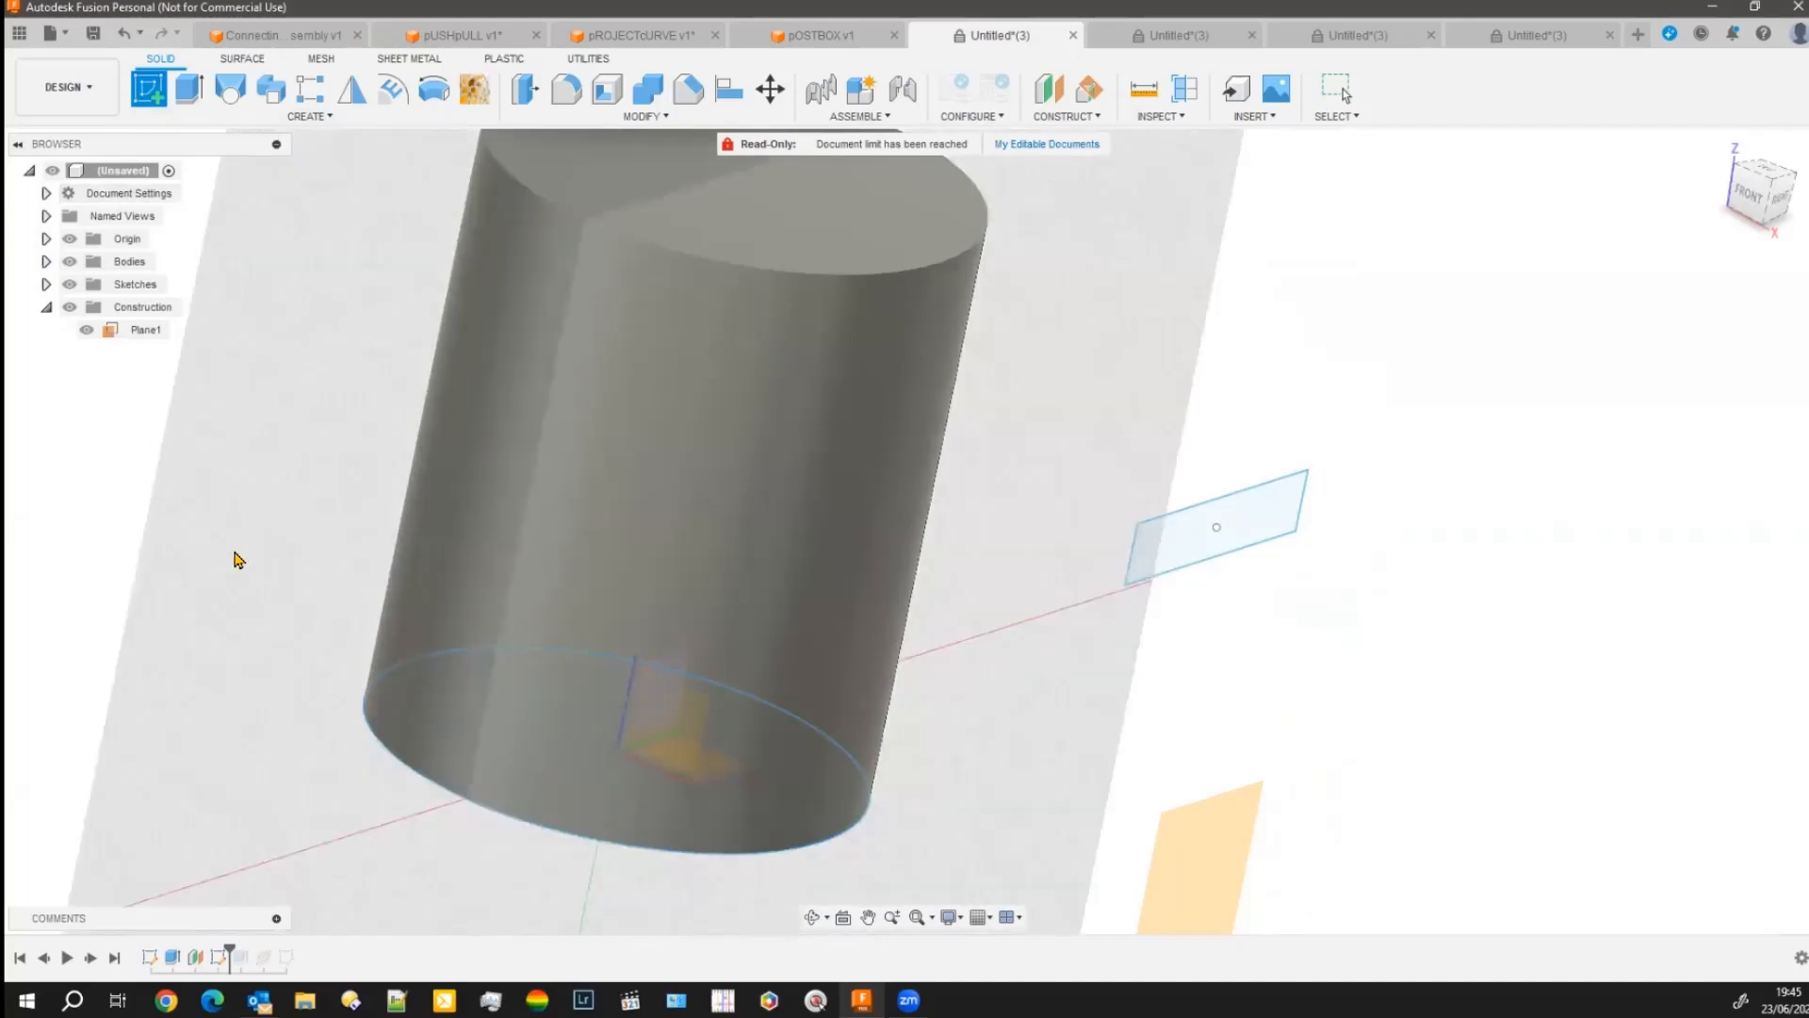
click(240, 563)
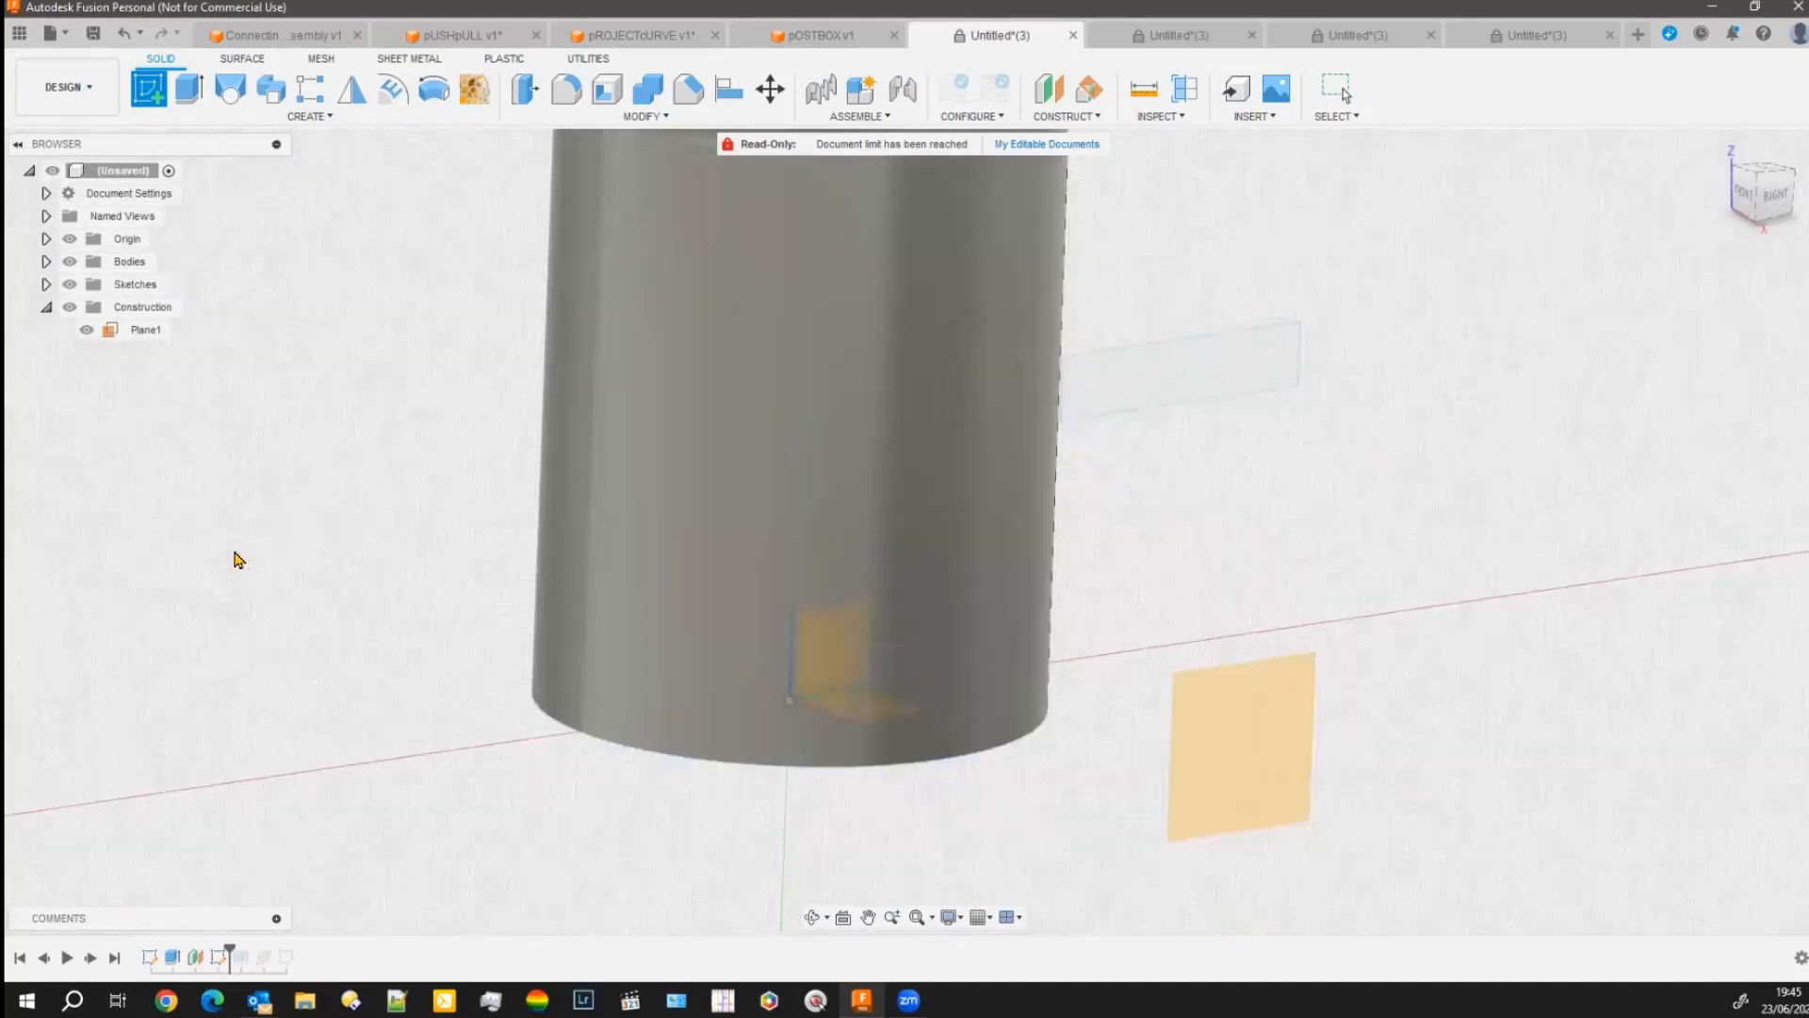
mouse_move(295, 647)
shift+middle_down()
mouse_move(343, 719)
mouse_move(335, 628)
mouse_move(613, 659)
mouse_move(650, 549)
shift+middle_up()
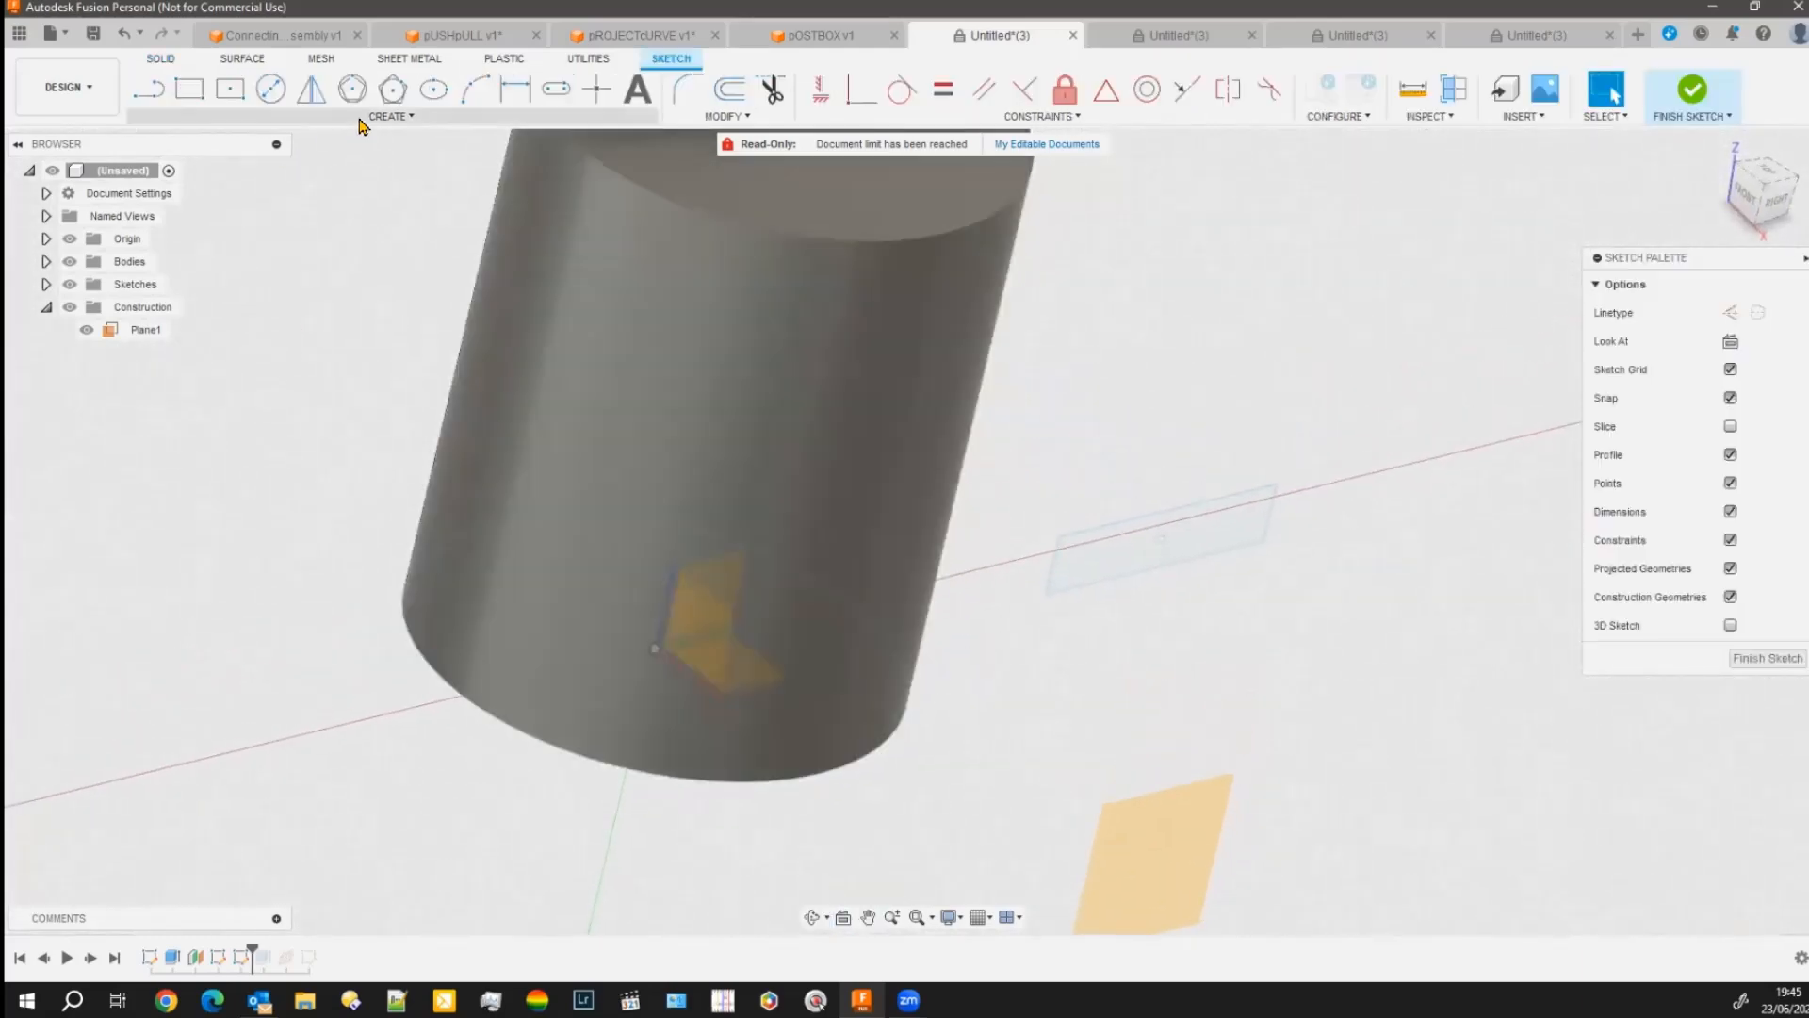
Start Project To Surface with the cylinder's curved face as the target and the rectangle's four edges as the curves.
click(361, 120)
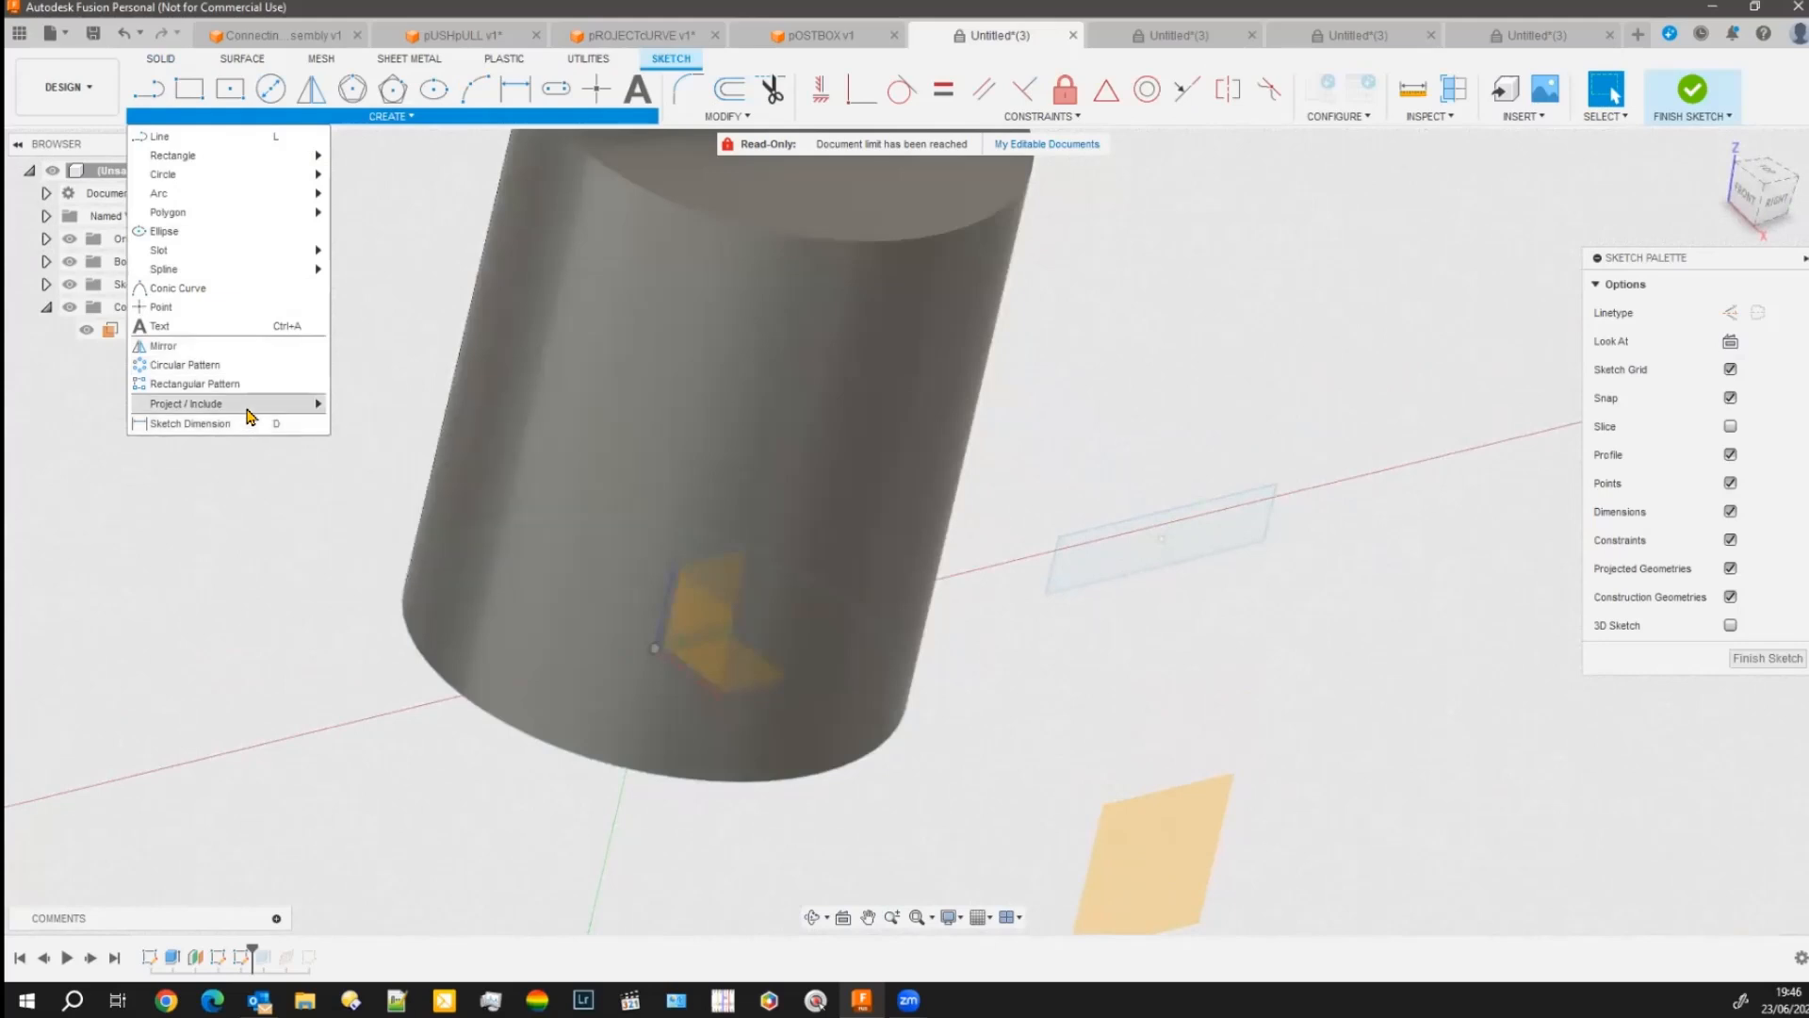
mouse_move(256, 415)
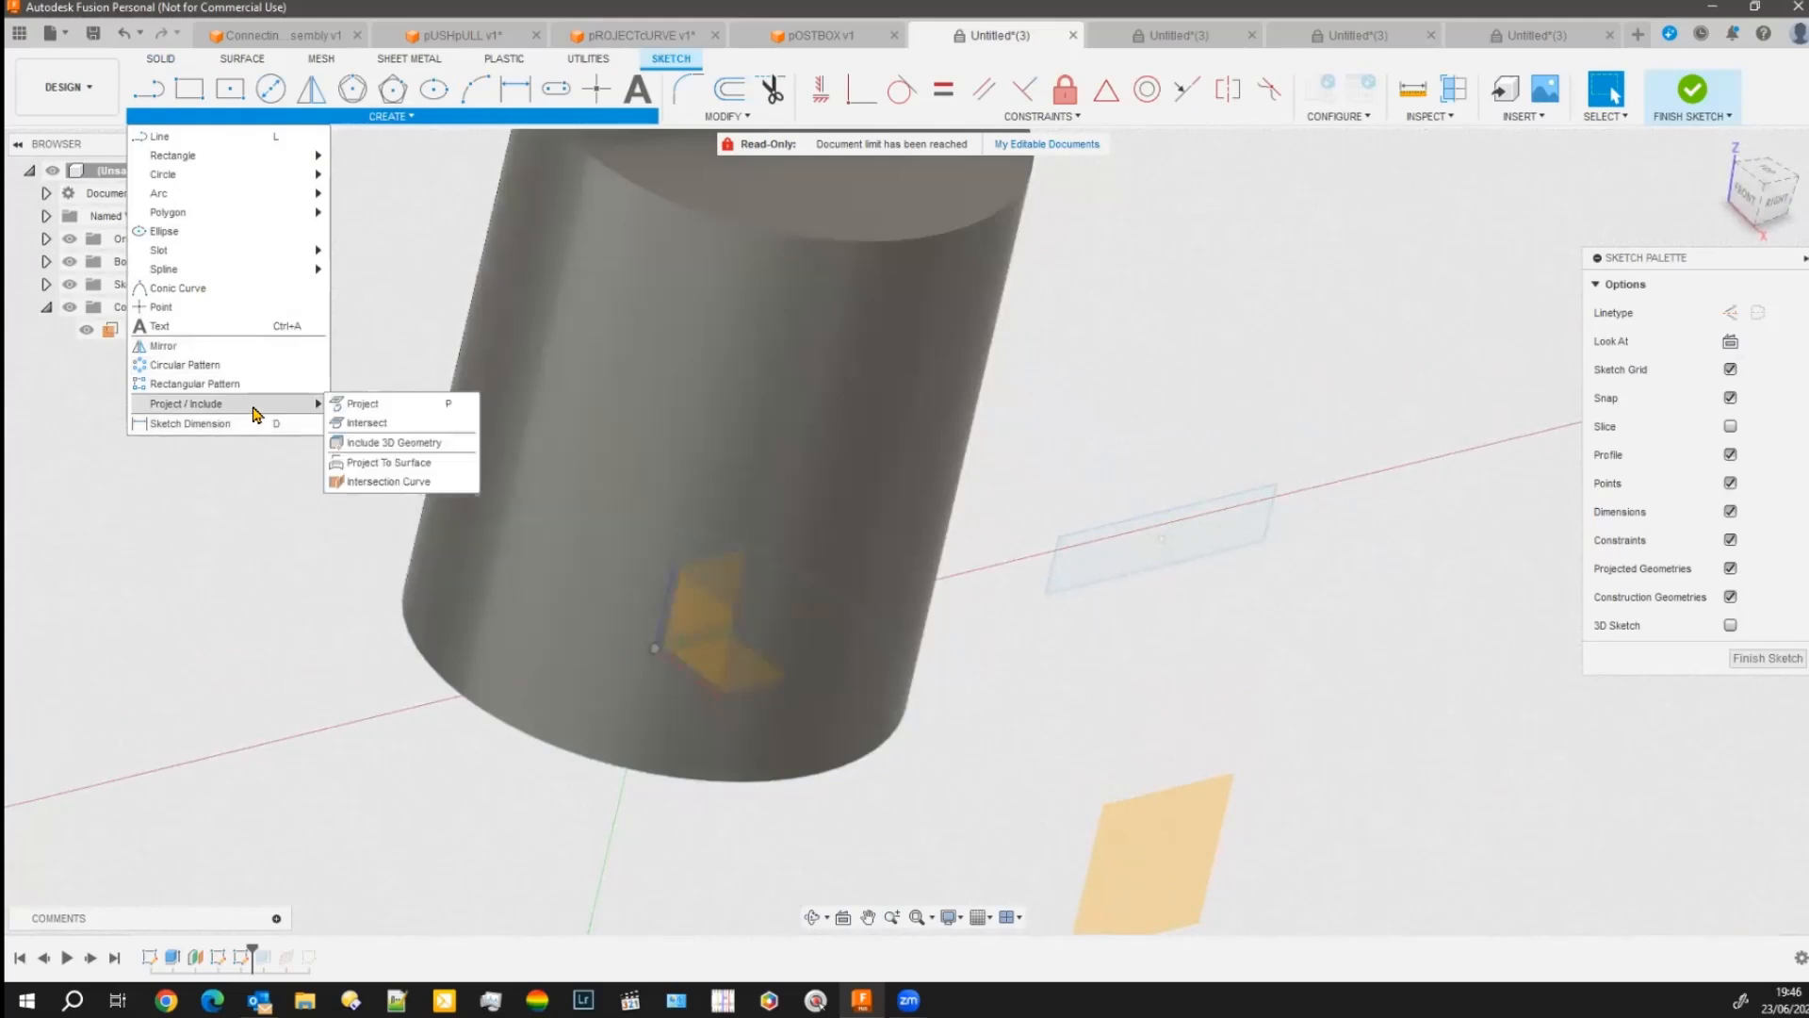
click(423, 468)
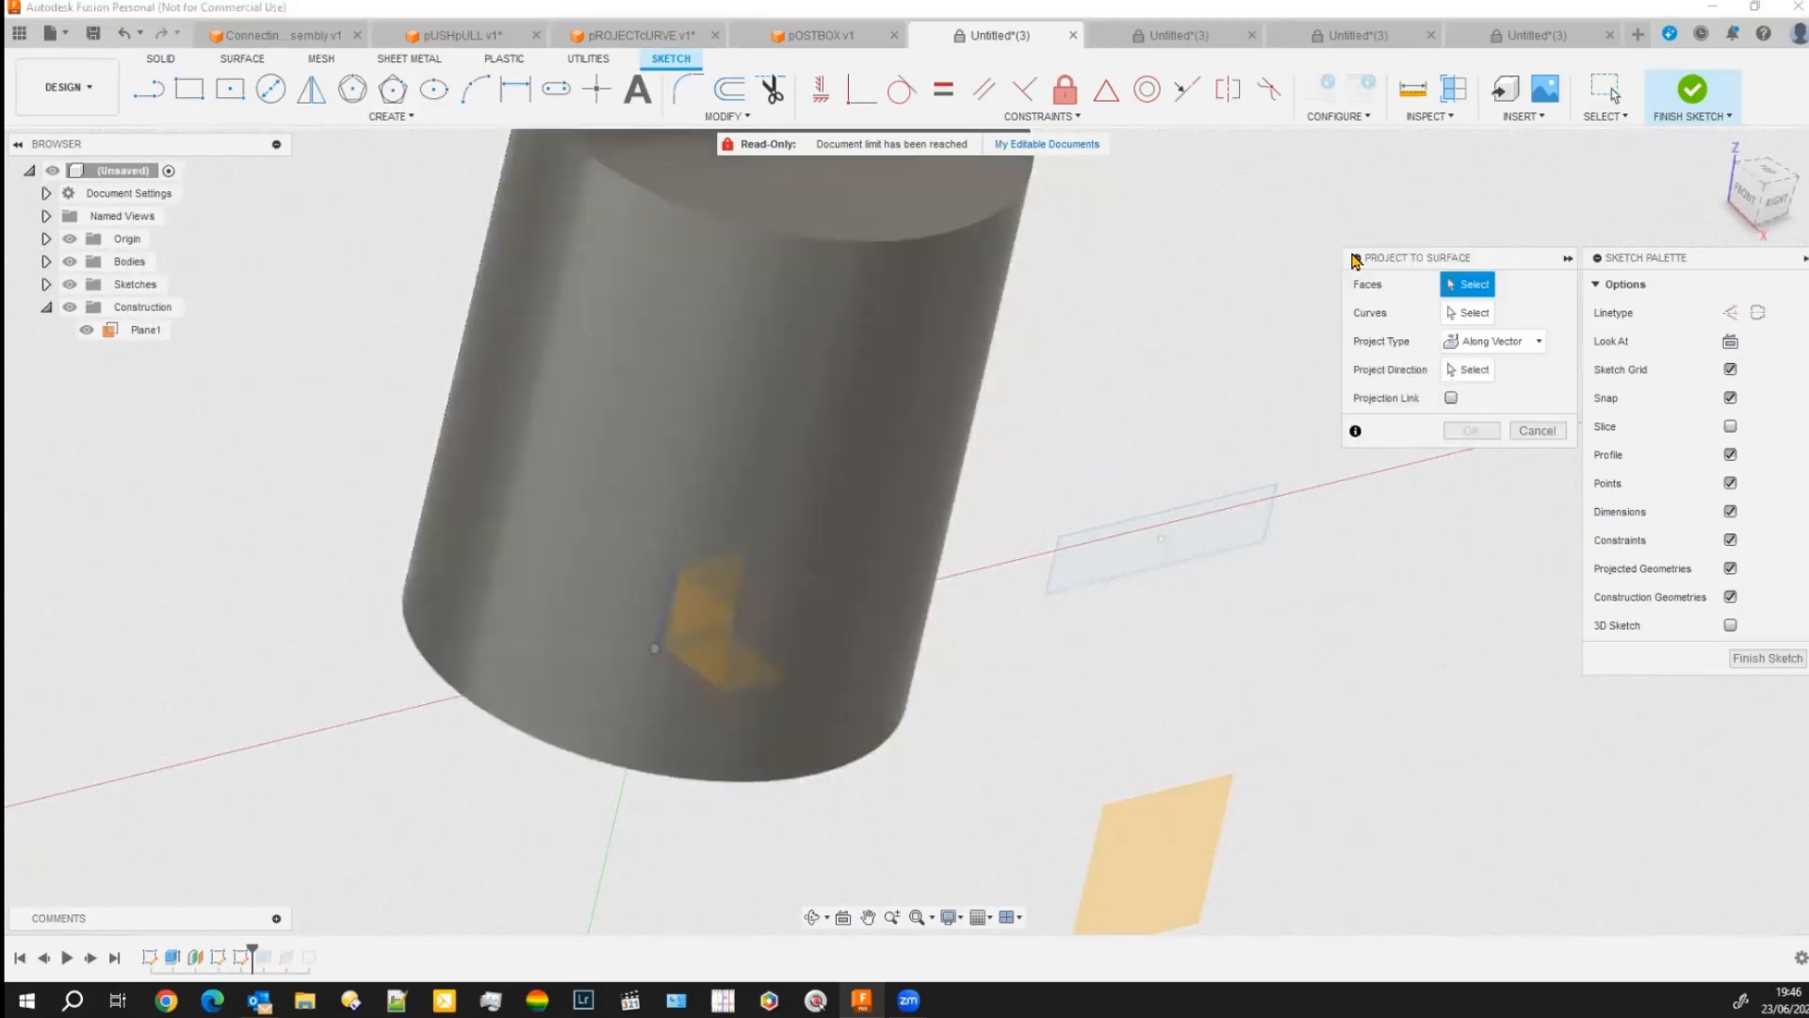
click(842, 368)
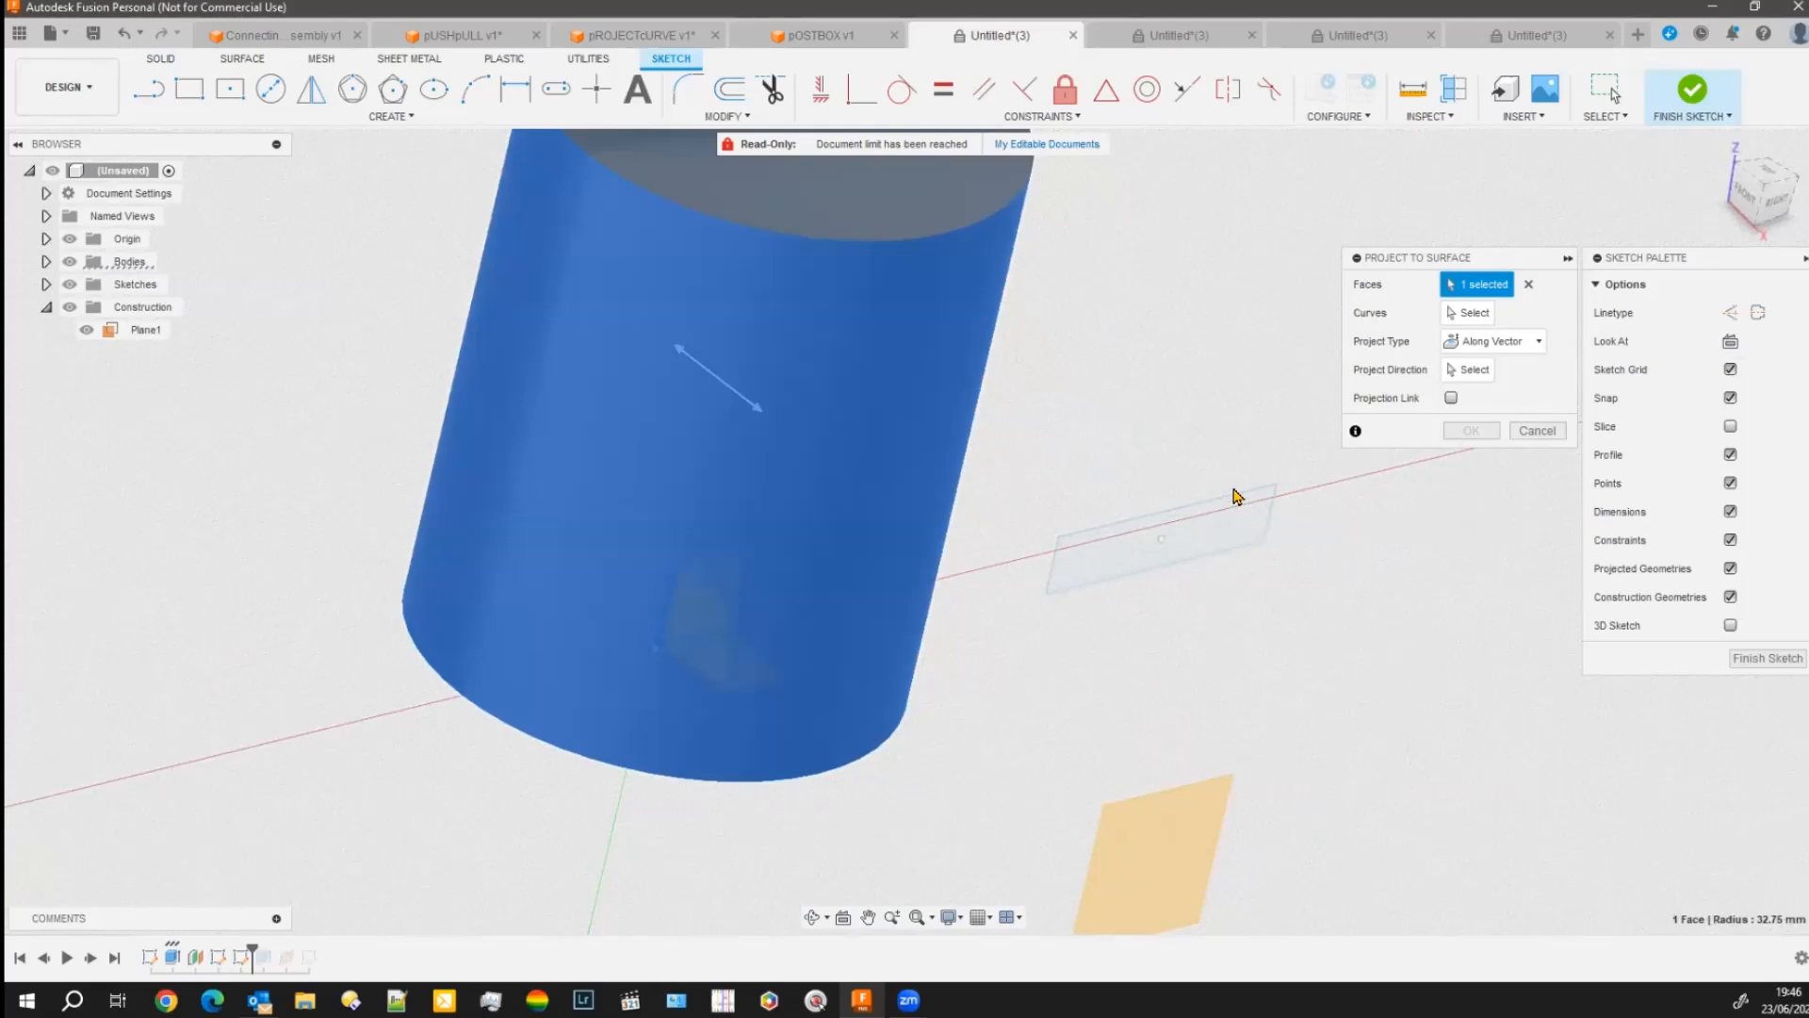
click(1451, 319)
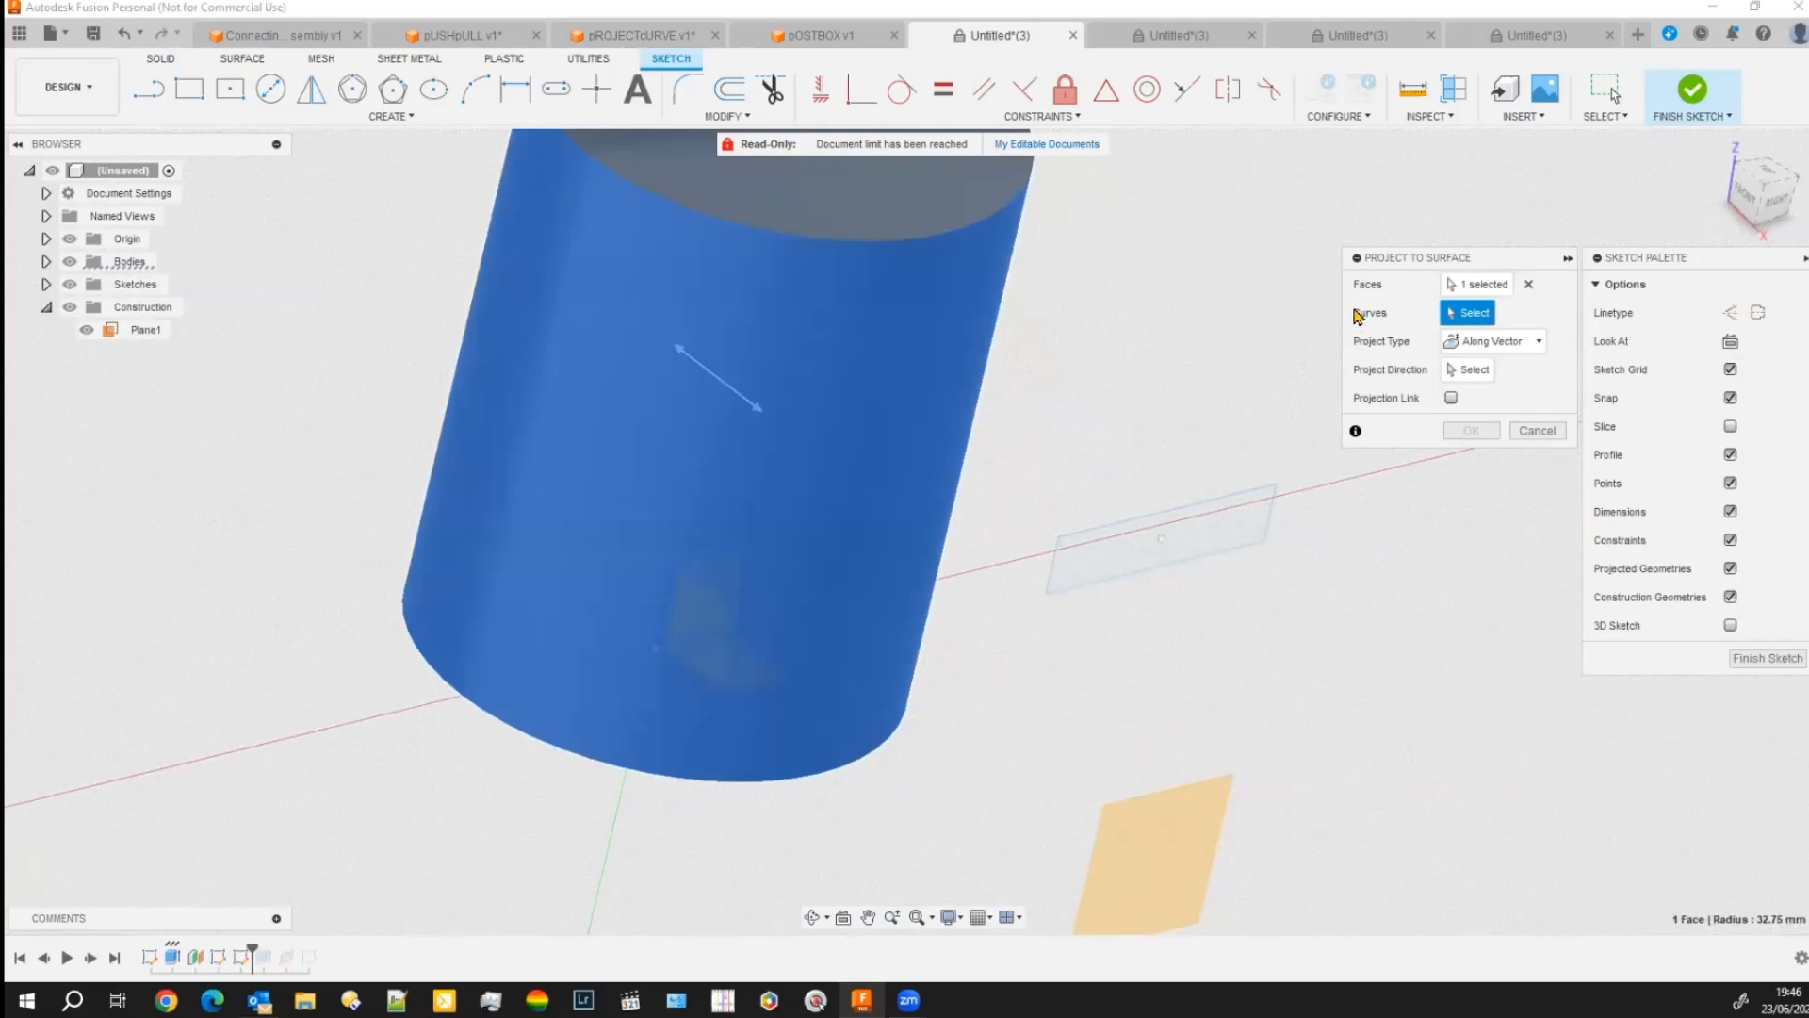
click(1182, 510)
click(1271, 514)
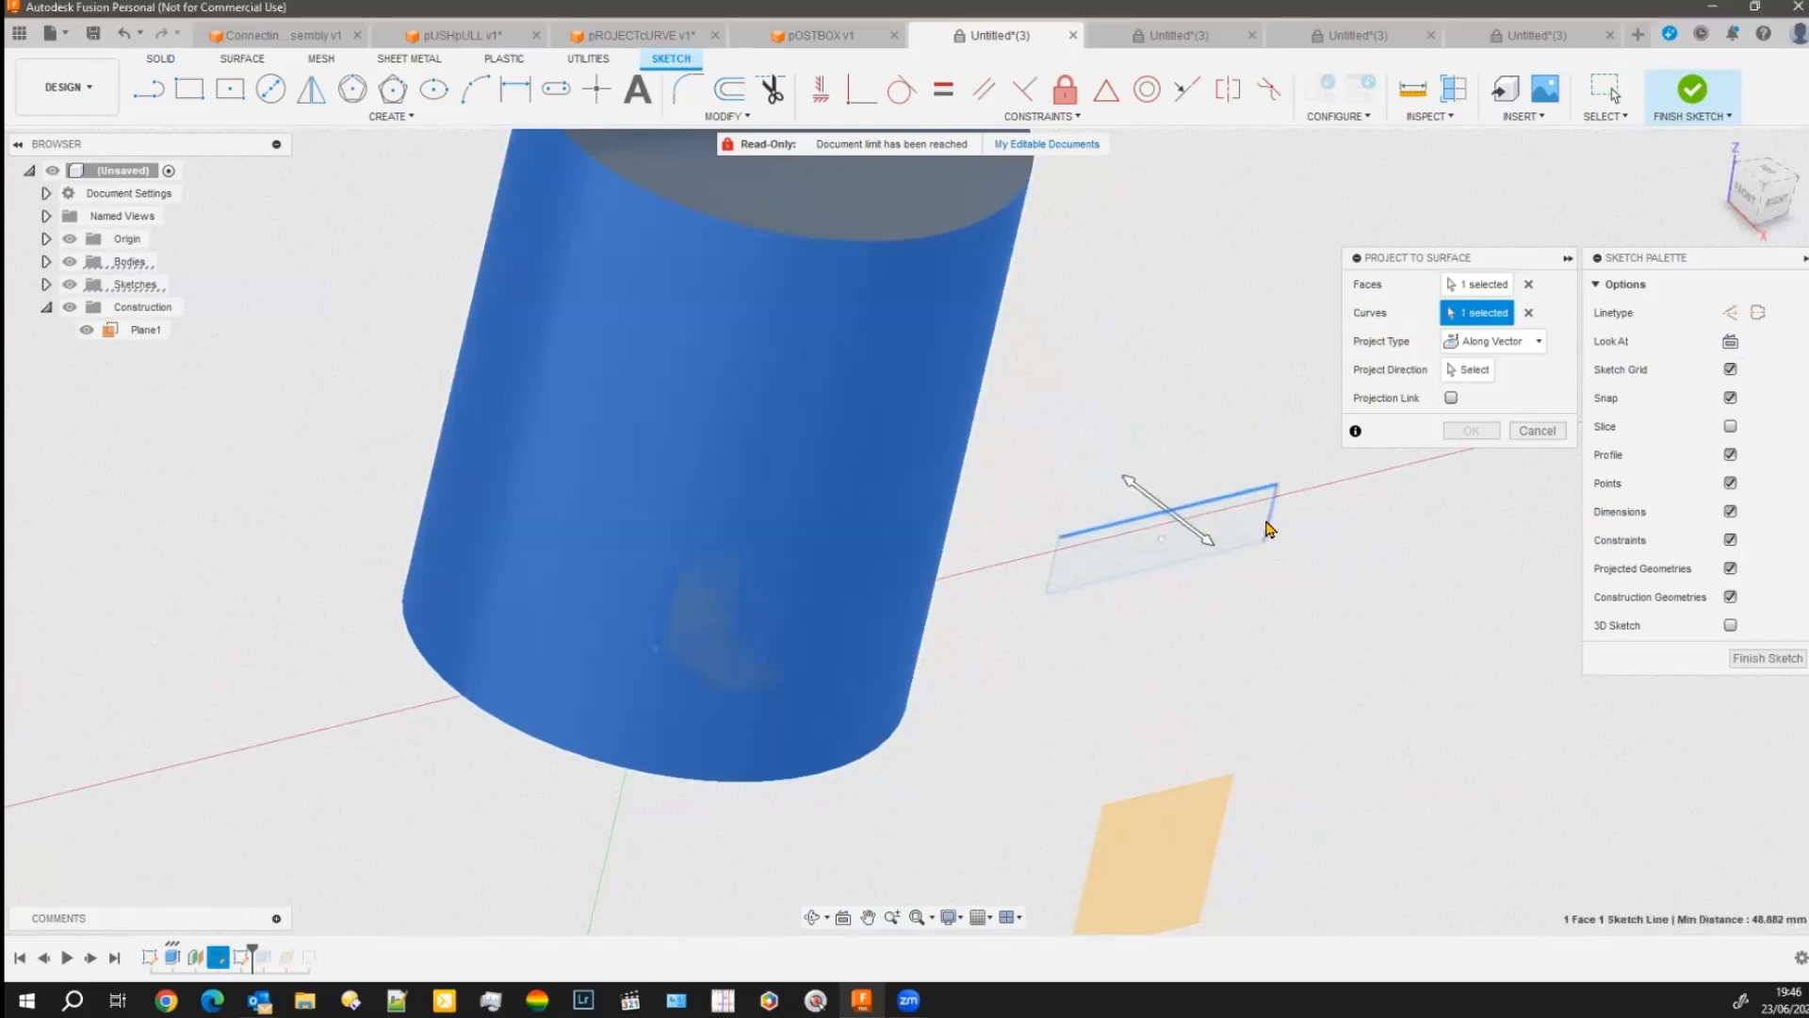
click(1180, 568)
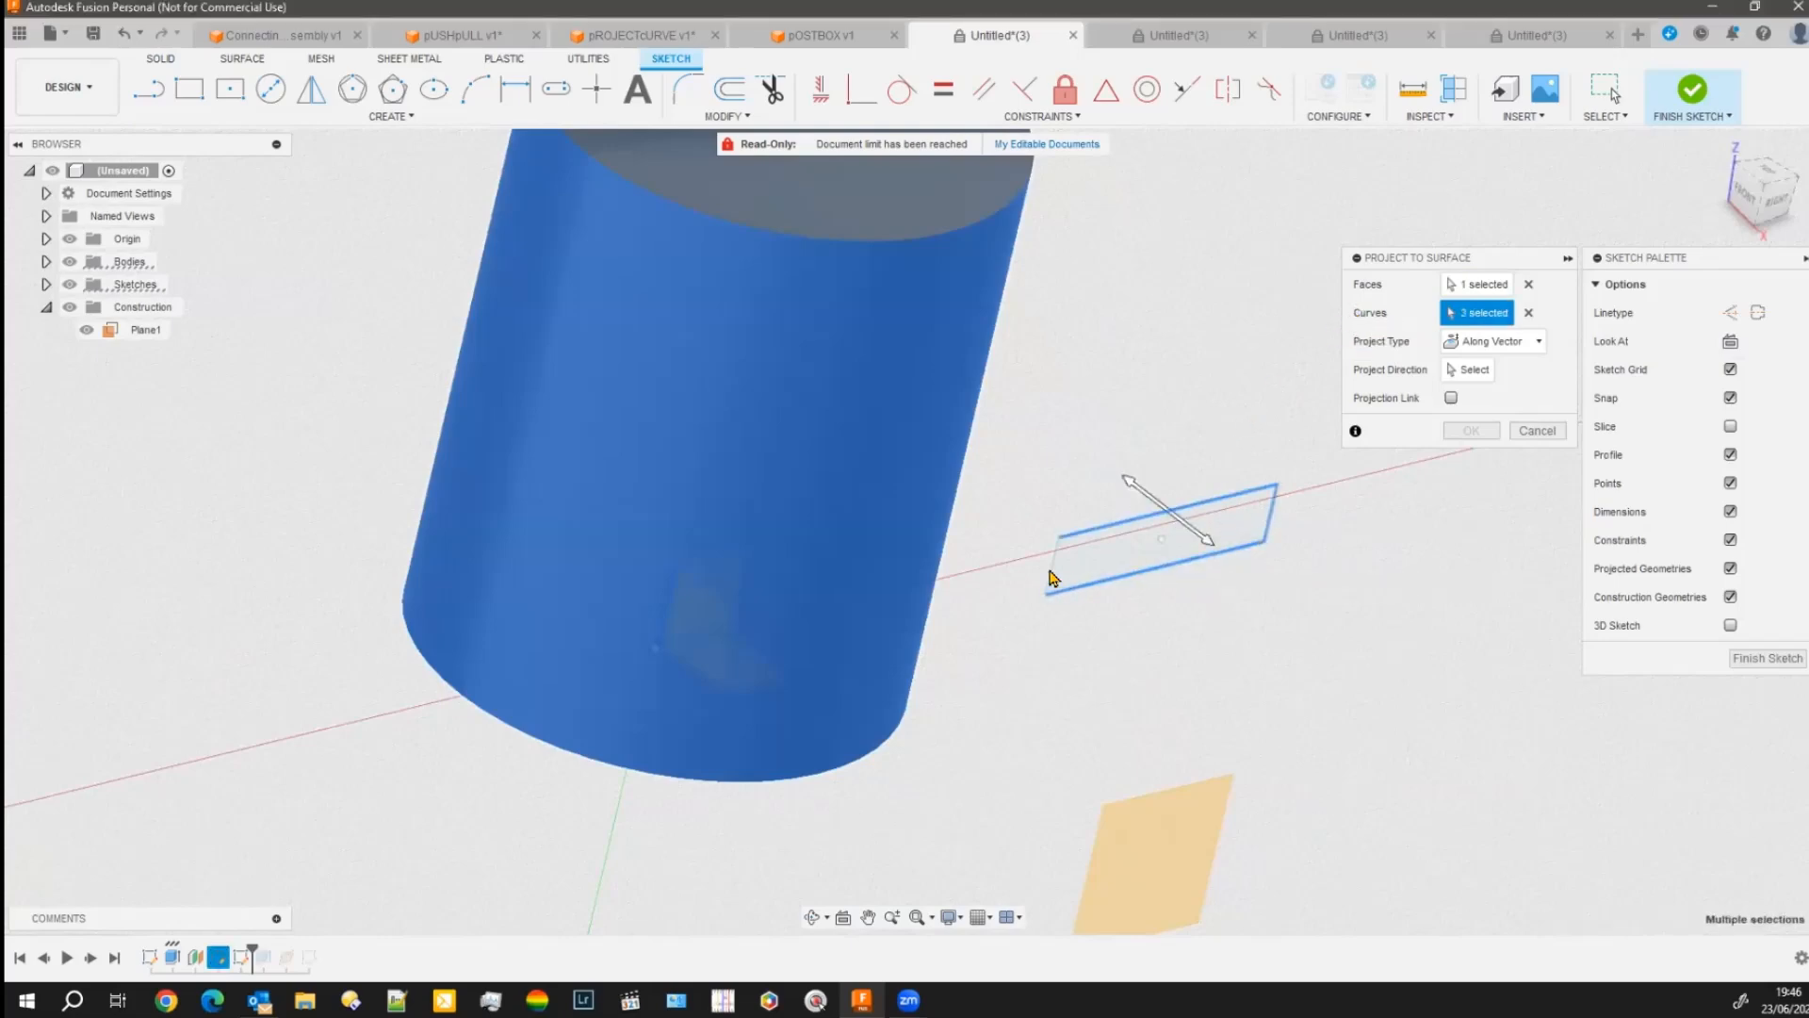
click(1054, 569)
scroll(192, 705, down, 1)
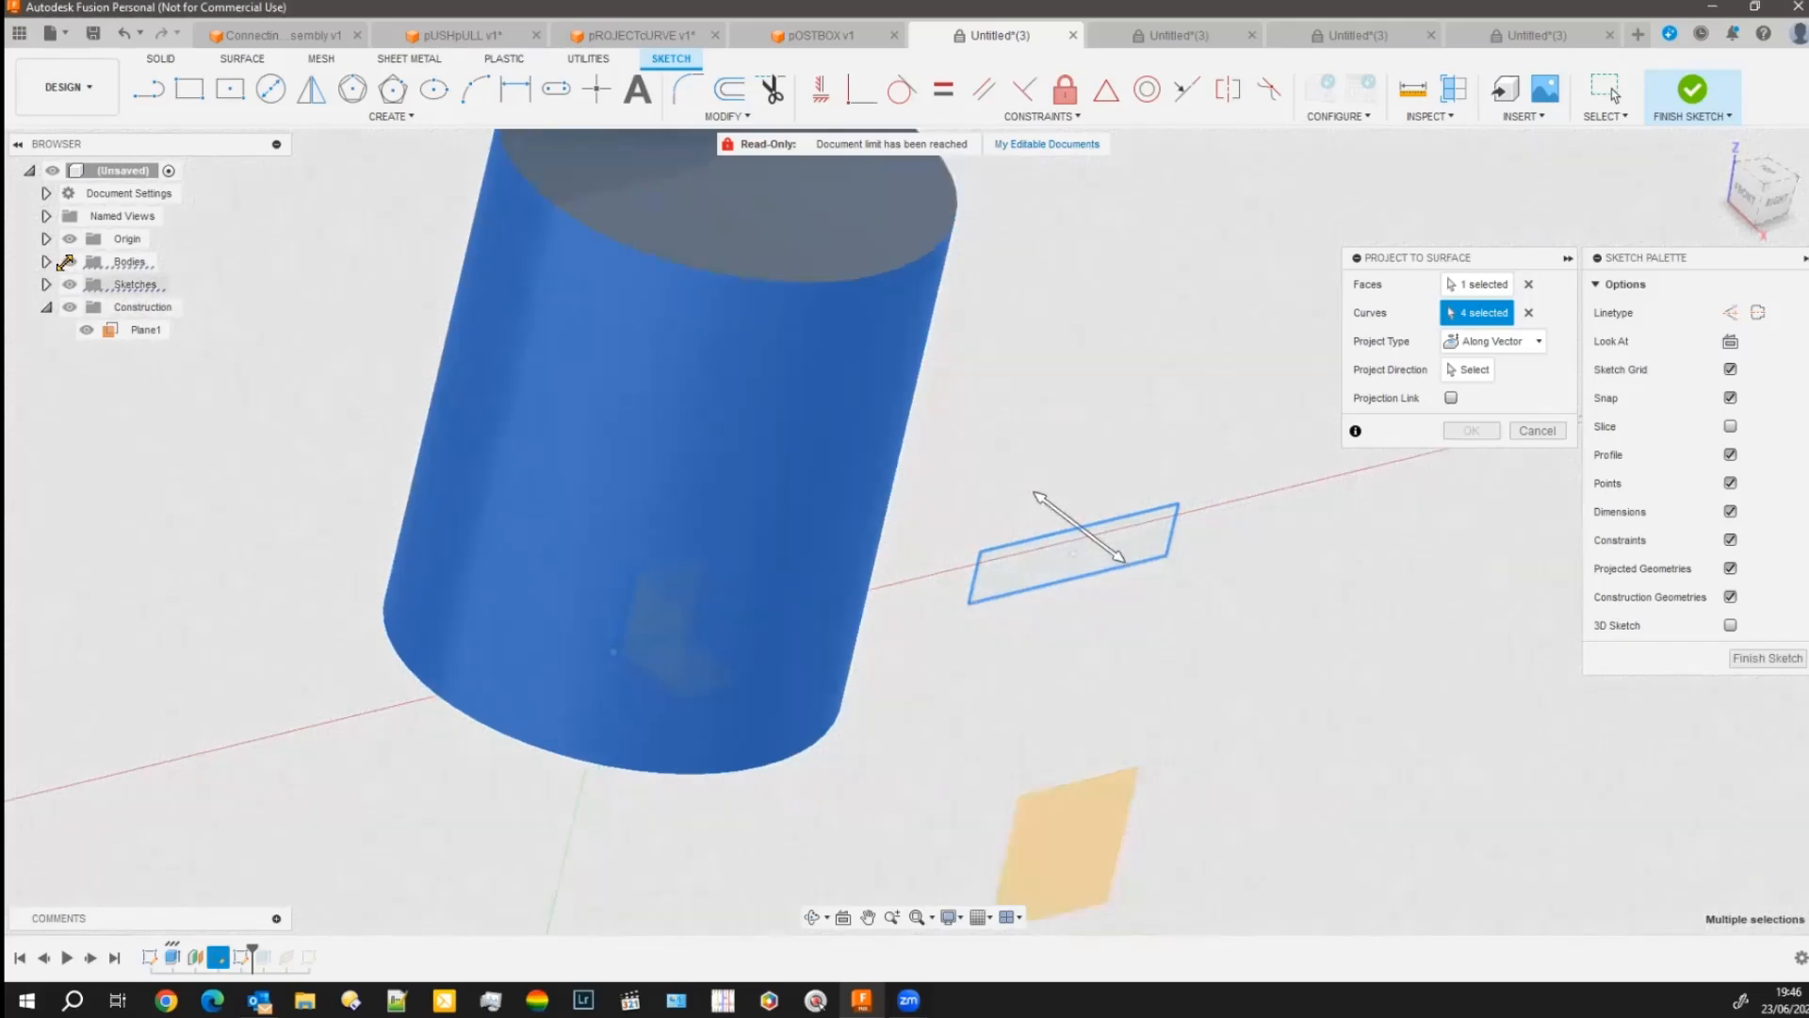
Hide the bodies, set the projection type to Closest Point and inspect the previewed outline on the cylinder.
click(68, 263)
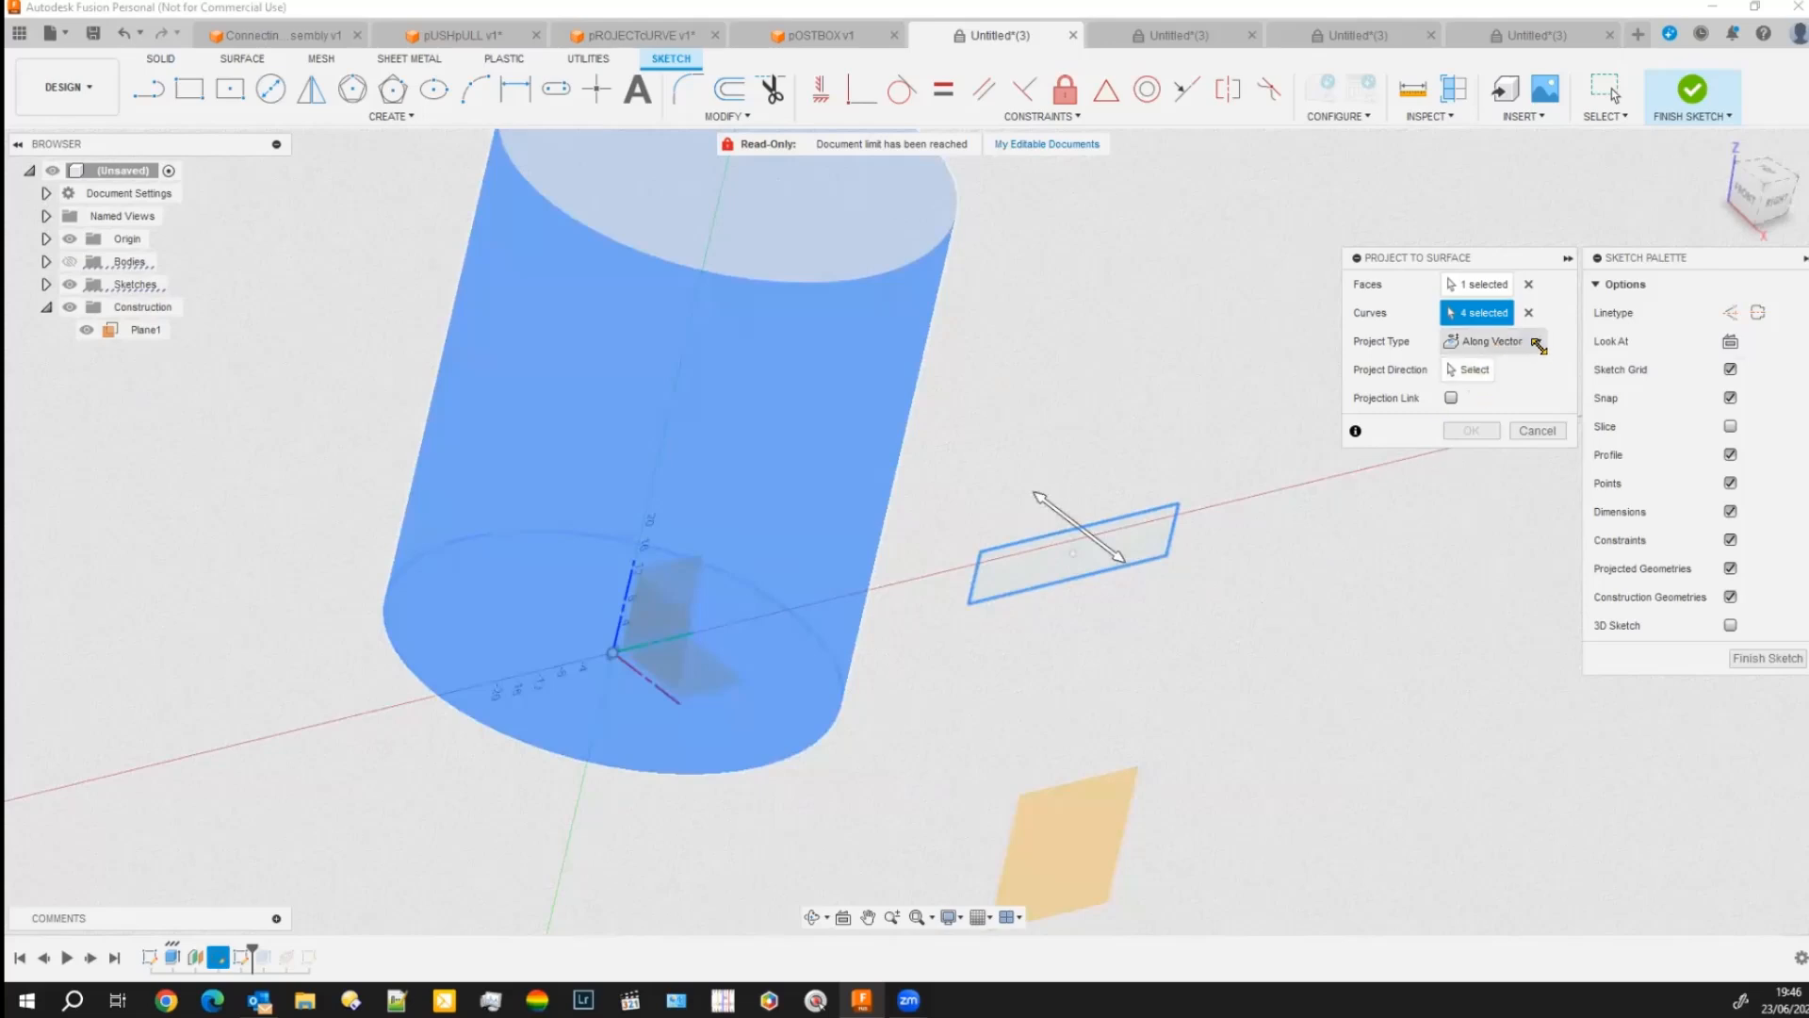
click(1538, 343)
click(1499, 367)
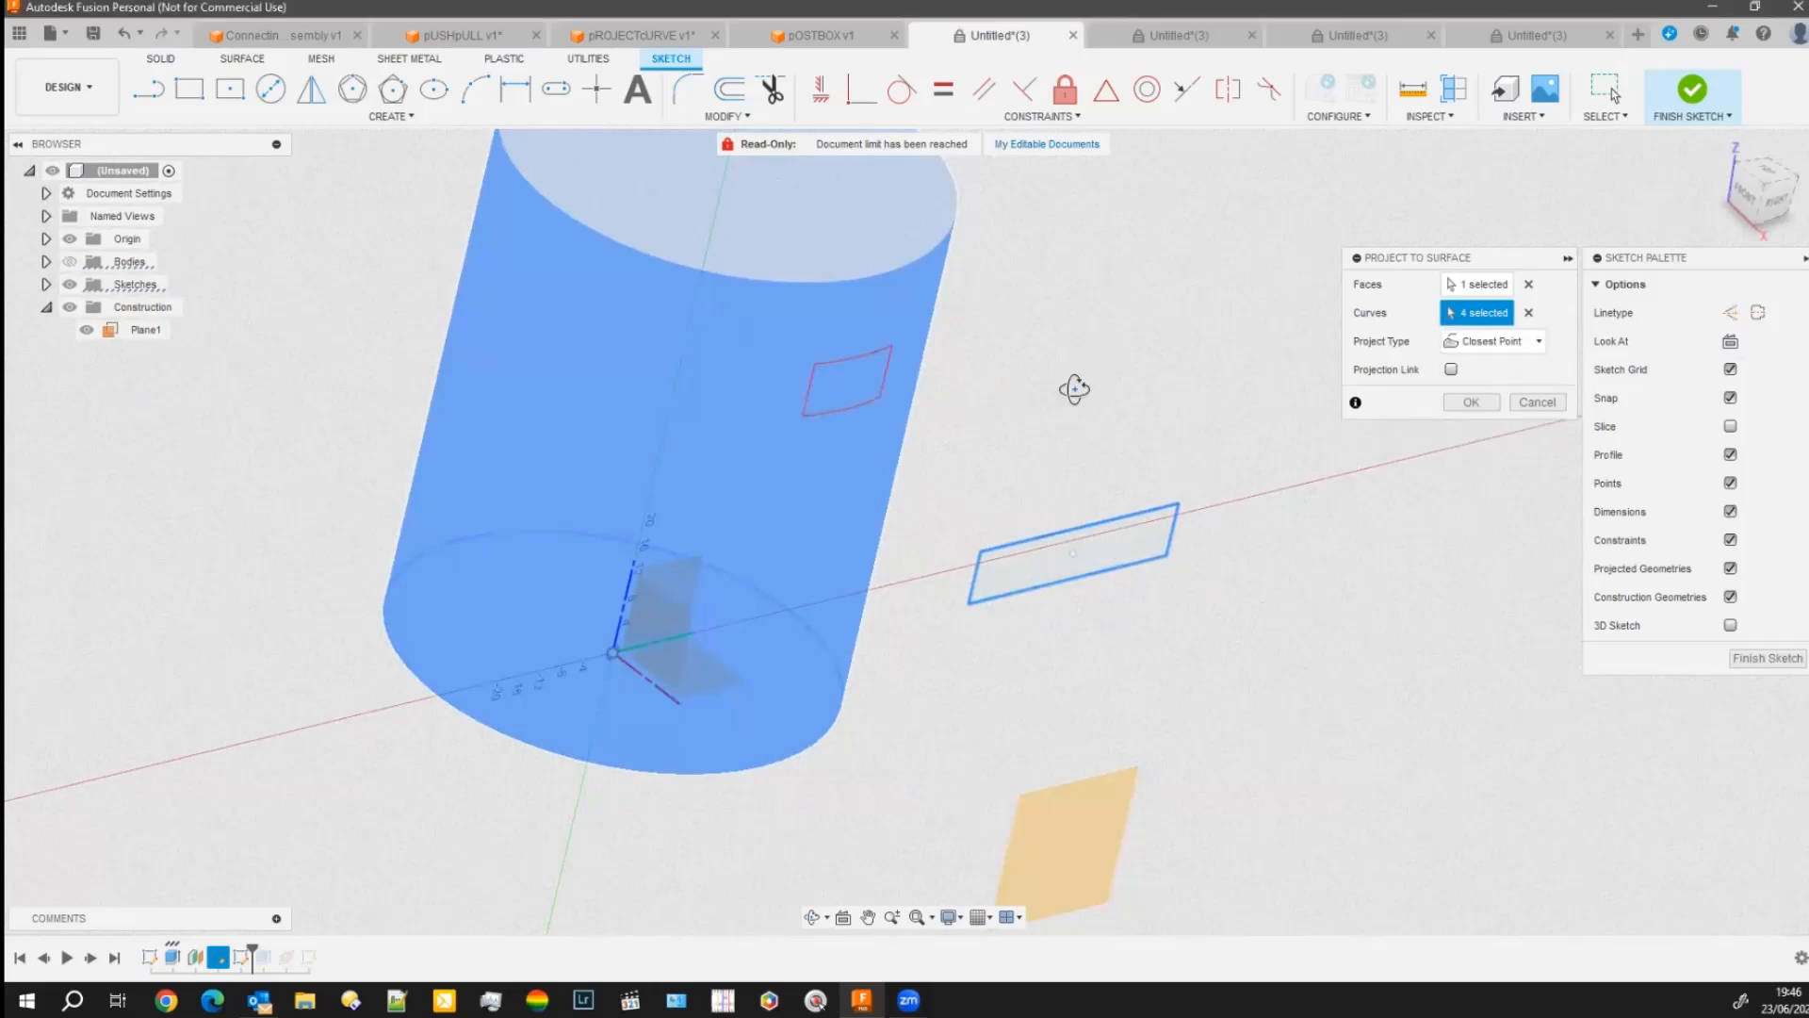
shift+middle_drag(1075, 387, 1090, 631)
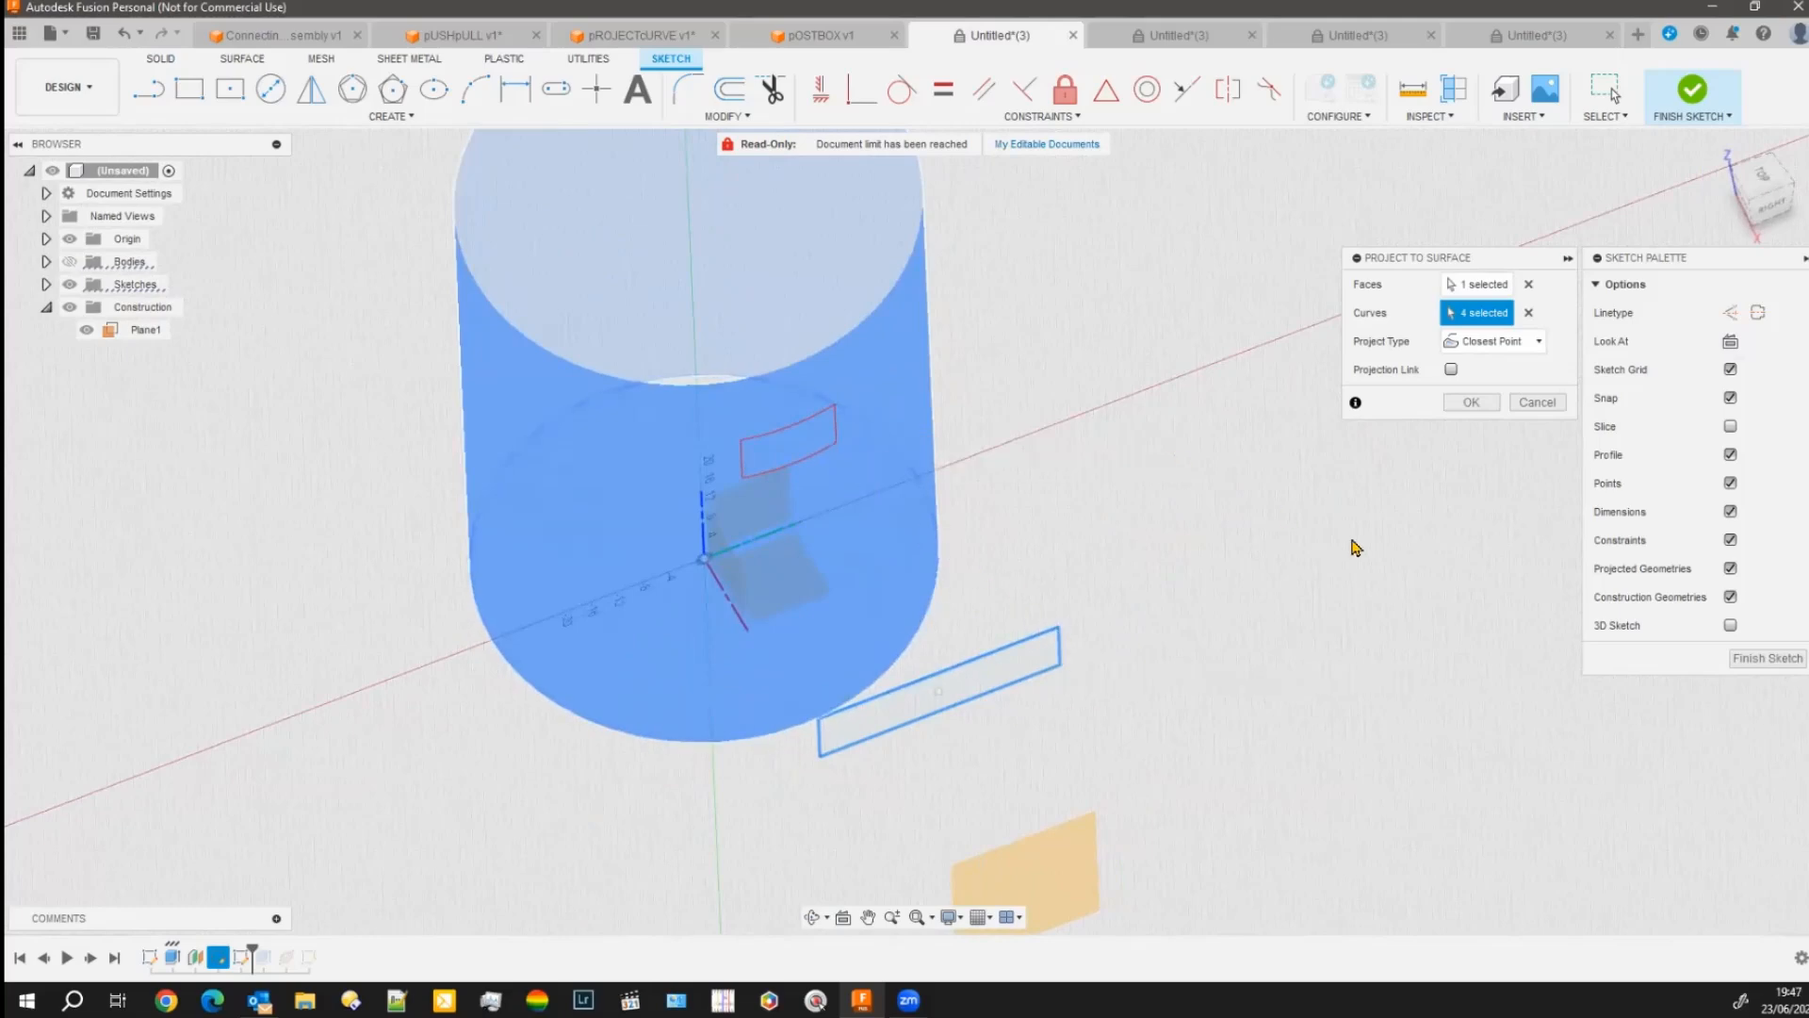
Set the projection type to Along Vector, using the red X axis as the direction, and complete the projection onto the cylinder.
click(1541, 343)
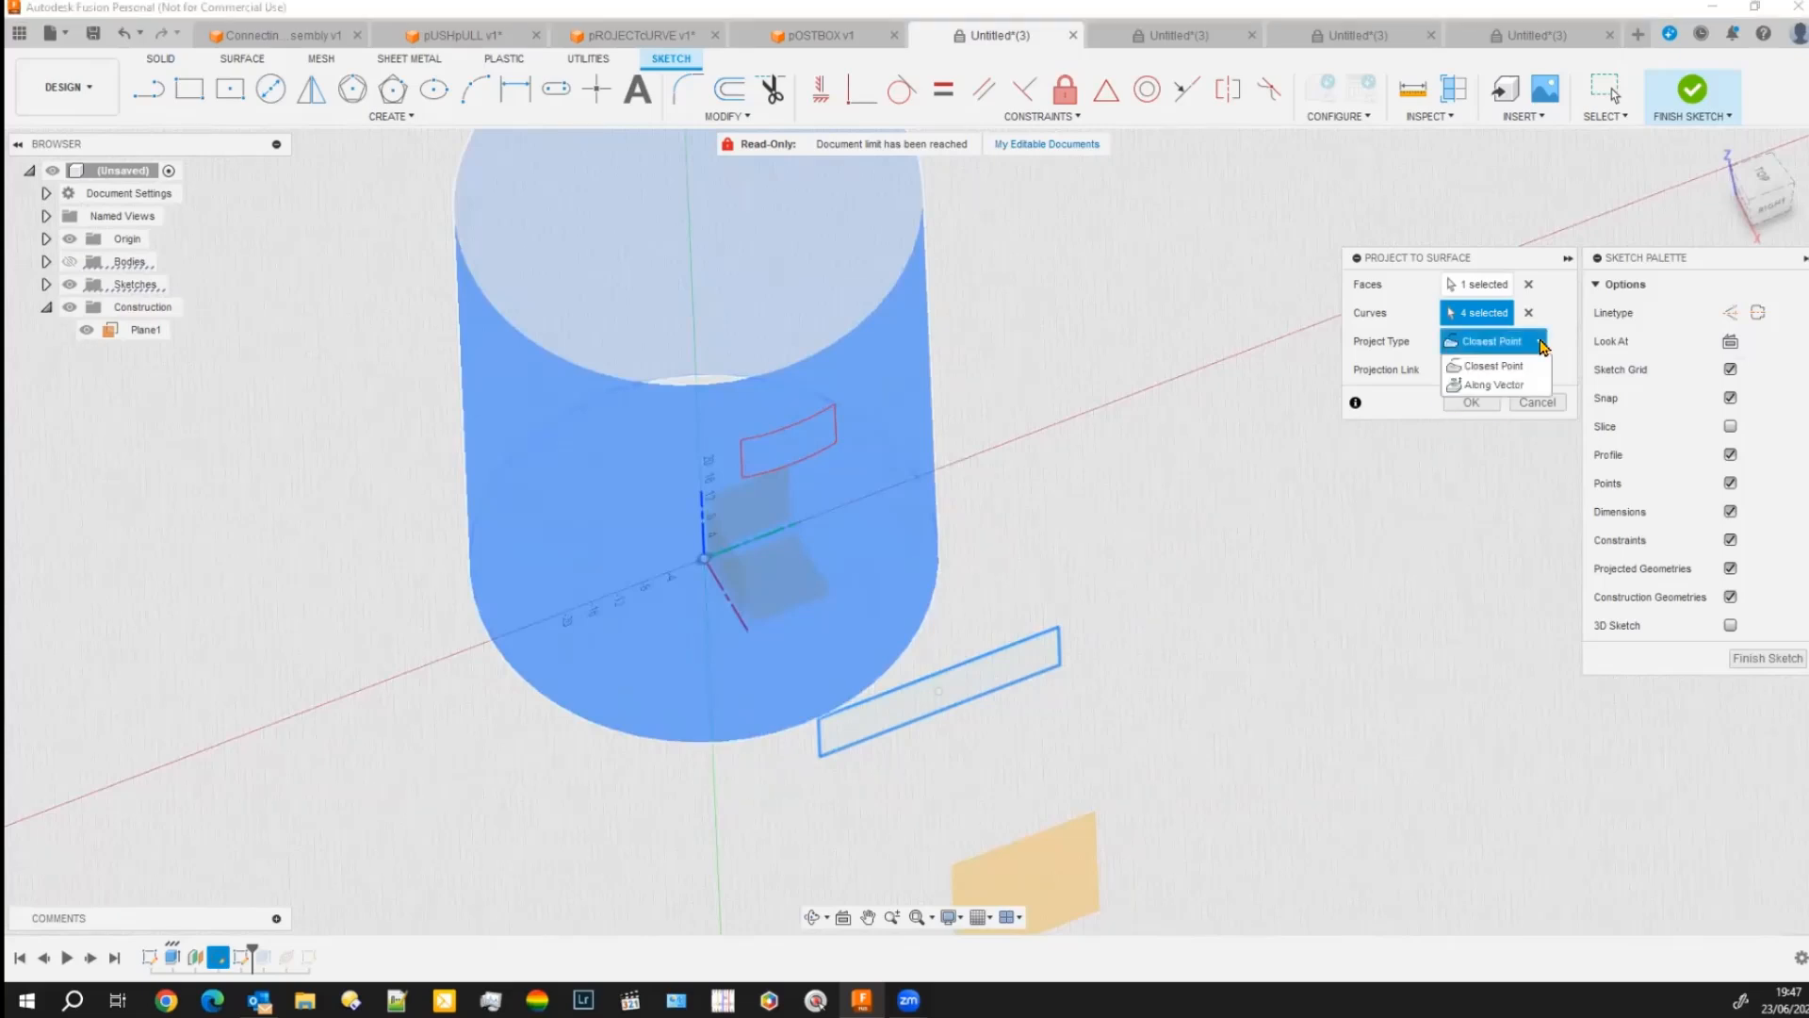
click(1508, 388)
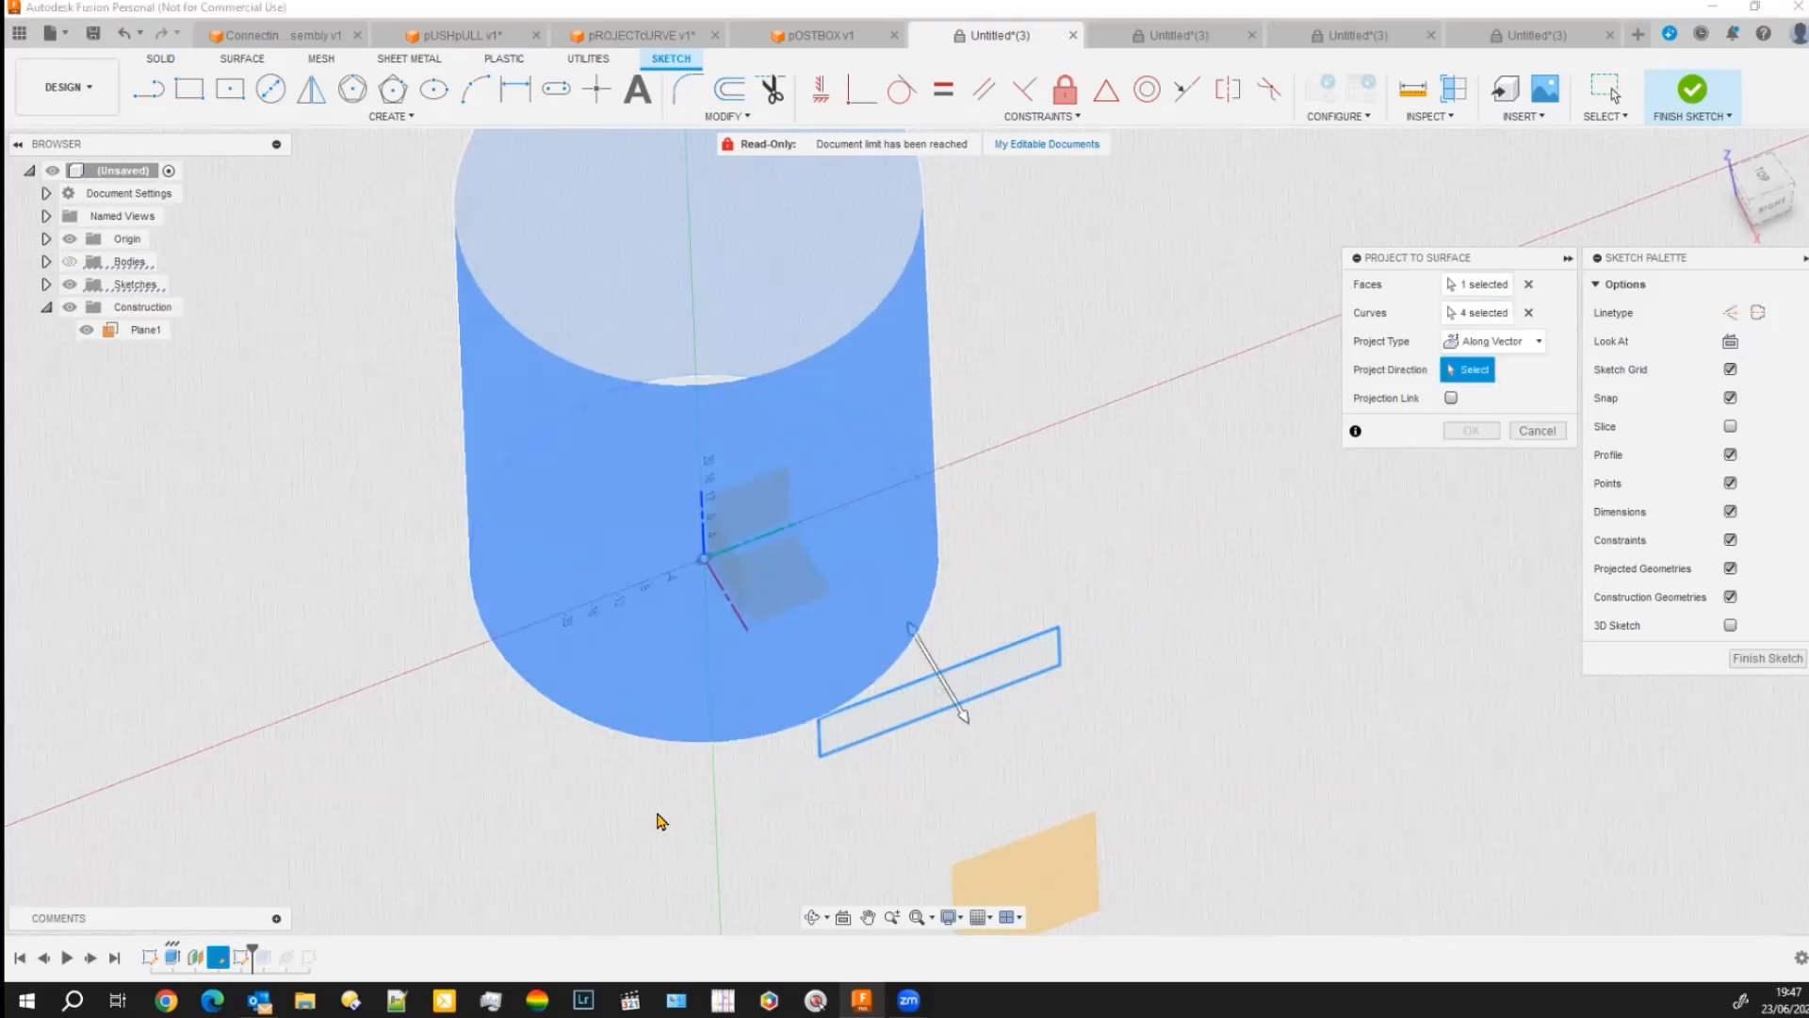
mouse_move(740, 768)
shift+middle_down()
mouse_move(1427, 441)
mouse_move(1376, 431)
shift+middle_up()
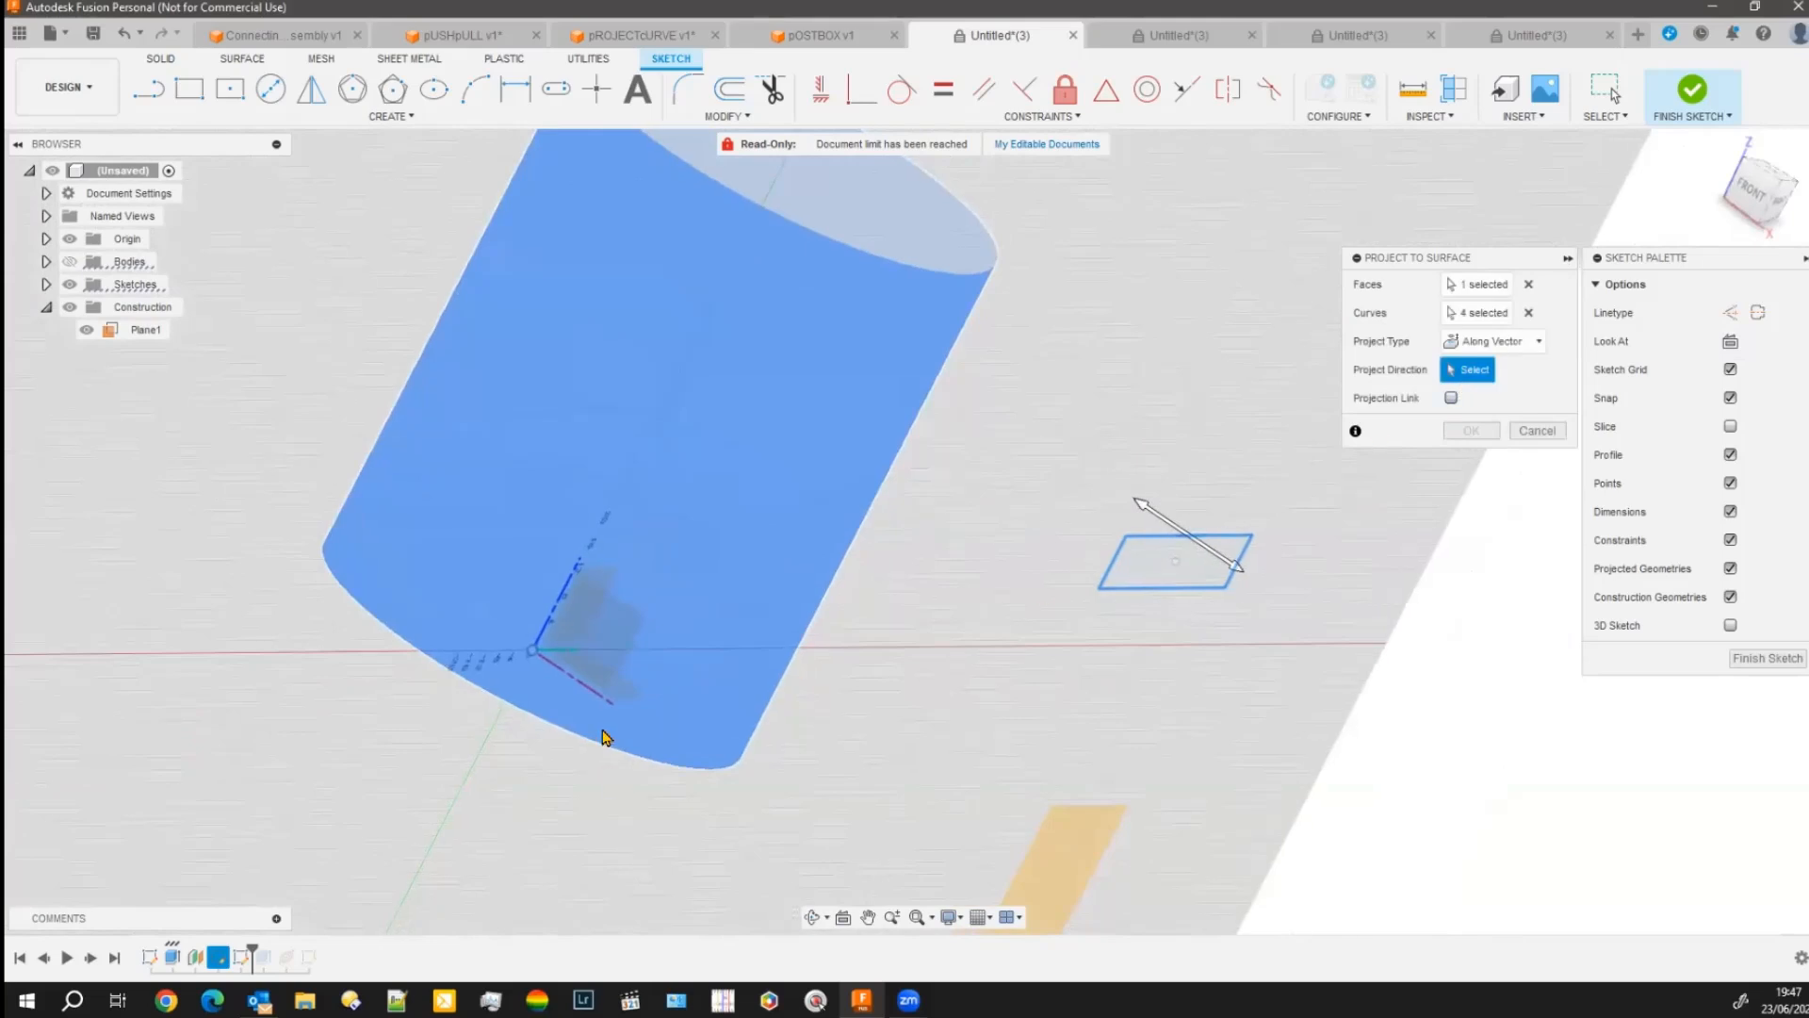
click(593, 700)
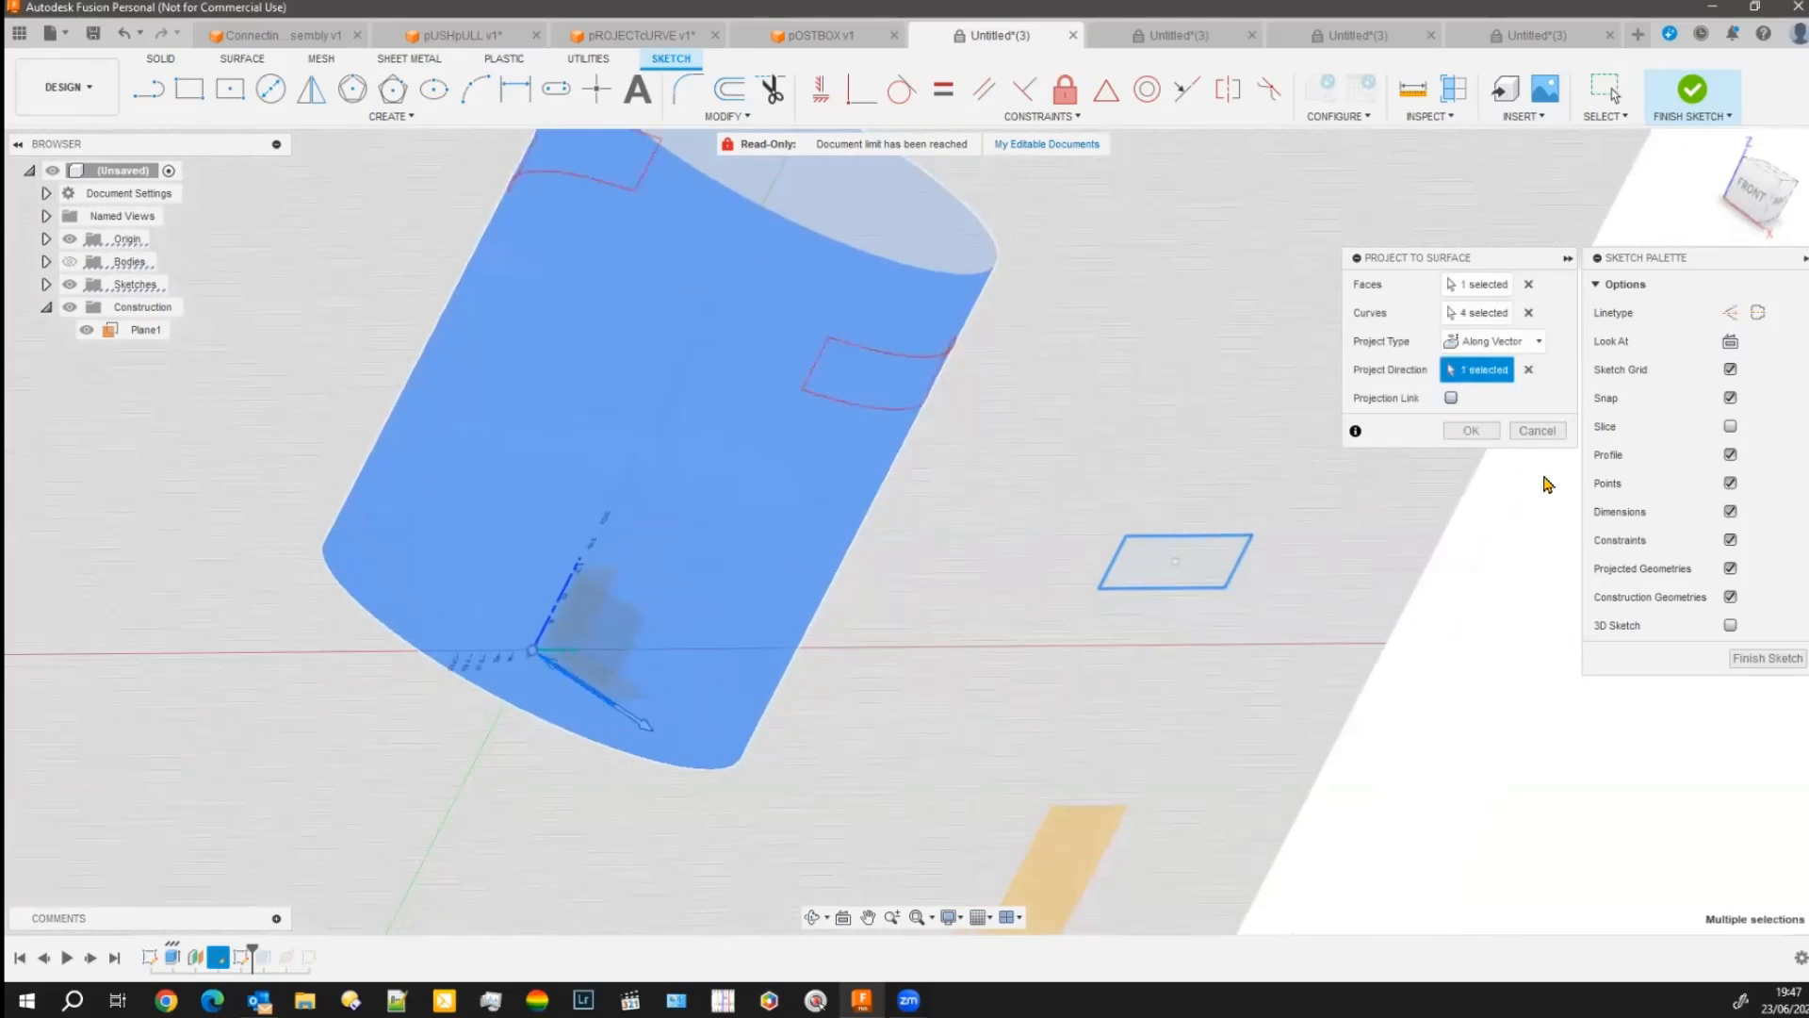
click(1492, 435)
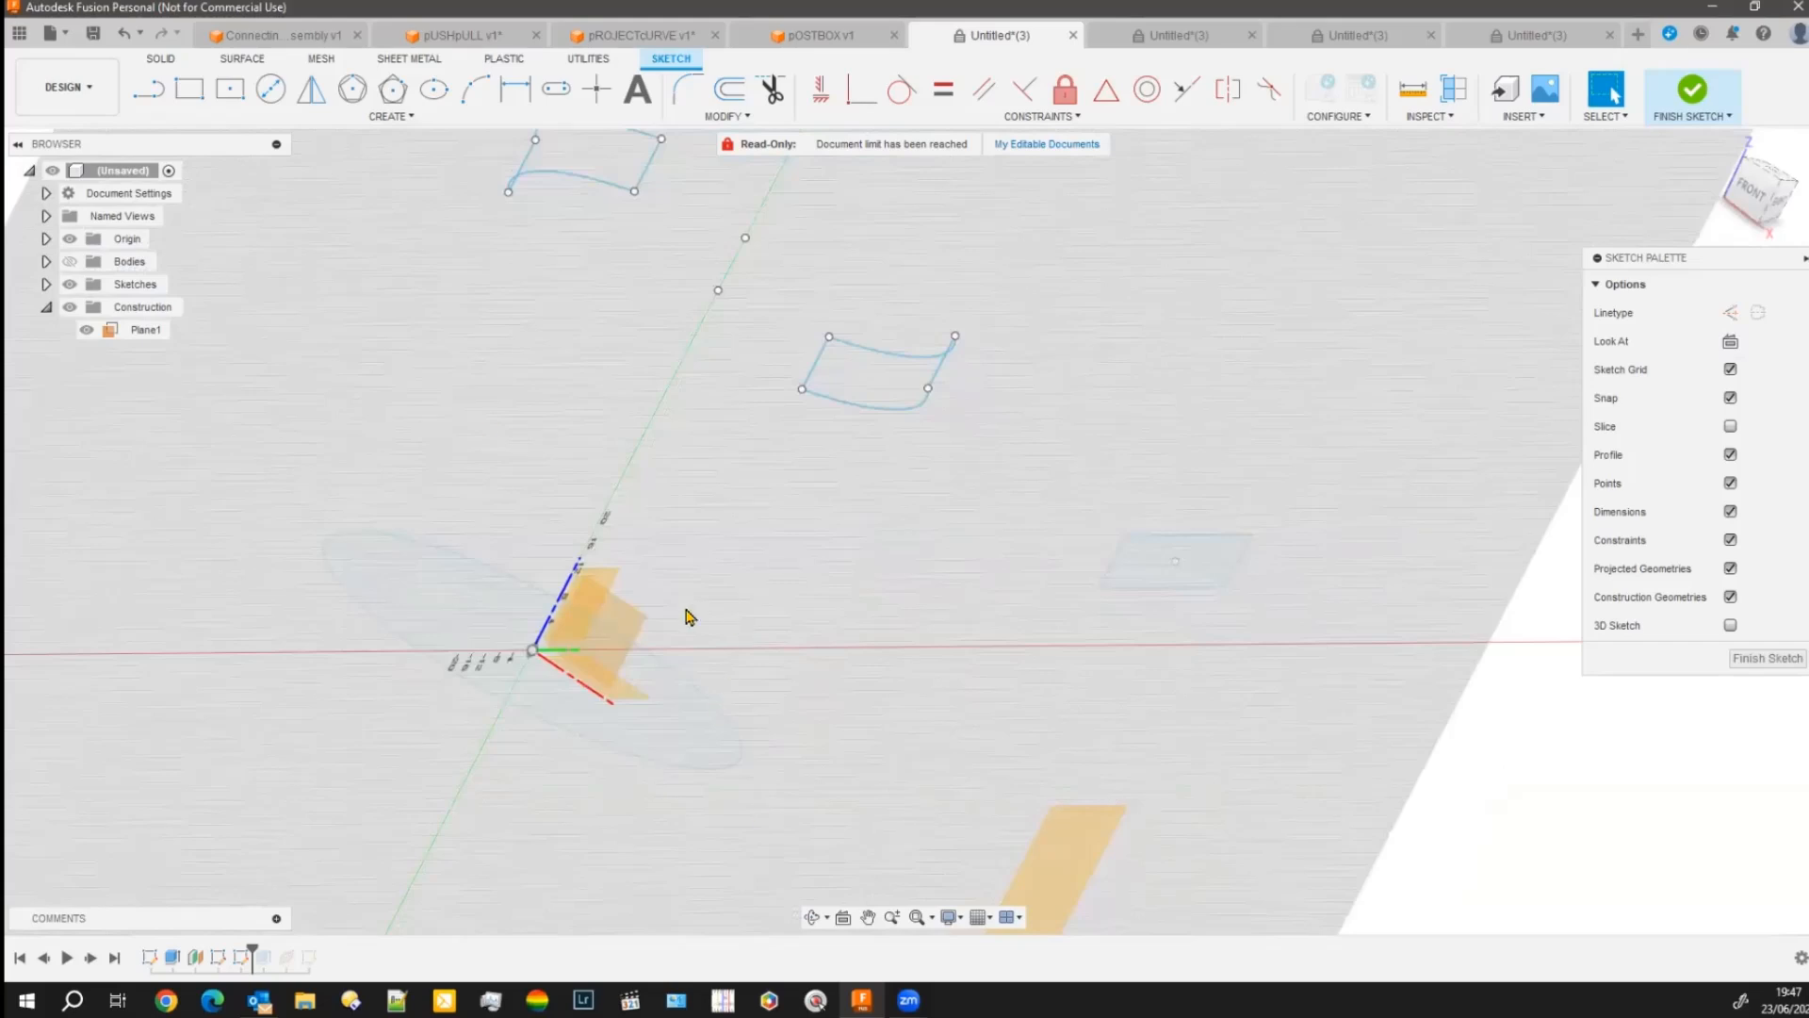
Show the cylinder body, hide the original flat rectangle sketch, and finish the projection sketch.
click(70, 261)
mouse_move(895, 628)
shift+middle_down()
mouse_move(857, 631)
mouse_move(828, 606)
mouse_move(898, 614)
mouse_move(856, 622)
mouse_move(663, 436)
mouse_move(819, 634)
shift+middle_up()
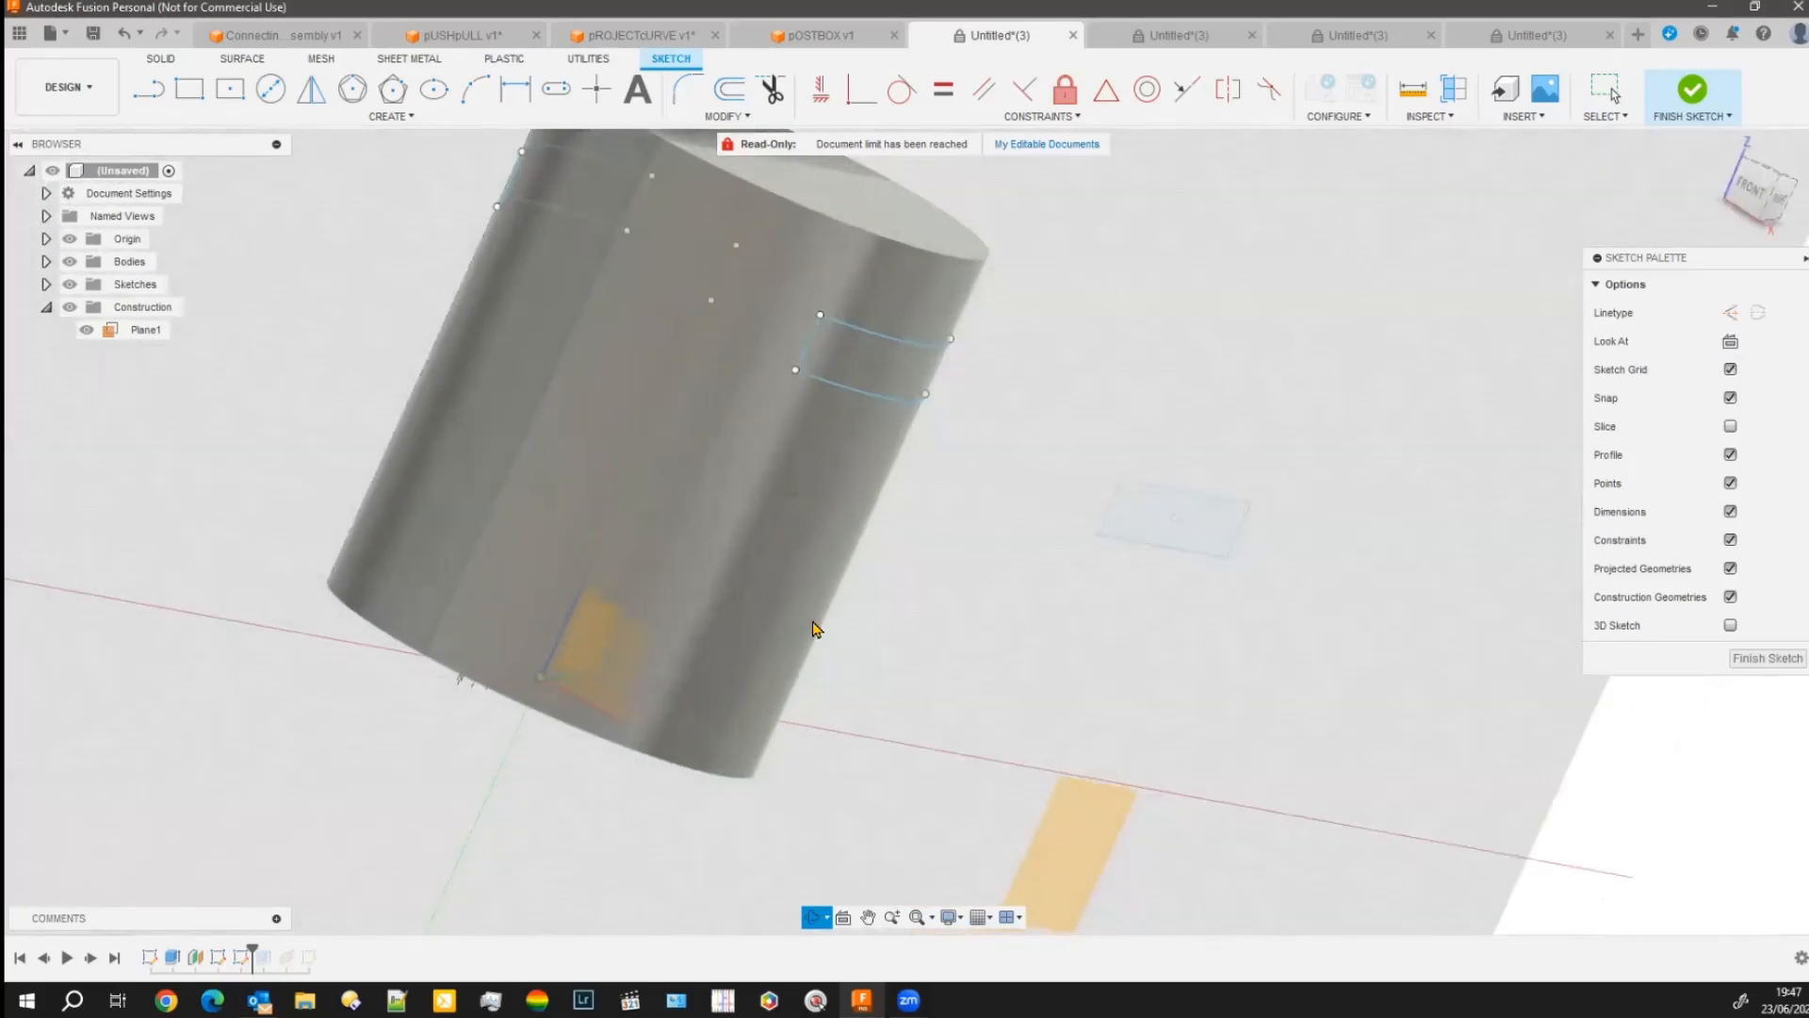
shift+middle_drag(462, 799, 348, 803)
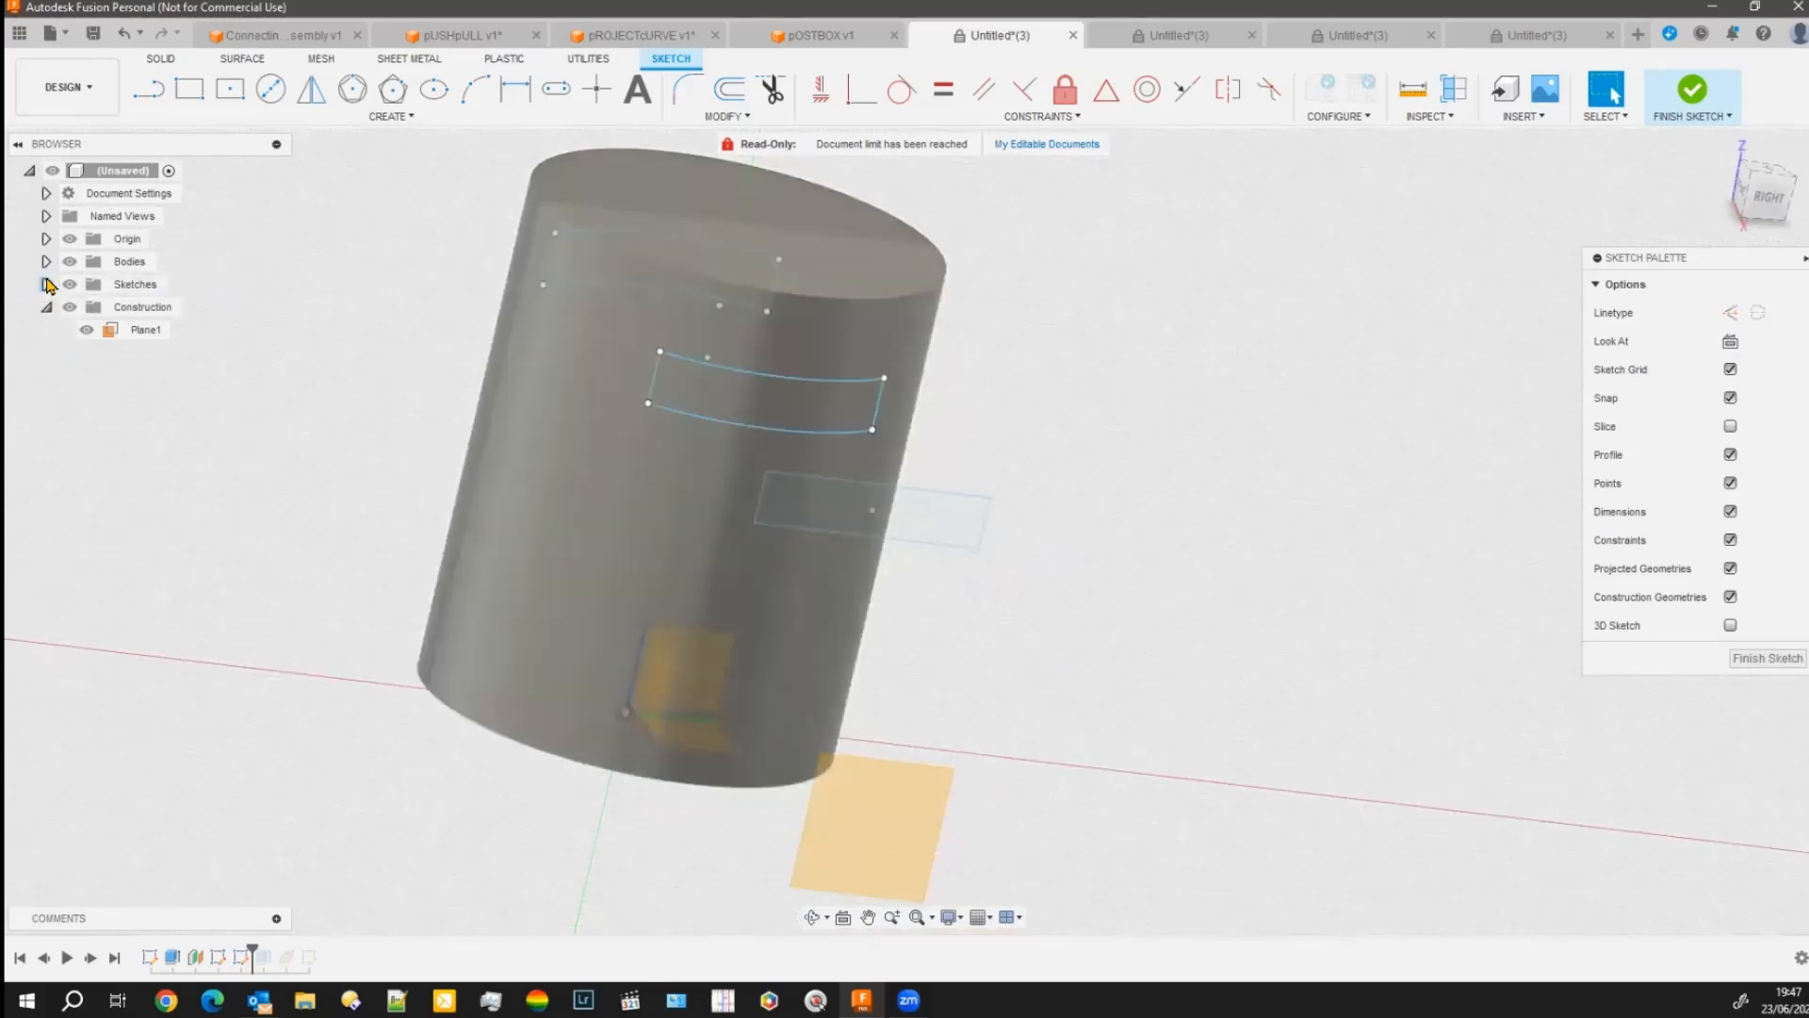
click(46, 285)
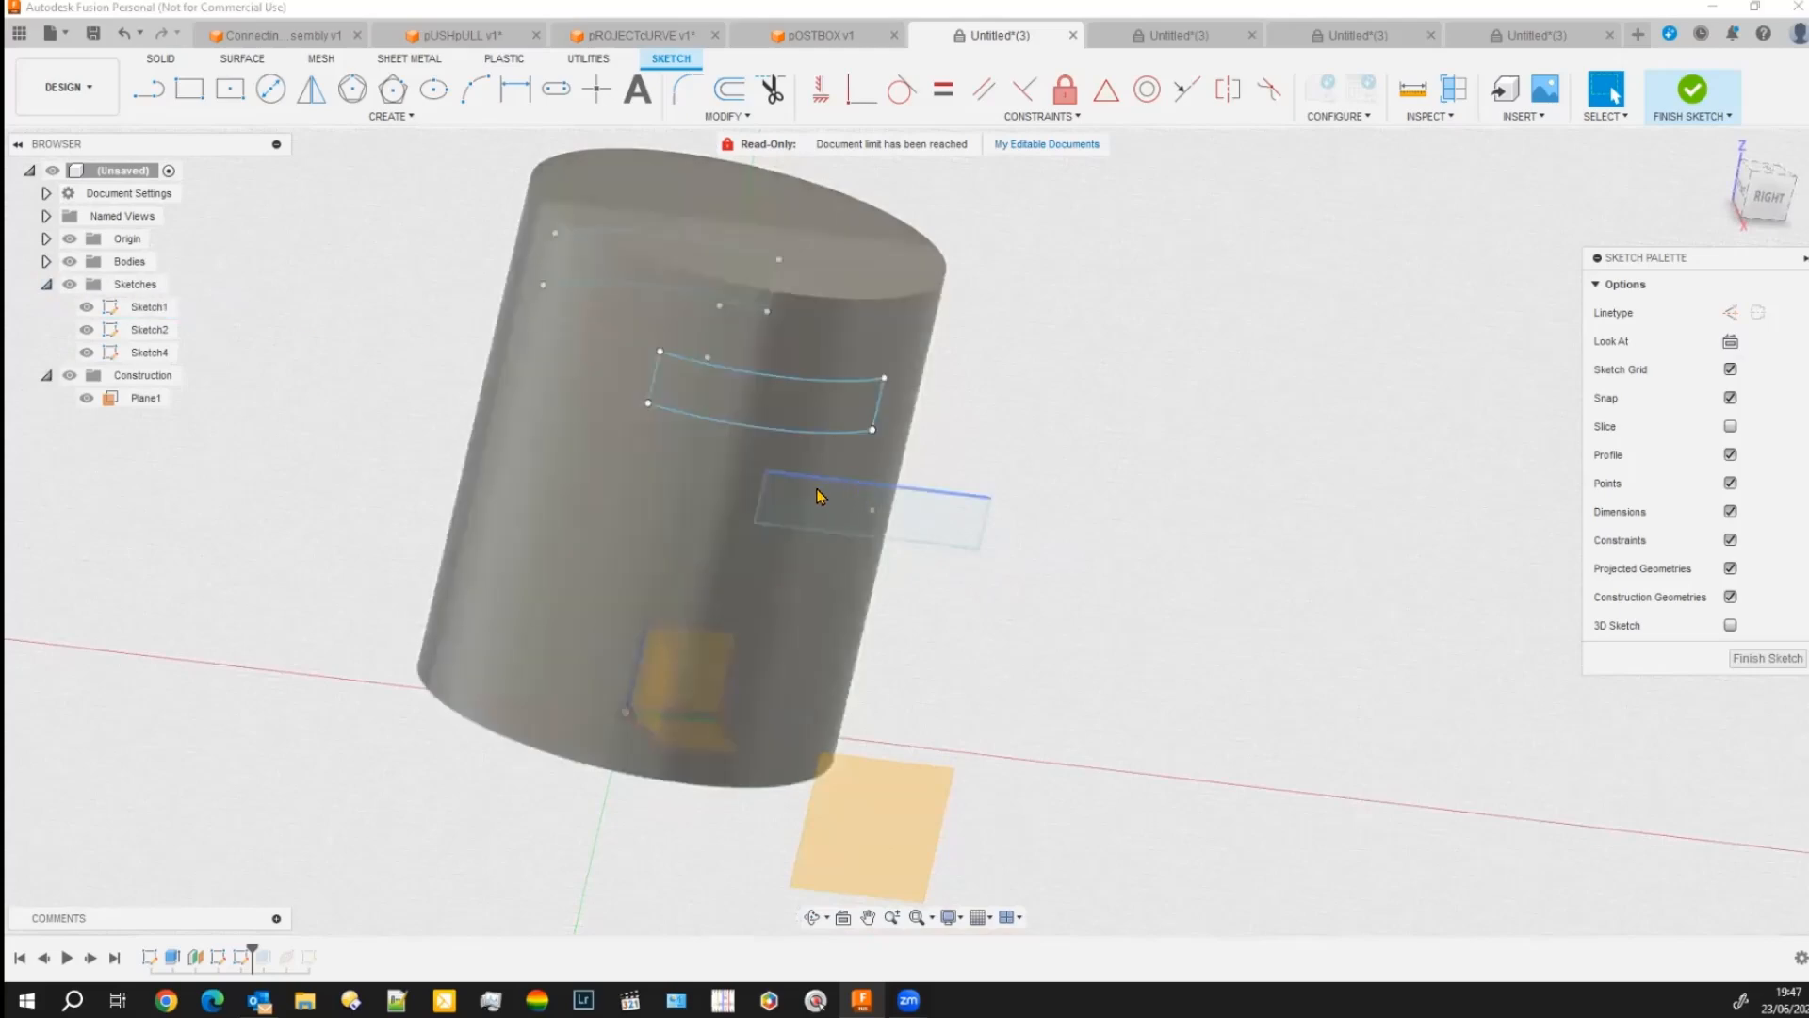
click(88, 330)
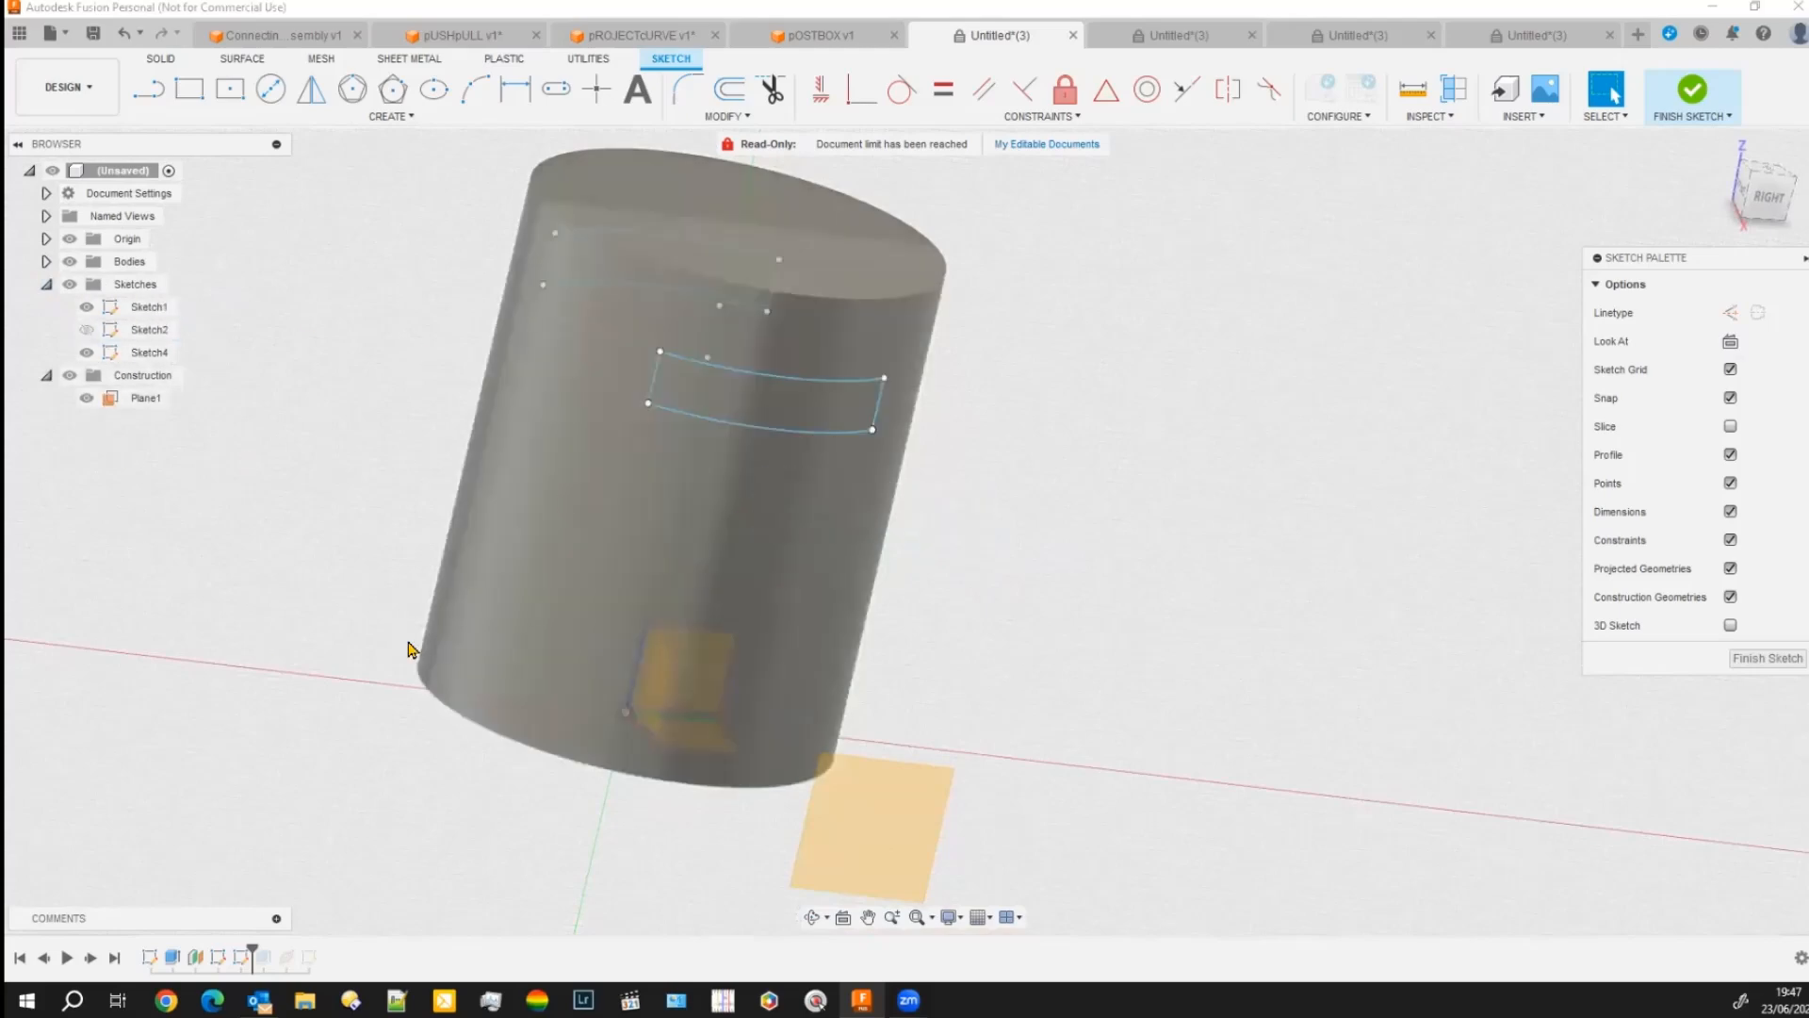
click(1768, 658)
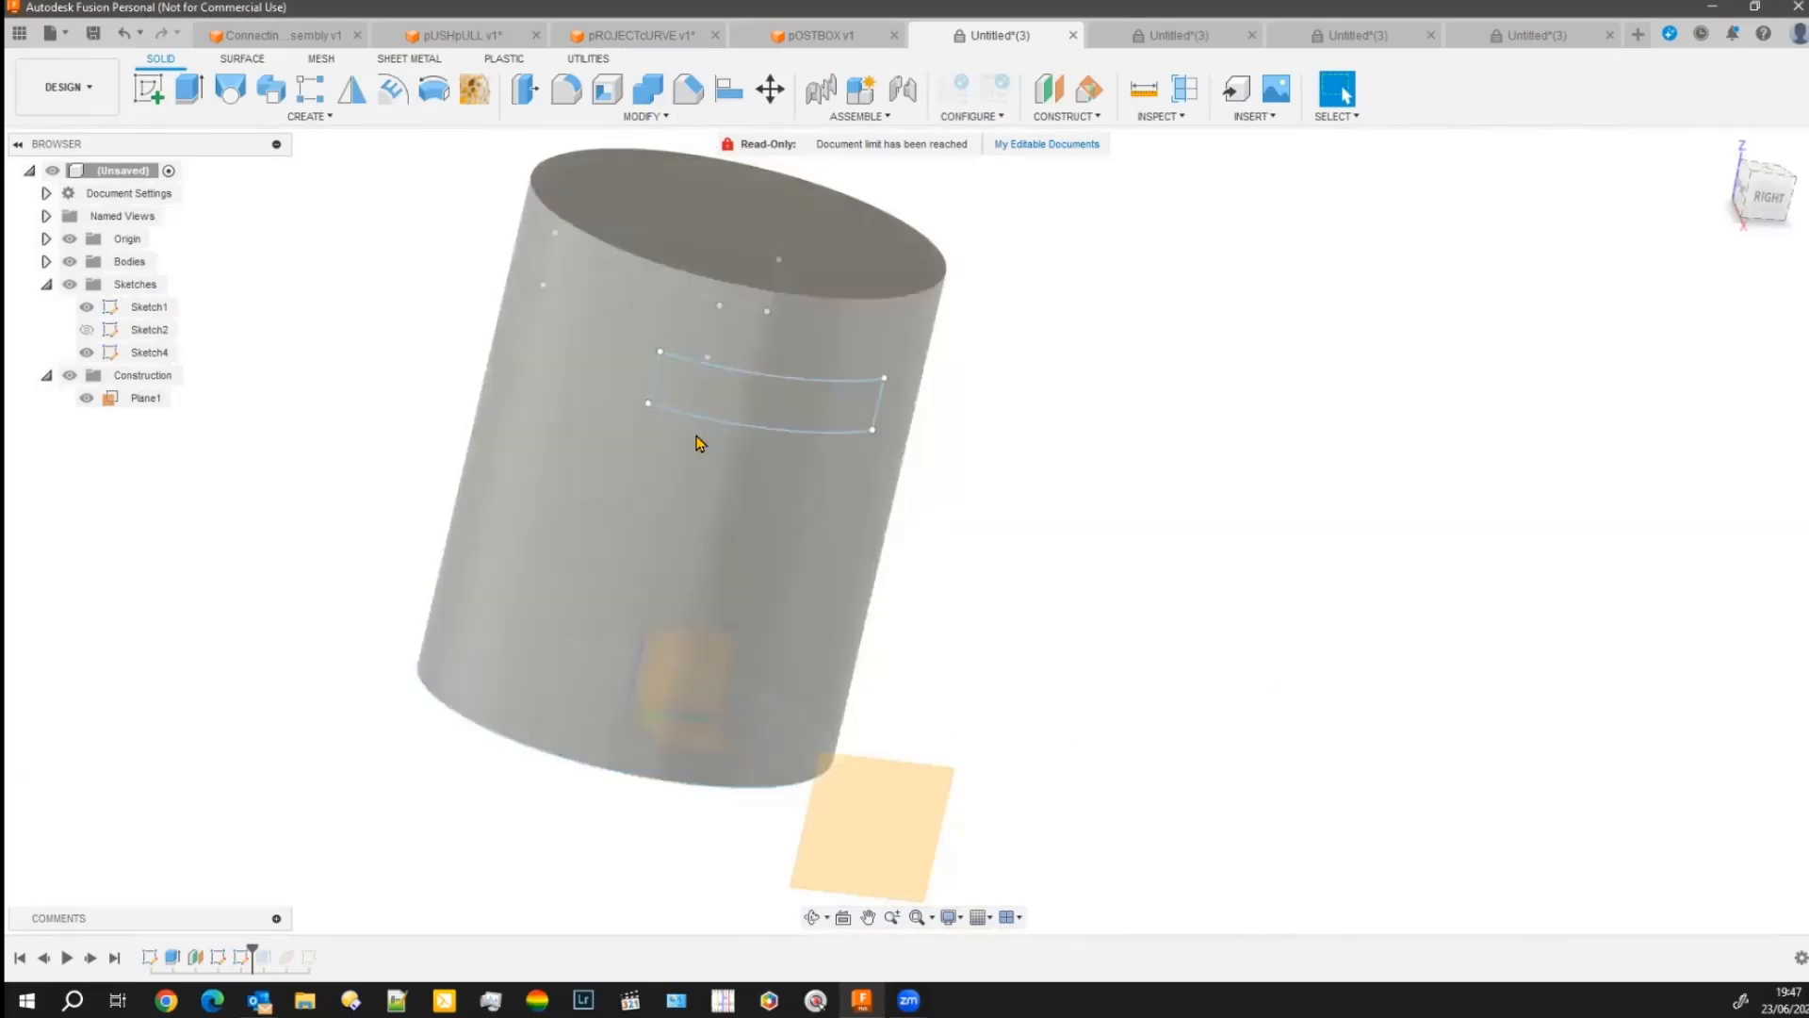
click(524, 88)
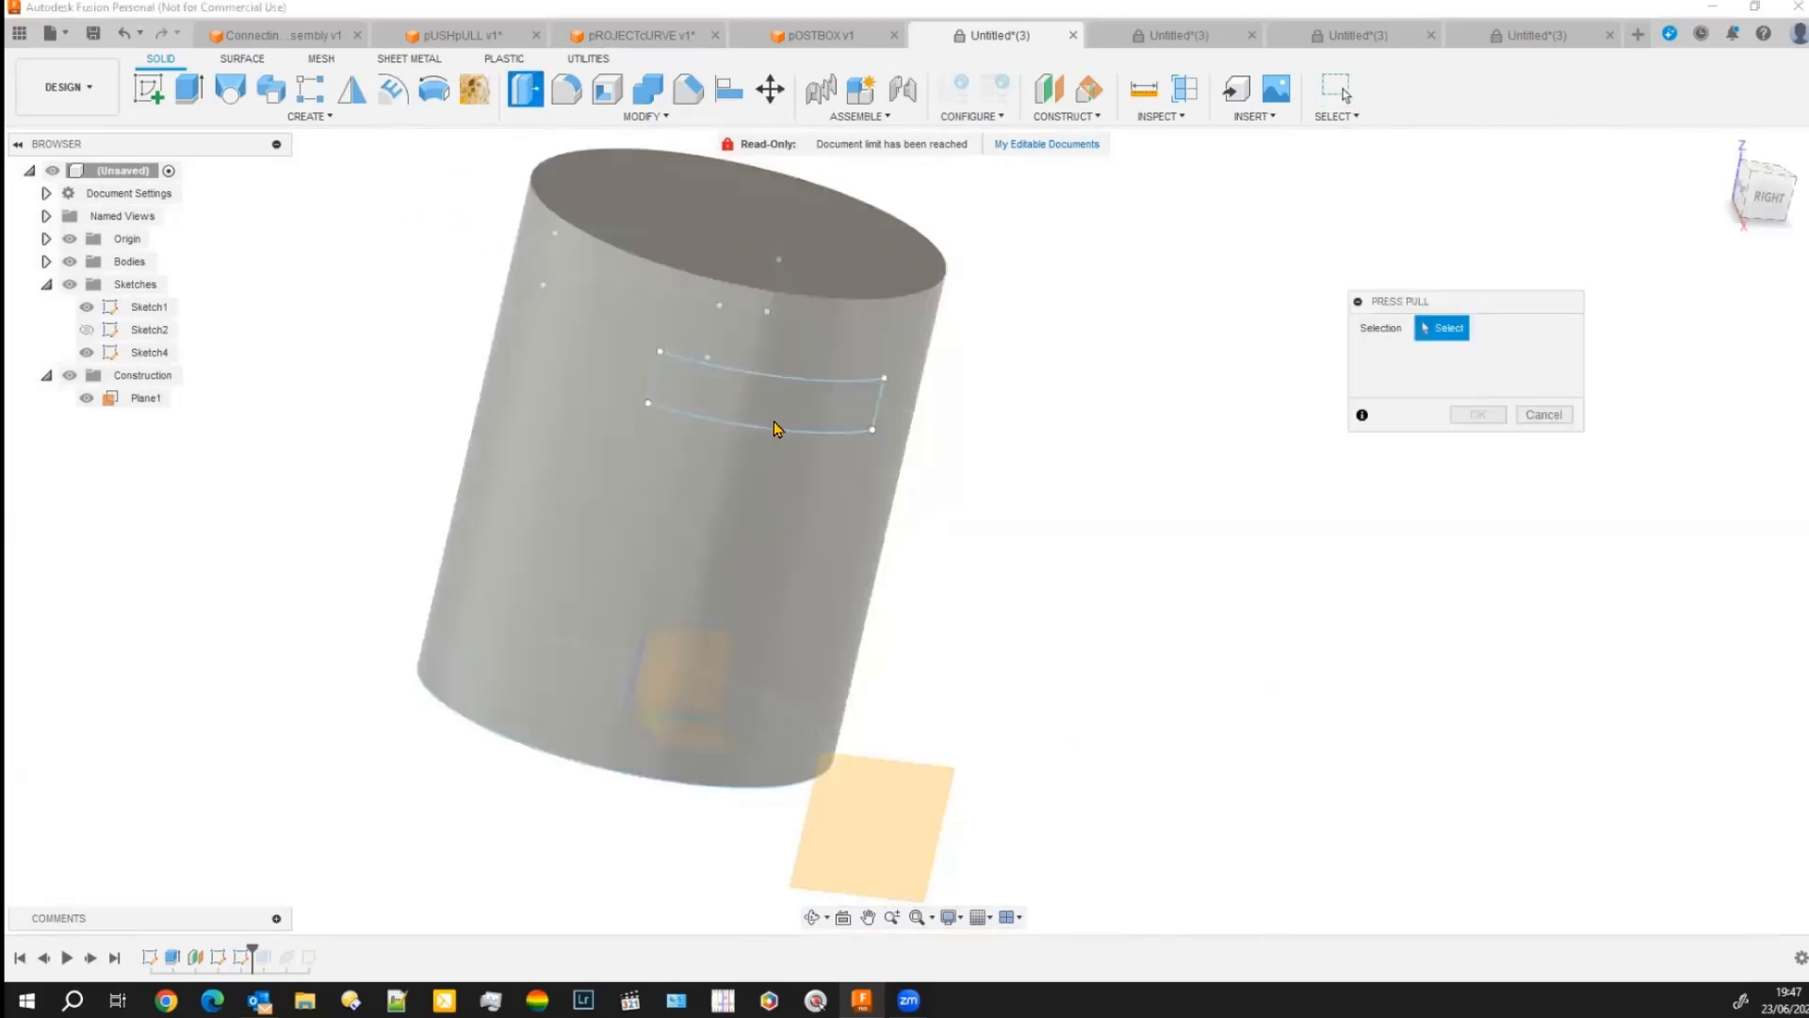
click(1548, 416)
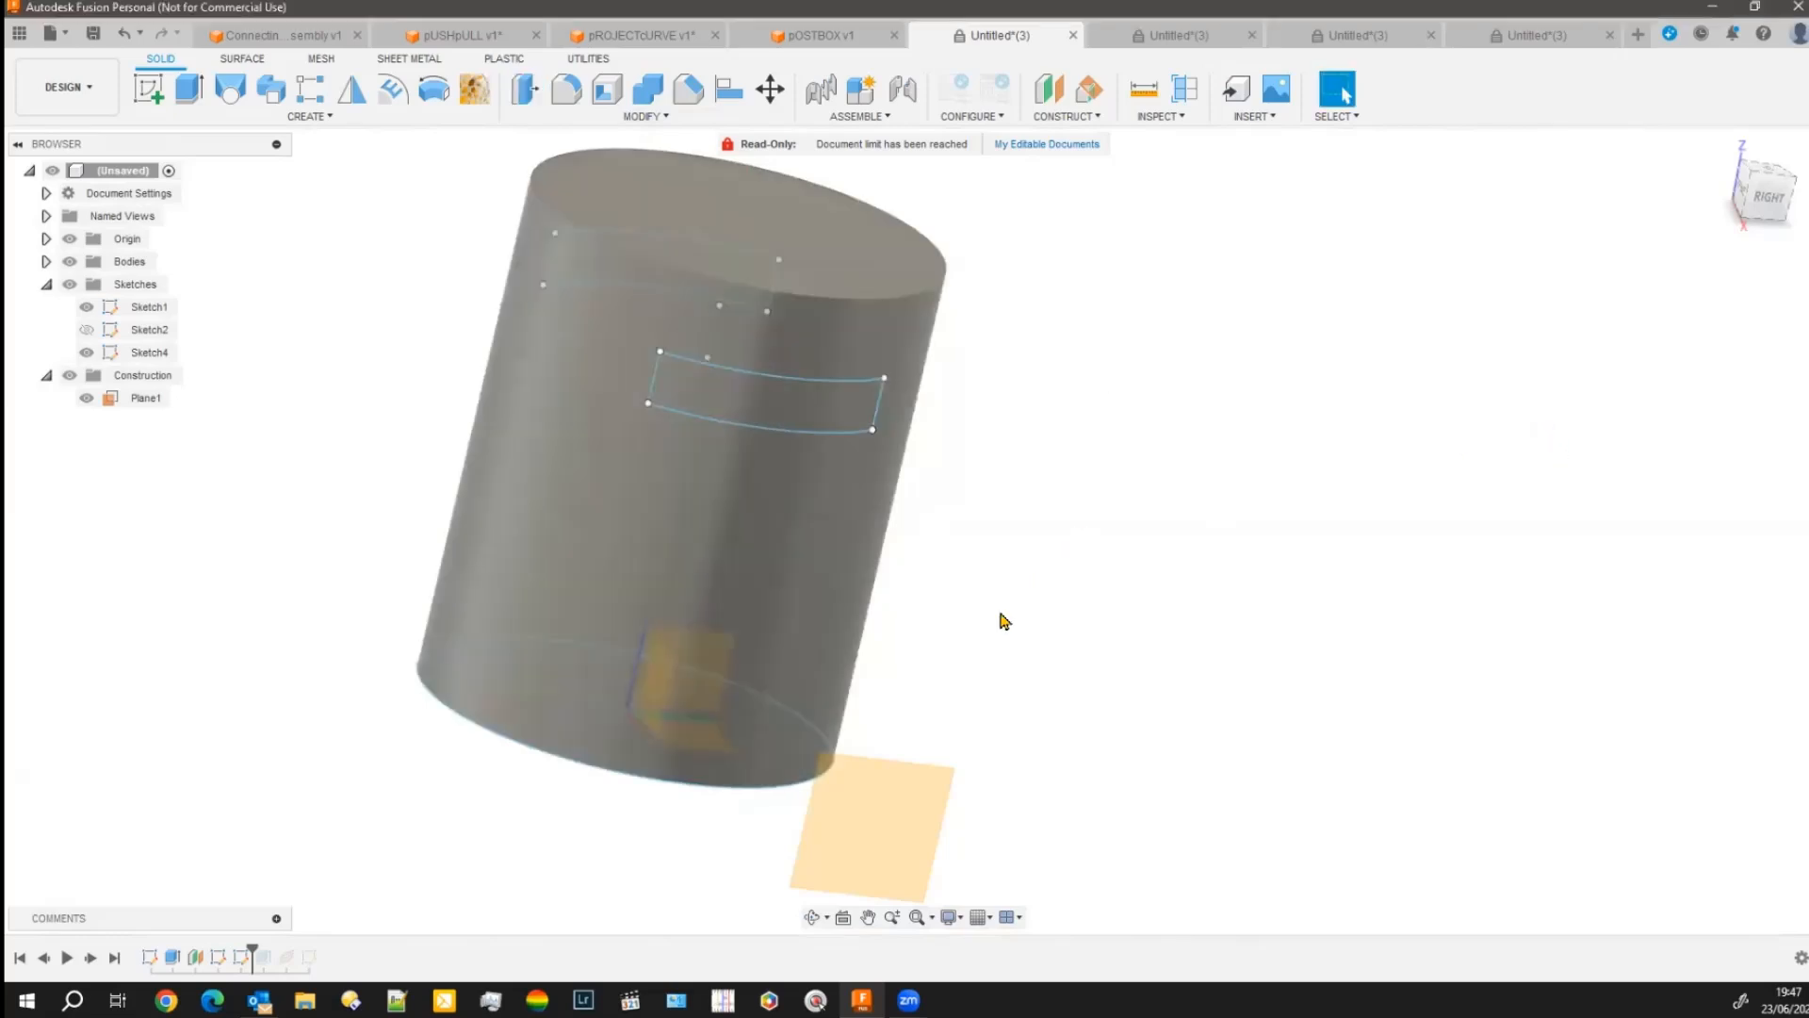
shift+middle_drag(941, 693, 890, 685)
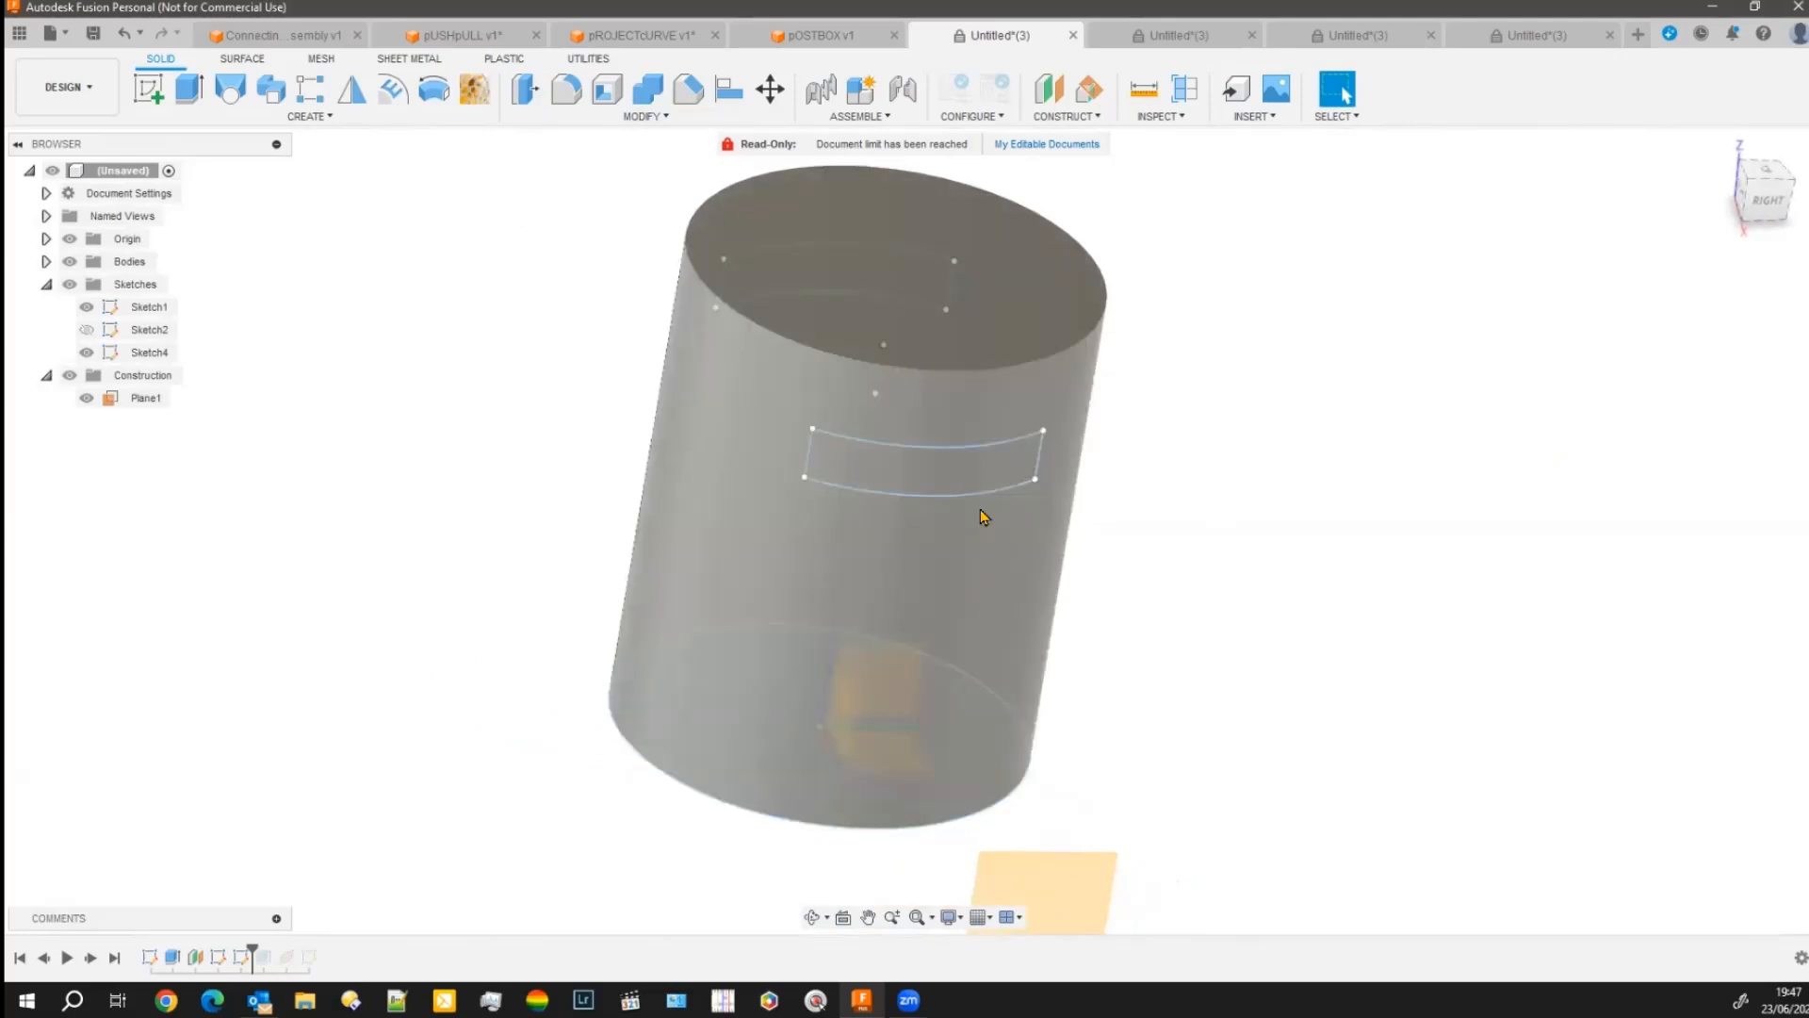
mouse_move(1219, 662)
shift+middle_down()
mouse_move(1252, 685)
mouse_move(1268, 646)
mouse_move(1200, 678)
shift+middle_up()
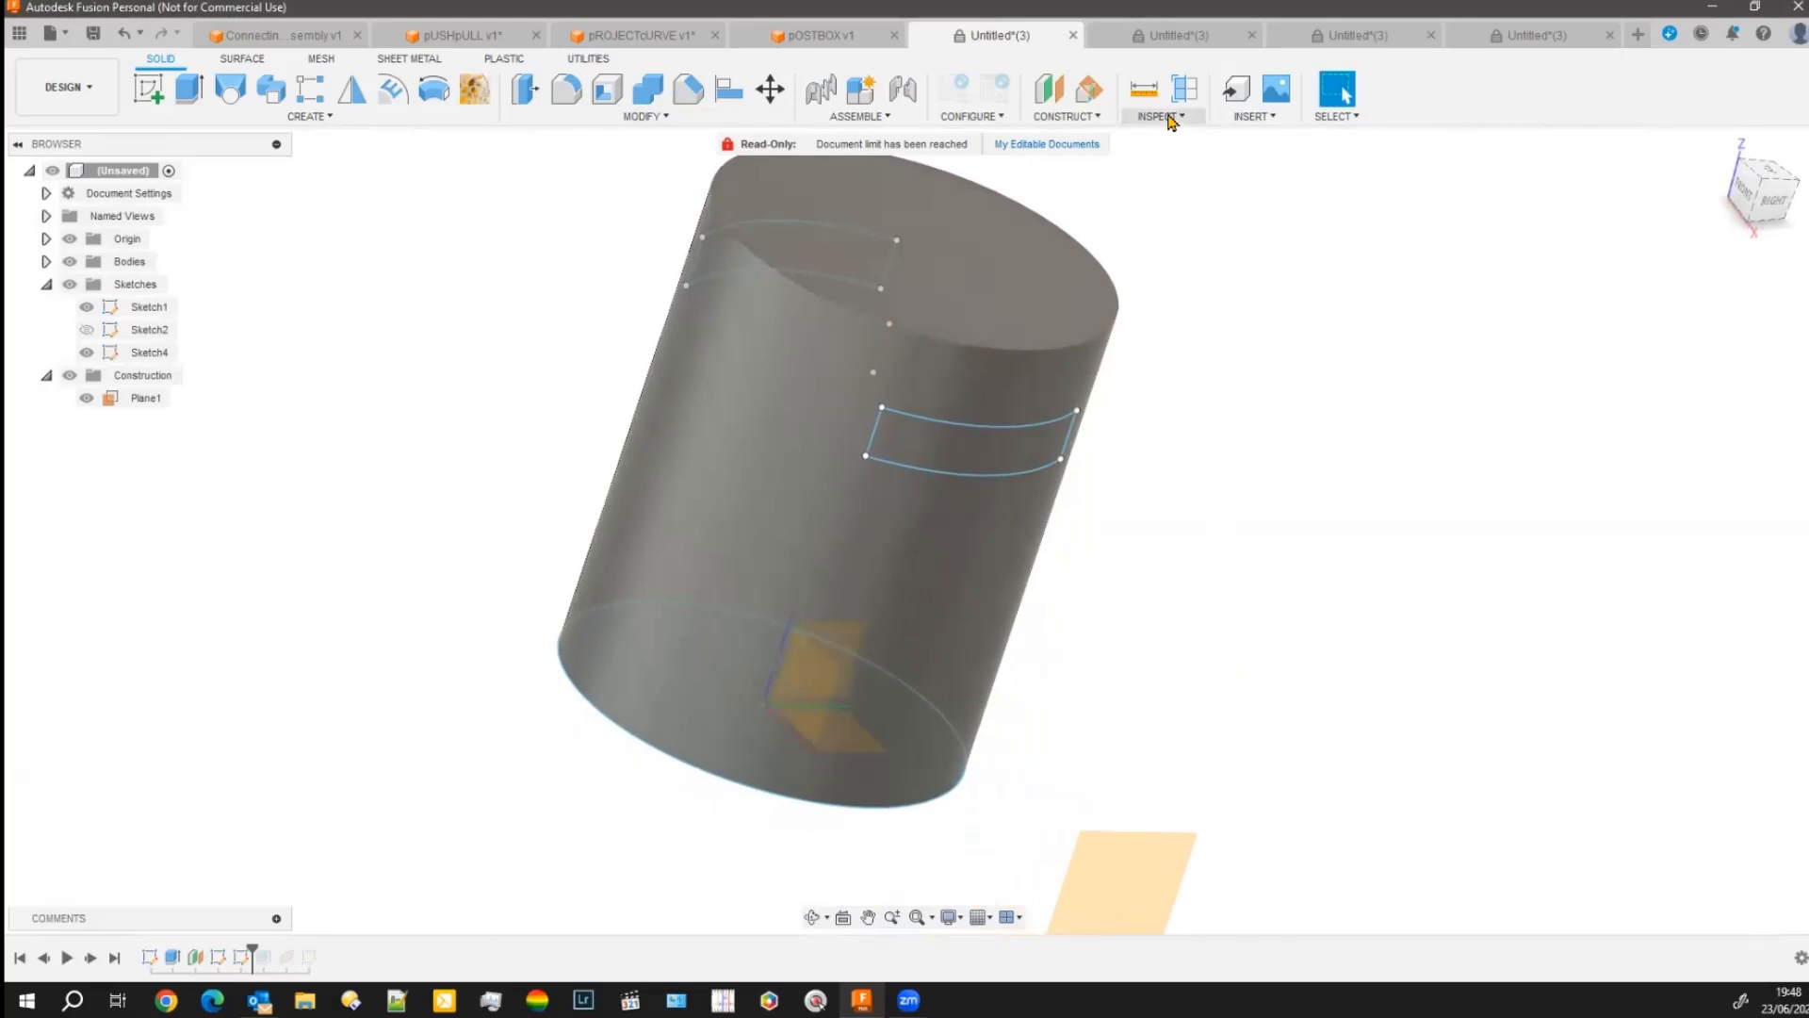
Create a Plane Along Path on the upper arc of the projected outline at a proportional distance of 0.513.
click(1090, 118)
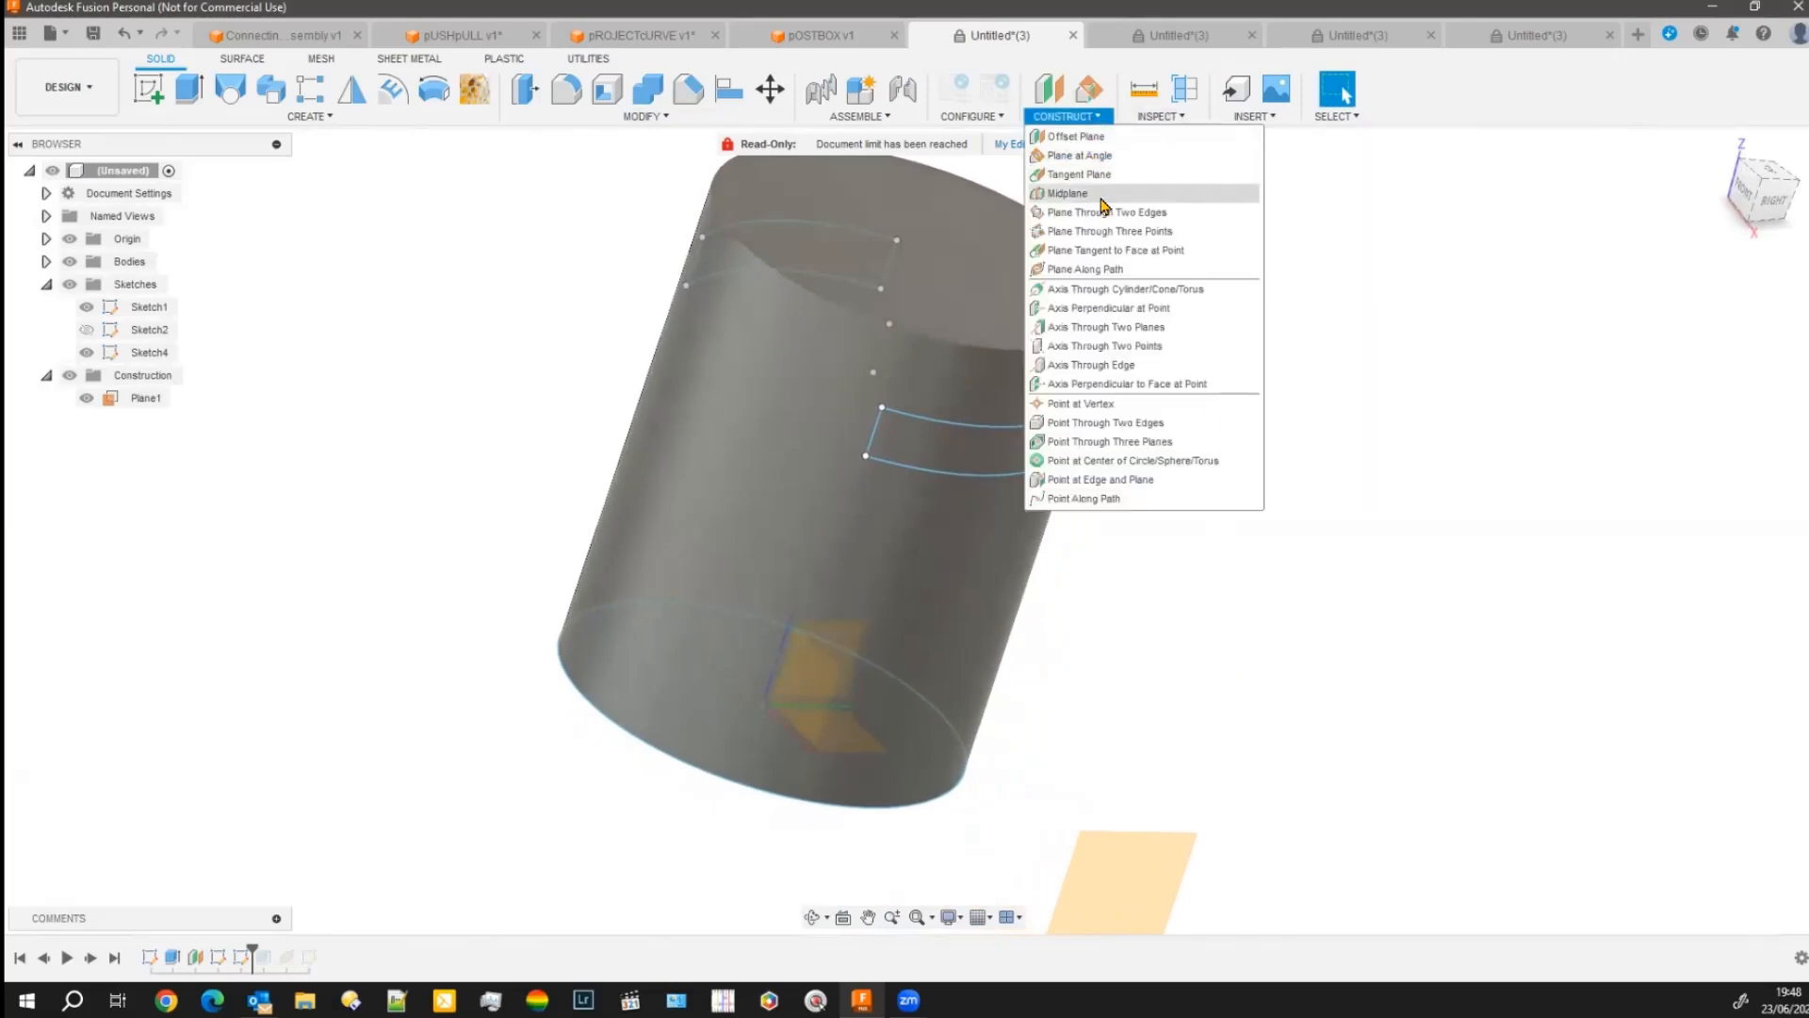
click(1099, 272)
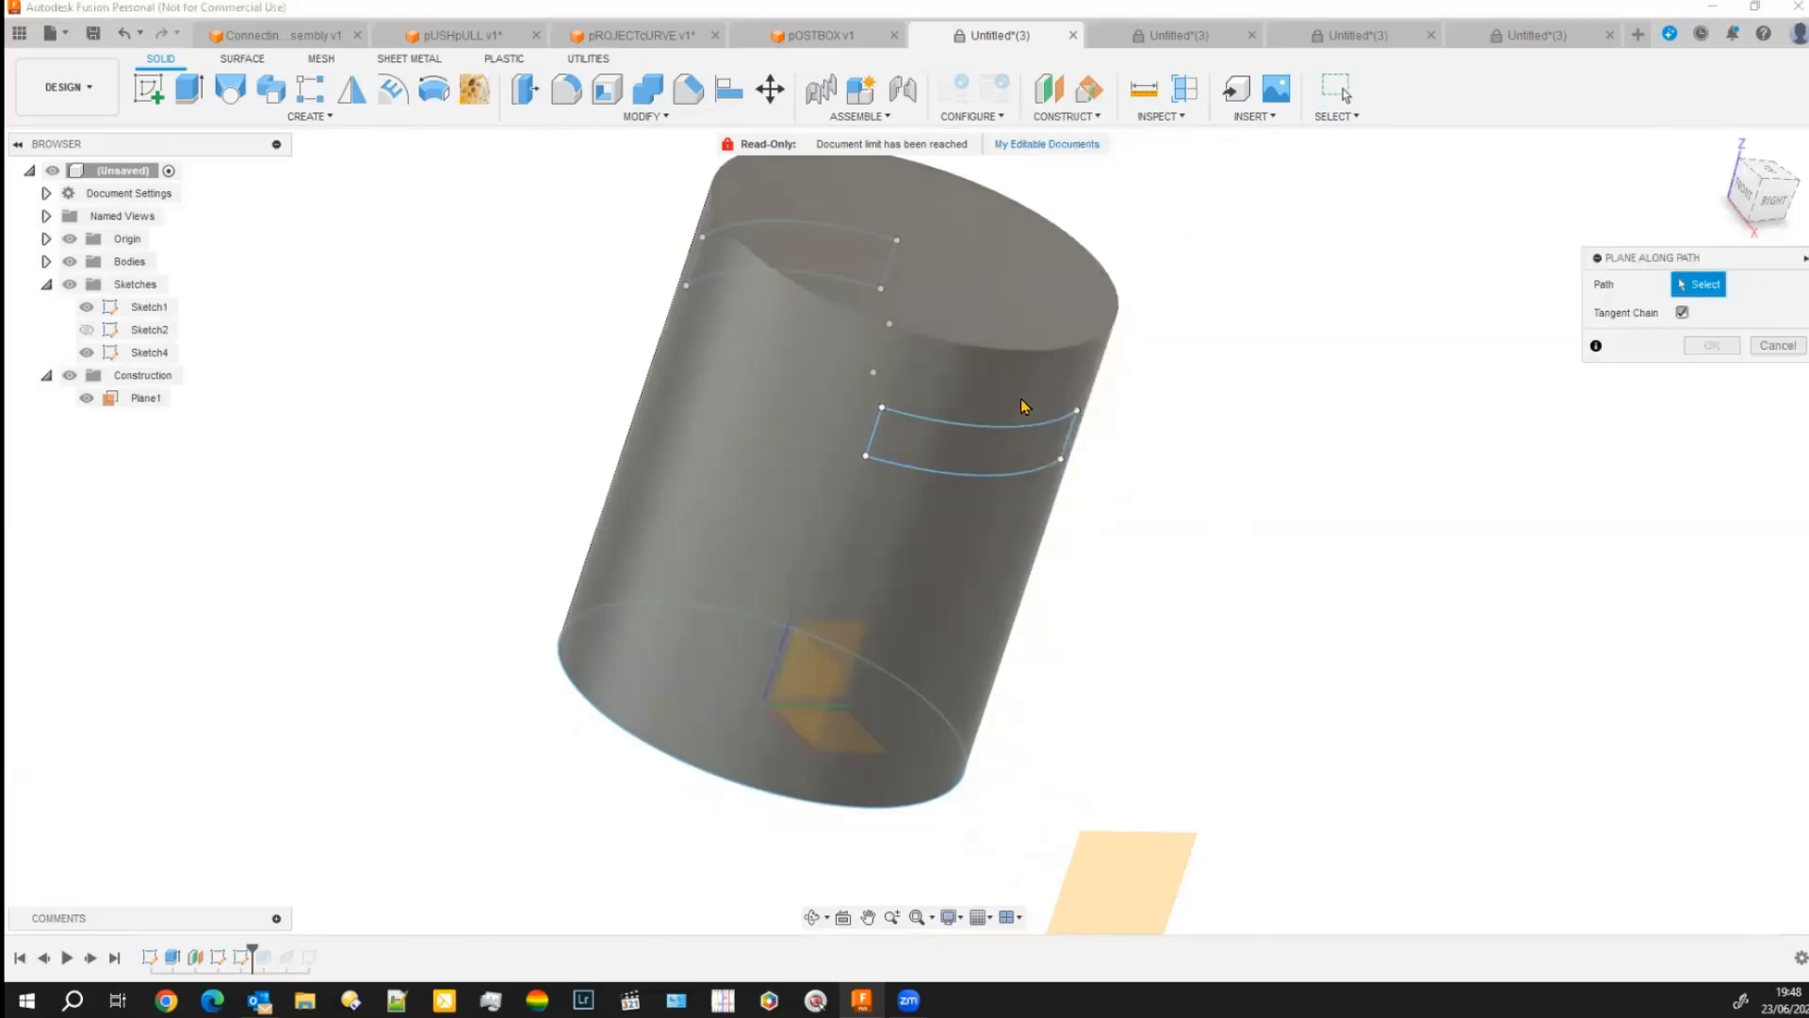
click(1006, 433)
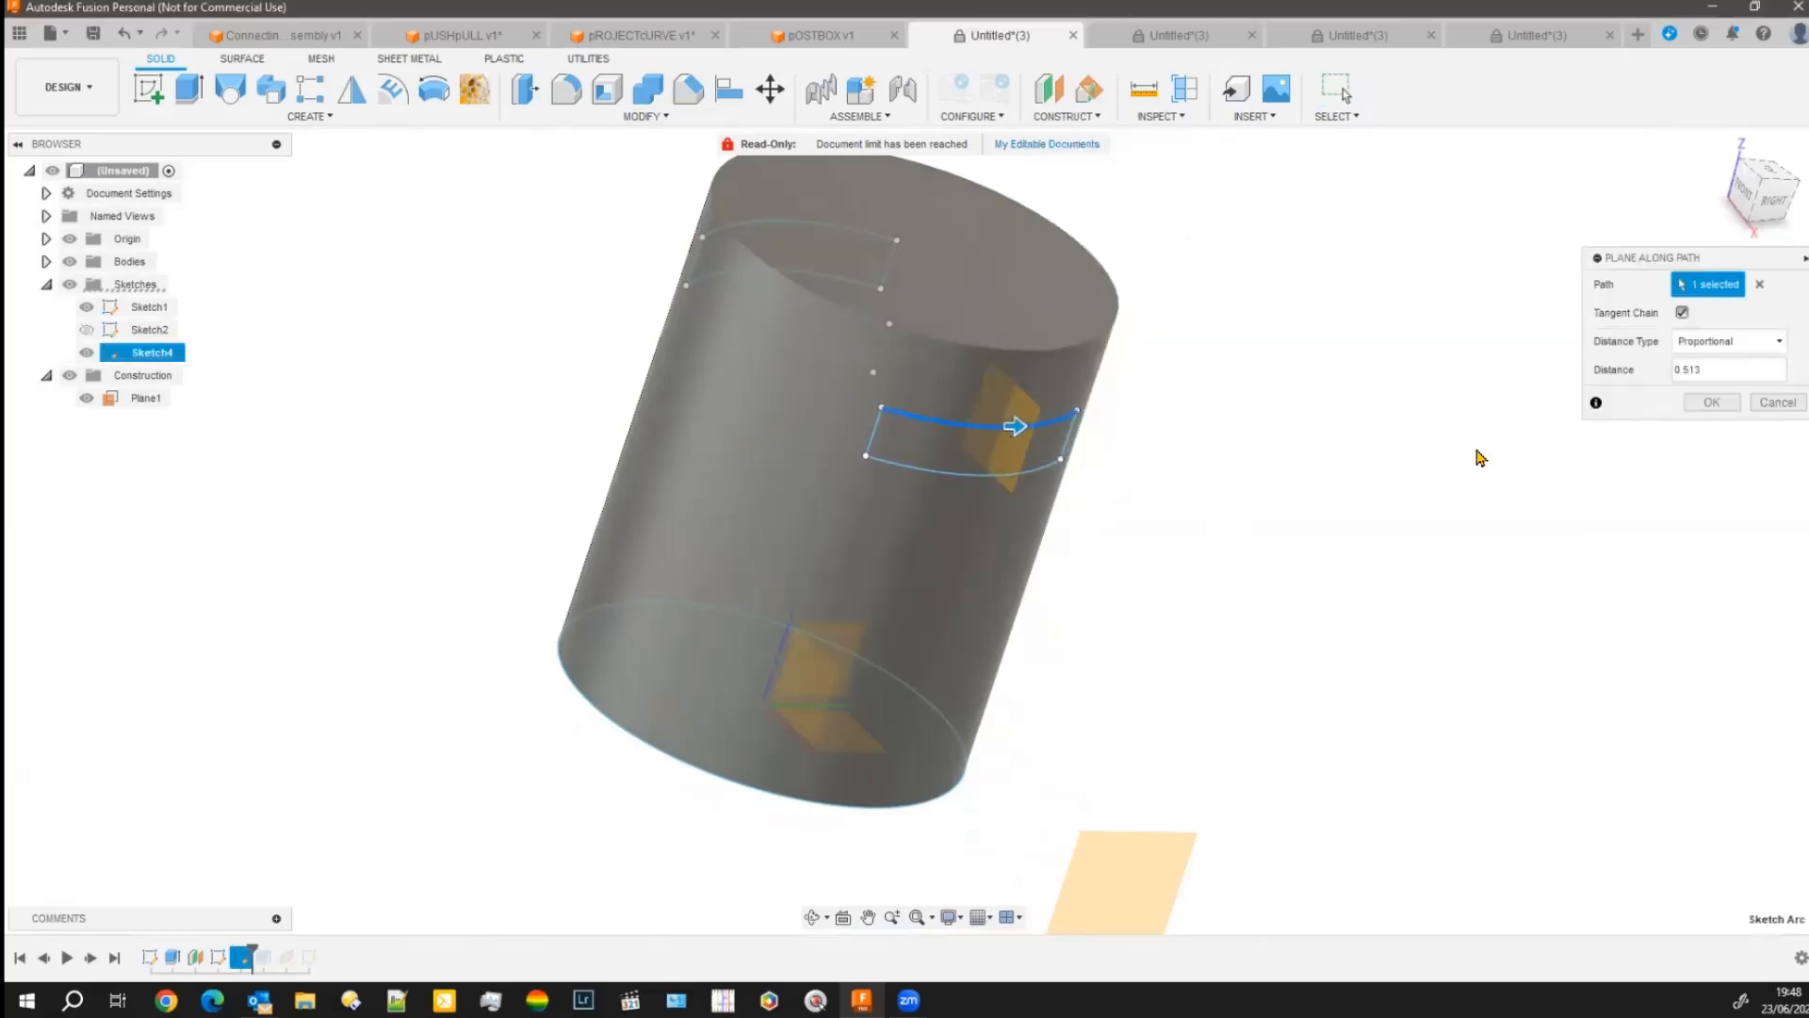
click(1711, 402)
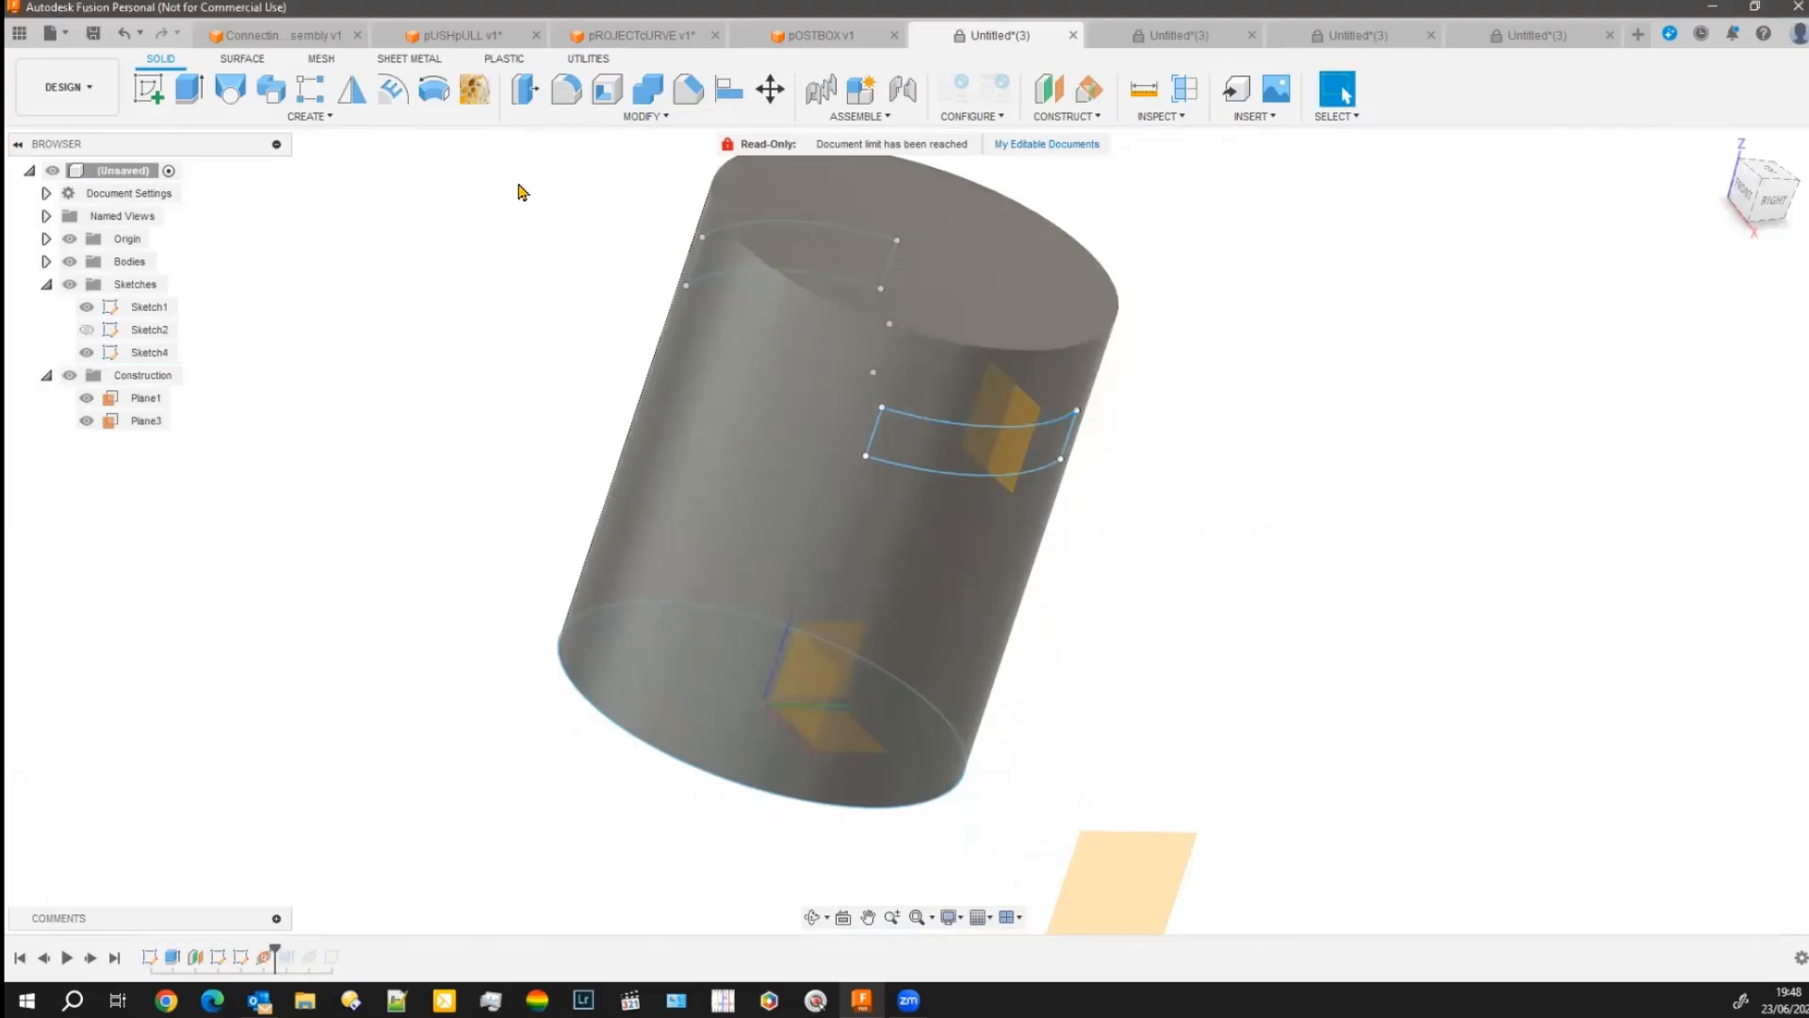
Sketch a circle about 2.5 mm in diameter on the new plane, centred on the outline's upper arc, and finish the sketch.
click(148, 88)
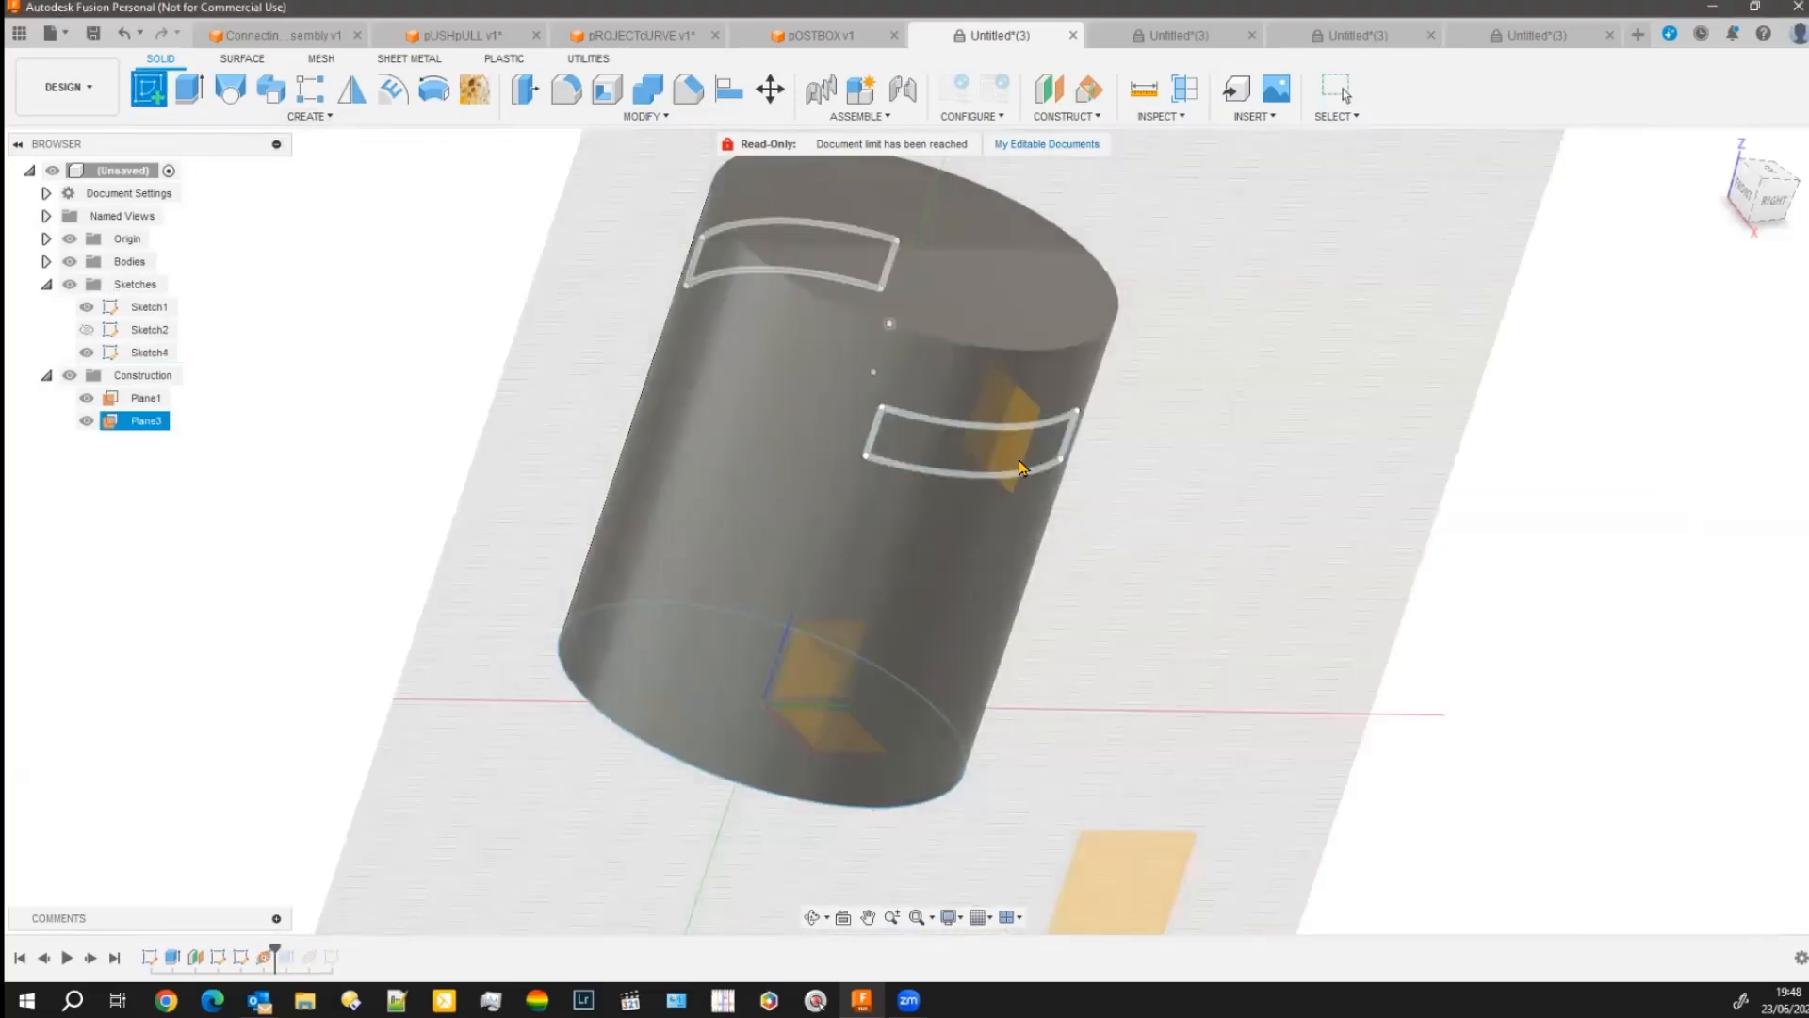
click(1014, 457)
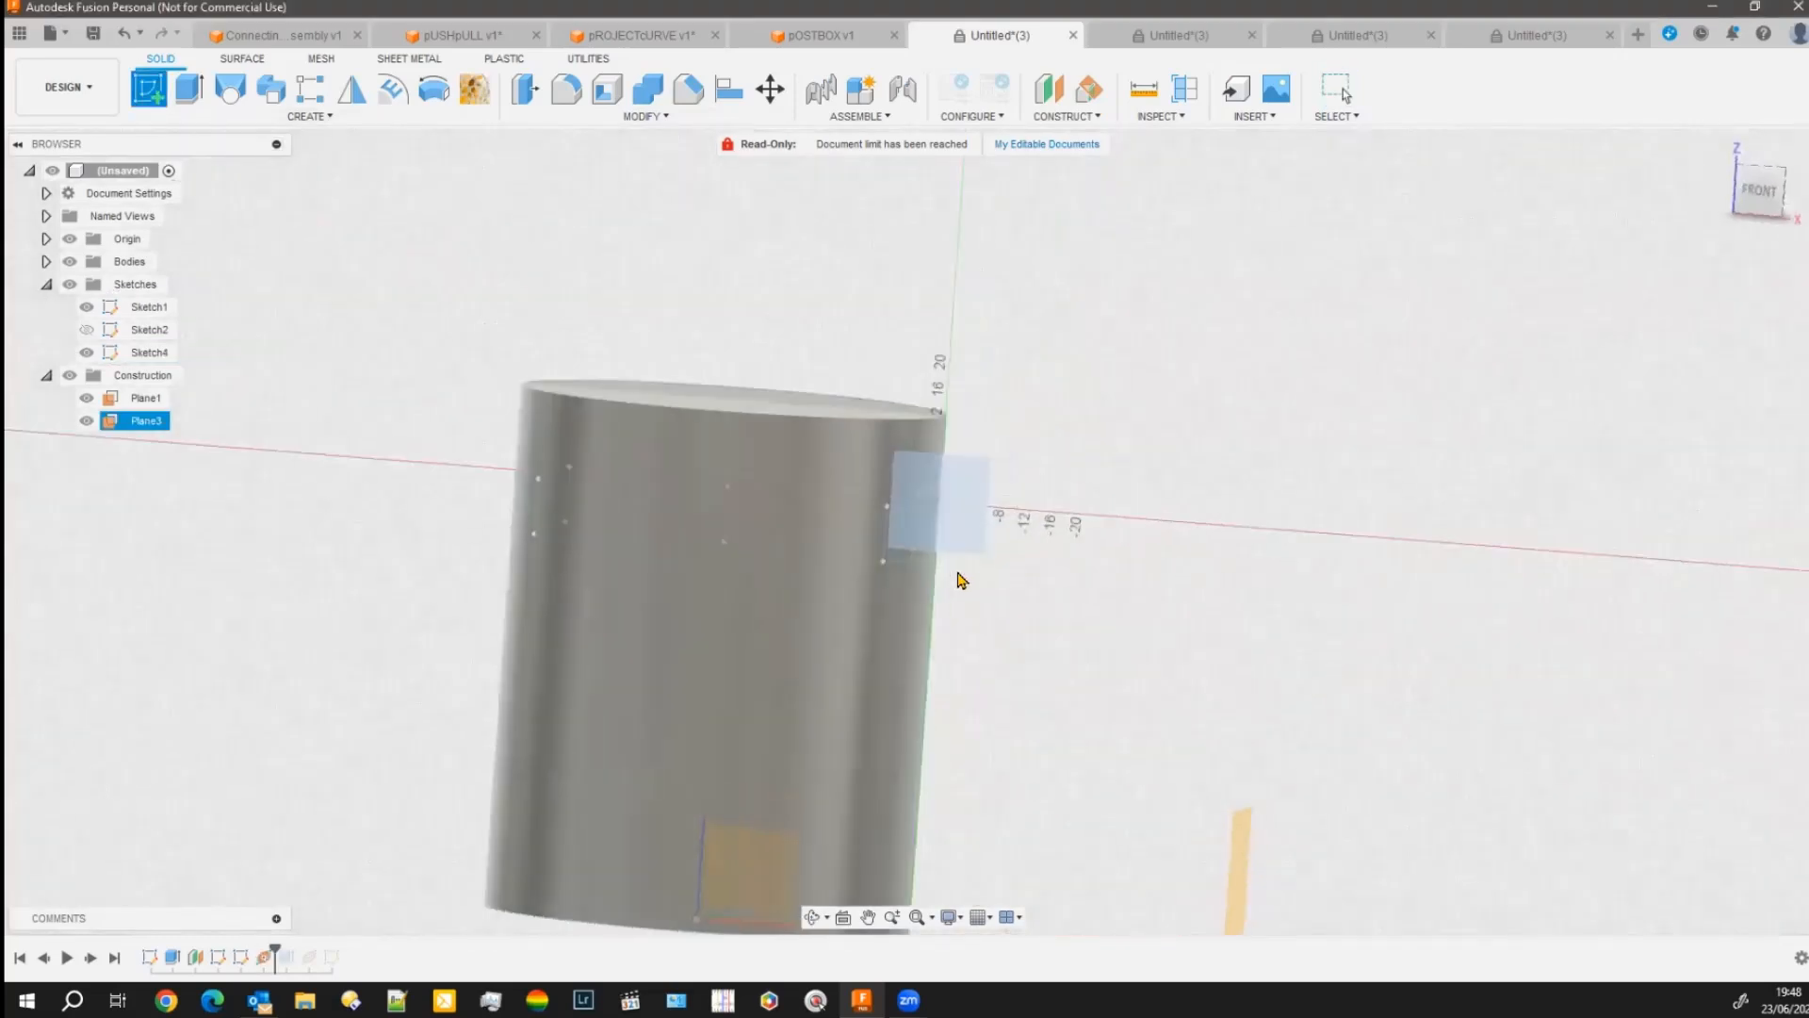
click(270, 89)
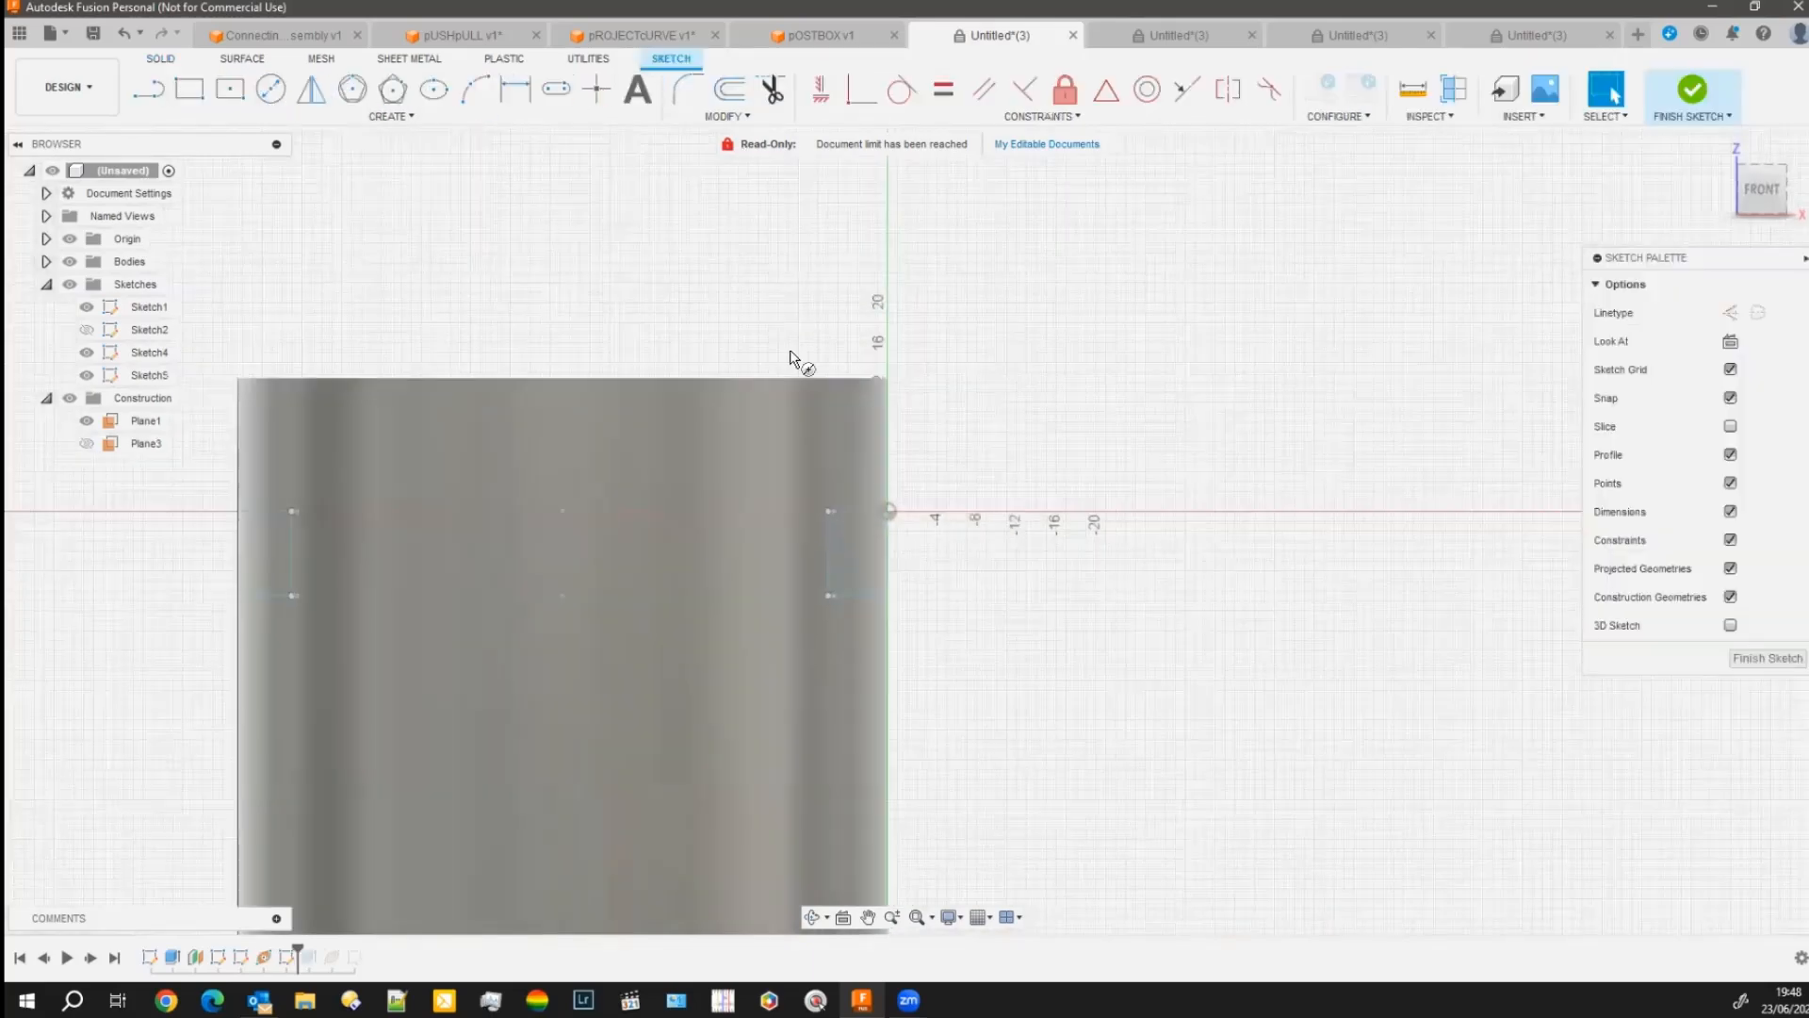
scroll(818, 454, up, 3)
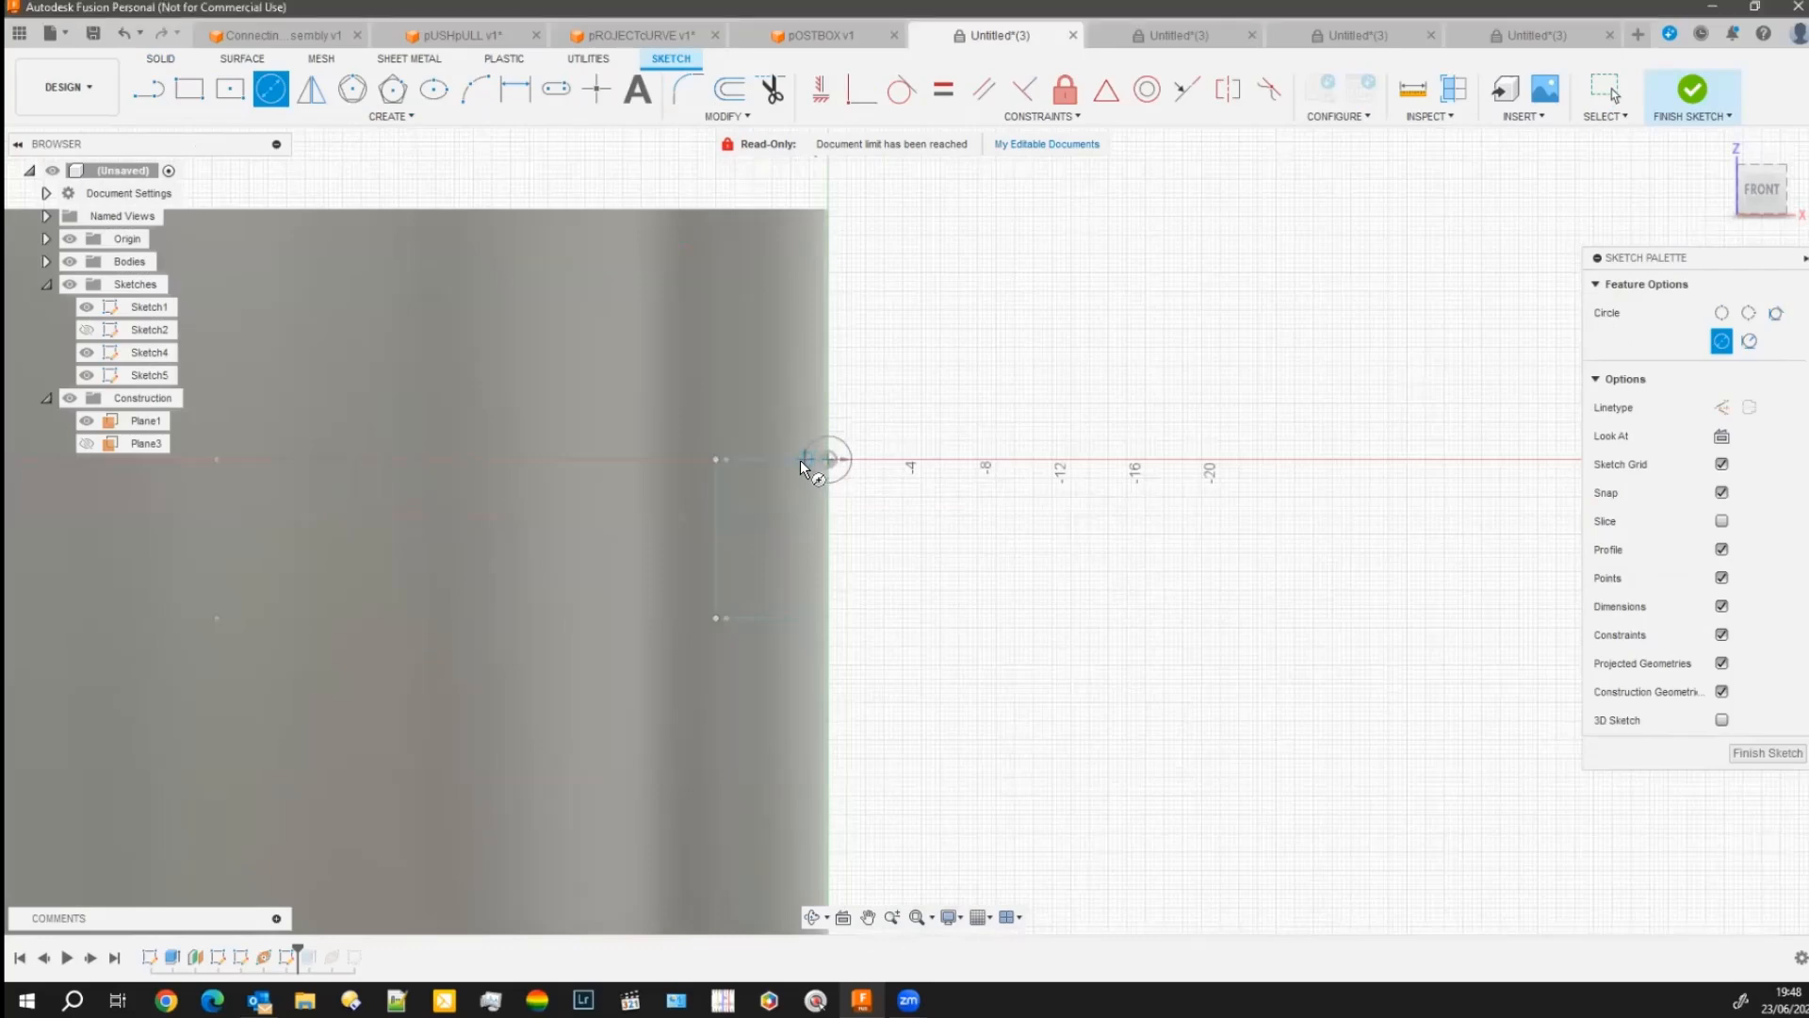
click(801, 461)
click(1767, 753)
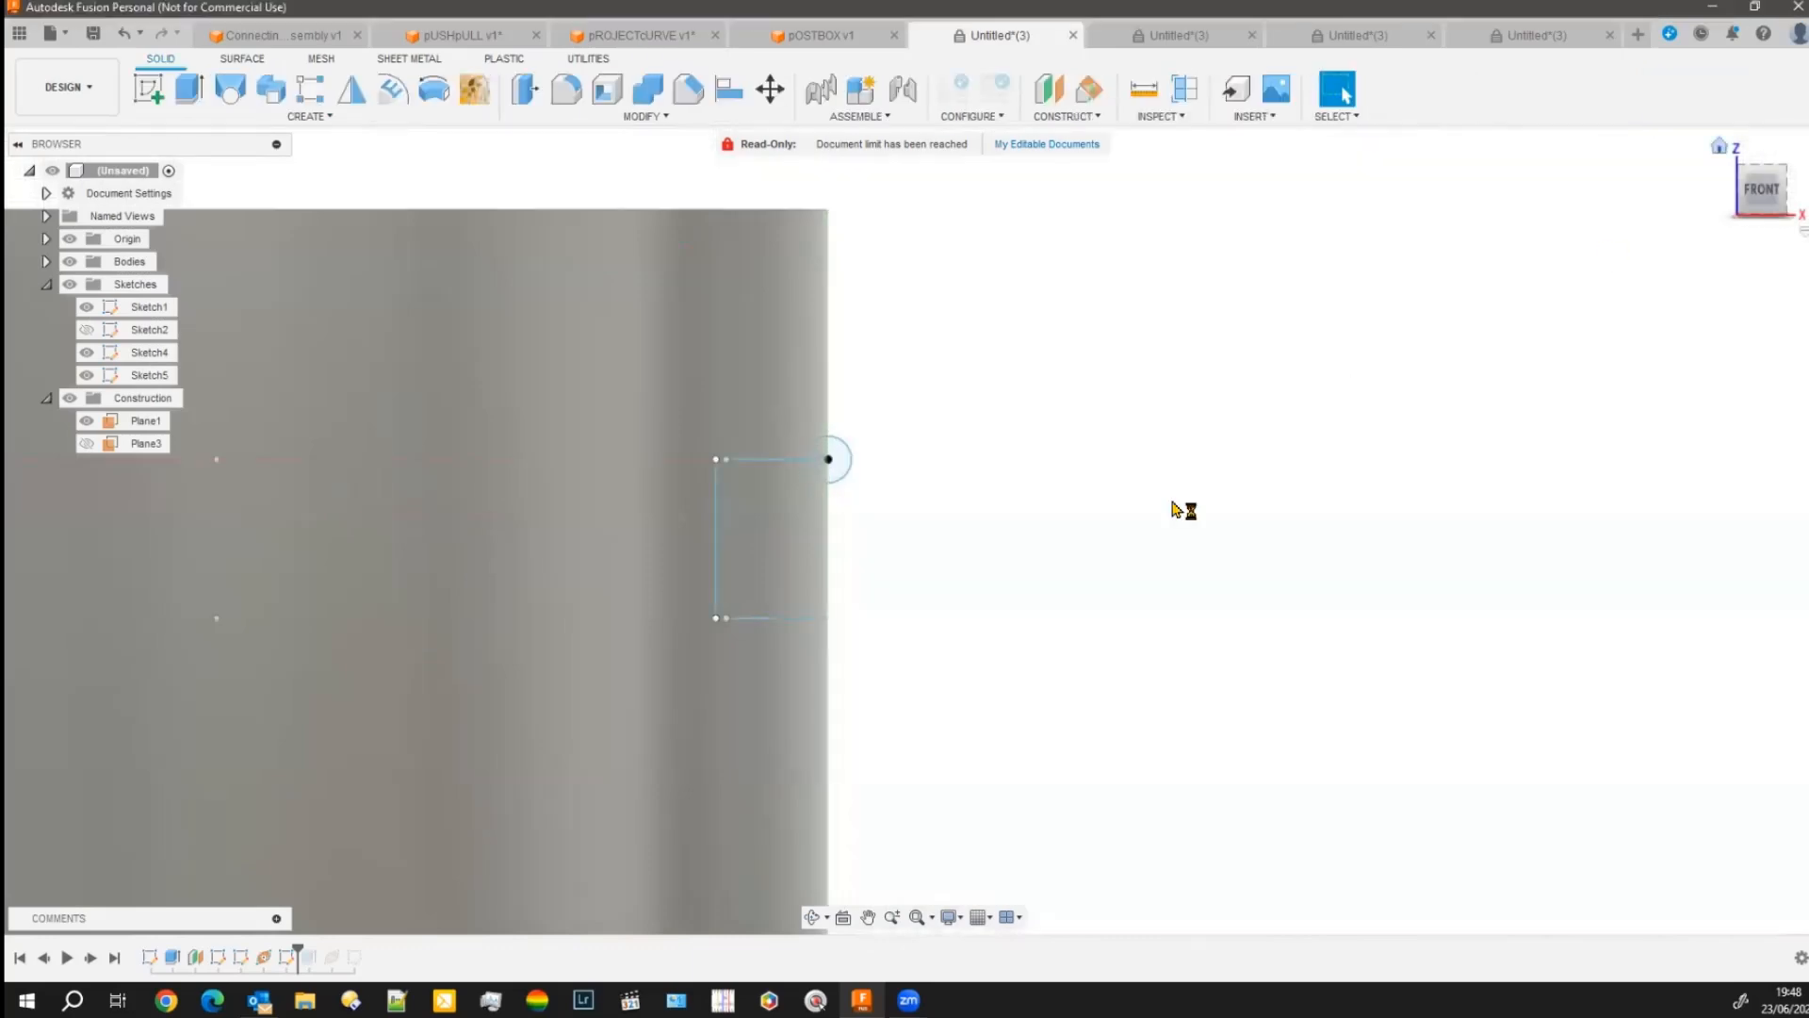
Start a Sweep of the small circle along the outline's upper arc, with the operation set to Join.
scroll(1017, 501, up, 6)
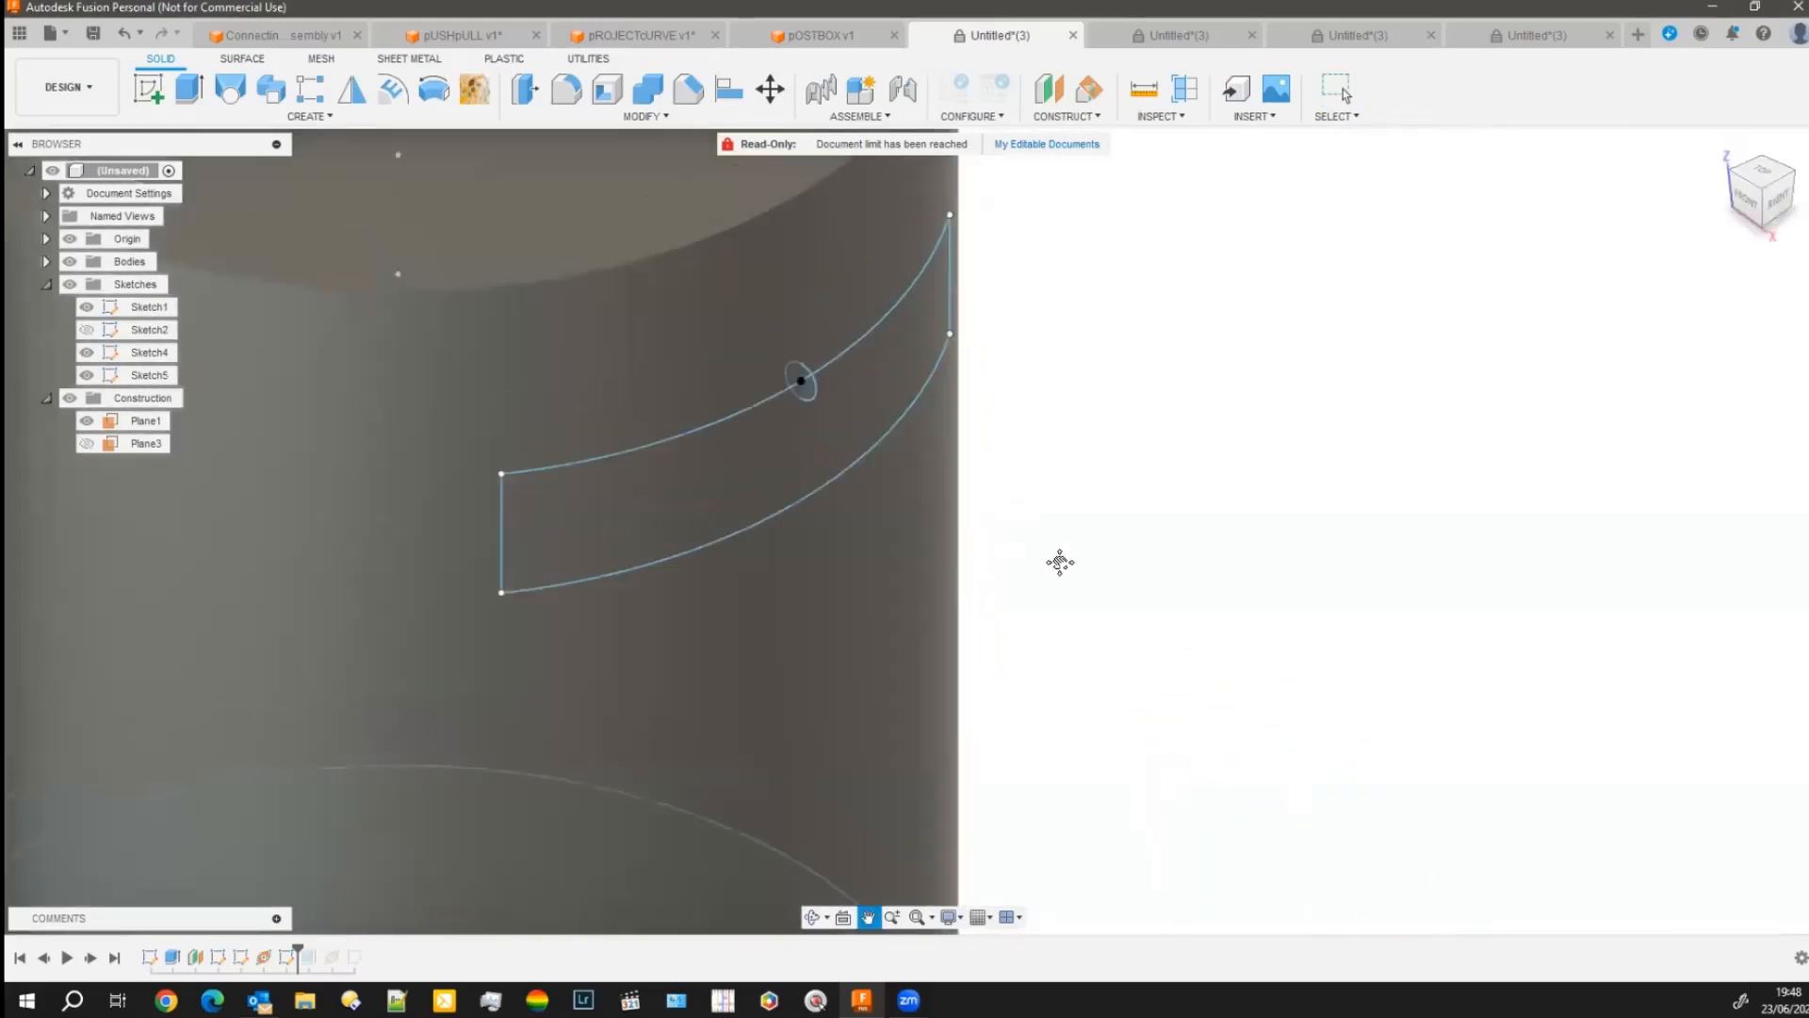
click(271, 91)
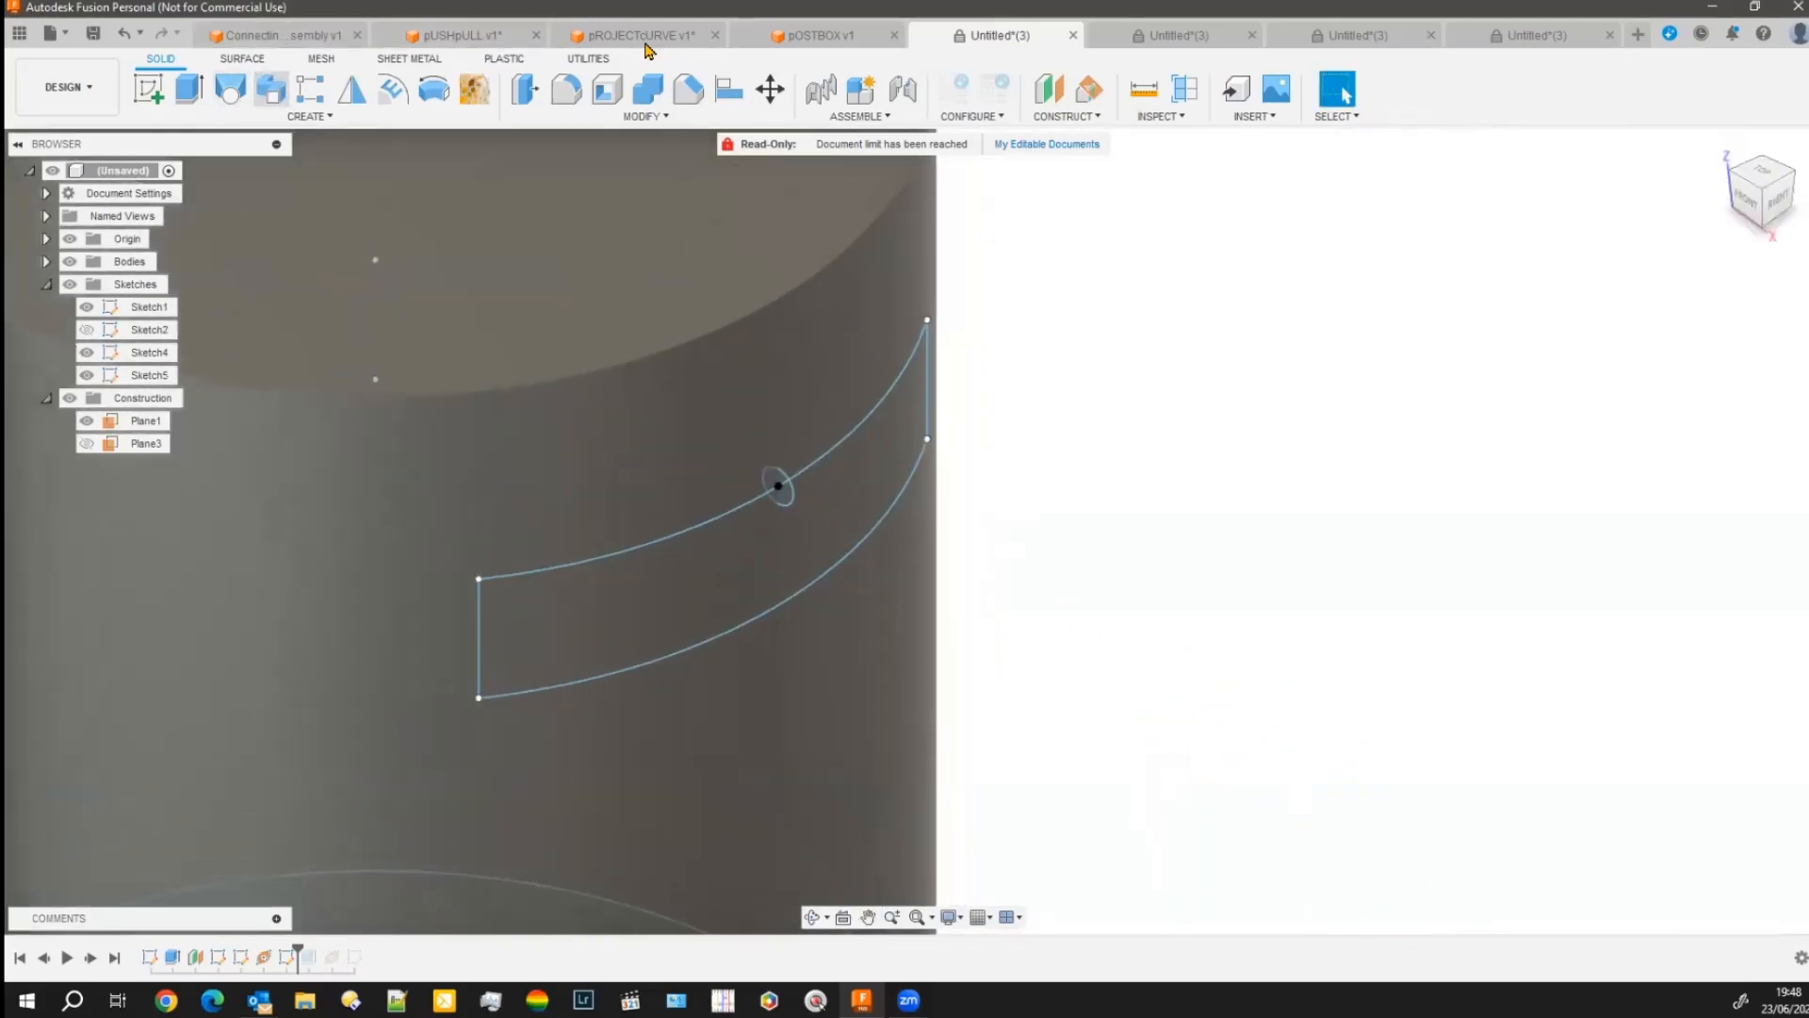
click(773, 487)
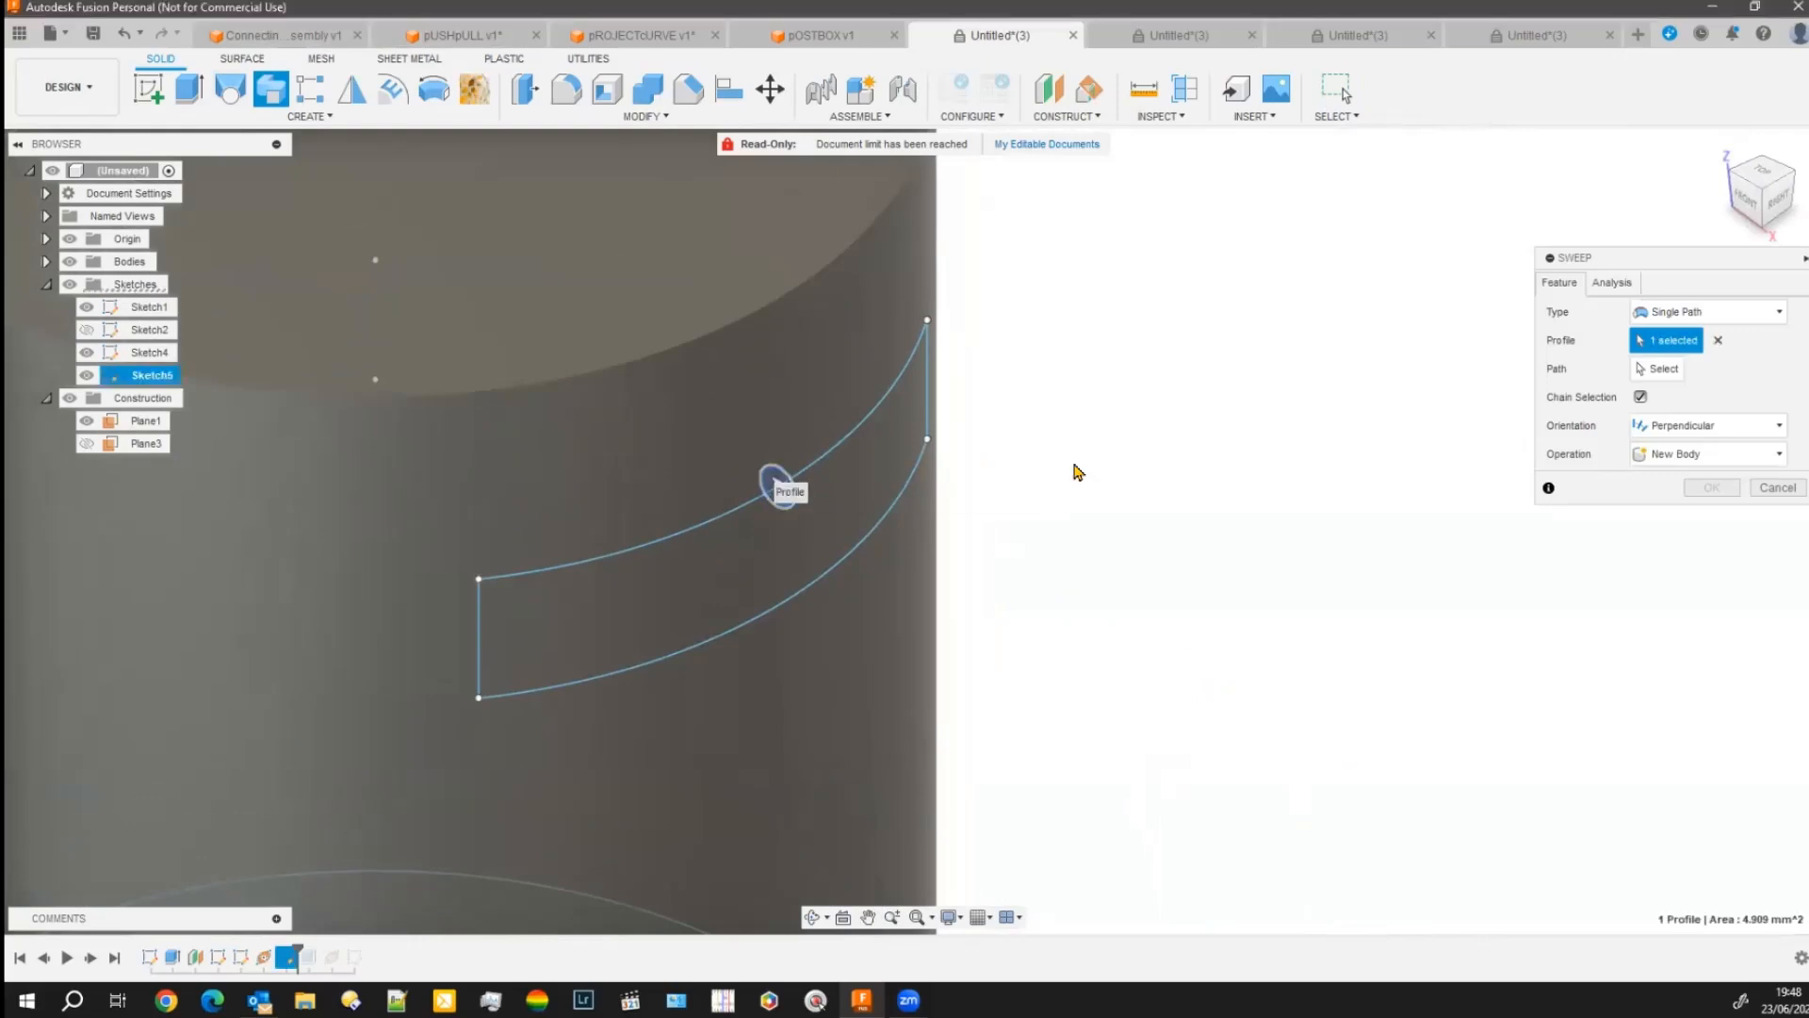
click(705, 534)
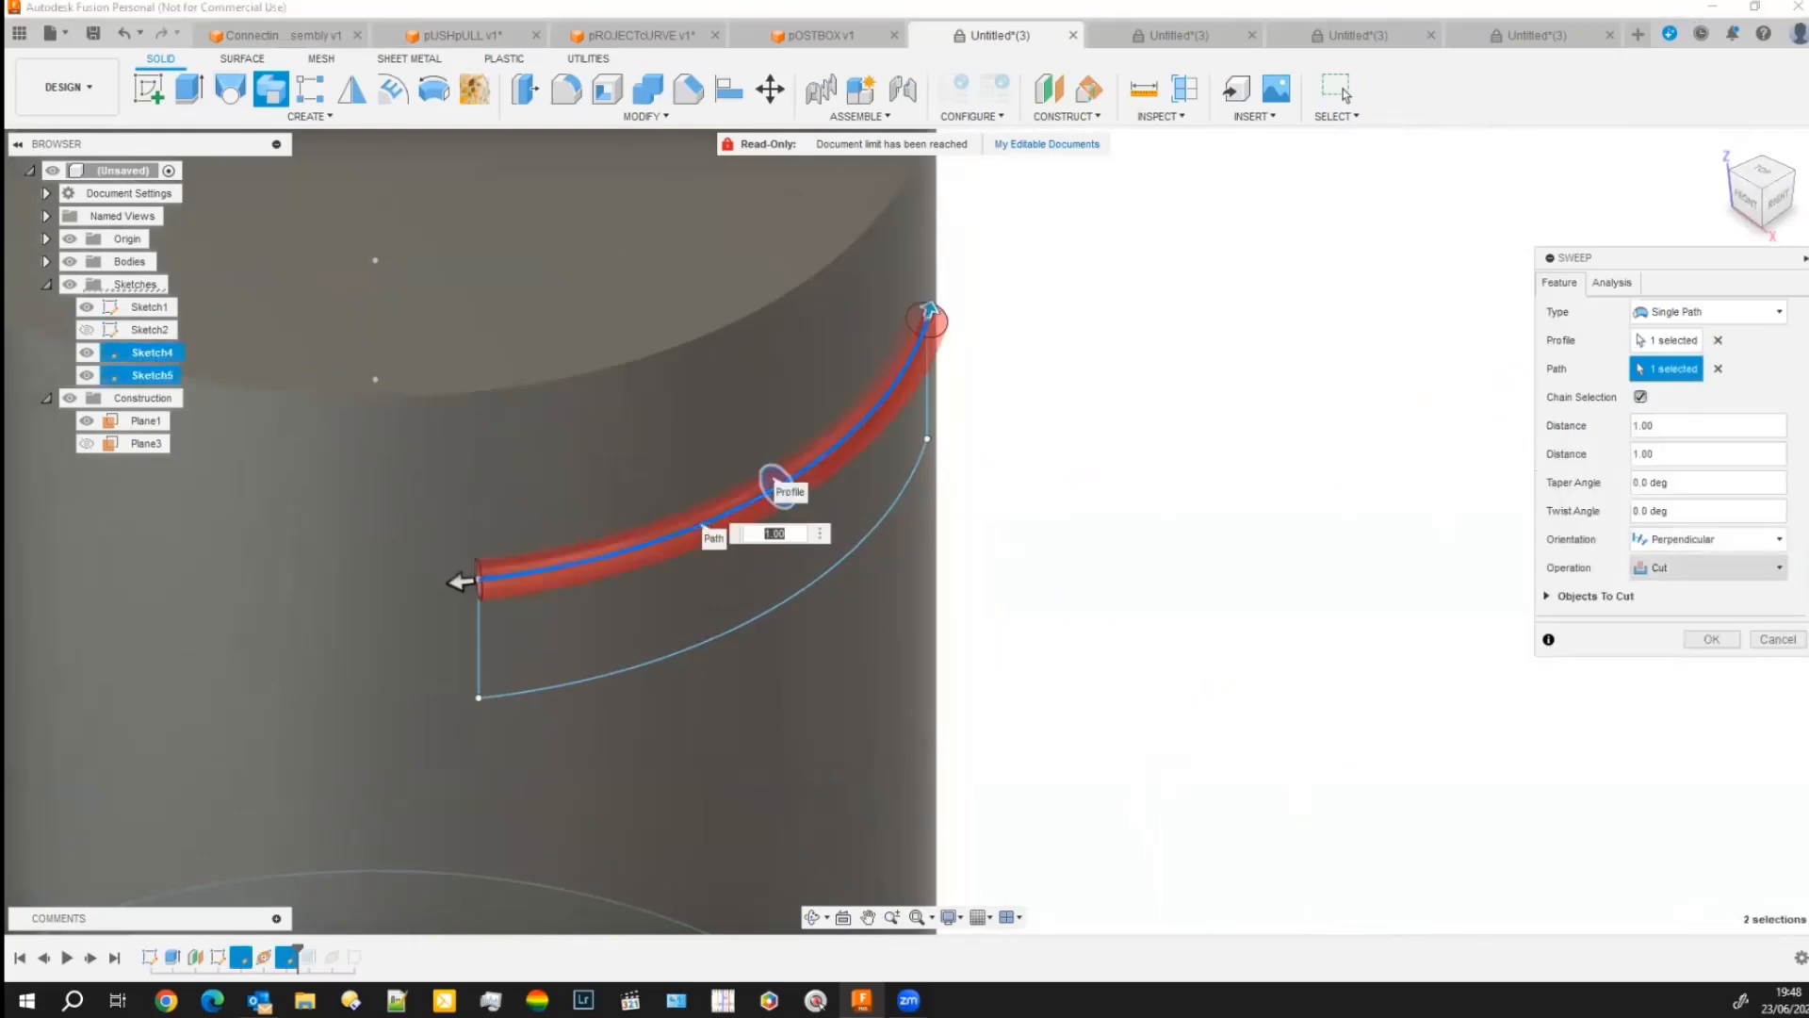
click(1710, 567)
click(1668, 588)
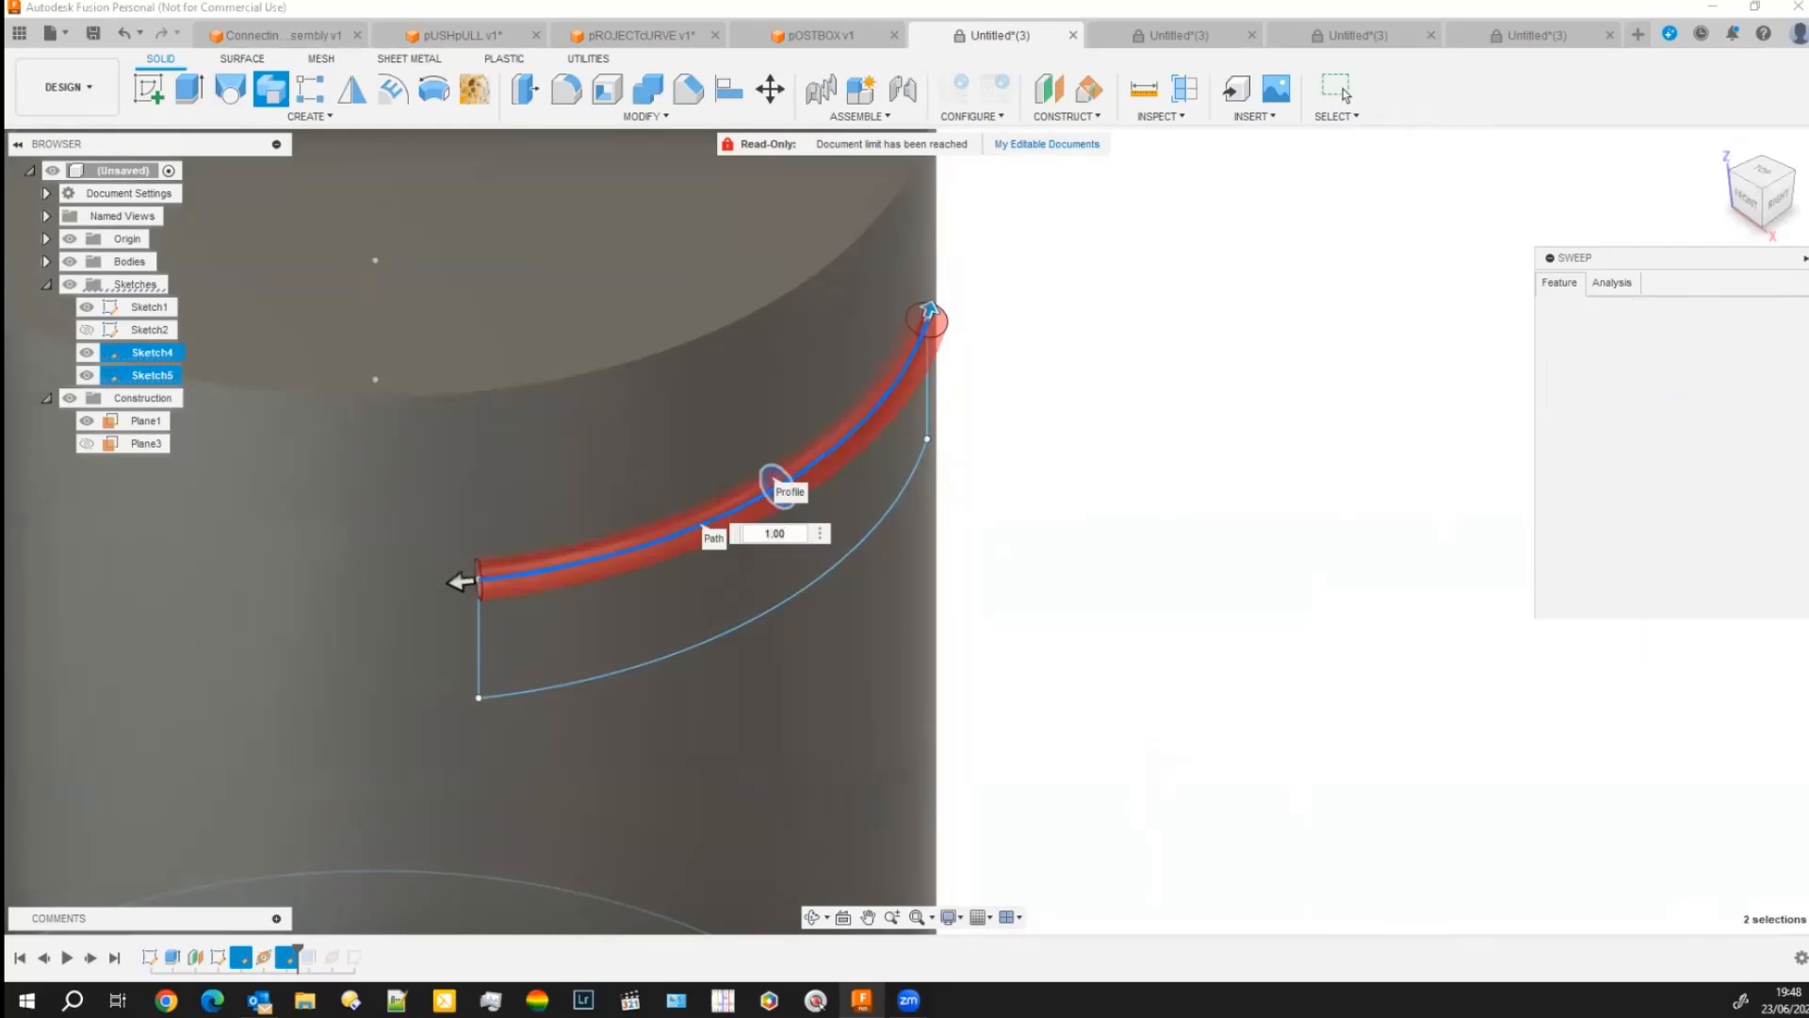
Add the outline's two short edges and lower arc to the sweep path, and complete the raised frame around the slot.
click(480, 639)
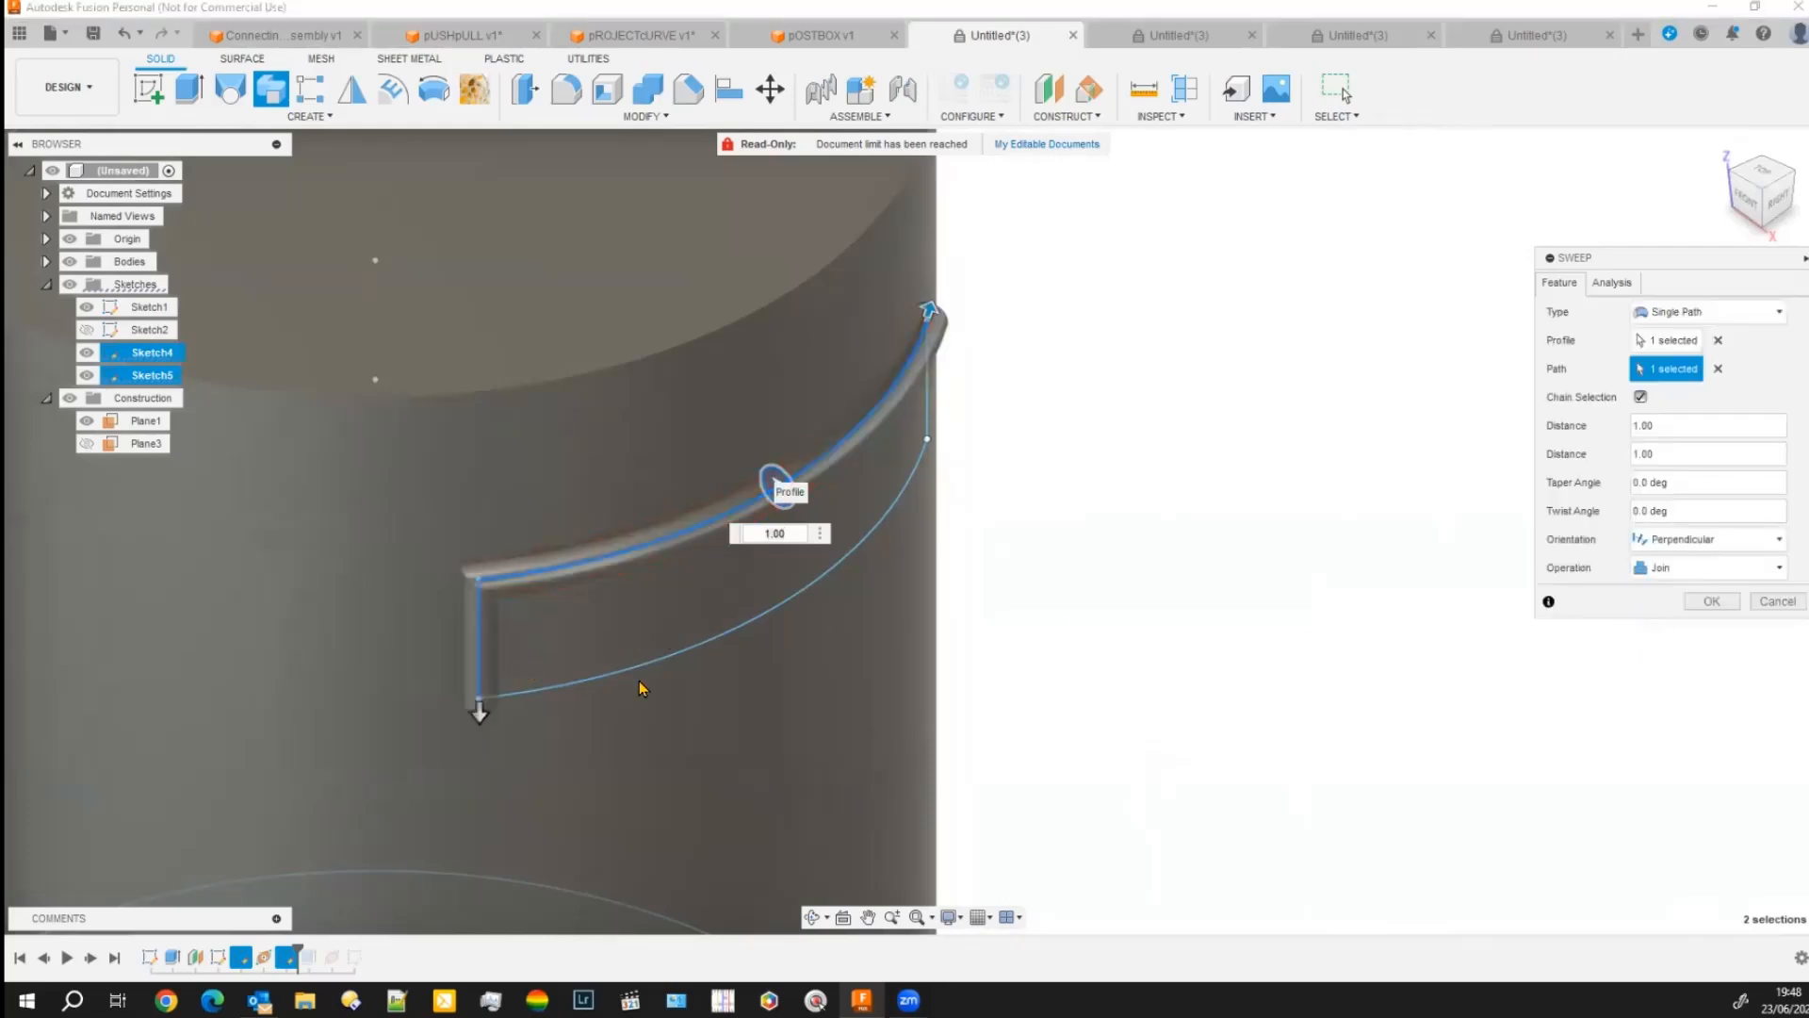
click(677, 661)
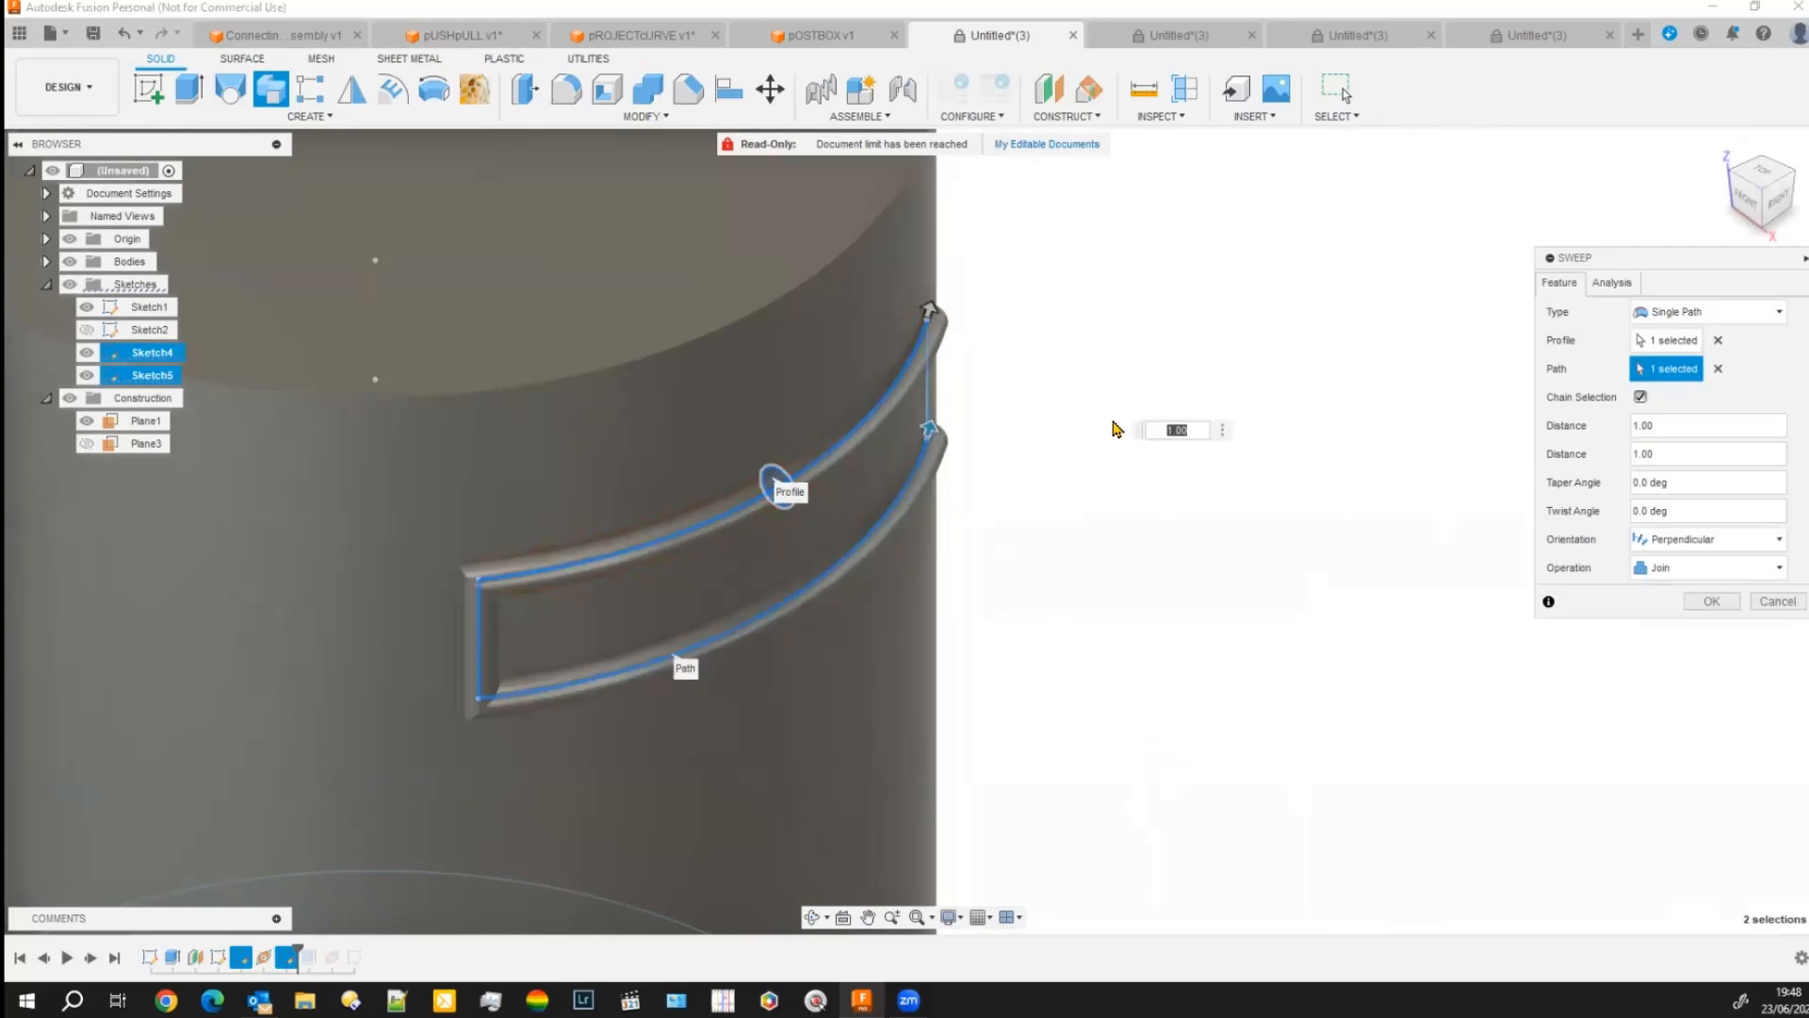
shift+middle_drag(1080, 464, 1048, 484)
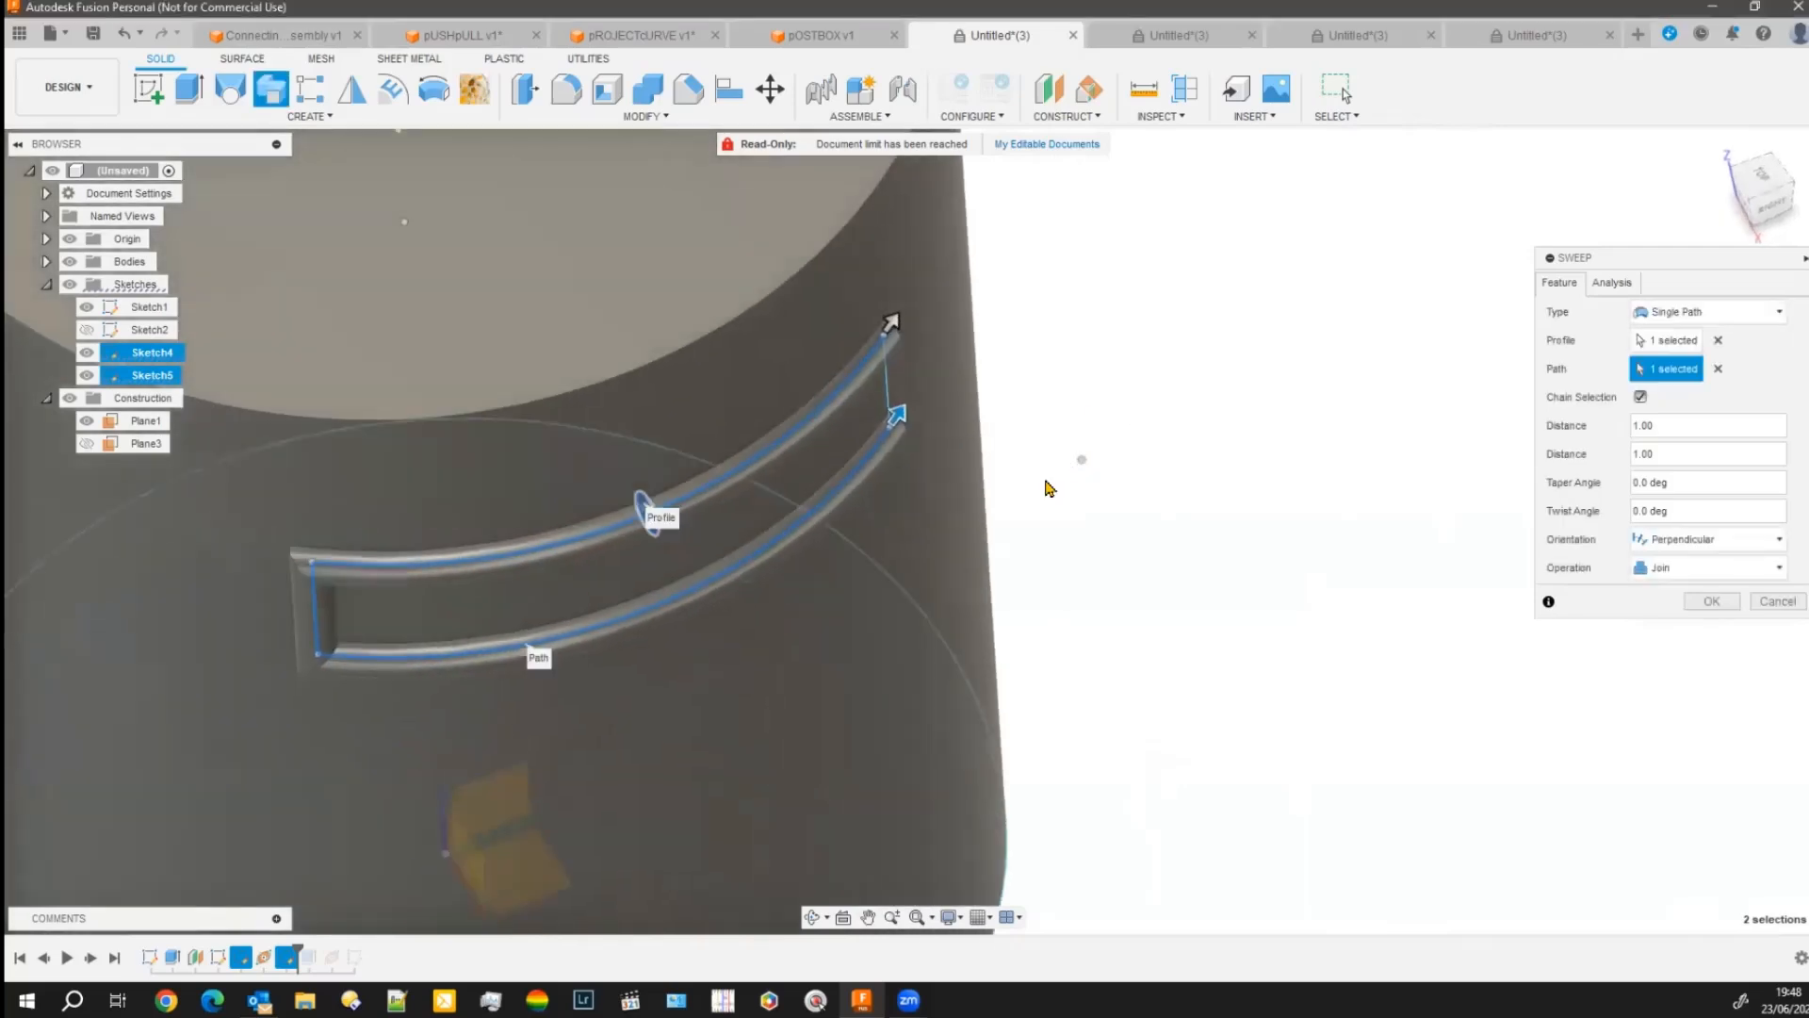
click(891, 401)
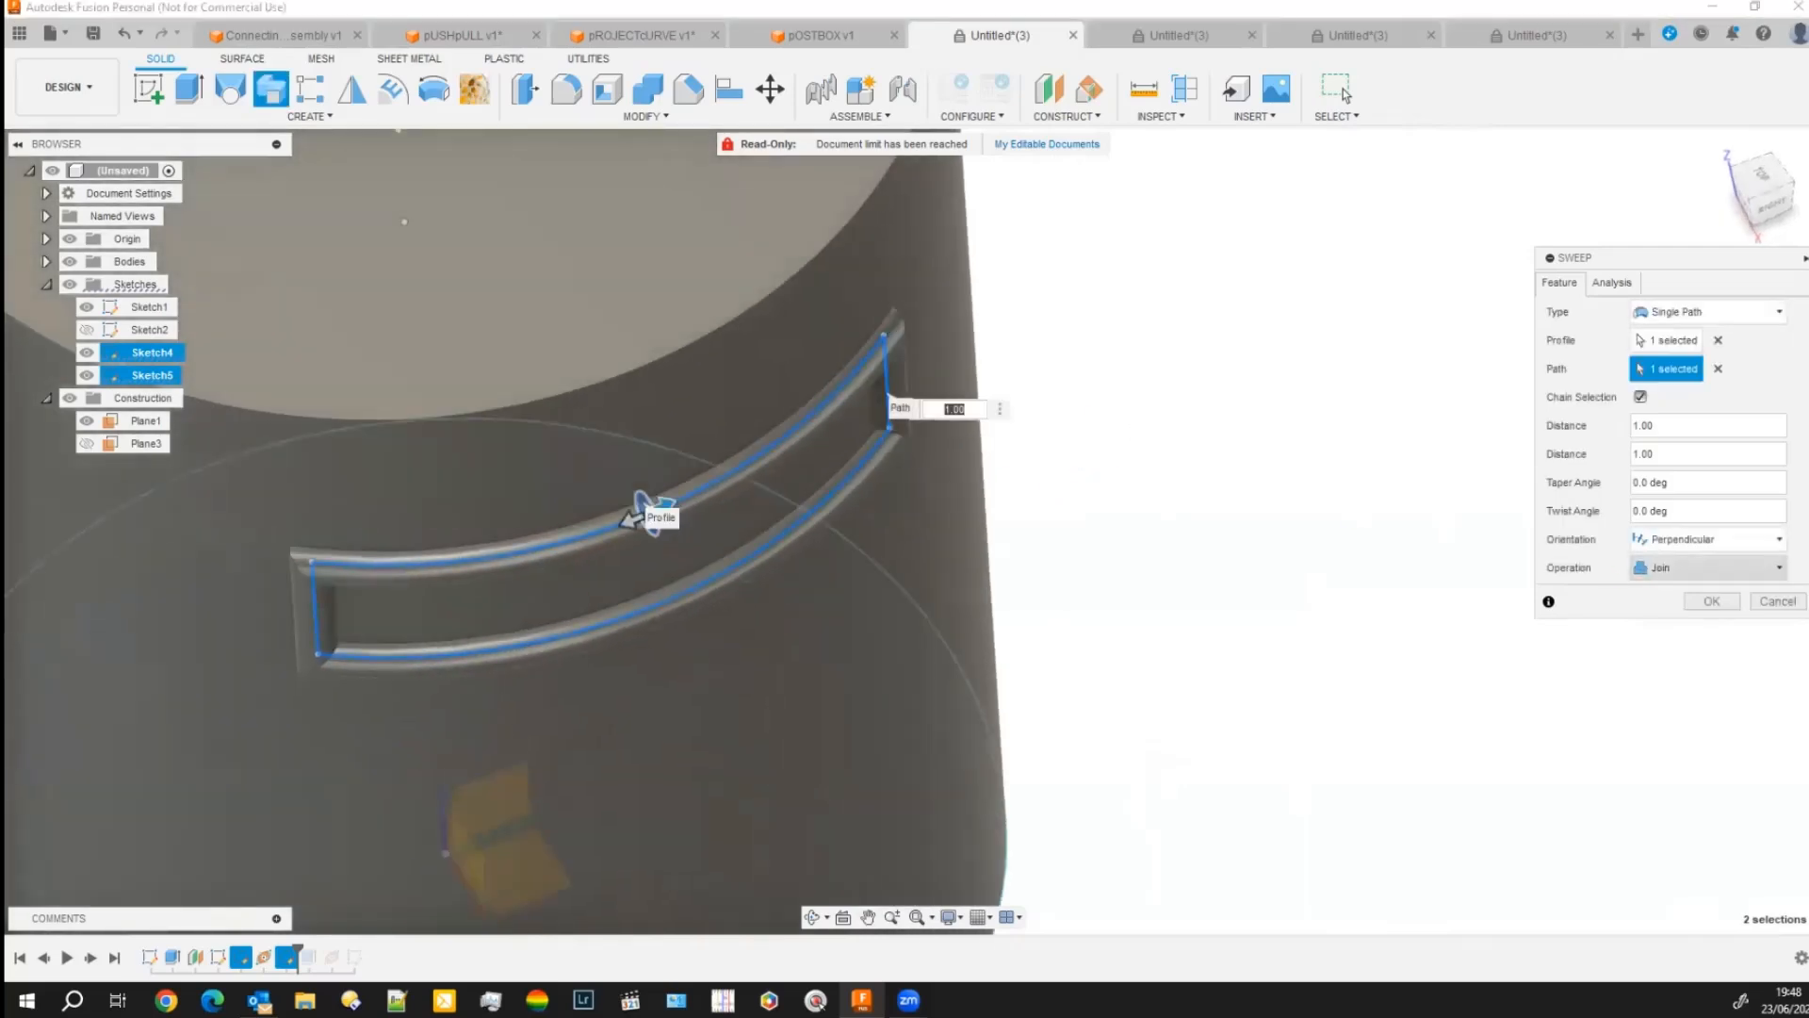
key(Return)
shift+middle_drag(1235, 726, 1228, 603)
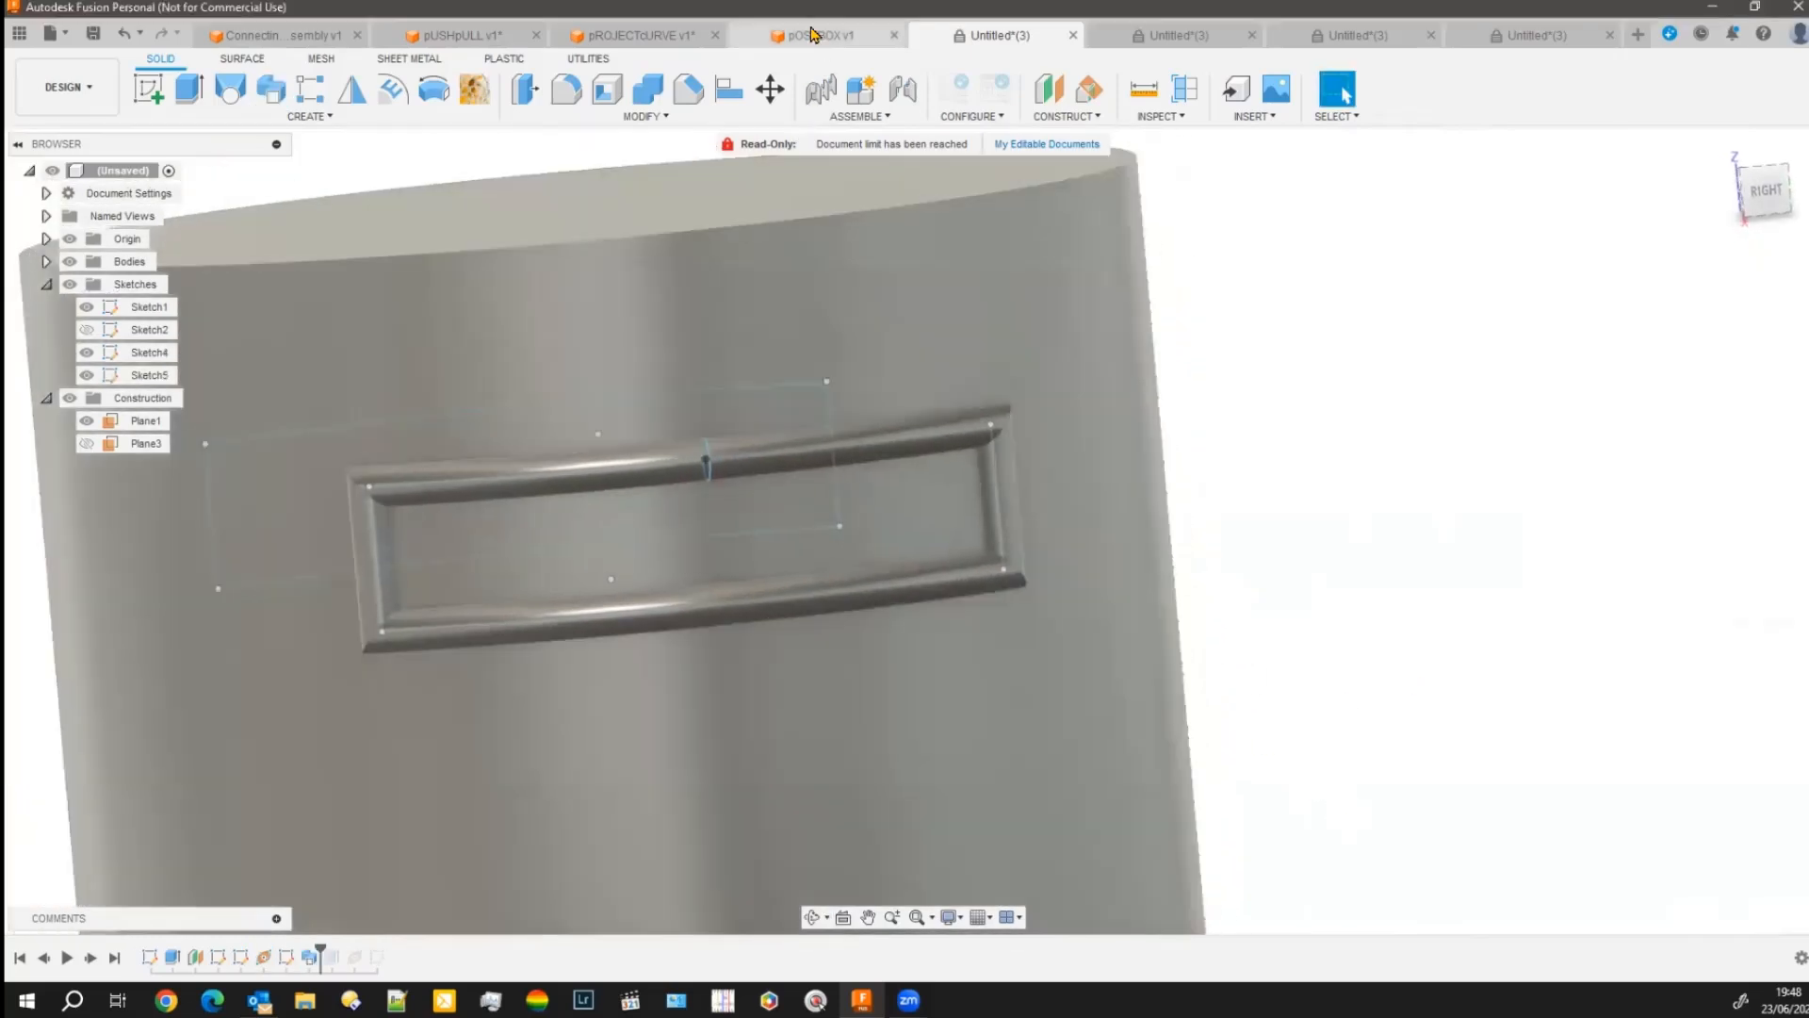
Compare the slot frame with the finished model in the pOSTBOX v1 document, and return to the cylinder design.
click(803, 38)
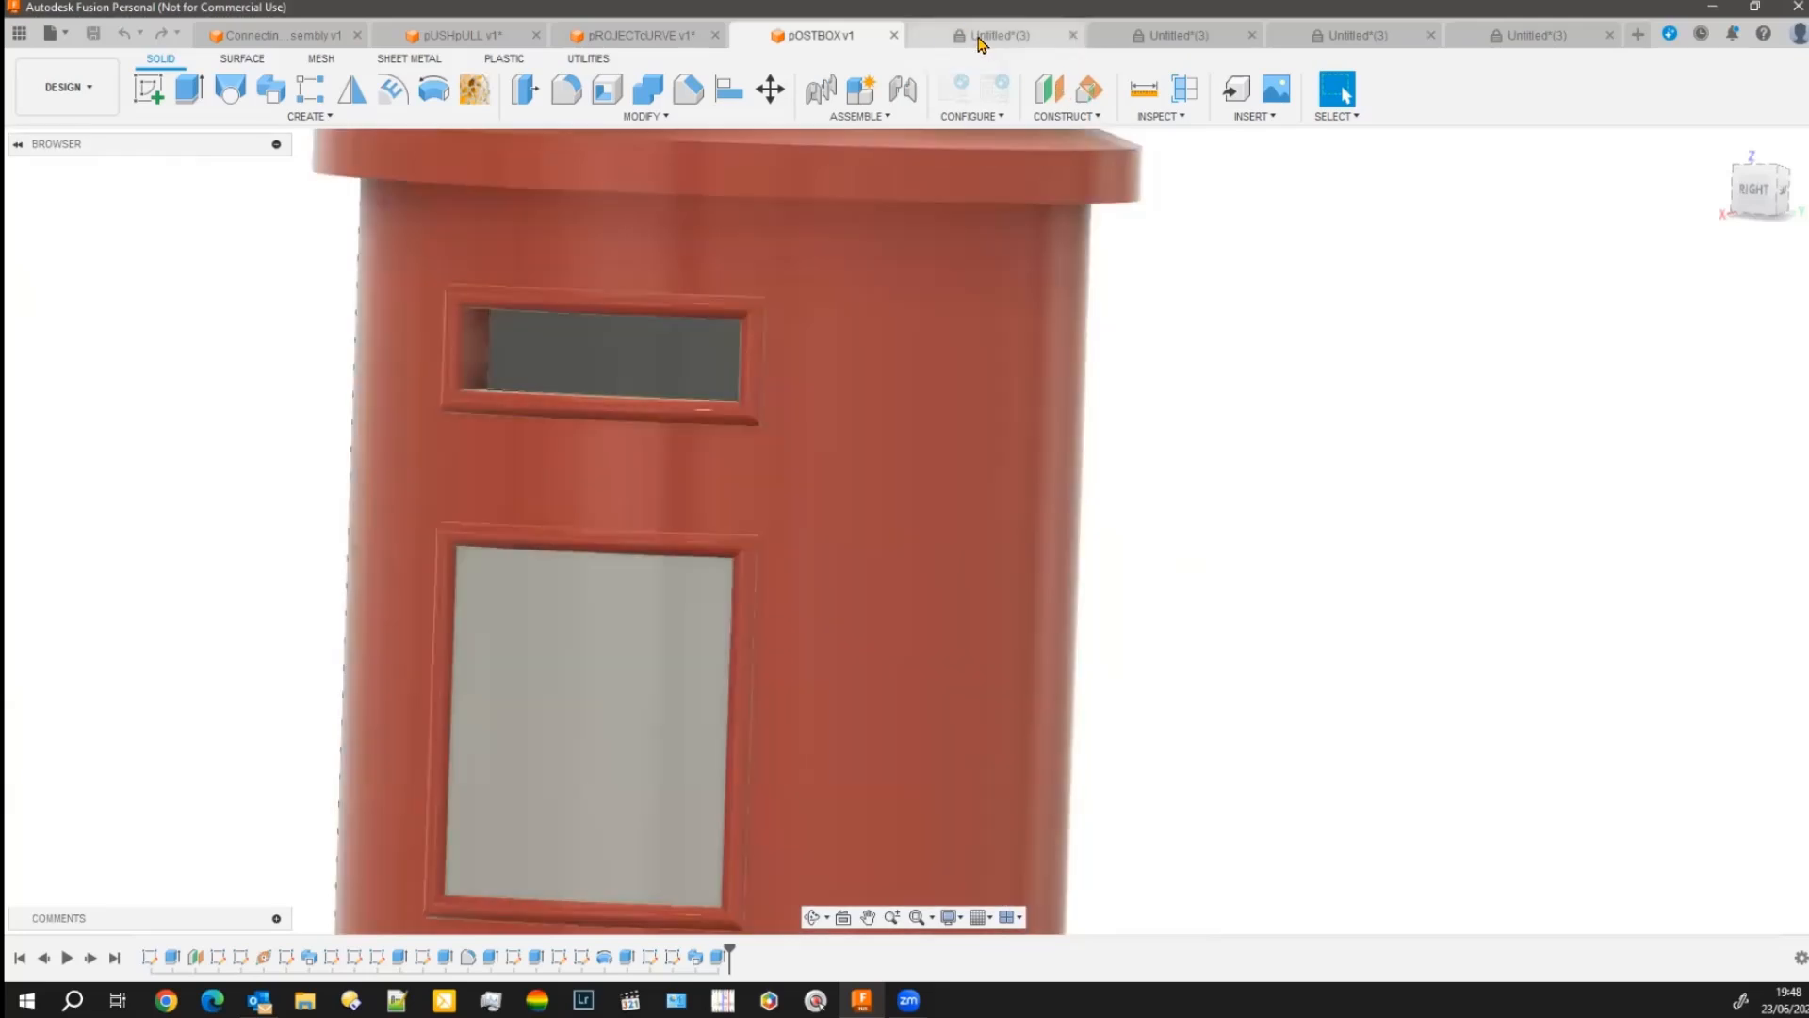
click(991, 35)
middle_drag(1375, 543, 1398, 473)
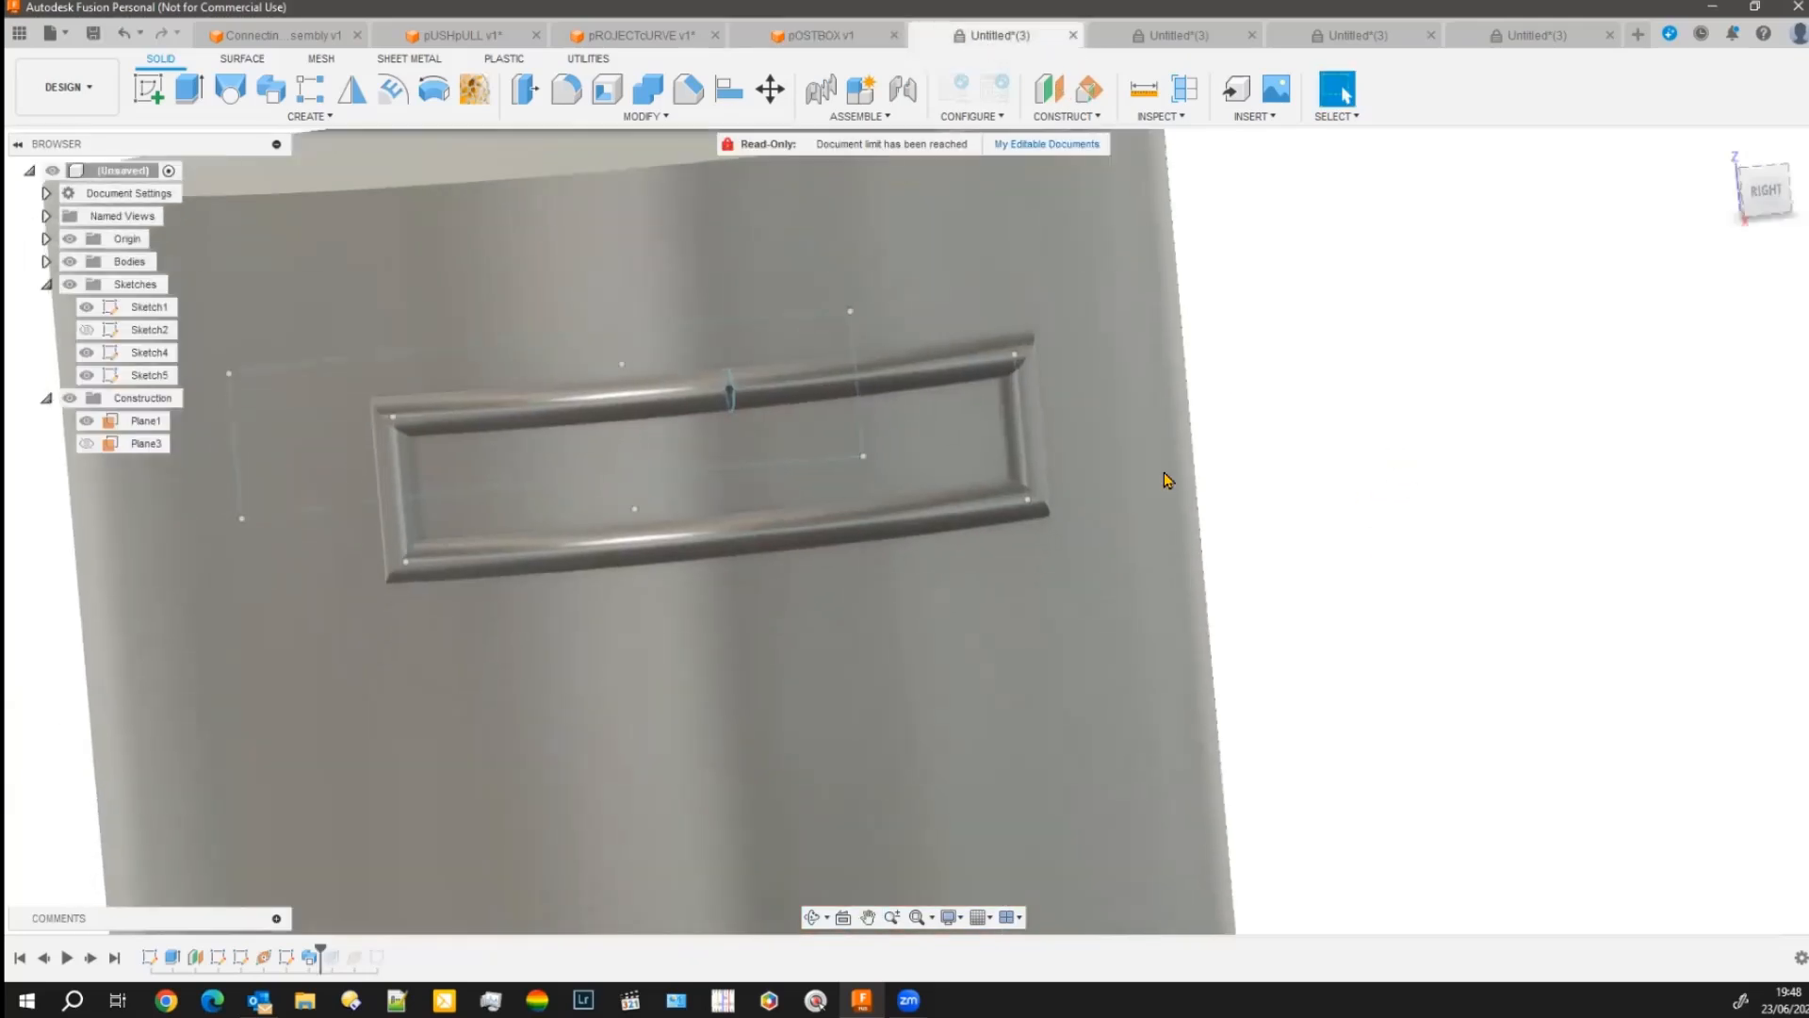
click(931, 471)
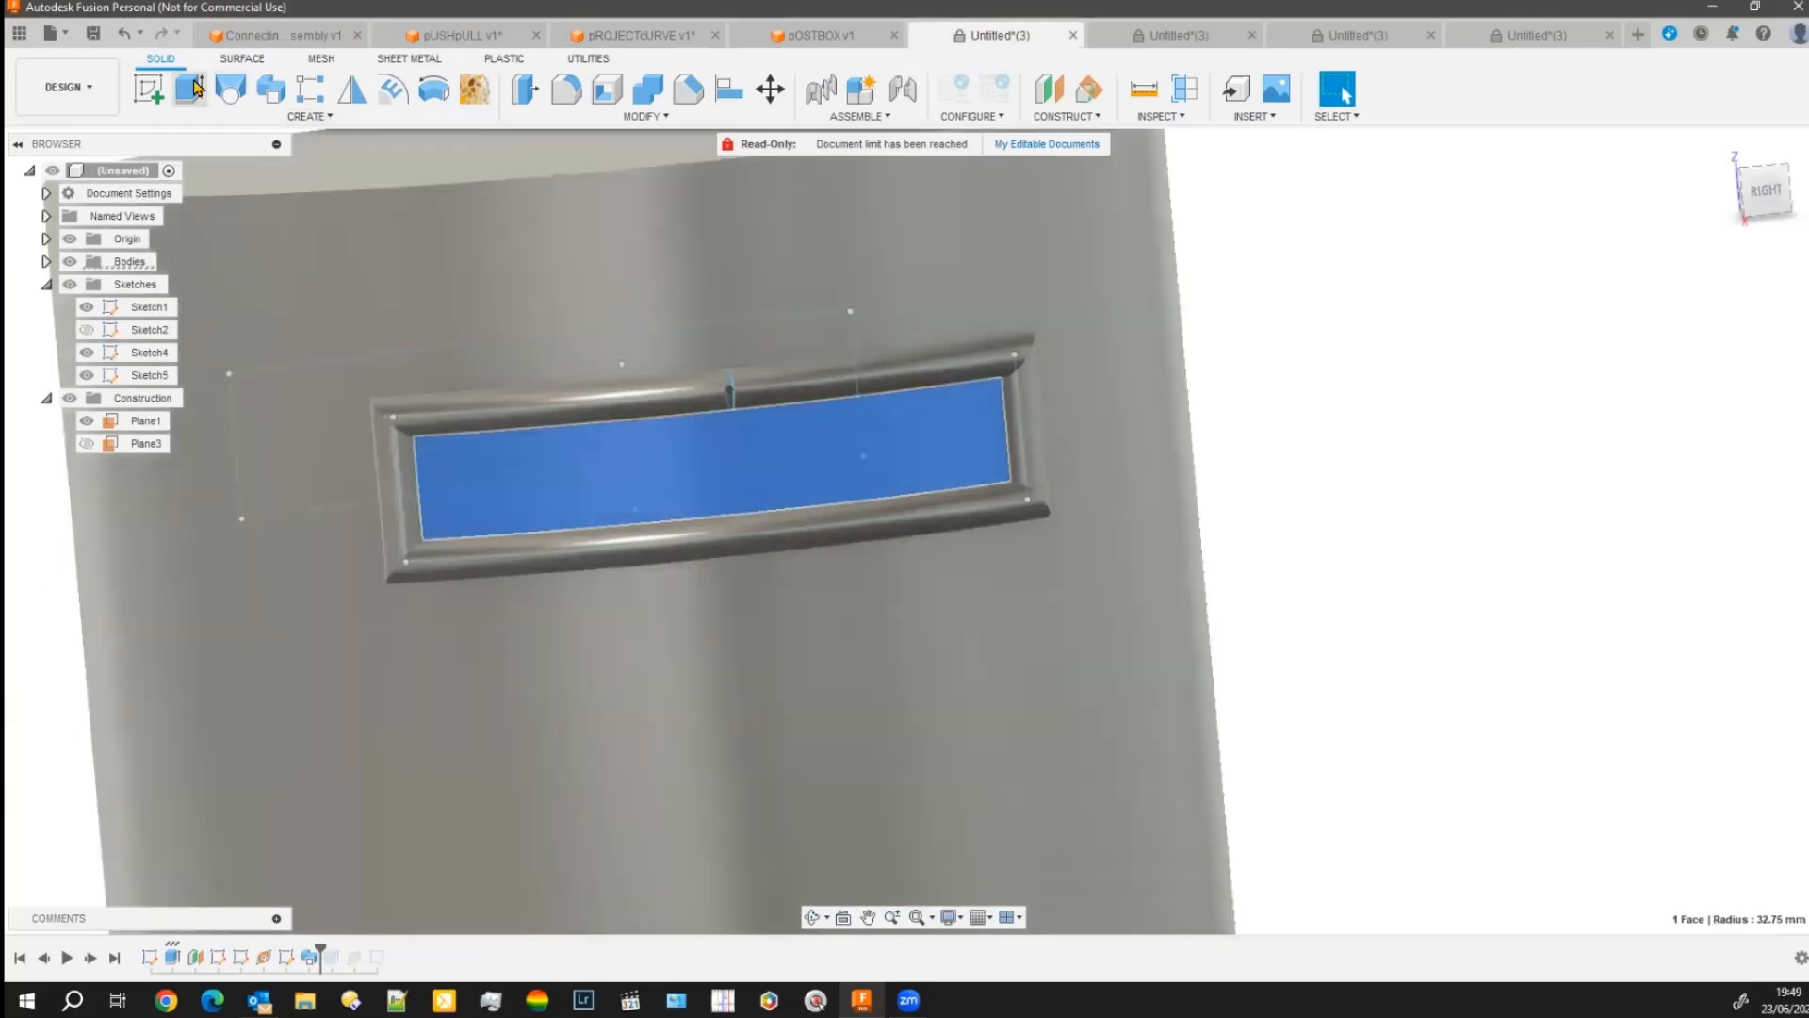
click(190, 90)
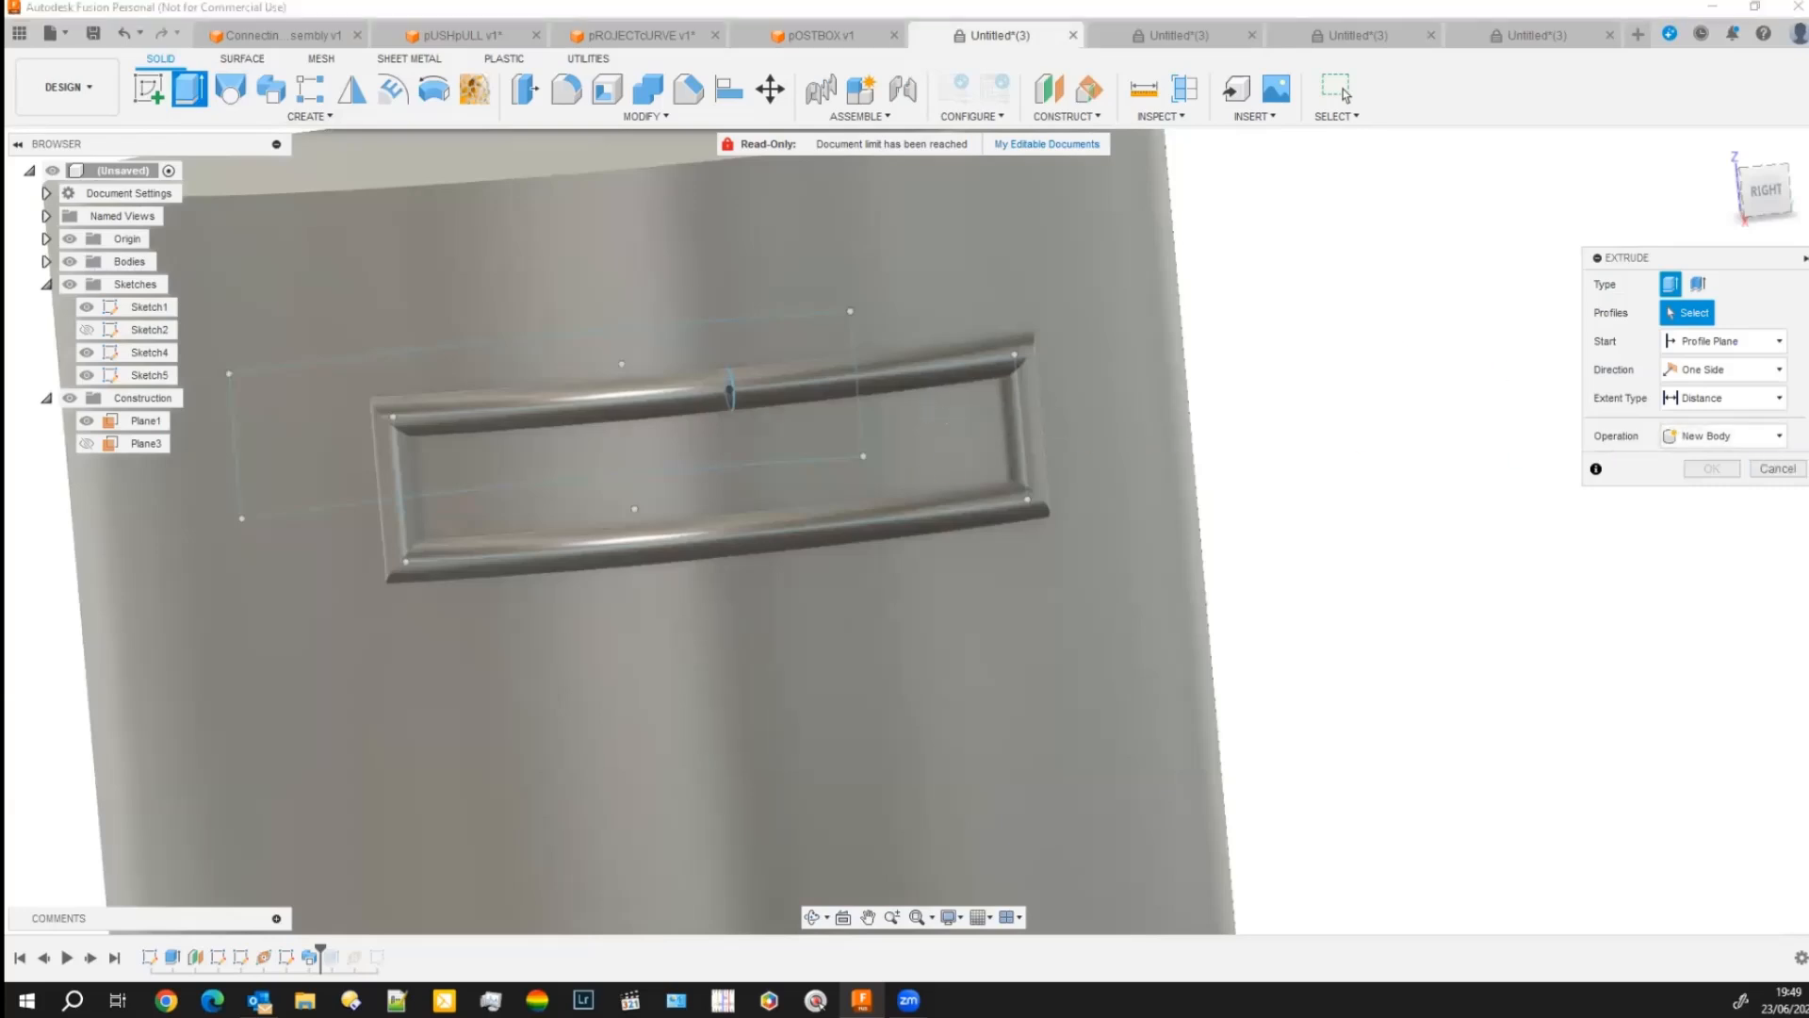
click(1777, 469)
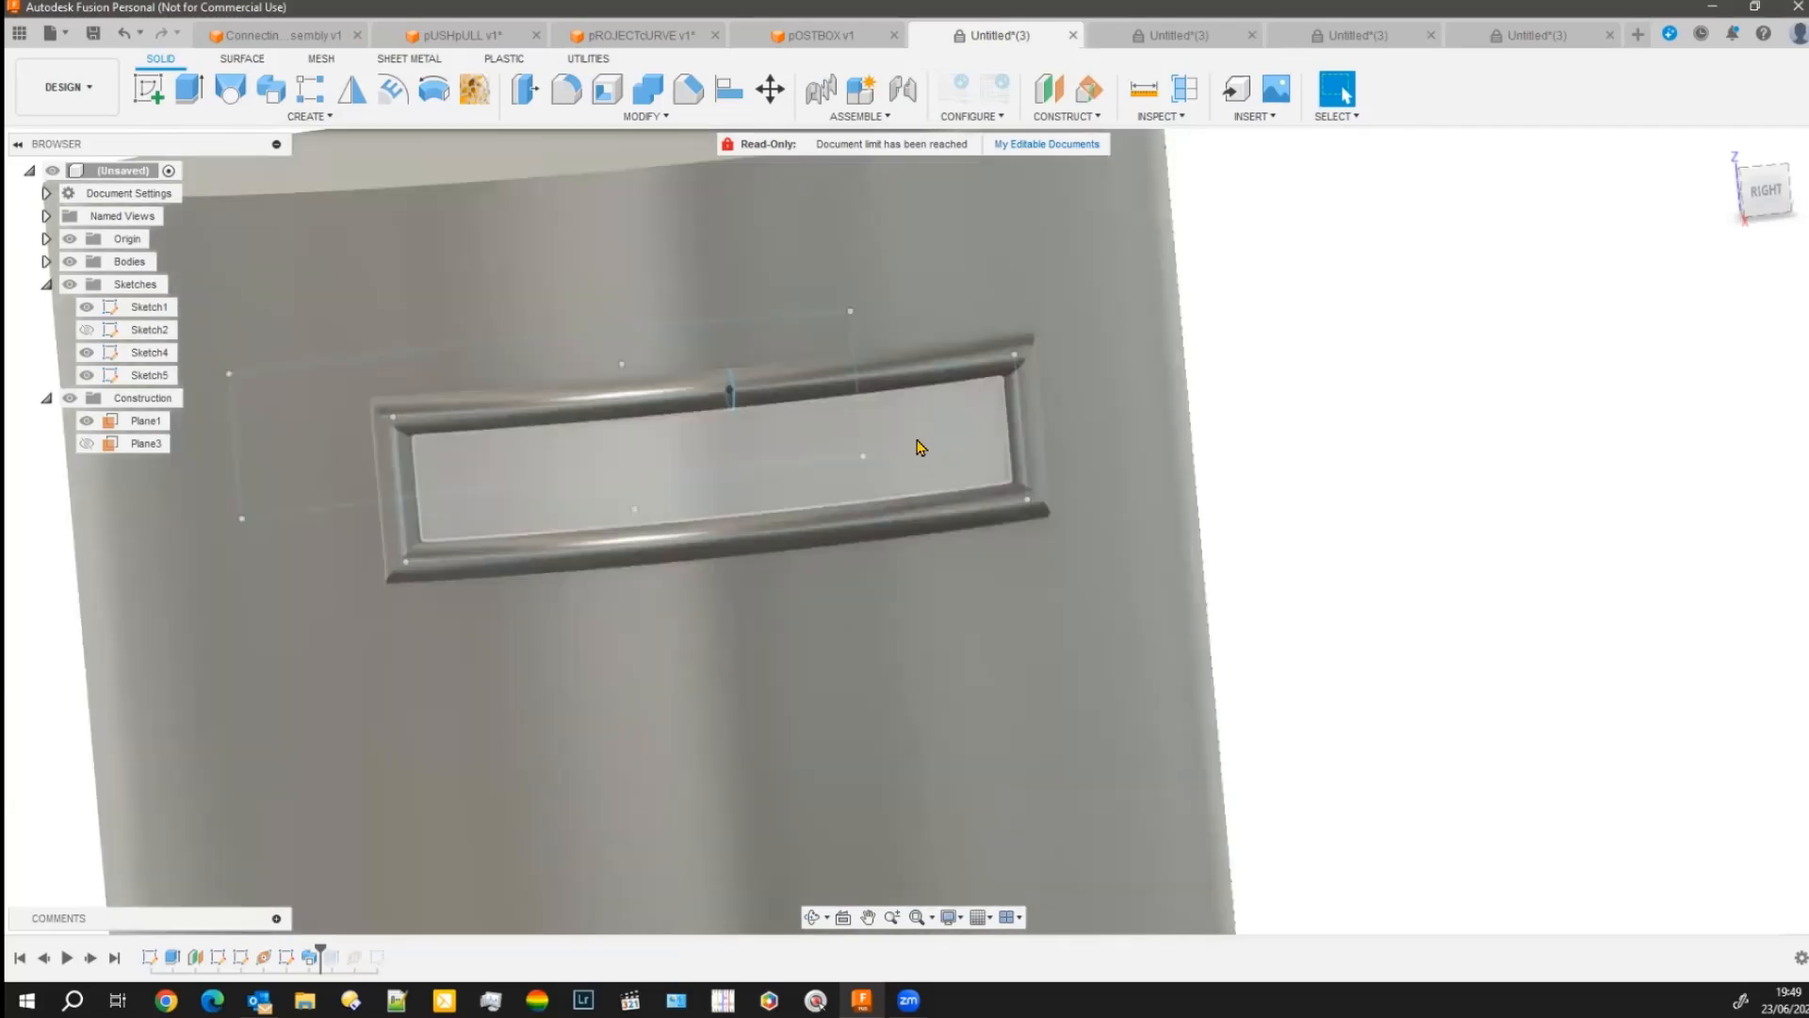
Try to offset the curved face inside the slot frame by about 11.82 mm with Offset Face.
mouse_move(917, 458)
shift+middle_down()
mouse_move(908, 512)
mouse_move(916, 476)
shift+middle_up()
click(910, 466)
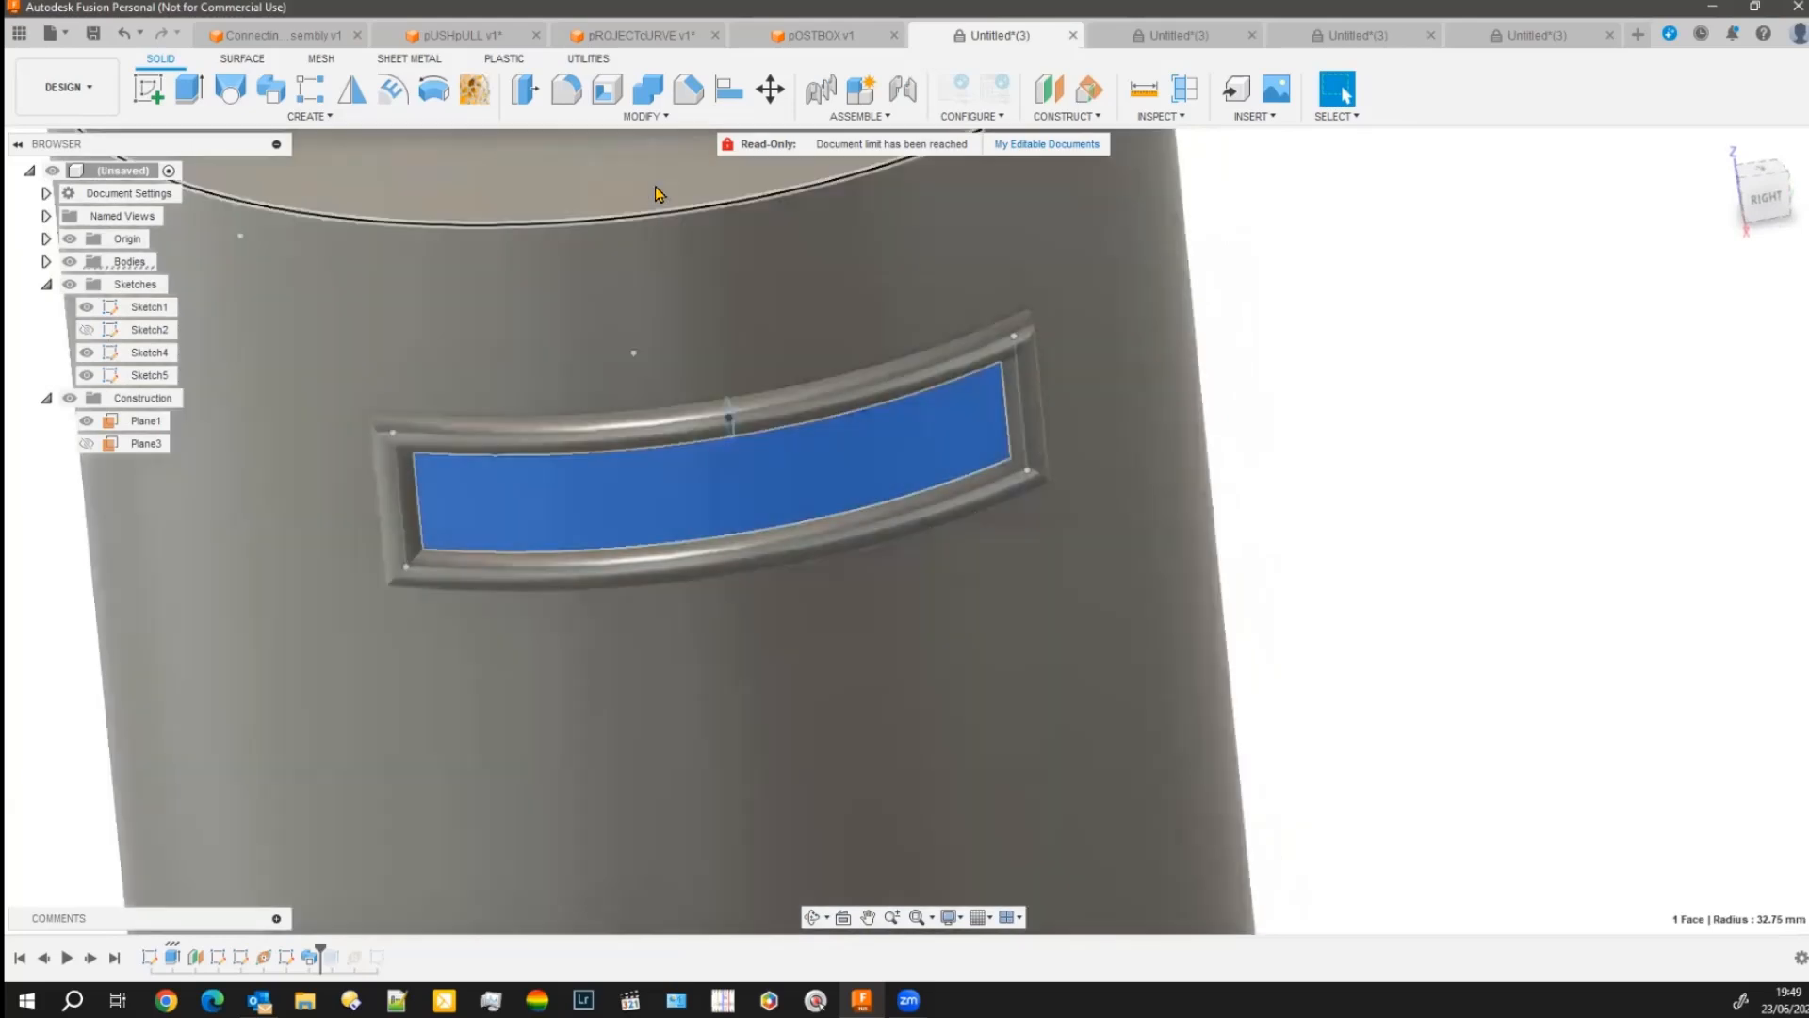
click(525, 92)
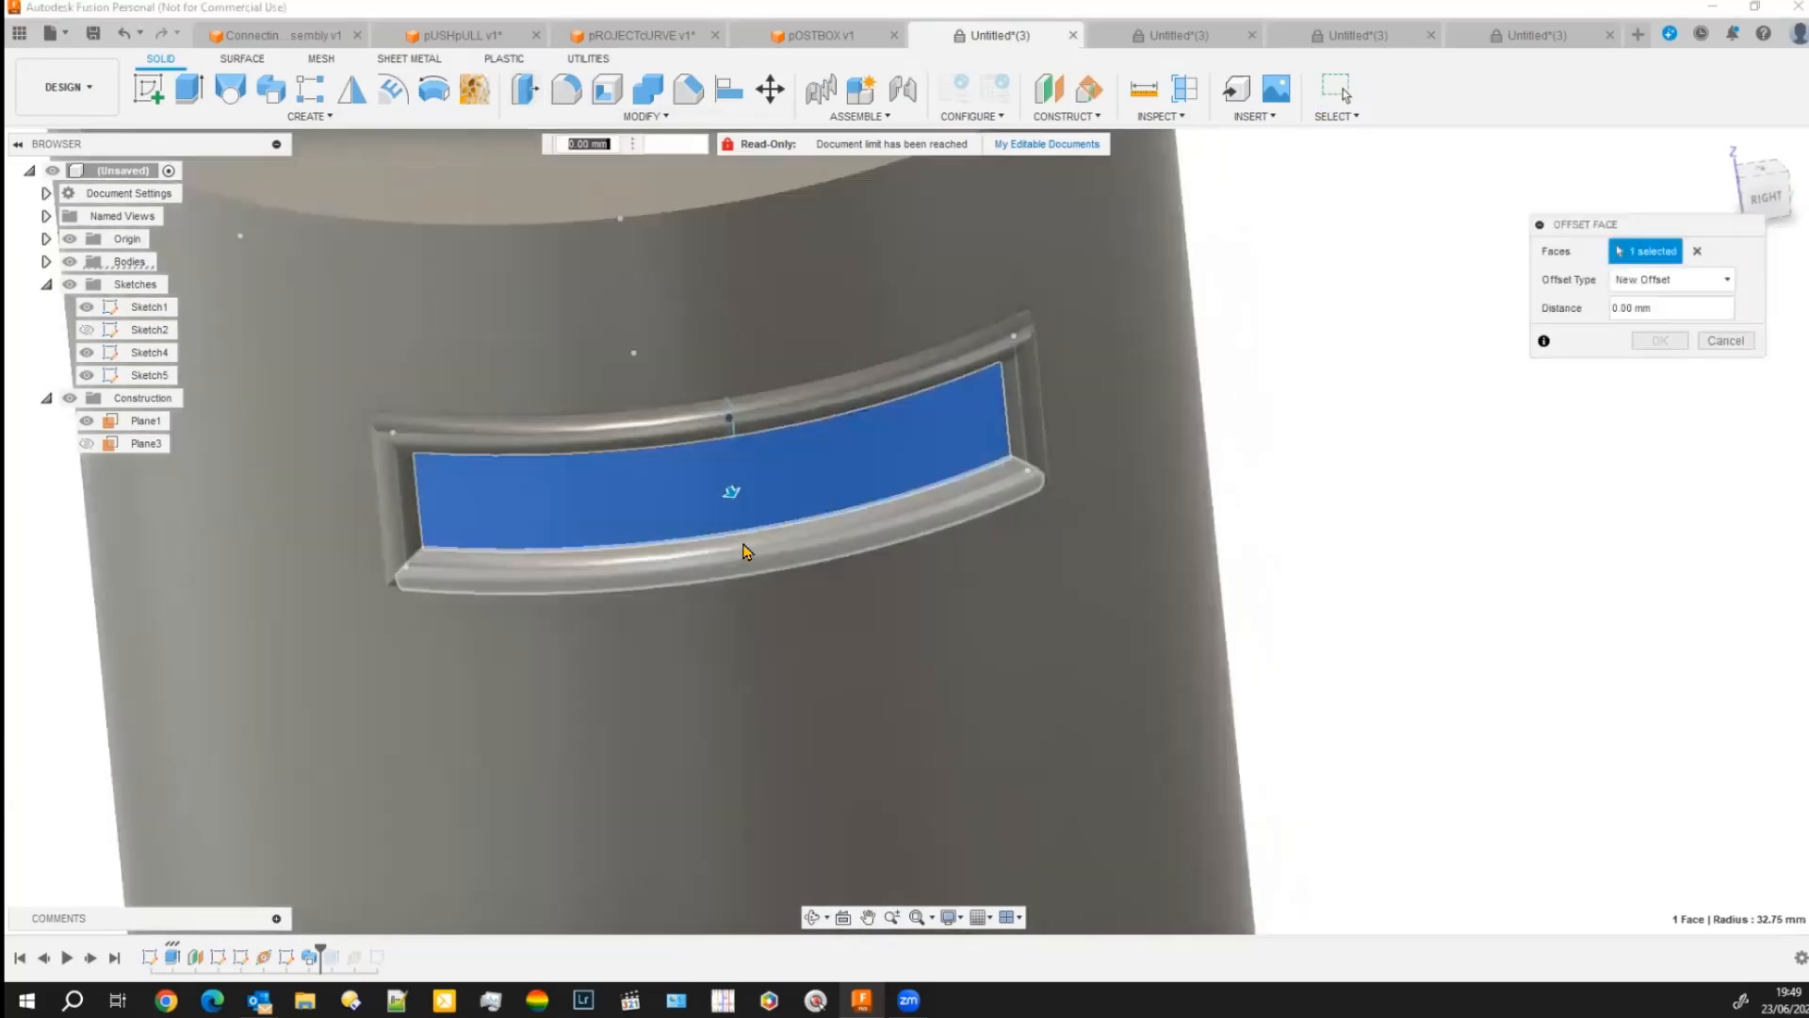
drag(731, 494, 768, 567)
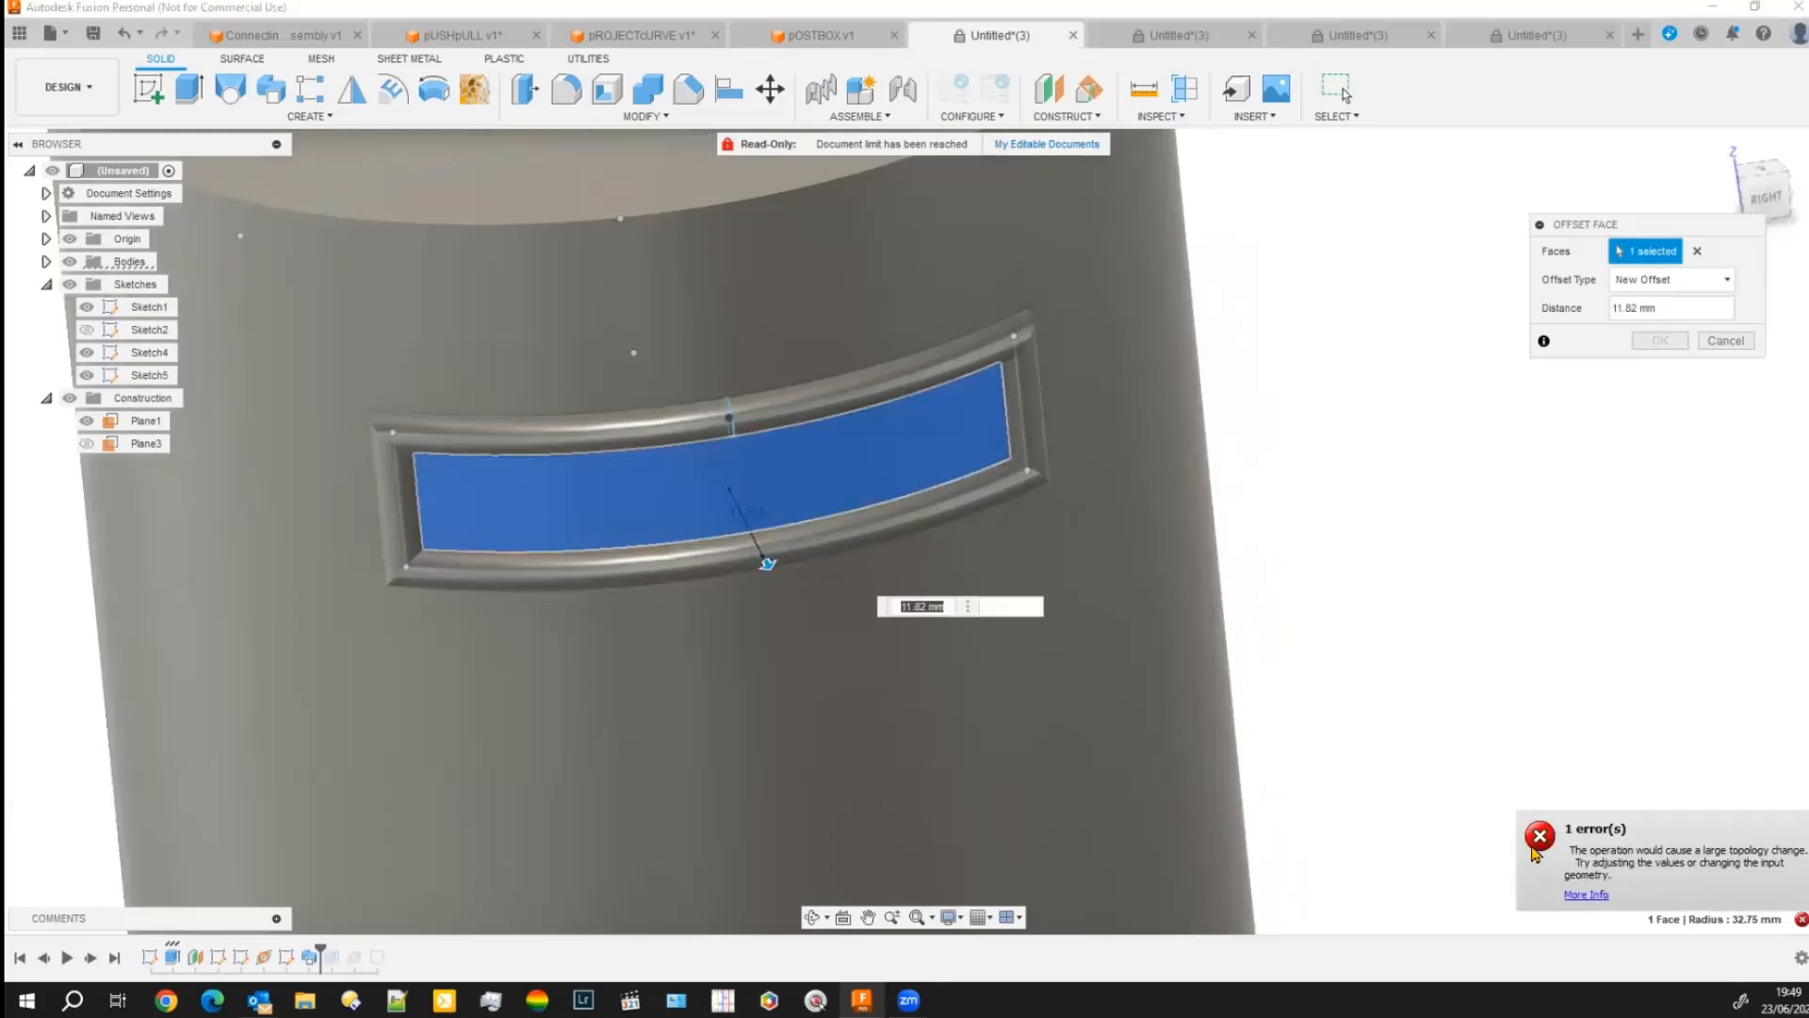
click(1540, 837)
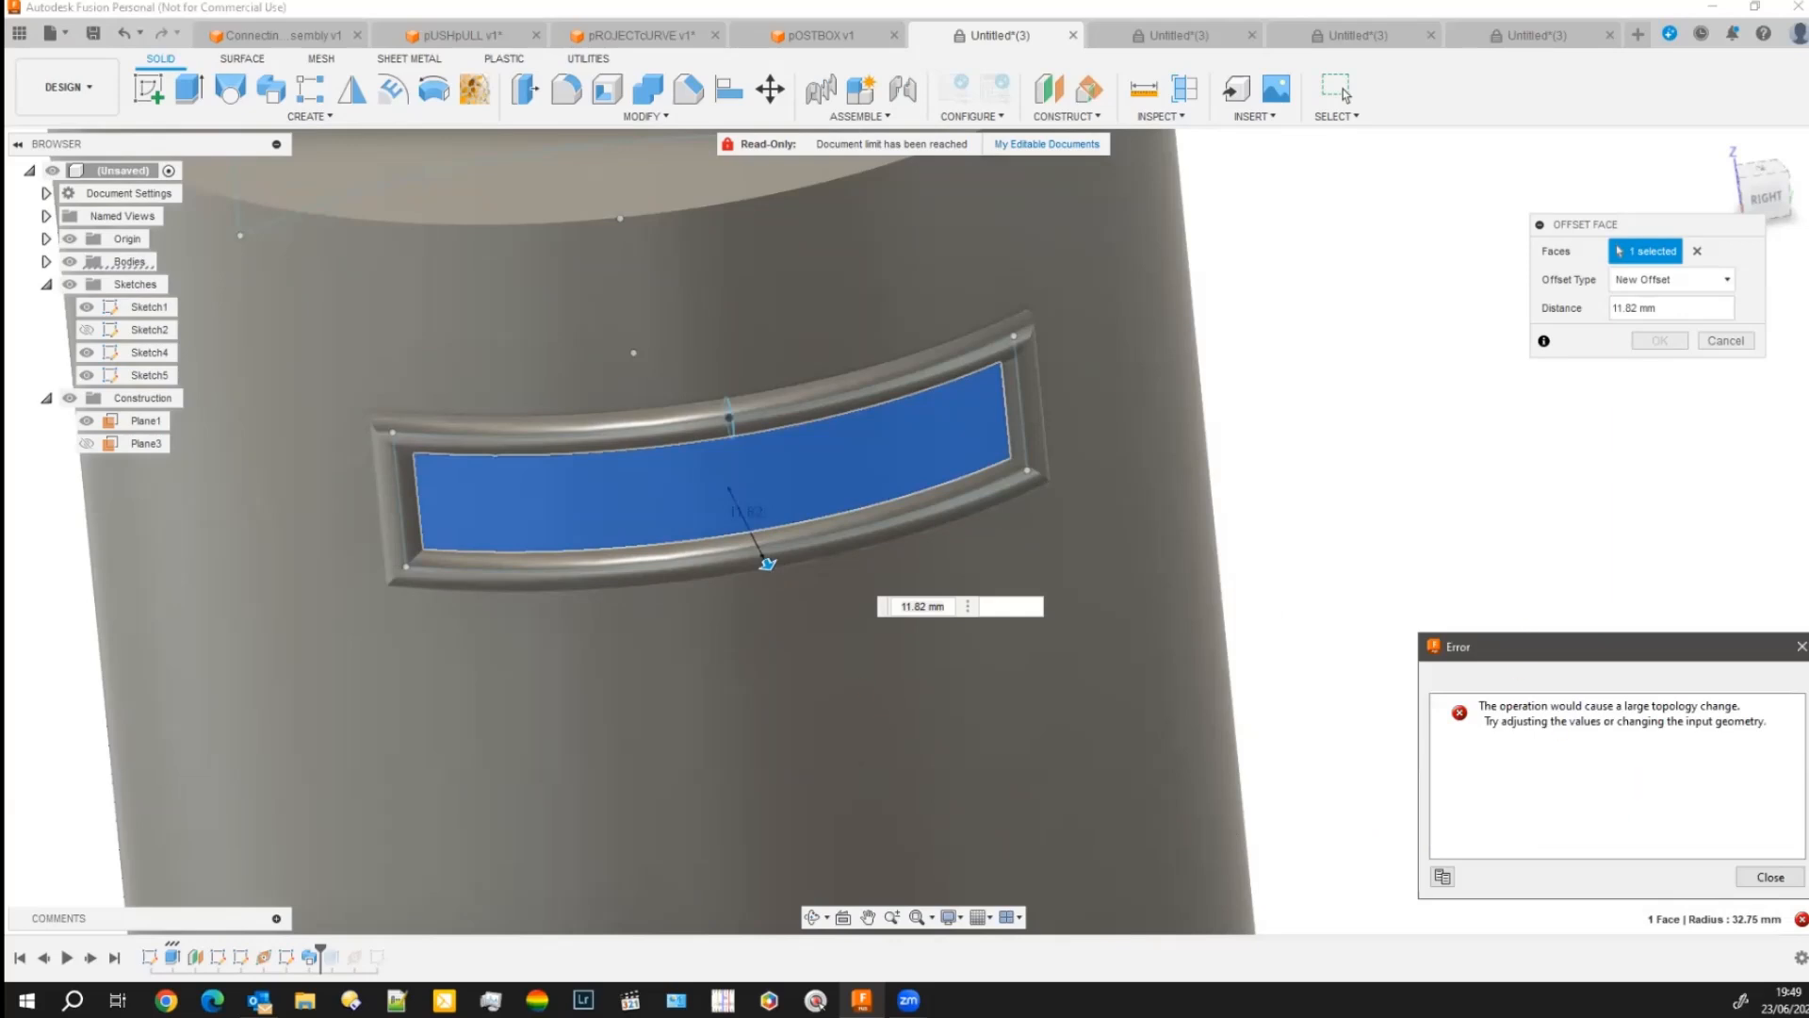
click(1771, 877)
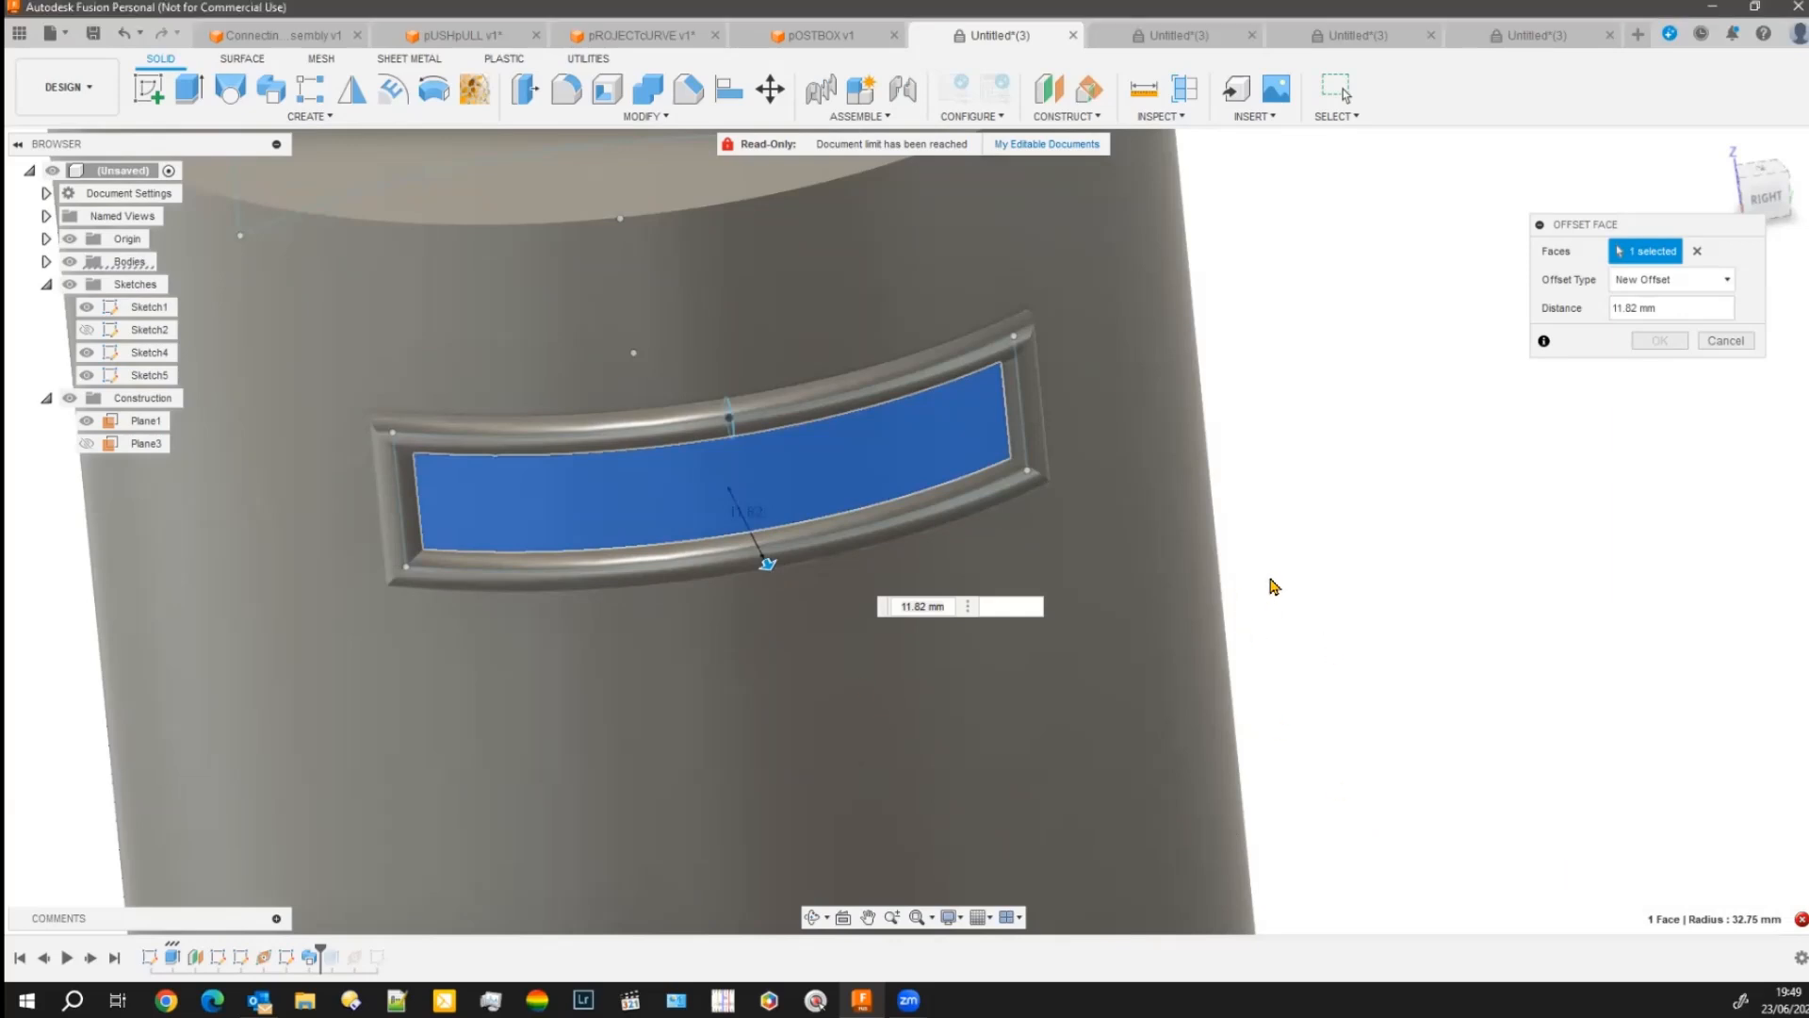
click(1725, 340)
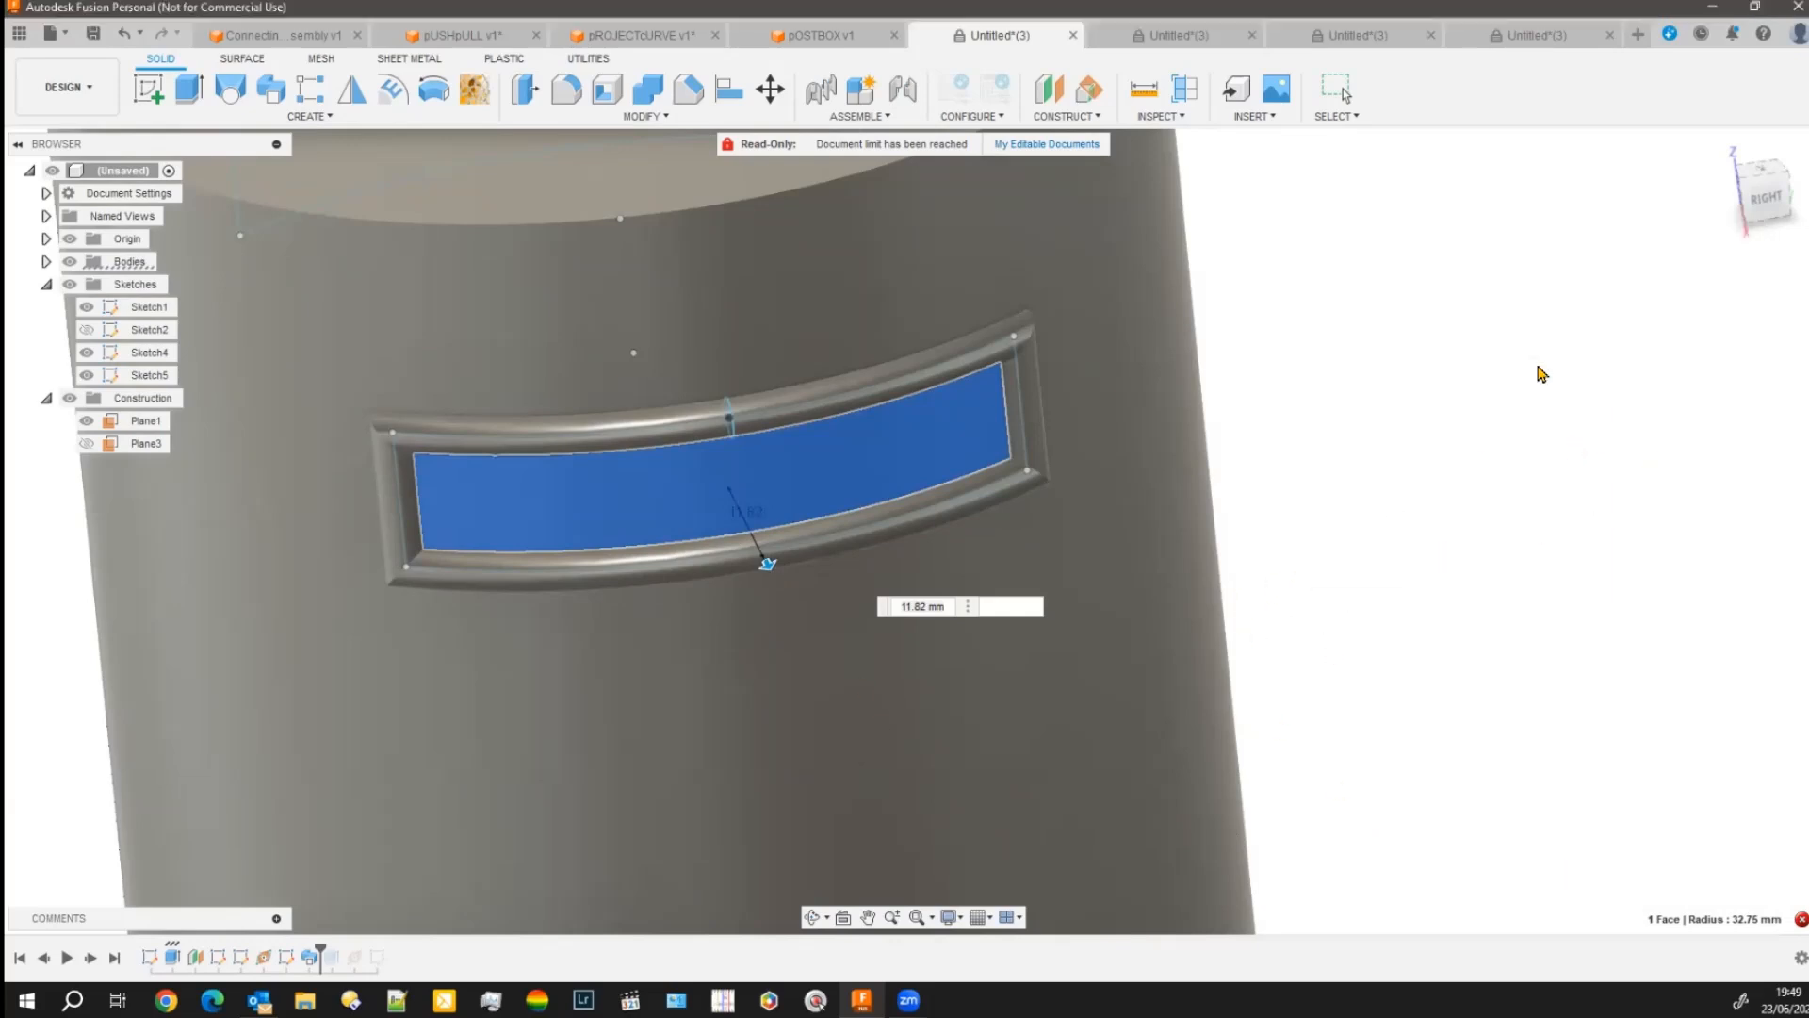
Create a new sketch on the front plane and start Include 3D Geometry.
middle_drag(1426, 428, 1324, 380)
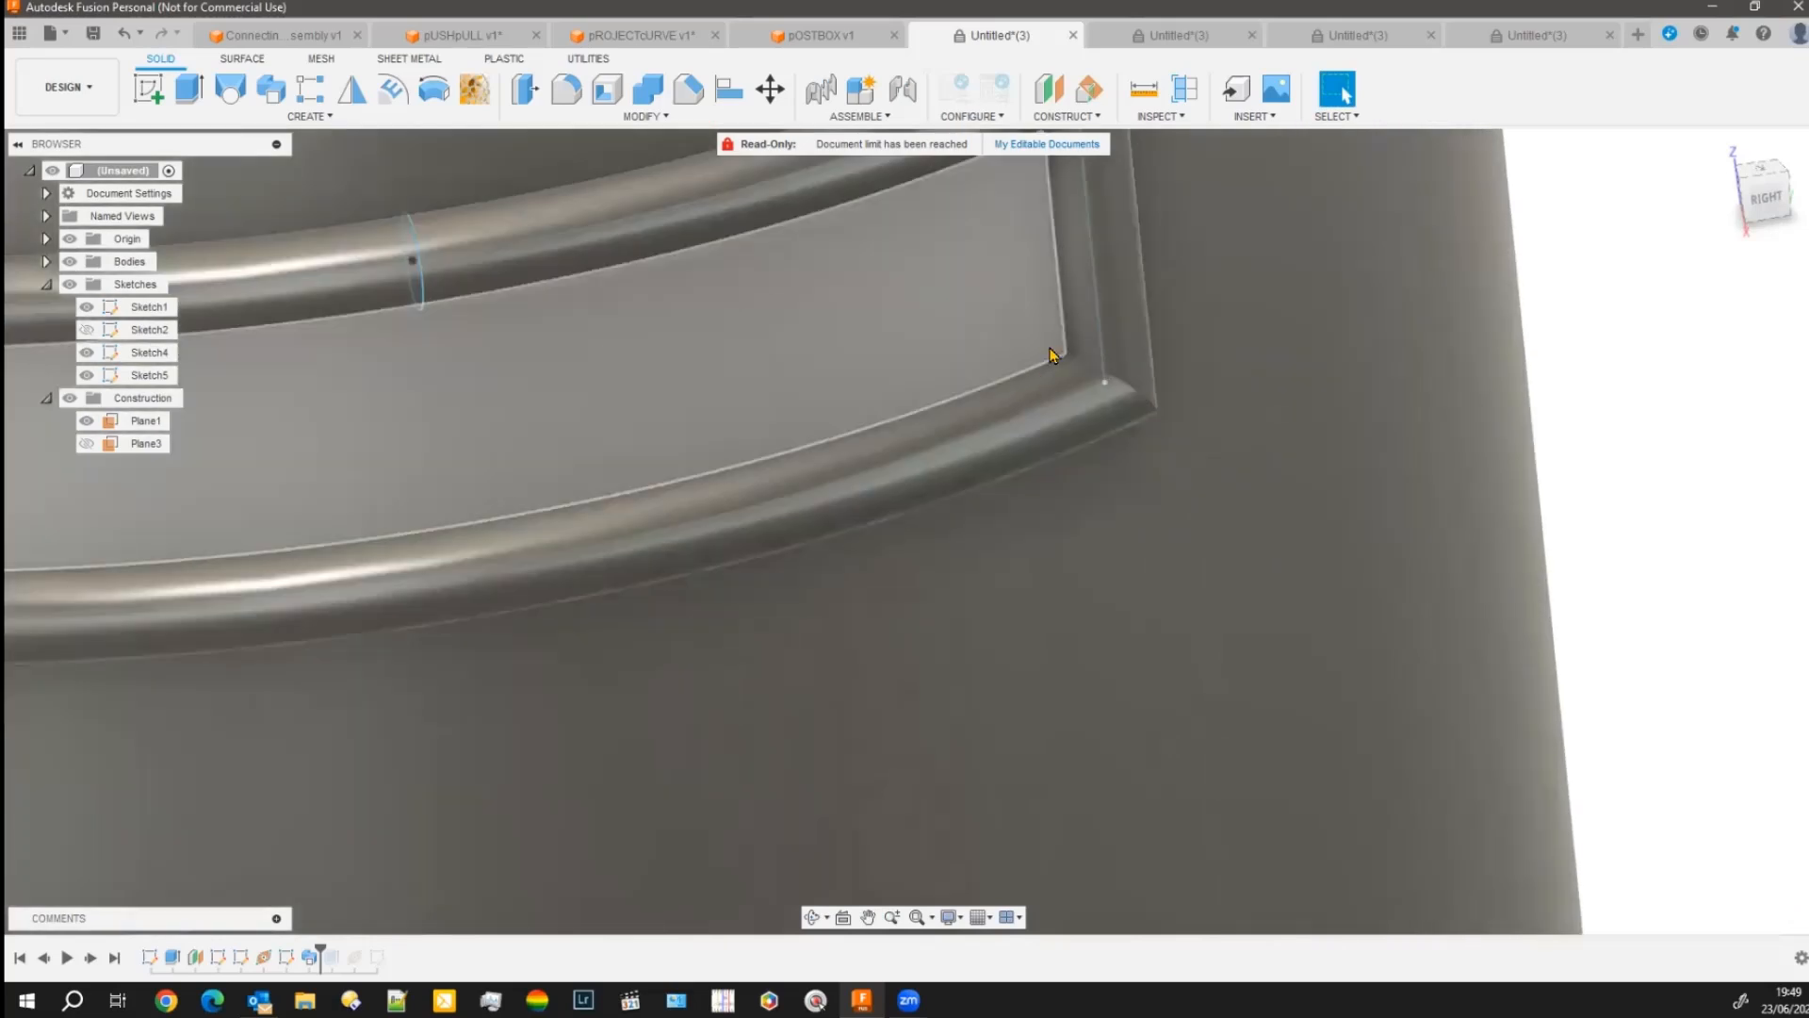
scroll(1019, 376, down, 5)
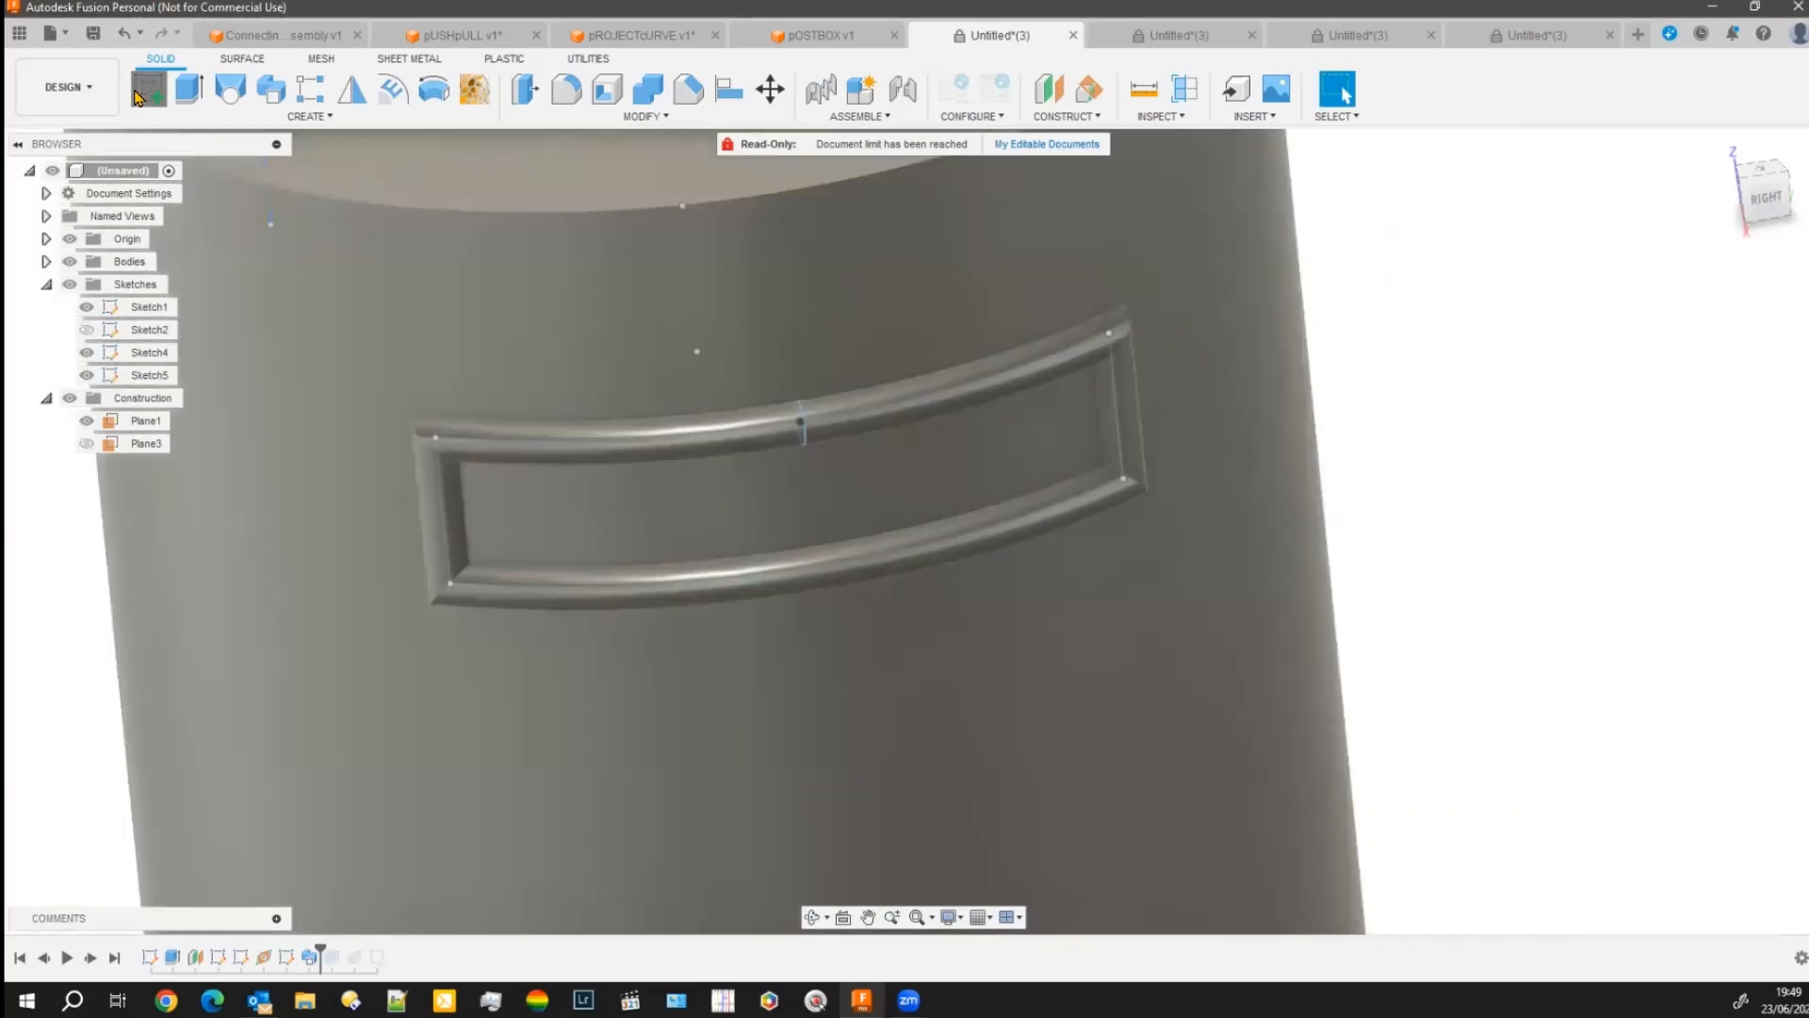
click(137, 98)
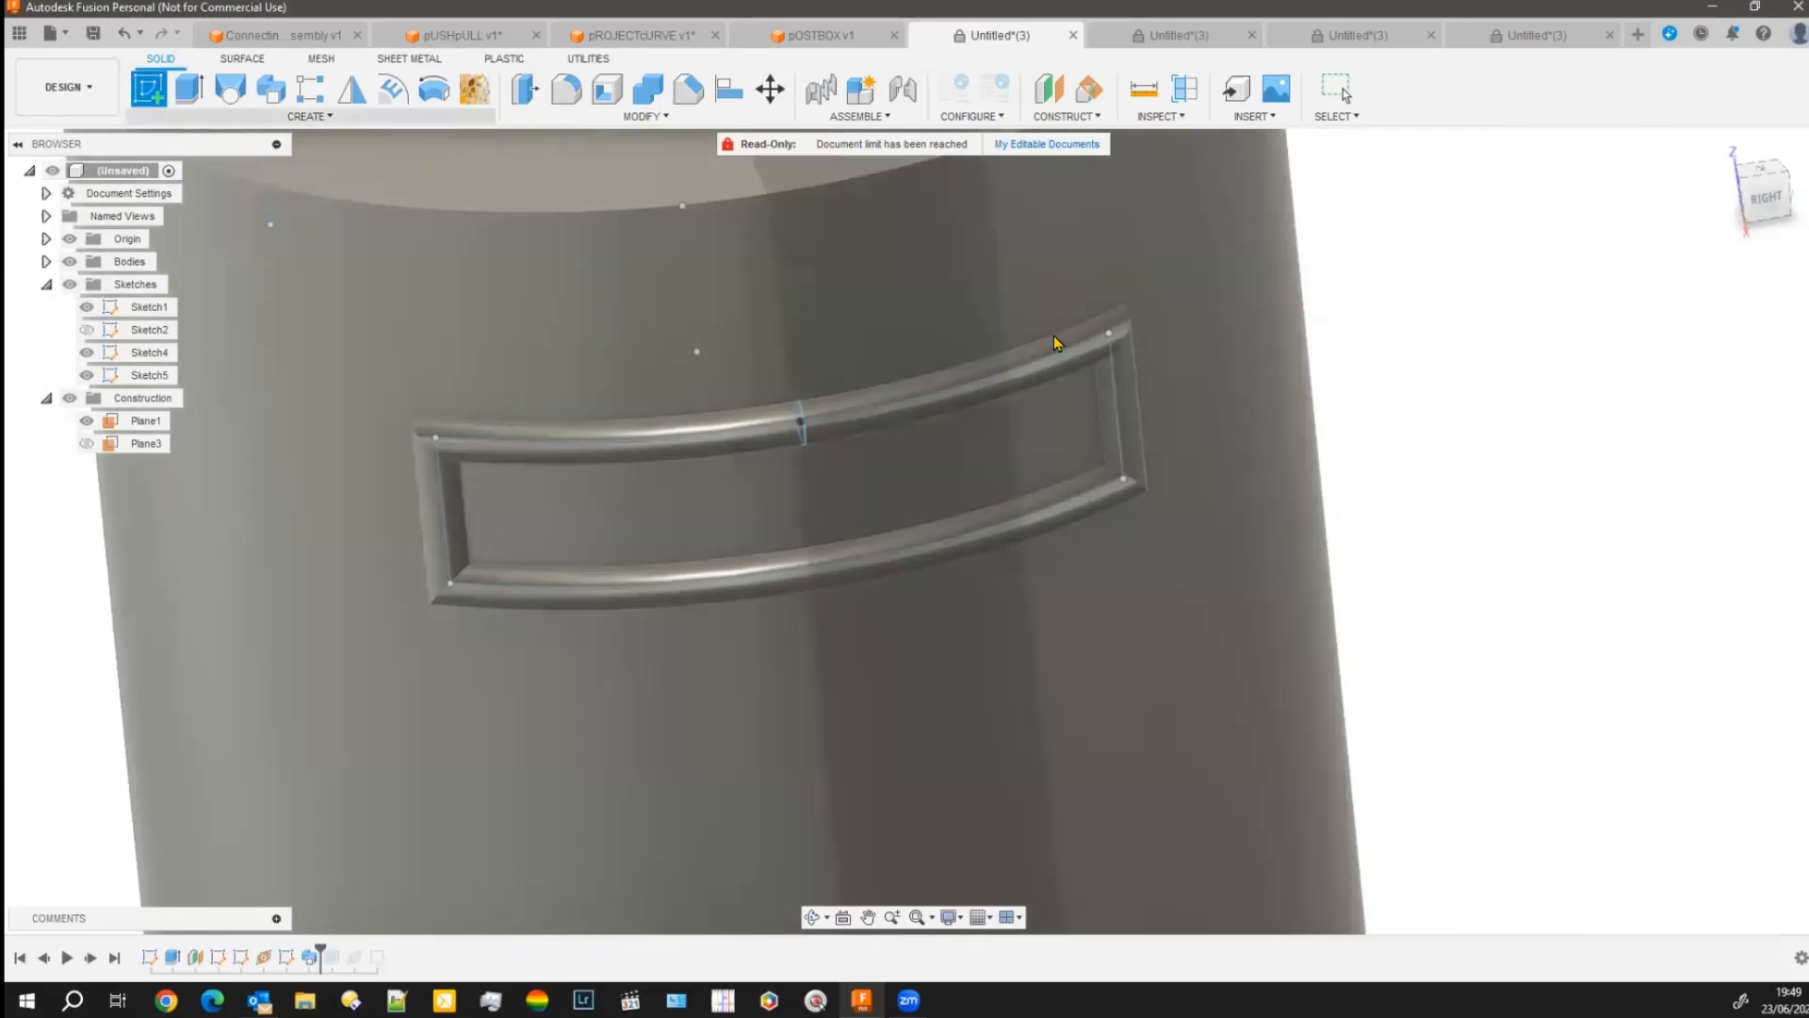
click(1486, 452)
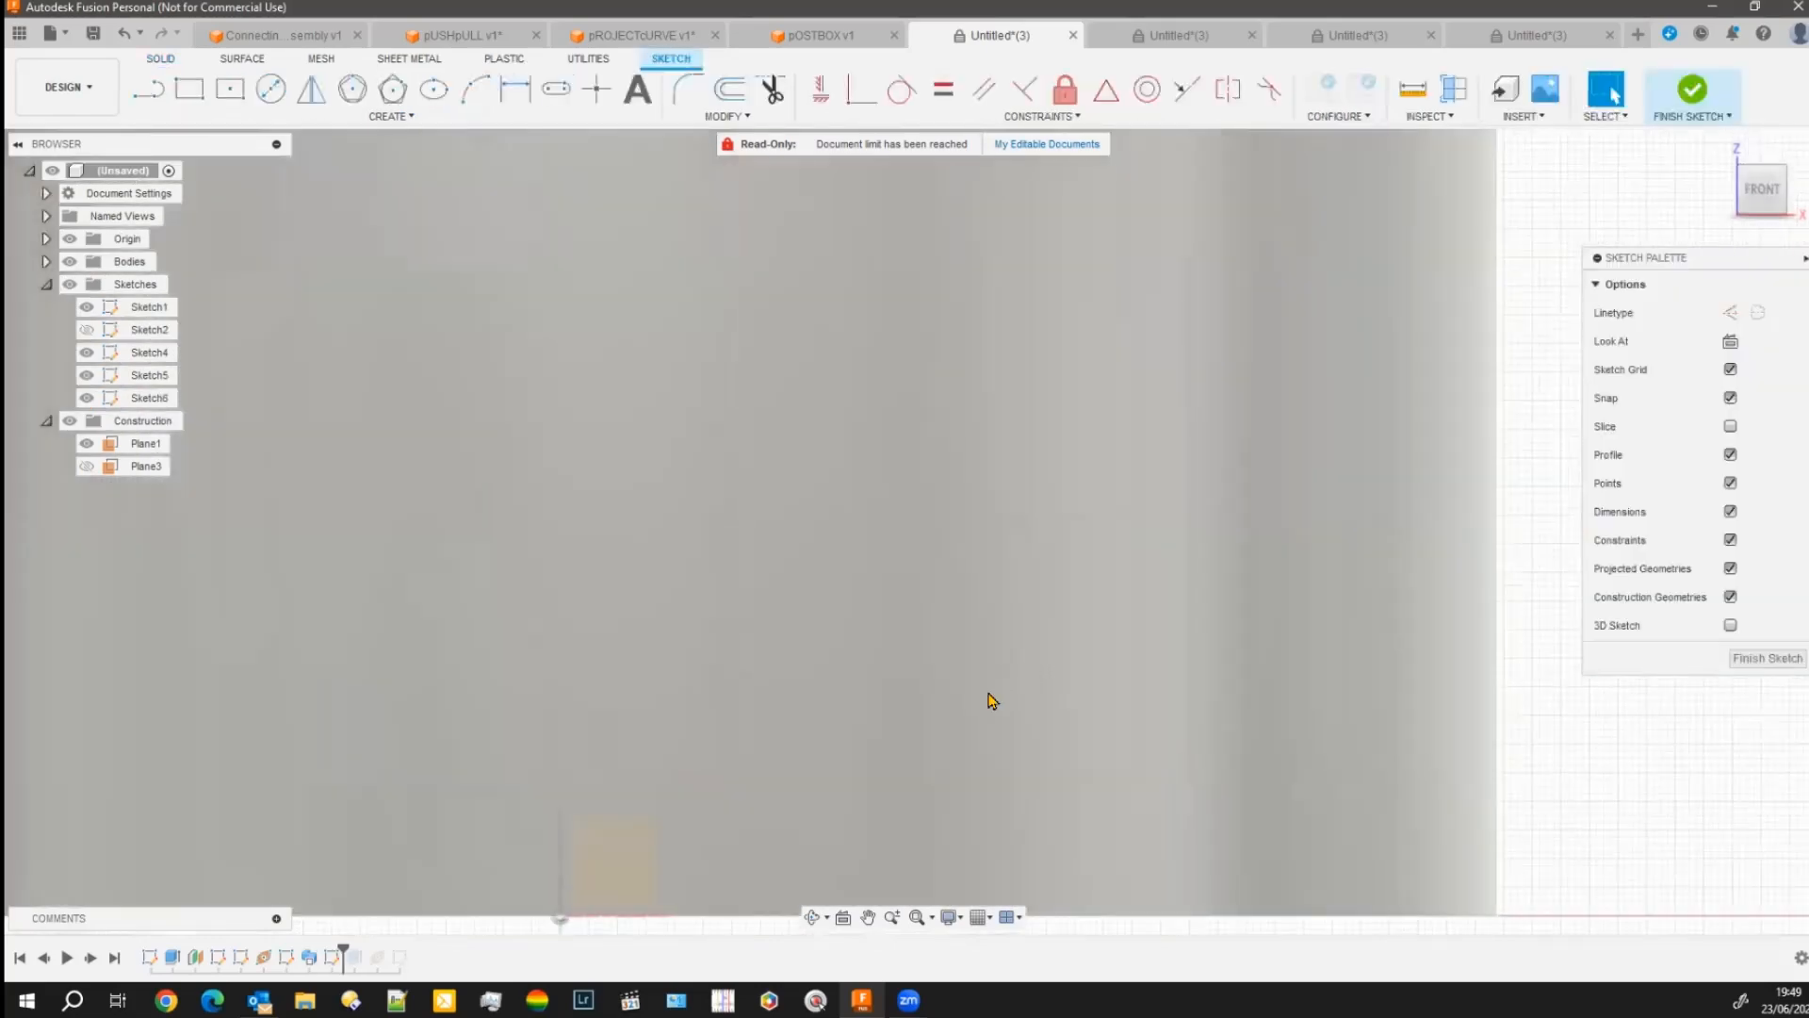
scroll(383, 129, down, 5)
mouse_move(382, 127)
middle_down()
mouse_move(245, 222)
mouse_move(201, 344)
mouse_move(222, 404)
middle_up()
click(391, 115)
mouse_move(264, 414)
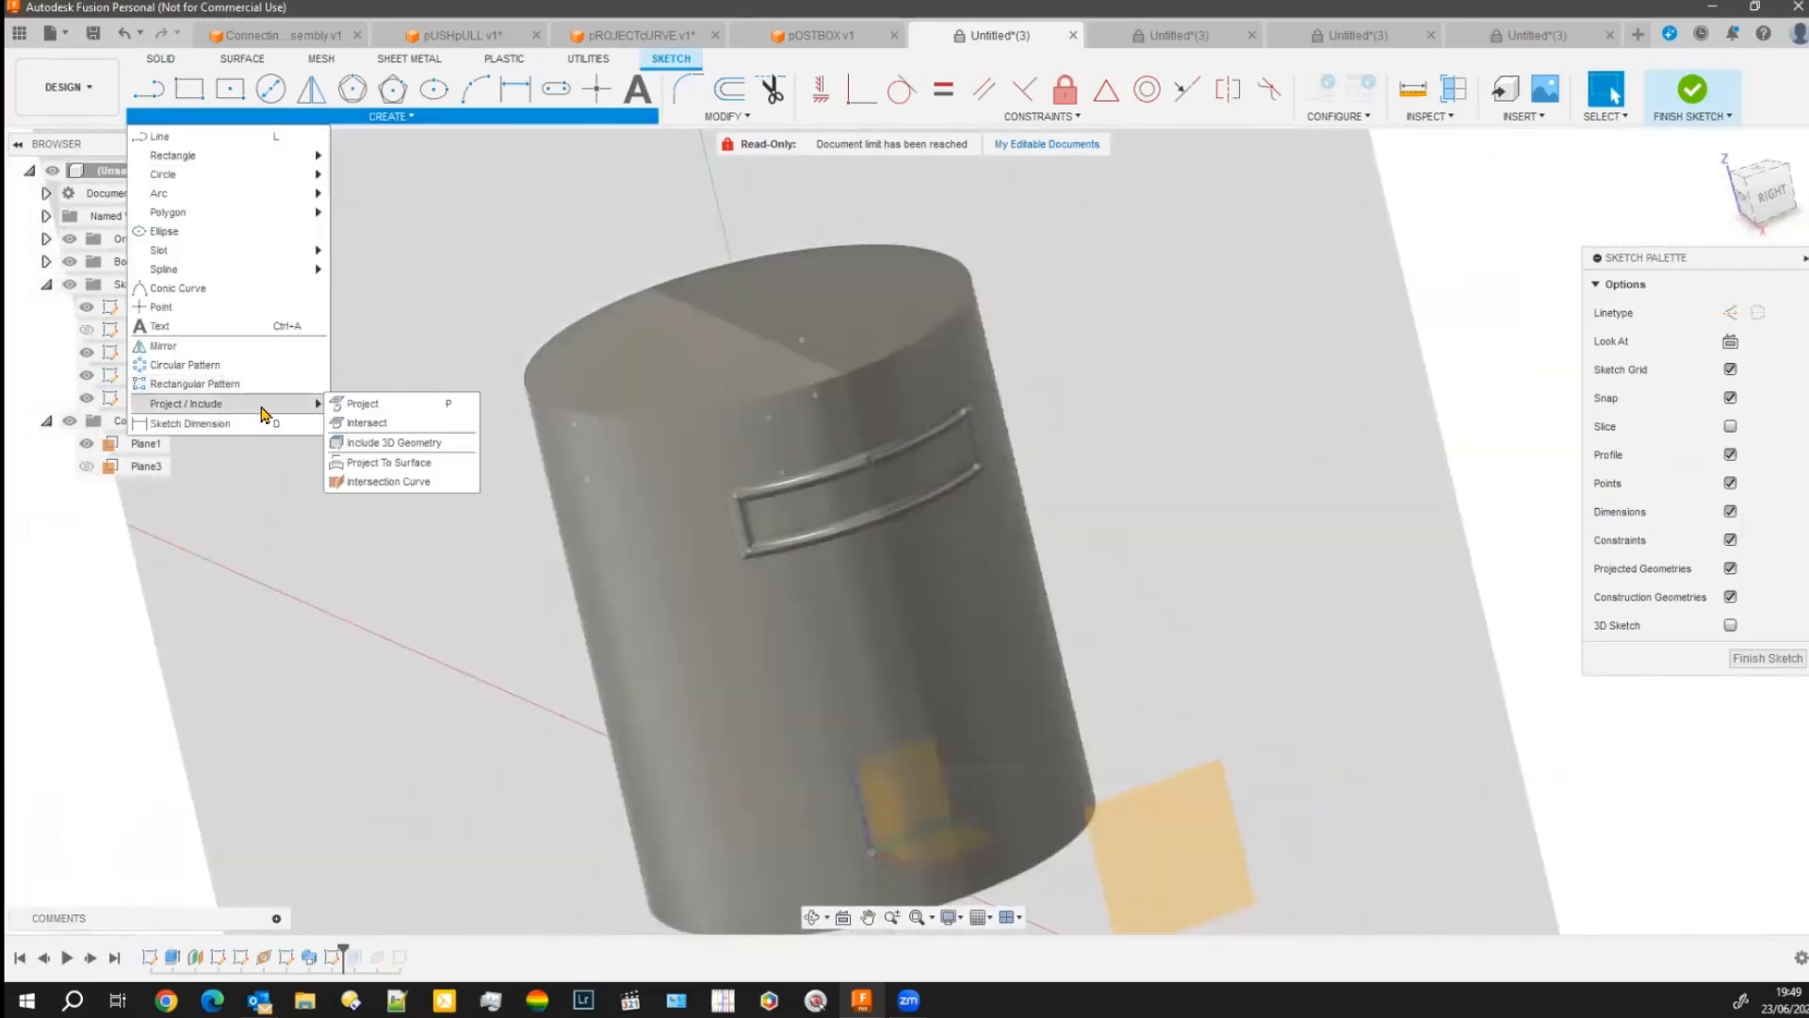
click(394, 443)
Include the upper inner edge of the slot frame and the adjoining short edge in the sketch.
scroll(590, 479, up, 8)
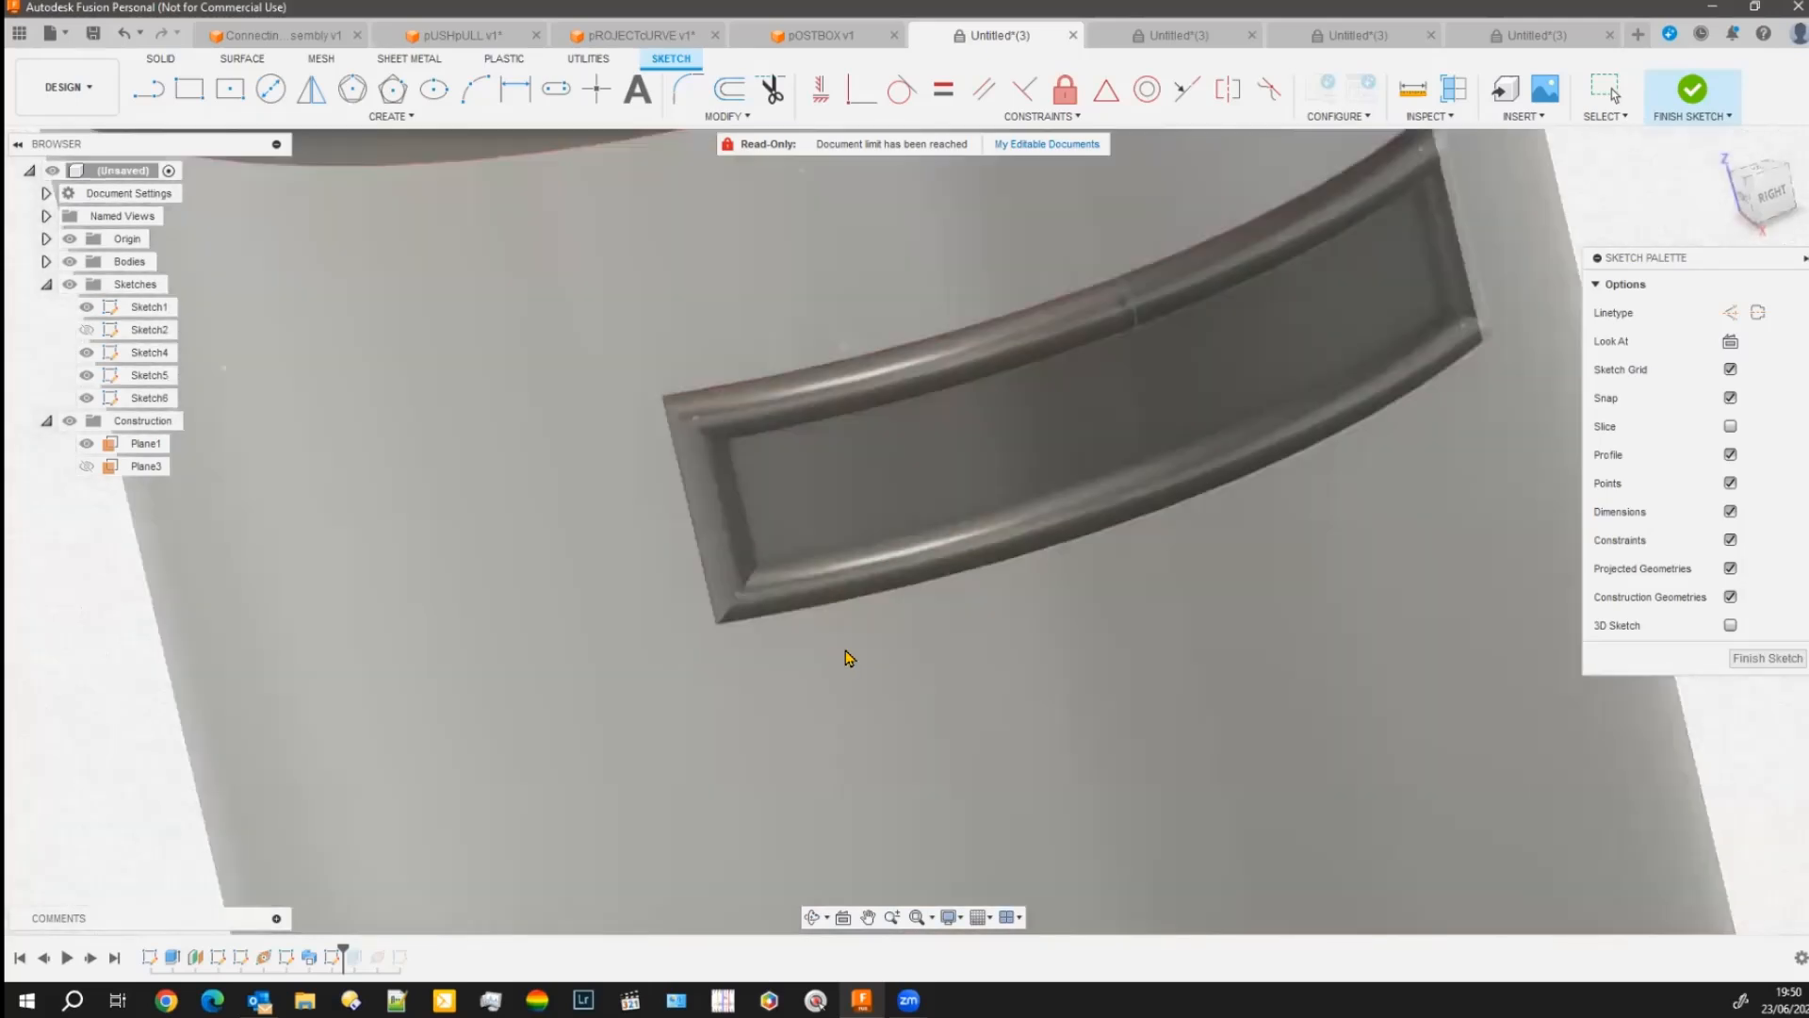
middle_drag(848, 657, 622, 687)
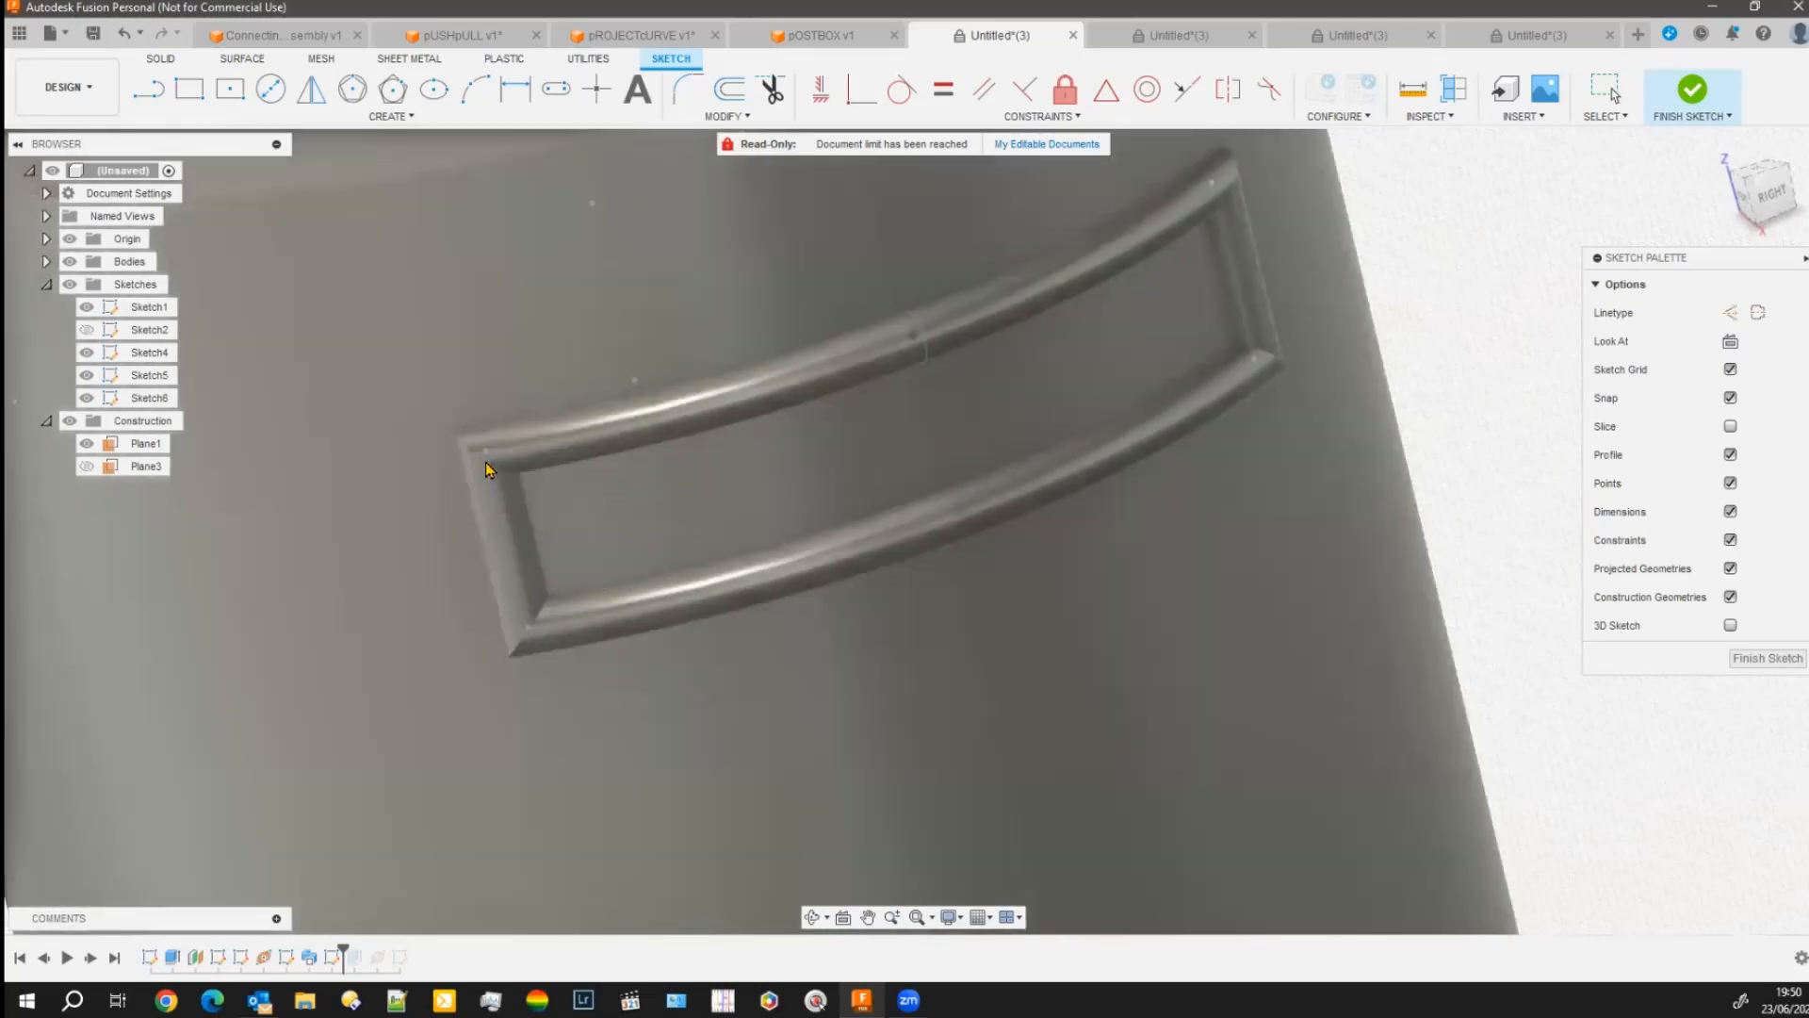
scroll(473, 471, up, 3)
scroll(474, 471, up, 5)
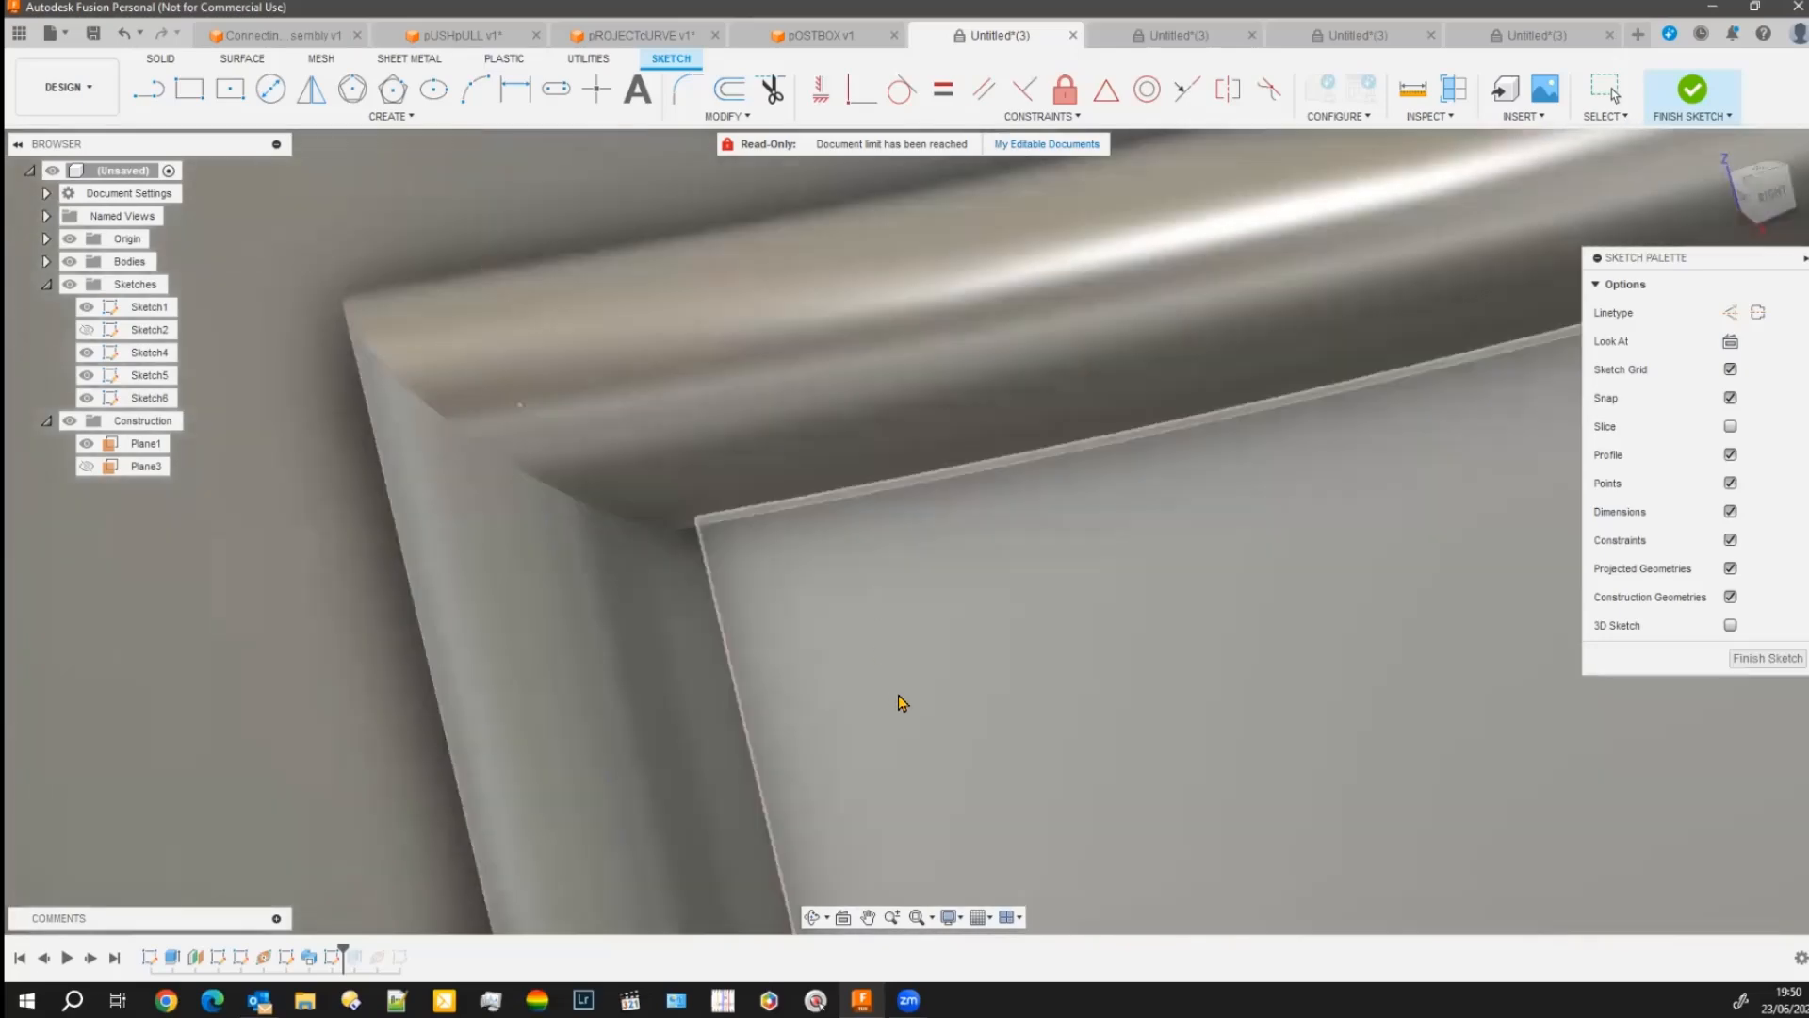
shift+middle_drag(902, 702, 582, 426)
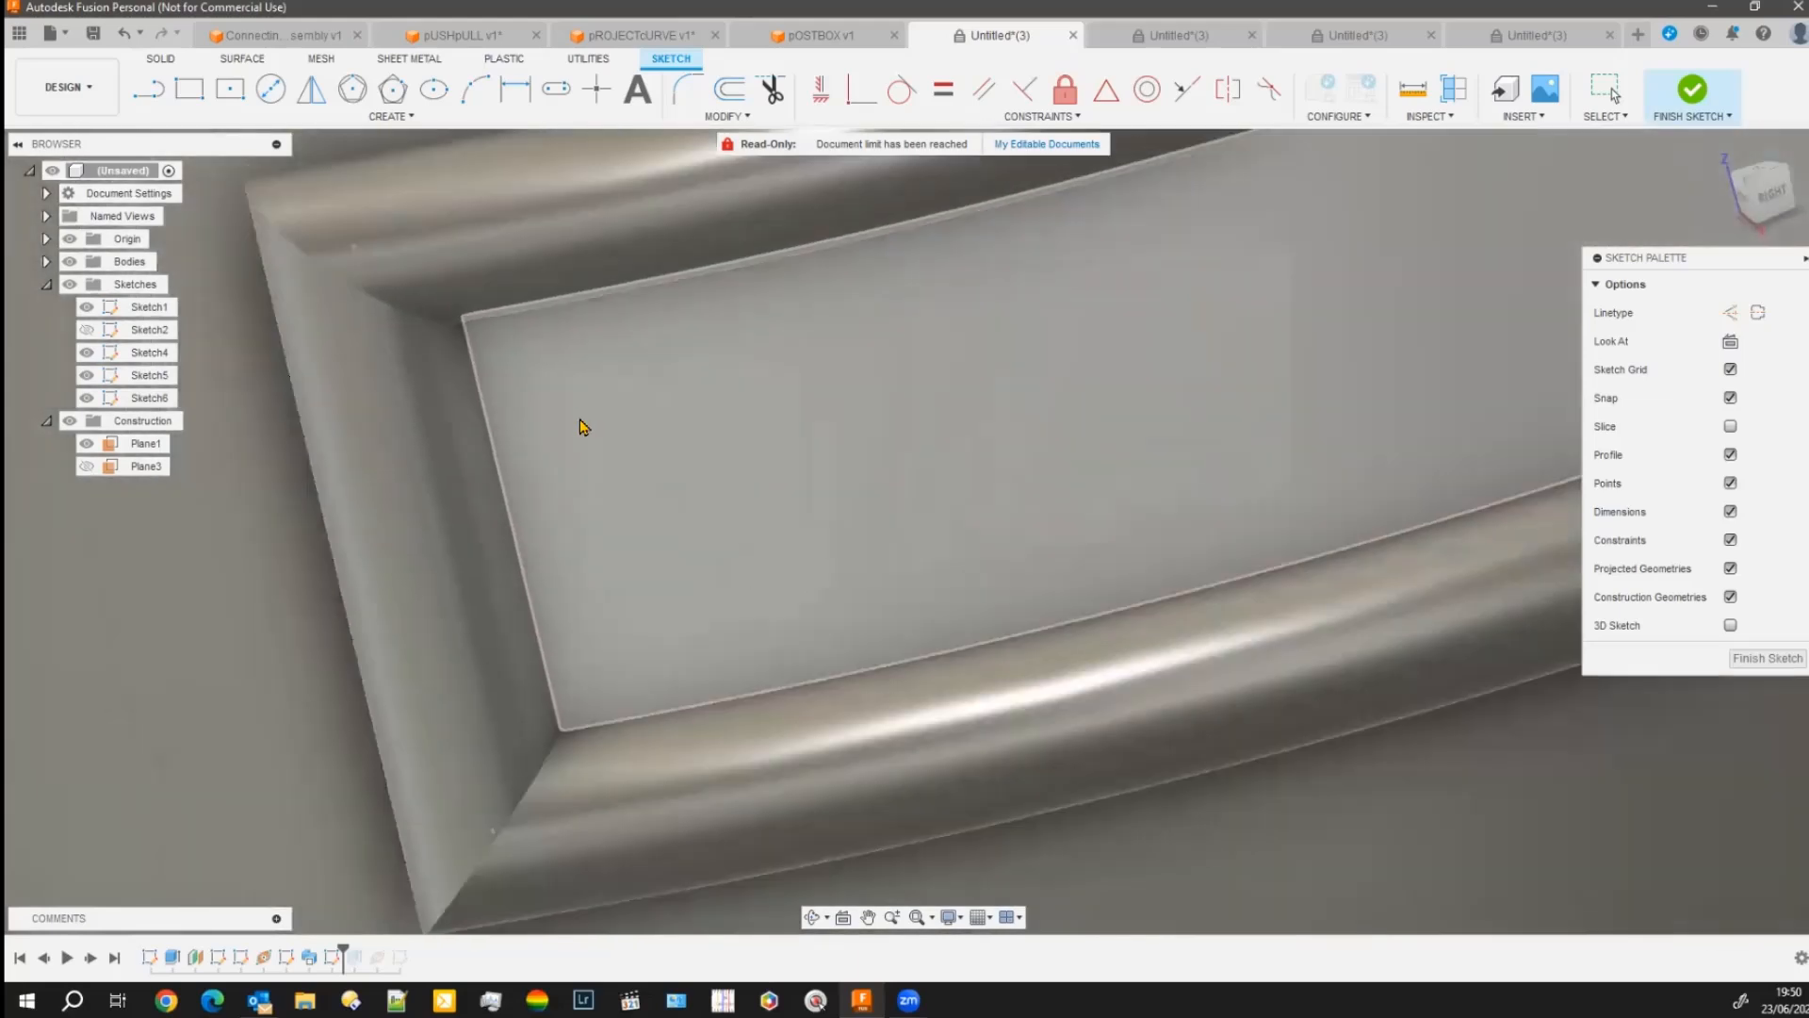
scroll(764, 494, down, 2)
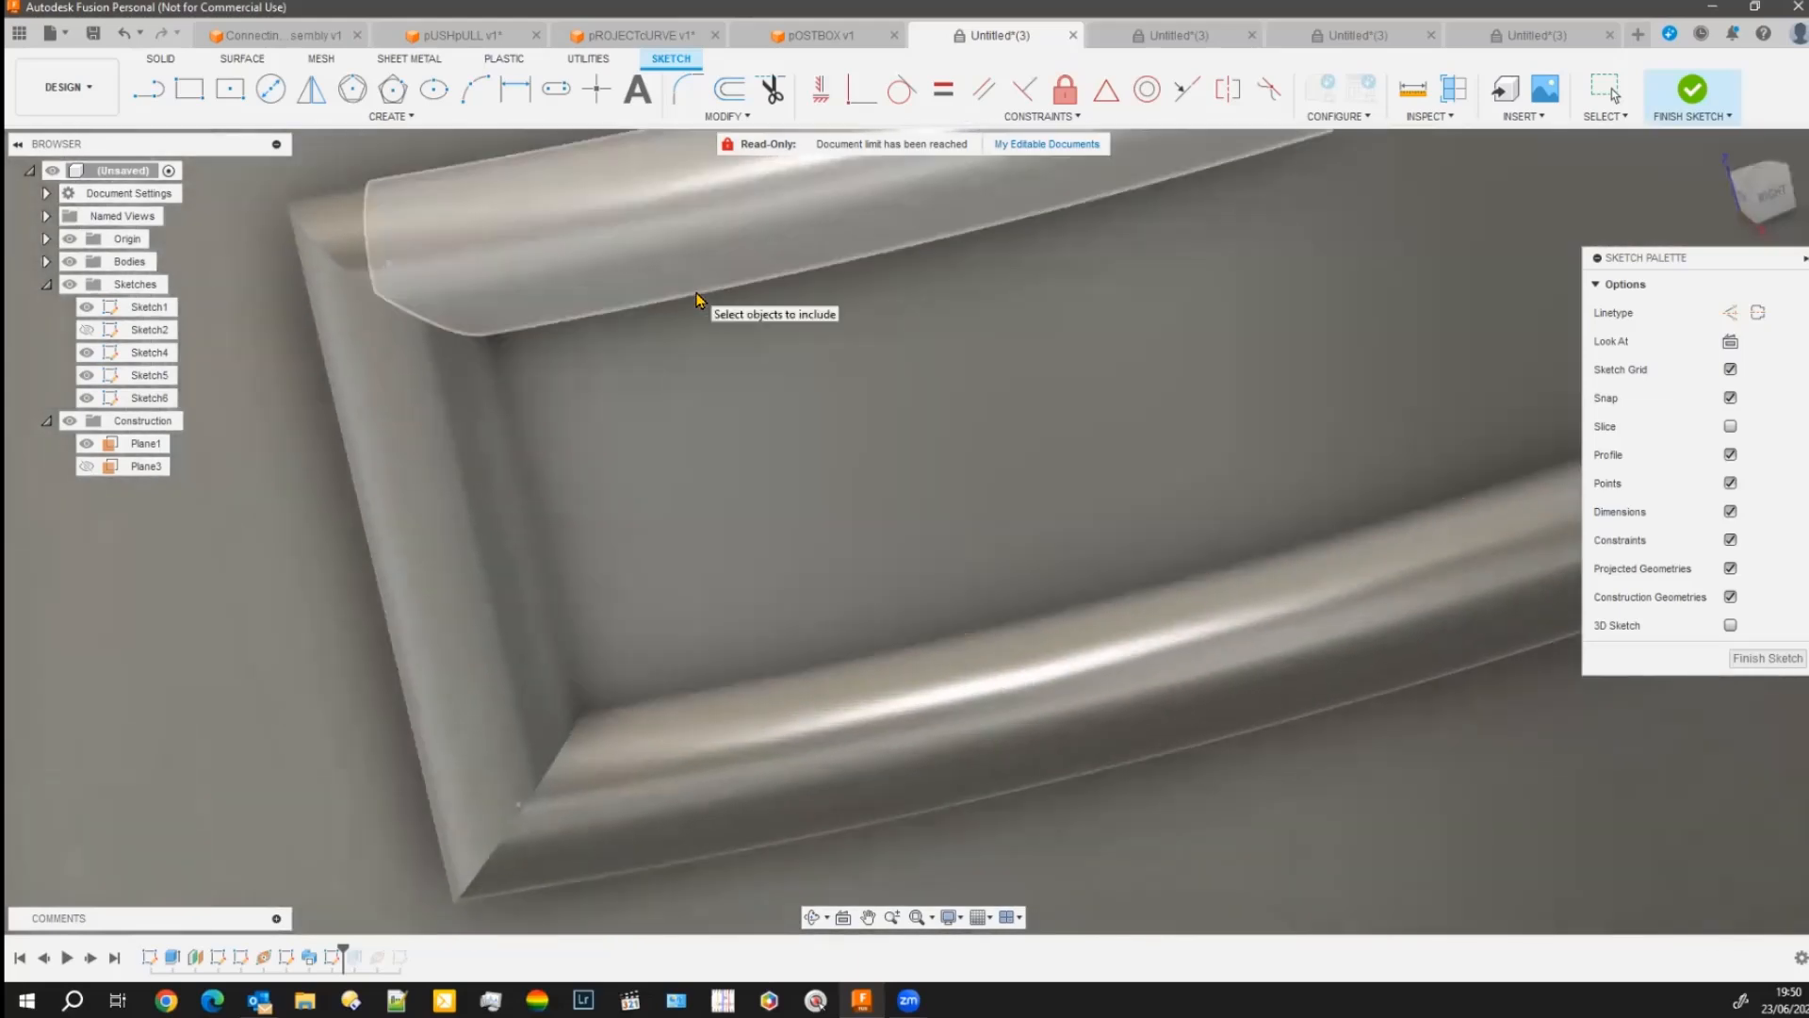
click(697, 300)
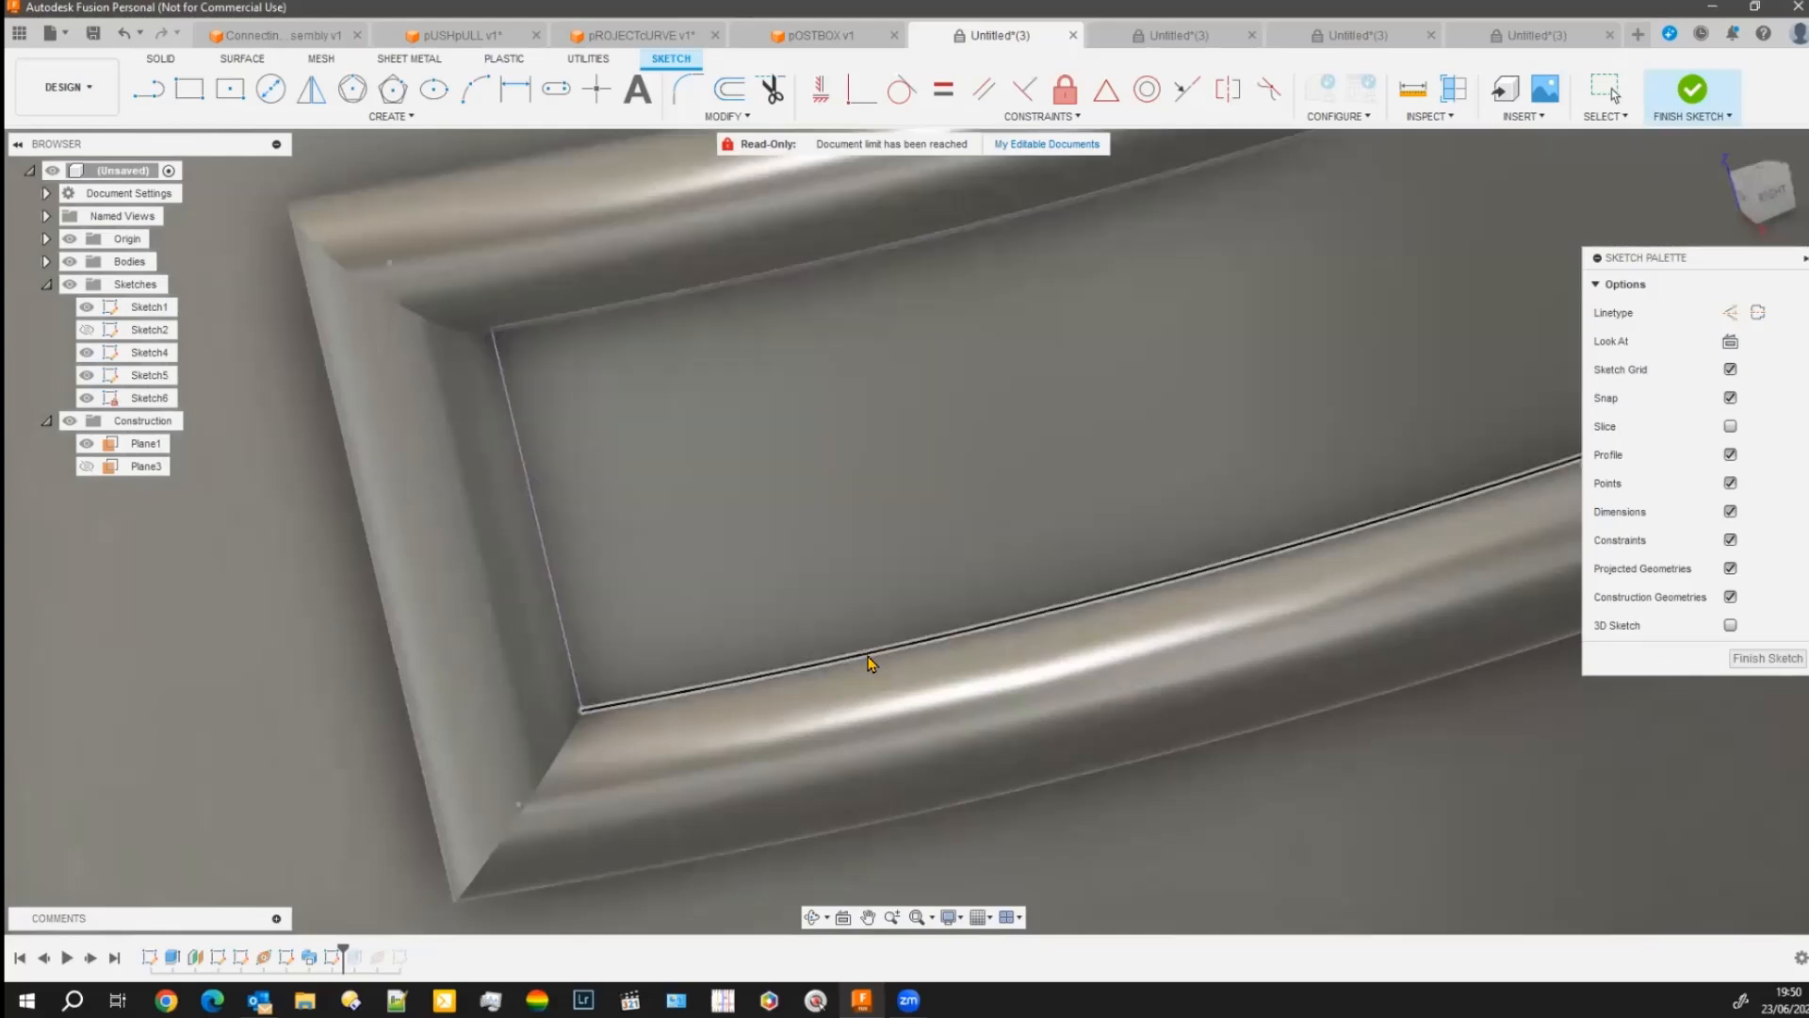
Include the frame's lower inner edge and remaining short edge, and finish the sketch.
scroll(1118, 477, up, 5)
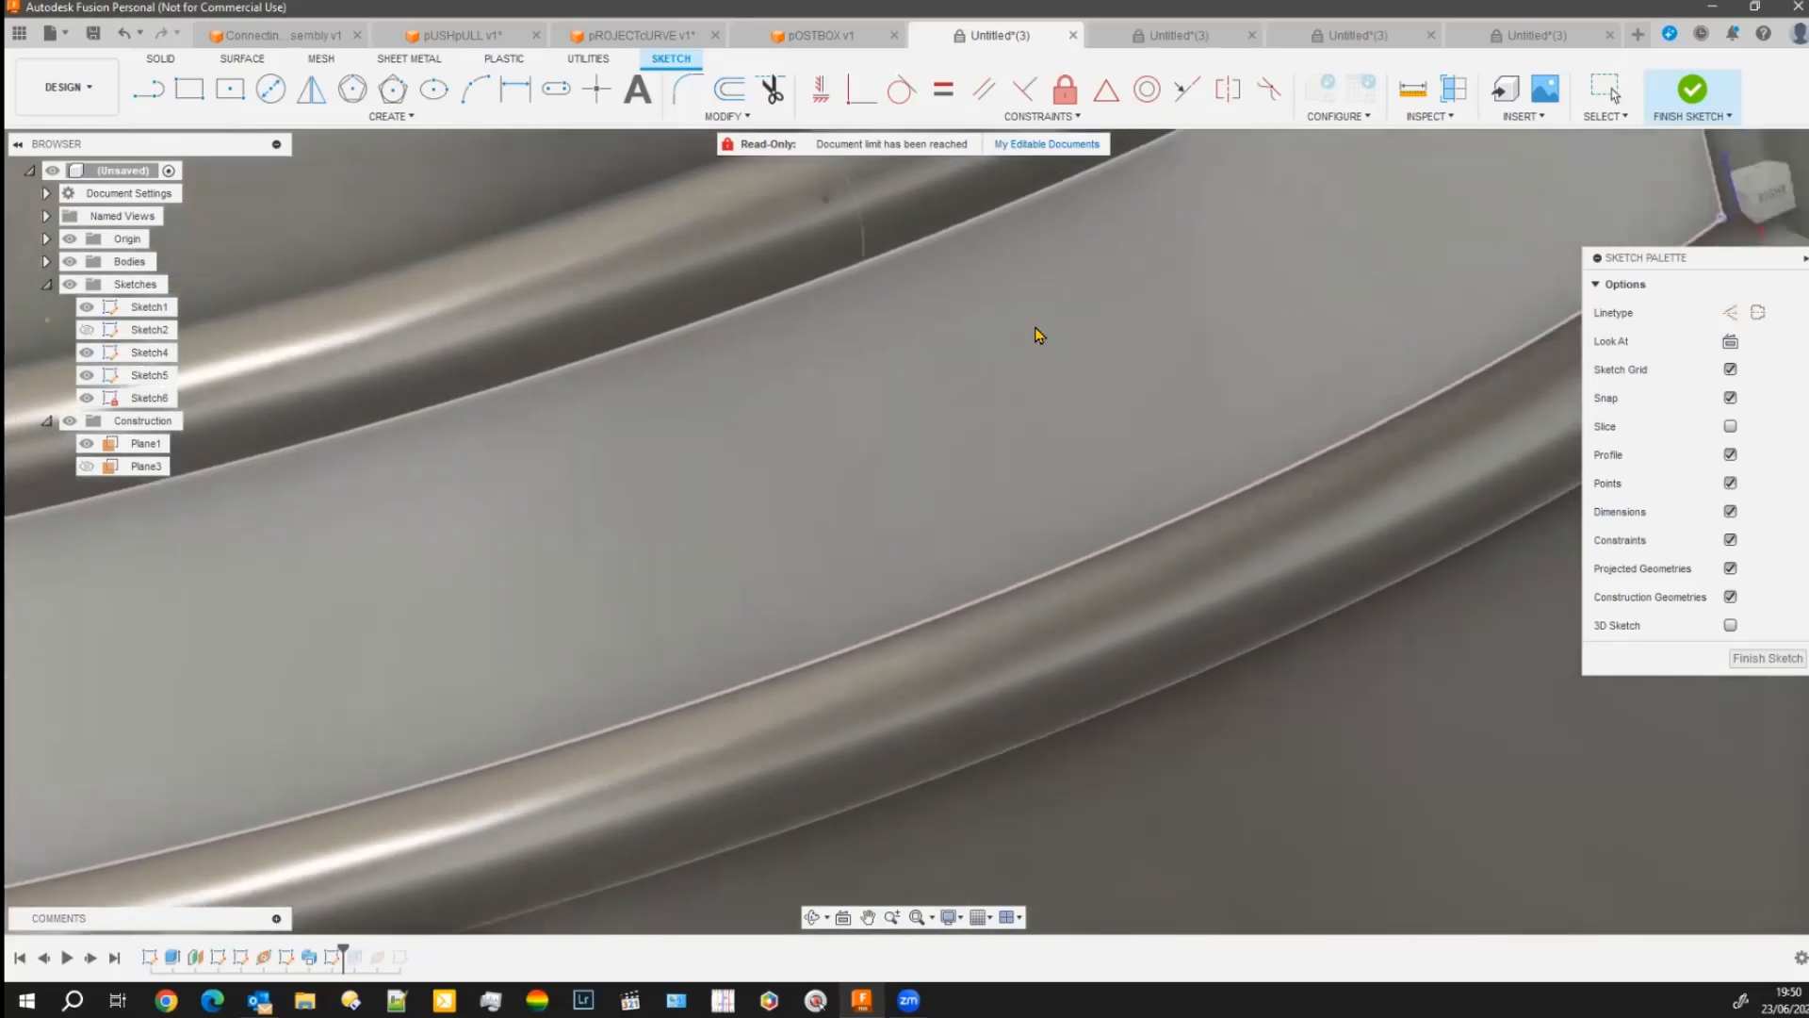
scroll(606, 525, down, 5)
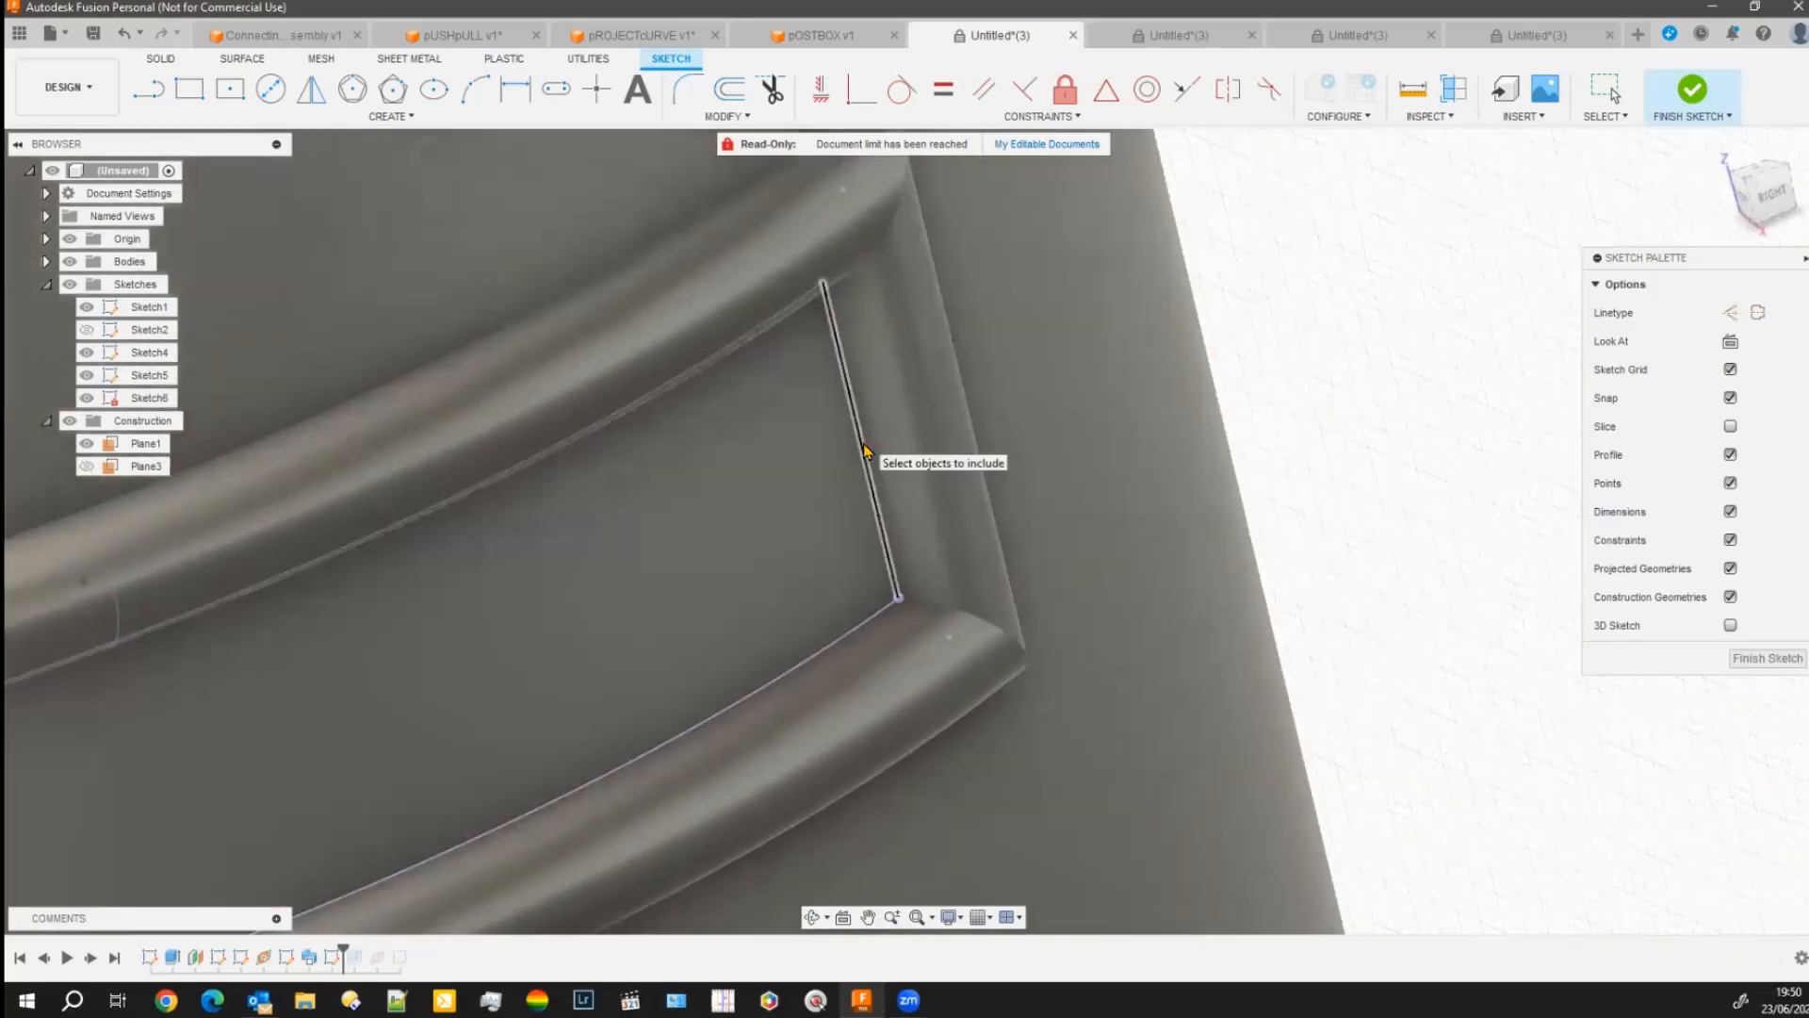
click(865, 451)
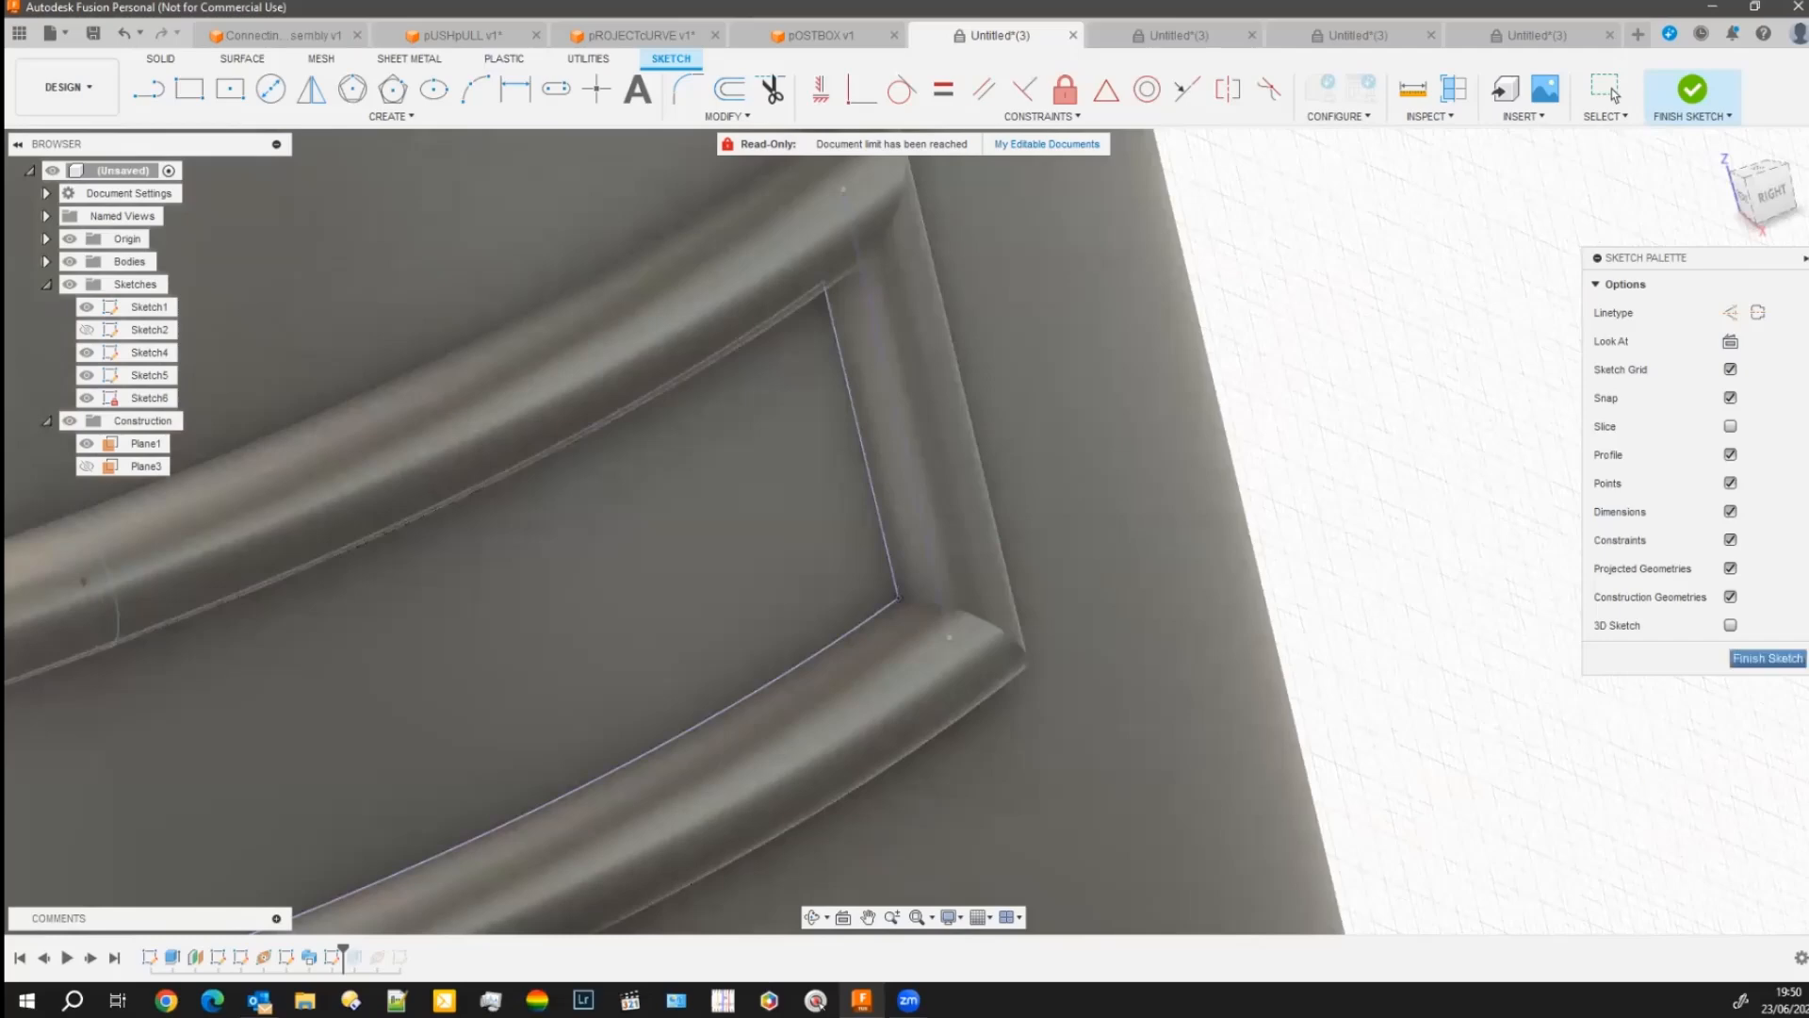
scroll(1507, 542, down, 2)
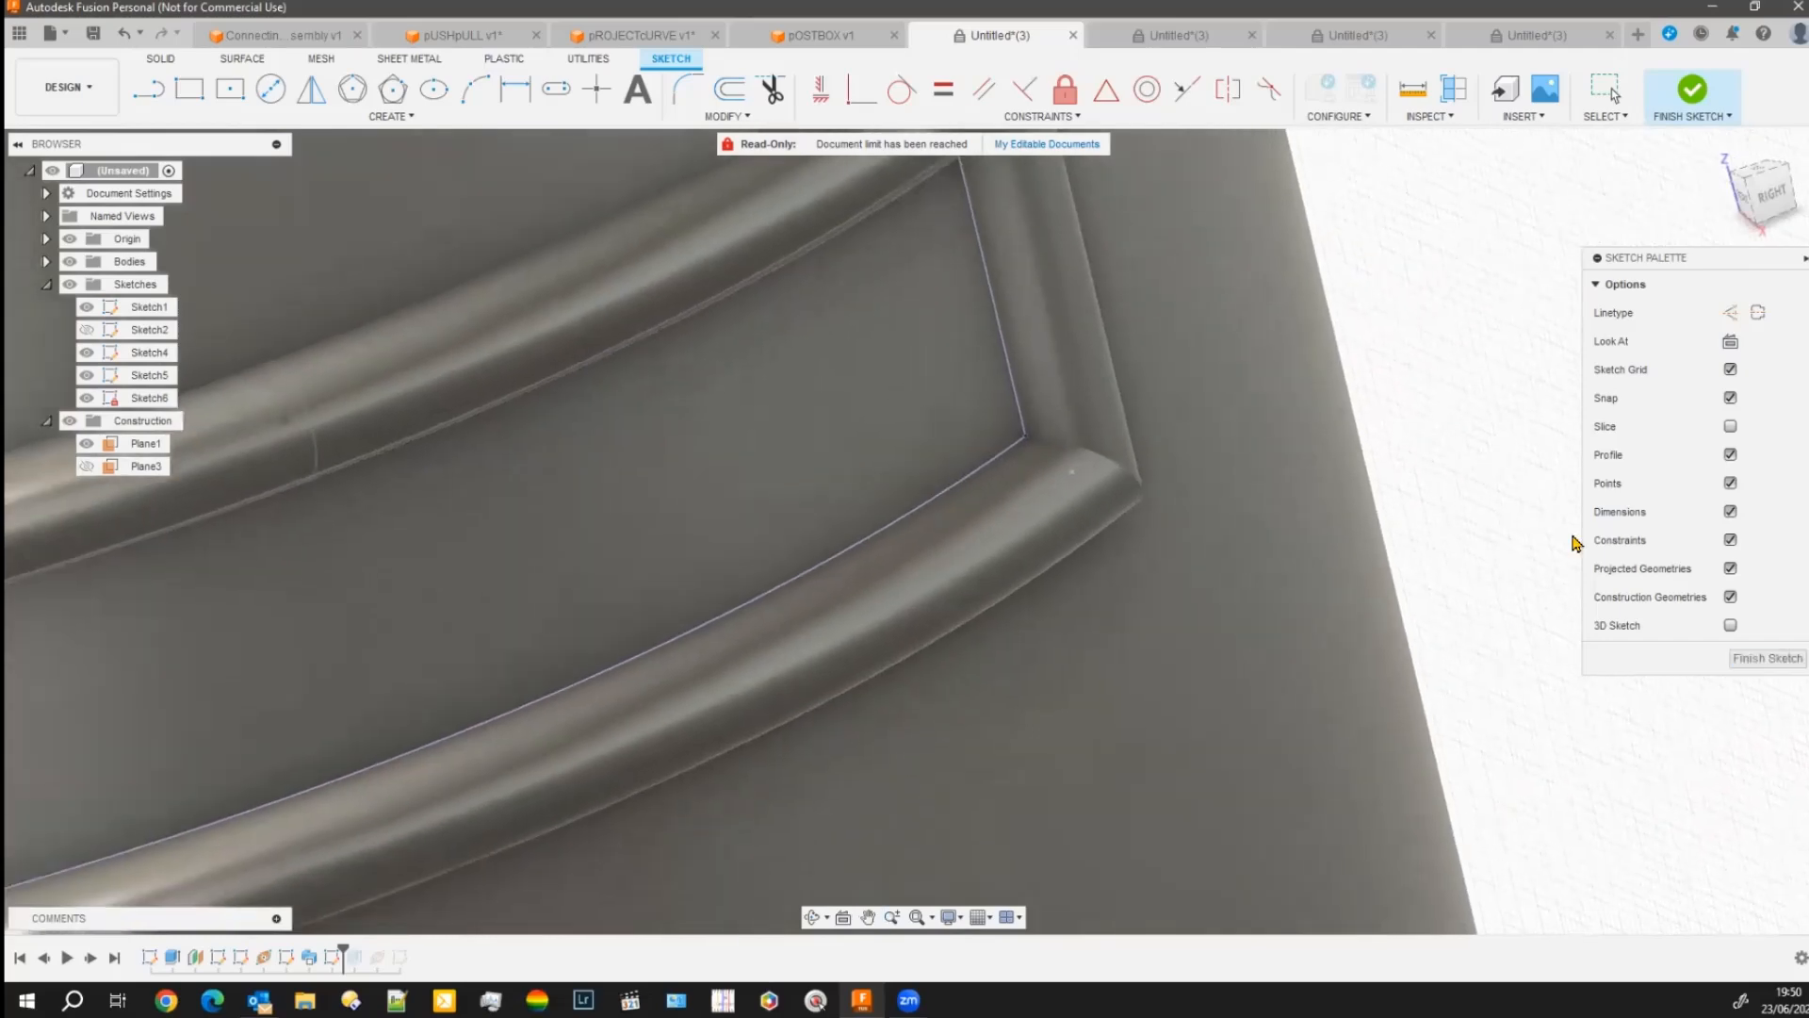
click(1768, 658)
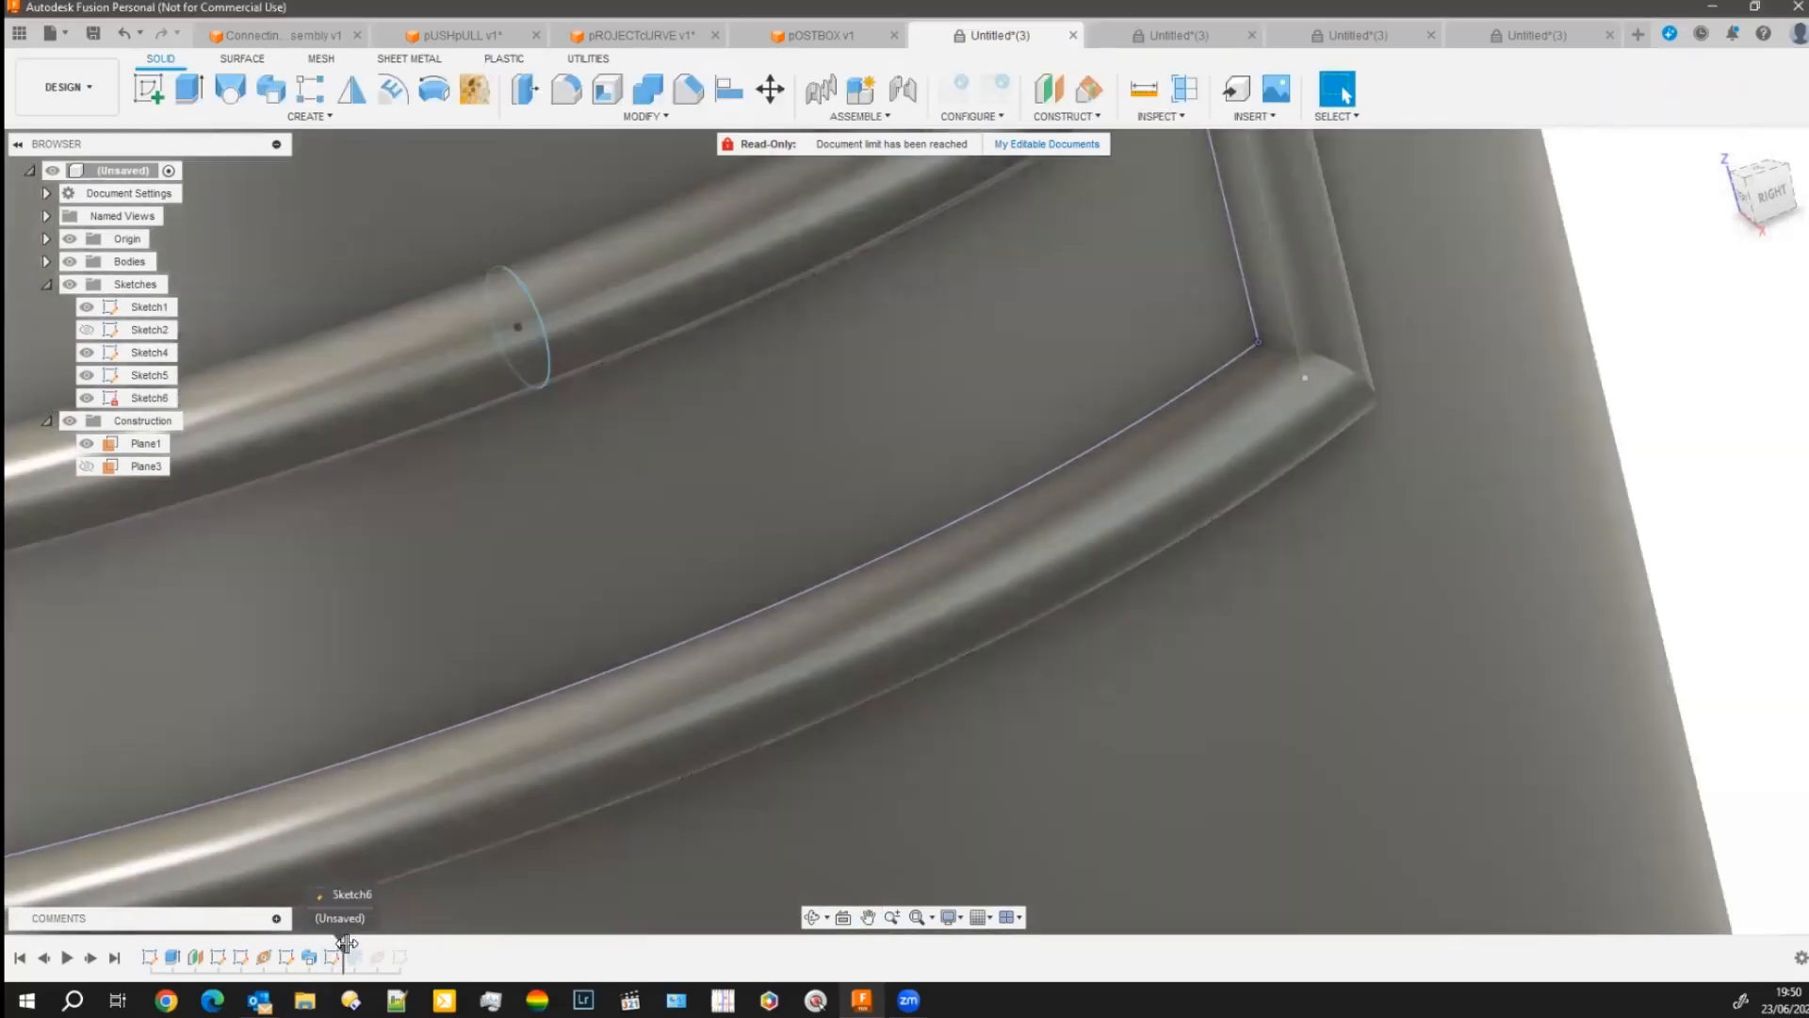
Roll the history forward past the slot cut and back, and examine the included outline inside the frame.
drag(346, 943, 388, 945)
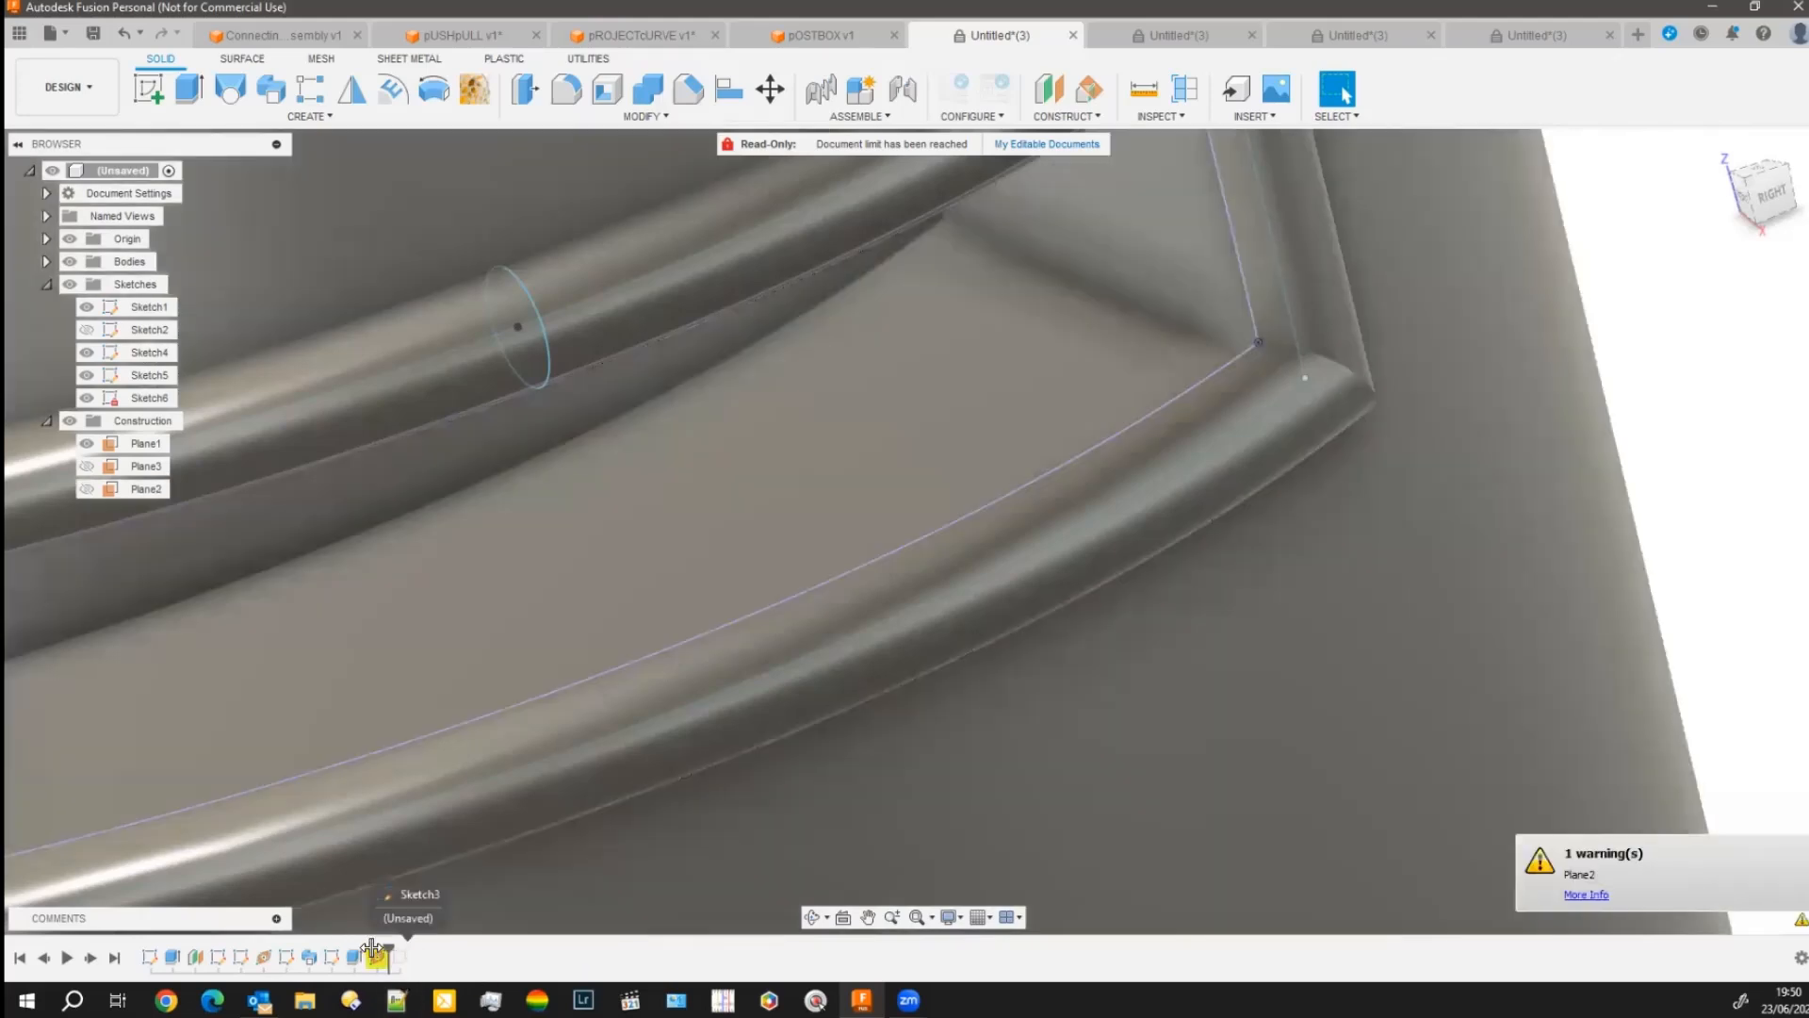
drag(371, 947, 343, 946)
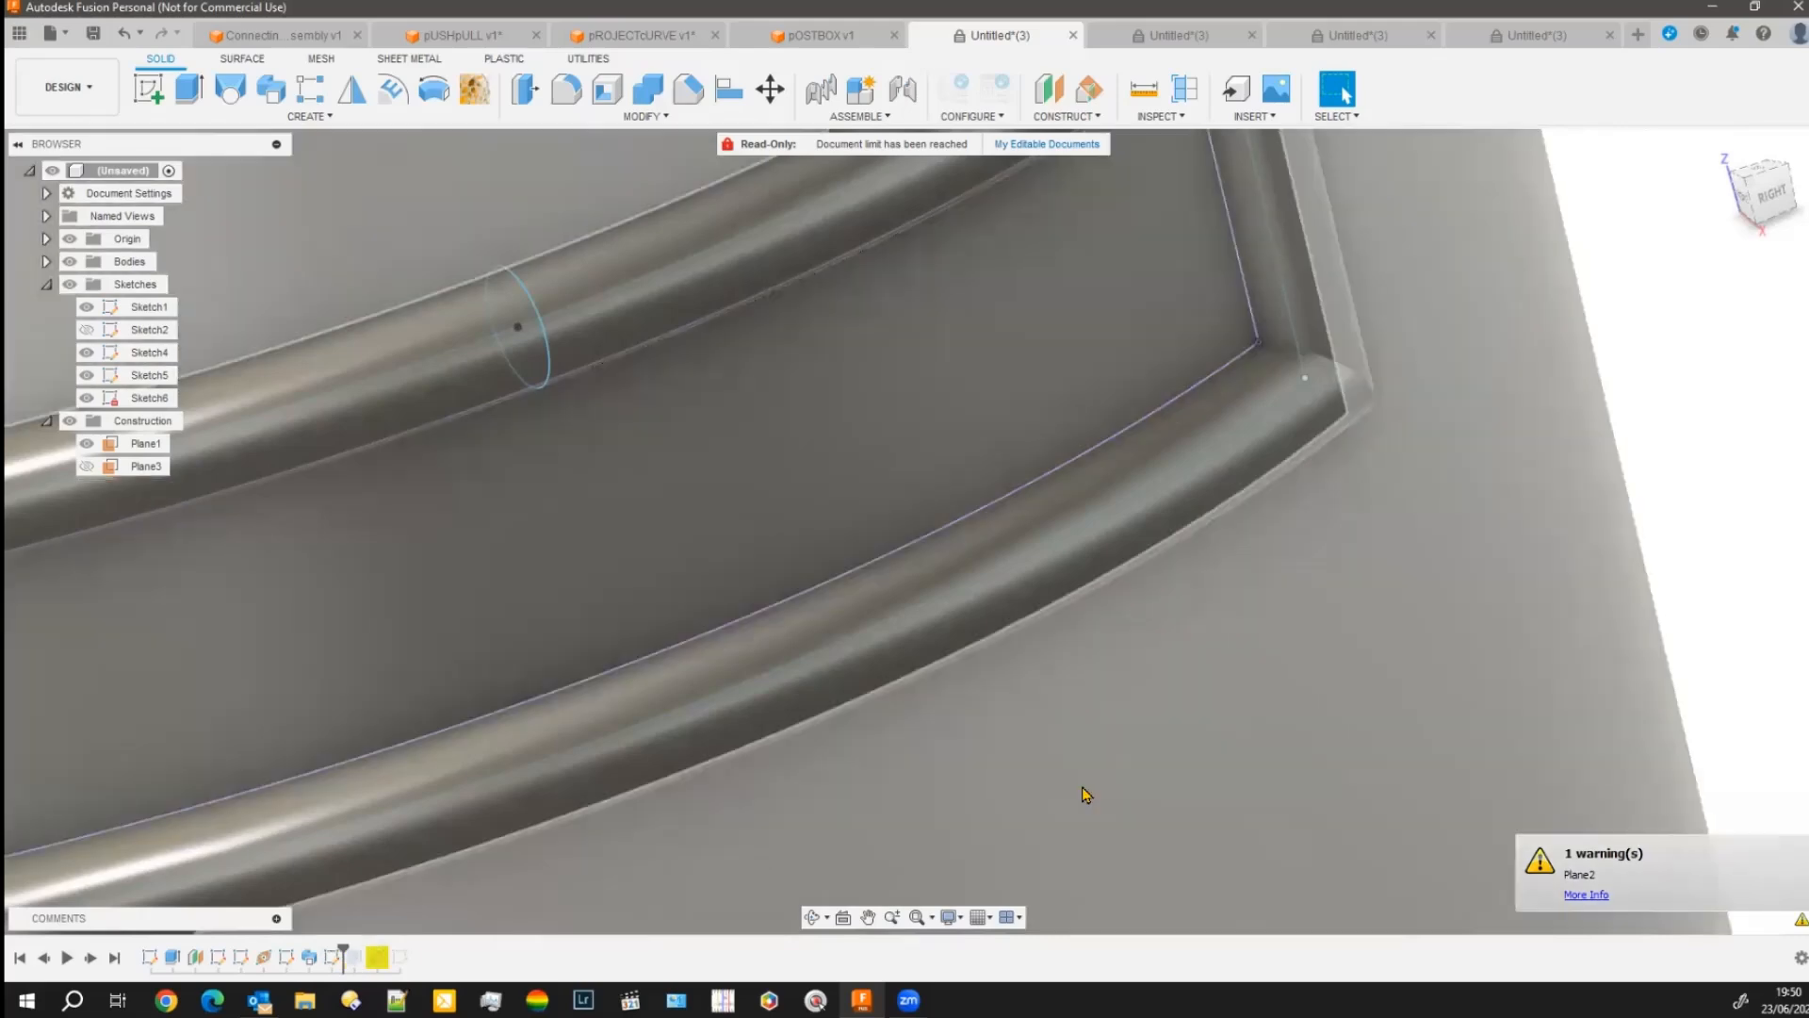
scroll(1607, 744, down, 5)
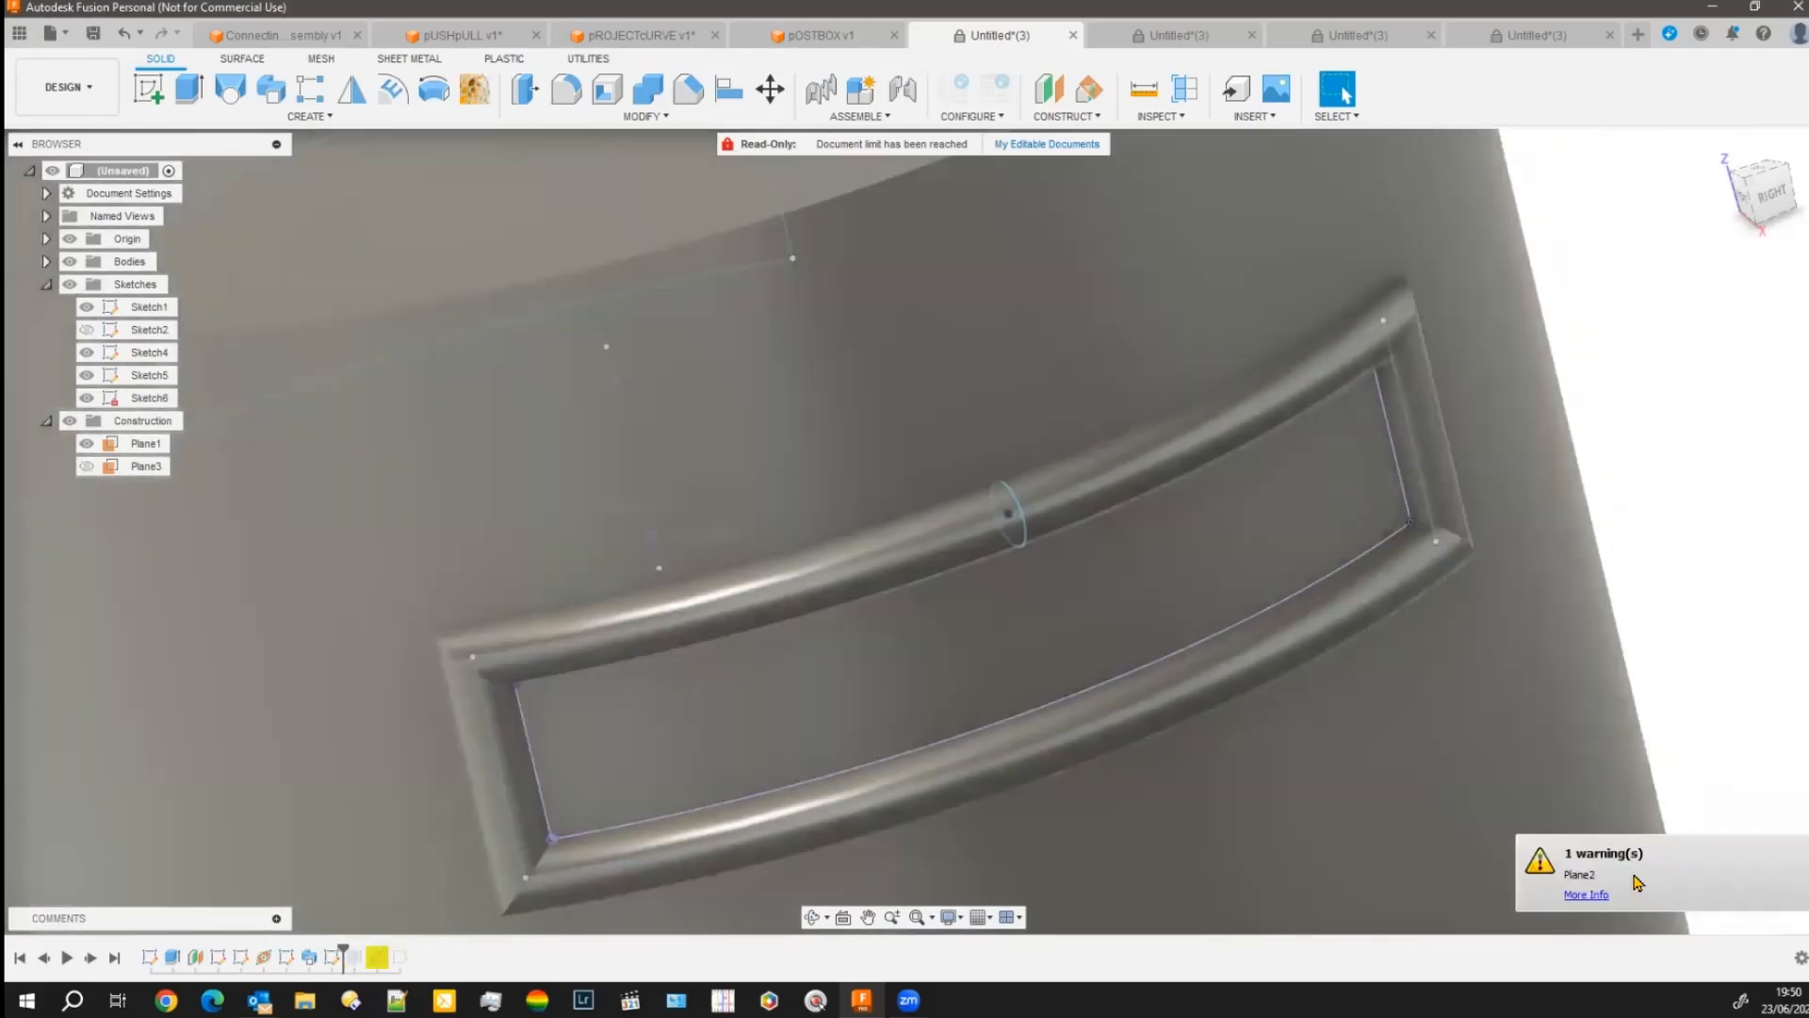
scroll(1701, 458, down, 1)
middle_drag(1701, 458, 1571, 412)
shift+middle_drag(1599, 452, 1624, 428)
scroll(1615, 436, down, 8)
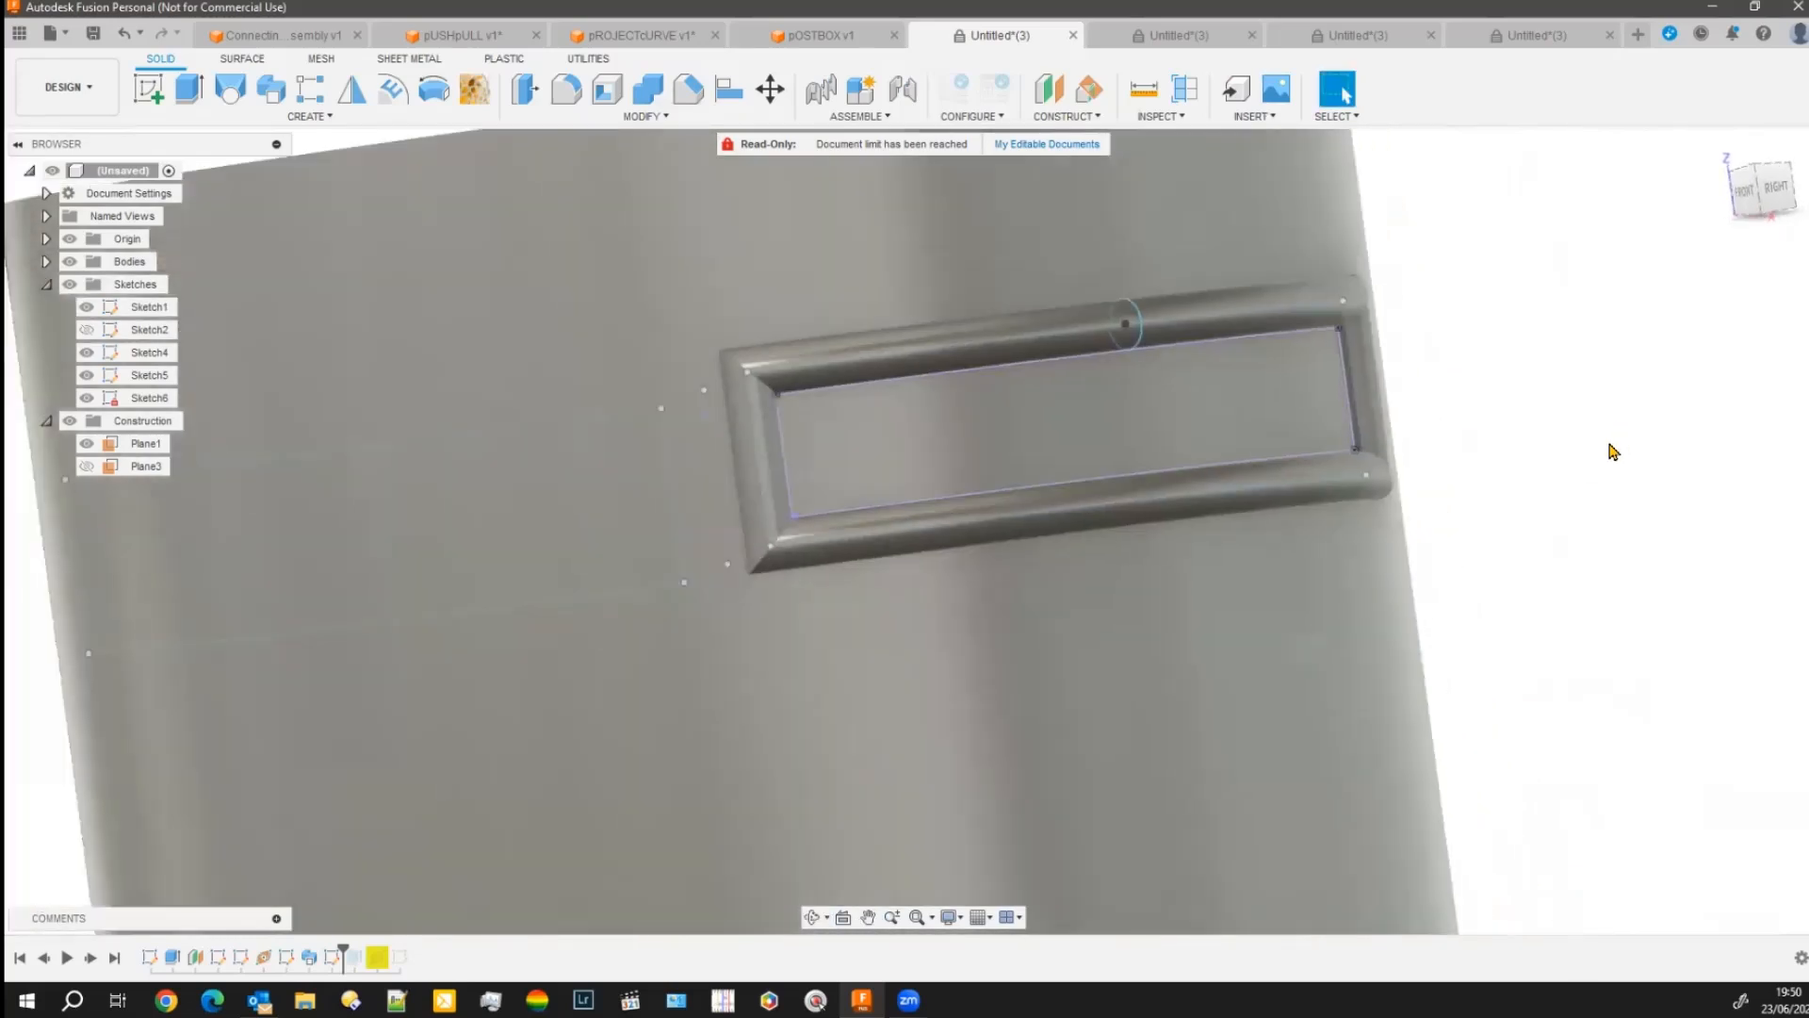
scroll(1138, 561, down, 2)
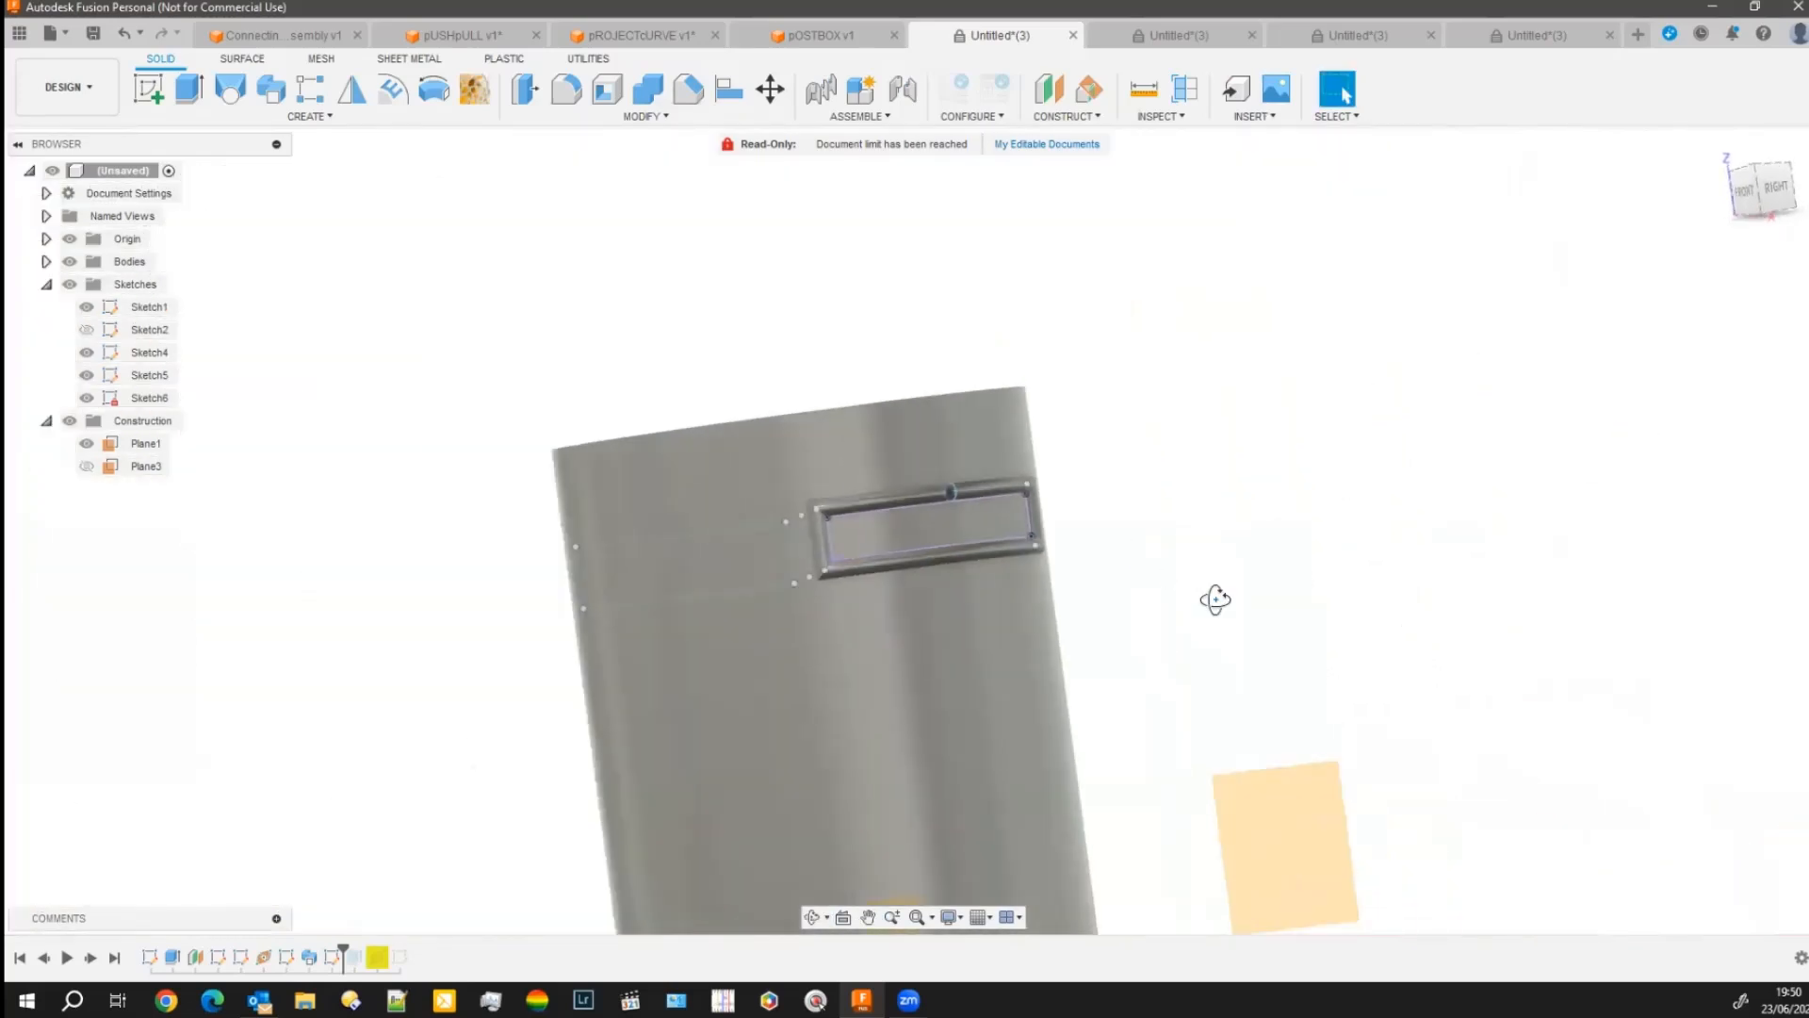
shift+middle_drag(1215, 600, 1216, 627)
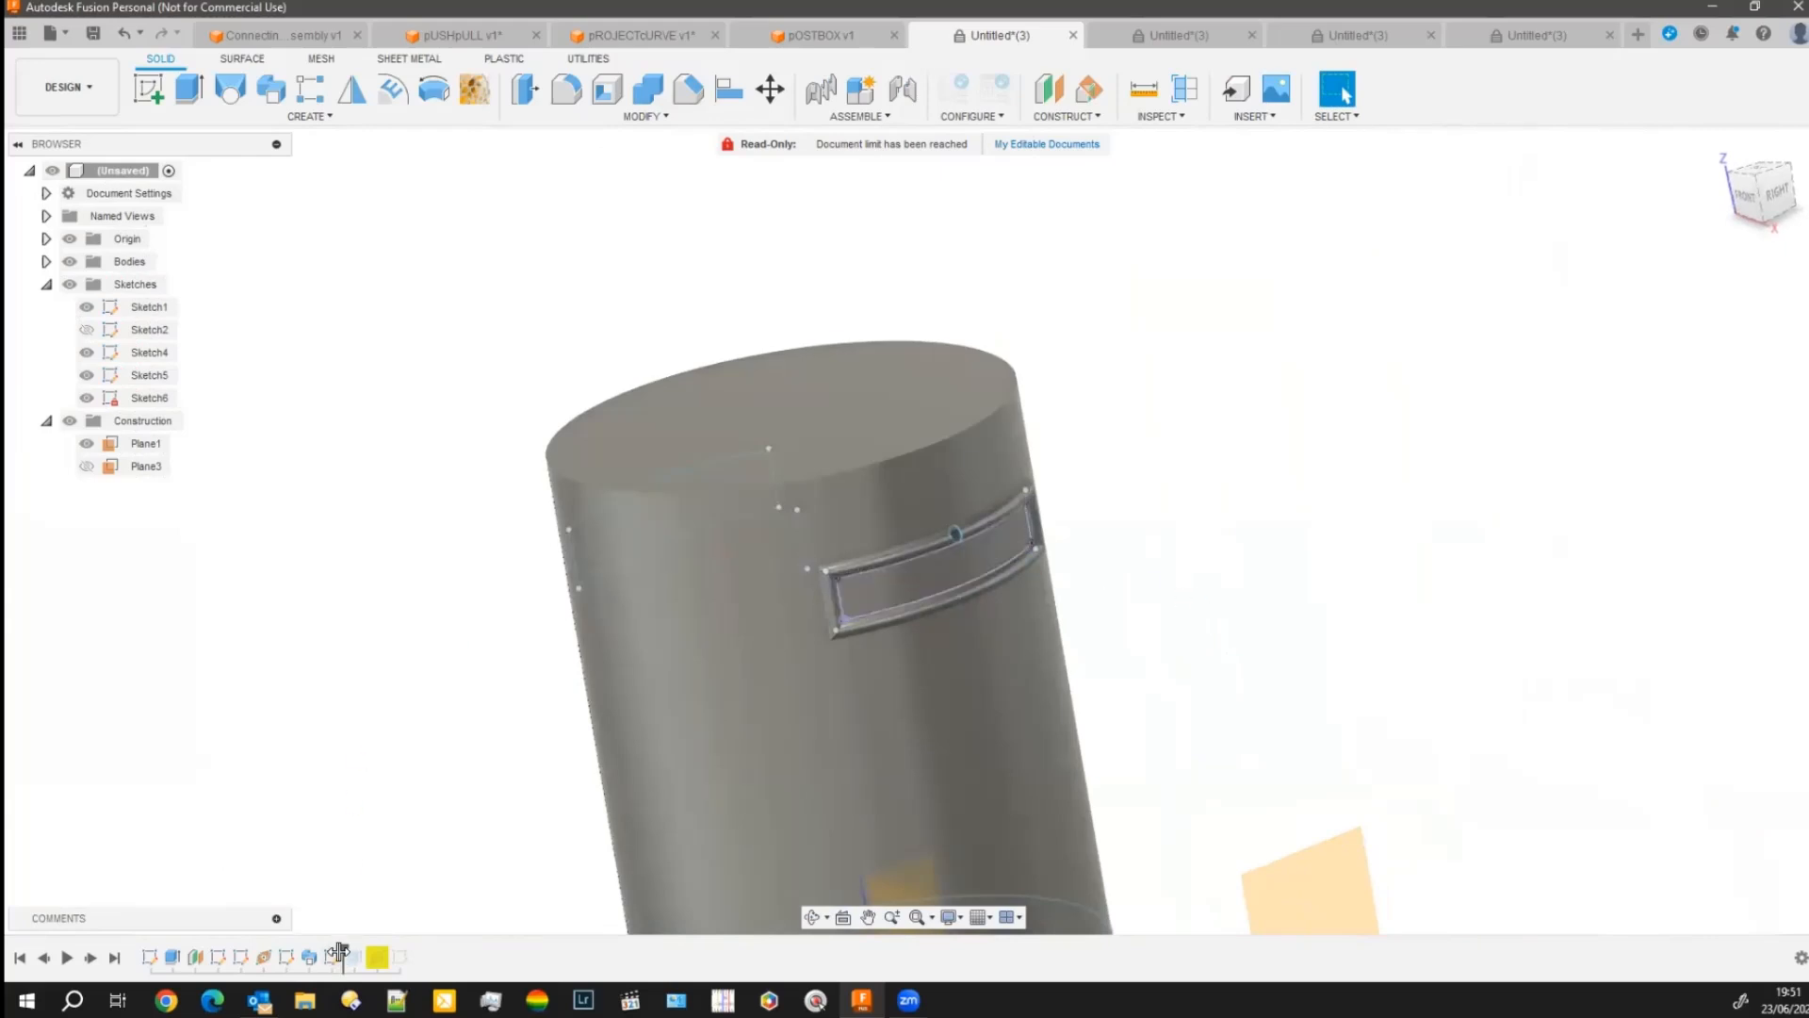
Roll the history marker forward to the end of the timeline, past the slot cut, Plane2 and Sketch3.
drag(341, 950, 390, 953)
shift+middle_drag(1175, 726, 1046, 726)
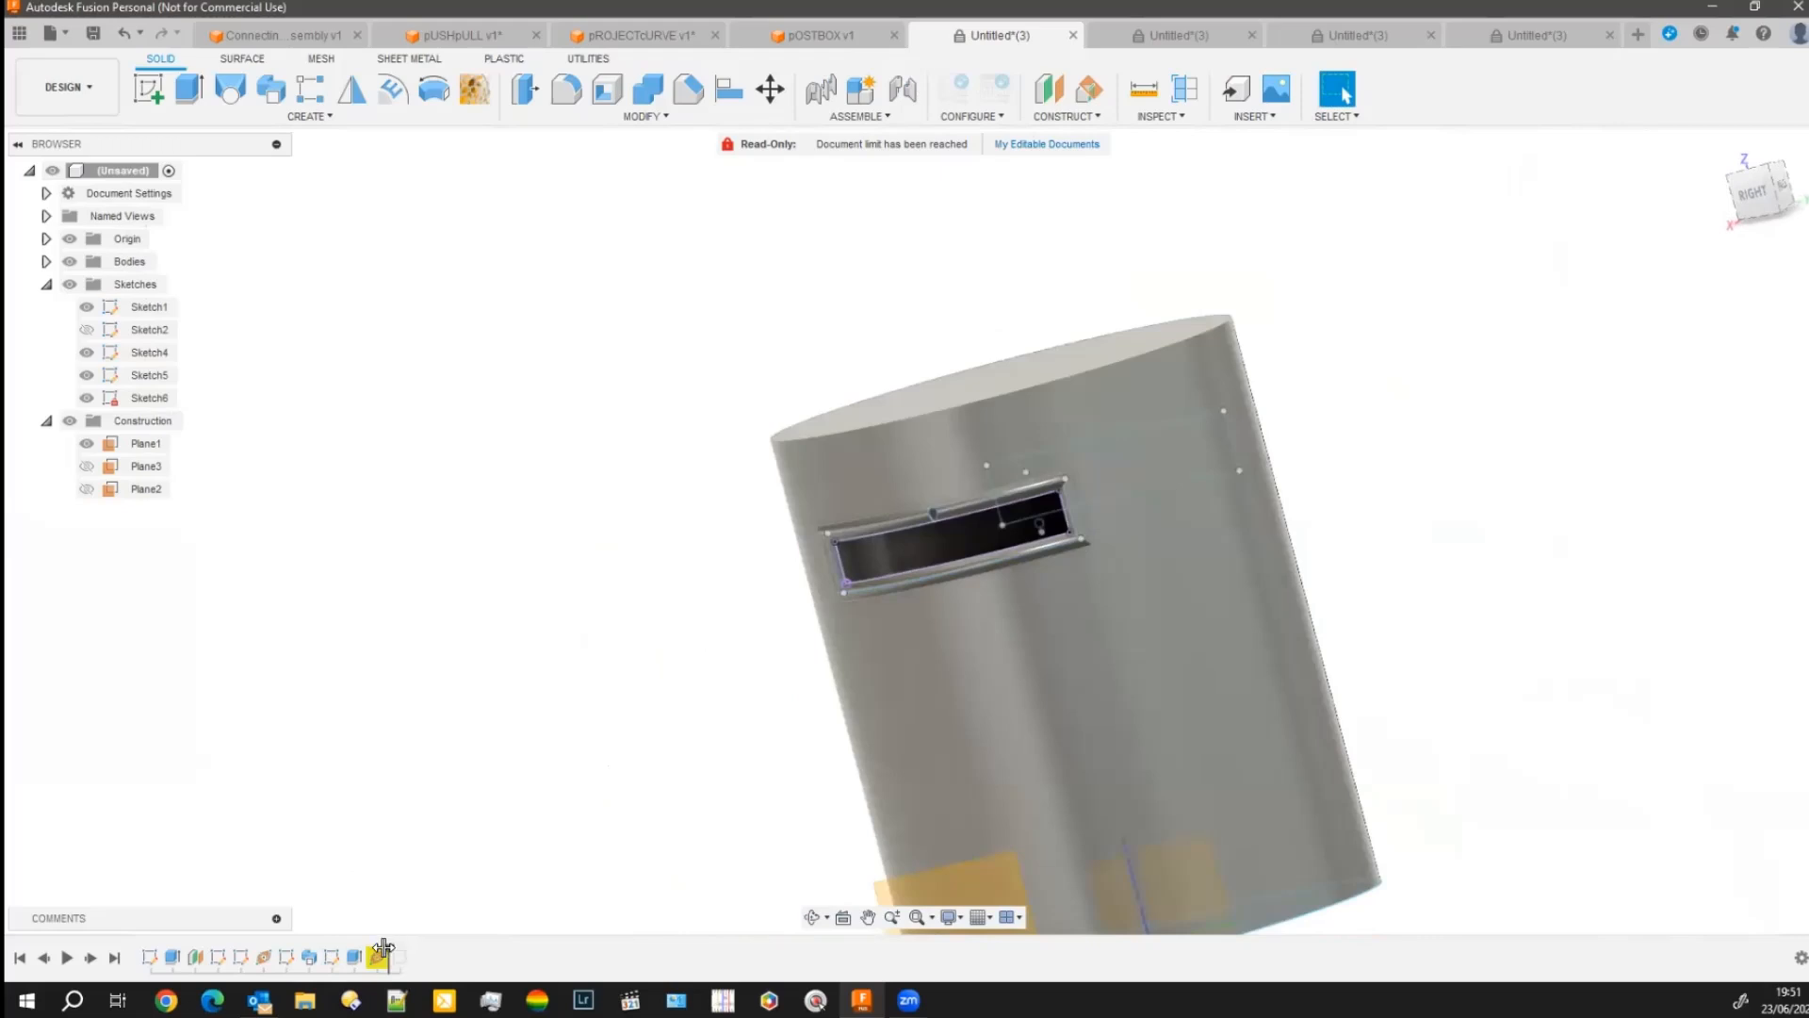
drag(383, 949, 413, 957)
mouse_move(505, 795)
shift+middle_down()
mouse_move(525, 804)
mouse_move(537, 772)
mouse_move(509, 769)
mouse_move(553, 777)
shift+middle_up()
scroll(1008, 680, up, 5)
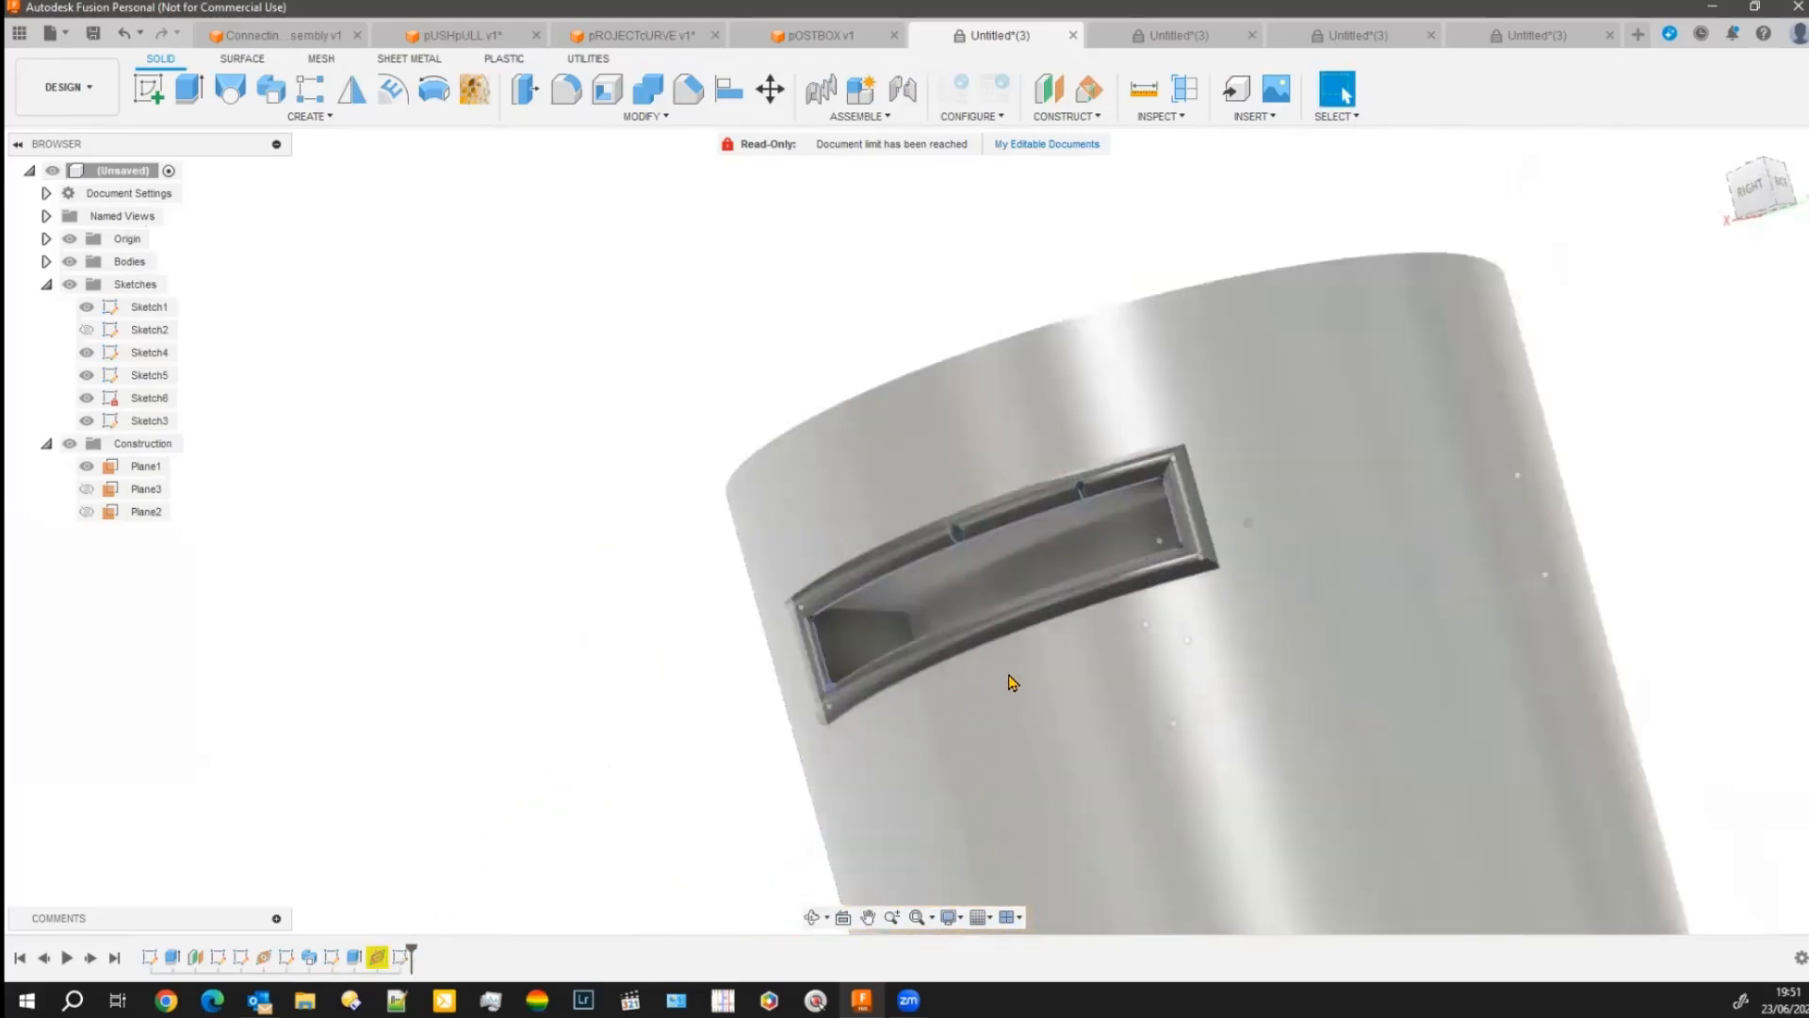
Open the slot cut's extrude settings, examine its profile and object start, and leave the feature as it is.
shift+middle_drag(412, 761, 405, 866)
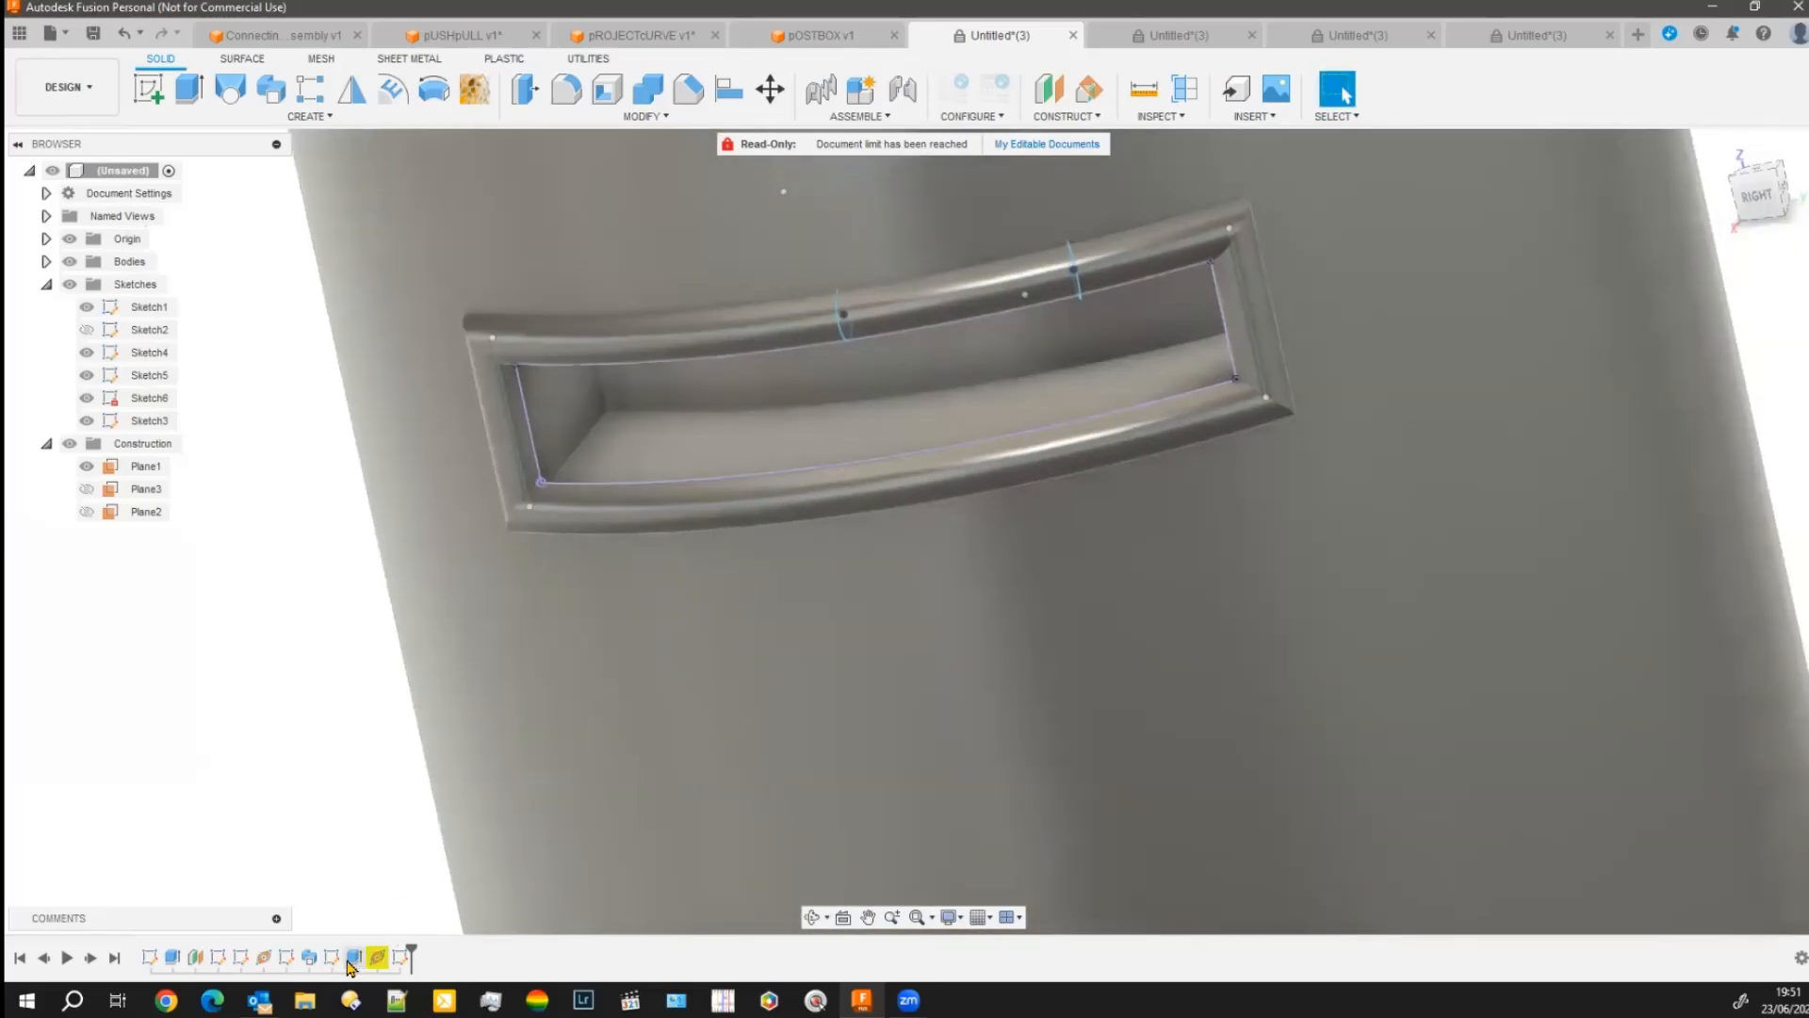
click(356, 958)
right_click(357, 959)
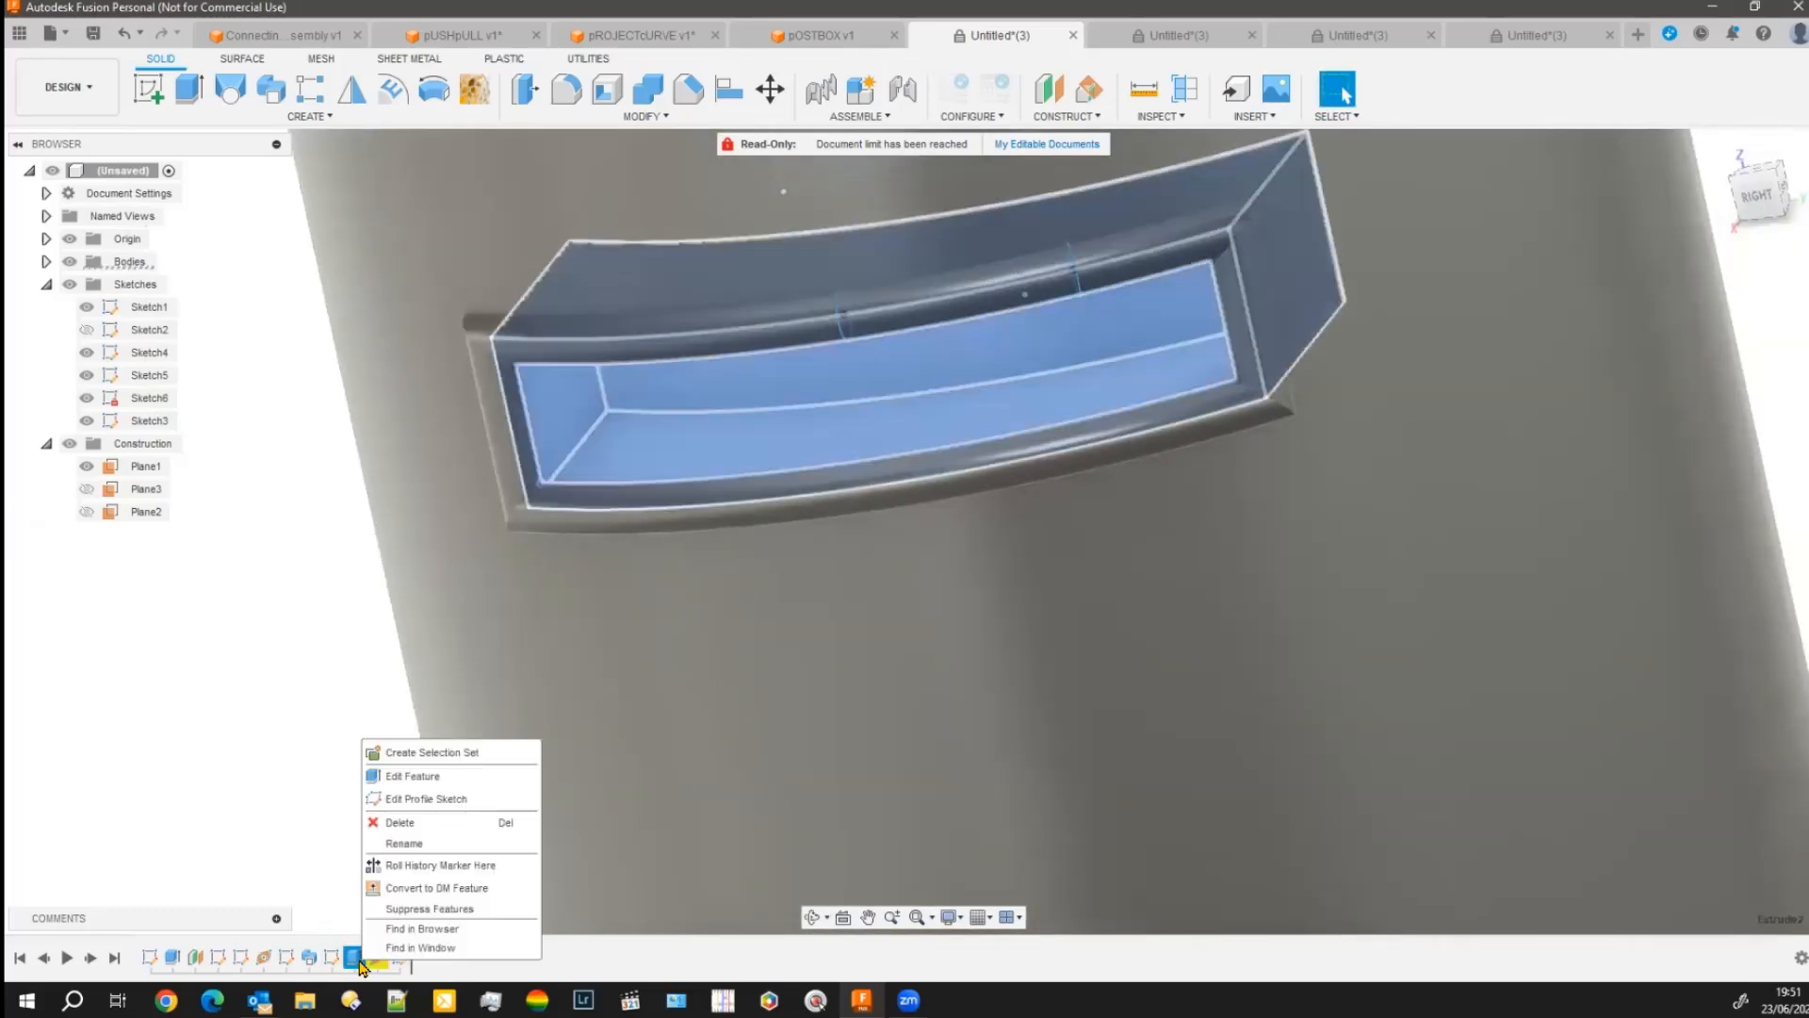
click(407, 778)
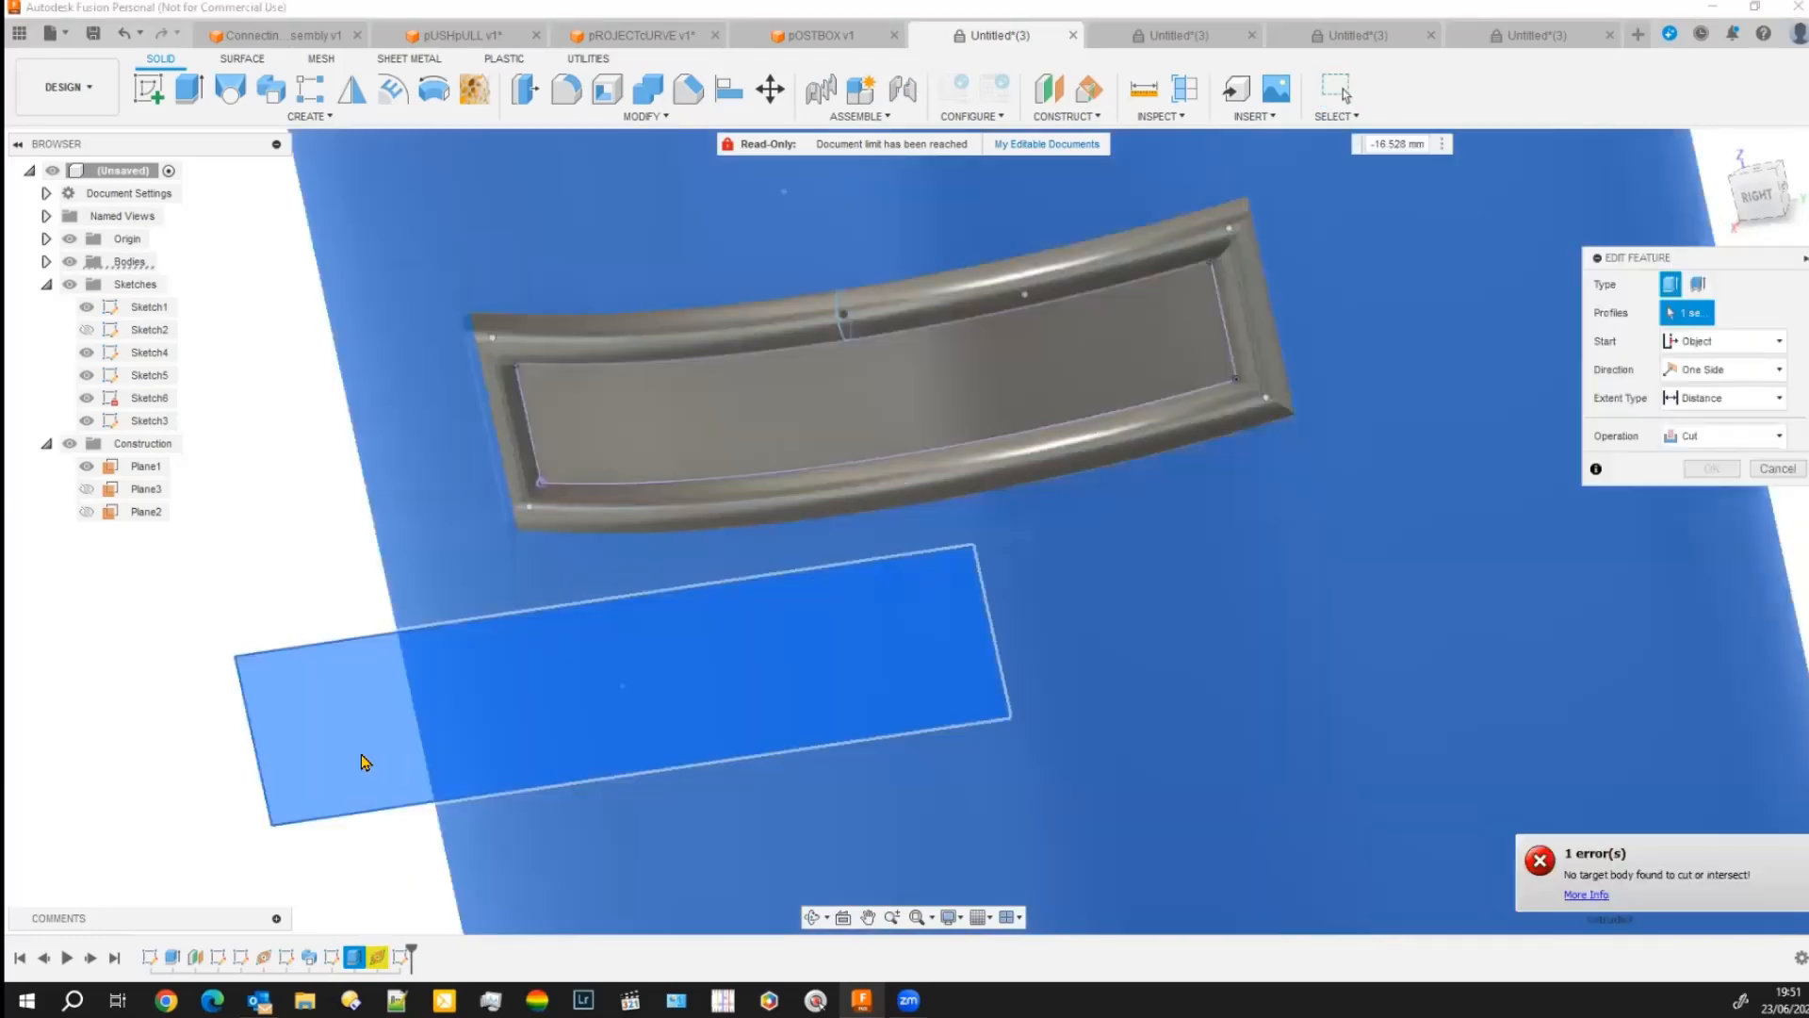
shift+middle_drag(136, 770, 234, 759)
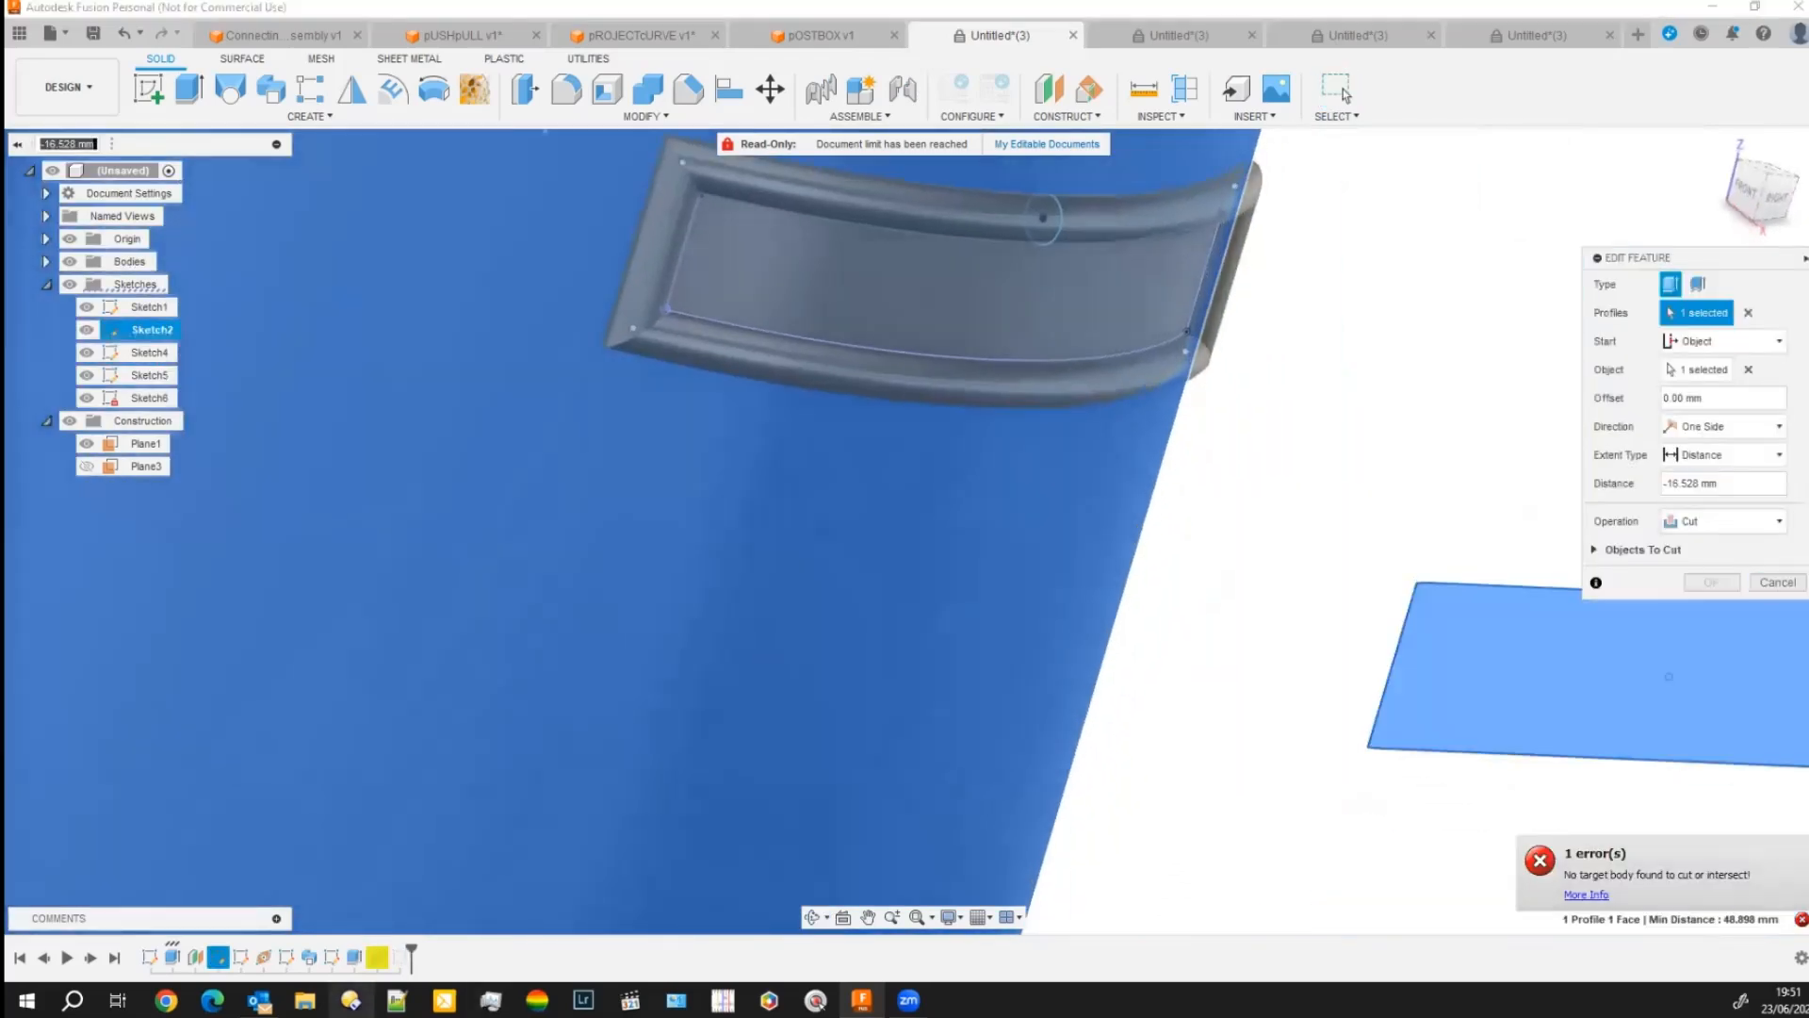
key(Escape)
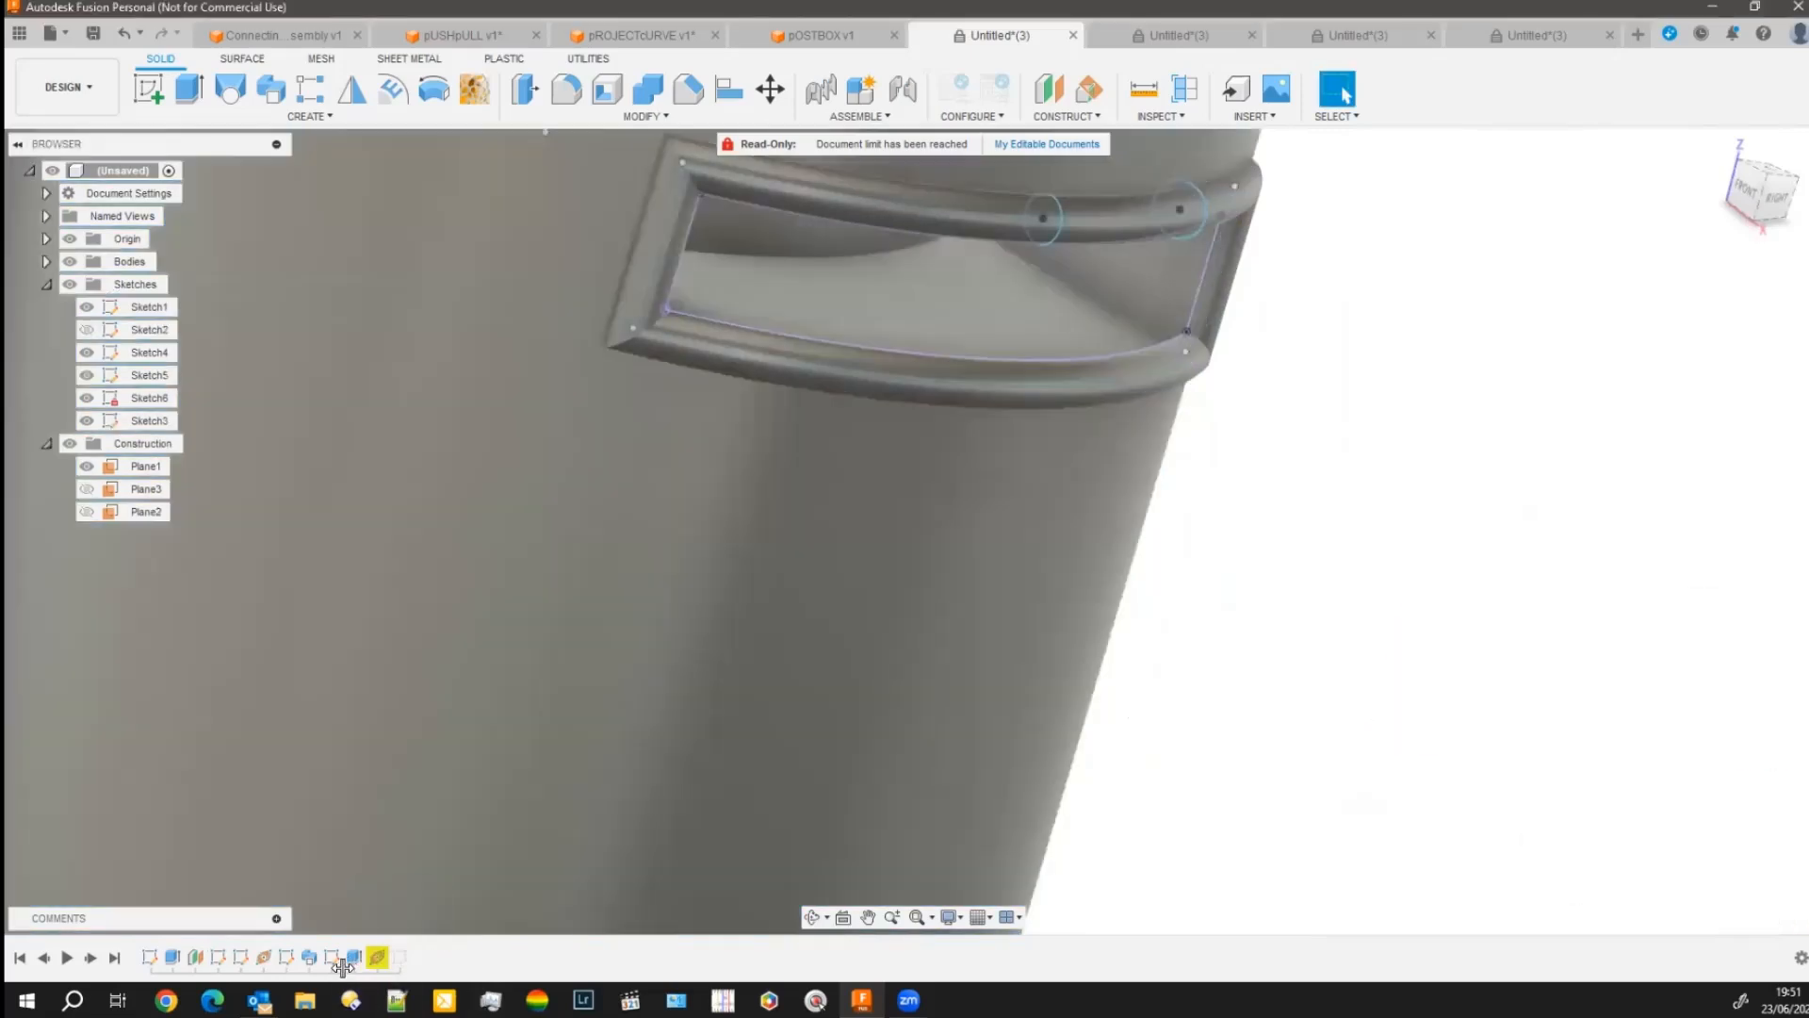
Roll the history marker back to just before the slot cut and show Sketch2 beside the cylinder.
drag(342, 966, 343, 959)
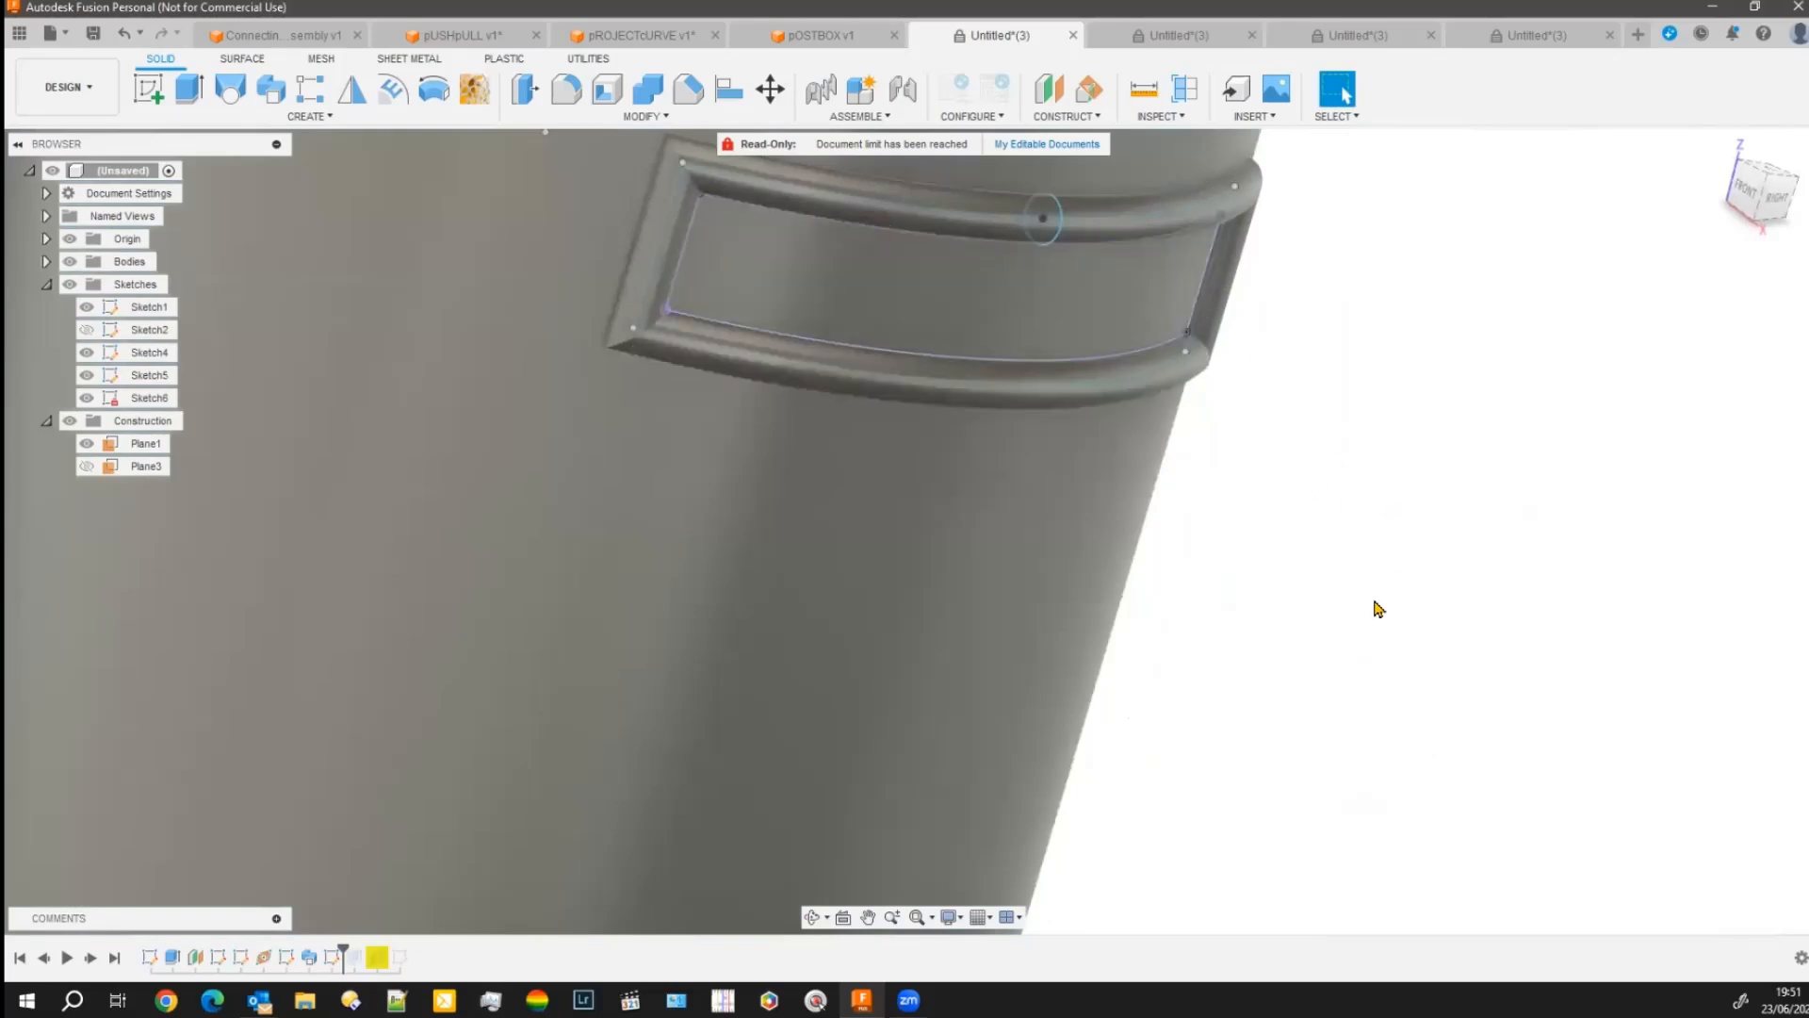
scroll(1403, 644, down, 3)
middle_drag(1394, 650, 1031, 363)
scroll(1032, 362, down, 1)
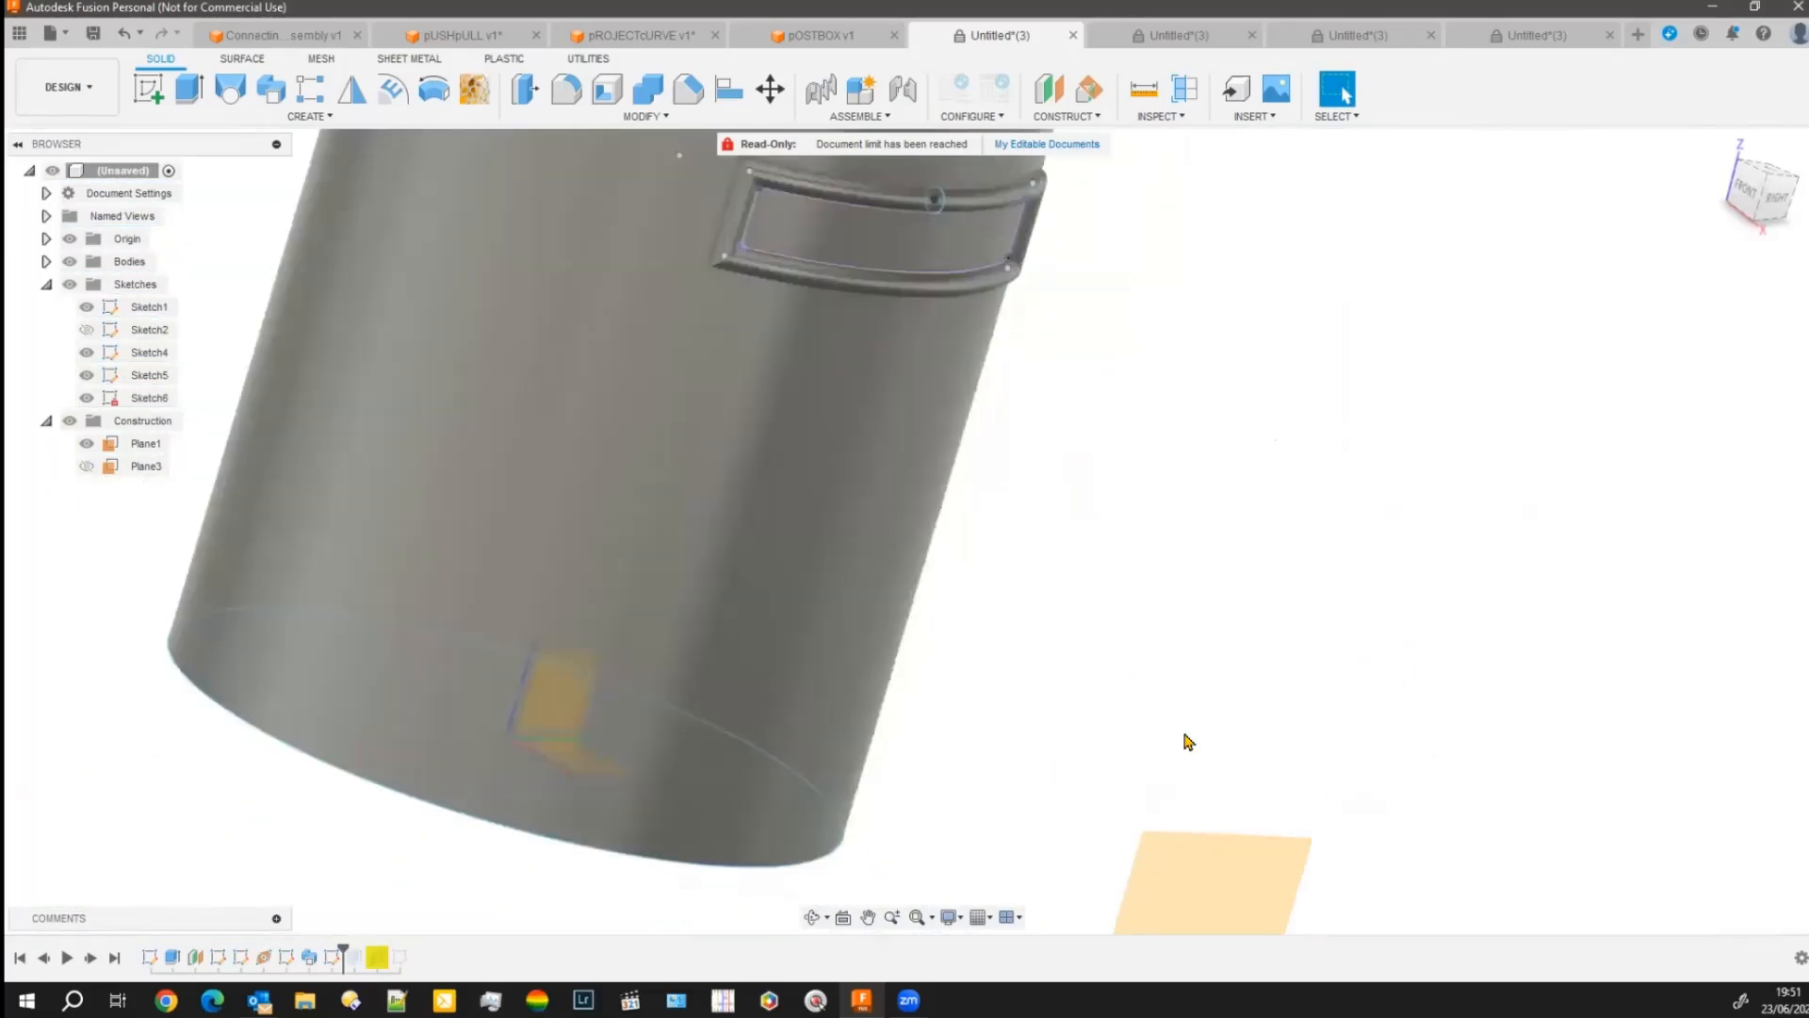
click(1185, 900)
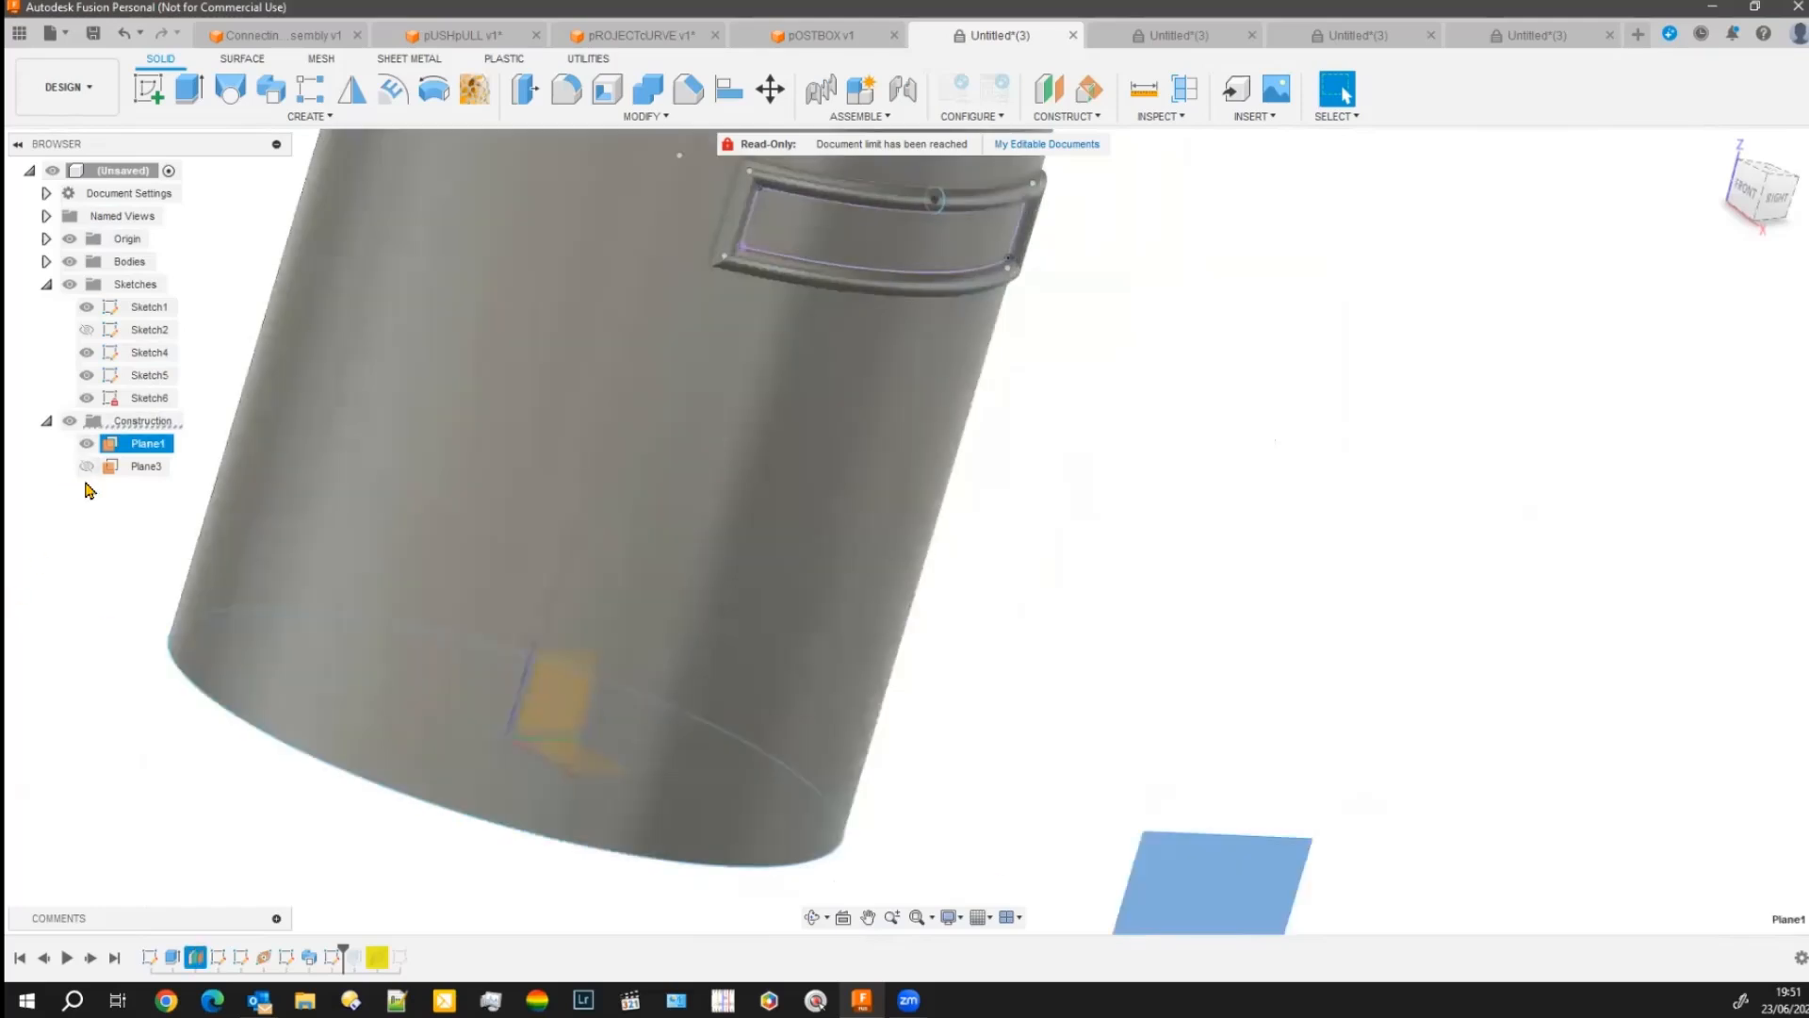
click(85, 329)
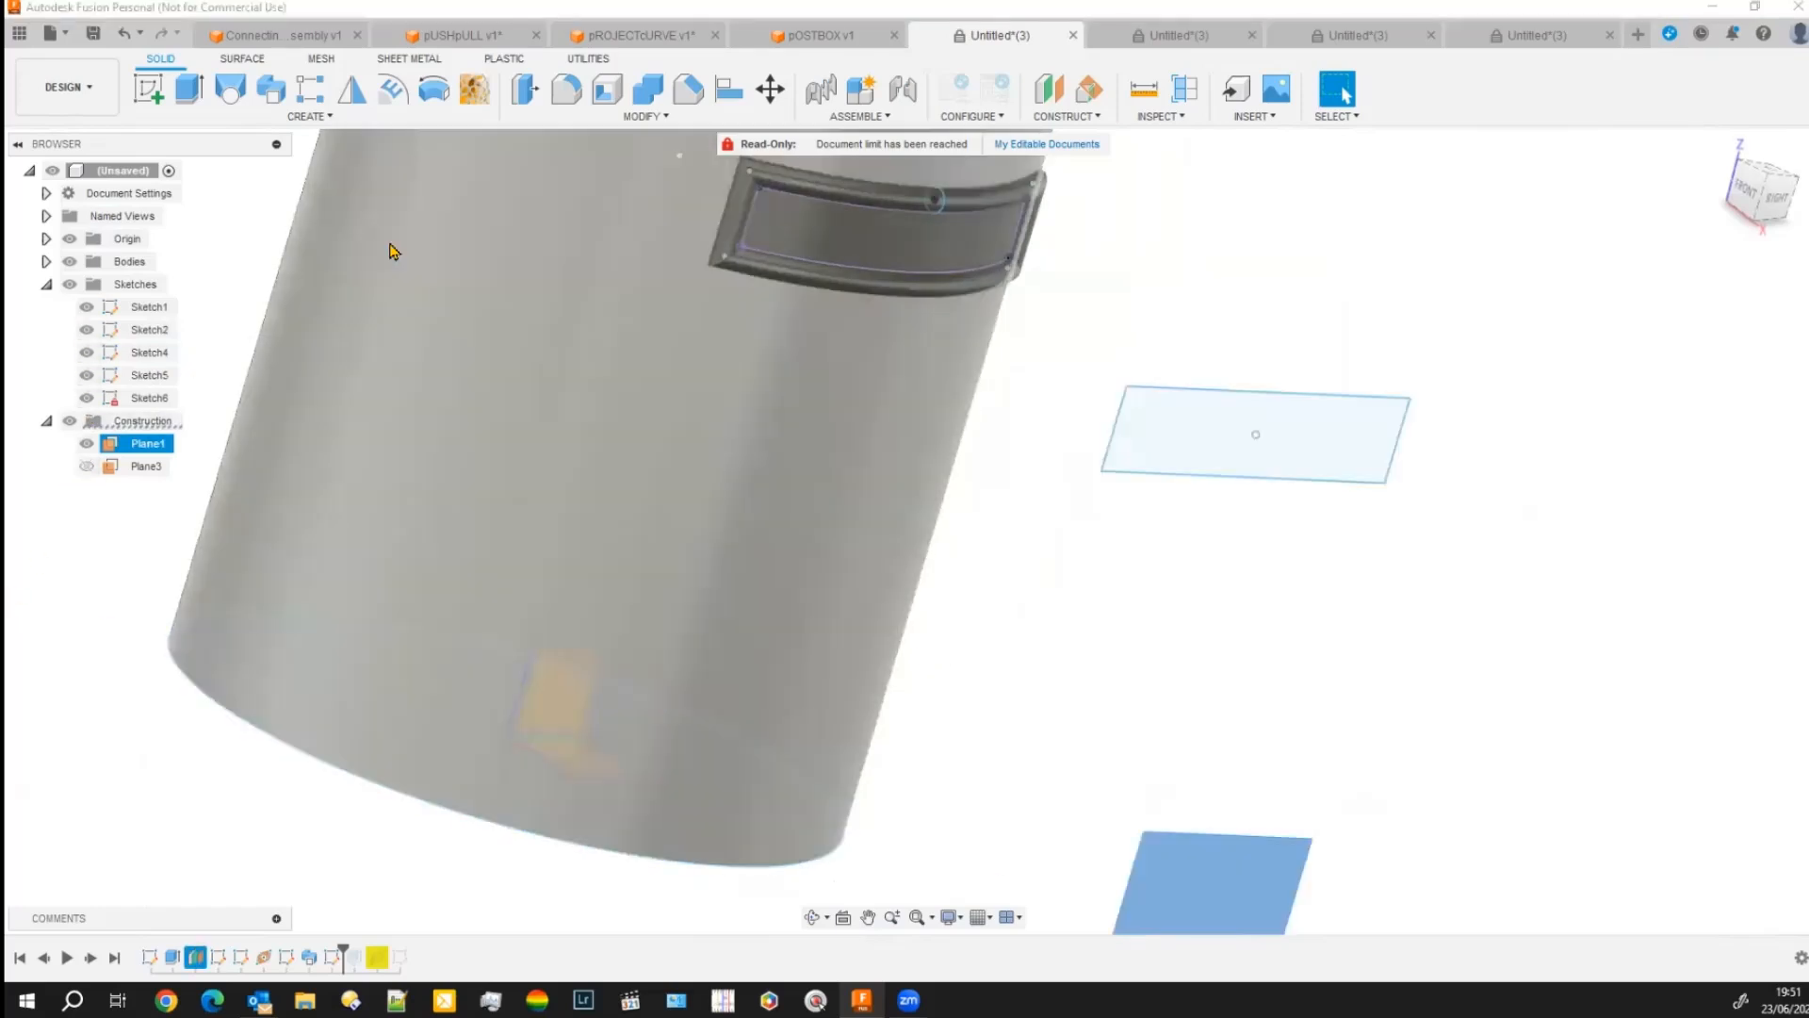
Create a new sketch on the offset construction plane Plane1.
click(148, 88)
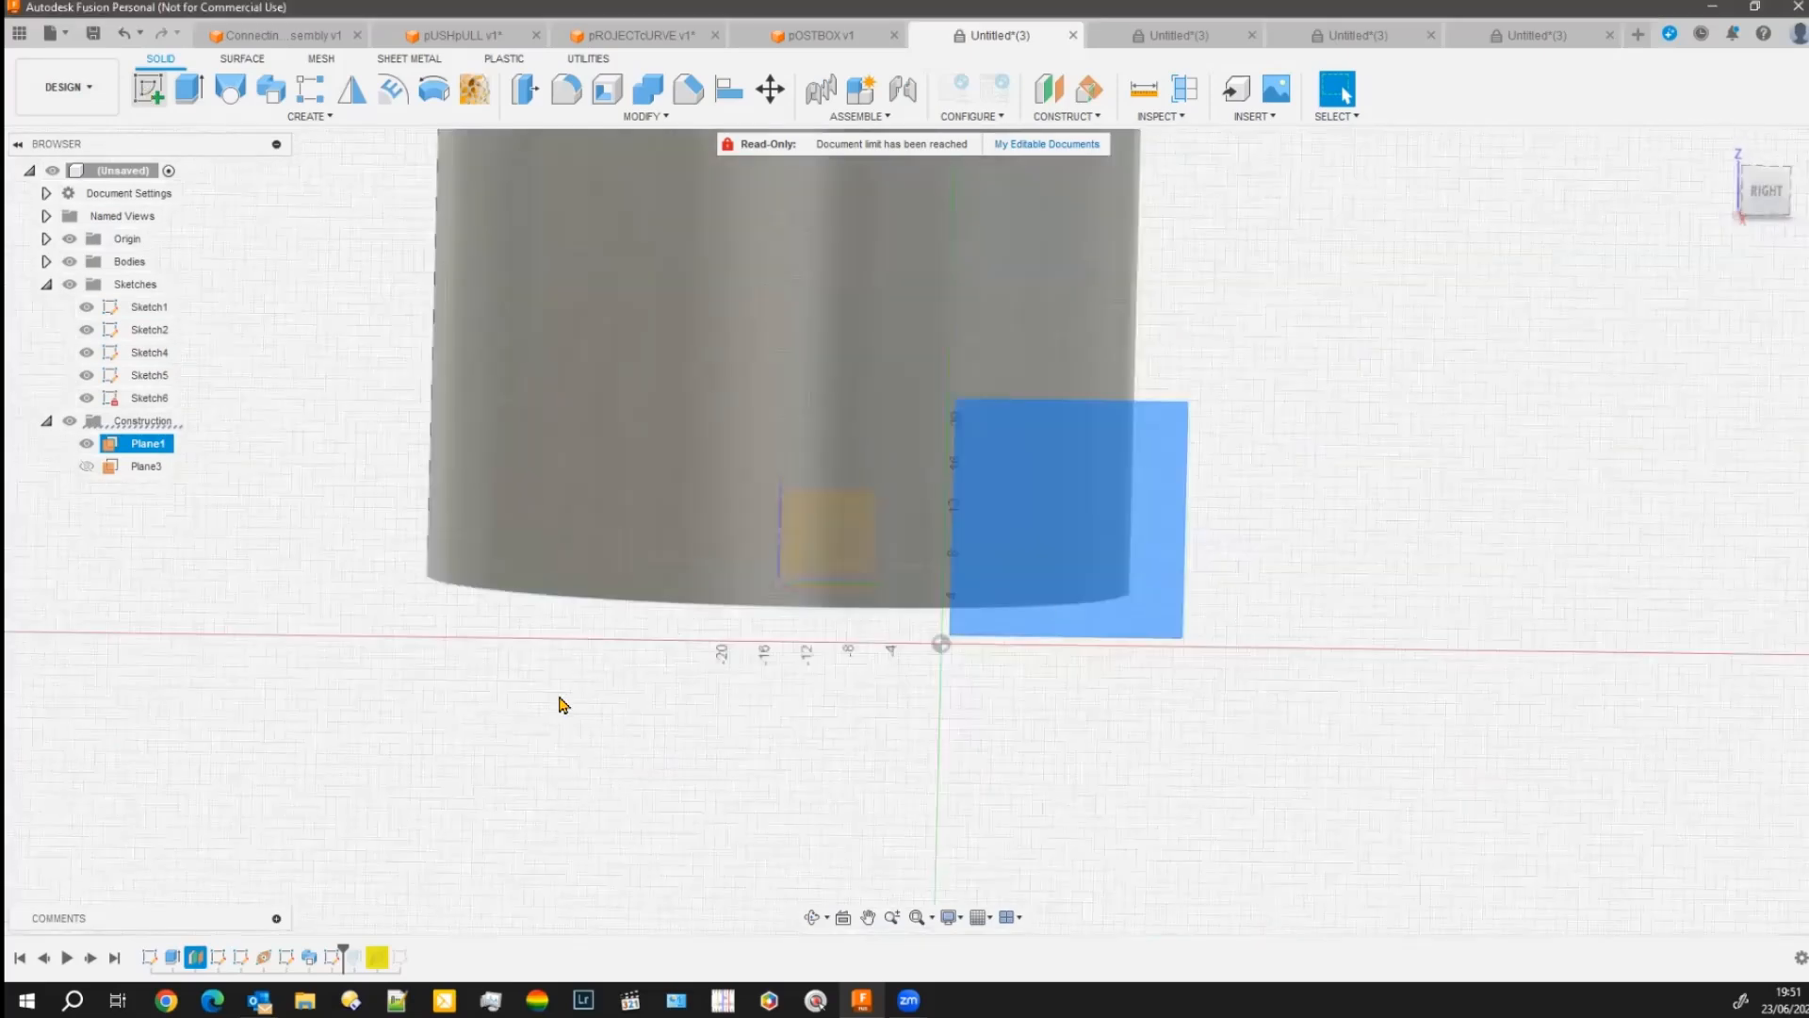
mouse_move(549, 714)
shift+middle_down()
mouse_move(654, 763)
mouse_move(448, 779)
mouse_move(619, 780)
shift+middle_up()
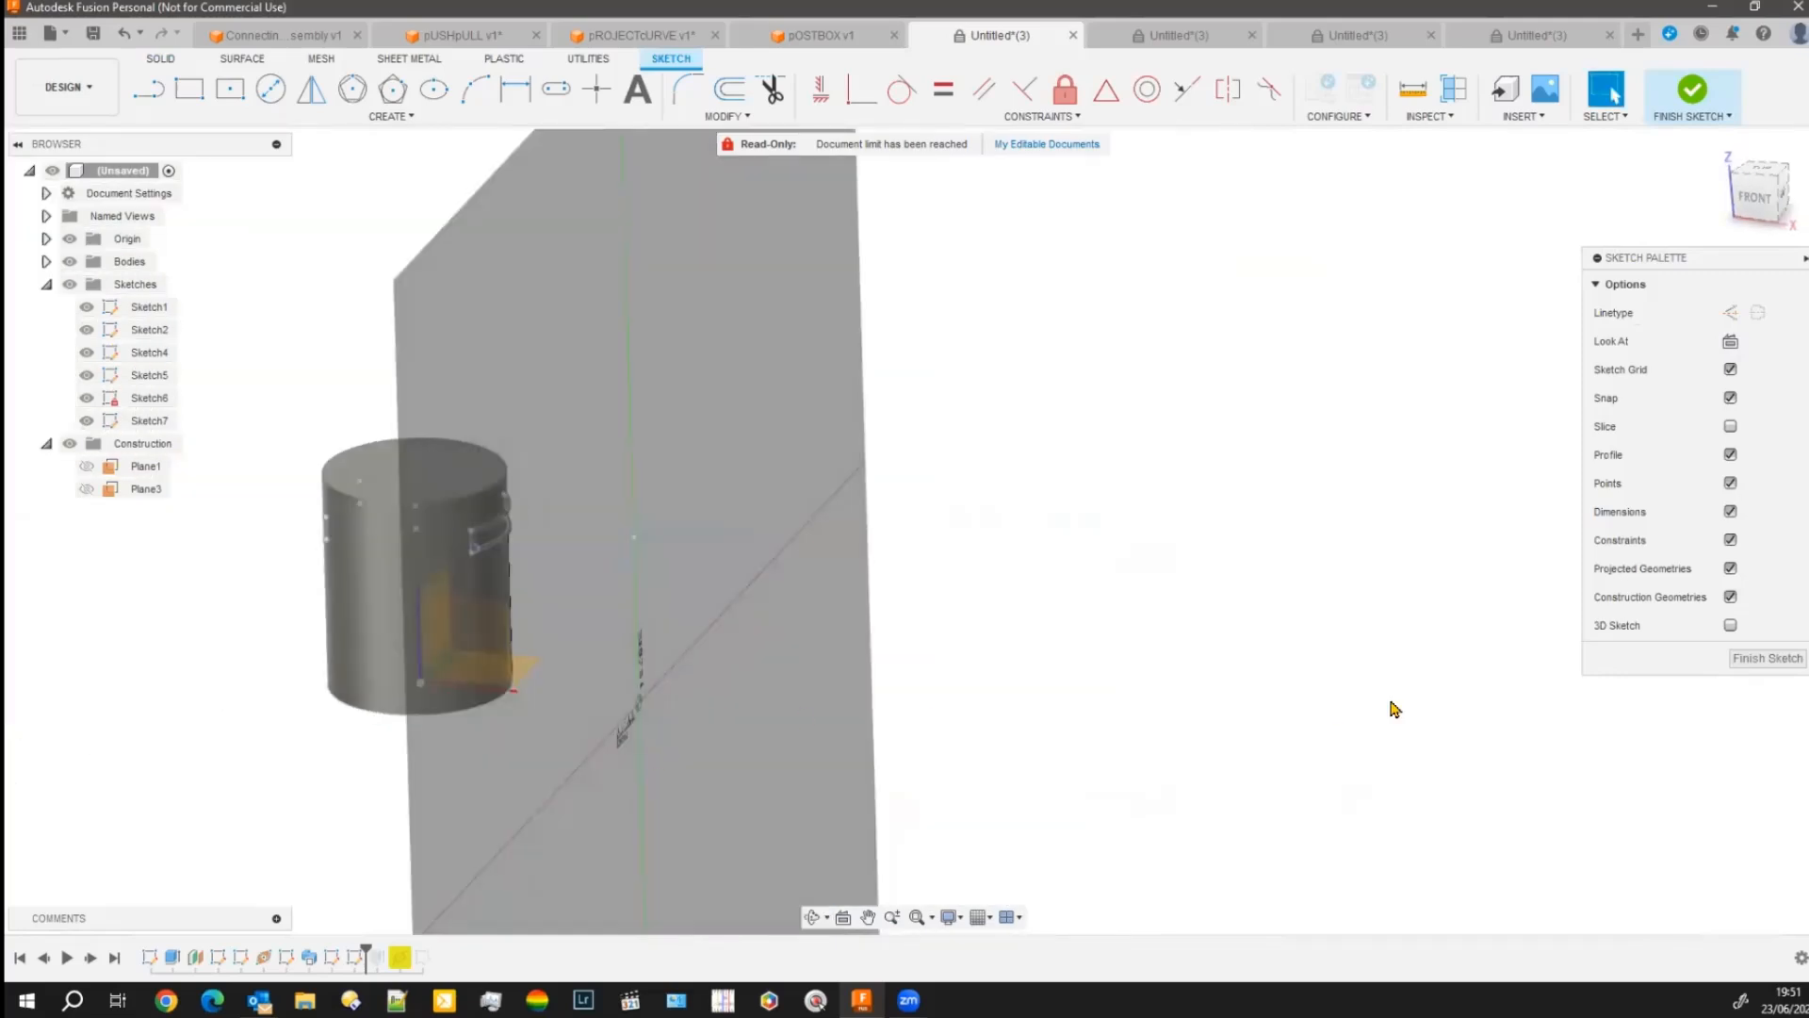
middle_drag(1144, 576, 1274, 722)
scroll(894, 732, down, 3)
scroll(850, 727, up, 6)
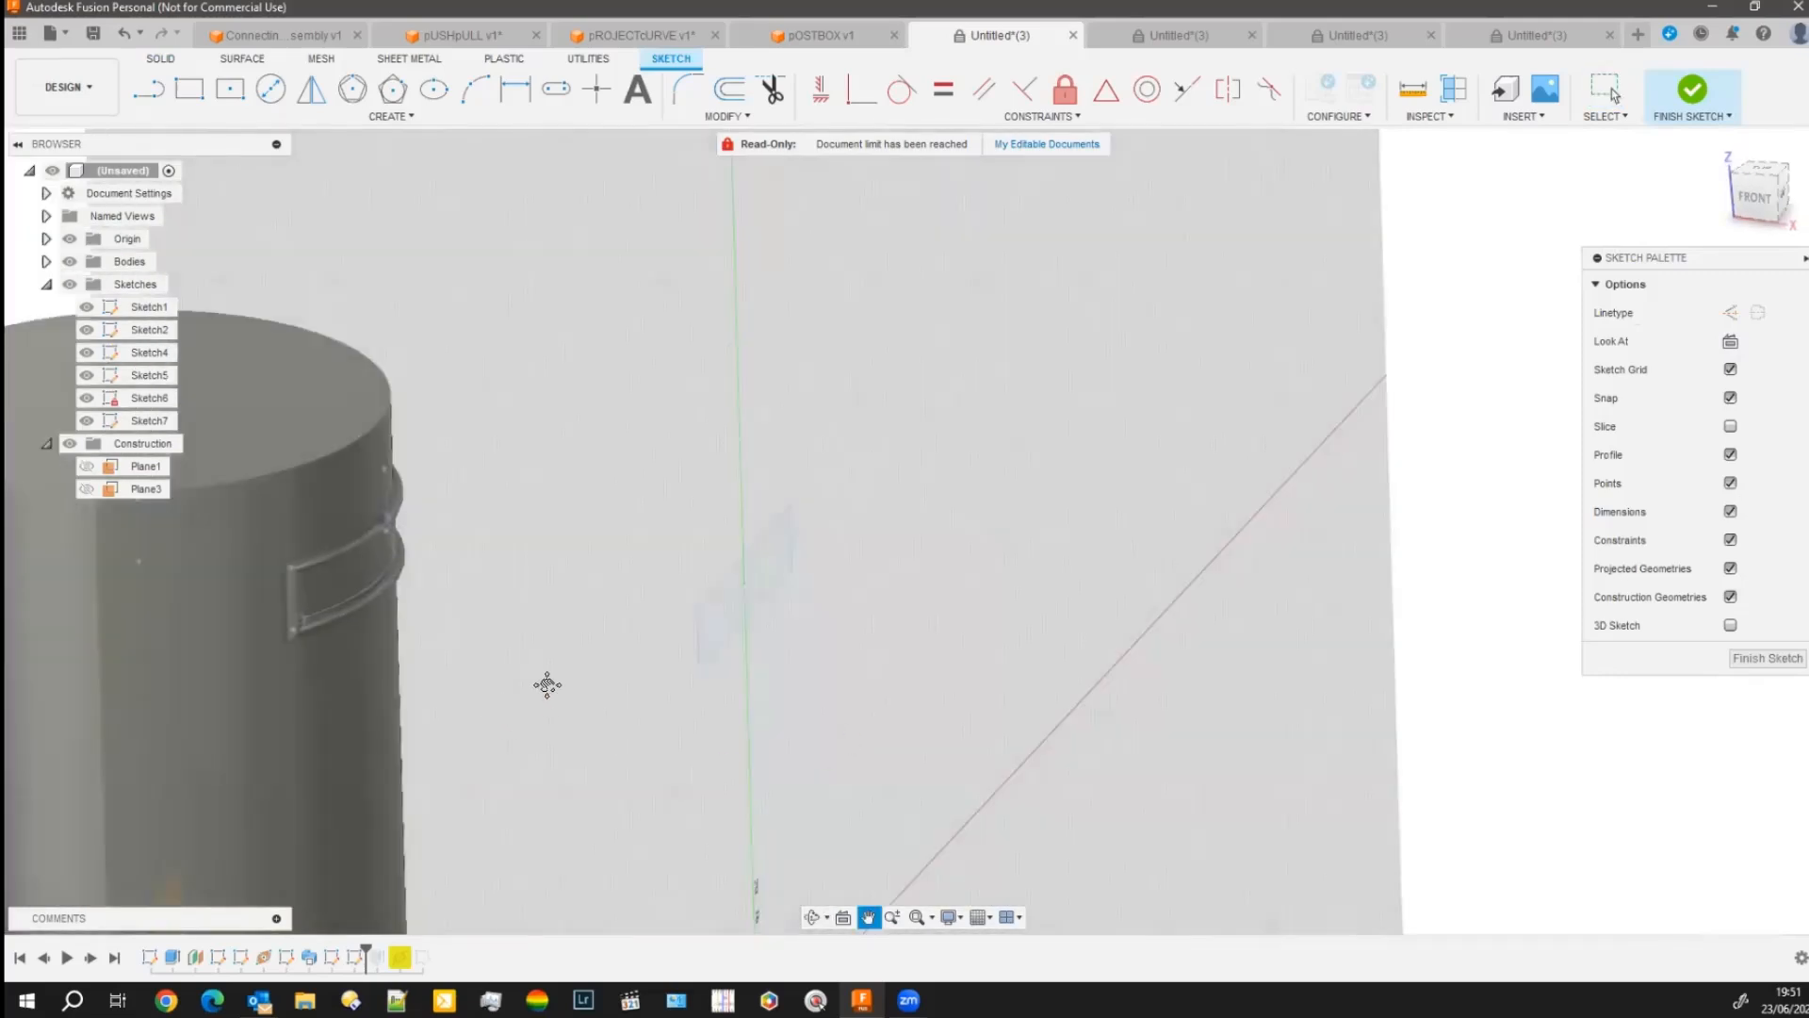
mouse_move(546, 678)
shift+middle_down()
mouse_move(839, 707)
mouse_move(818, 699)
shift+middle_up()
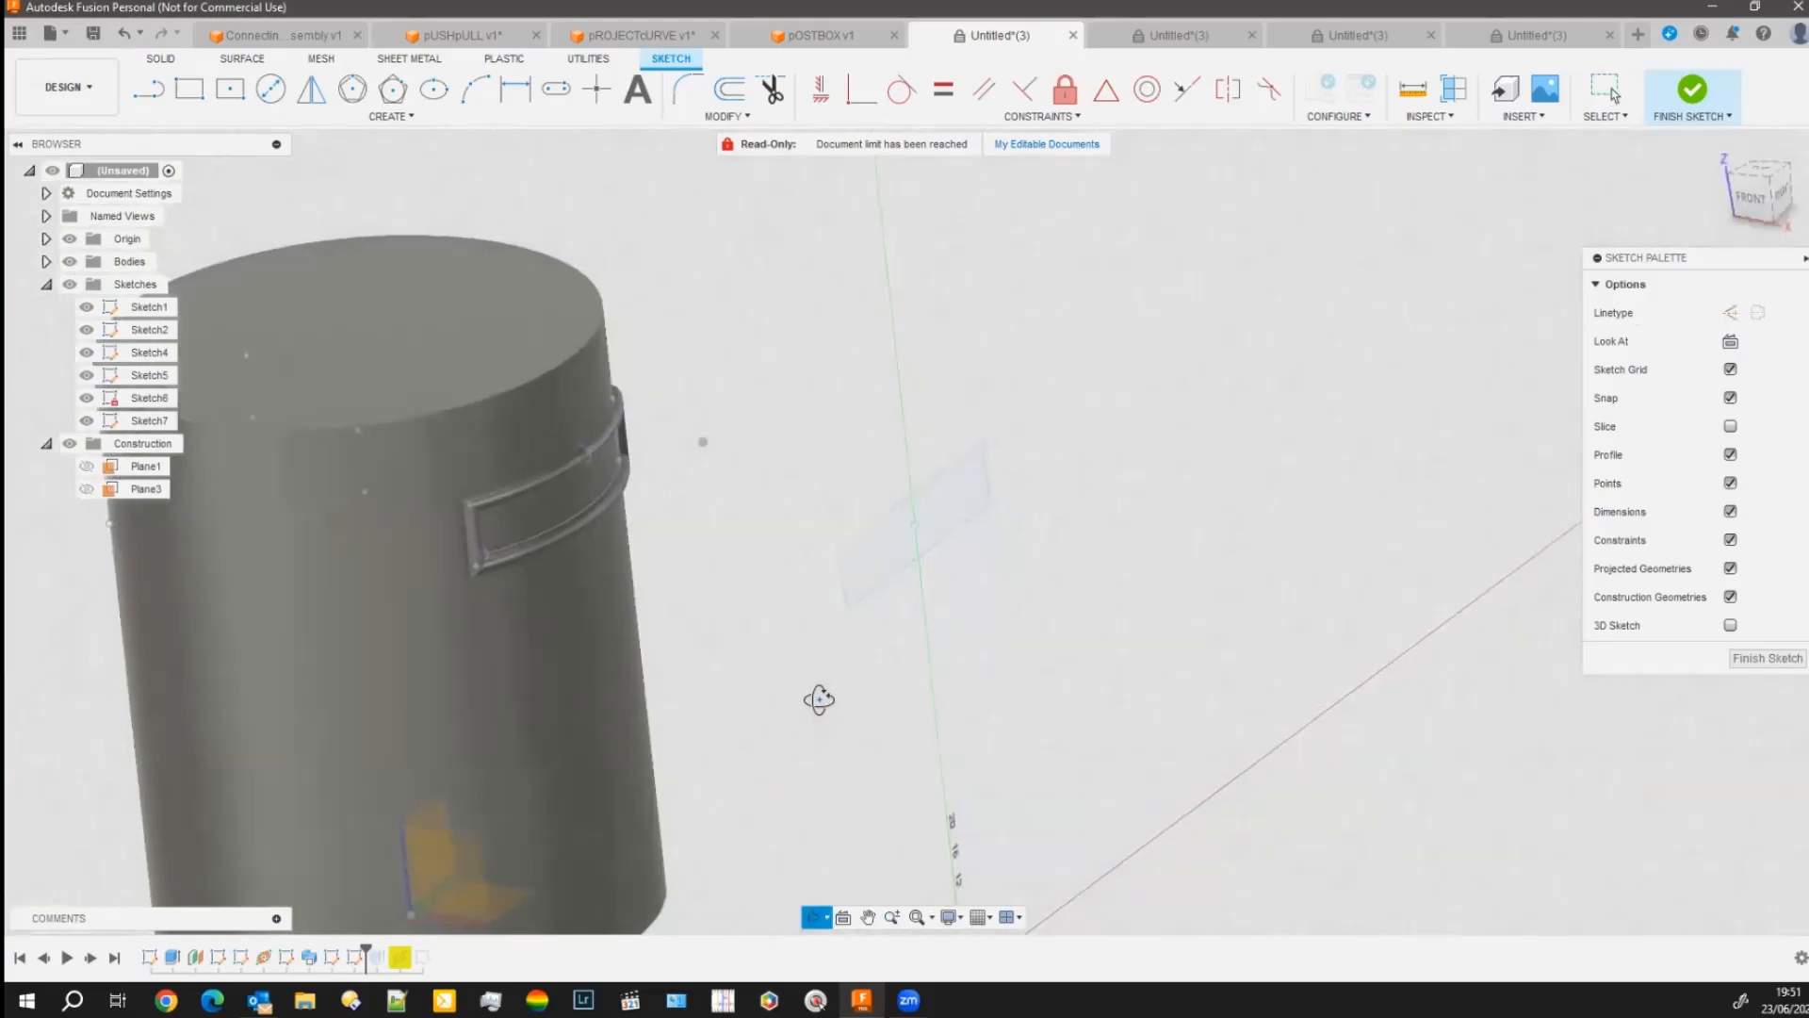
key(Escape)
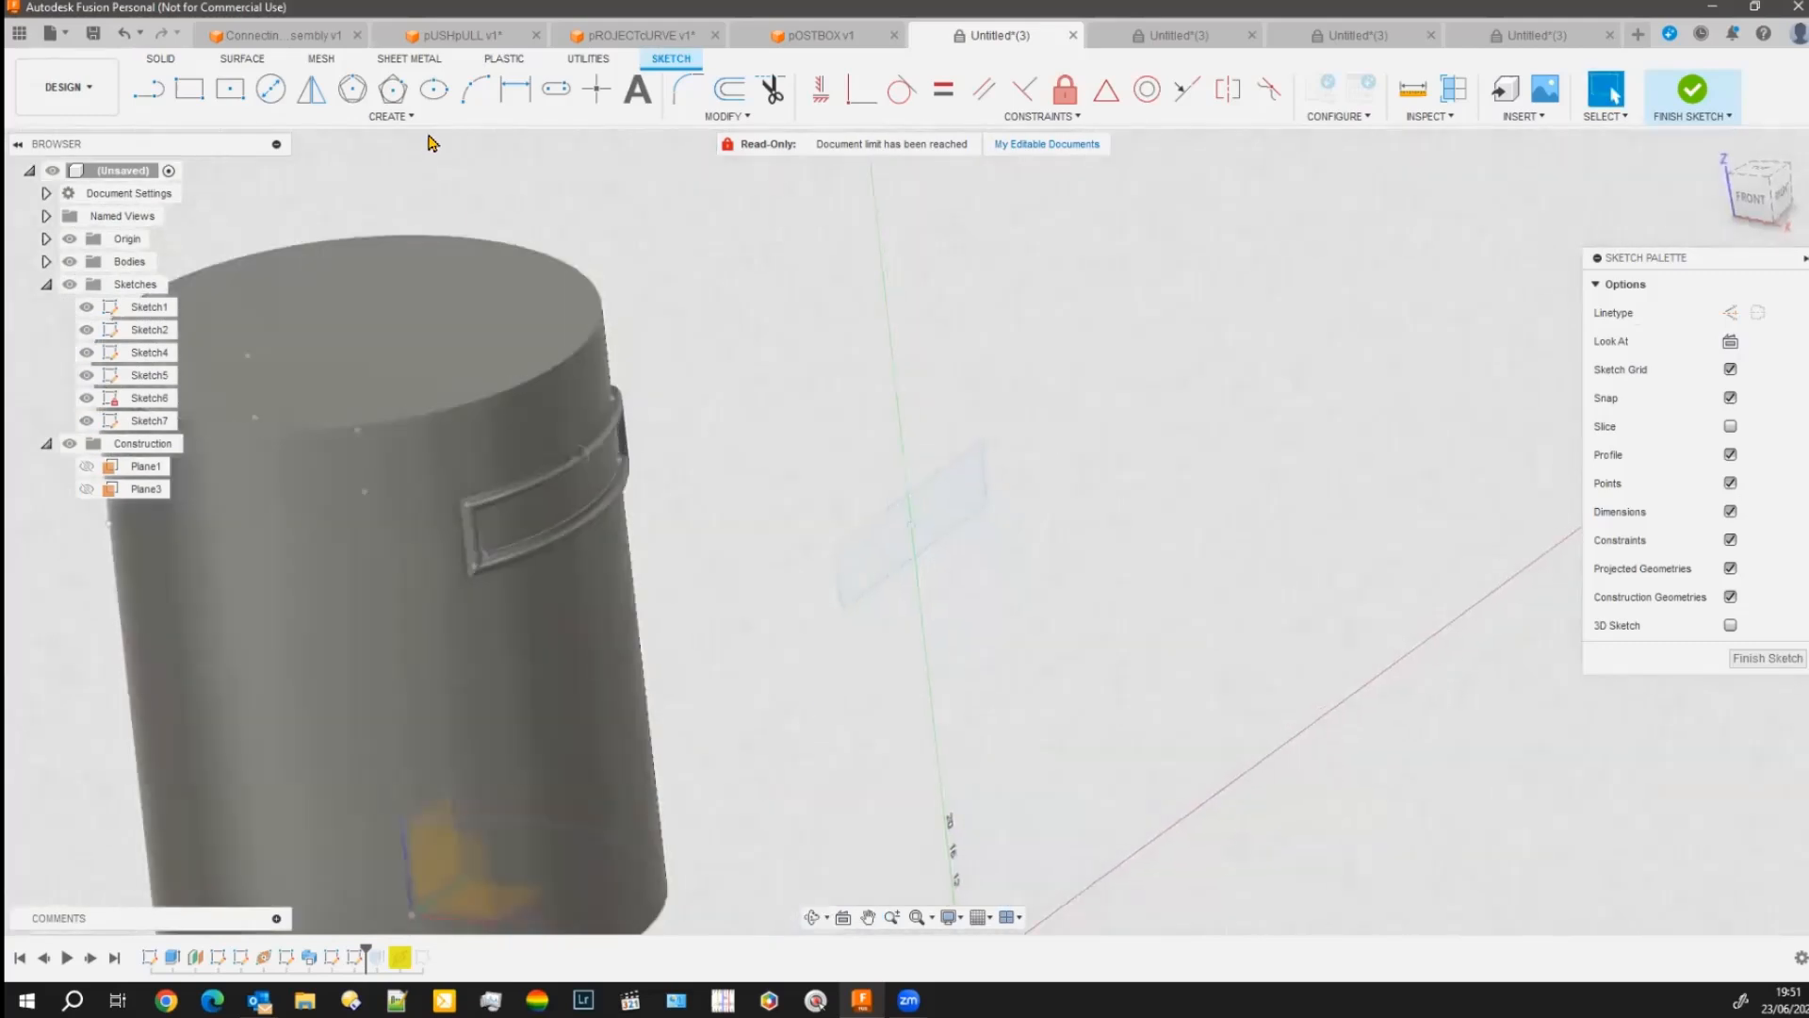
Project the two long and two short edges of the outline inside the frame onto the sketch plane, and finish the sketch.
click(400, 116)
mouse_move(173, 414)
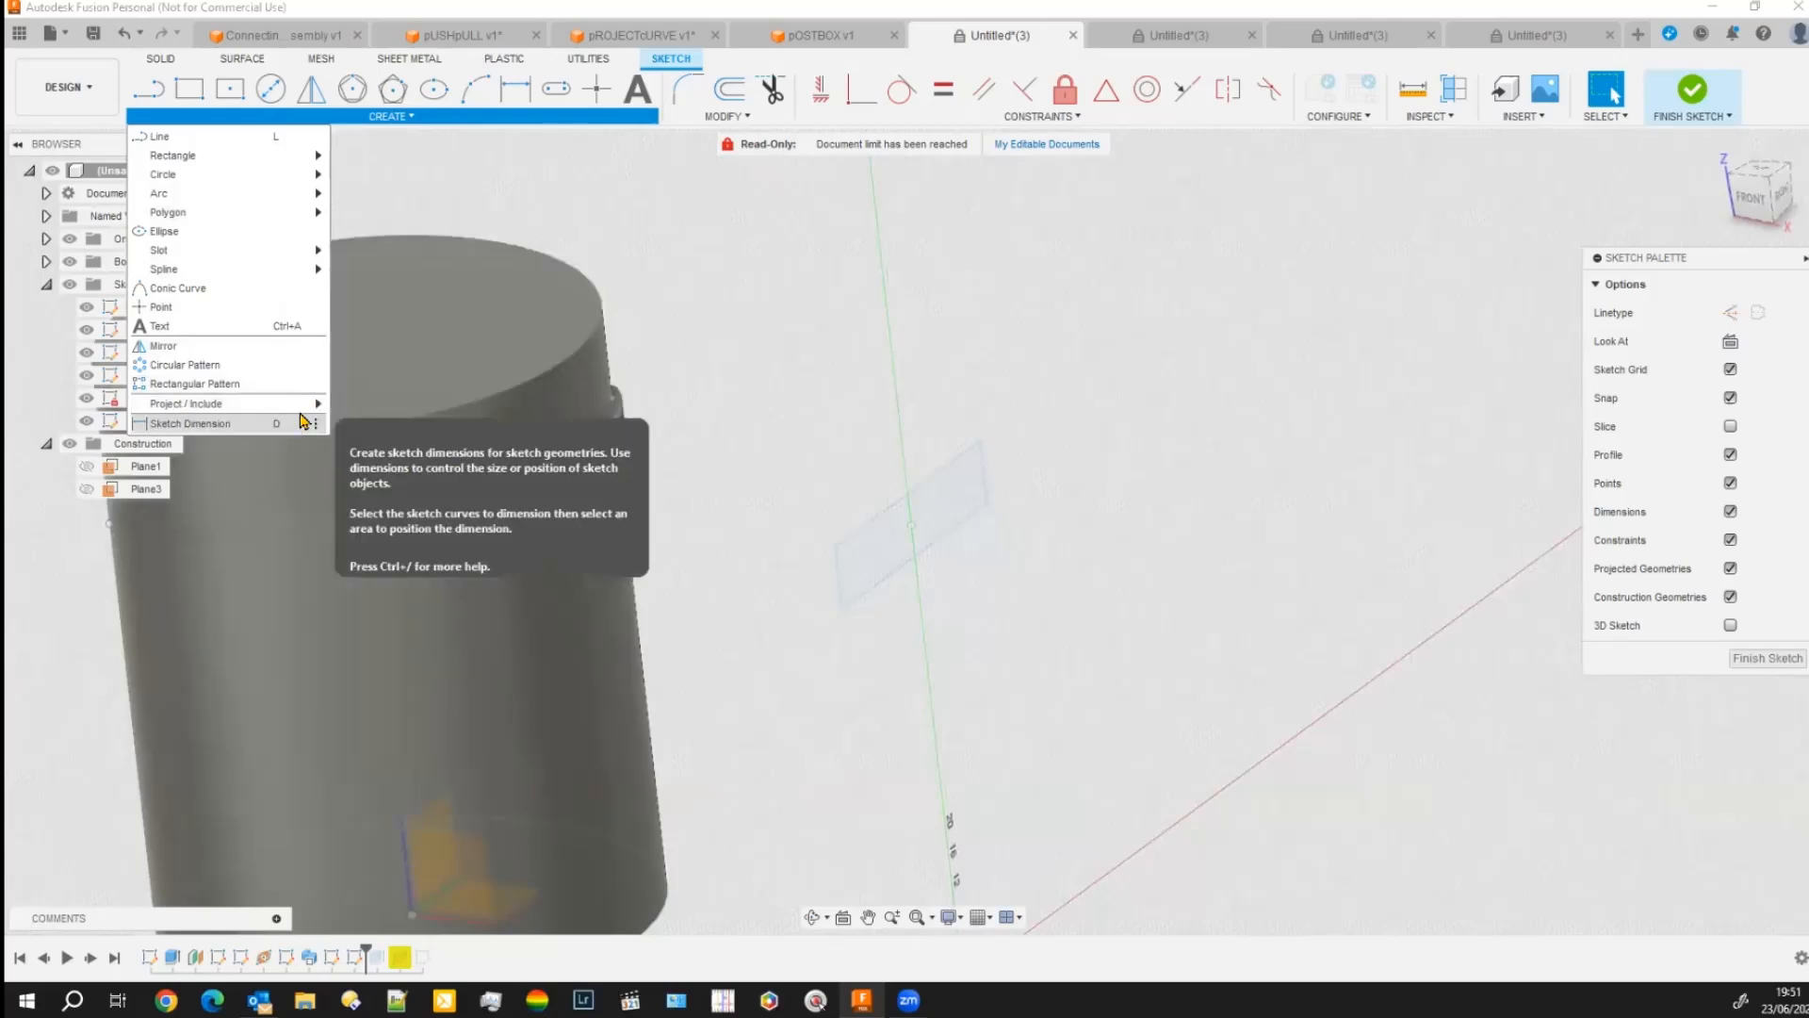
mouse_move(309, 405)
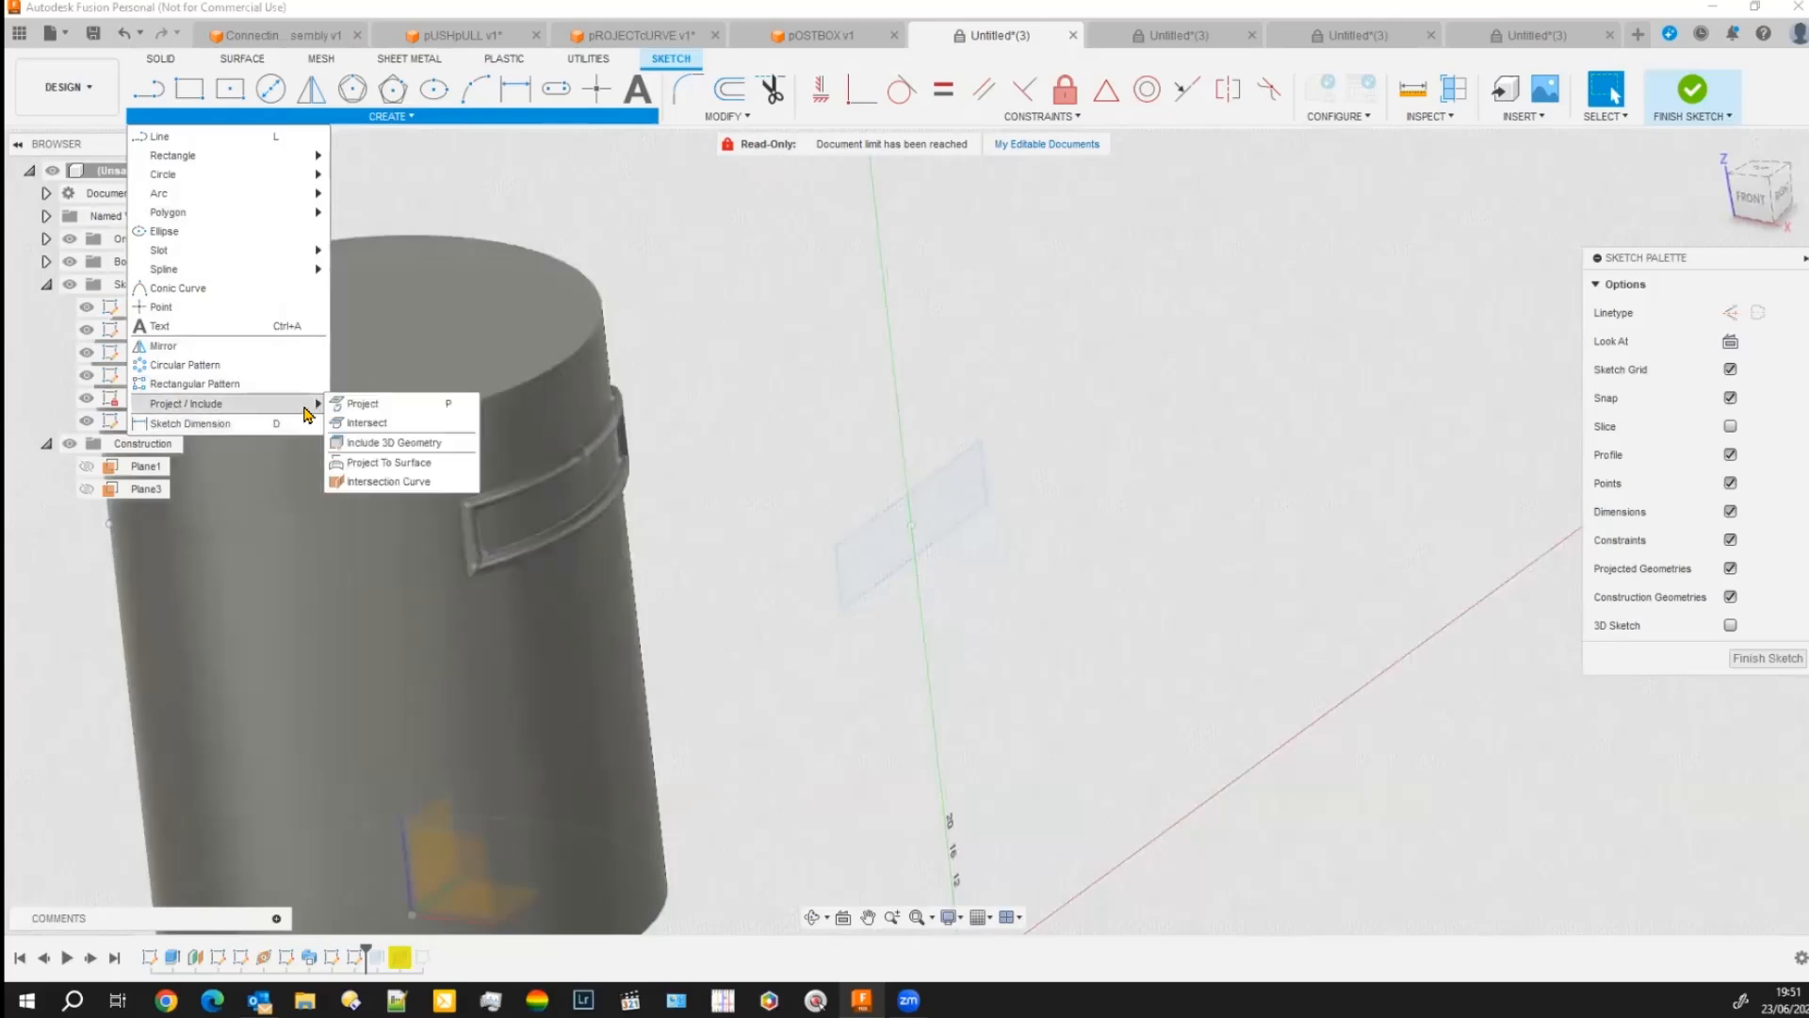
click(379, 408)
scroll(545, 518, up, 3)
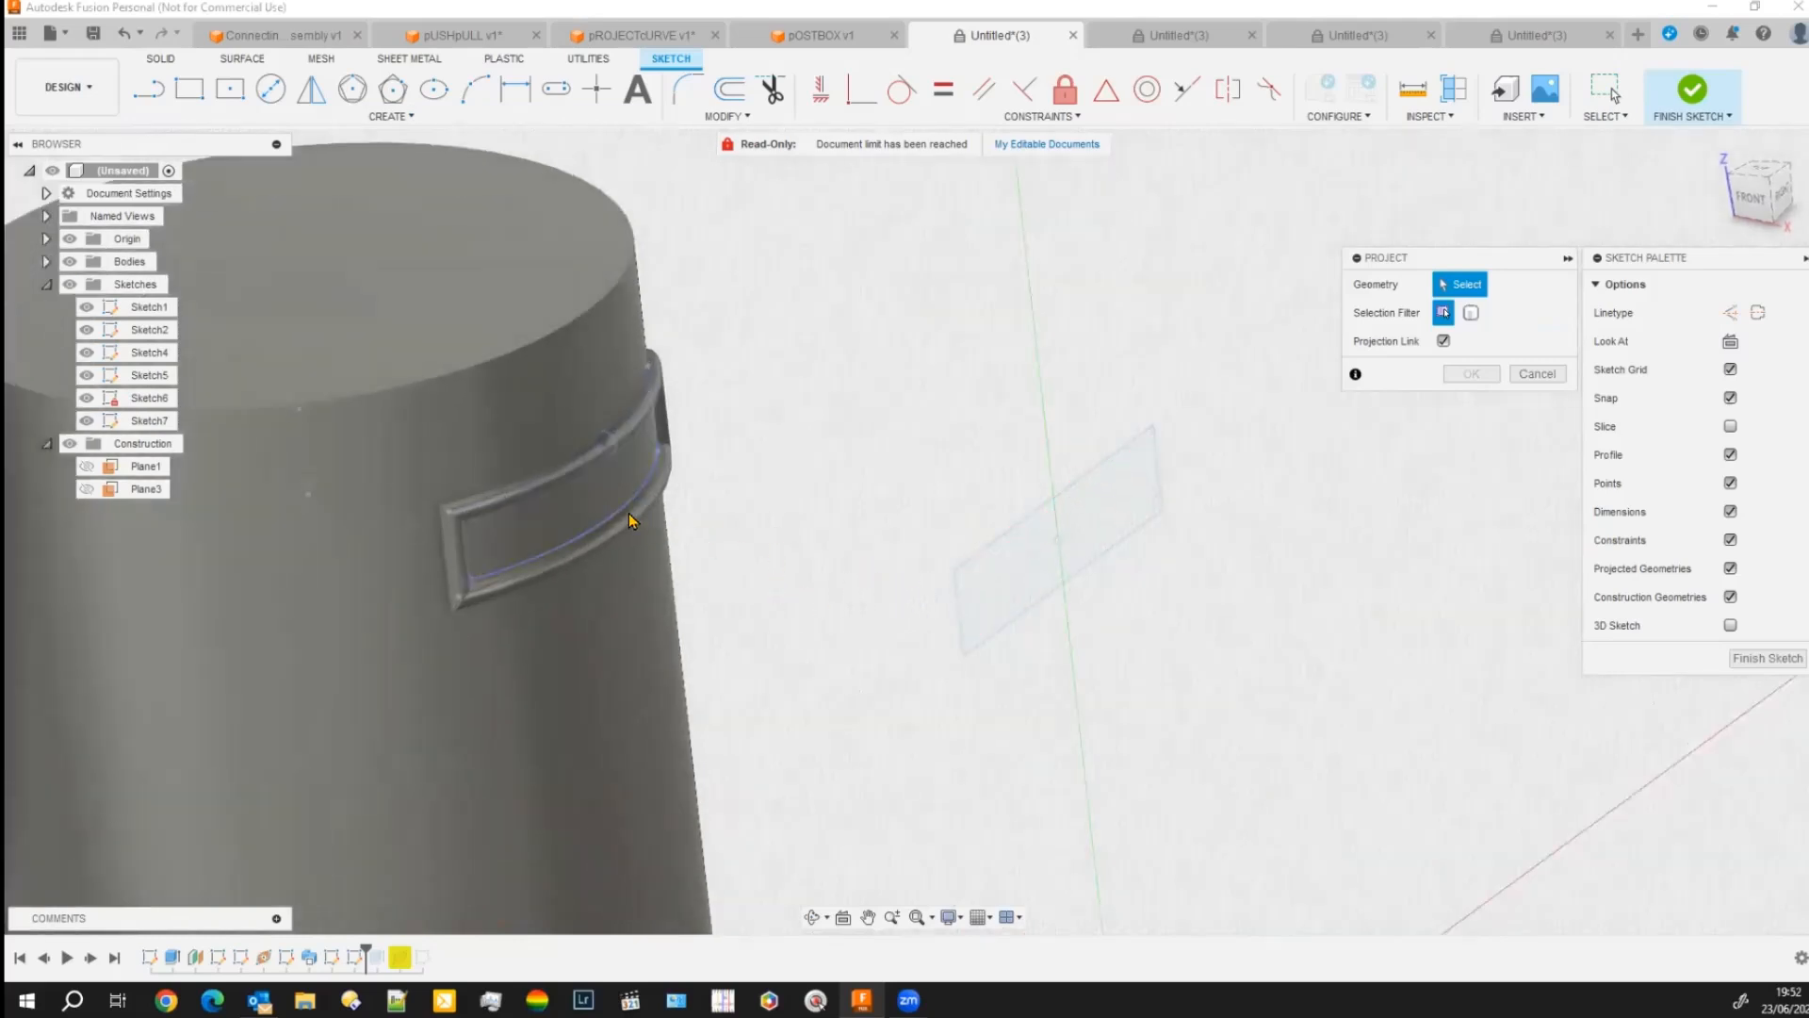
click(644, 464)
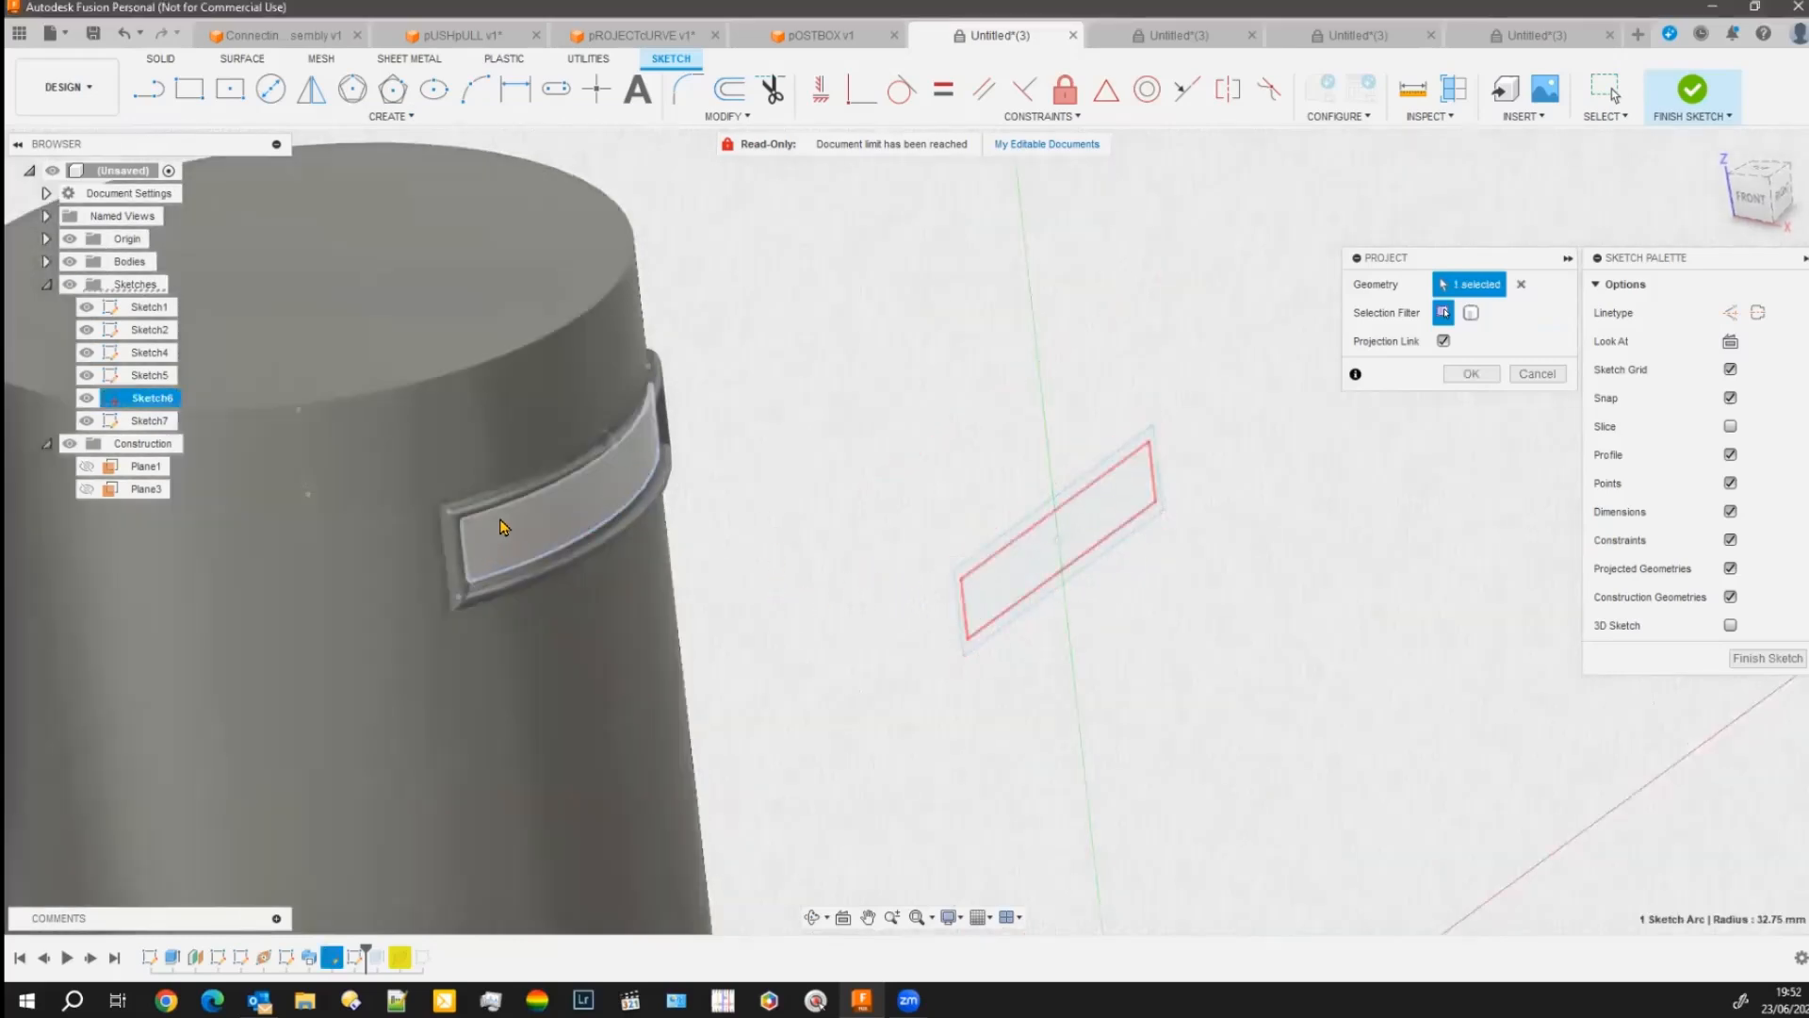
click(466, 556)
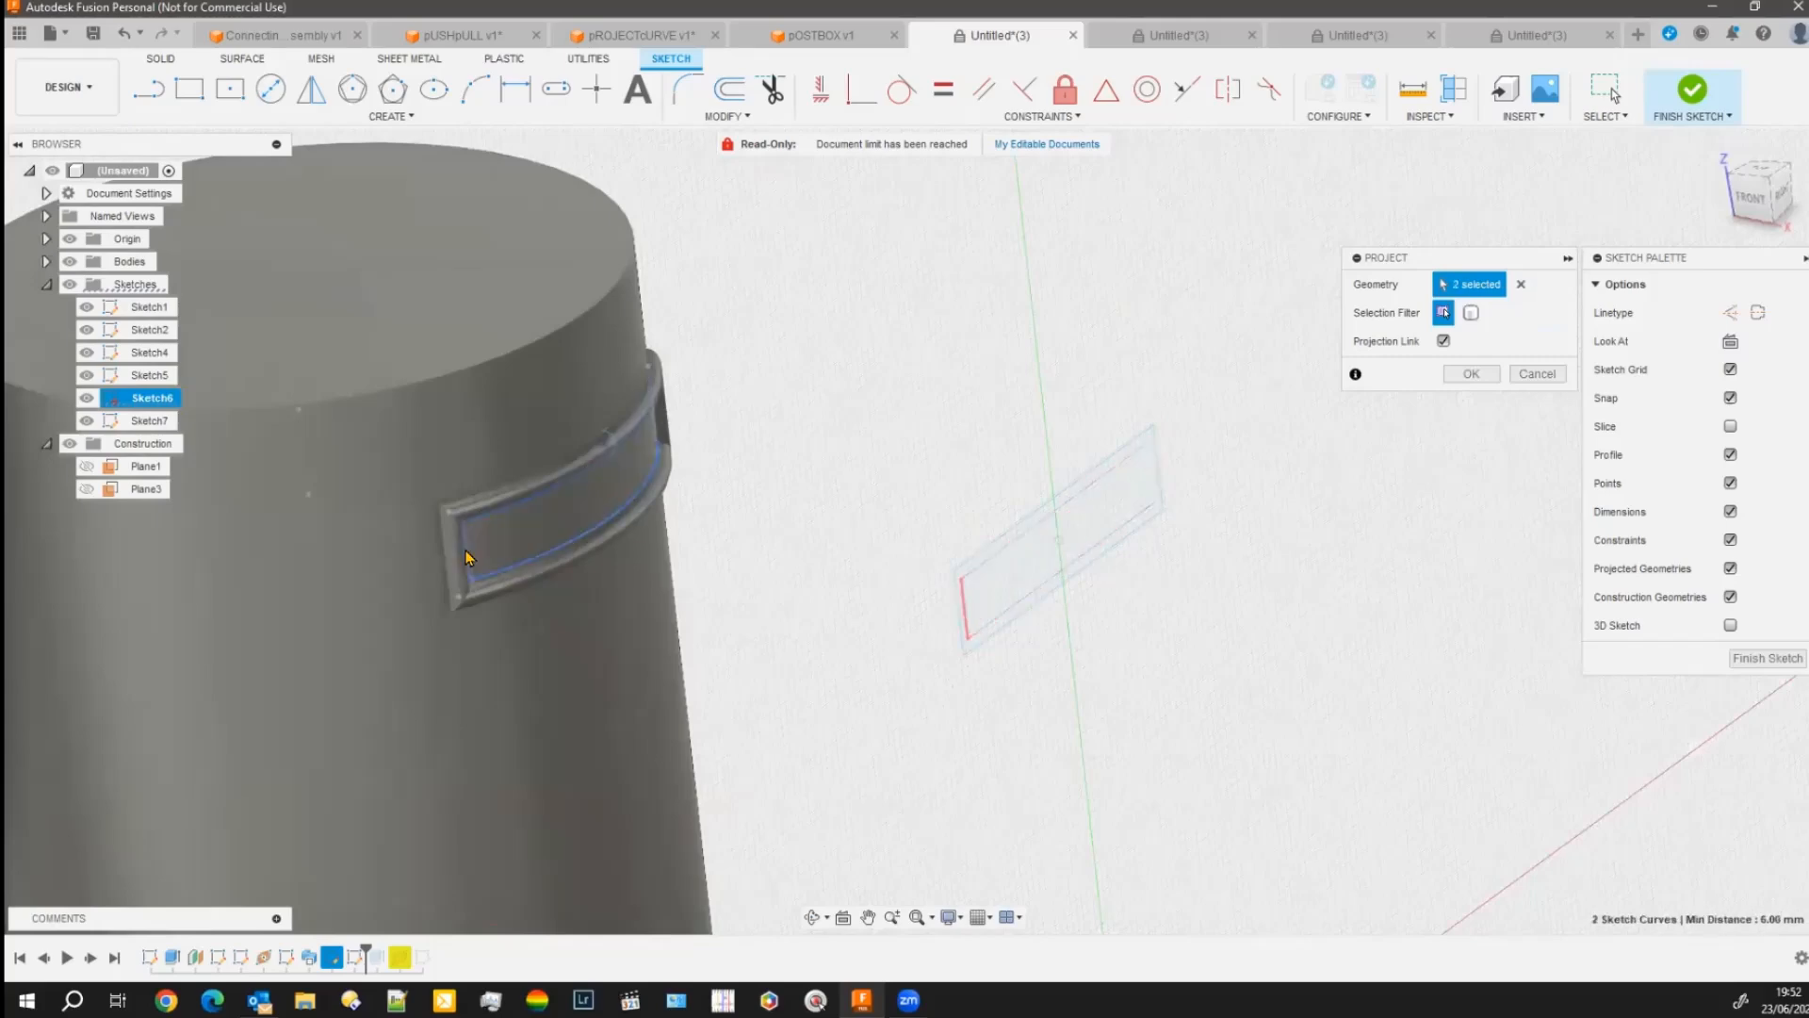
click(508, 537)
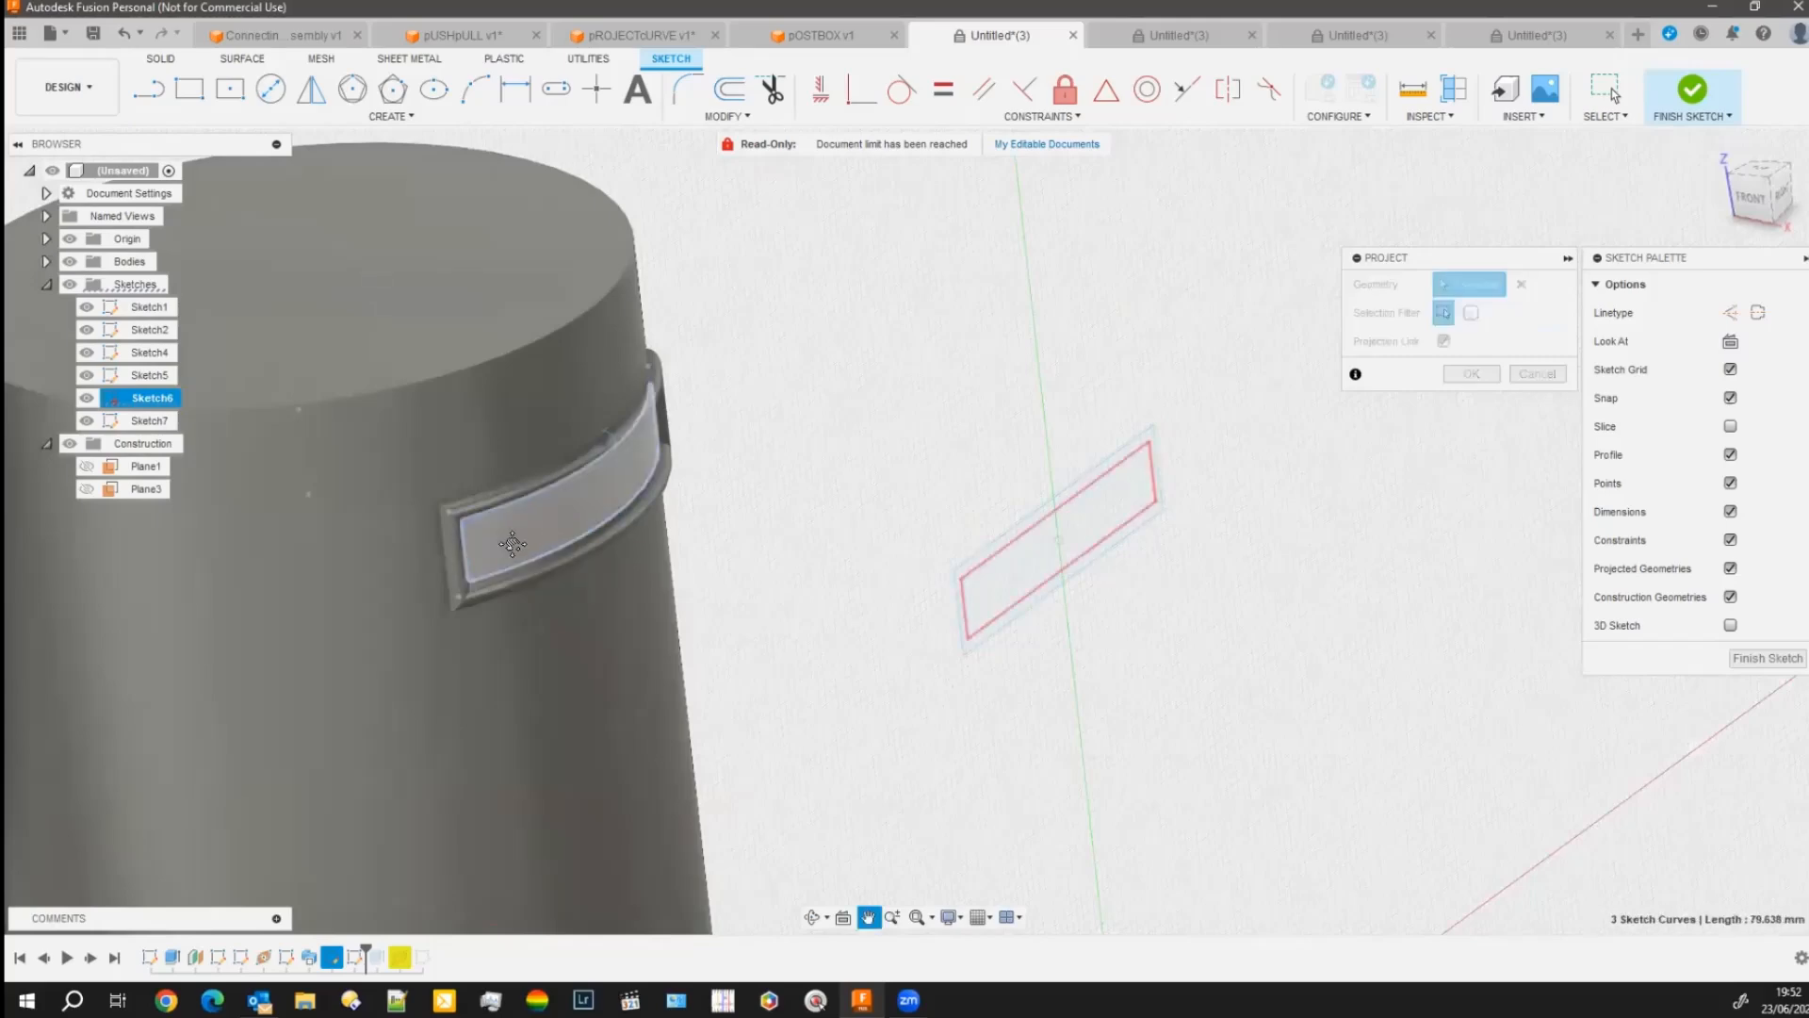
middle_drag(751, 634, 677, 669)
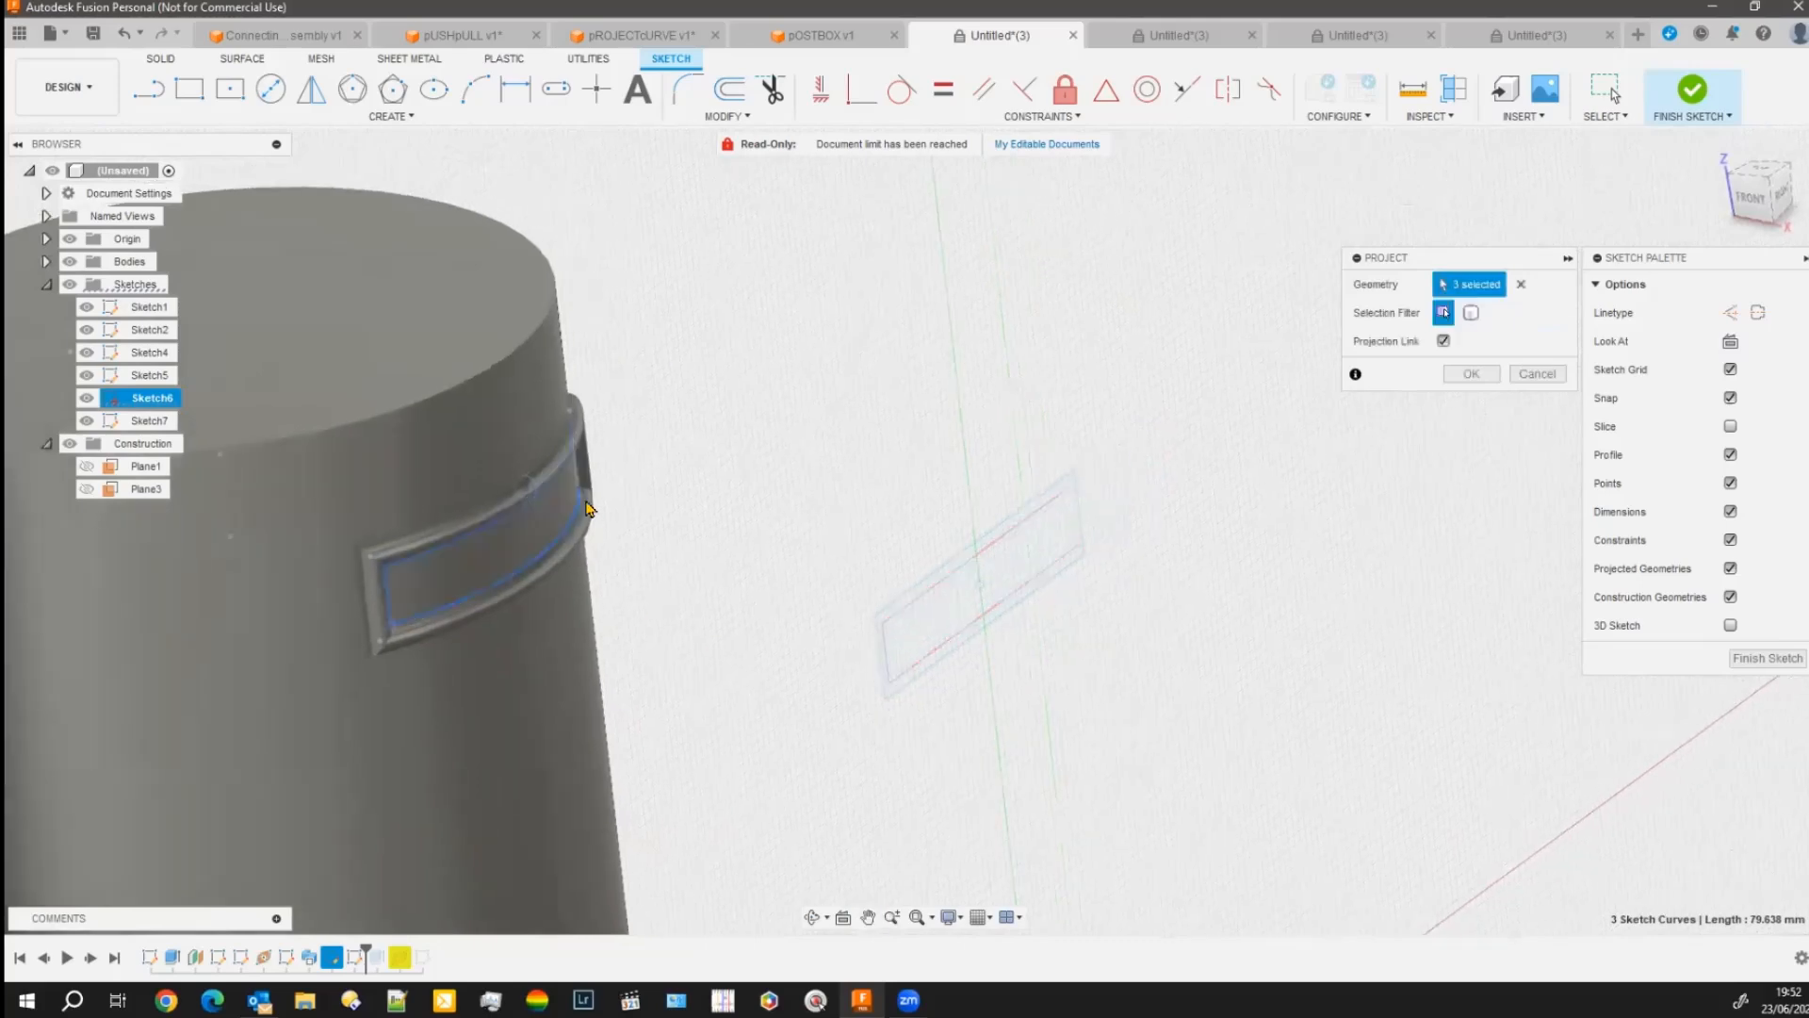
shift+middle_drag(572, 485, 556, 492)
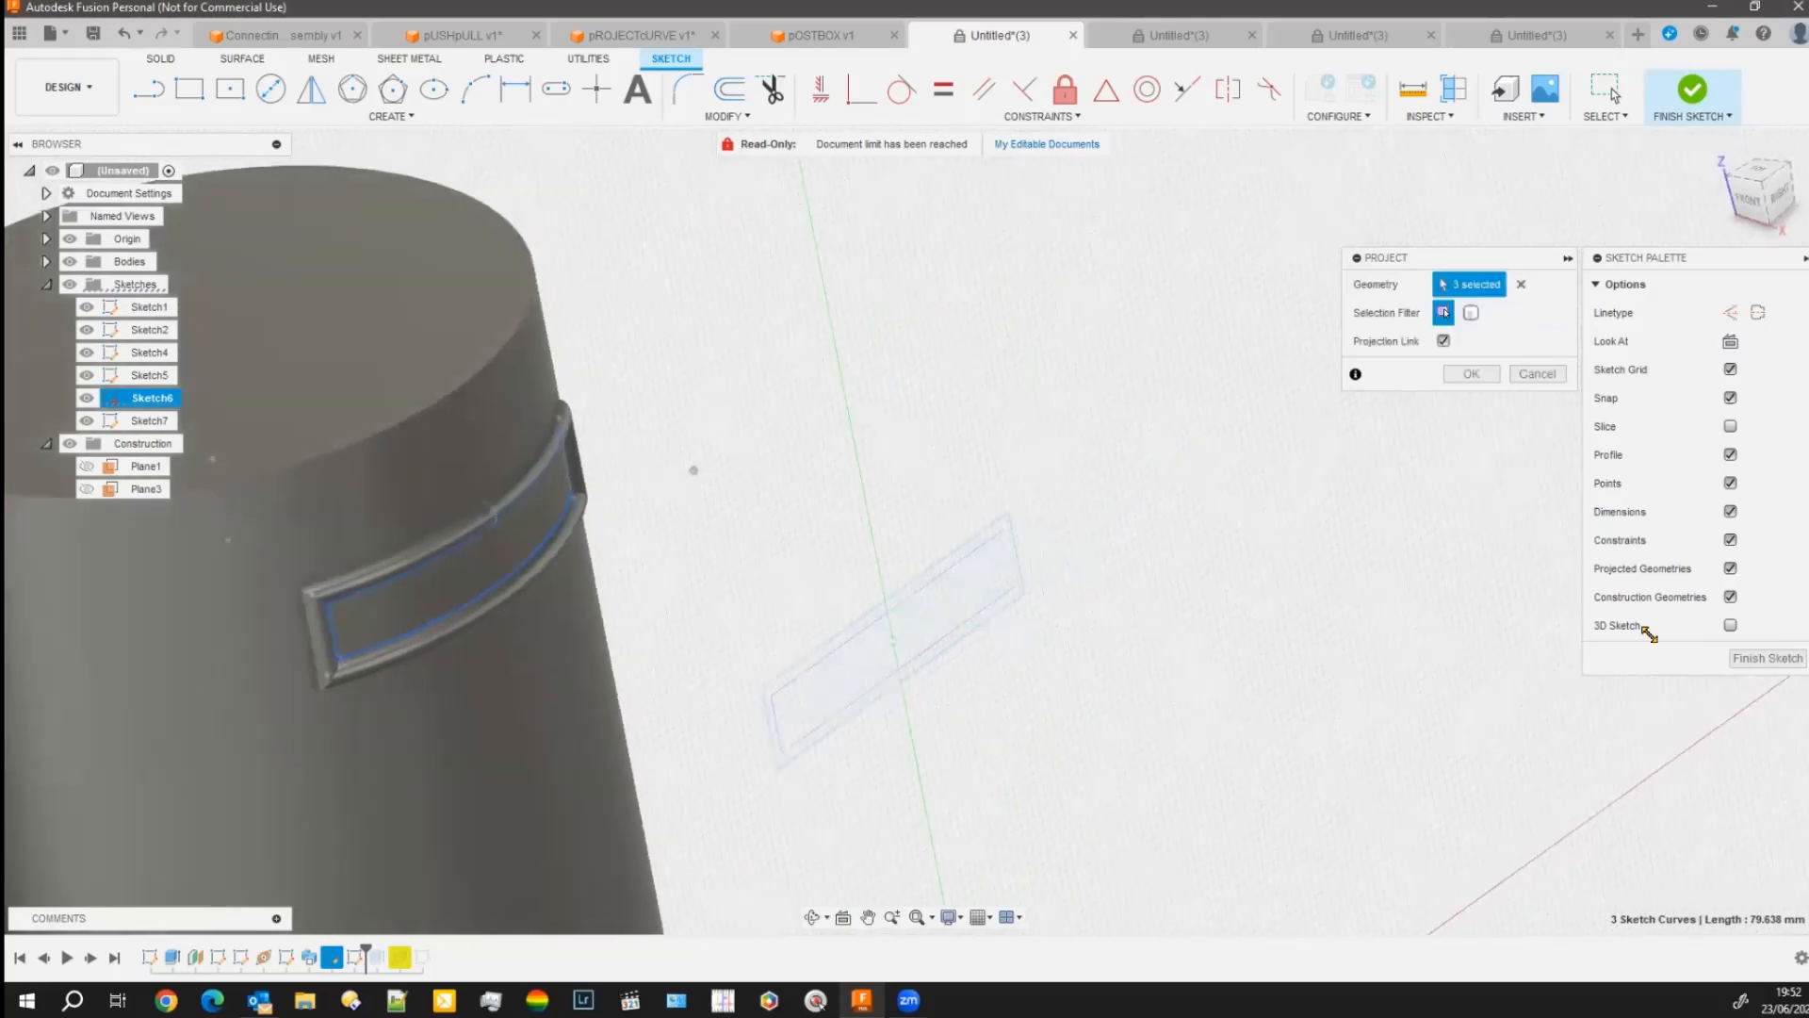
shift+middle_drag(1362, 735, 1305, 757)
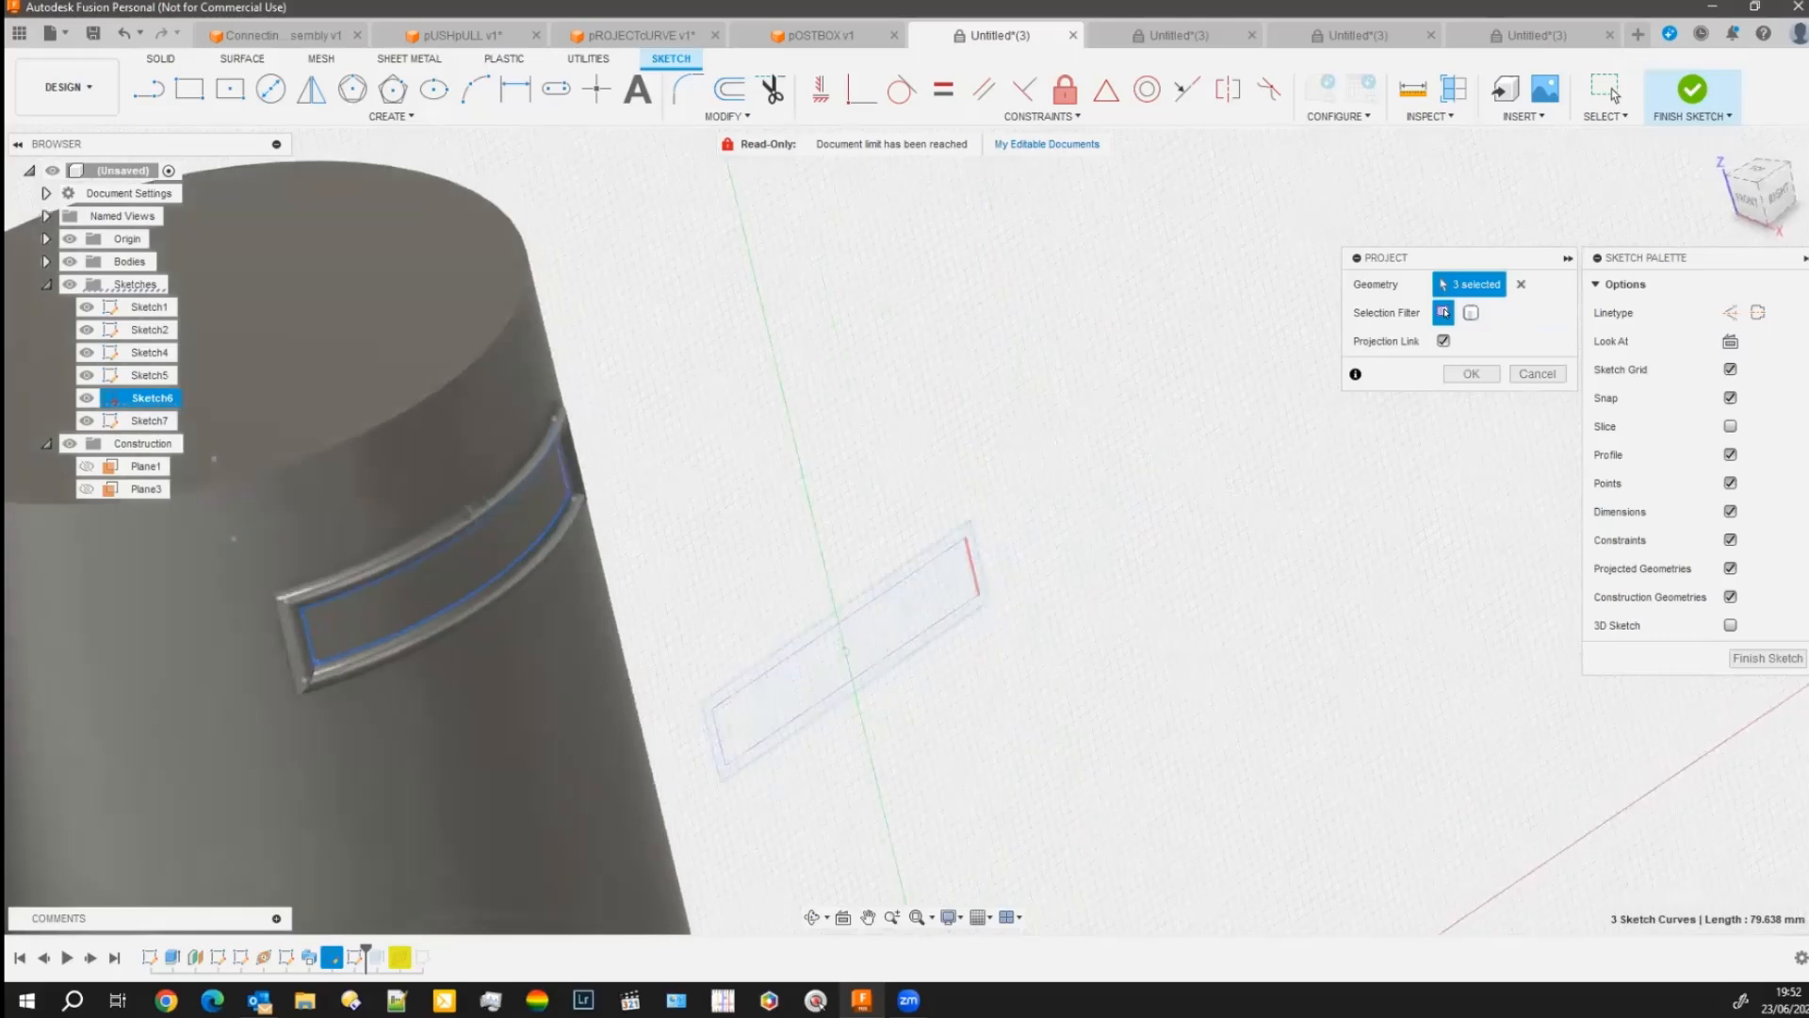
click(1768, 657)
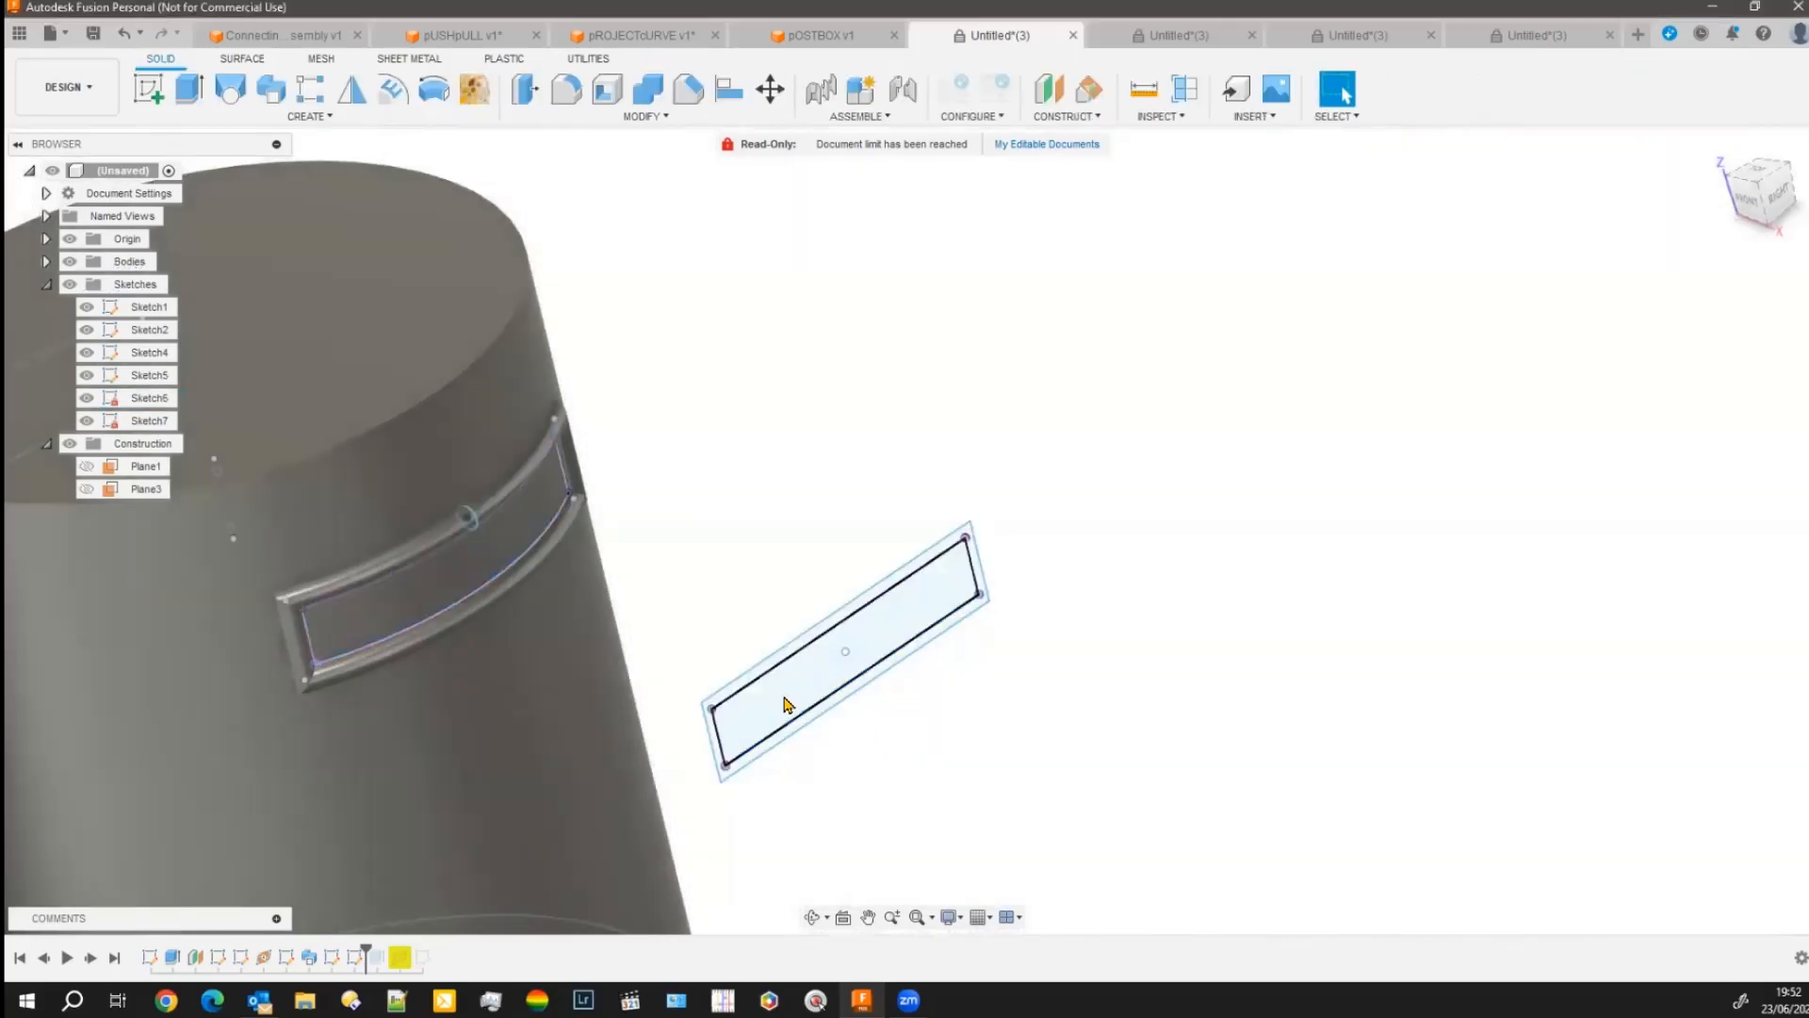
Try an Emboss of the projected inner rectangle on the cylinder's outer face with the deboss effect and a depth of -5 mm, and cancel it.
mouse_move(920, 779)
middle_down()
mouse_move(997, 687)
mouse_move(970, 670)
middle_up()
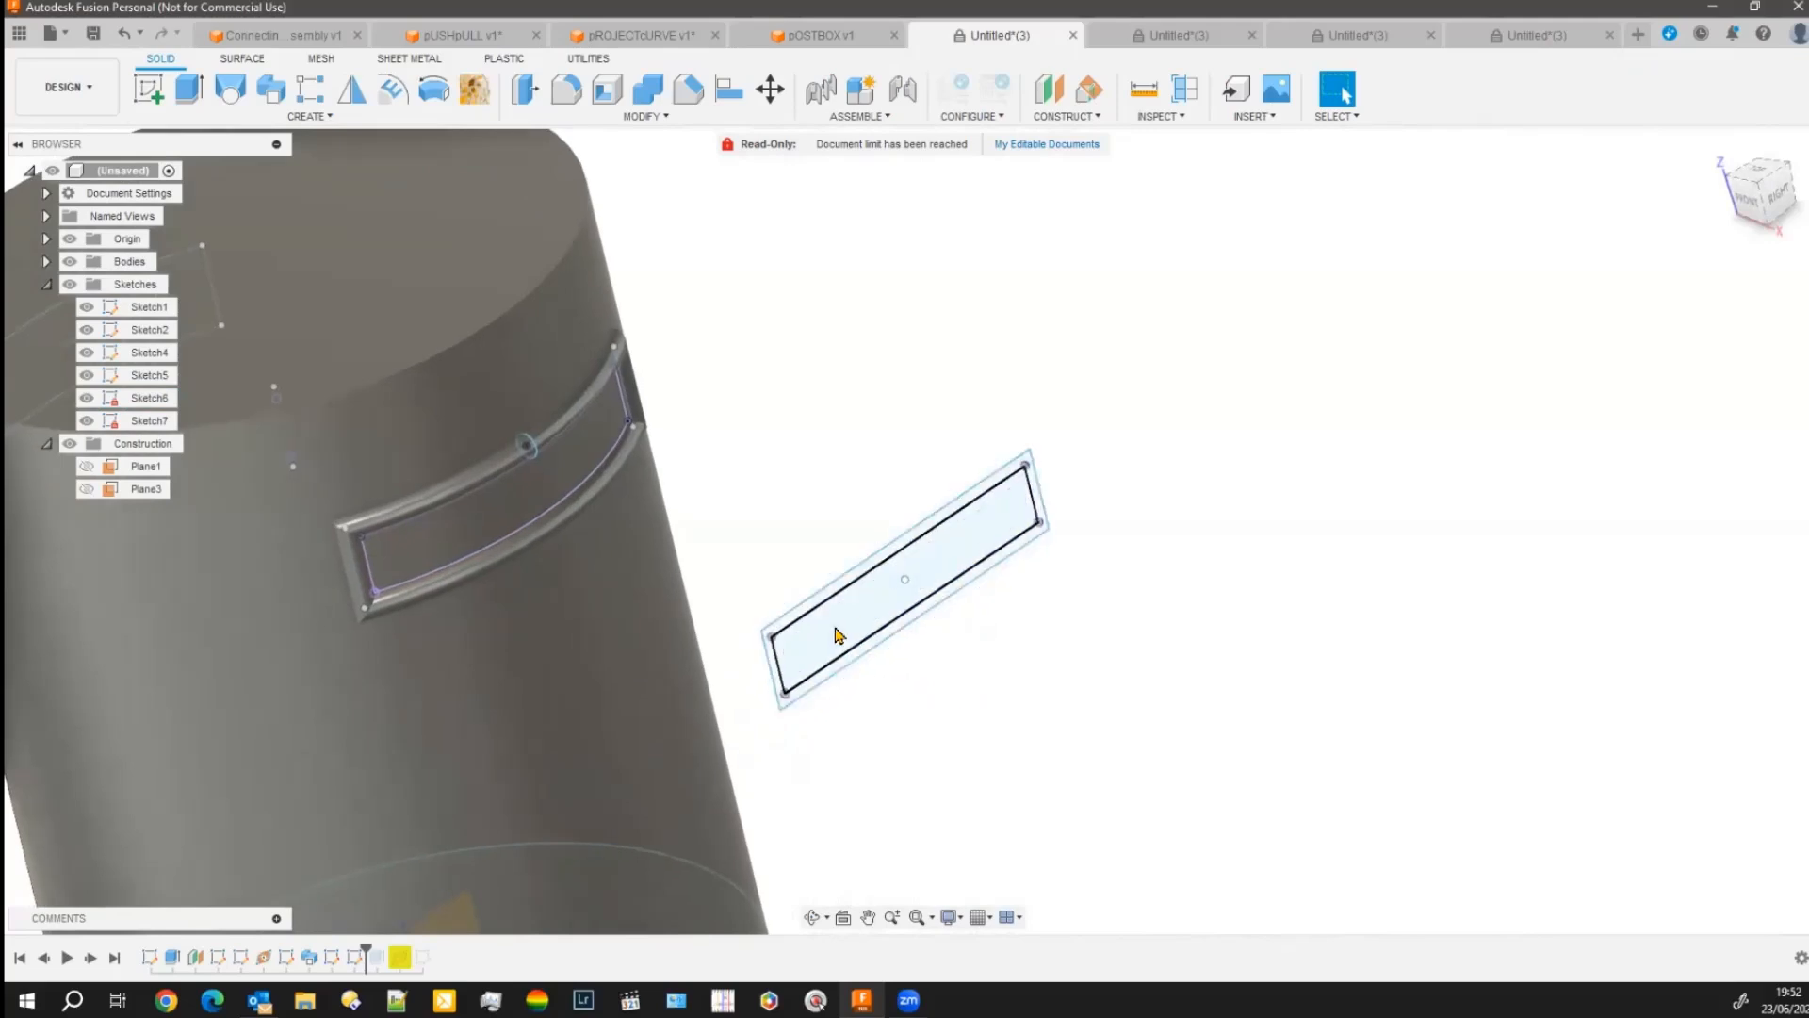
click(841, 637)
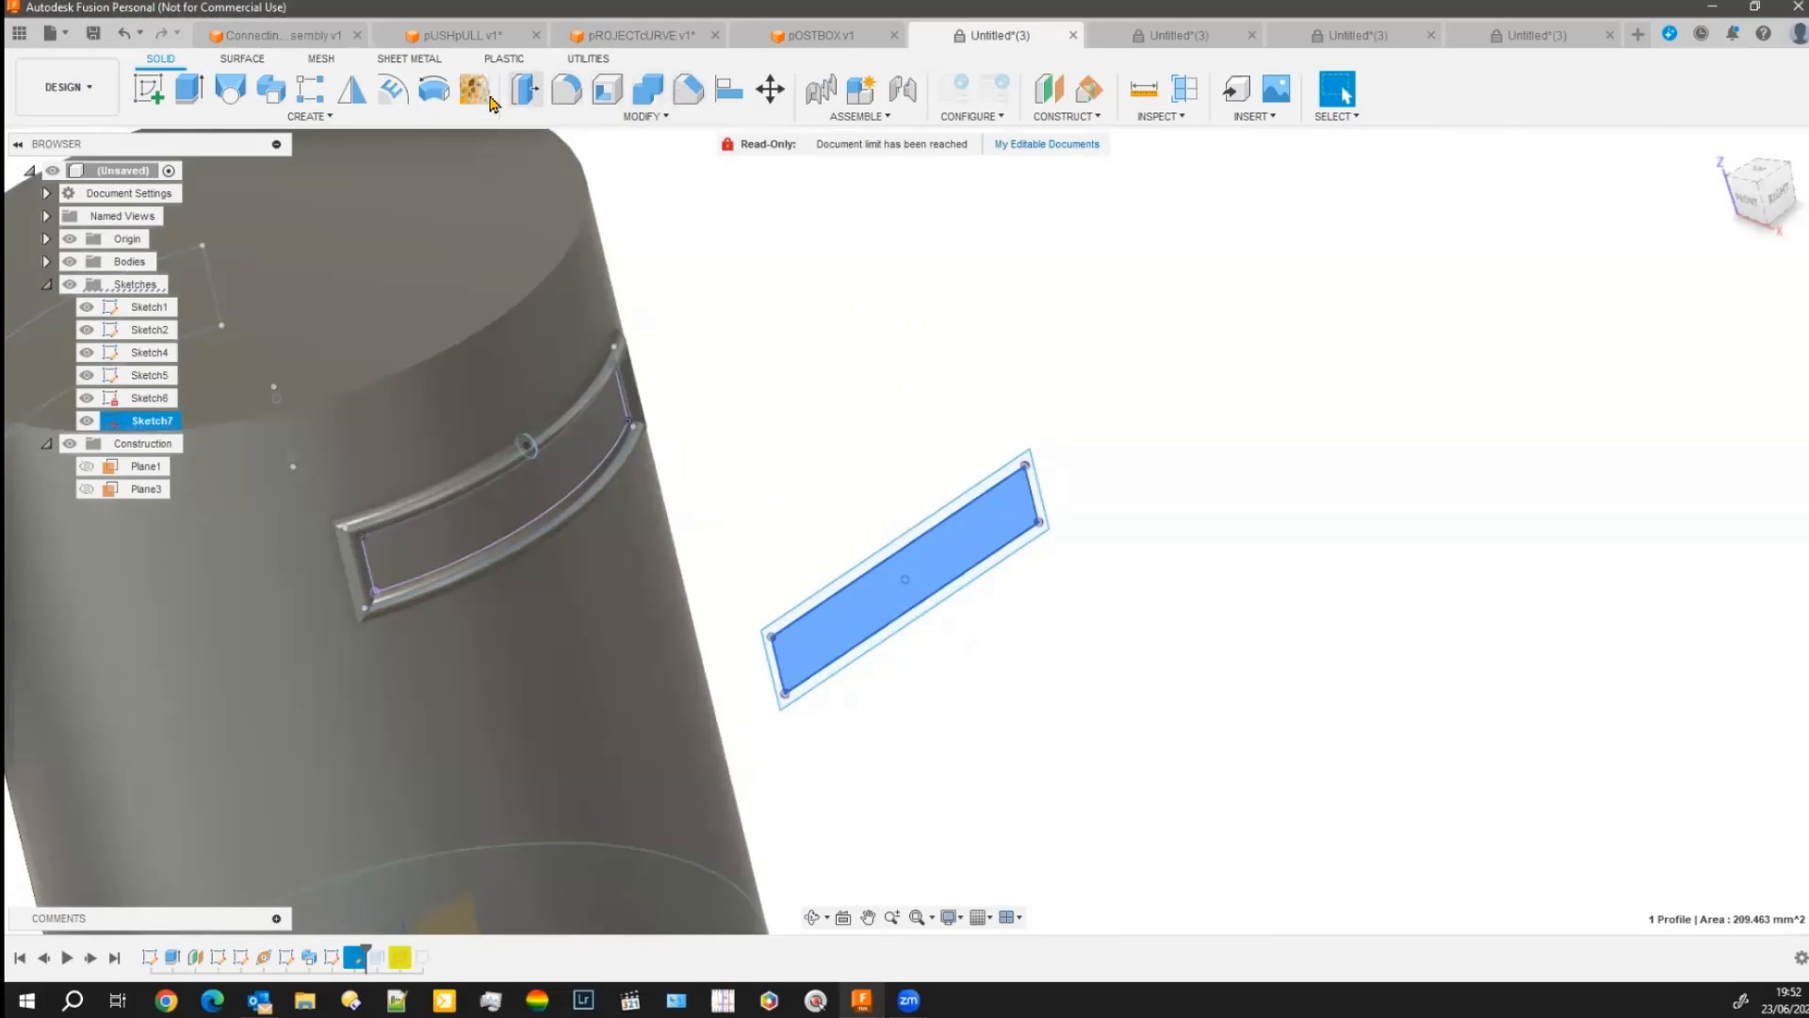
click(393, 89)
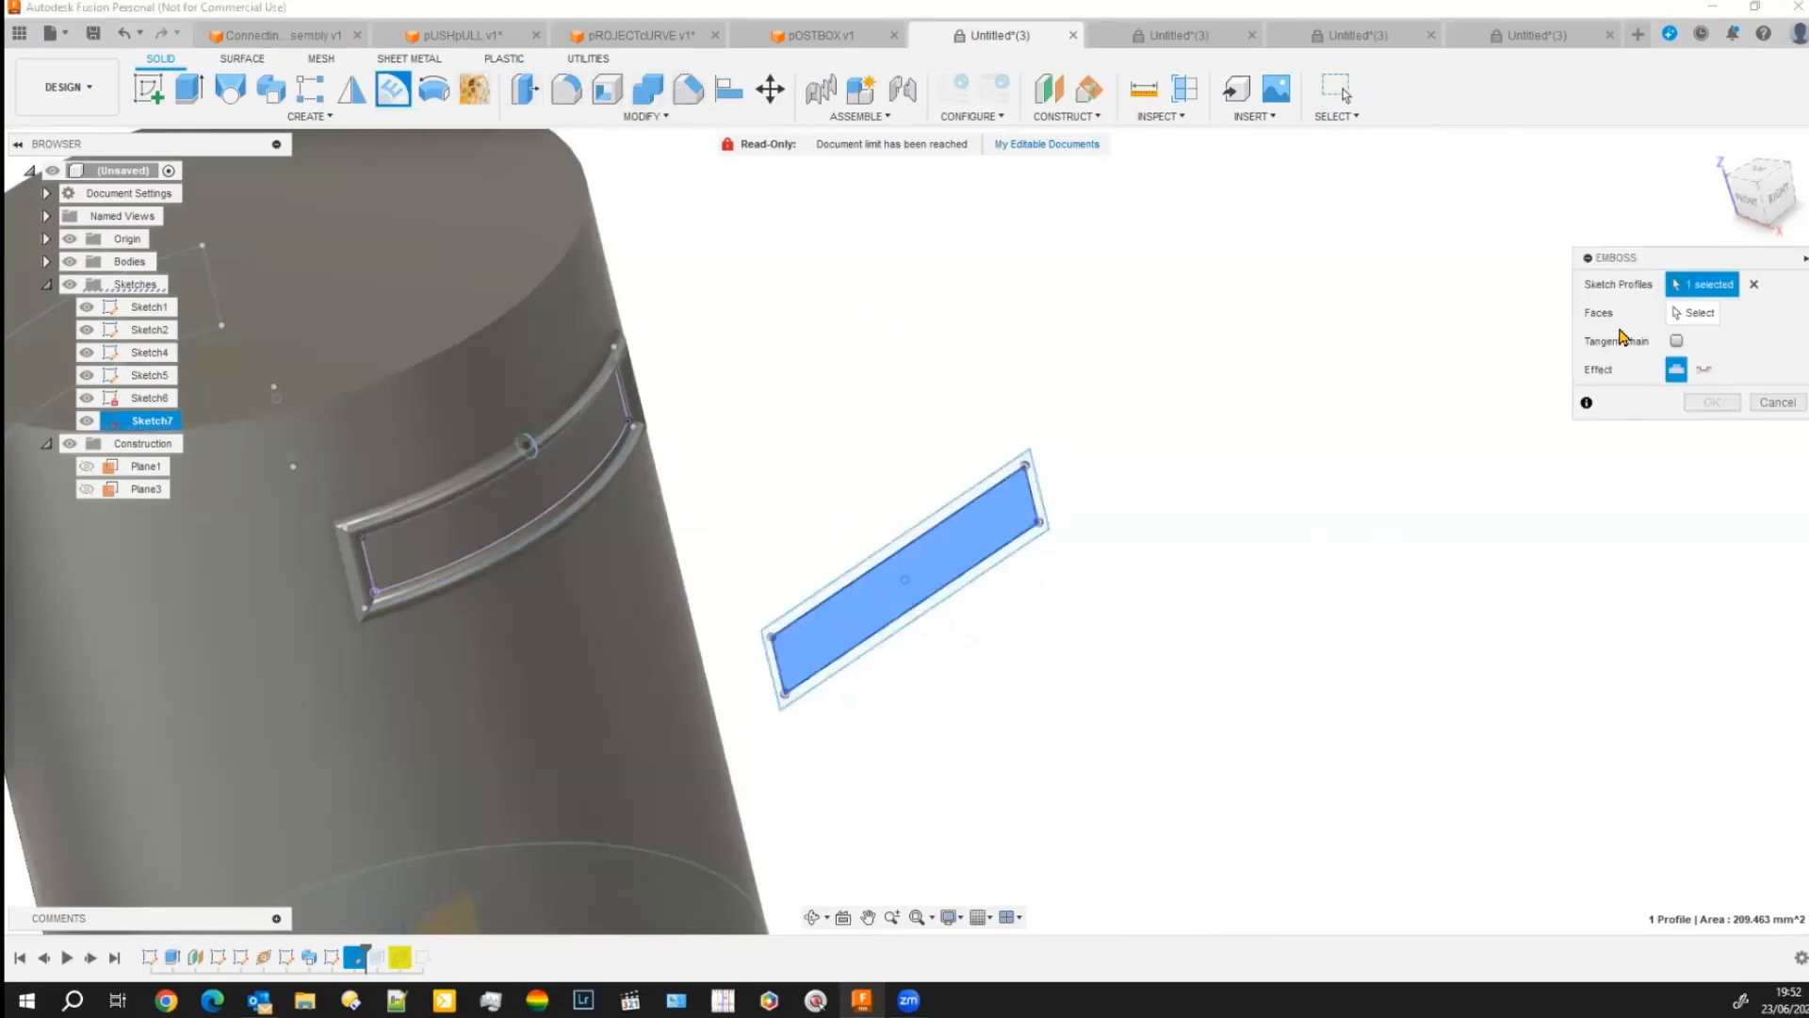
click(910, 590)
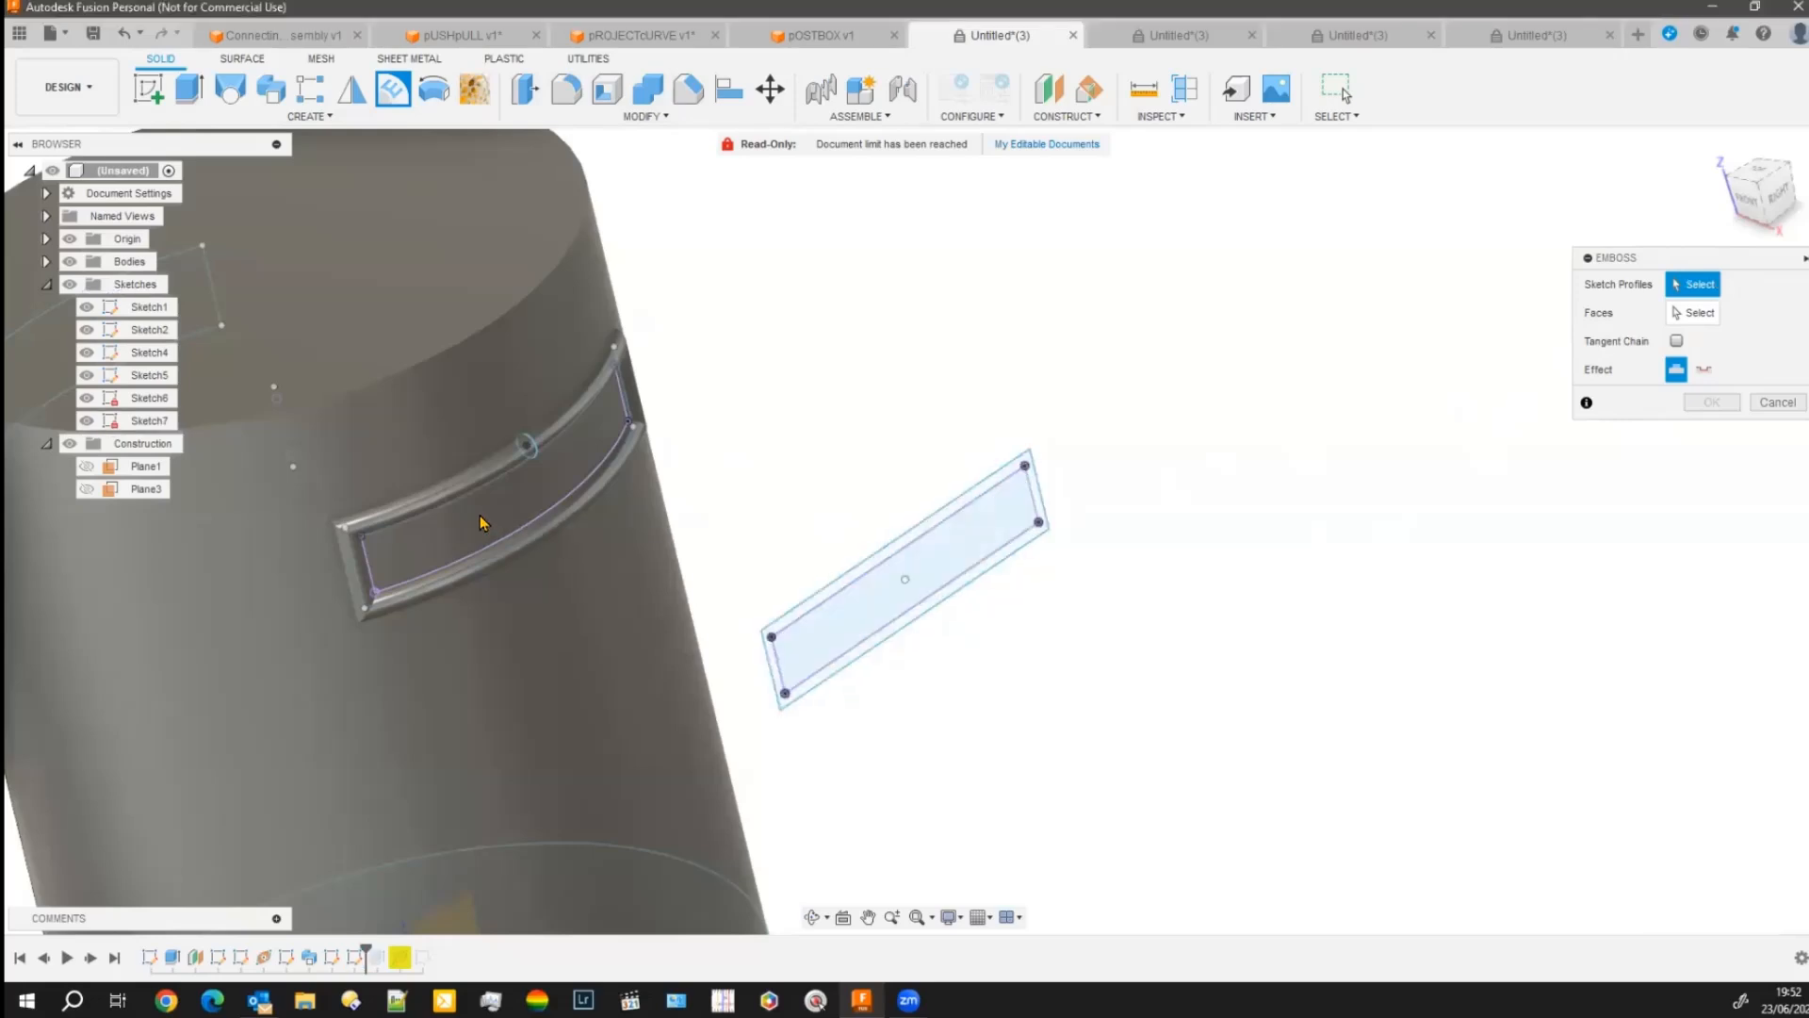
click(1694, 312)
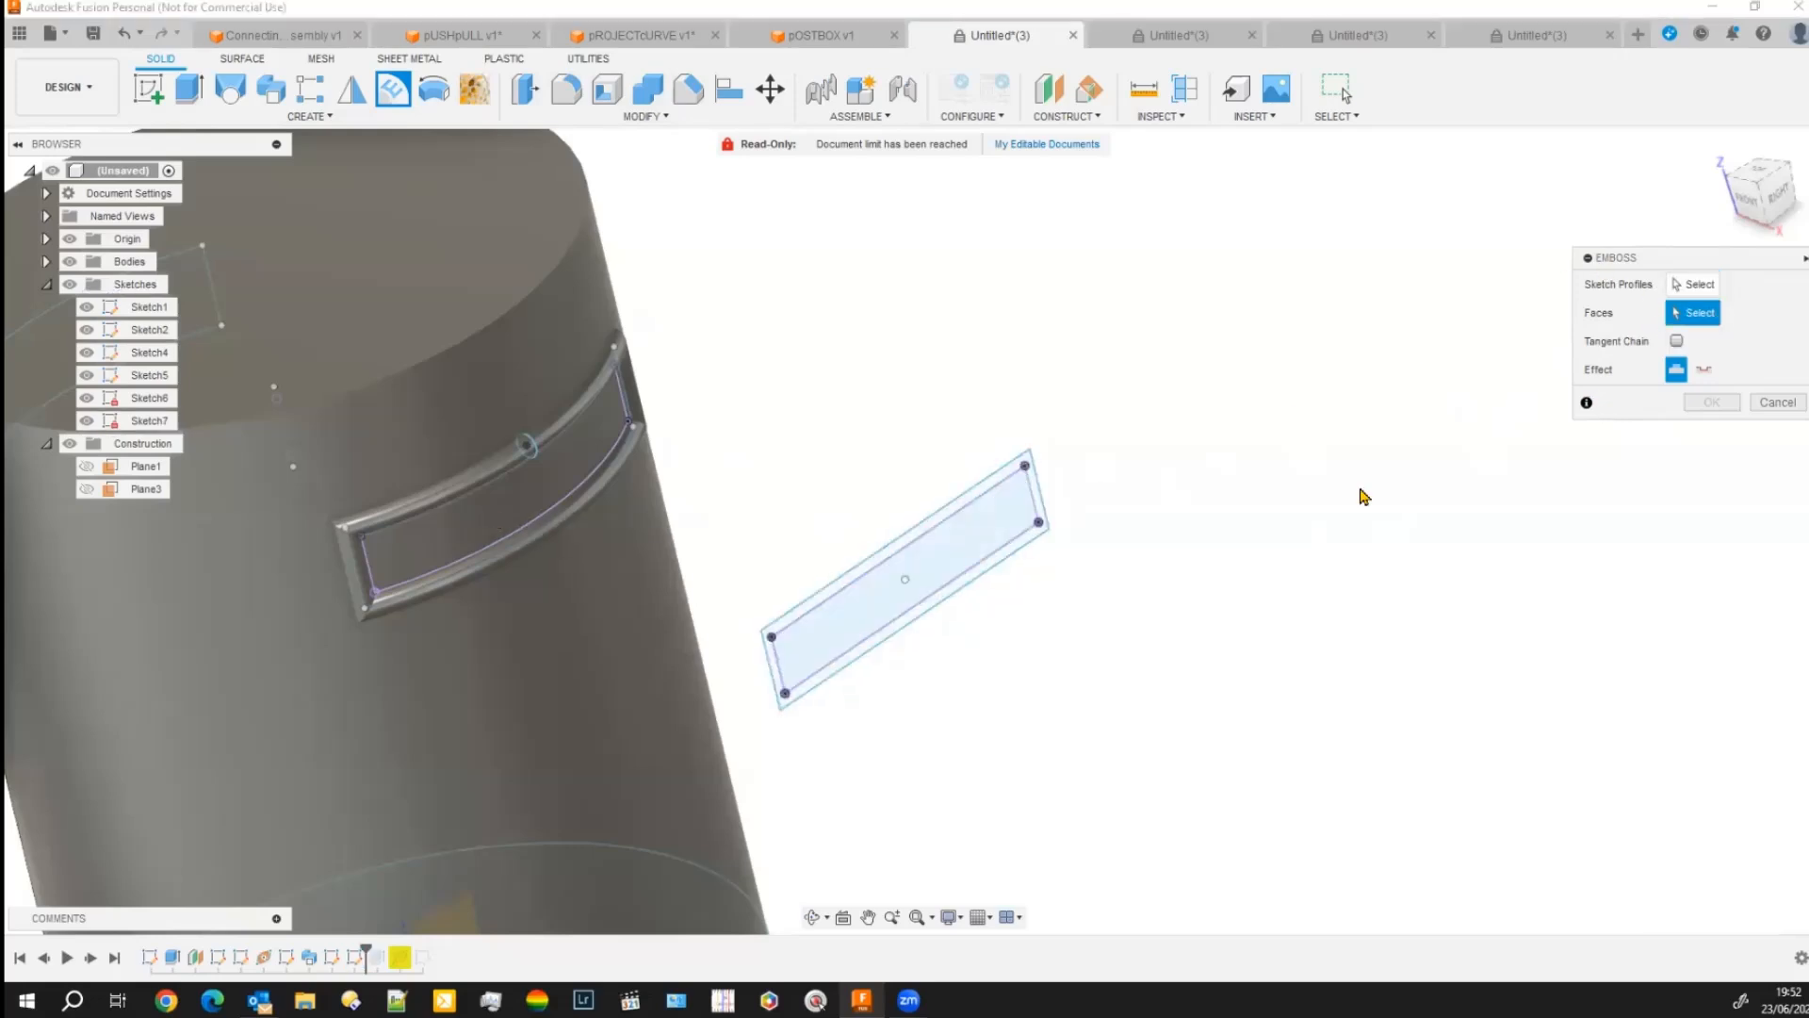
click(381, 478)
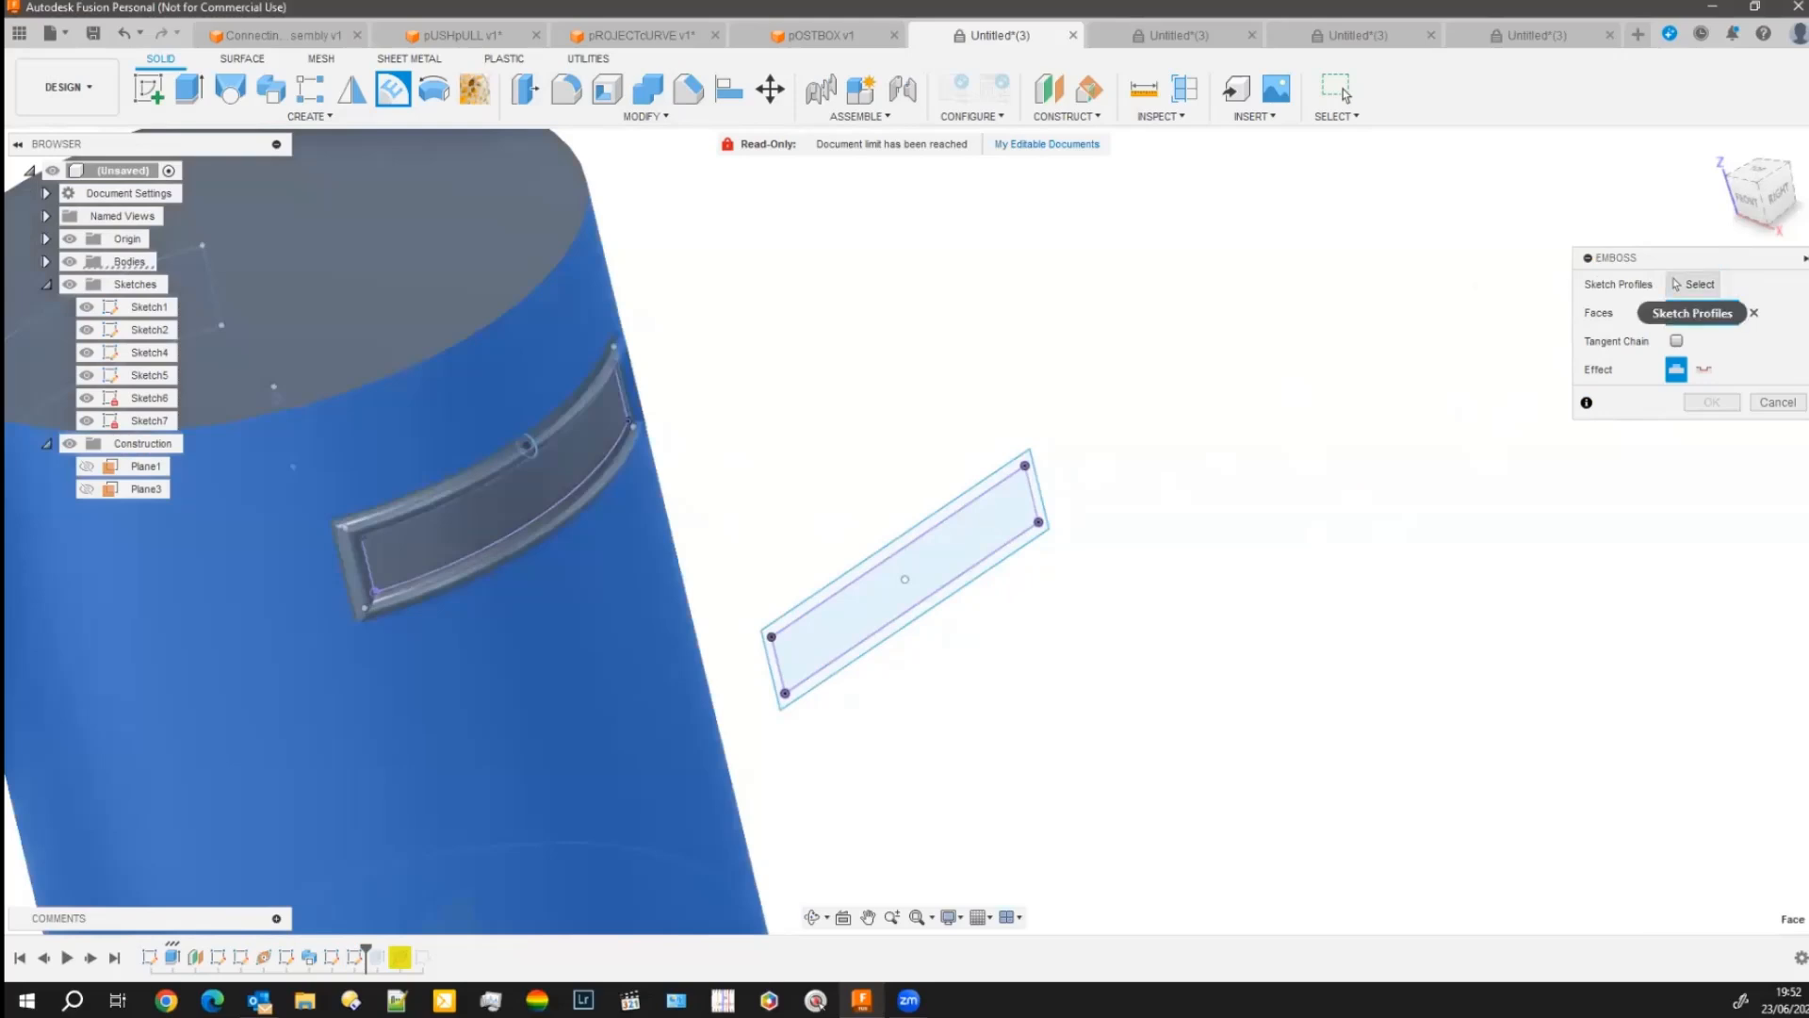
click(1676, 283)
click(921, 582)
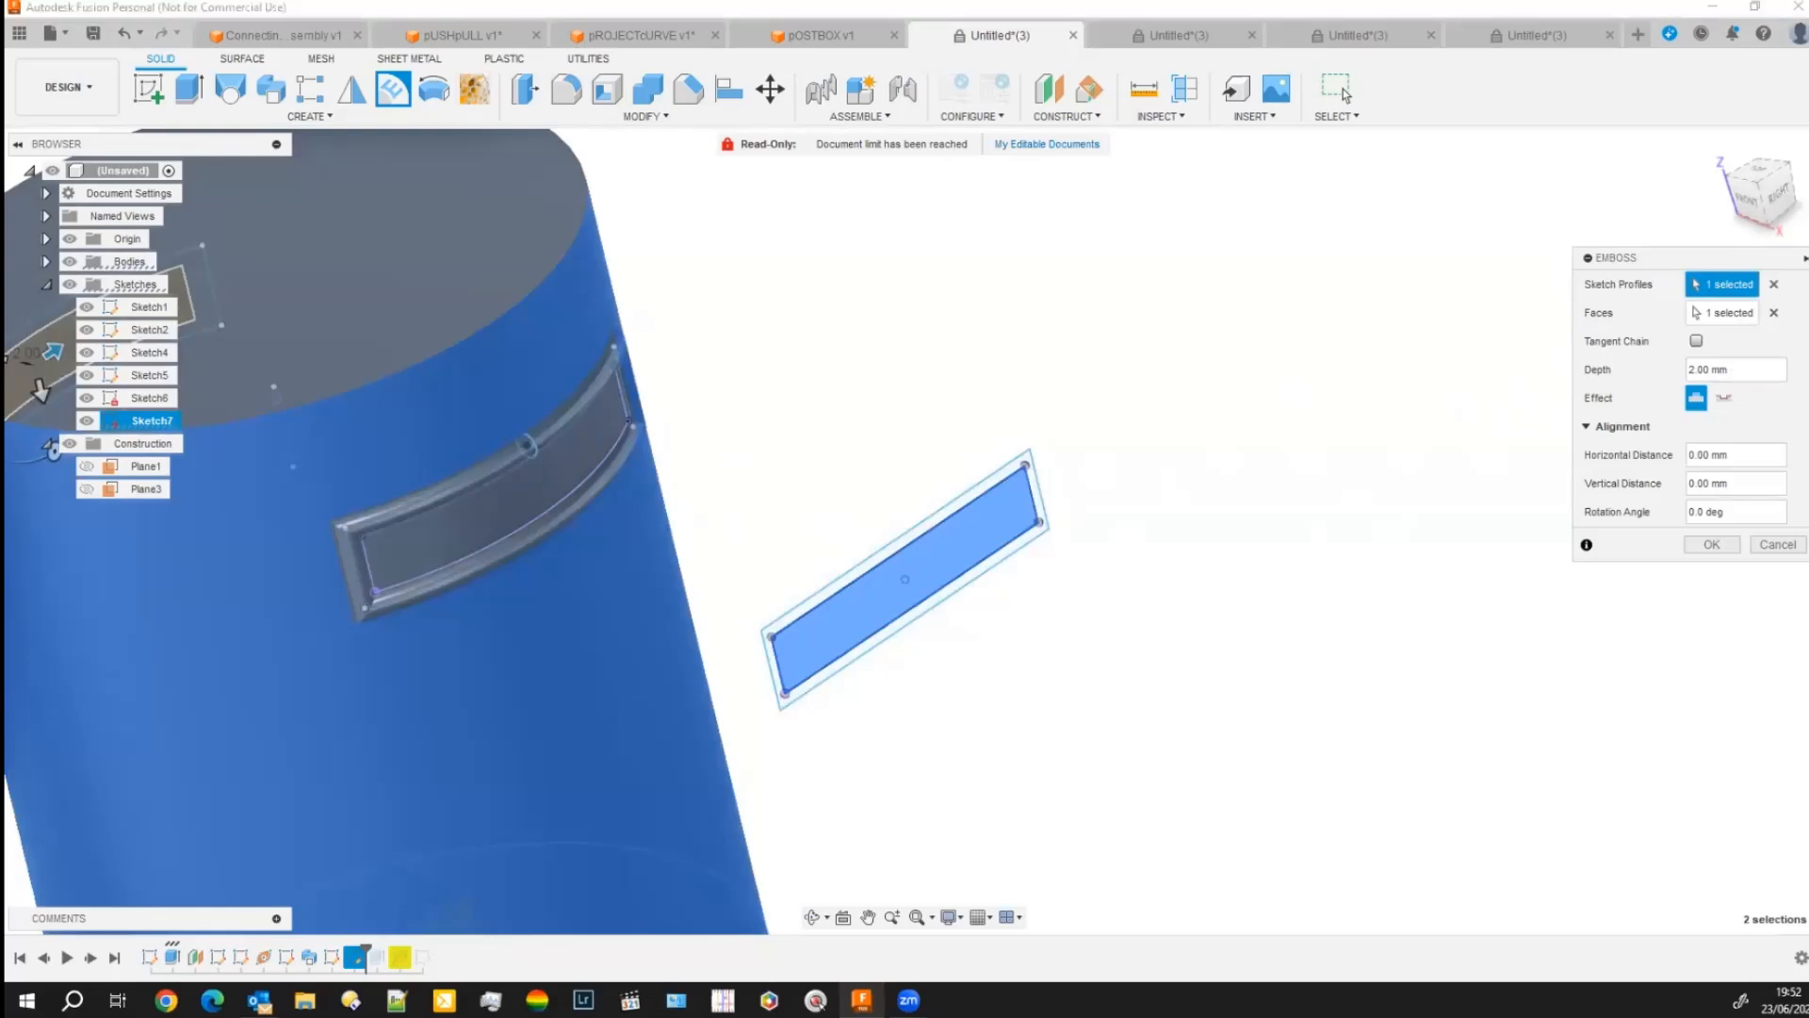
drag(1707, 369, 1656, 392)
click(1723, 396)
scroll(1168, 793, down, 1)
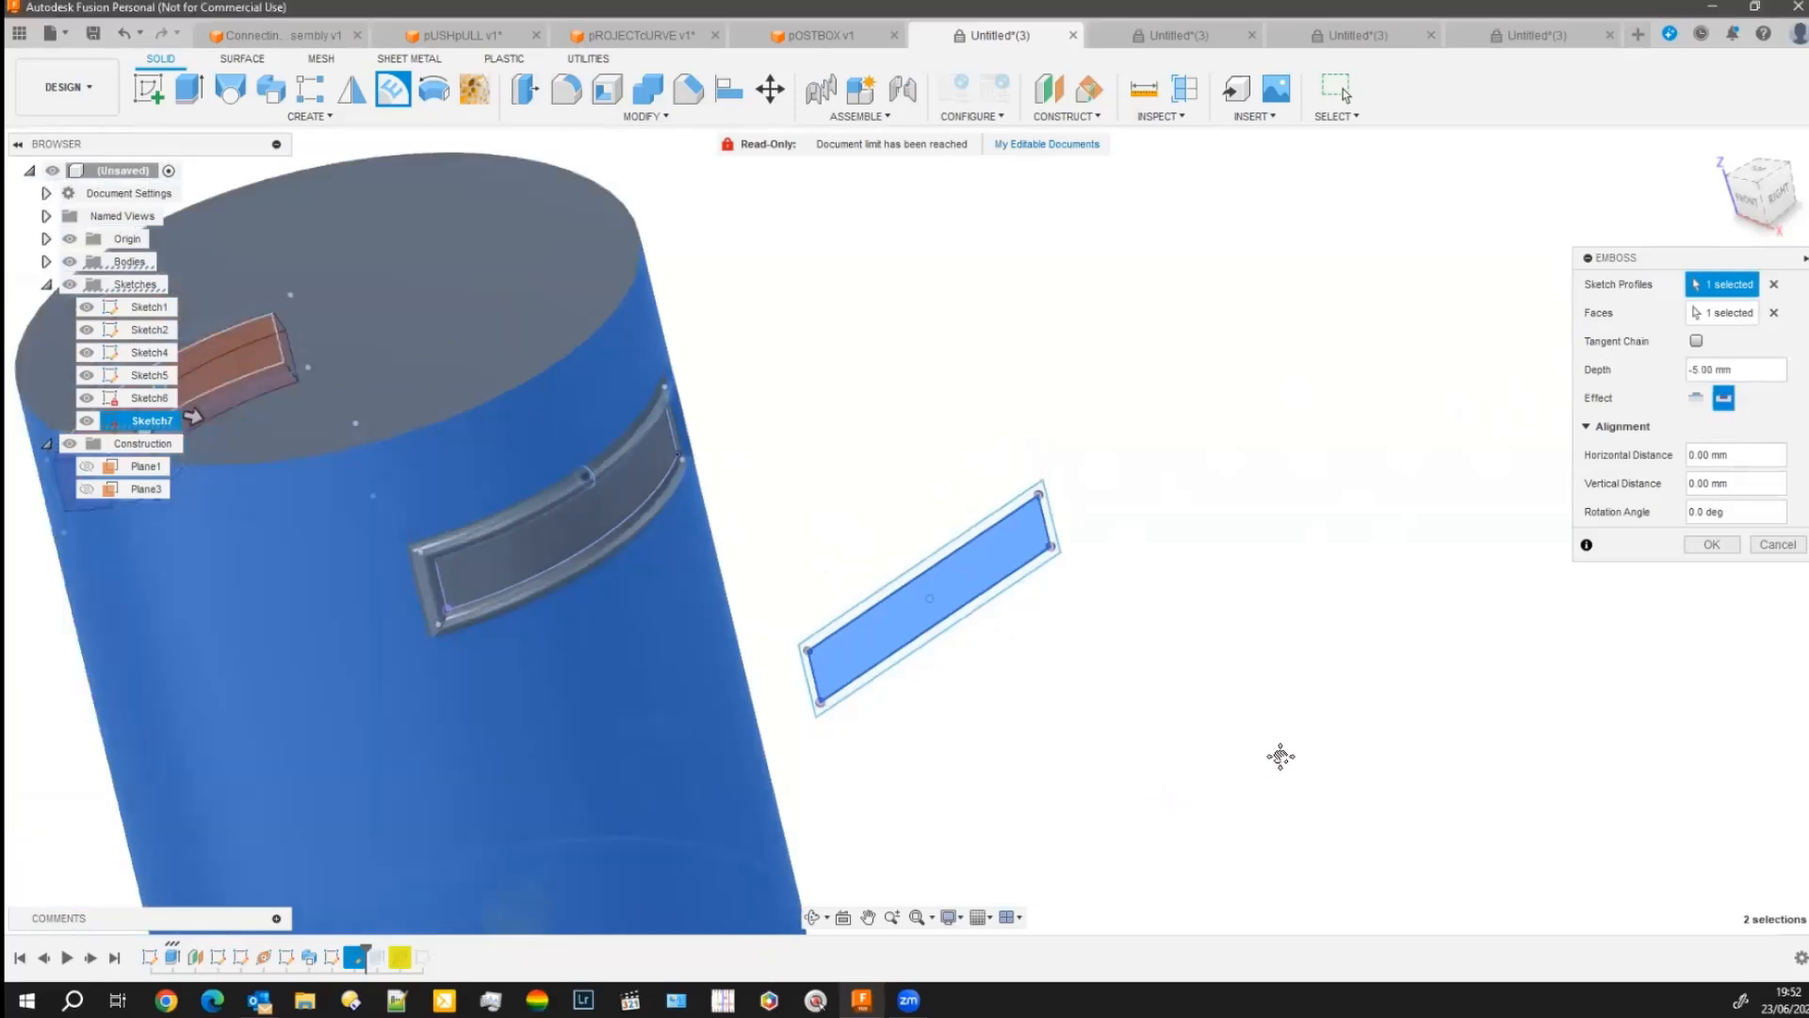
middle_drag(1283, 756, 1486, 706)
shift+middle_drag(141, 670, 127, 608)
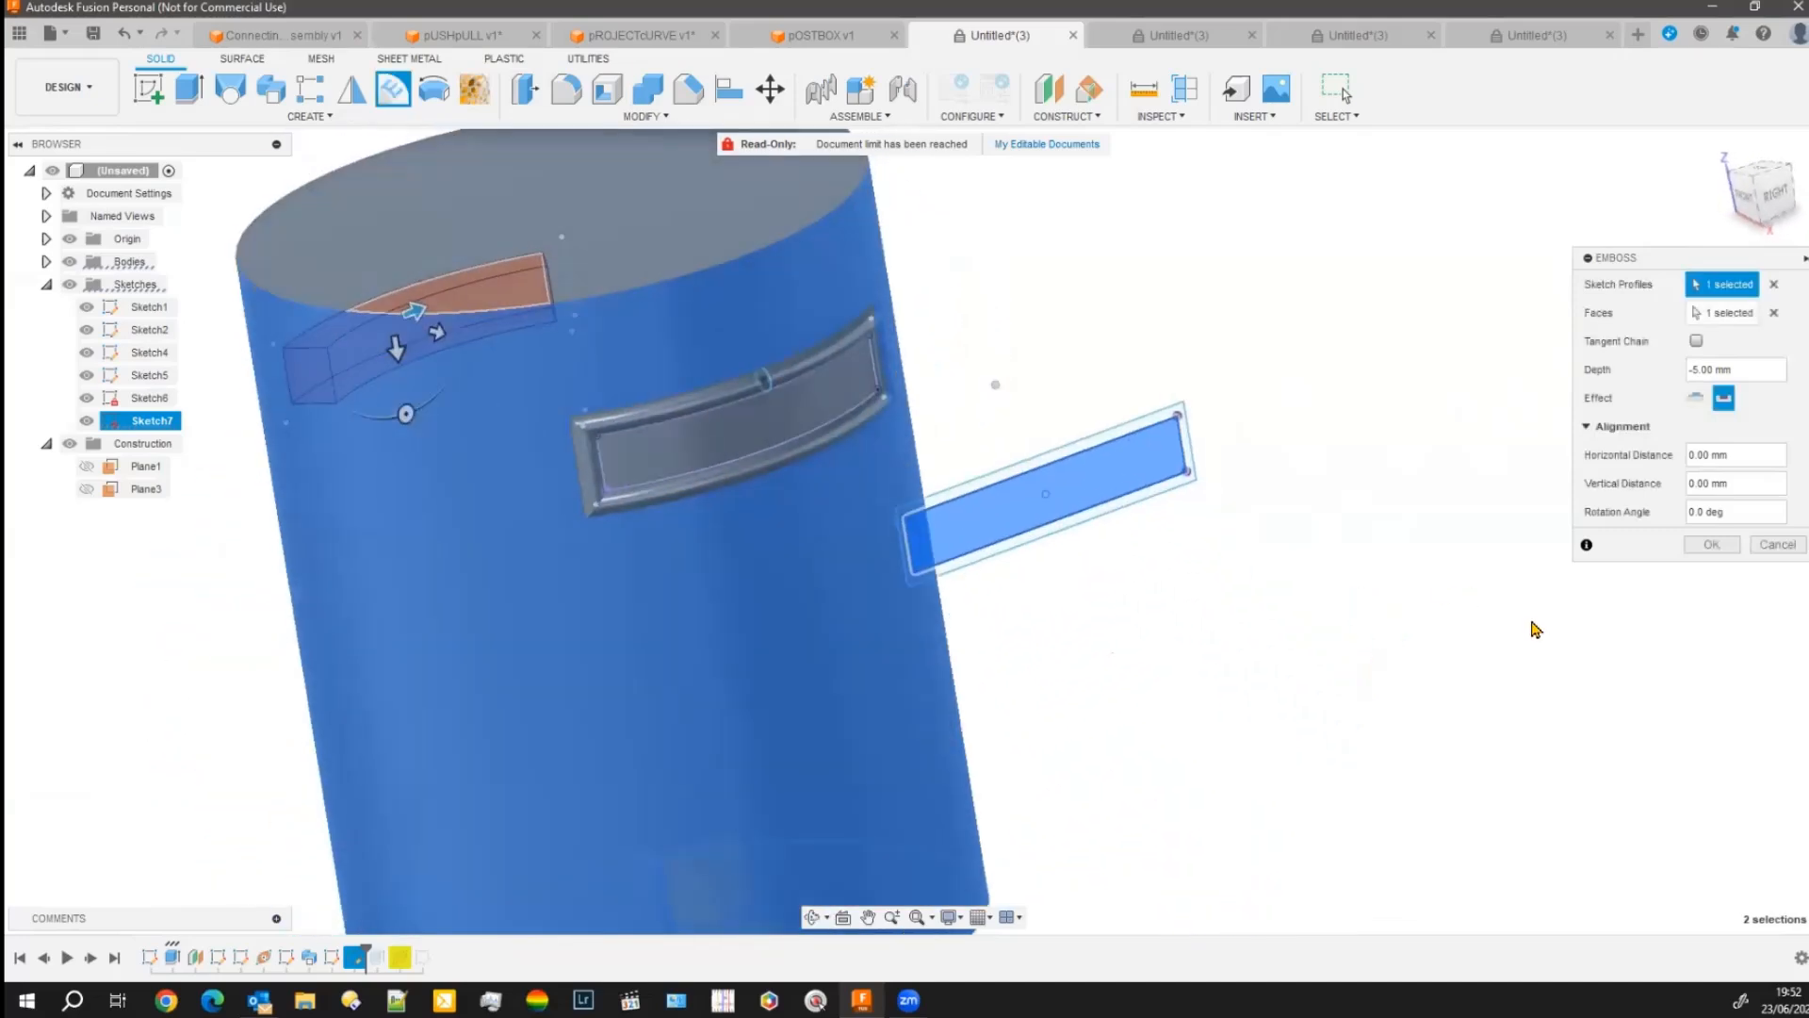
click(1777, 543)
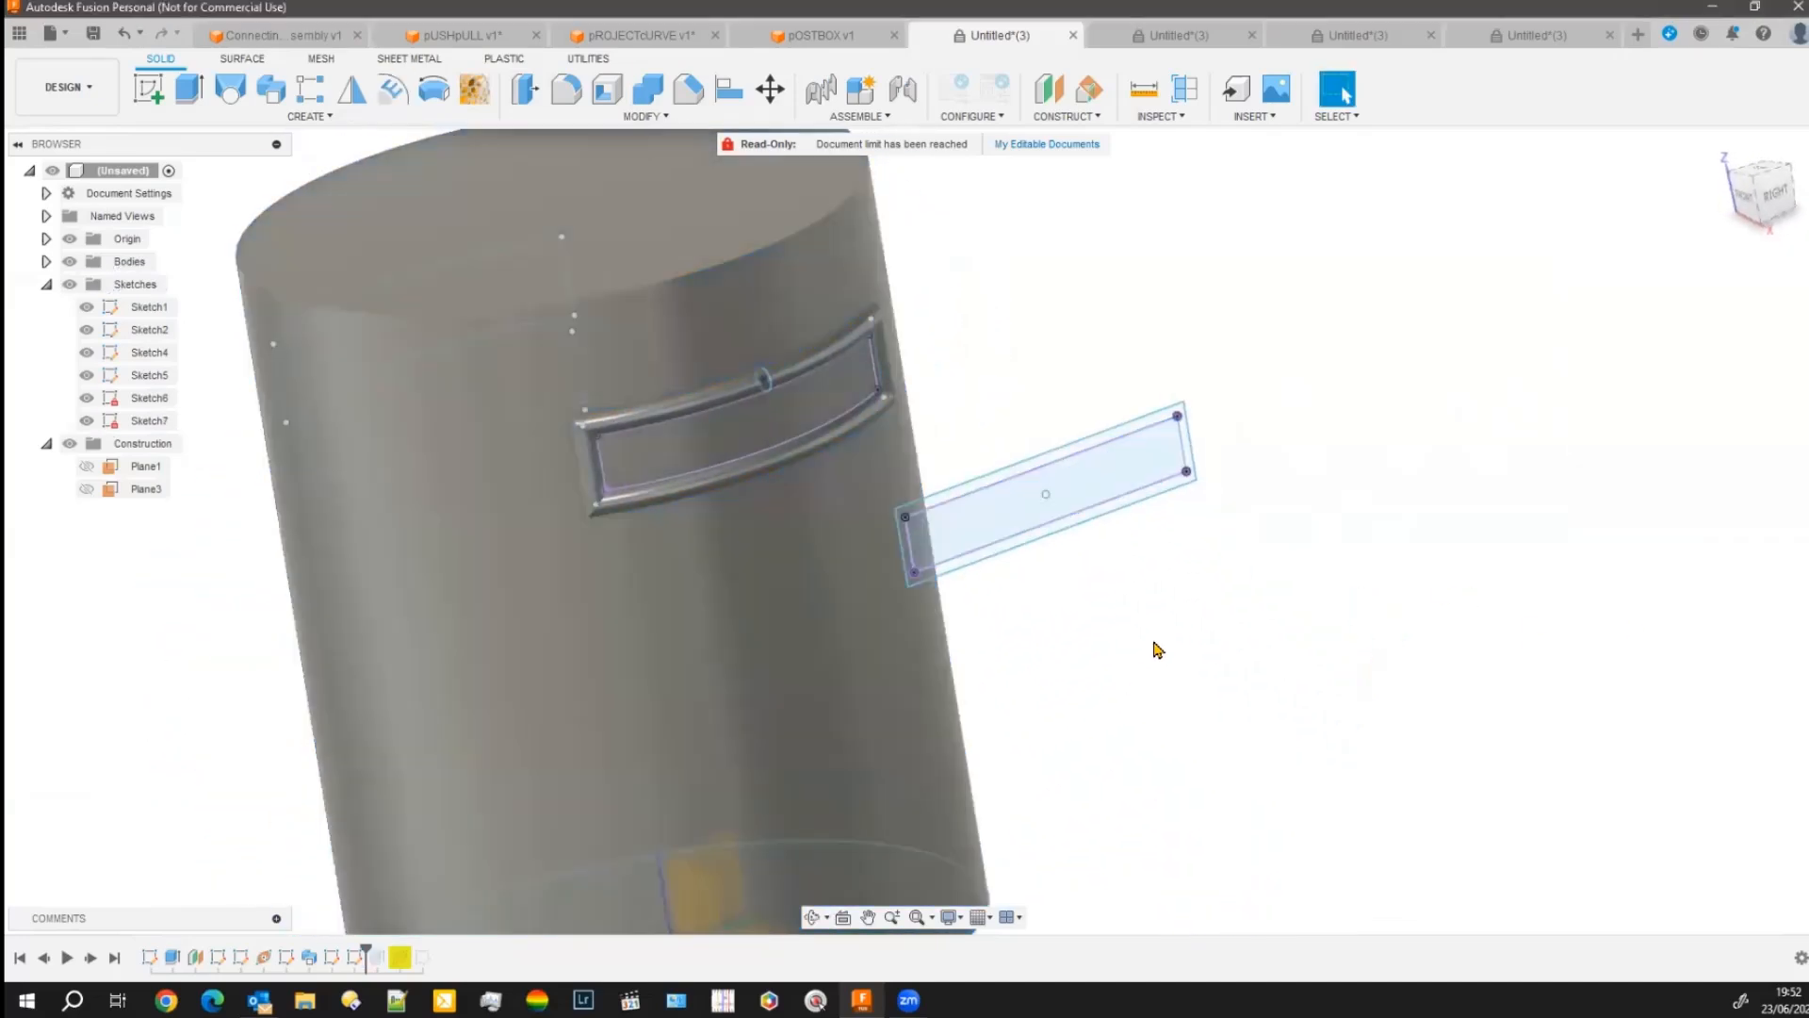
Try extruding the projected inner rectangle about -99 mm through the cylinder, switching the operation from Cut to Join, and cancel it.
click(1004, 528)
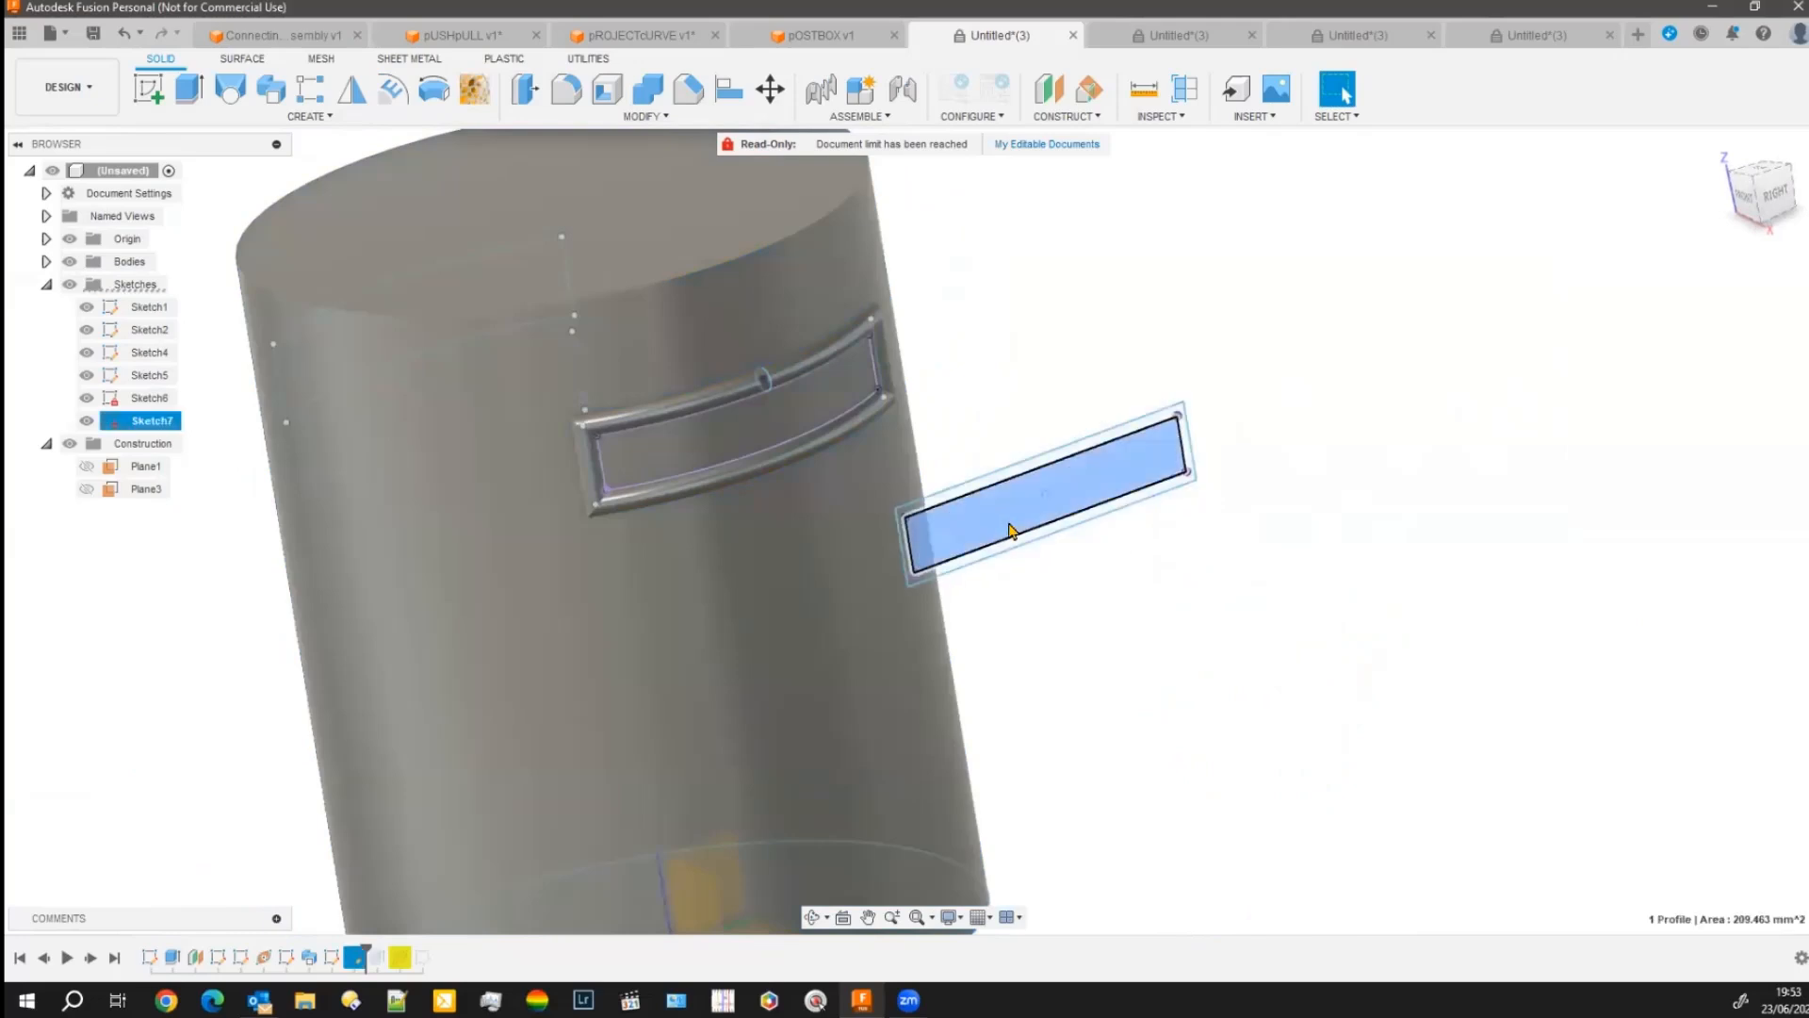
click(188, 94)
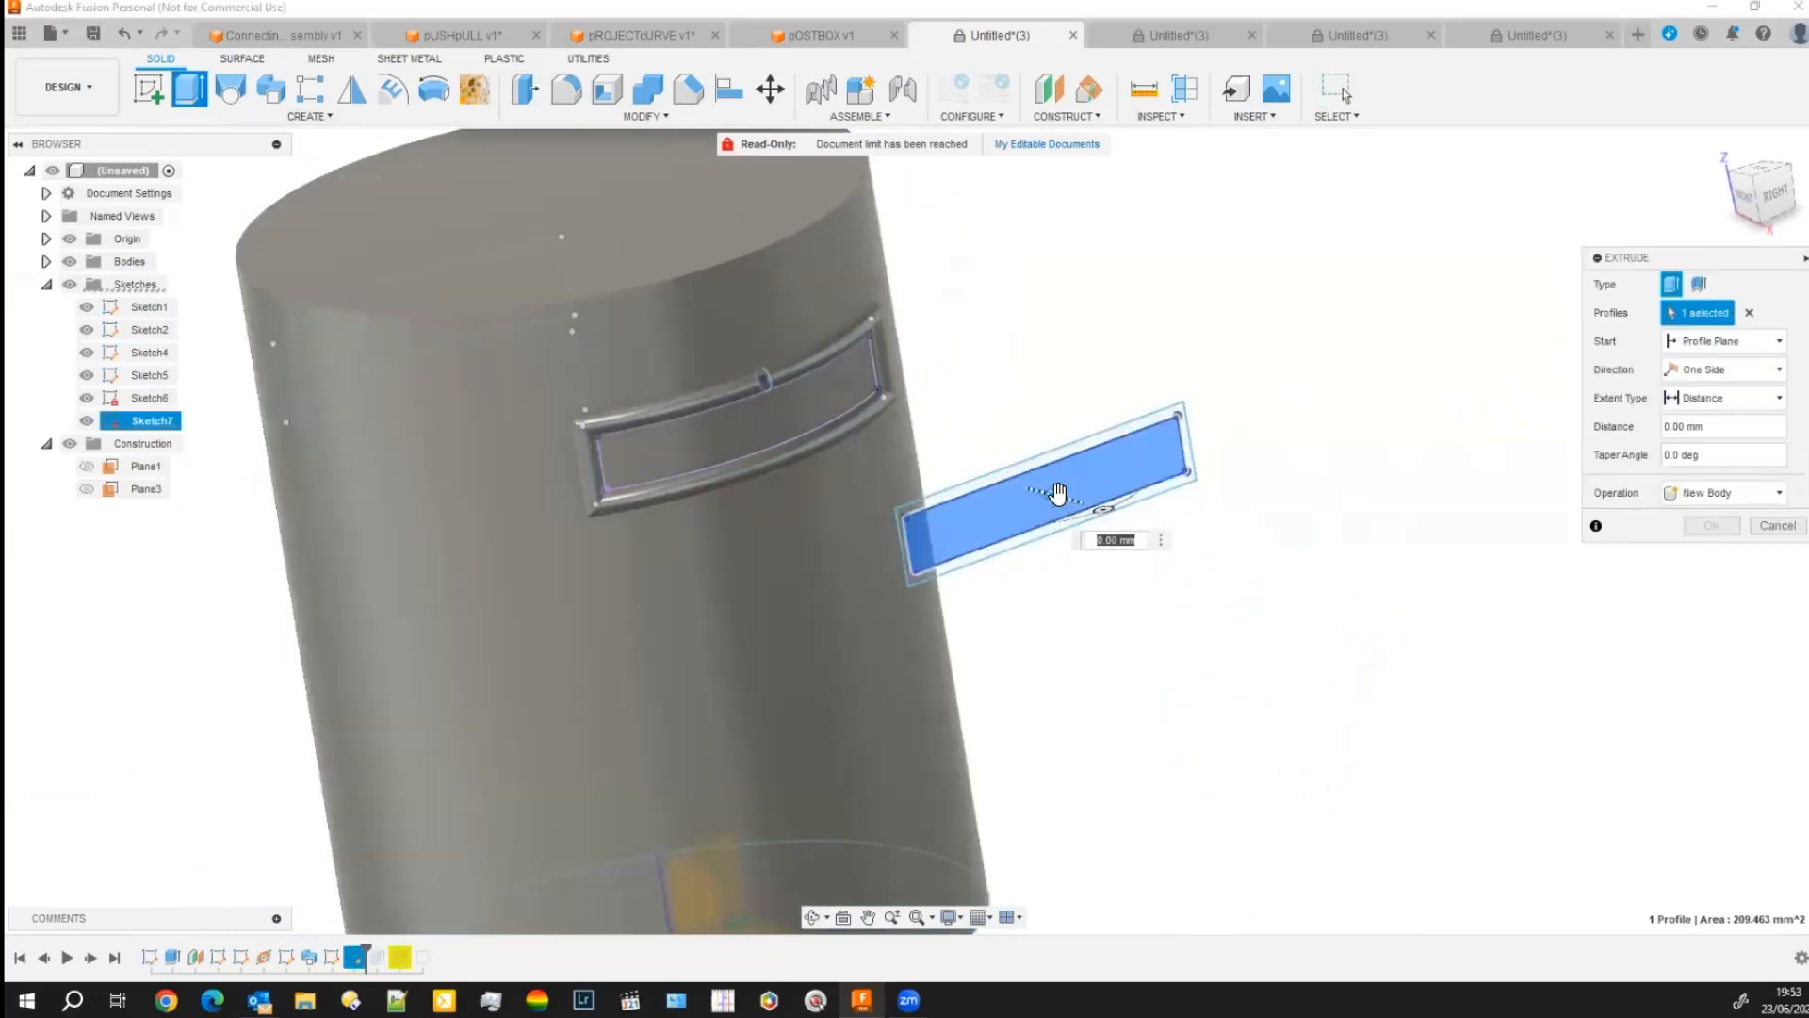
drag(1055, 494, 484, 354)
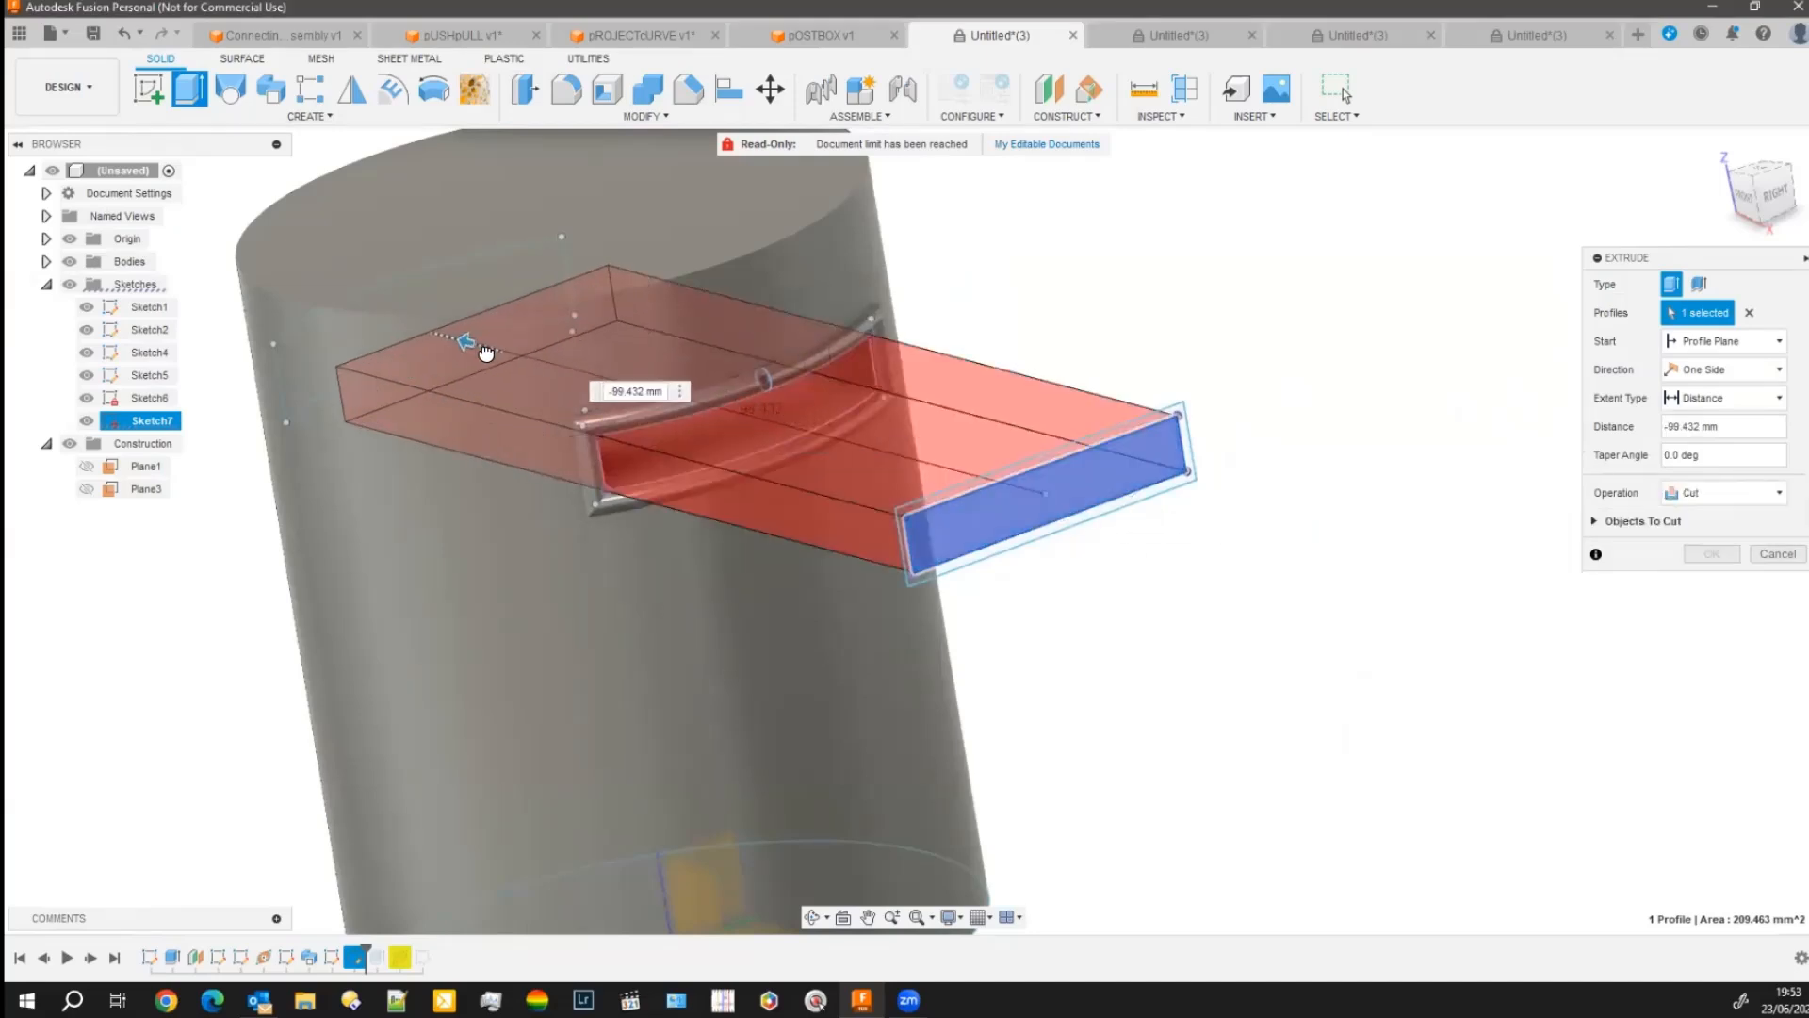
mouse_move(1115, 682)
shift+middle_down()
mouse_move(1081, 726)
mouse_move(1119, 674)
shift+middle_up()
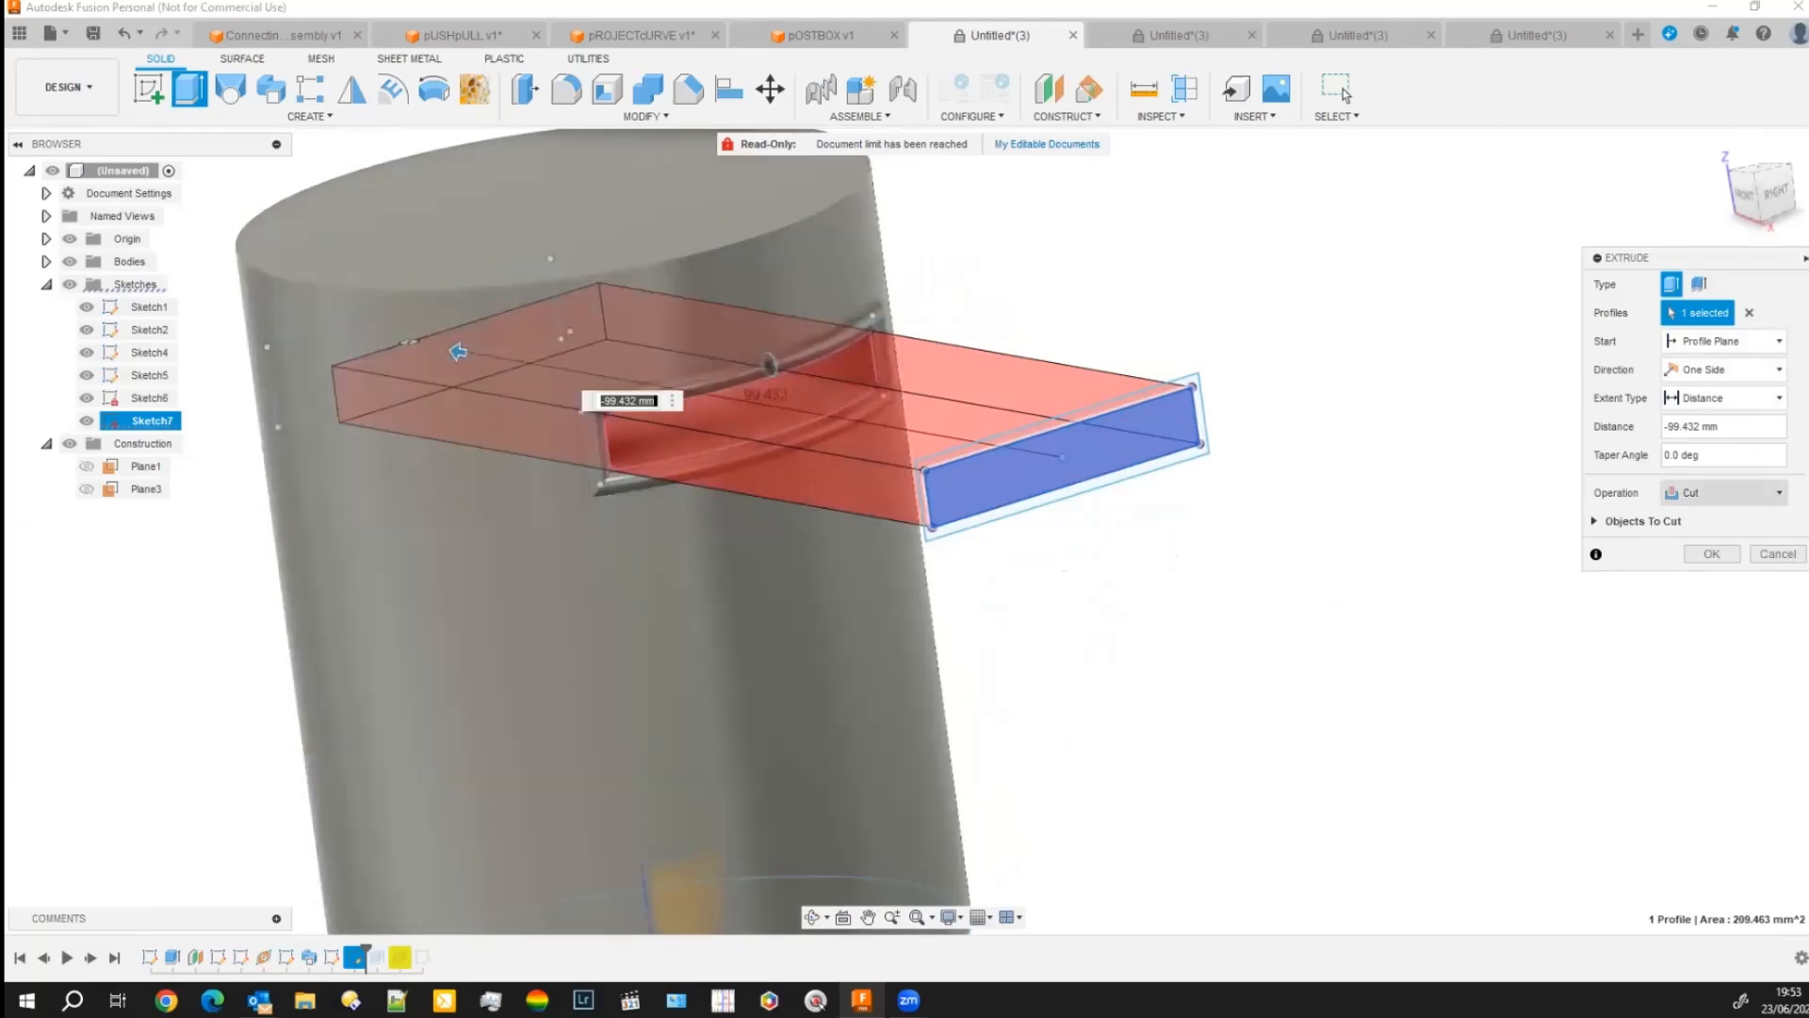
click(1724, 492)
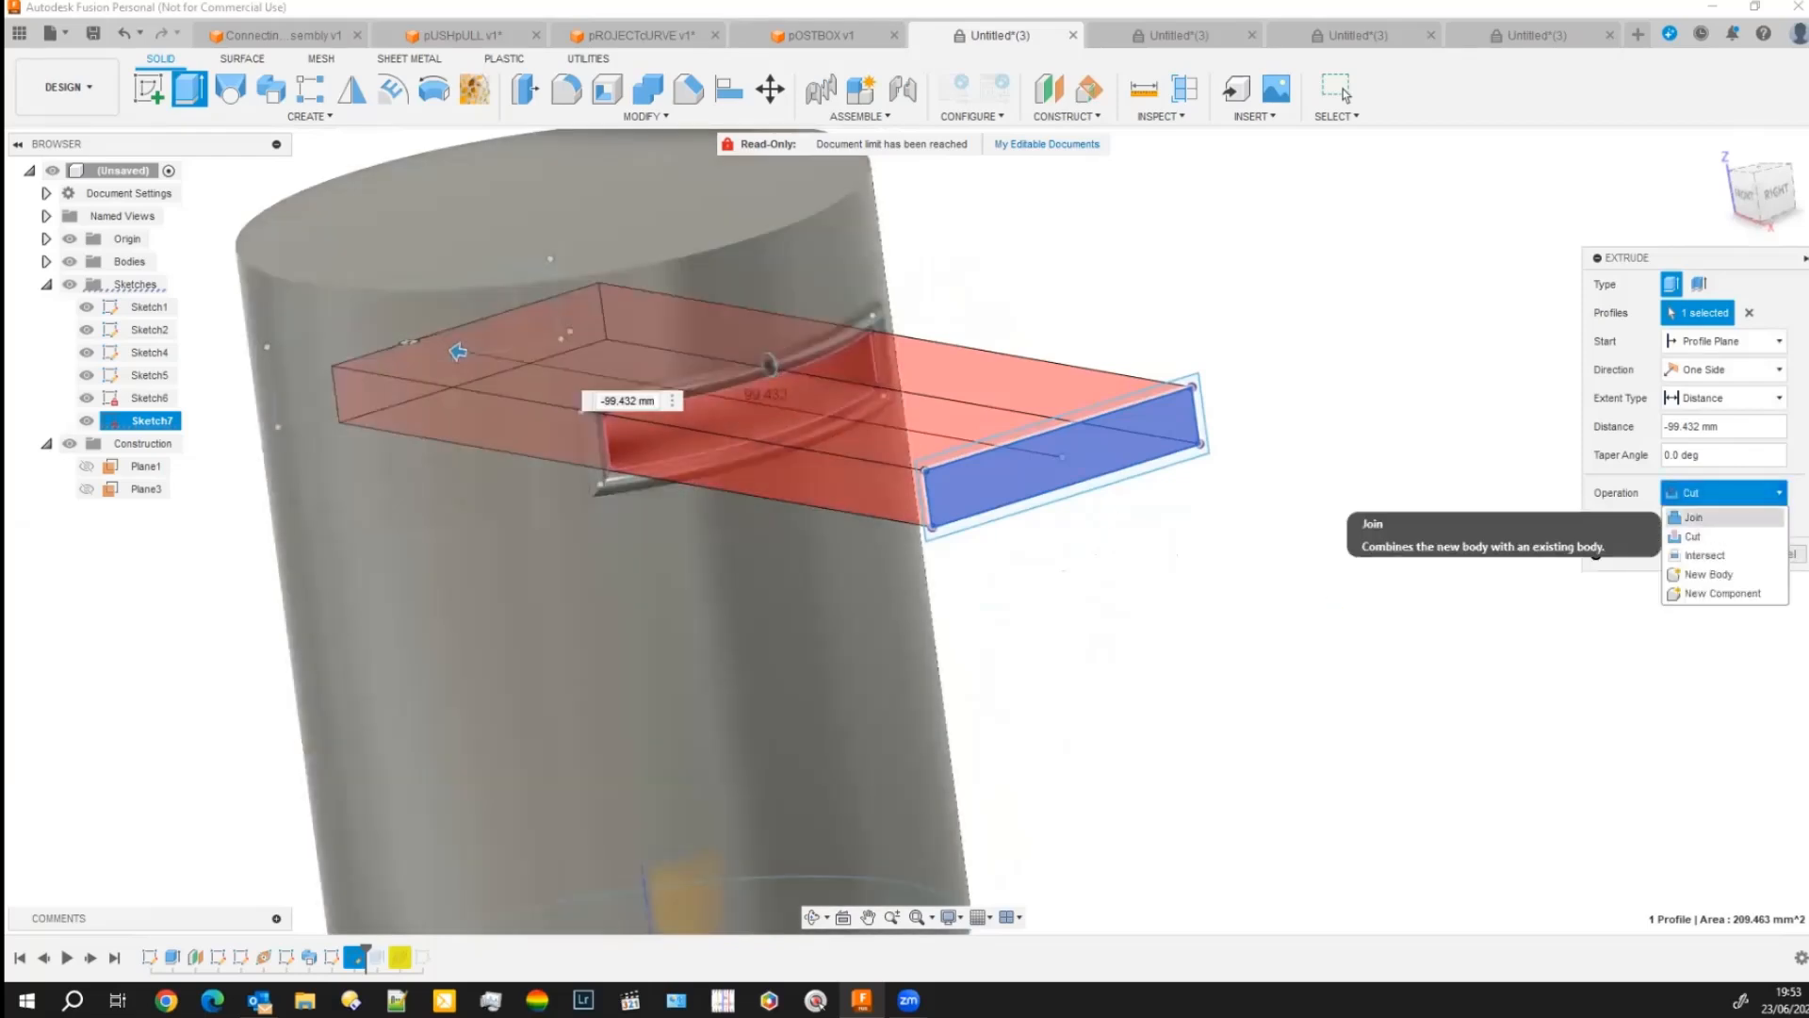
click(1693, 518)
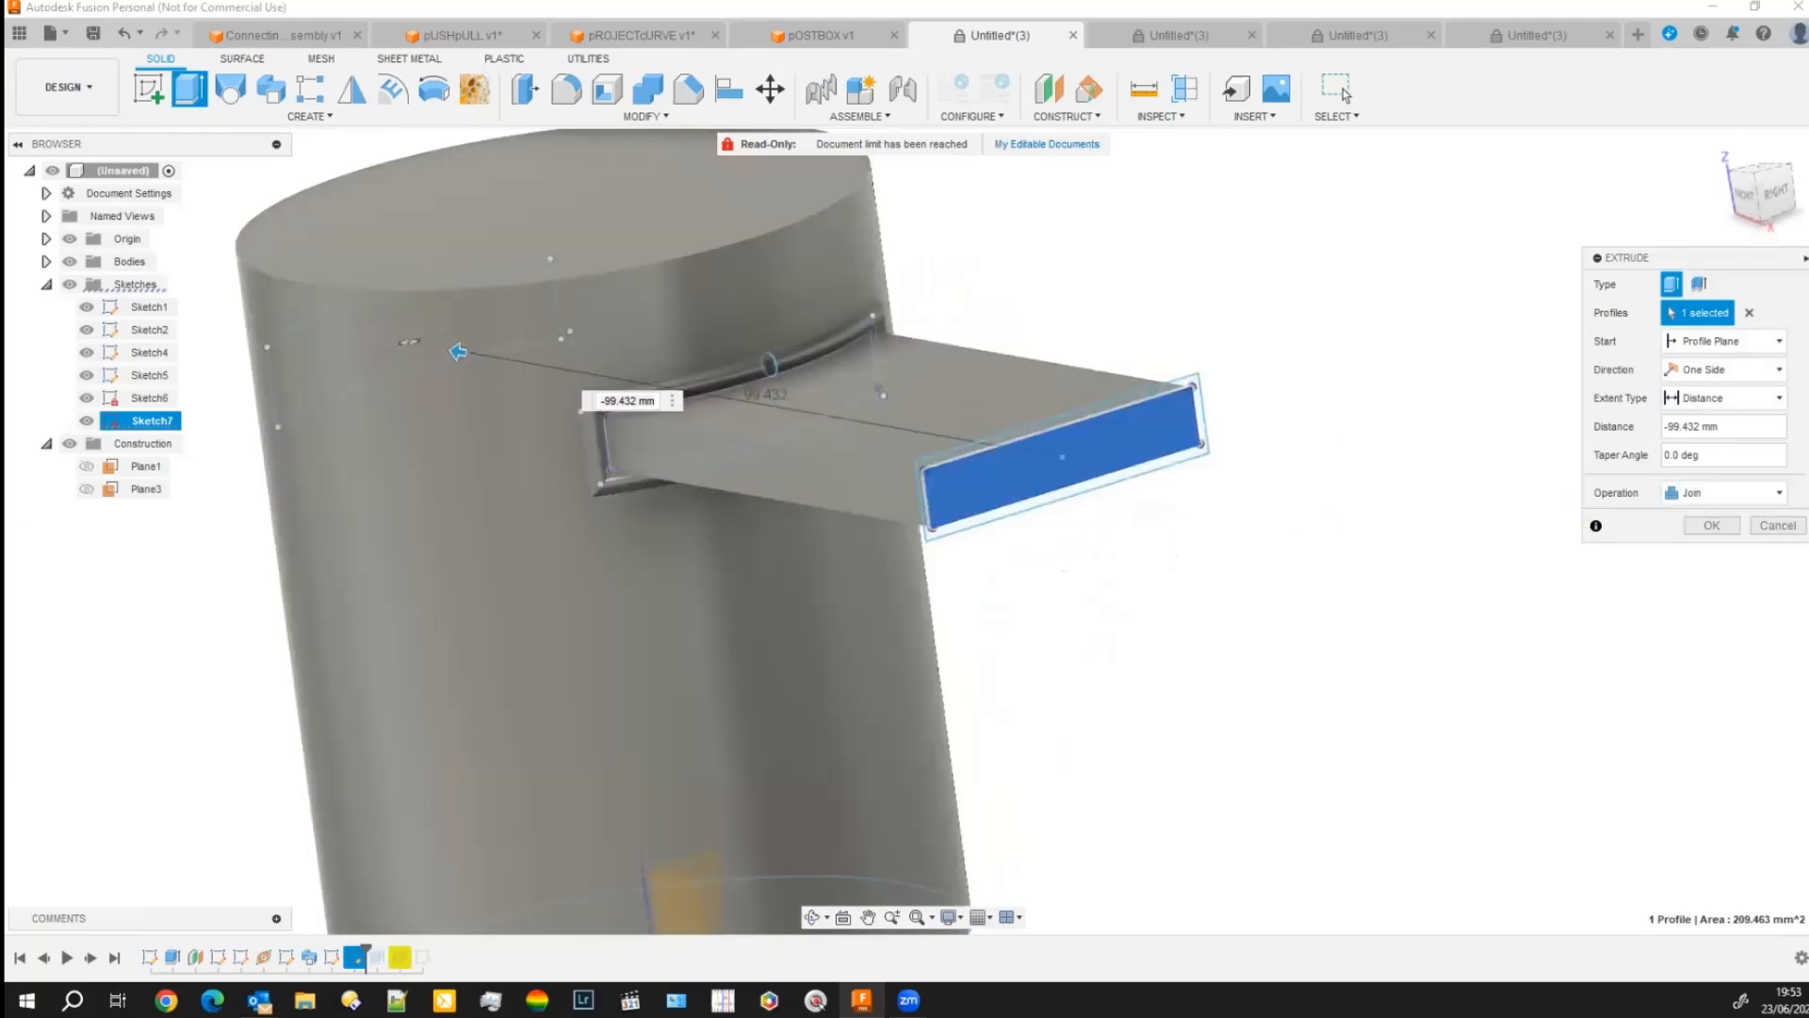
click(1342, 93)
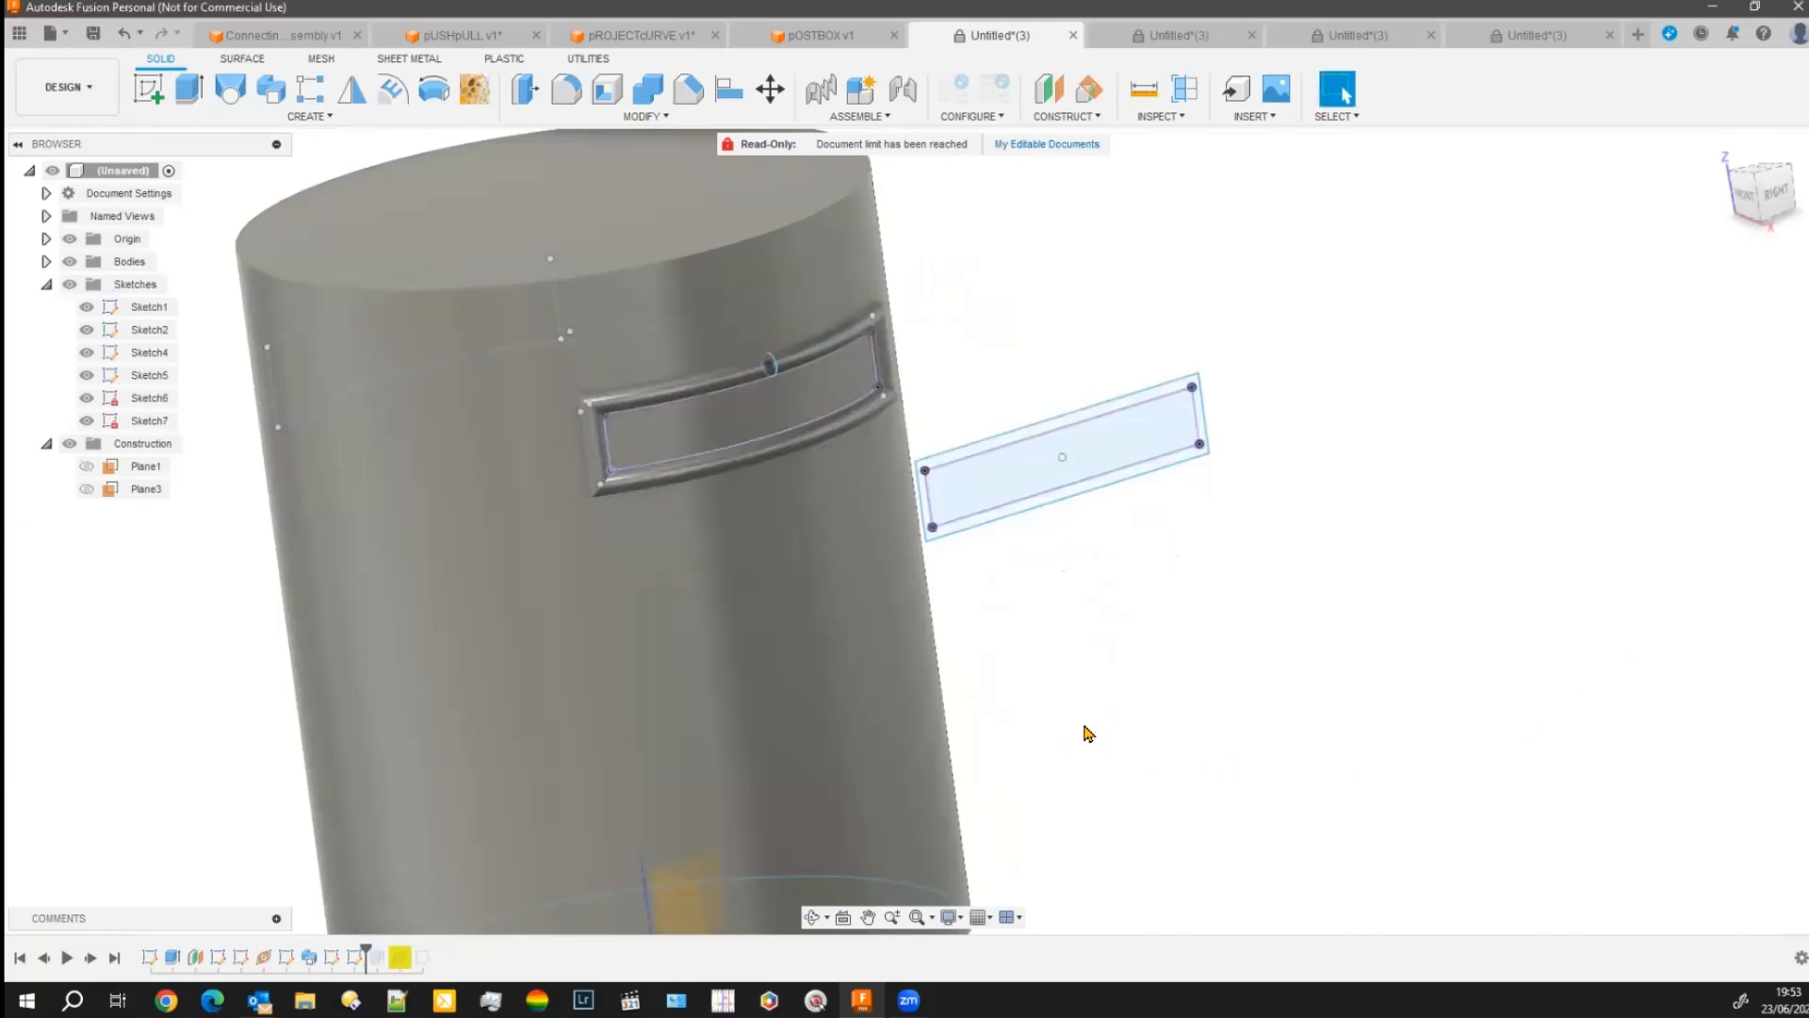
Set up an Extrude of the projected inner rectangle that starts from an object, using the cylinder's outer face inside the frame.
click(1060, 457)
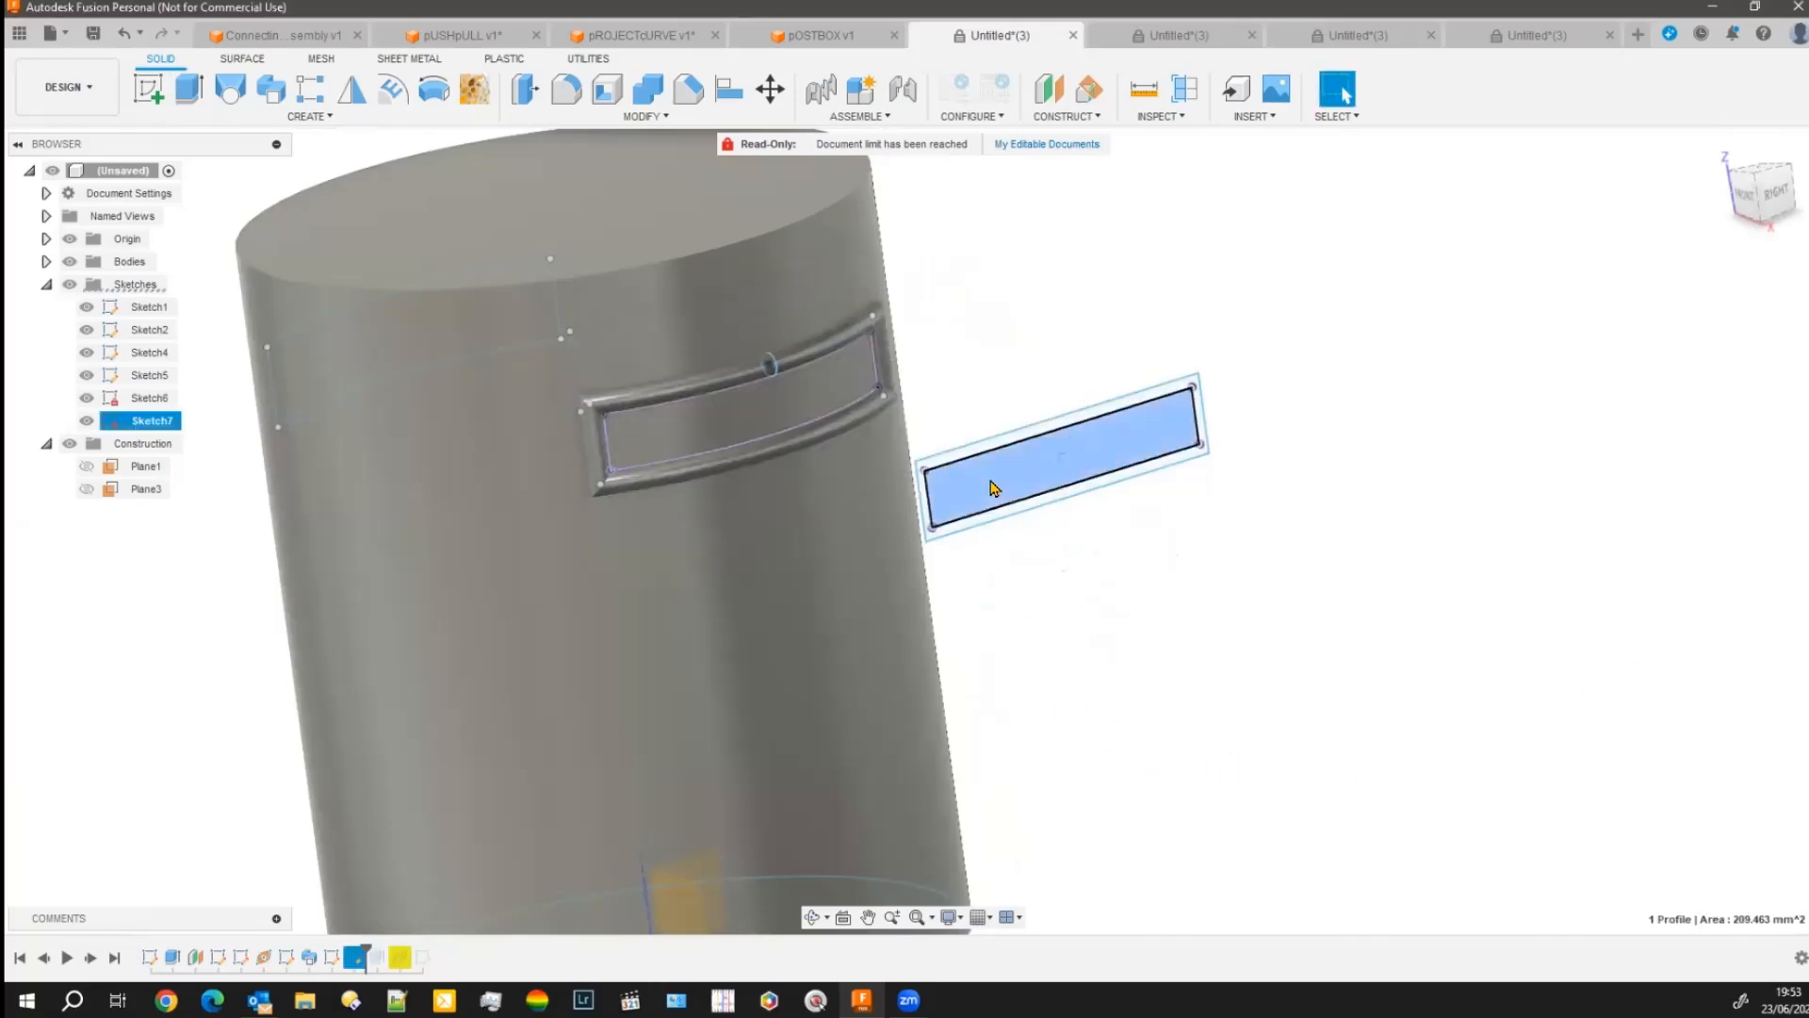
click(188, 89)
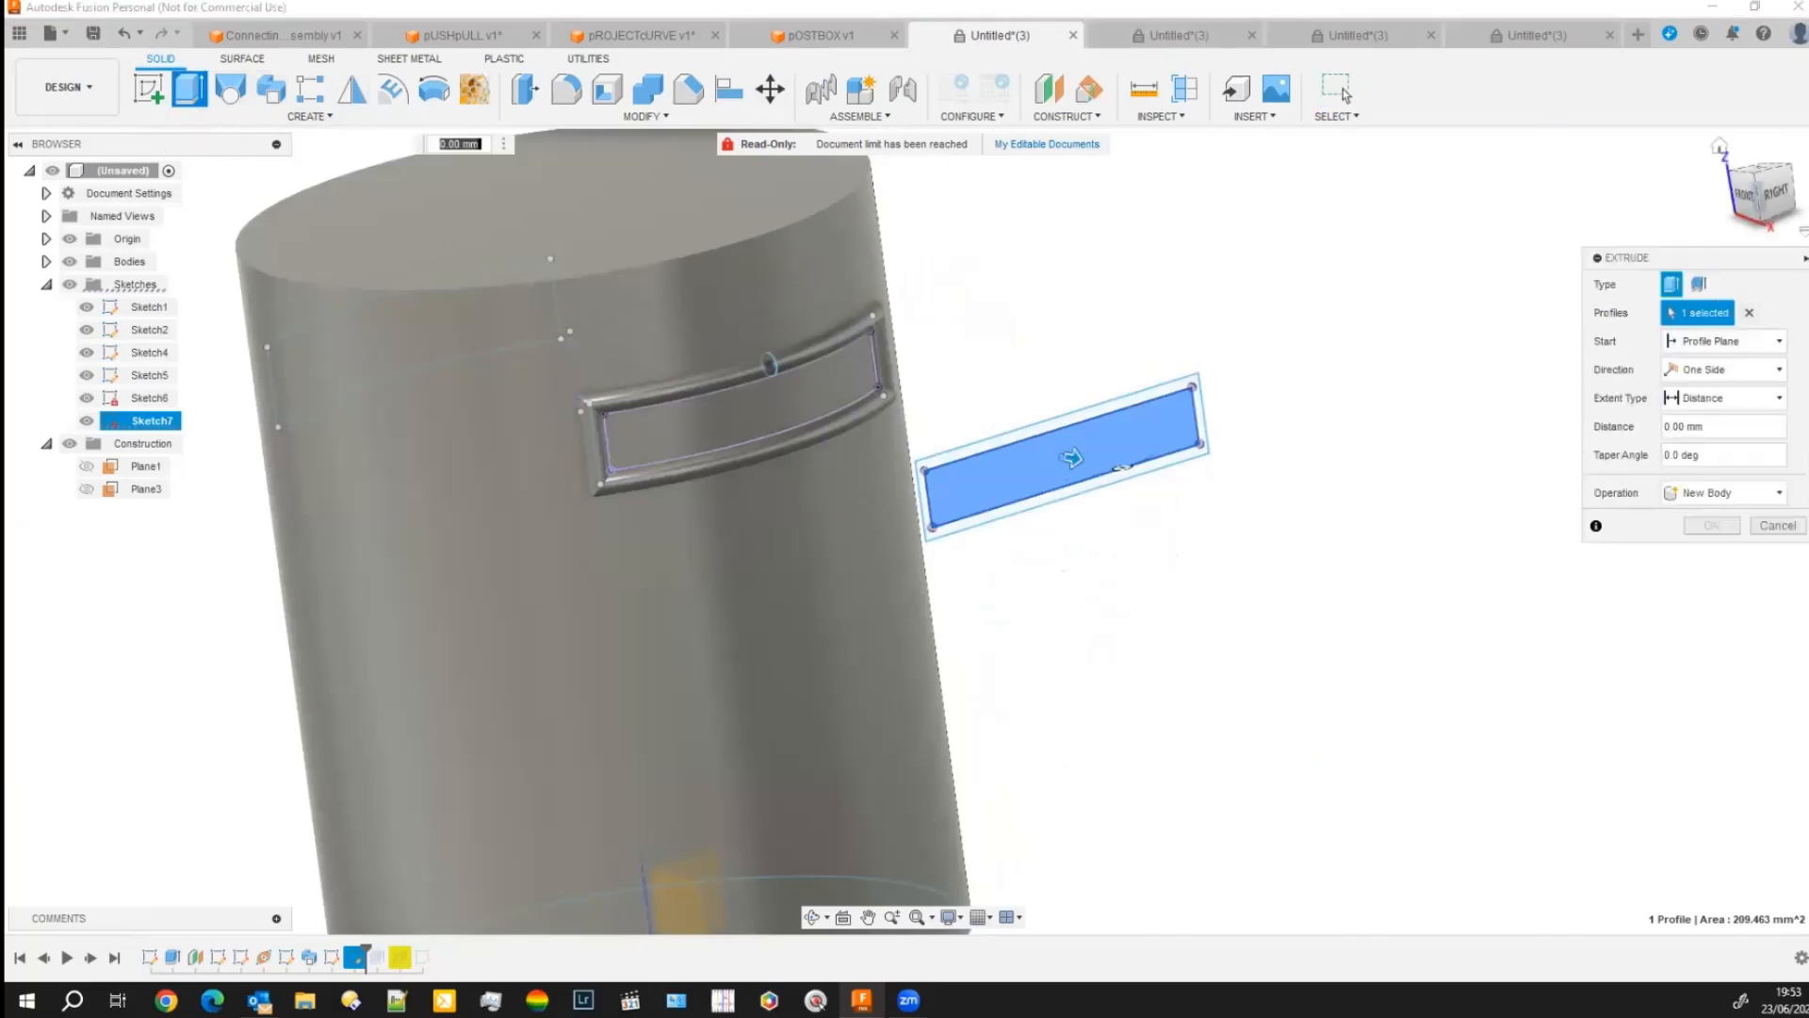
drag(1687, 256, 1364, 198)
click(1451, 283)
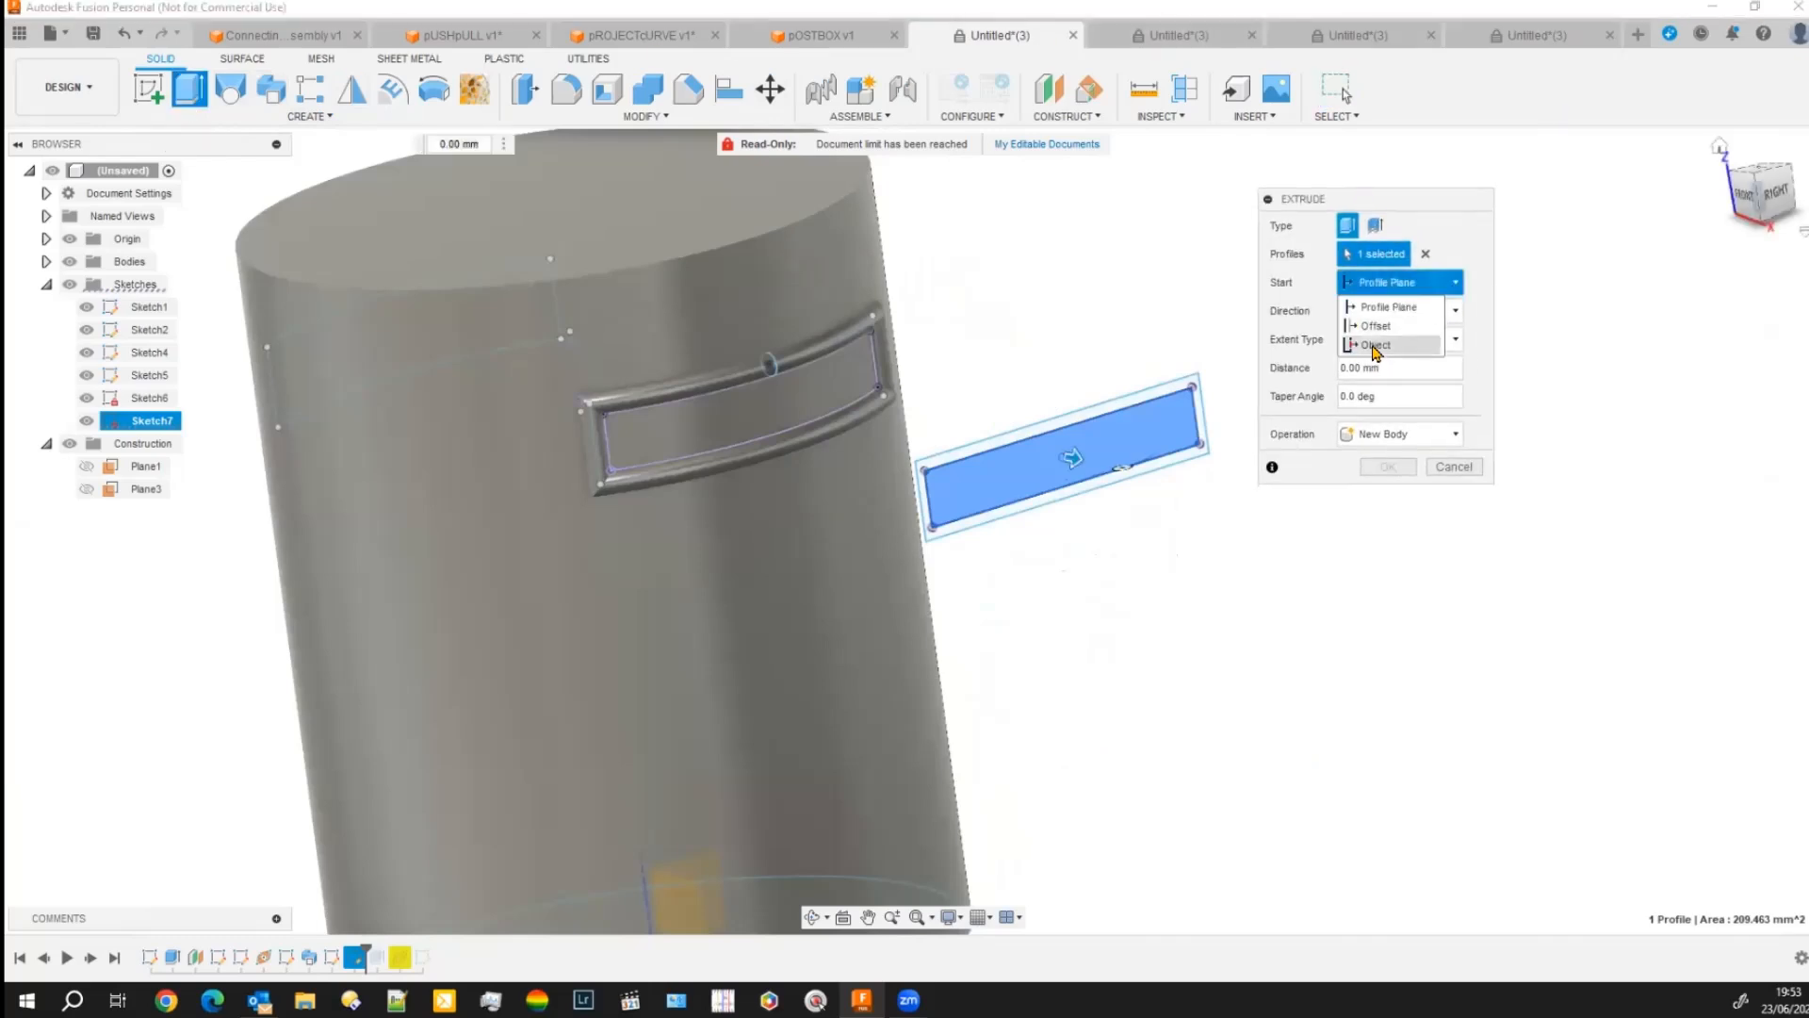
click(1375, 345)
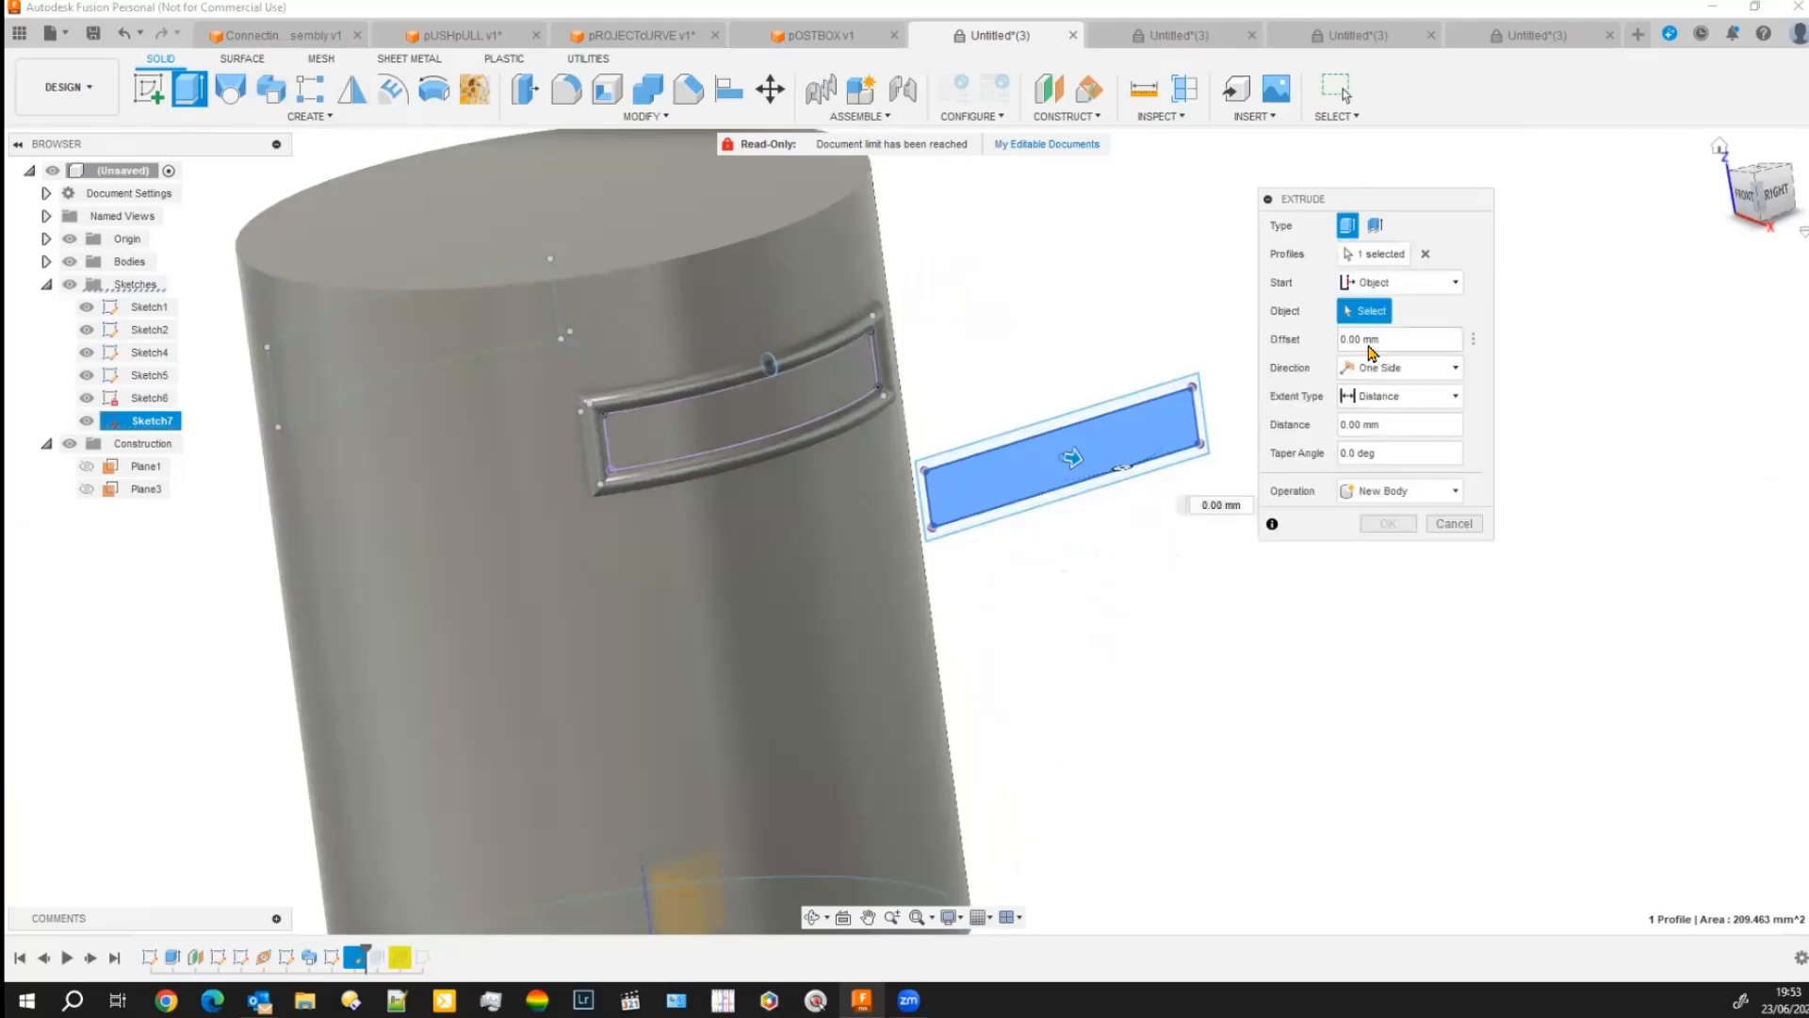
click(754, 424)
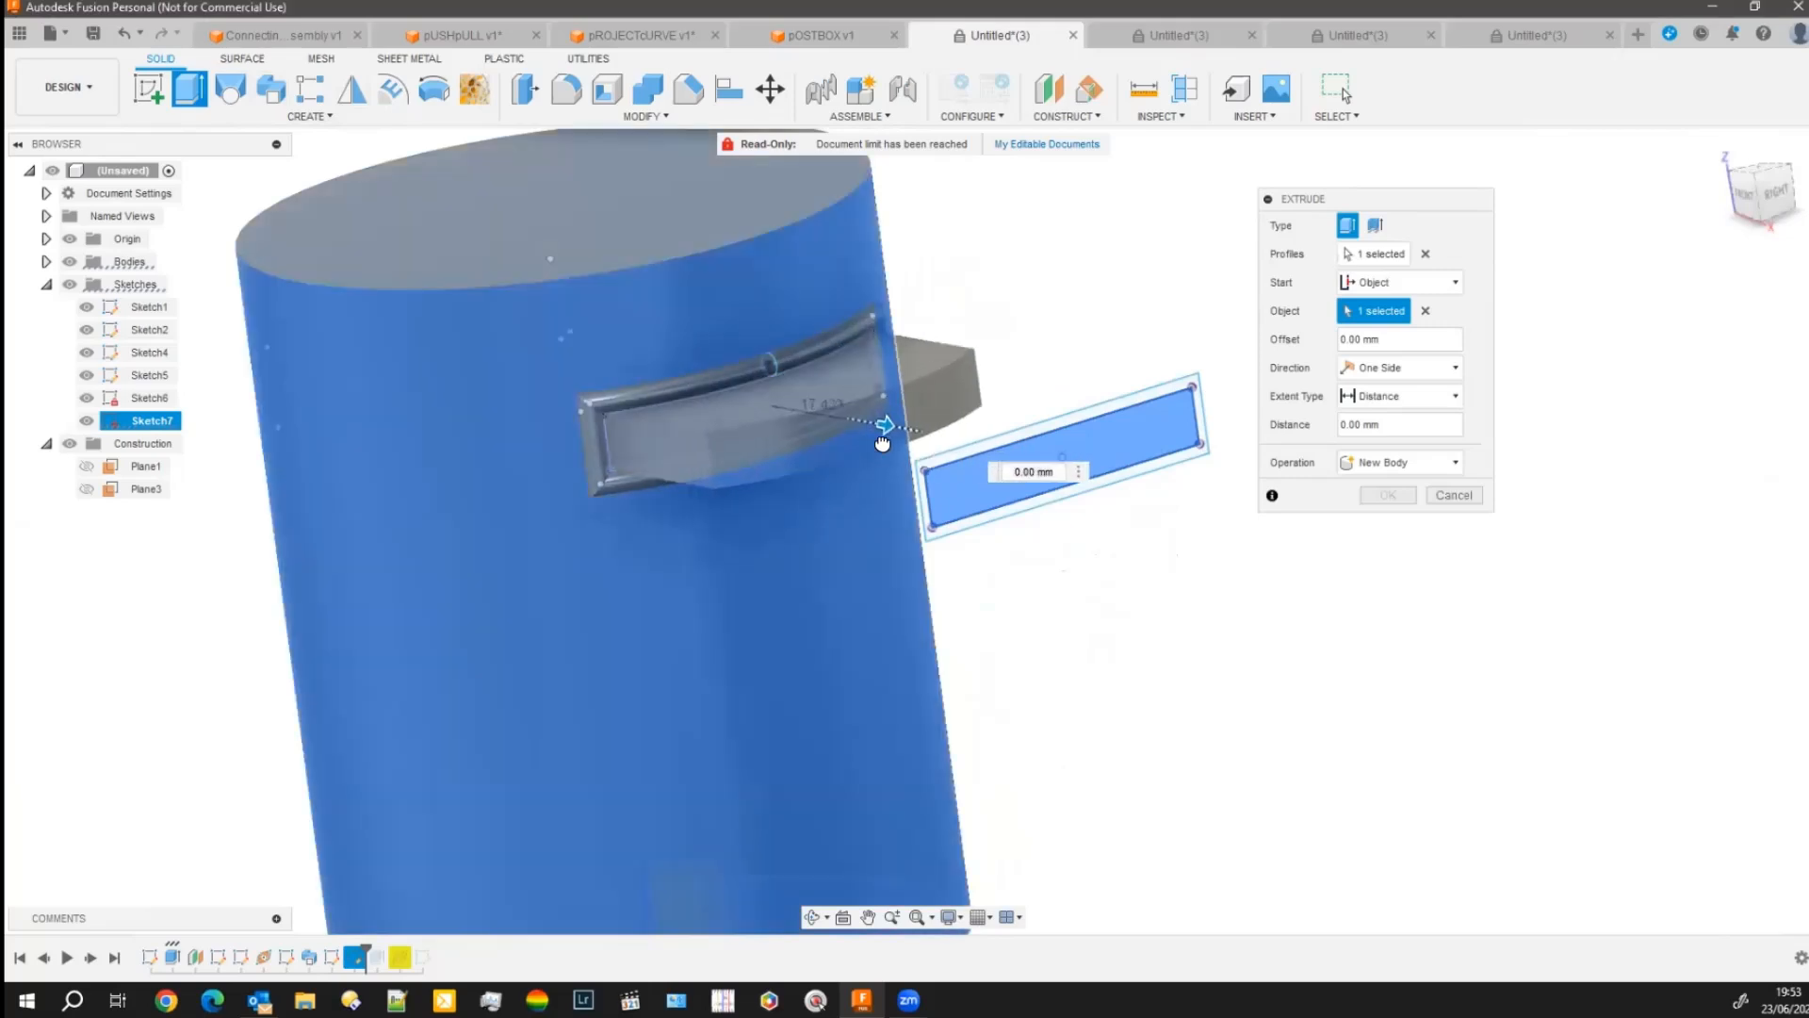
Cut the rectangle about 10 mm inward from the cylinder's face to form the slot, and hide all sketches.
drag(881, 443, 818, 430)
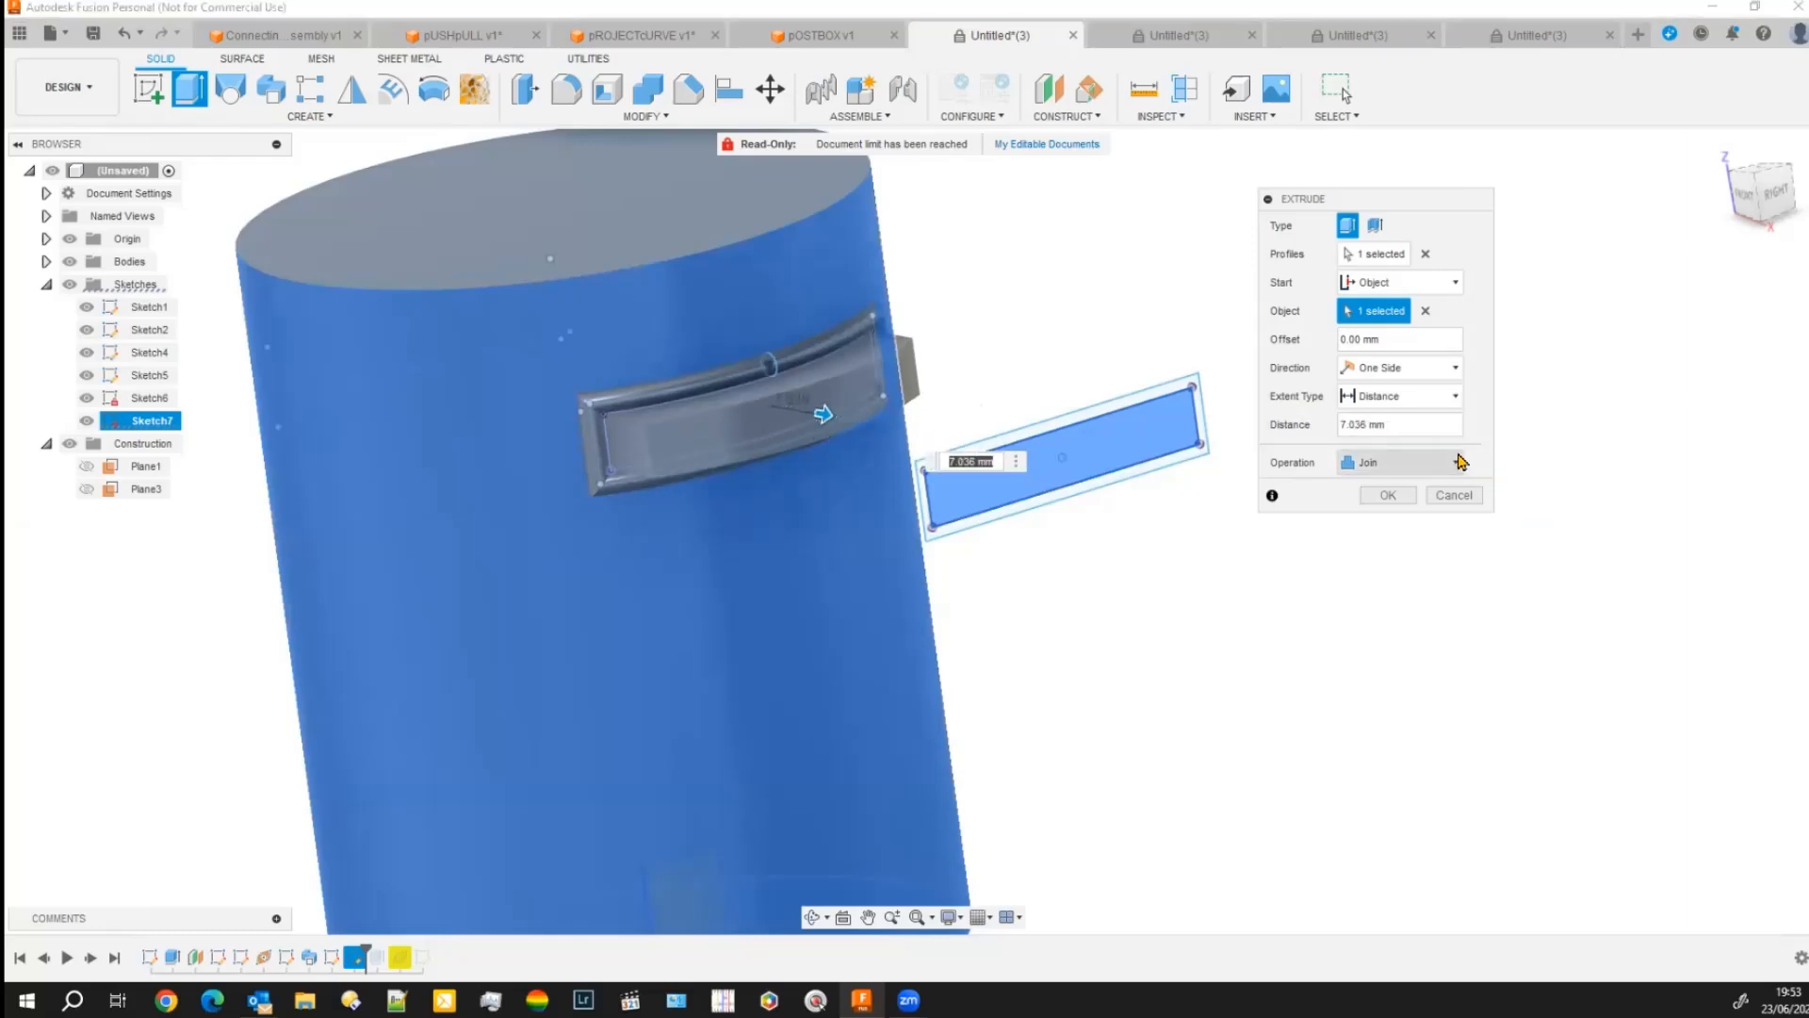
click(1455, 467)
click(1369, 506)
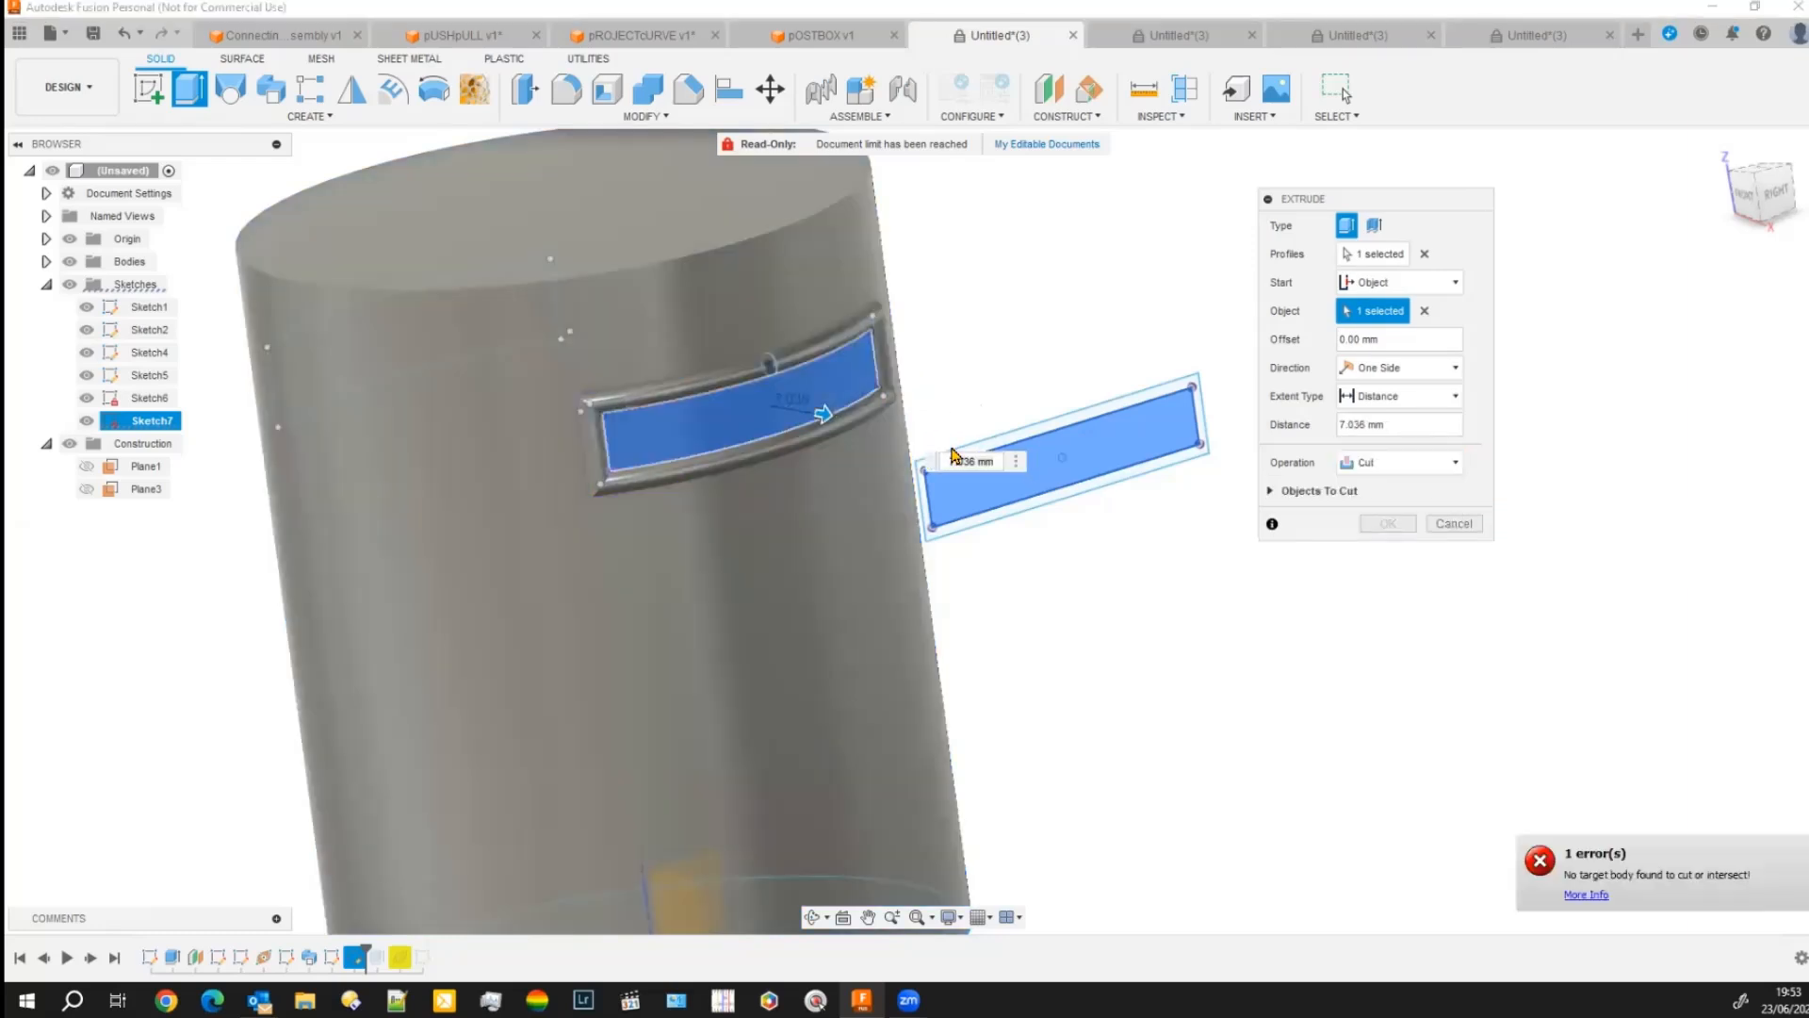
drag(800, 412, 697, 394)
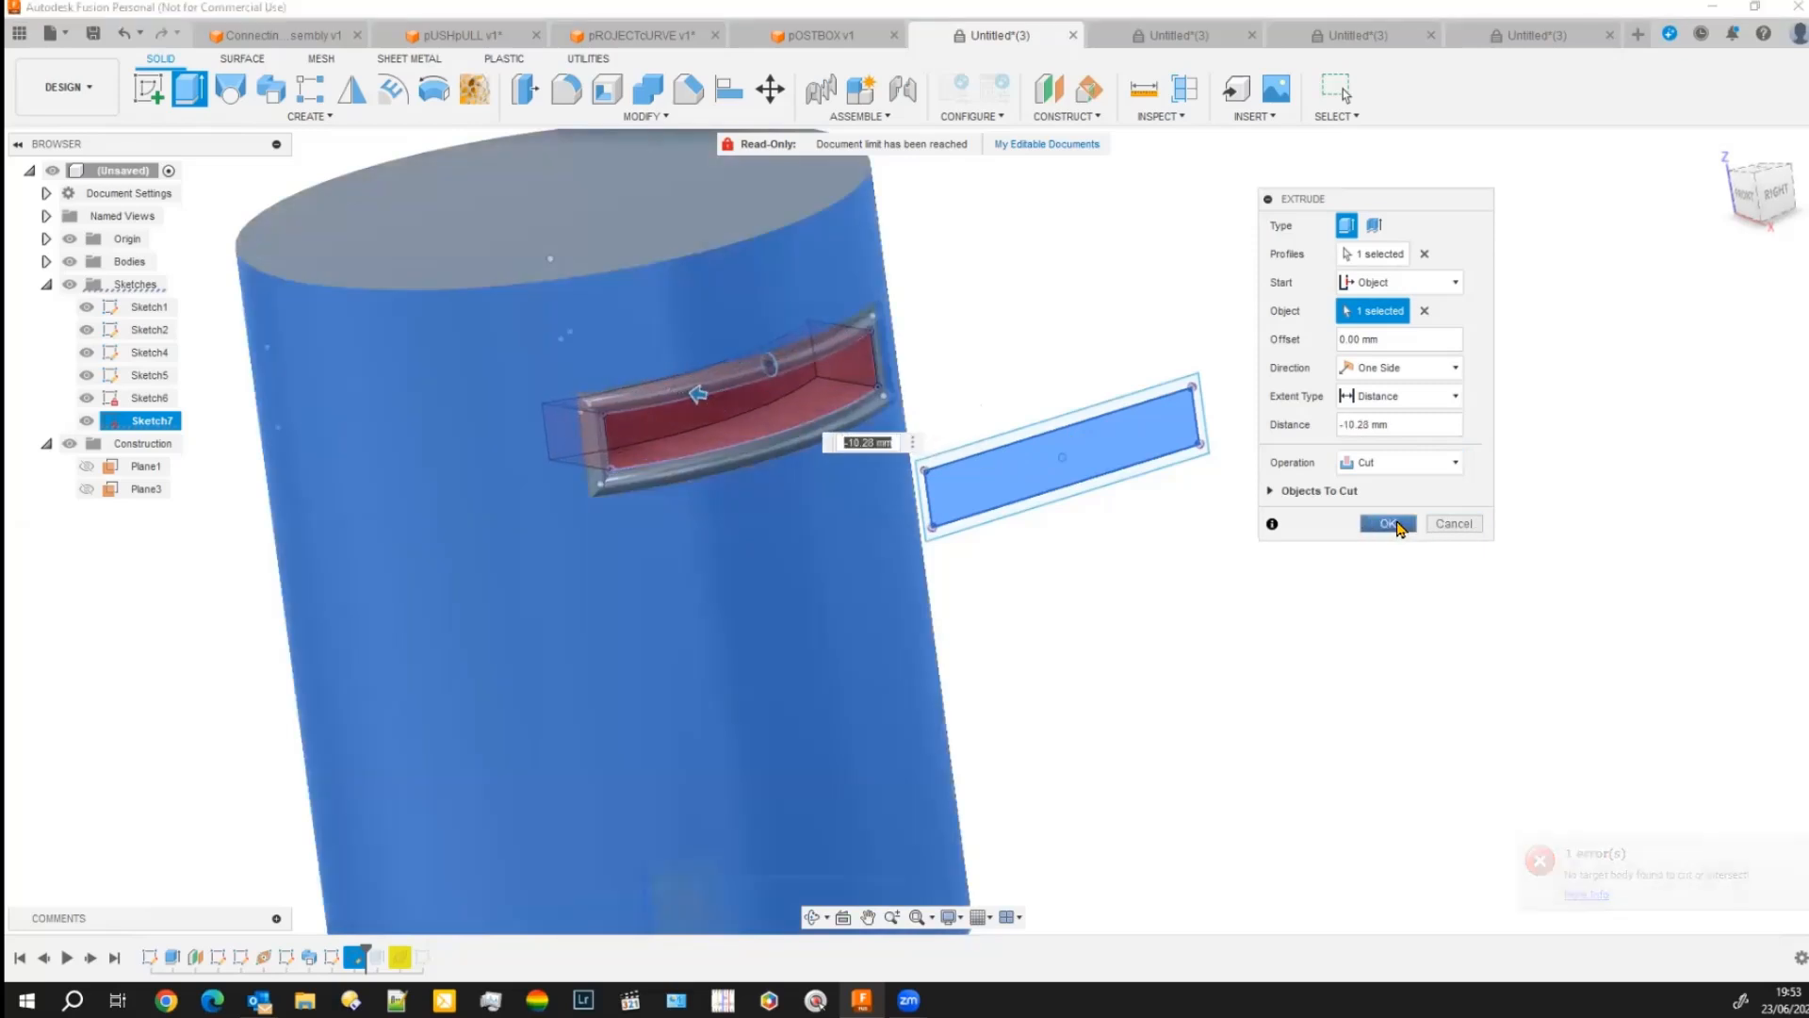
click(1391, 524)
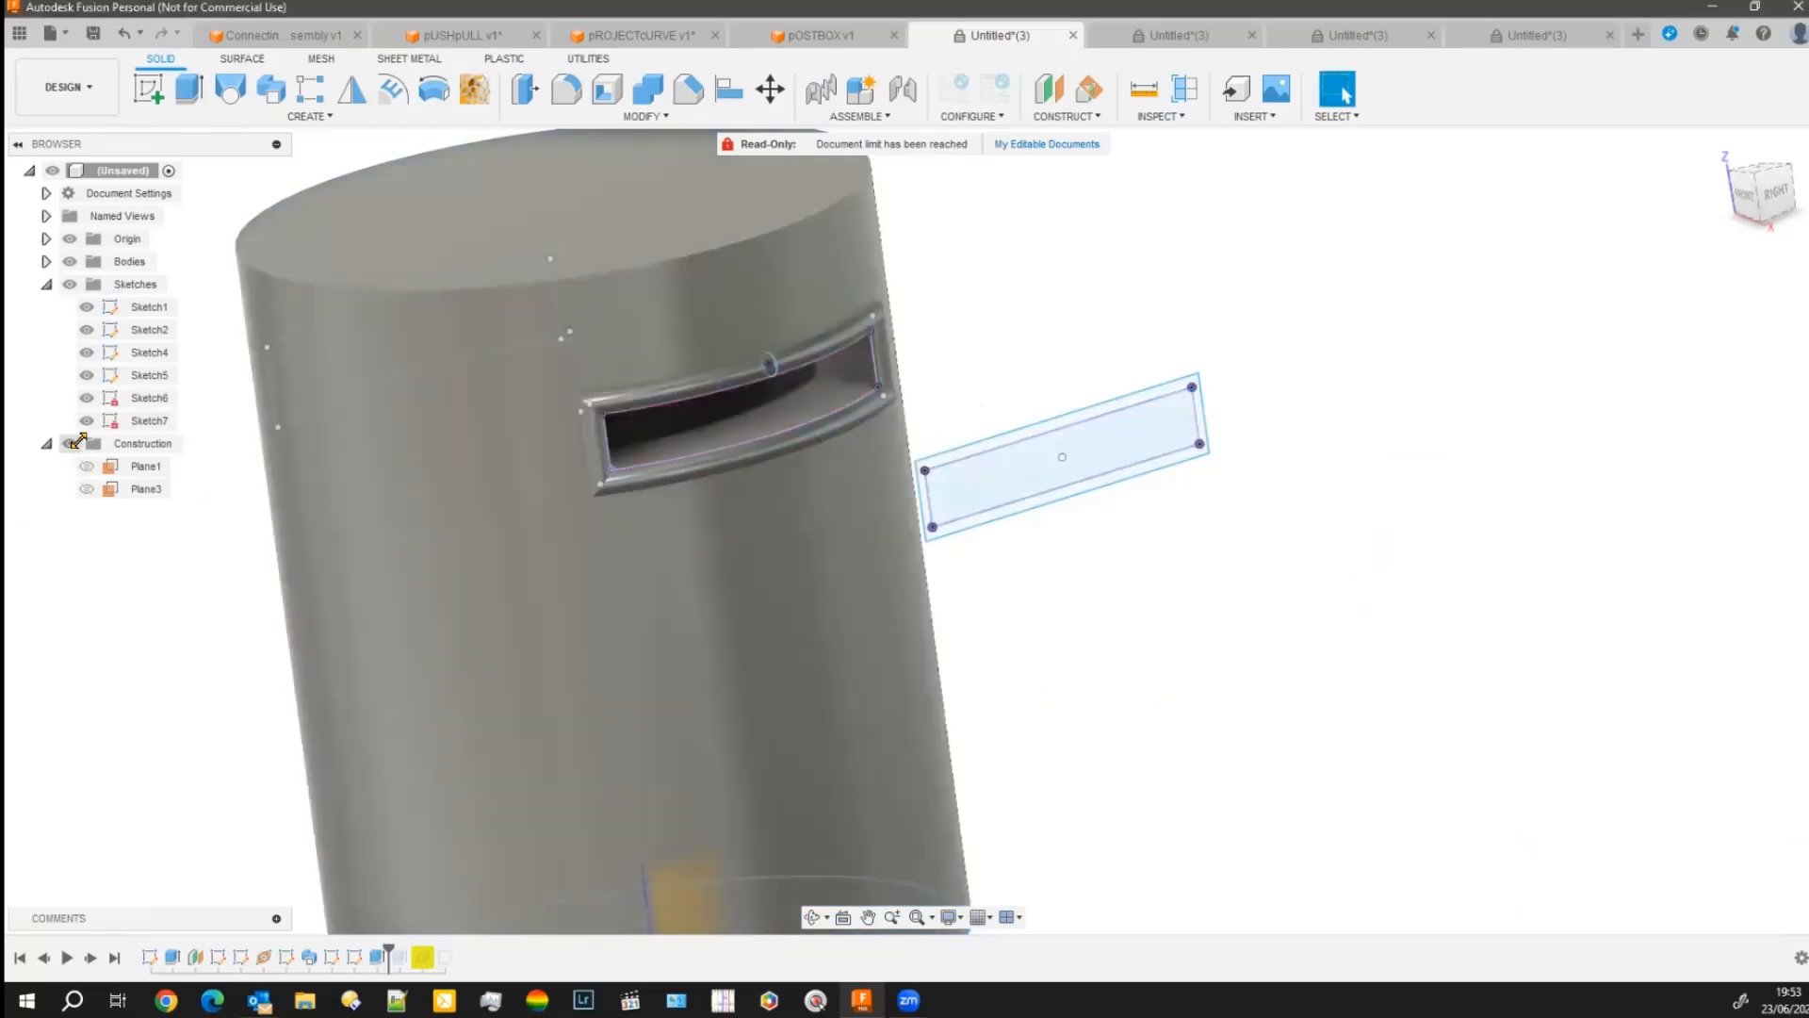
click(69, 284)
mouse_move(1093, 603)
shift+middle_down()
mouse_move(1127, 614)
mouse_move(986, 530)
mouse_move(940, 524)
mouse_move(876, 283)
shift+middle_up()
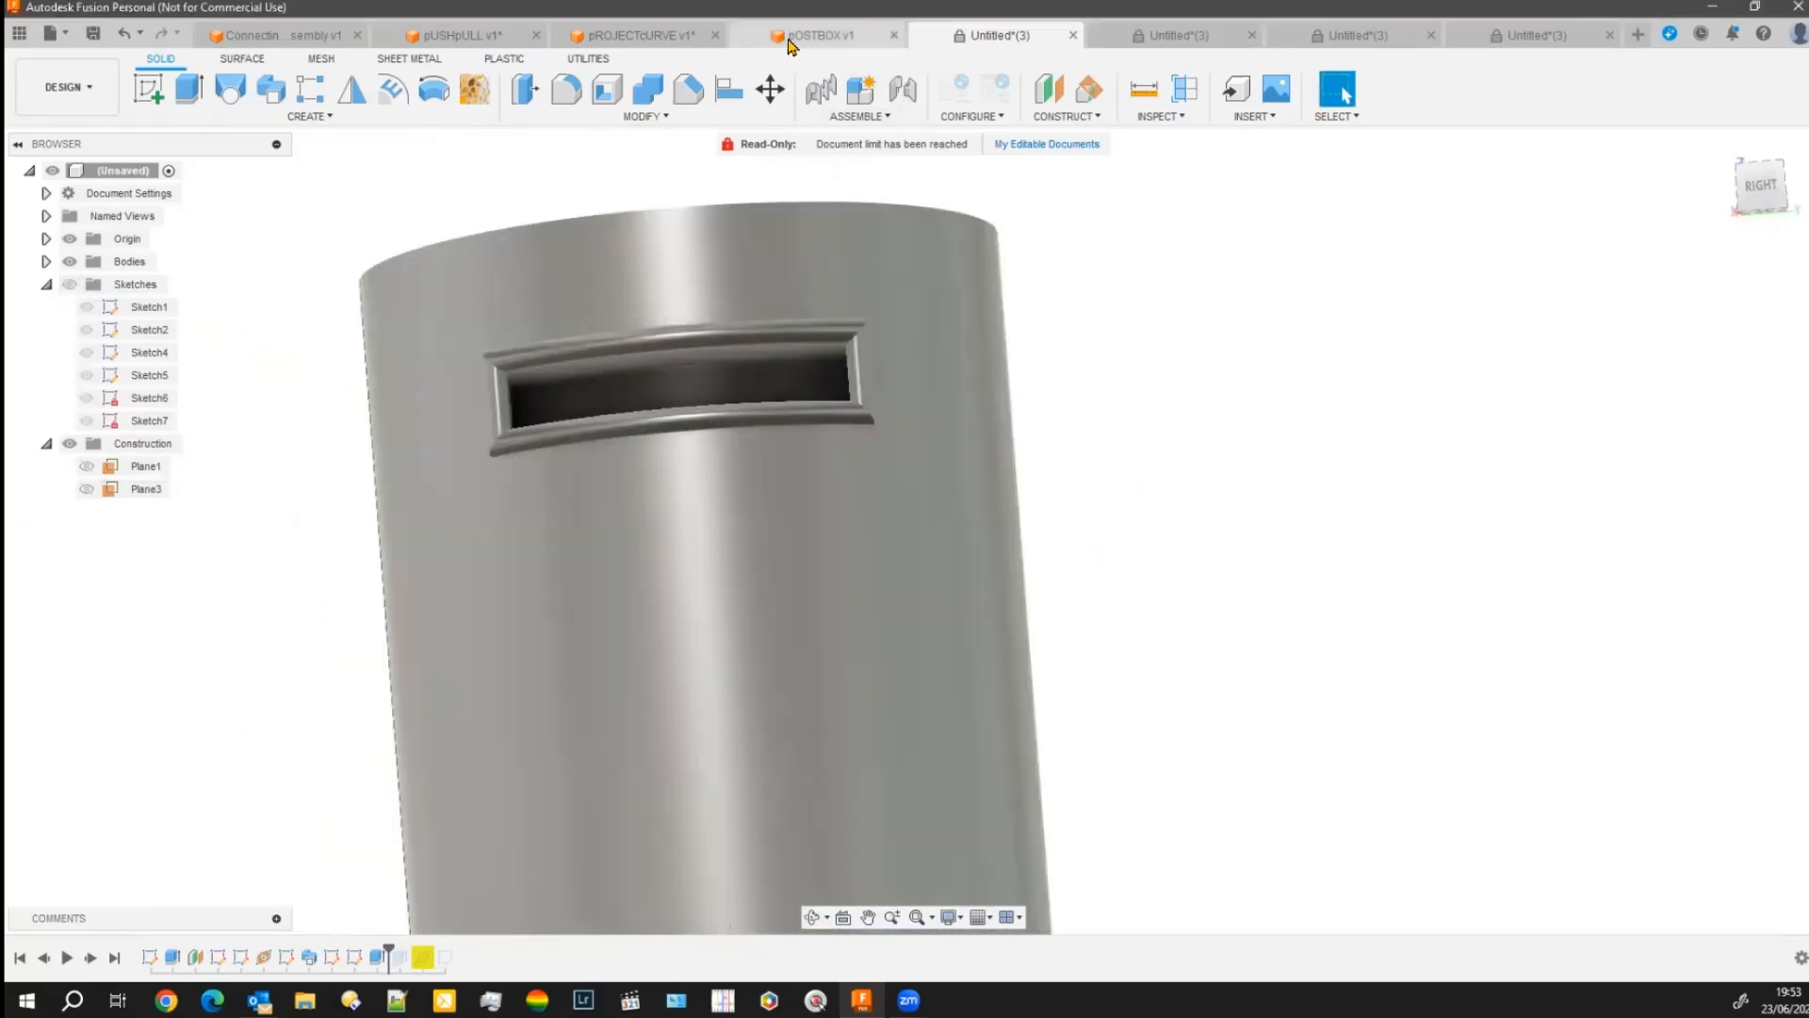
Examine the slot and frame on the finished red postbox in pOSTBOX v1, and return to the cylinder document.
click(803, 36)
scroll(631, 429, down, 2)
scroll(601, 390, up, 4)
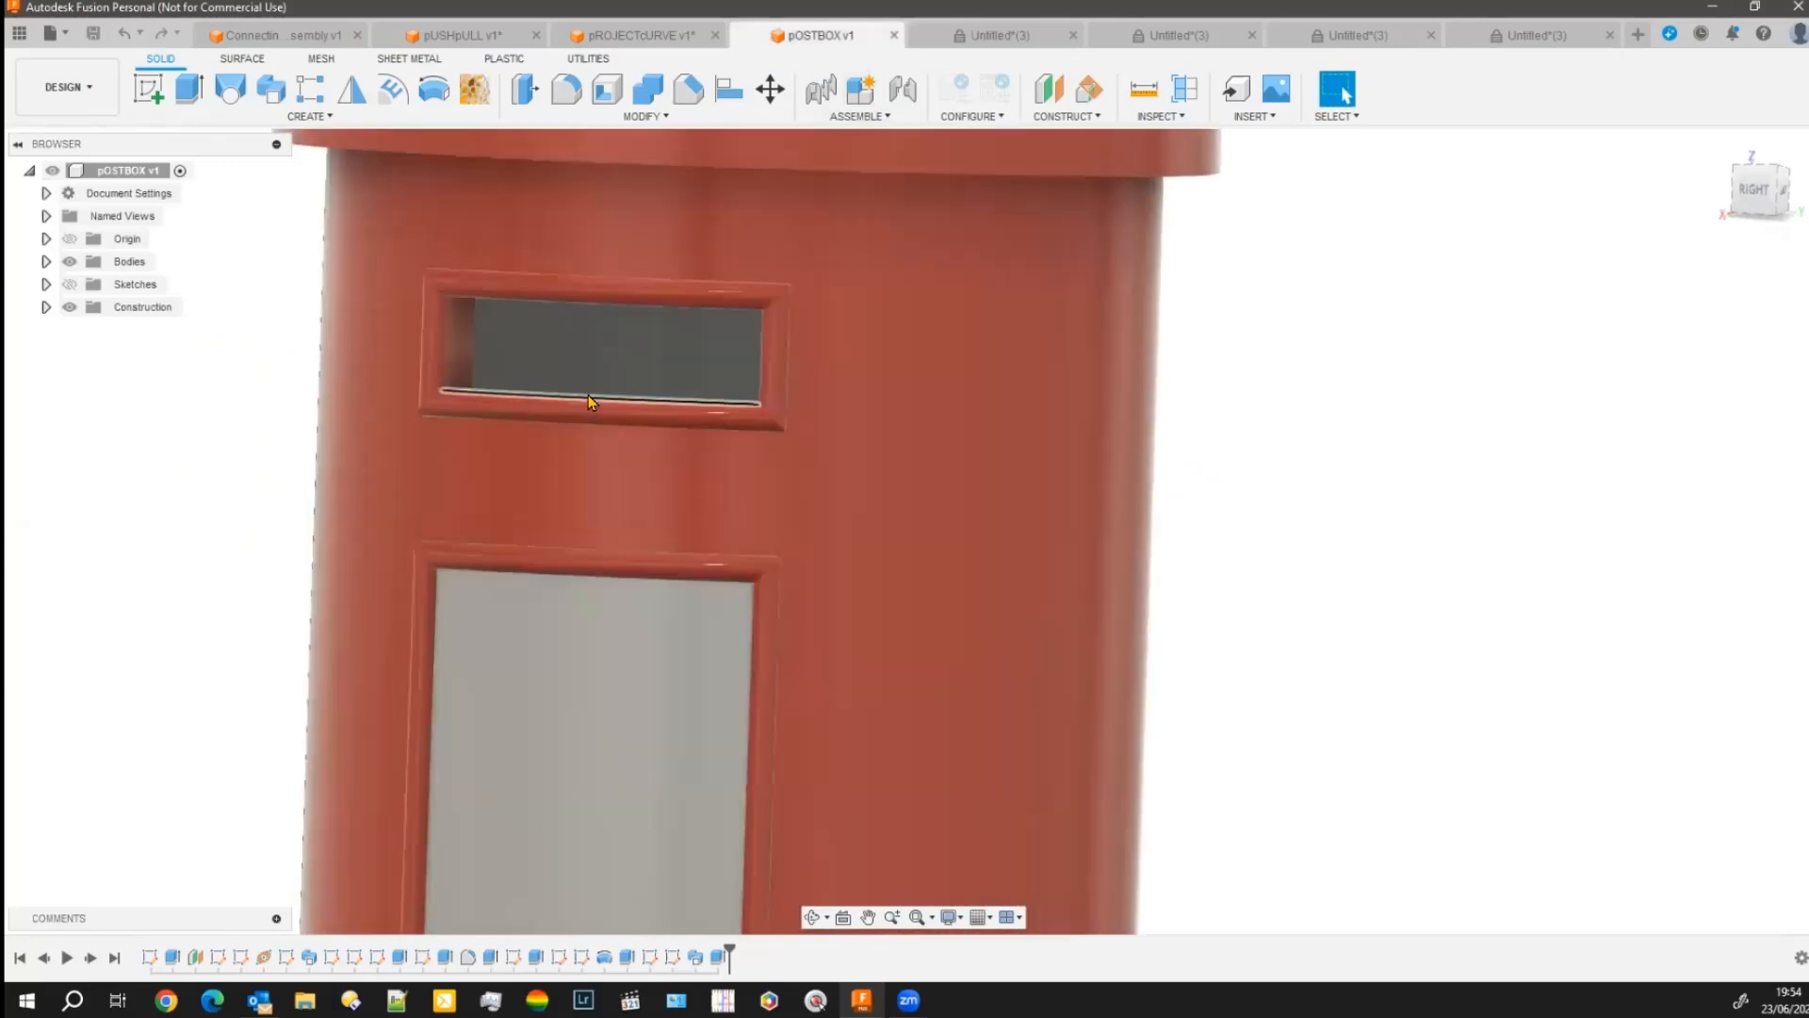
scroll(1238, 511, down, 4)
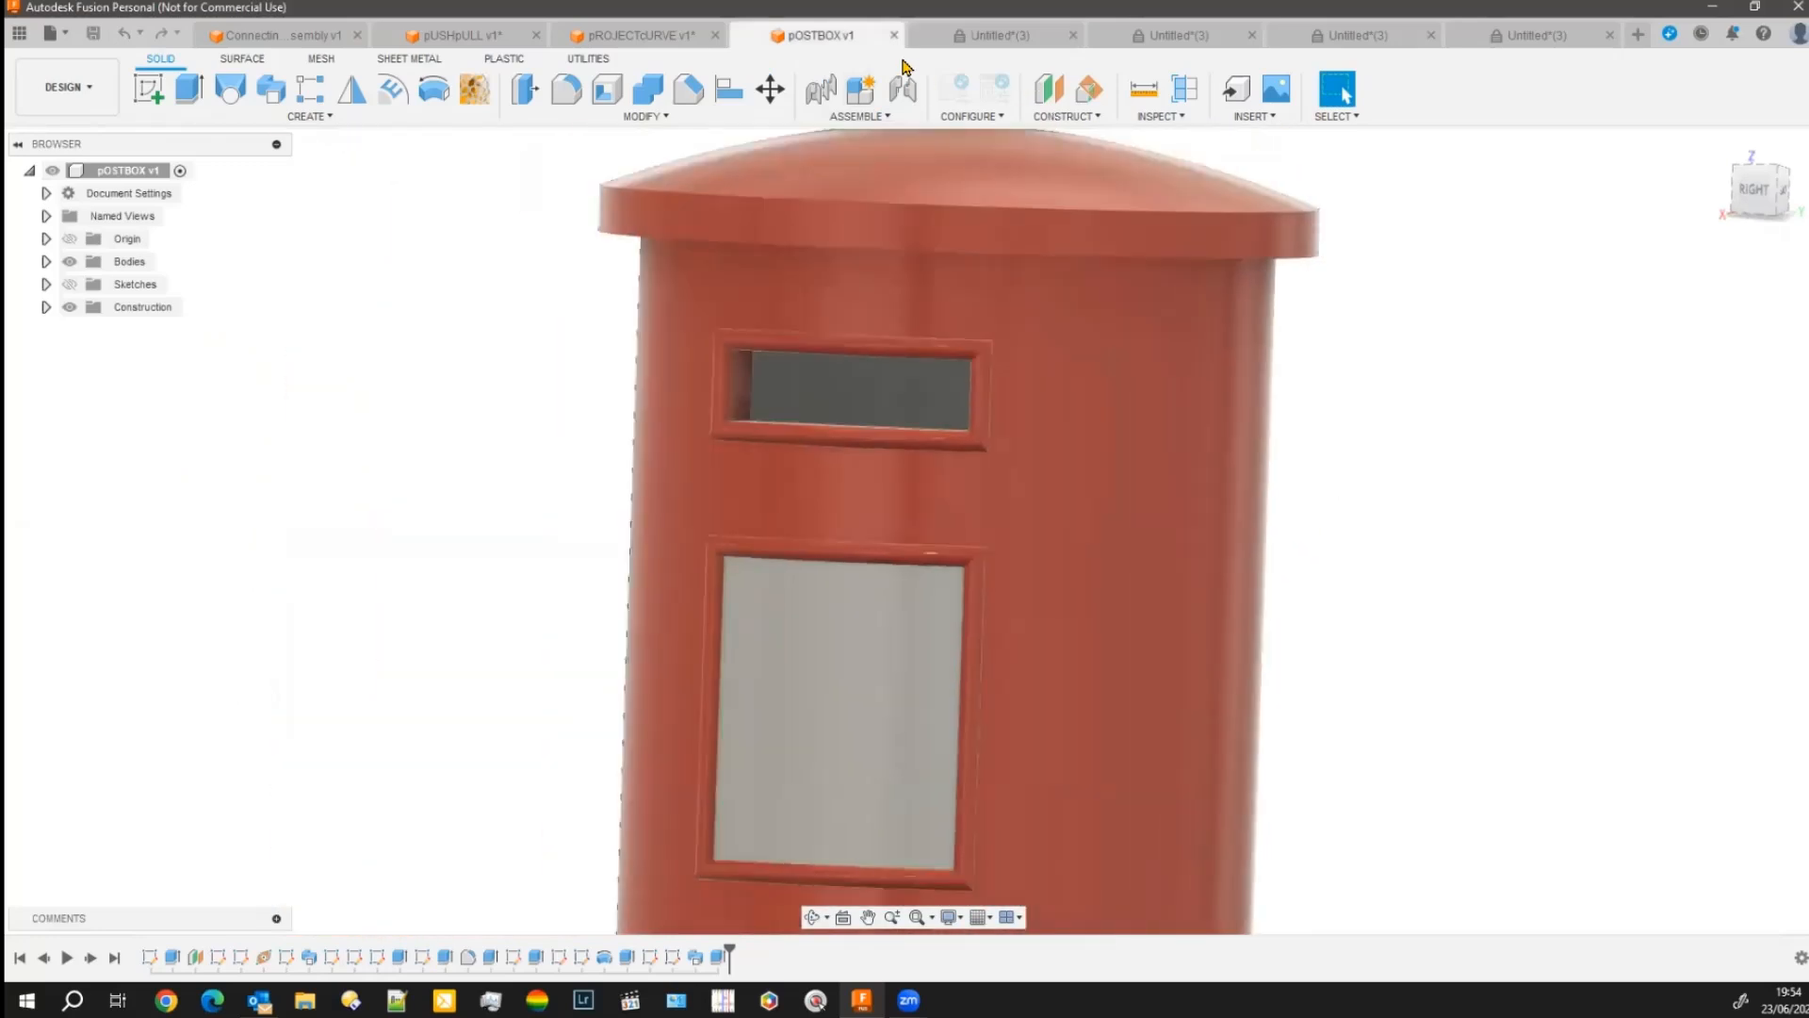
click(959, 43)
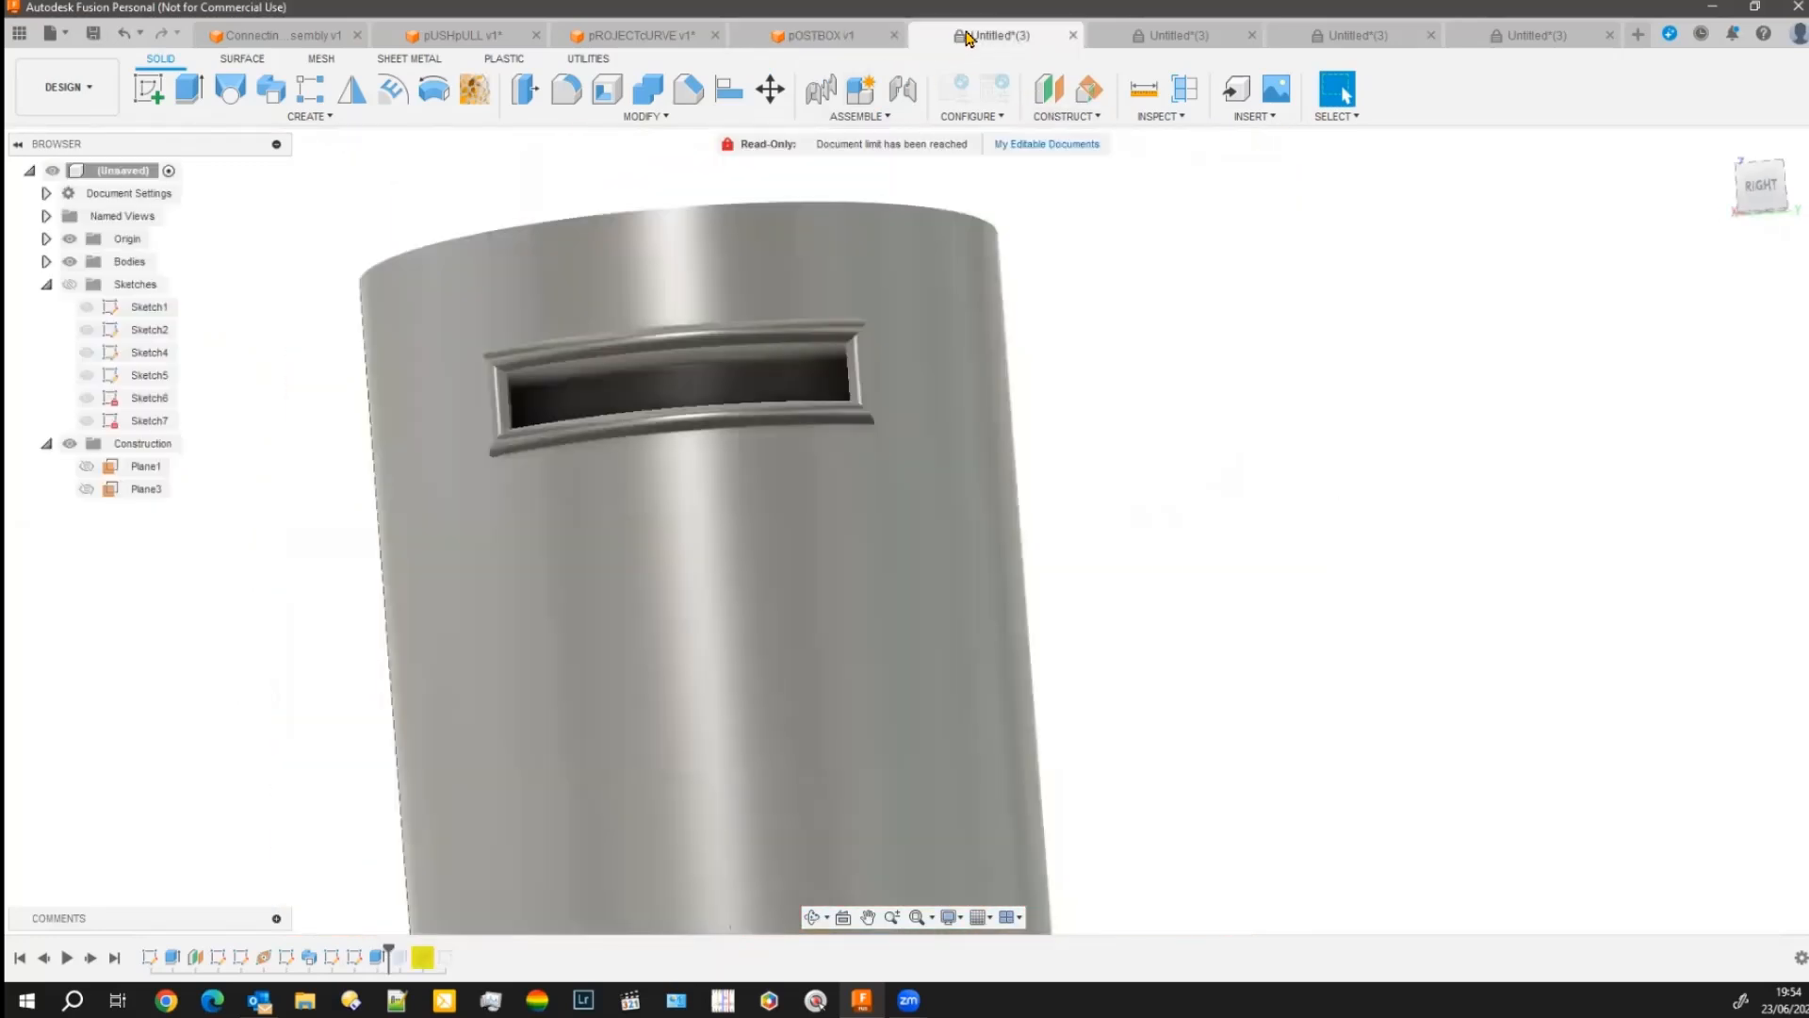
Look through the other open designs and switch to the Connecting Rod Assembly document.
click(1177, 37)
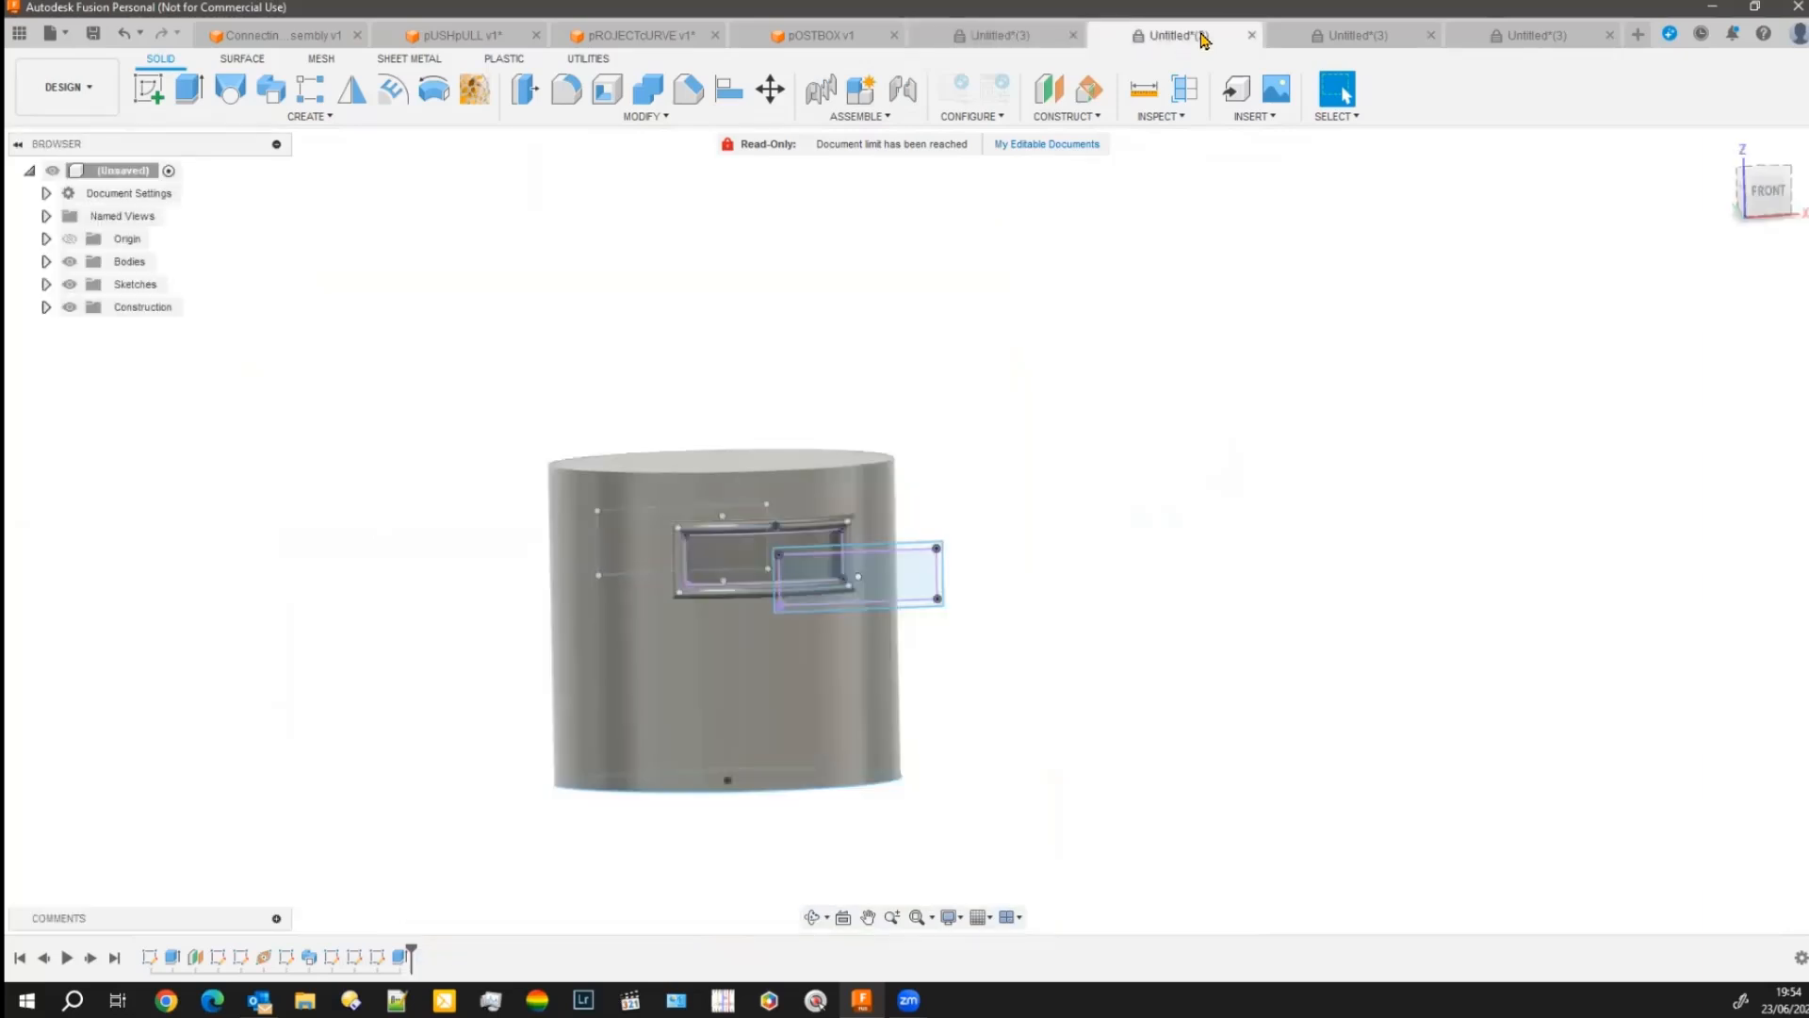
click(1352, 40)
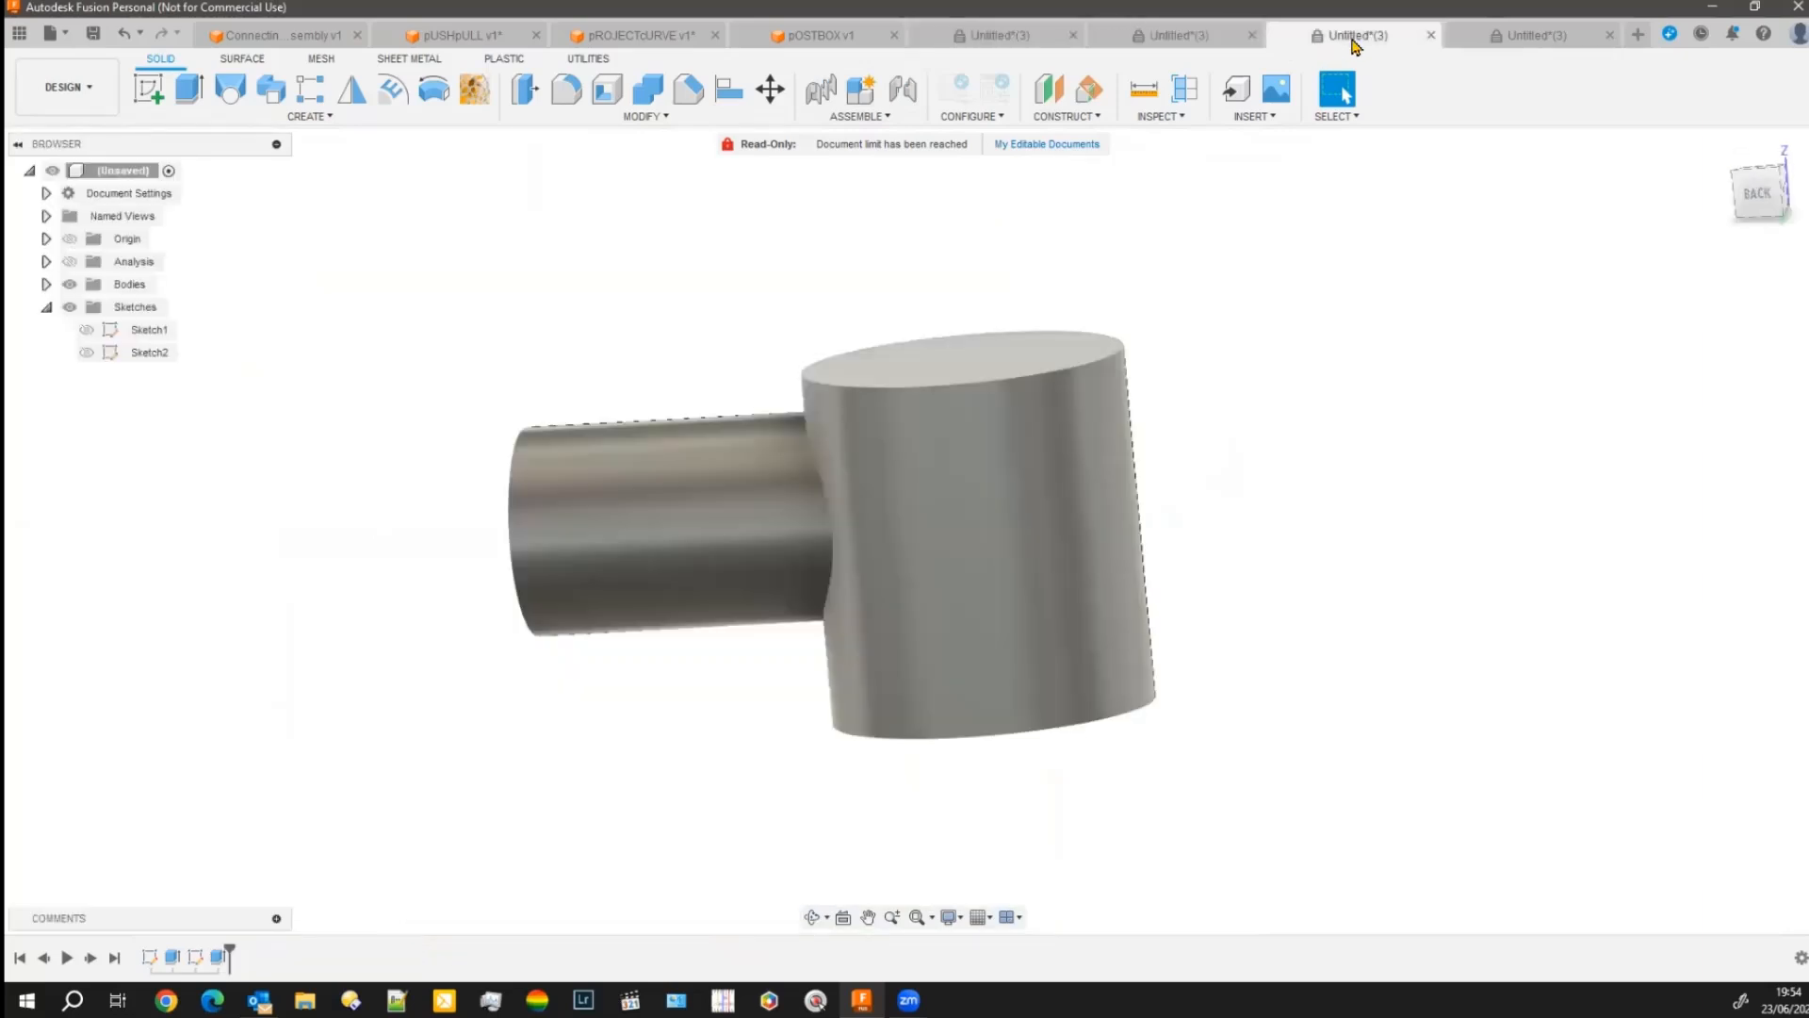
click(459, 36)
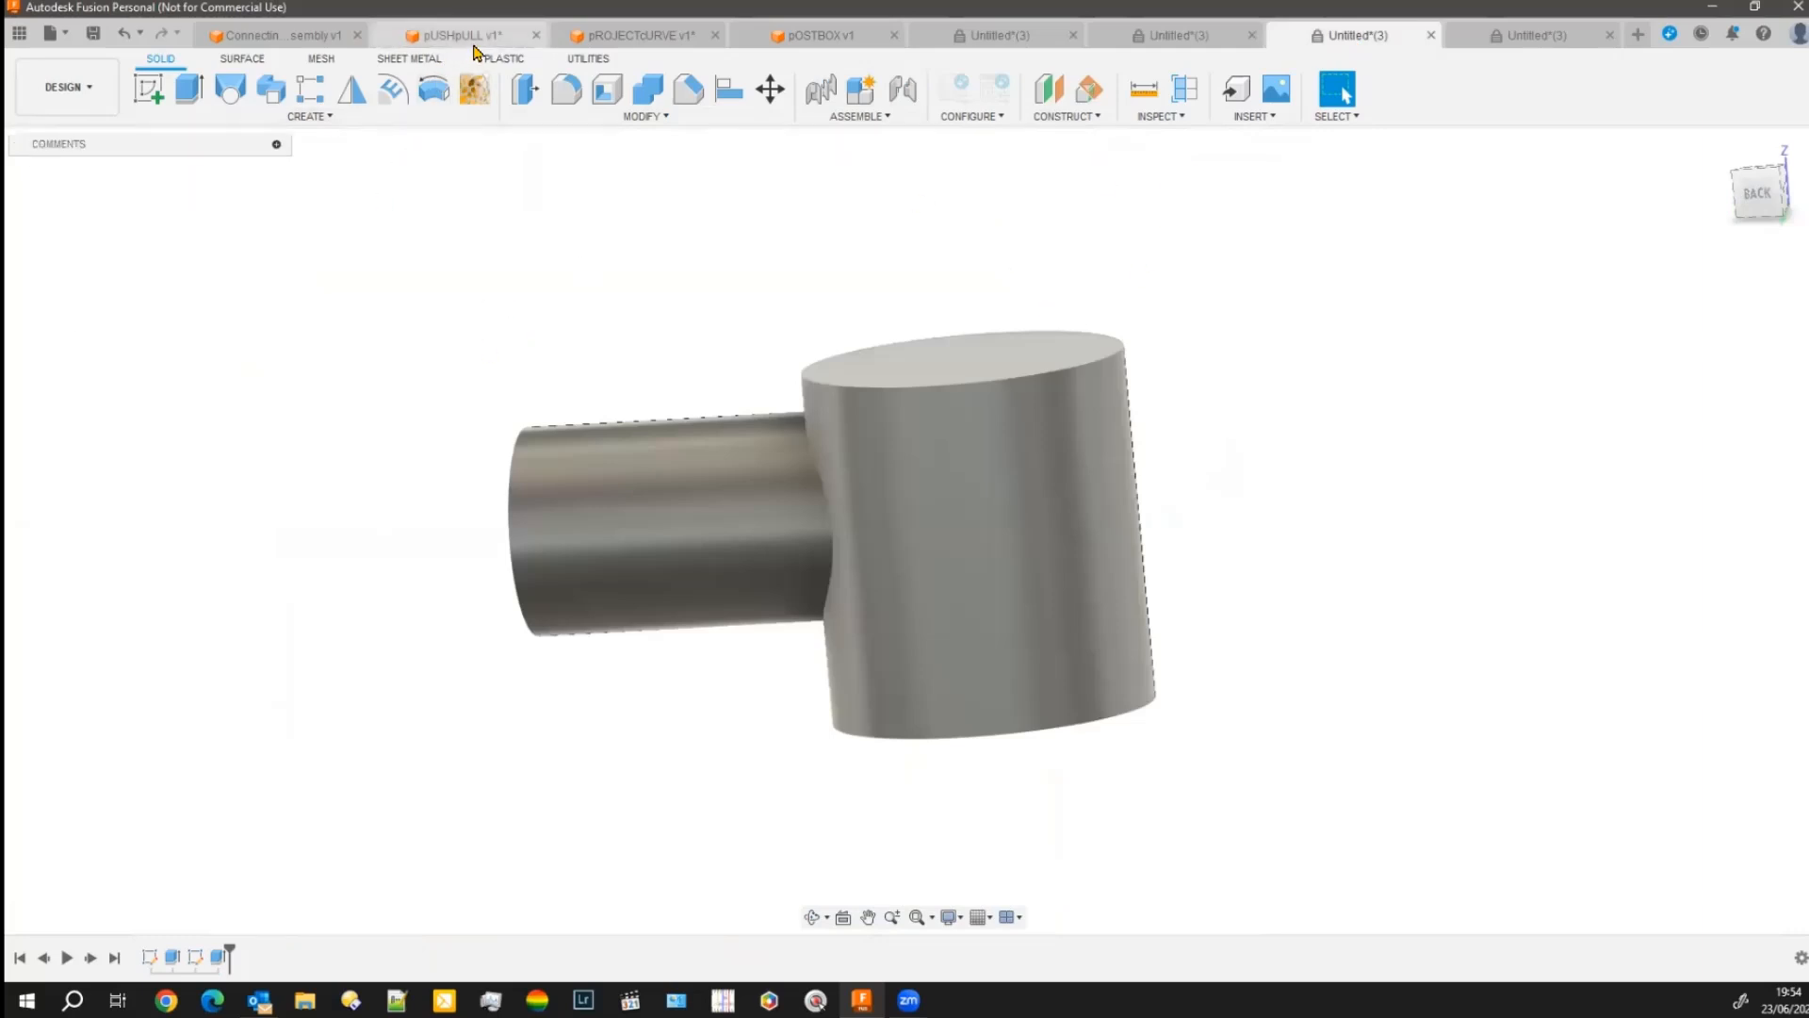
click(327, 37)
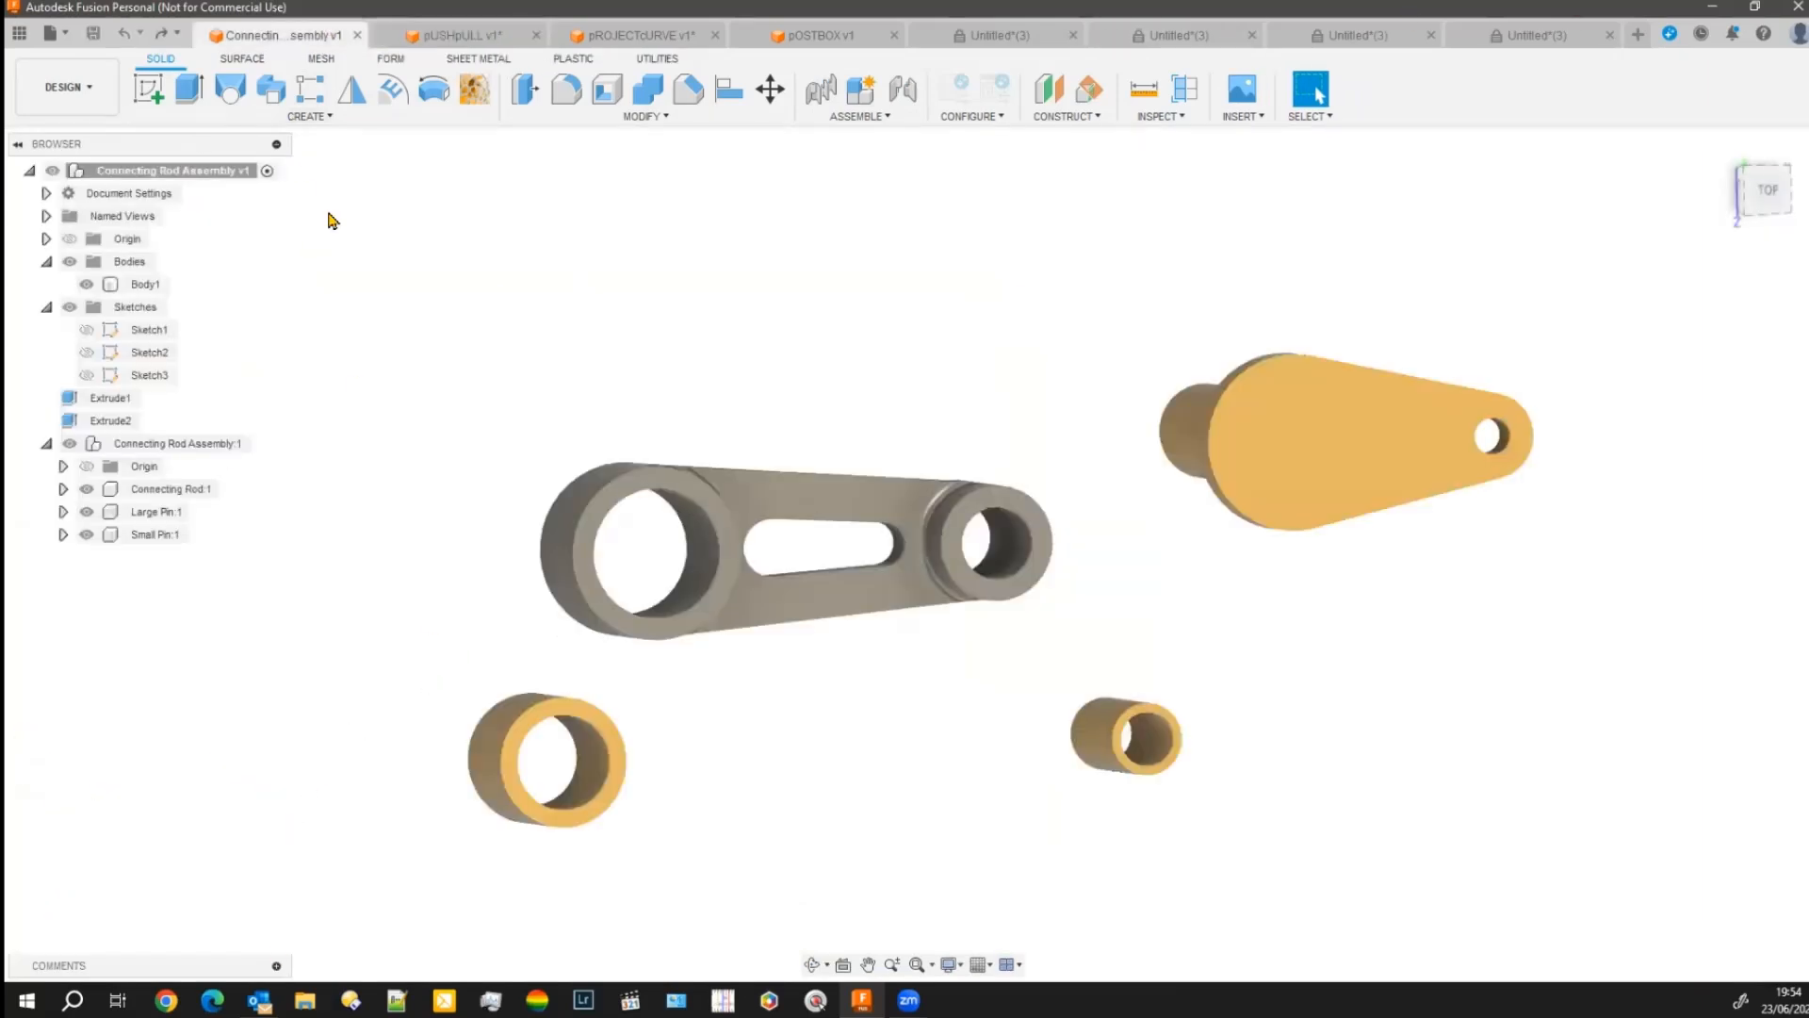
Create a sketch on the origin plane running lengthwise through the connecting rod, and finish it without drawing anything.
click(148, 89)
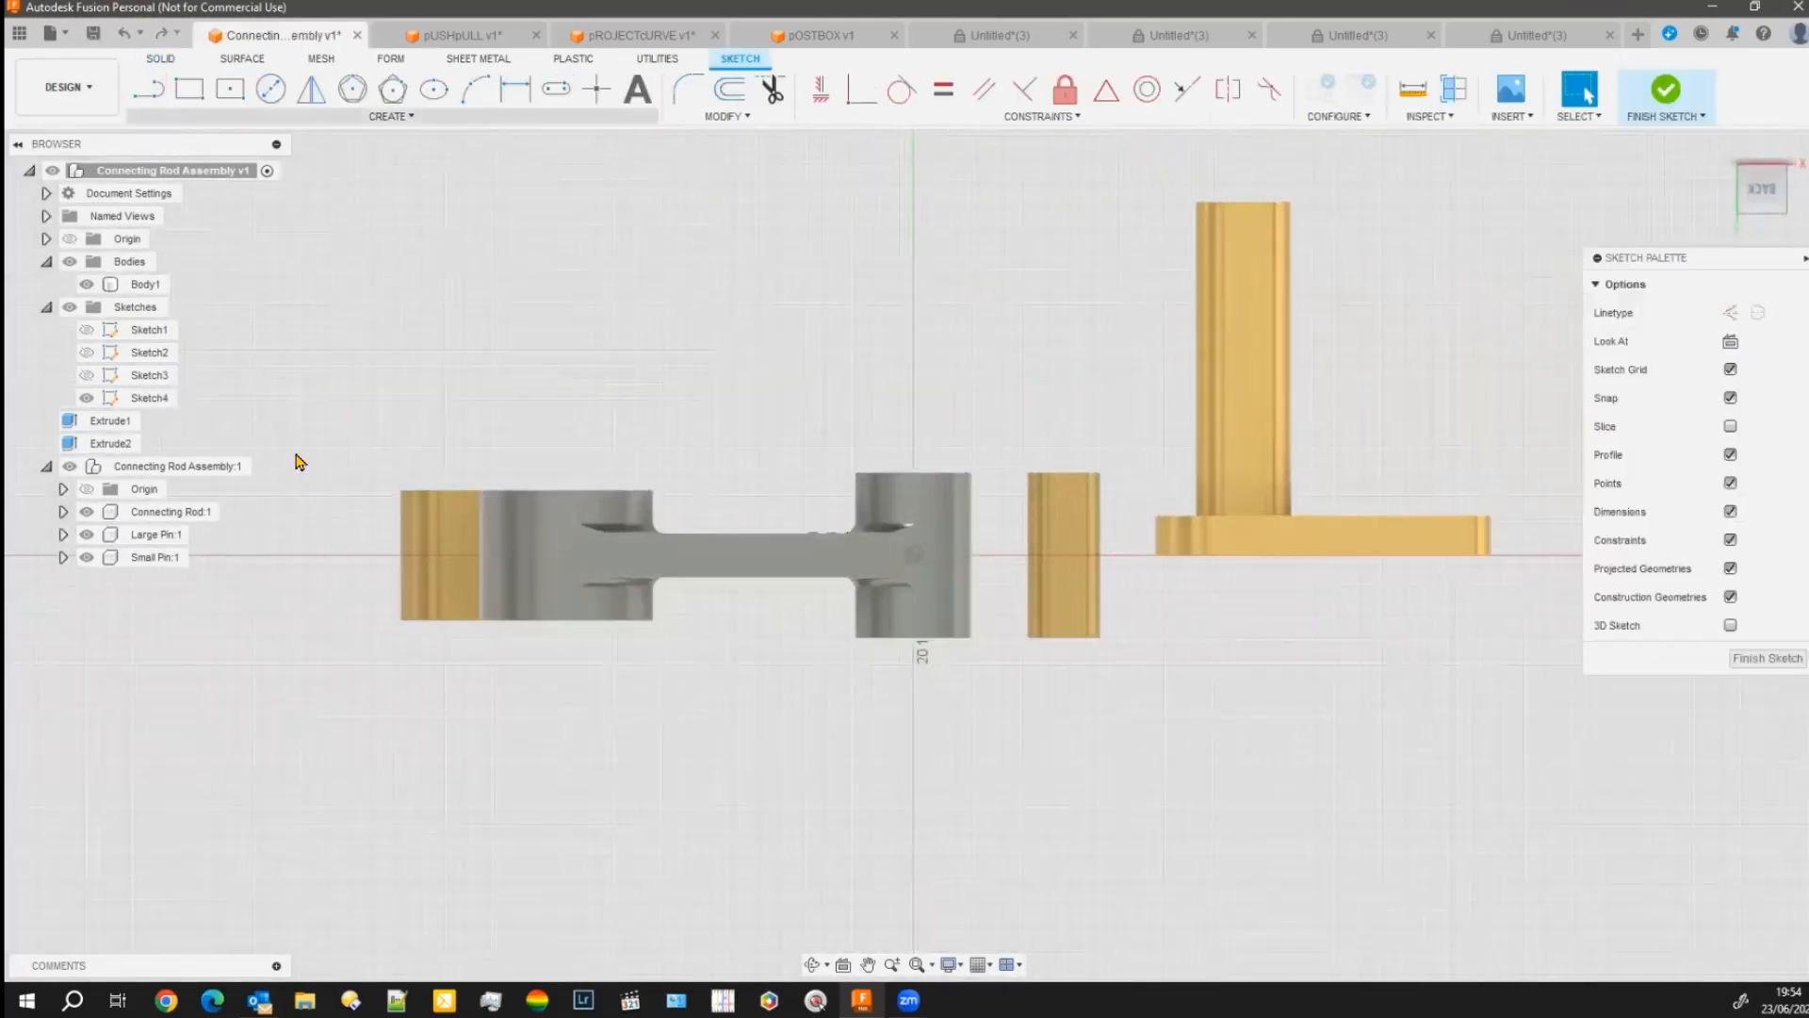
click(292, 116)
mouse_move(278, 411)
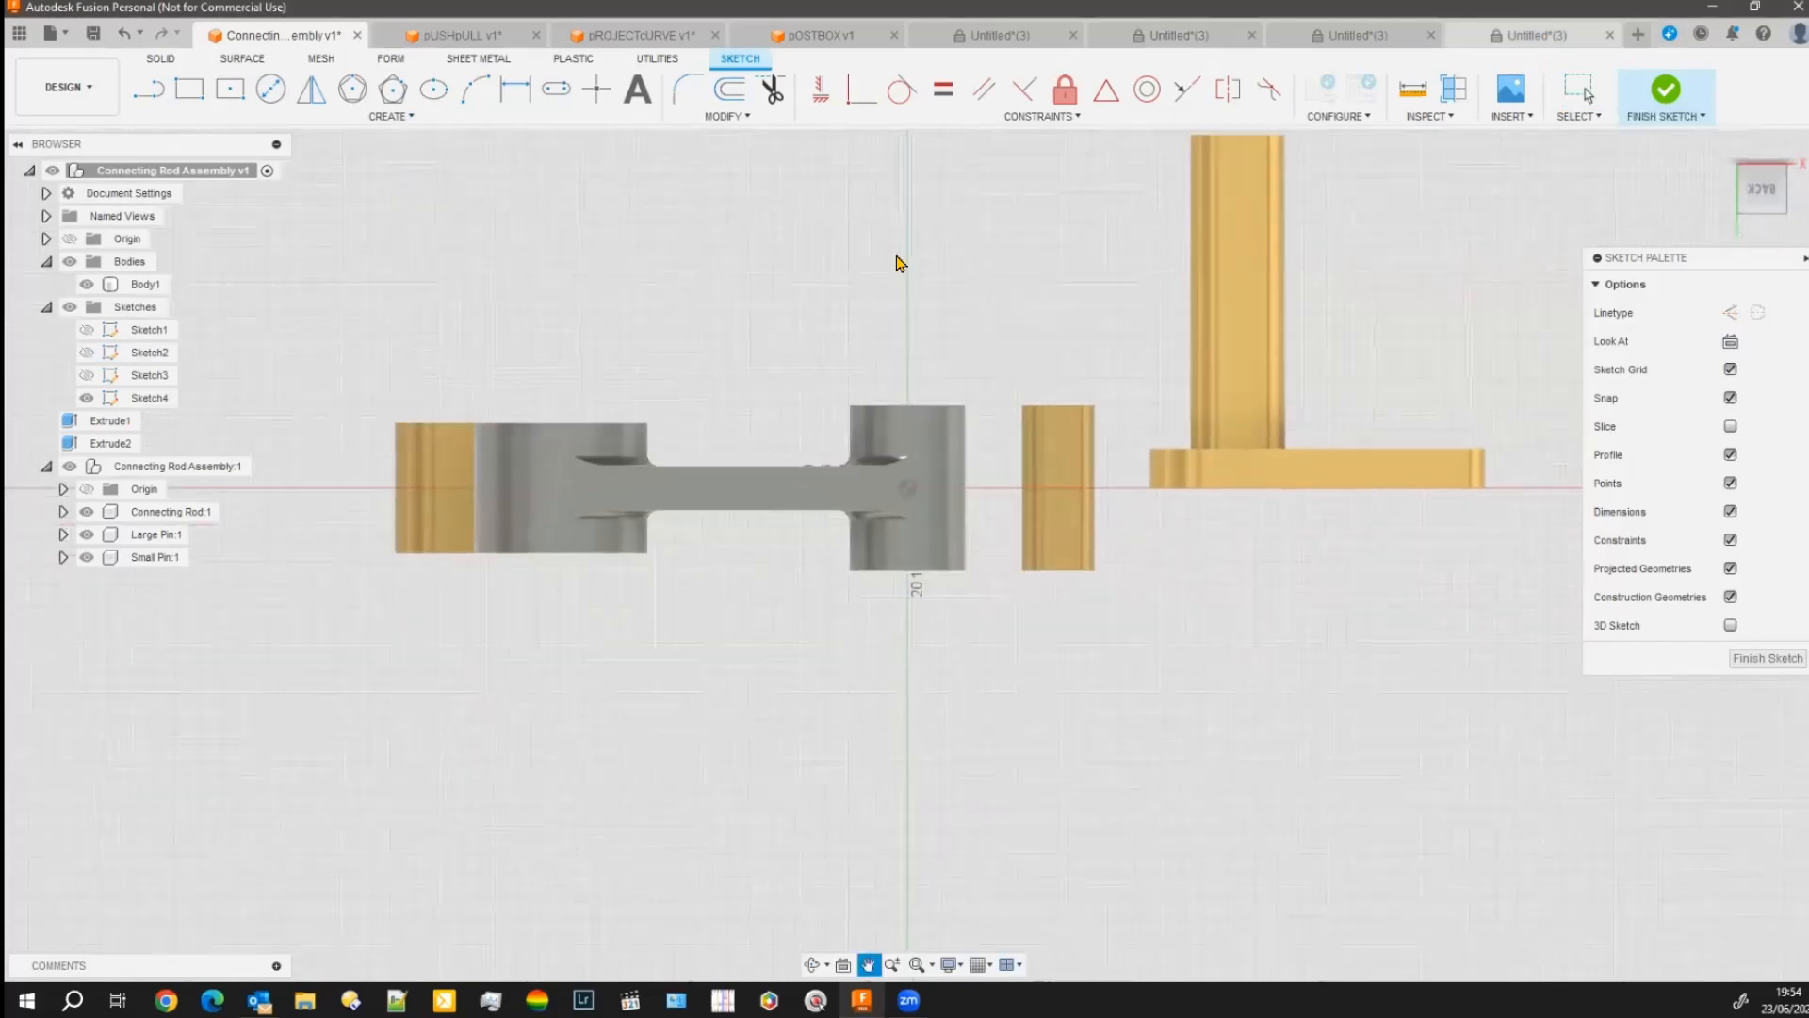
mouse_move(896, 267)
shift+middle_down()
mouse_move(848, 279)
mouse_move(864, 251)
mouse_move(836, 244)
mouse_move(824, 283)
shift+middle_up()
middle_drag(737, 745, 808, 808)
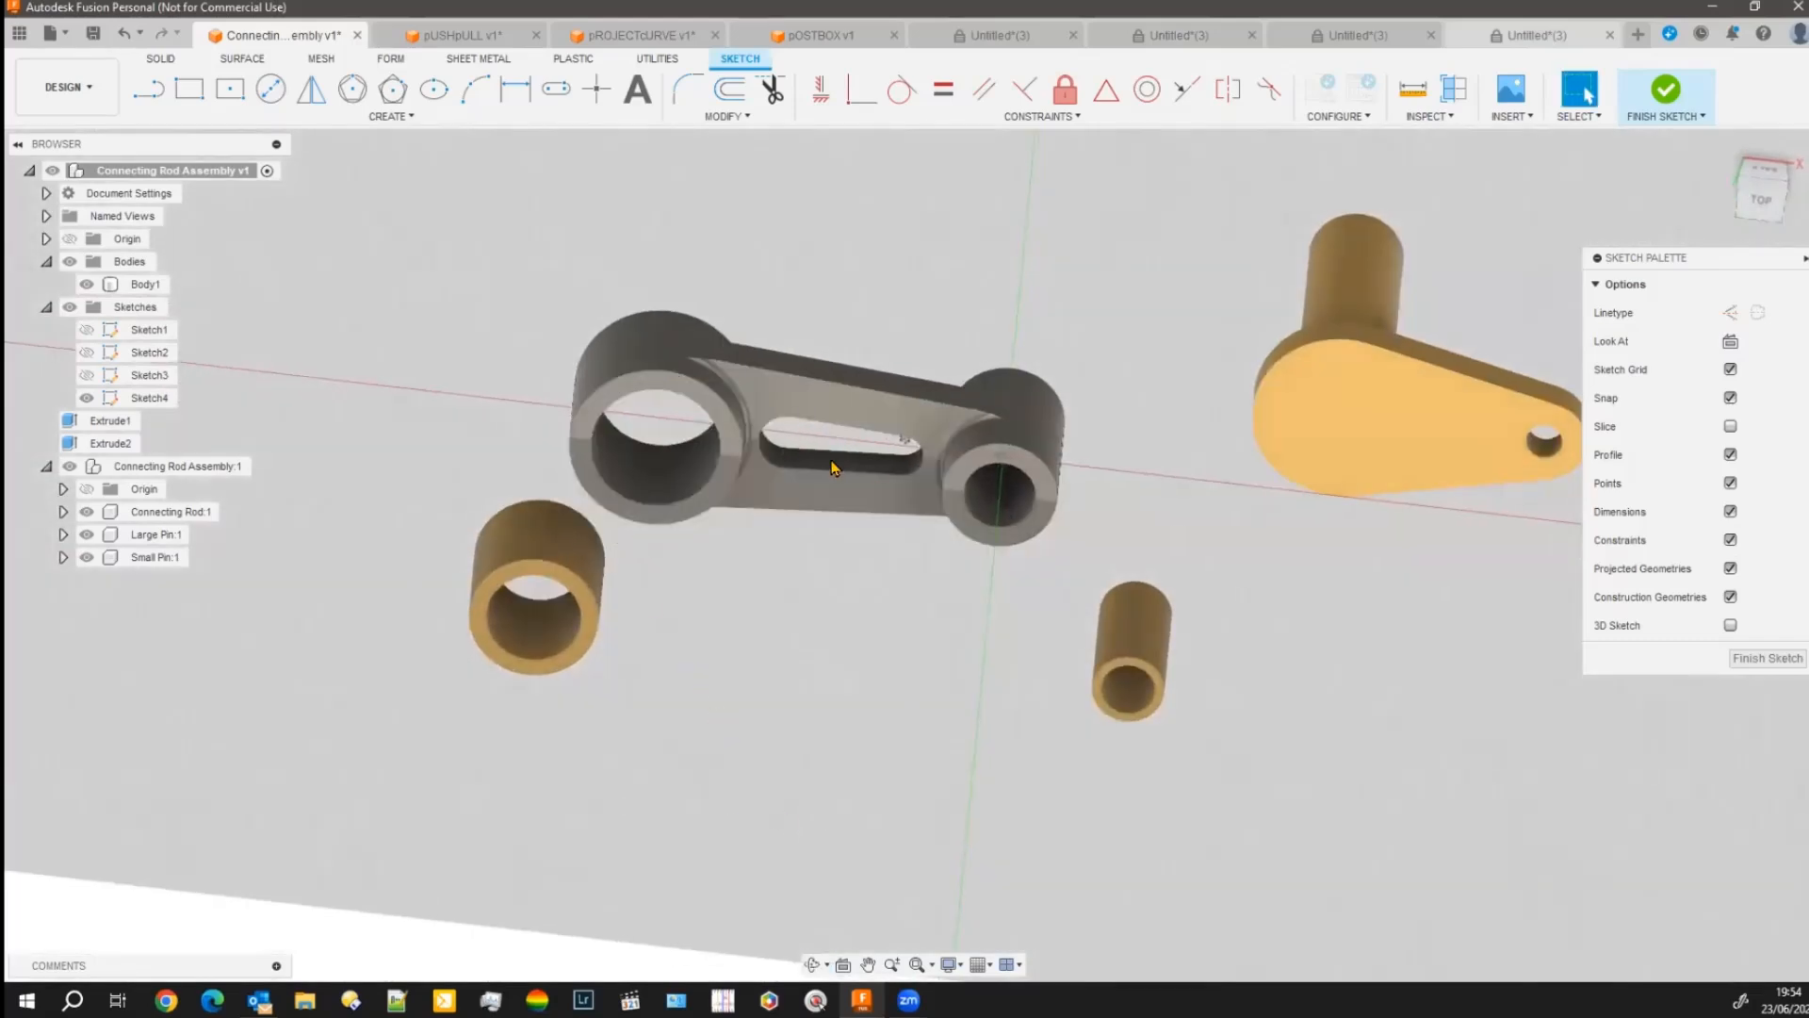
scroll(794, 754, down, 3)
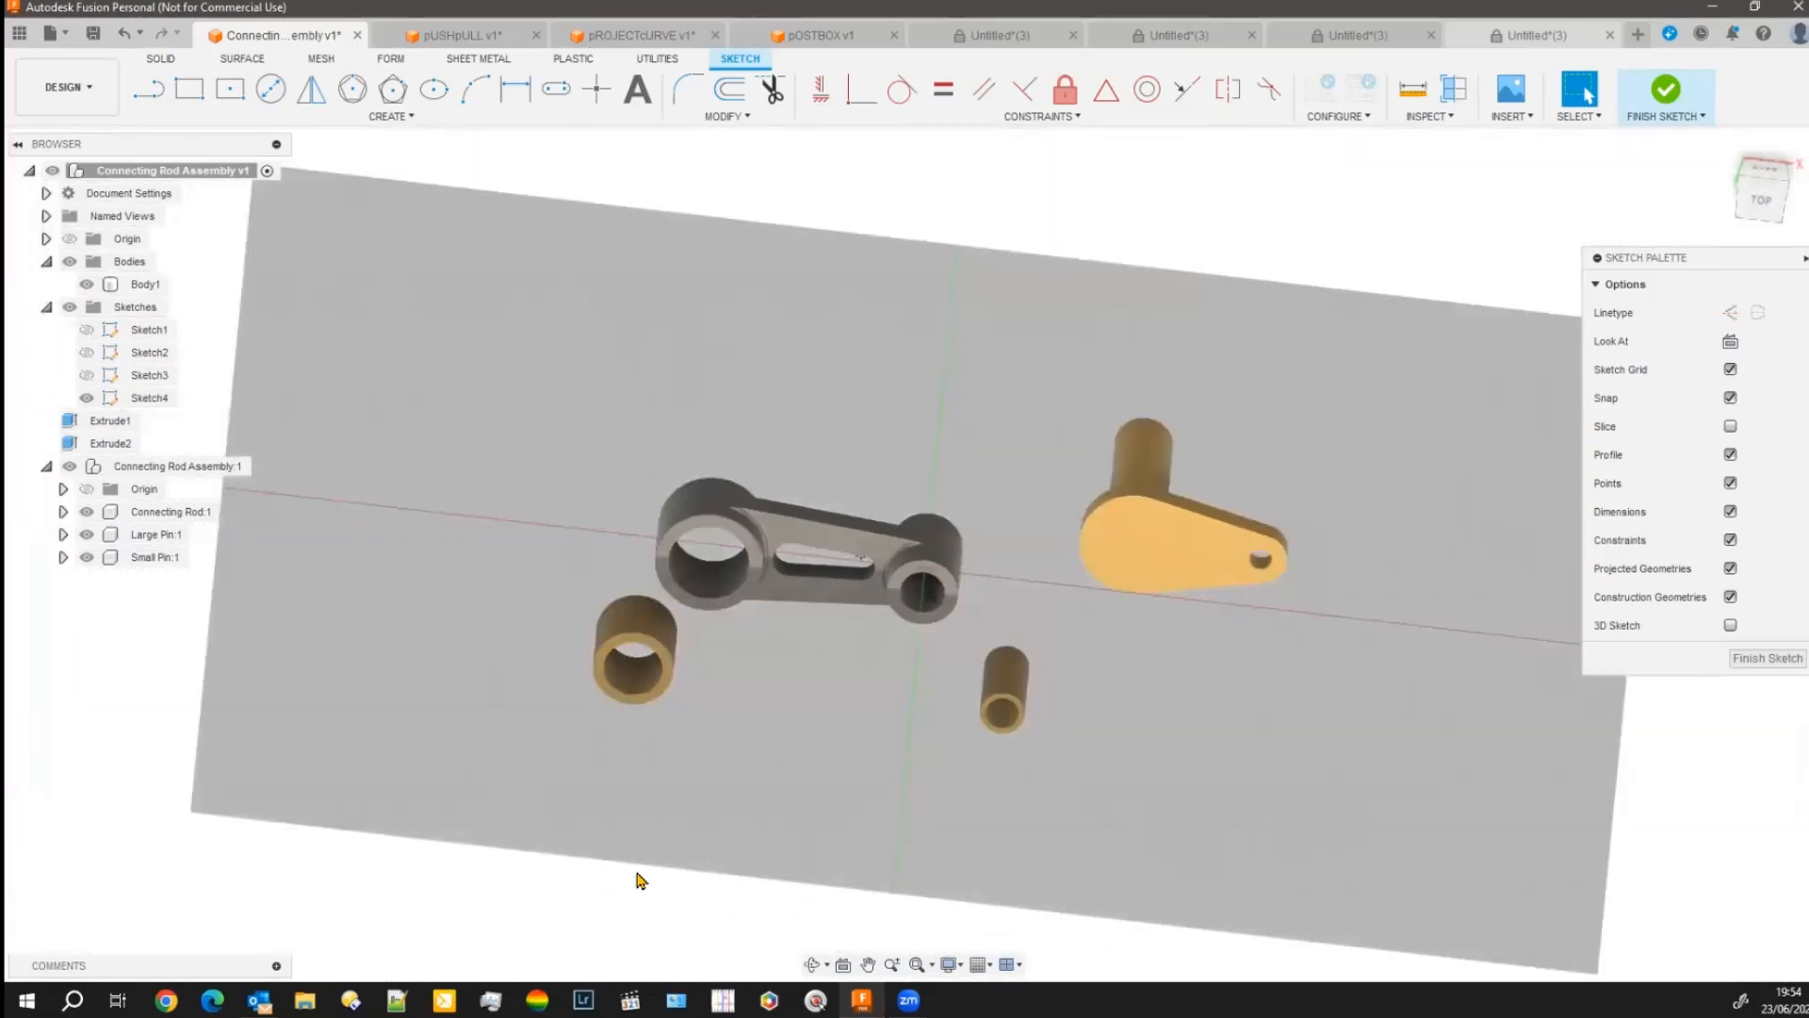
shift+middle_drag(534, 881, 538, 843)
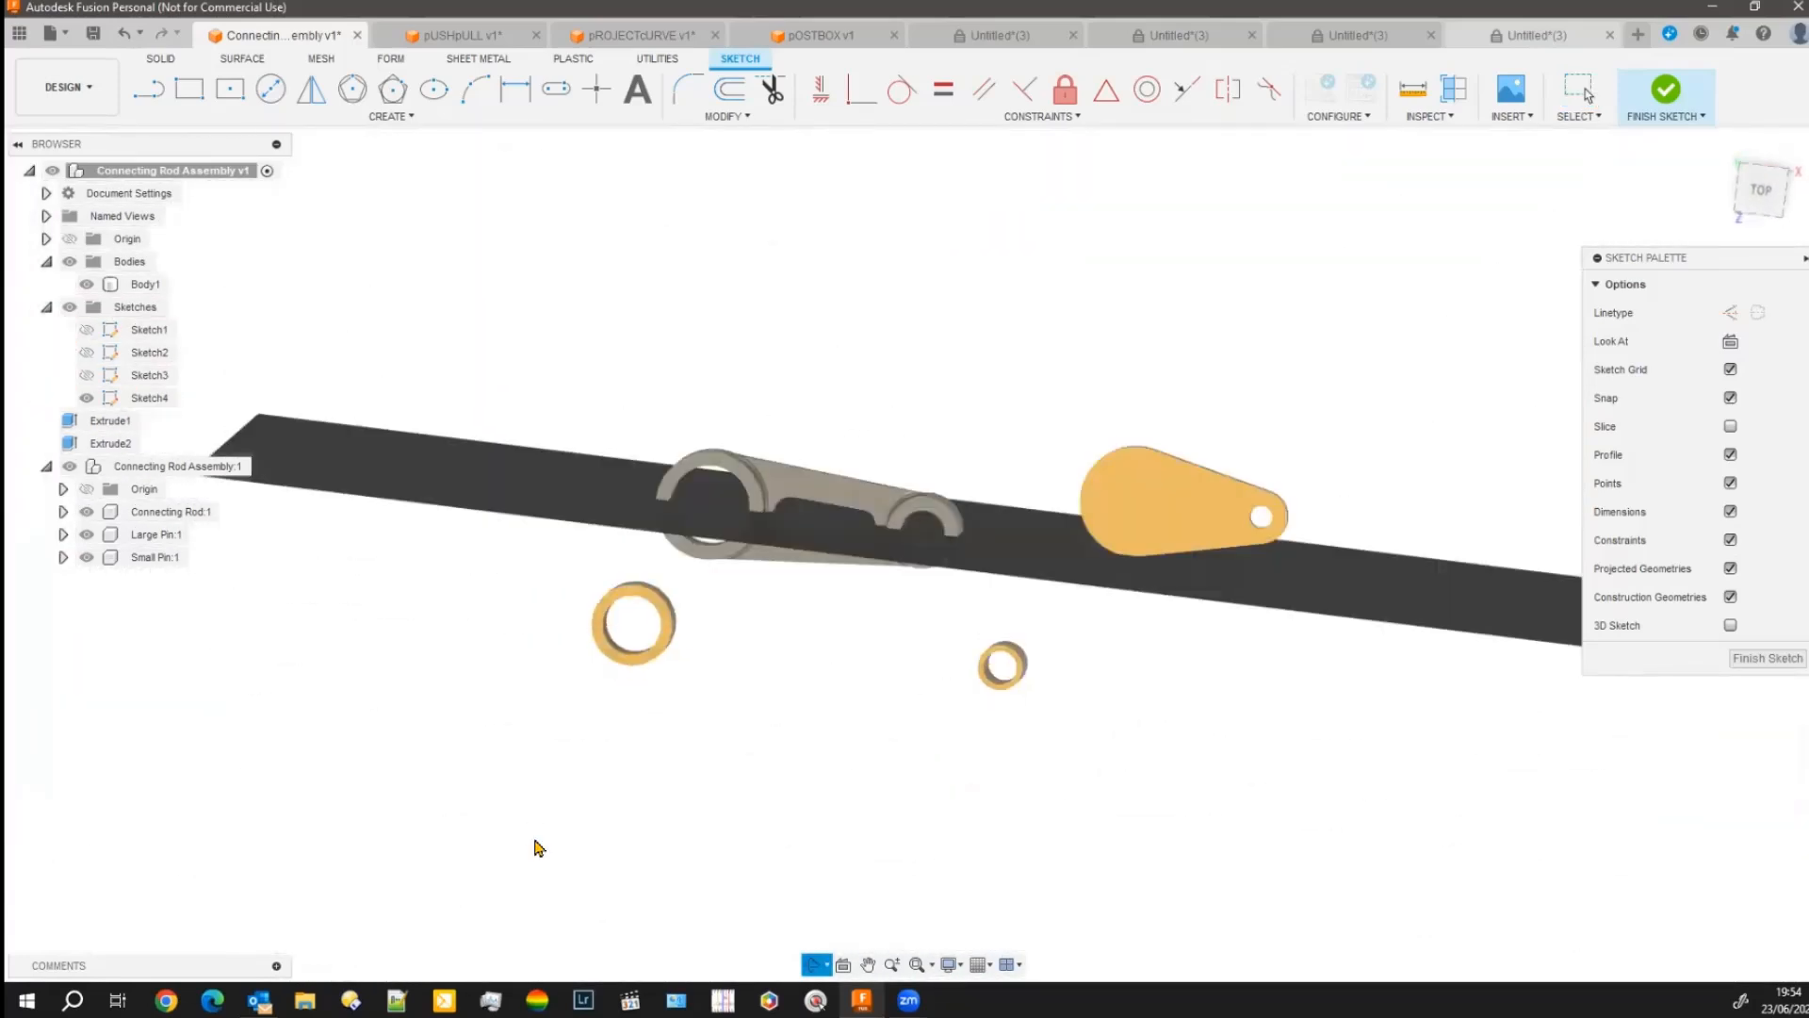
click(1767, 658)
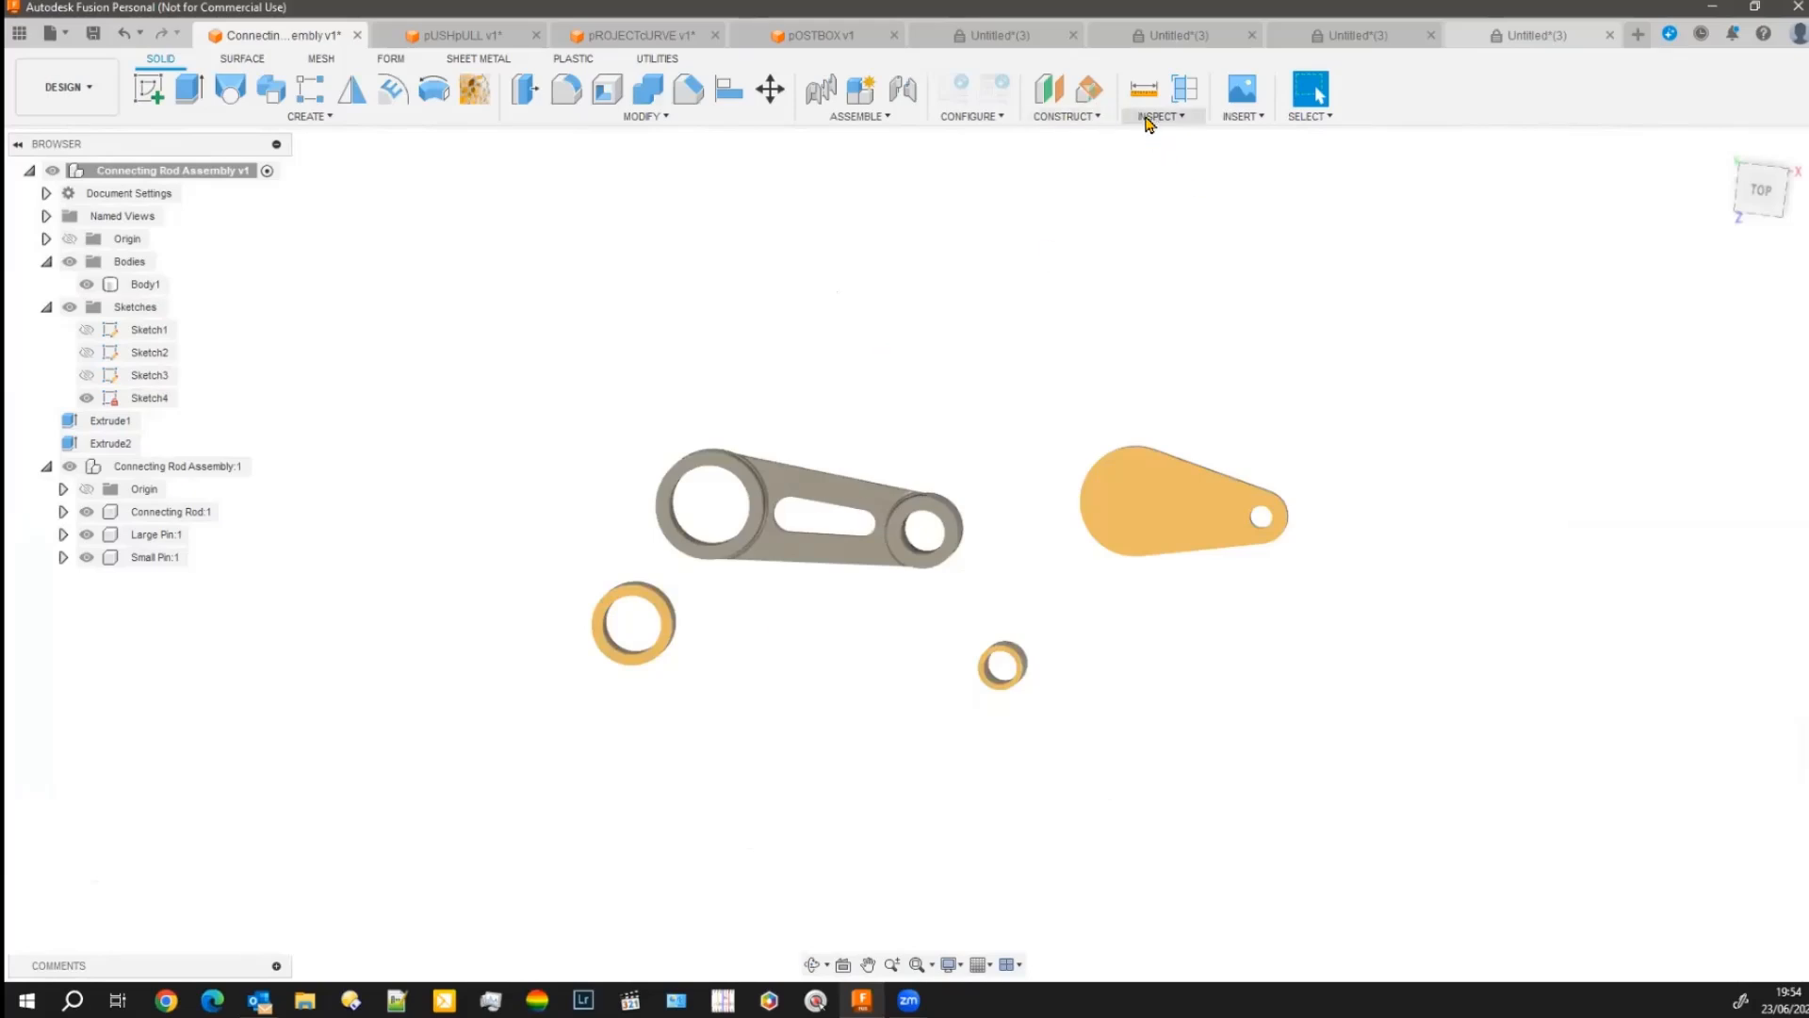
Create an offset construction plane about 115 mm from the flat slotted face of the connecting rod.
click(1082, 115)
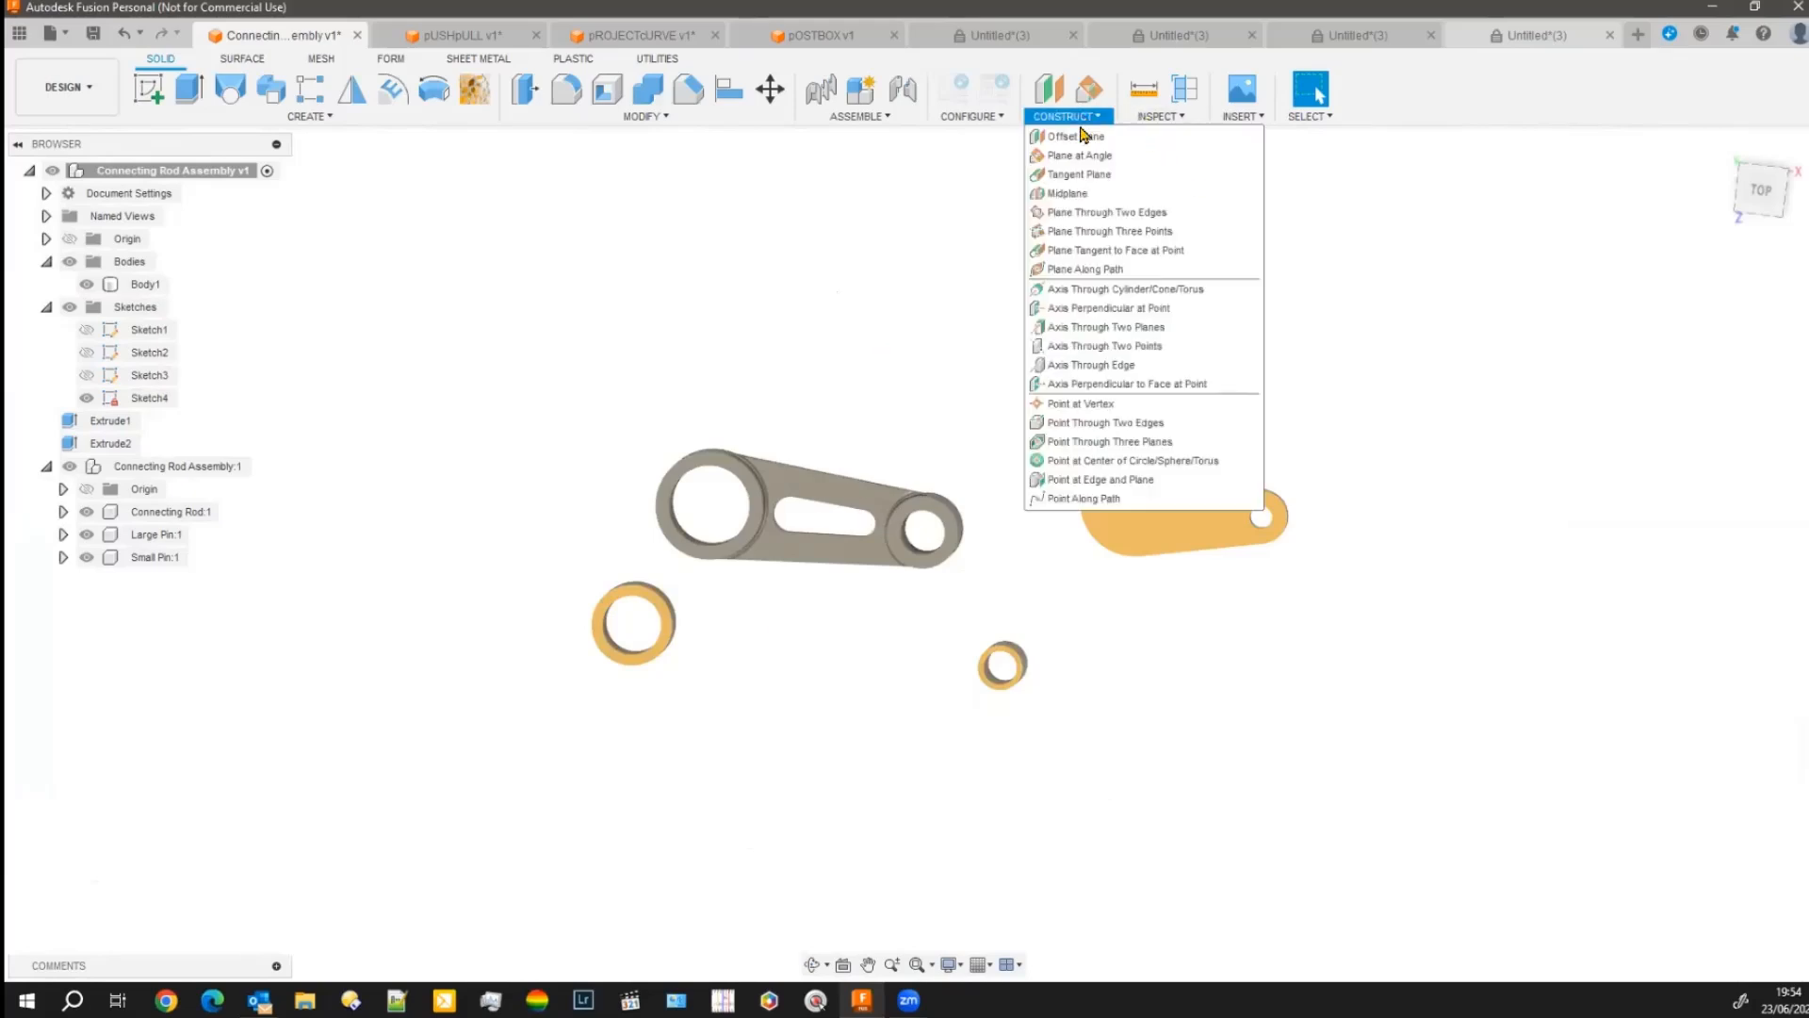
click(809, 551)
shift+middle_drag(800, 702, 912, 732)
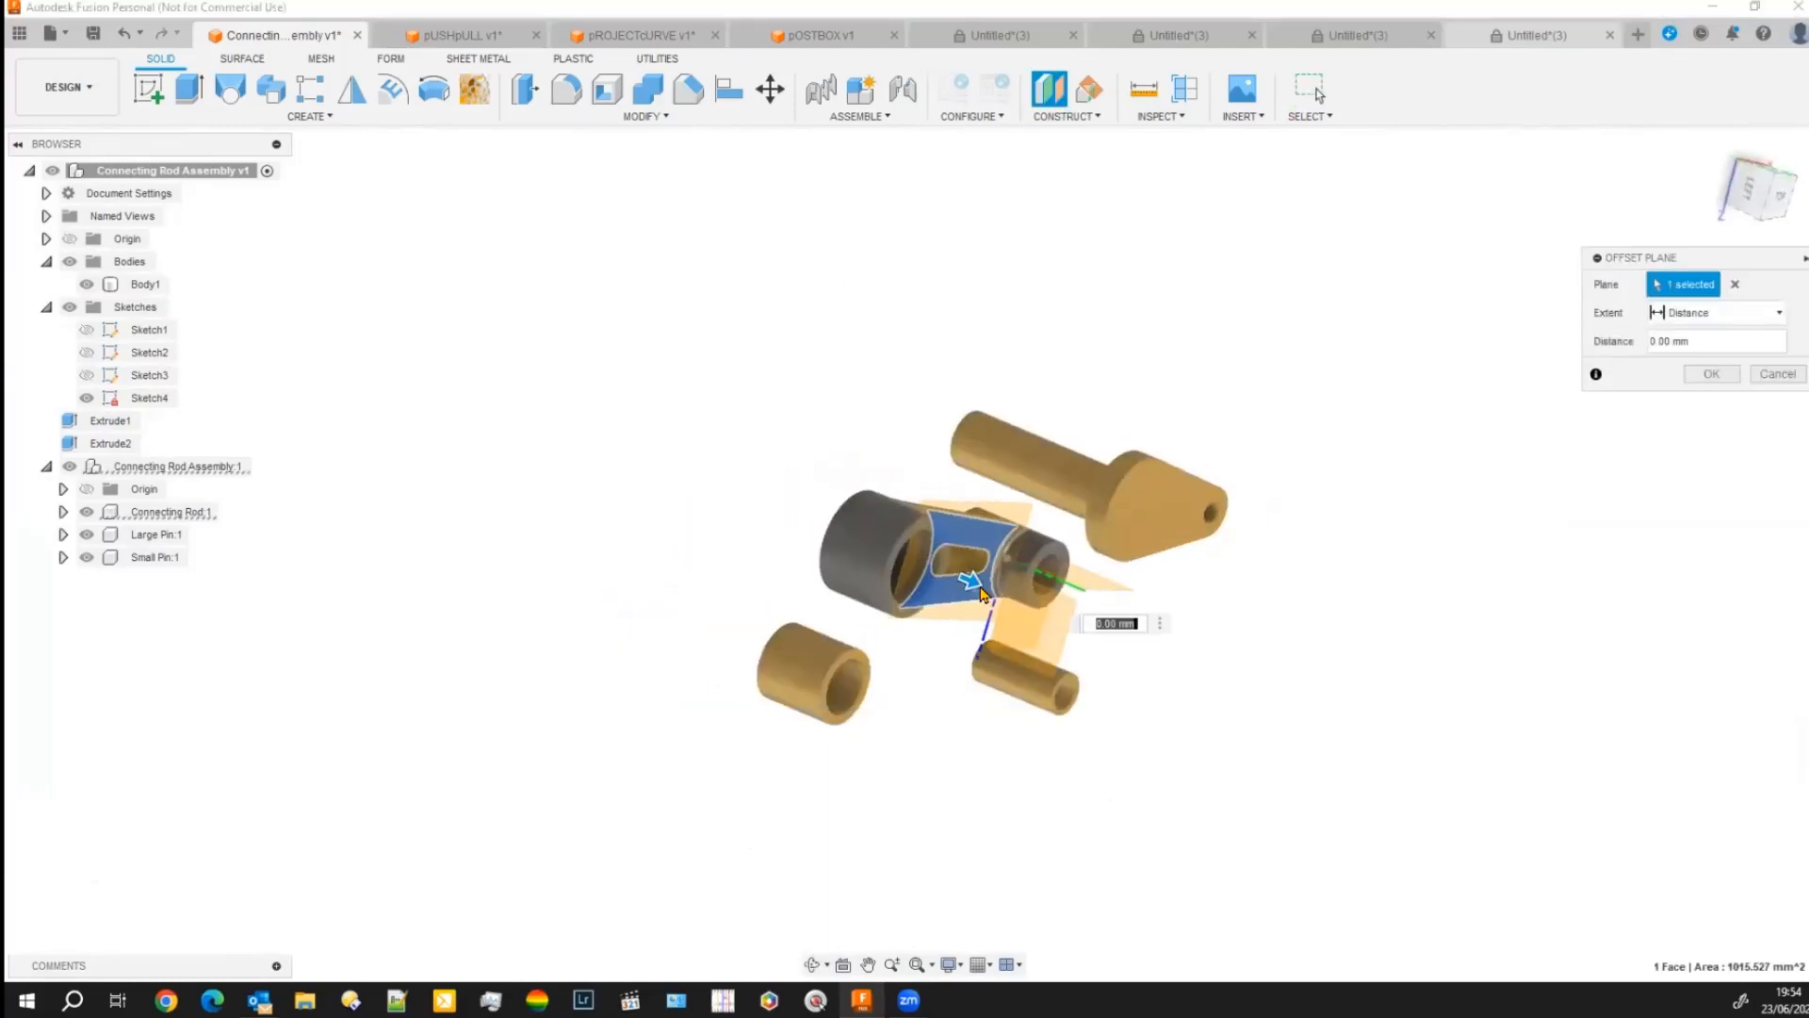
drag(971, 580, 1222, 687)
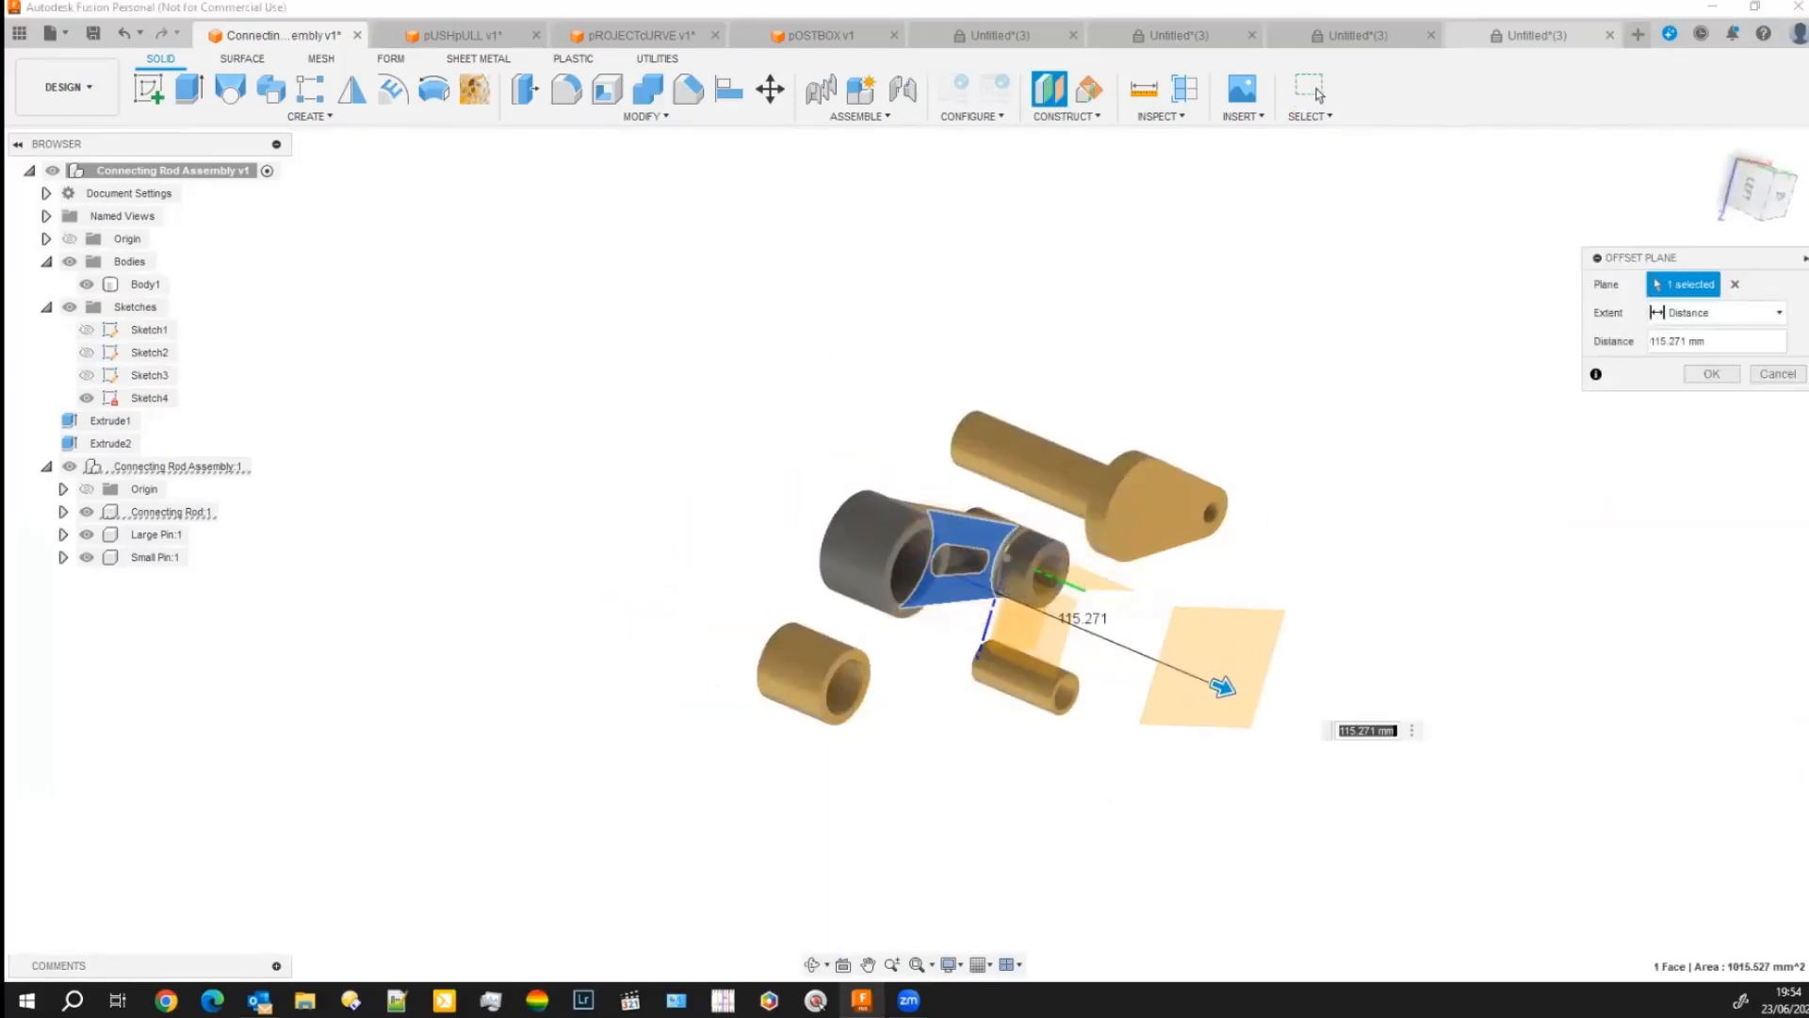
click(1711, 374)
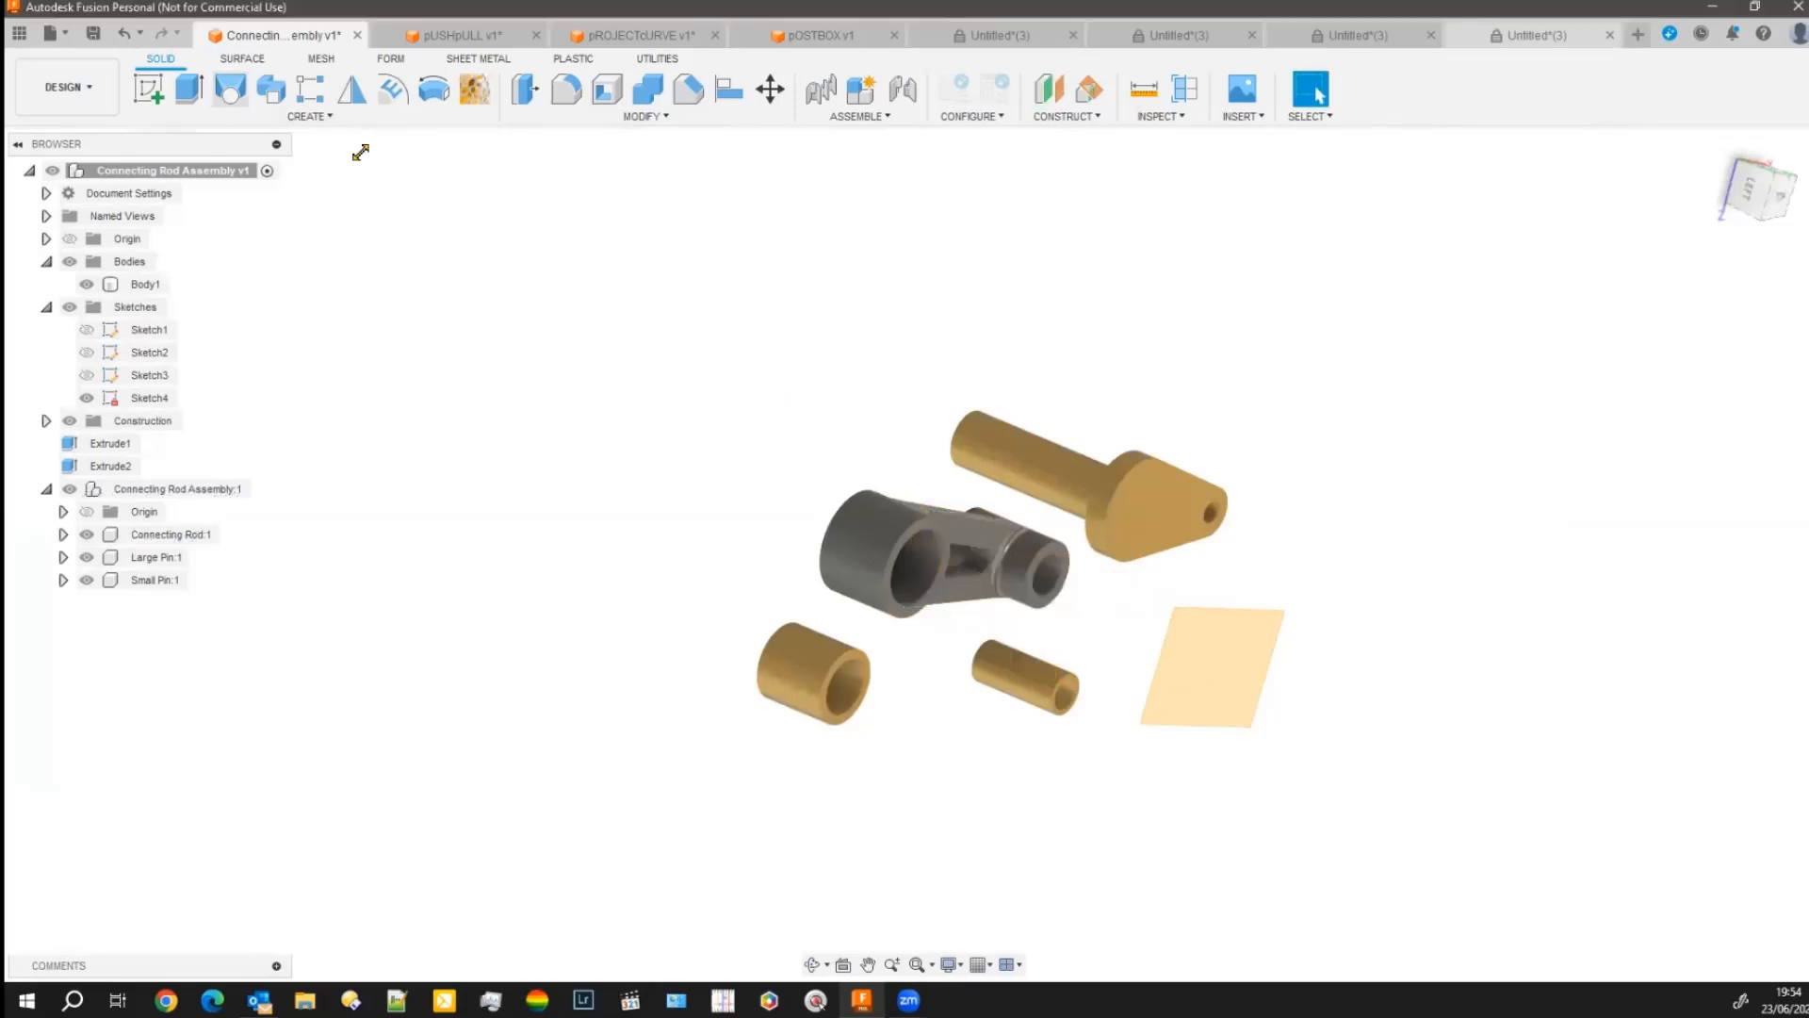
Start a sketch on the offset construction plane in front of the connecting rod.
click(147, 94)
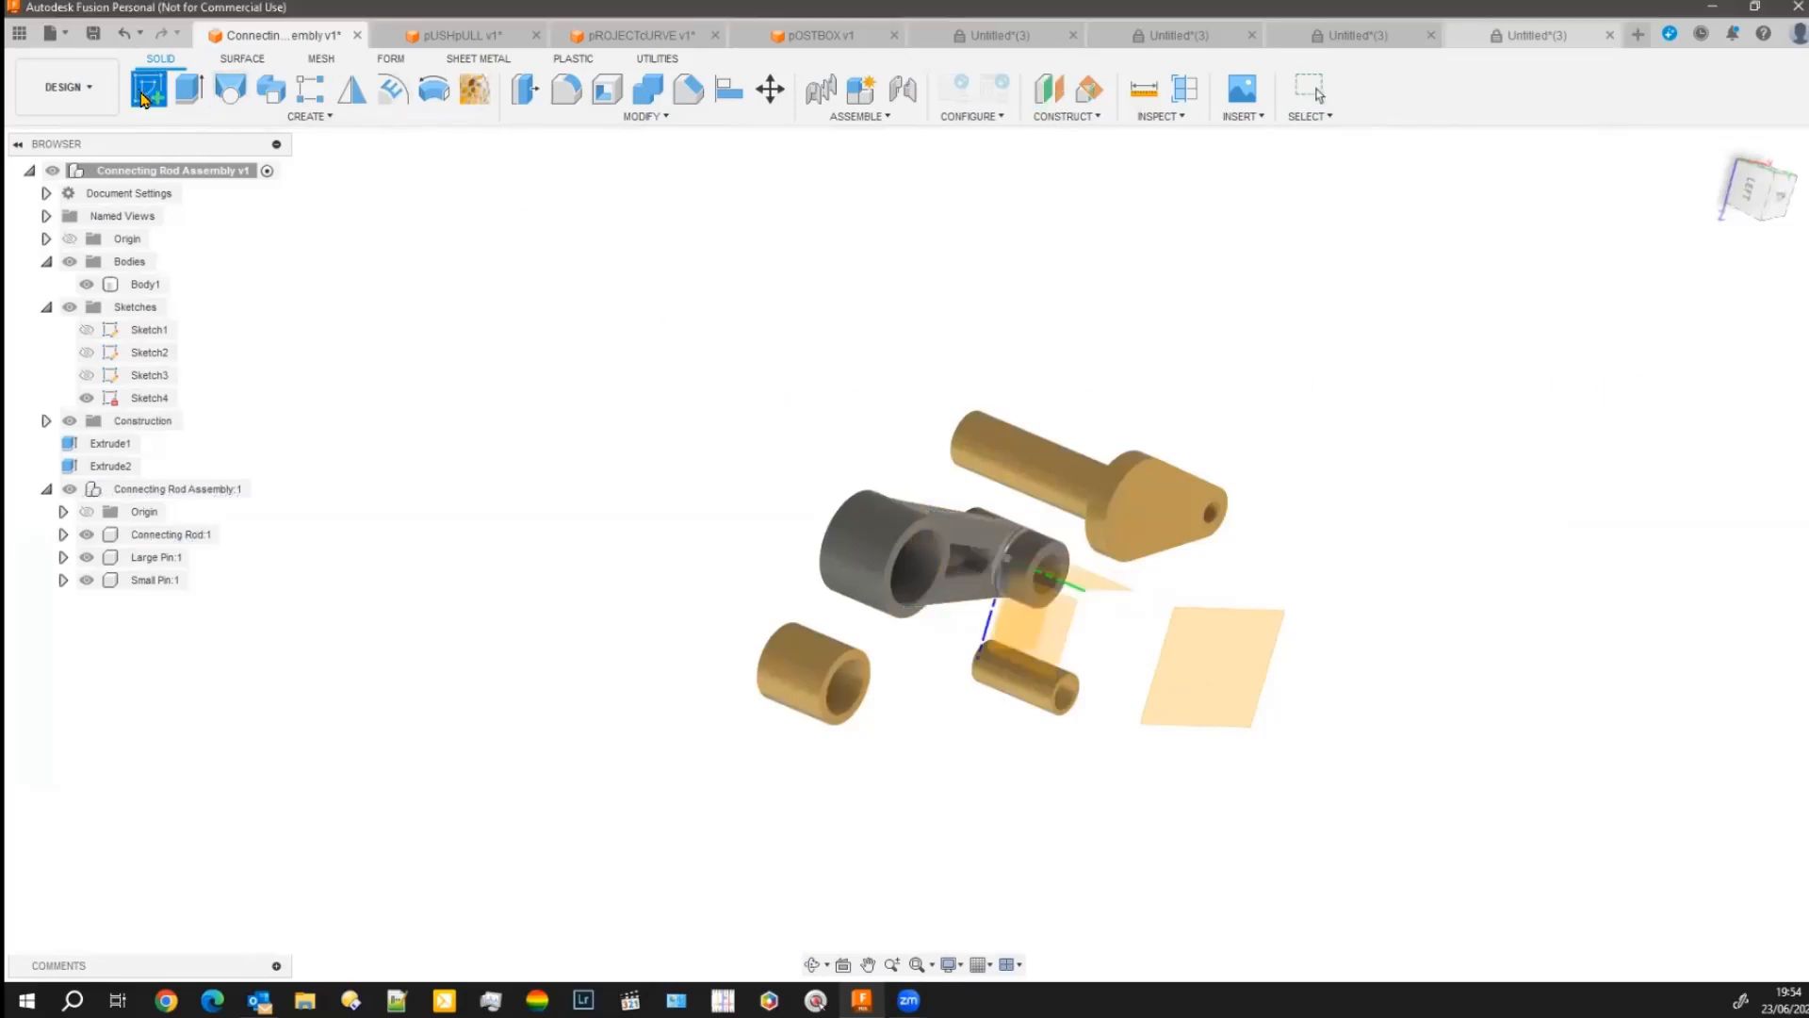
click(1195, 700)
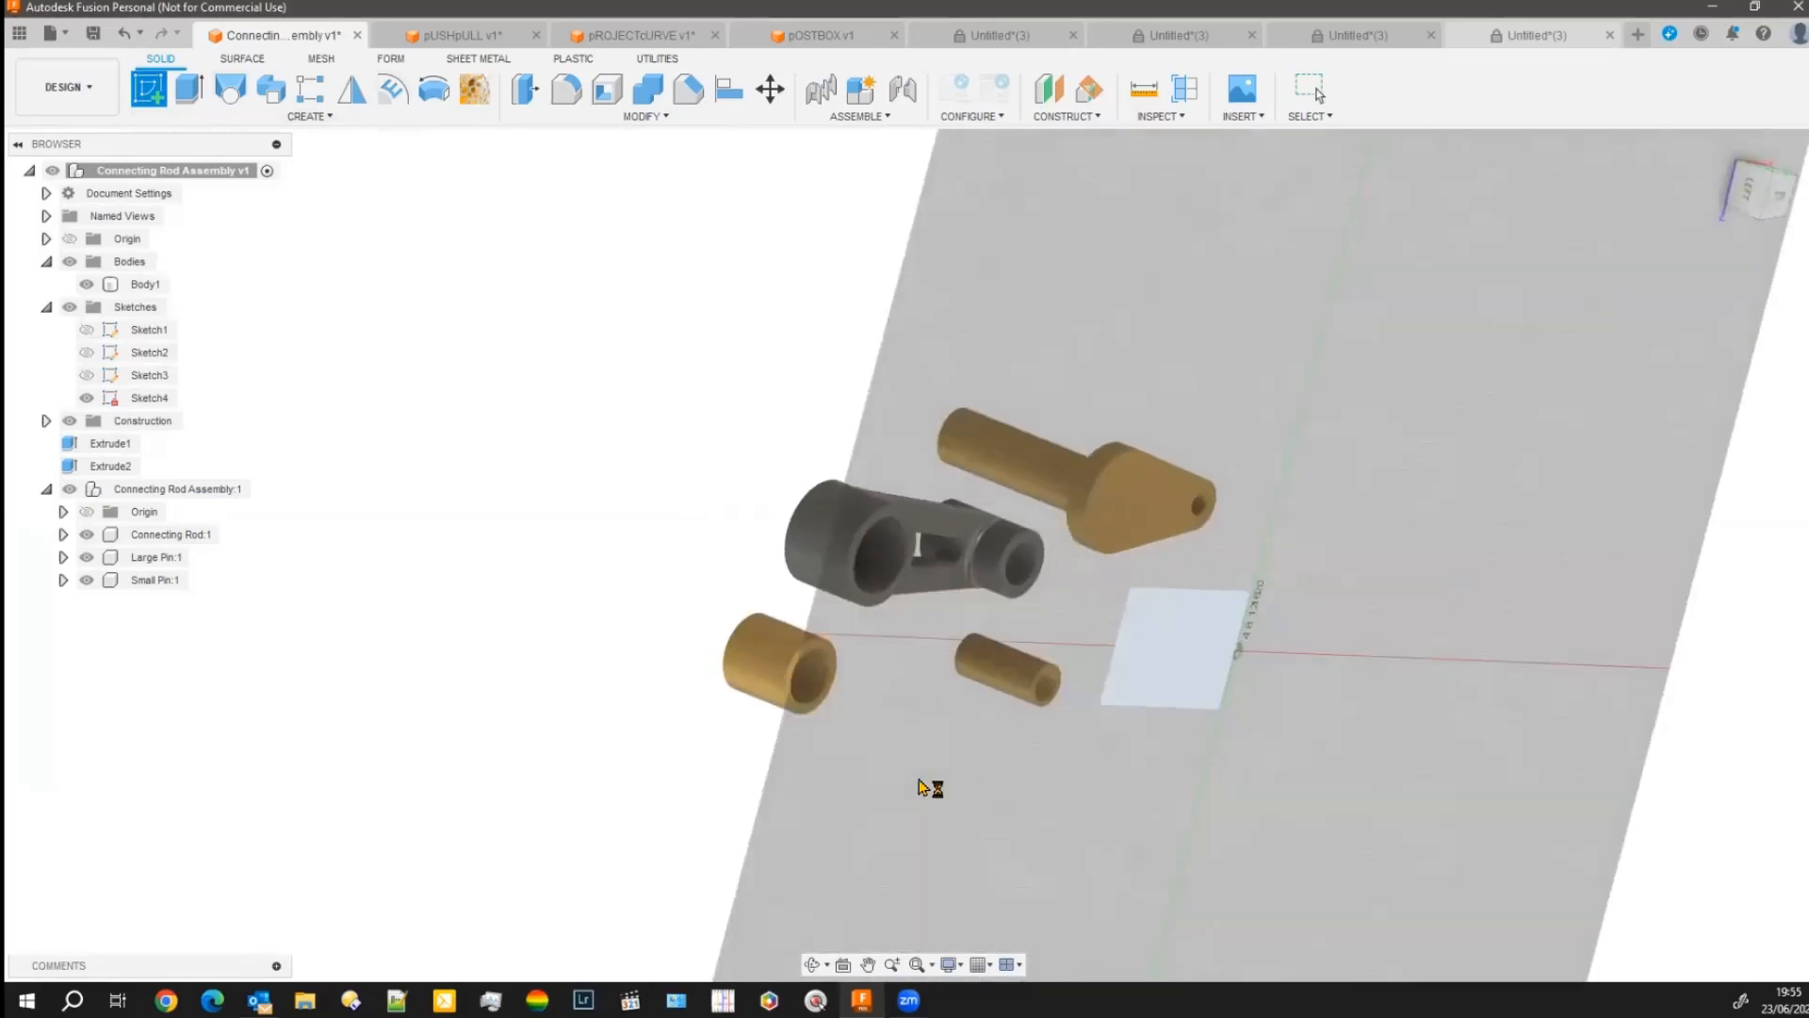
mouse_move(460, 791)
shift+middle_down()
mouse_move(546, 819)
mouse_move(754, 810)
shift+middle_up()
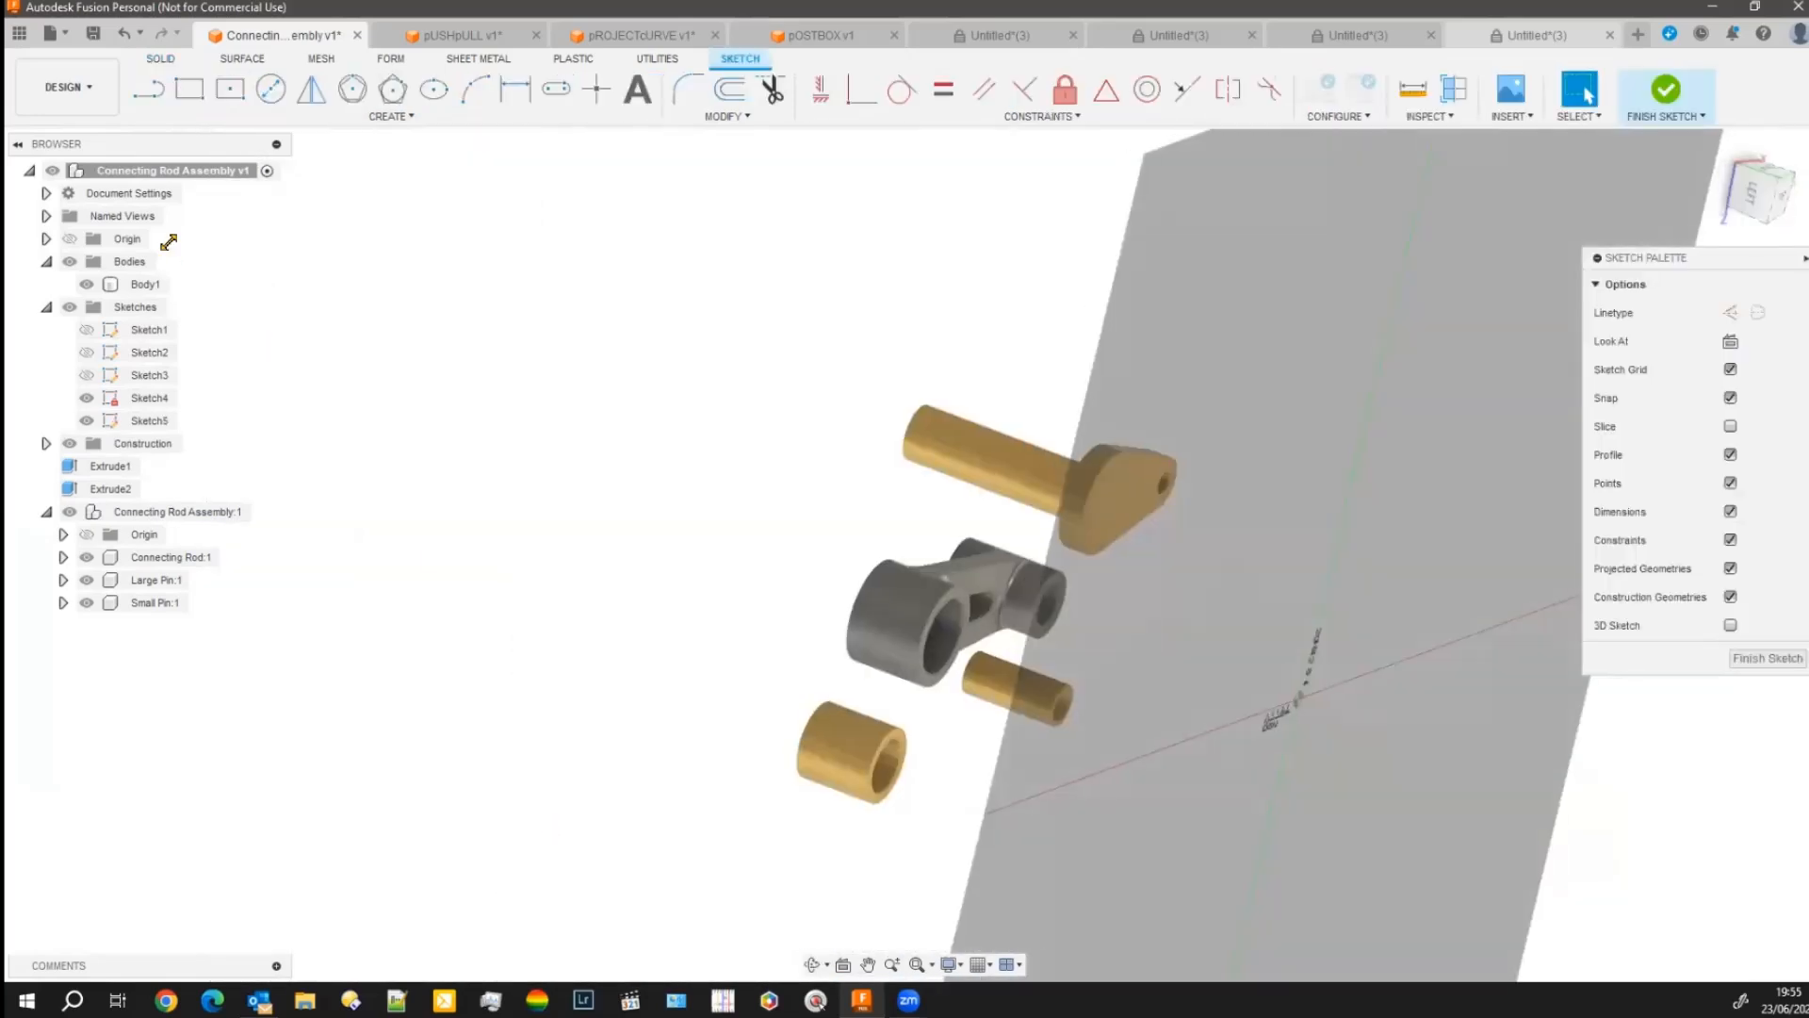
Project the four edges of the connecting rod's slot, two arcs and two straight lines, onto the sketch plane and finish the sketch.
click(389, 116)
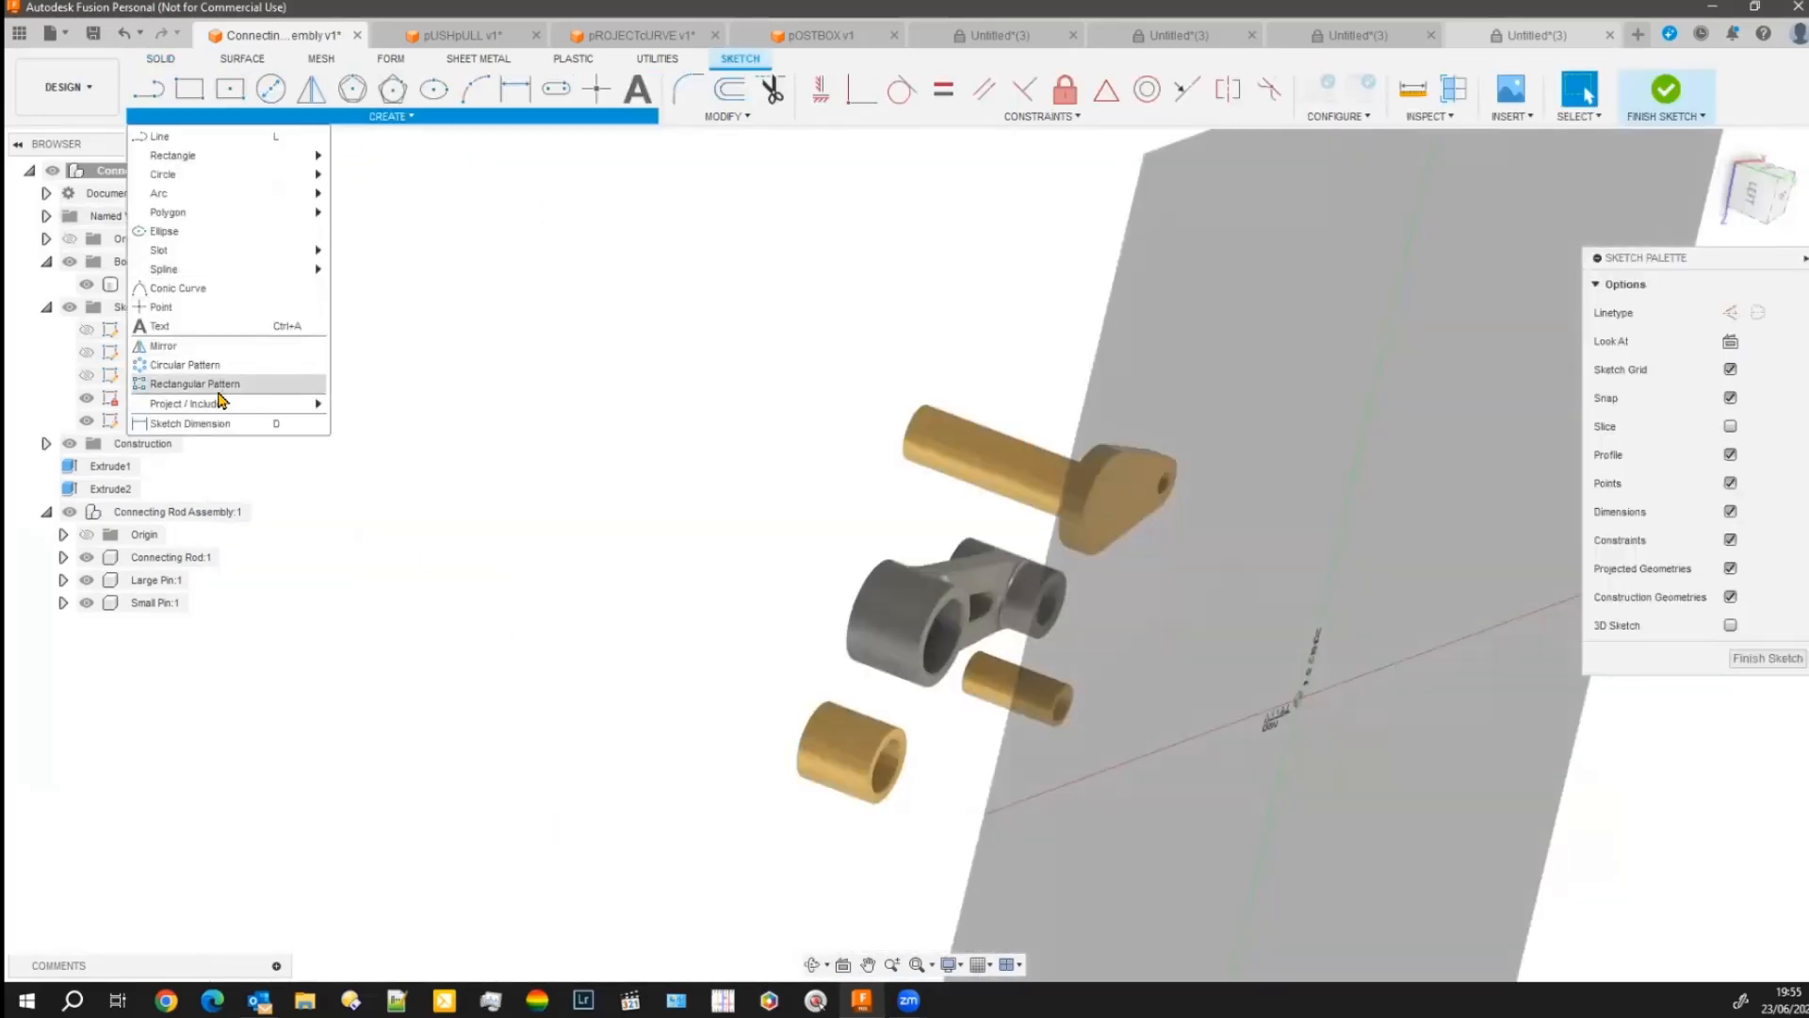
mouse_move(223, 403)
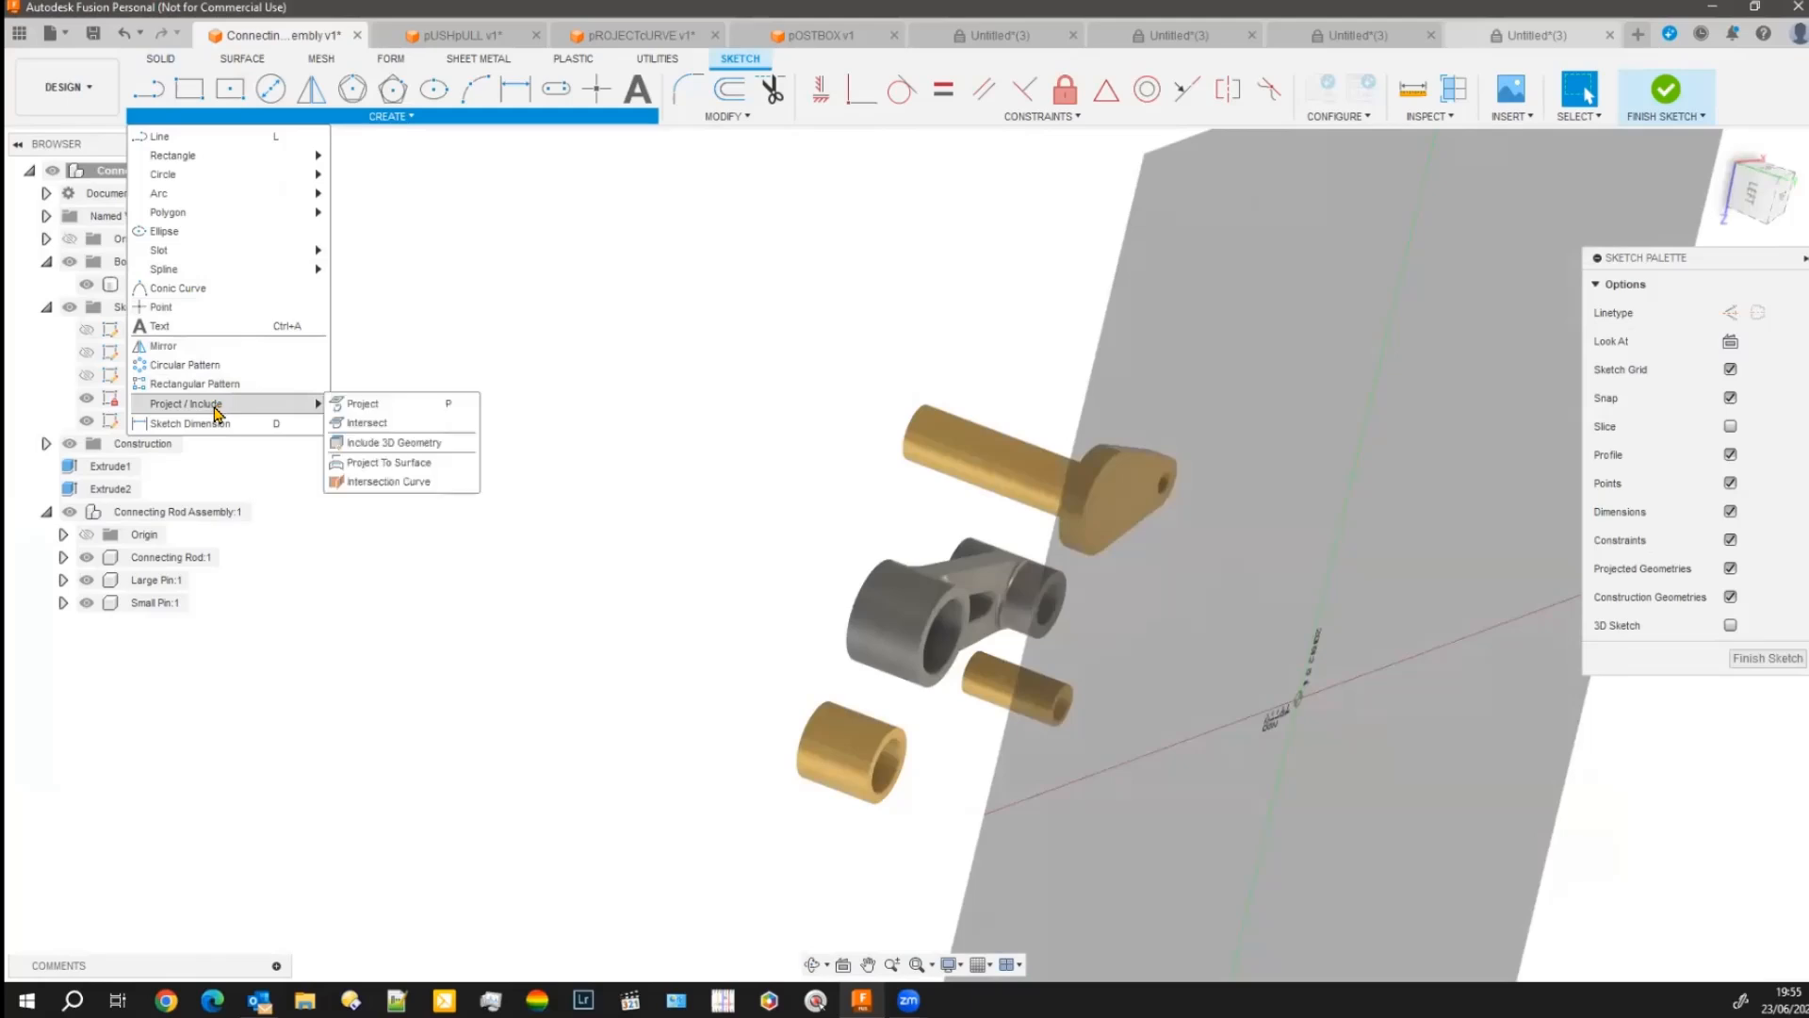
click(356, 405)
shift+middle_drag(556, 647, 485, 659)
scroll(690, 626, up, 5)
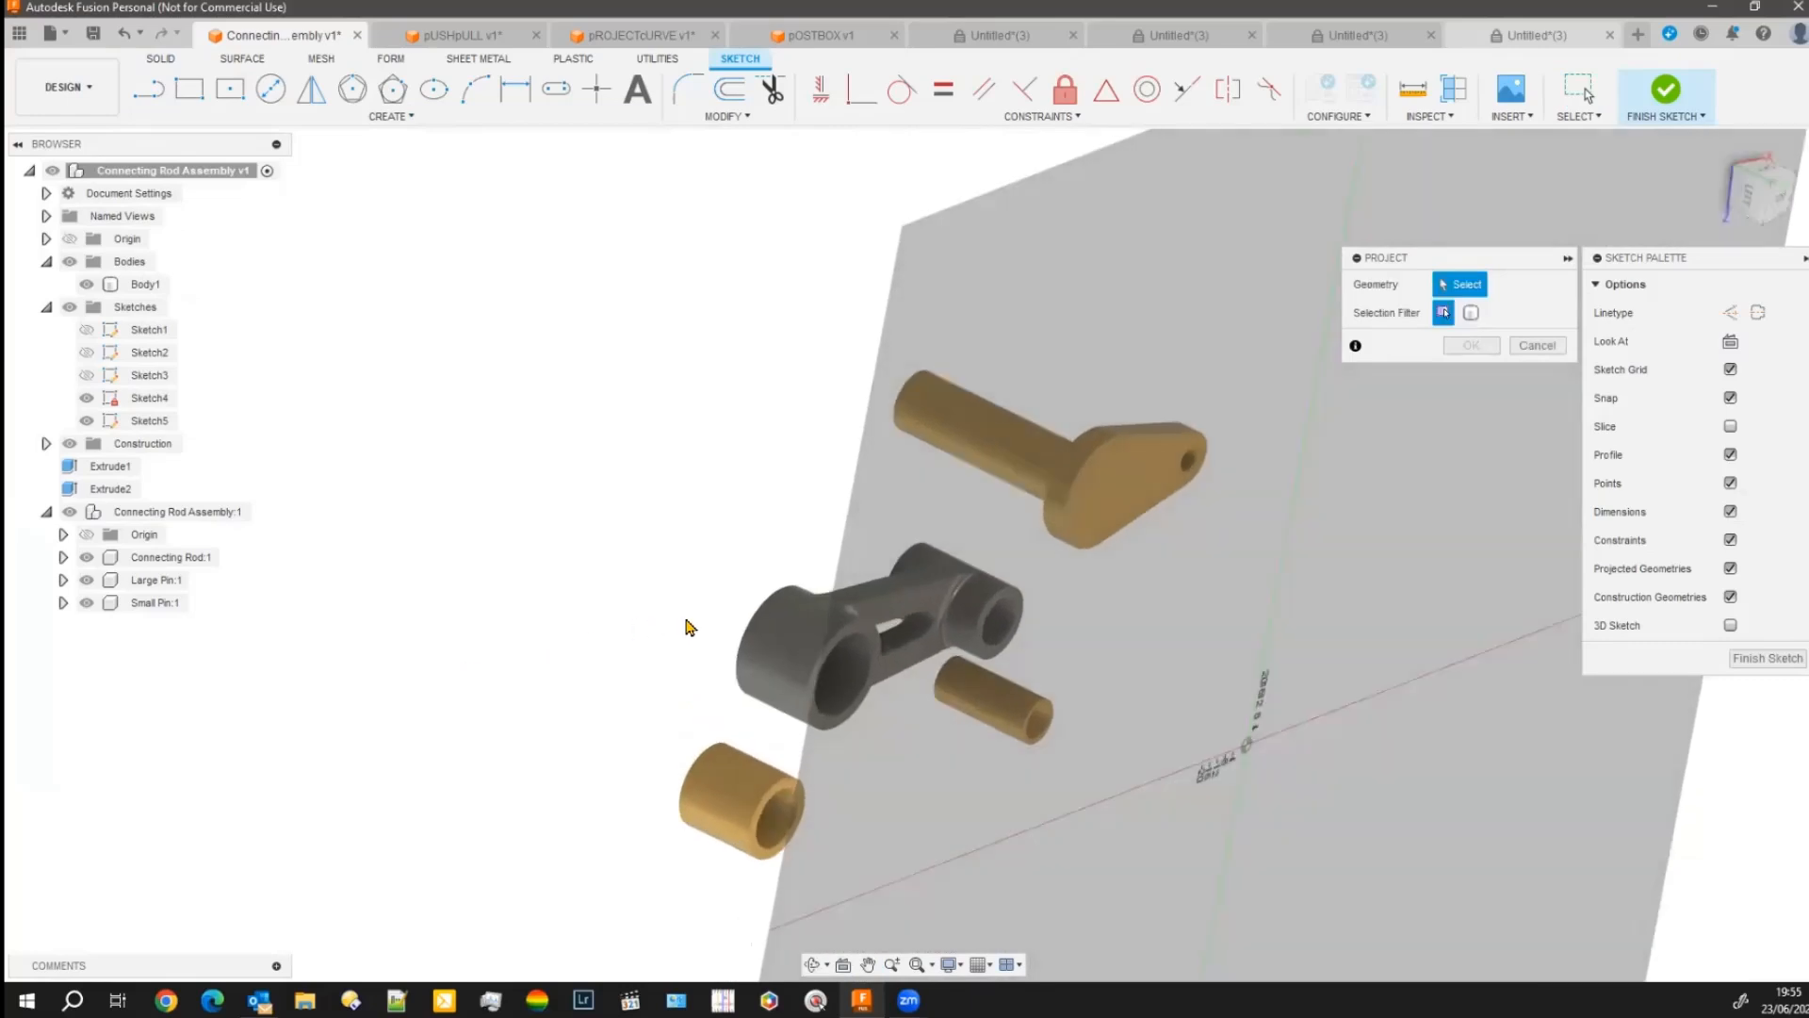
scroll(793, 622, up, 2)
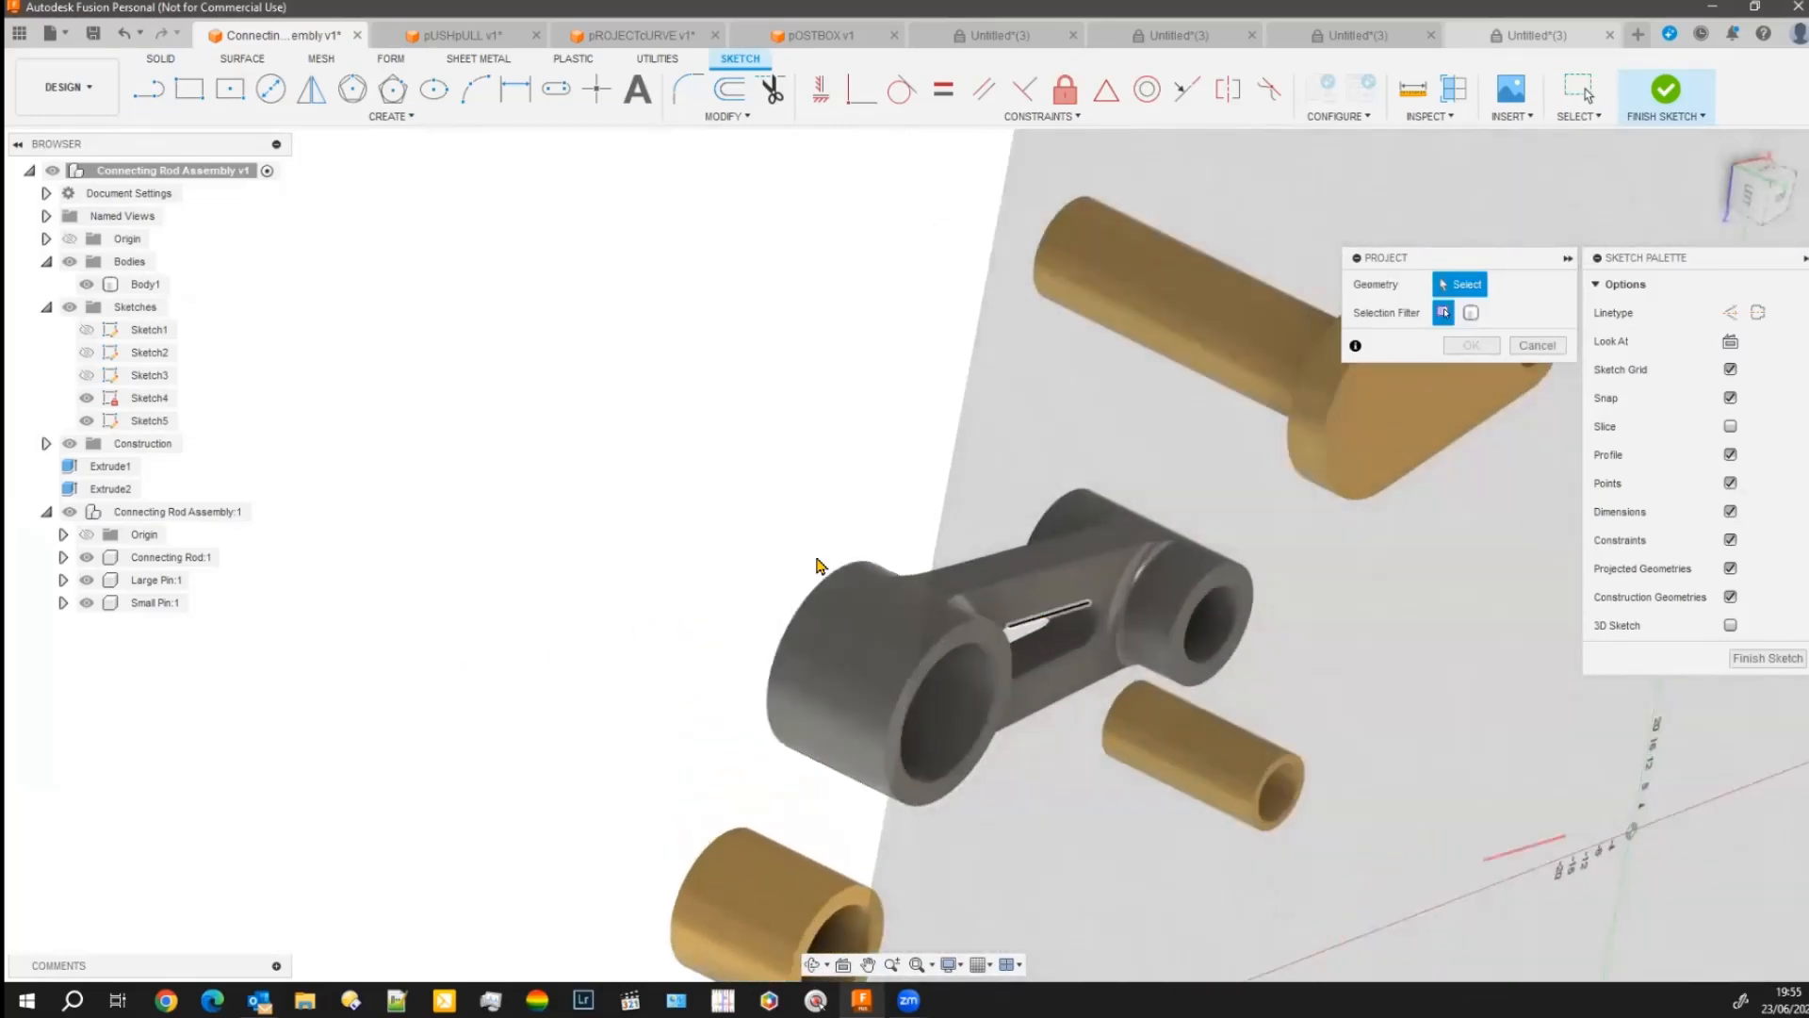
middle_drag(613, 442, 410, 344)
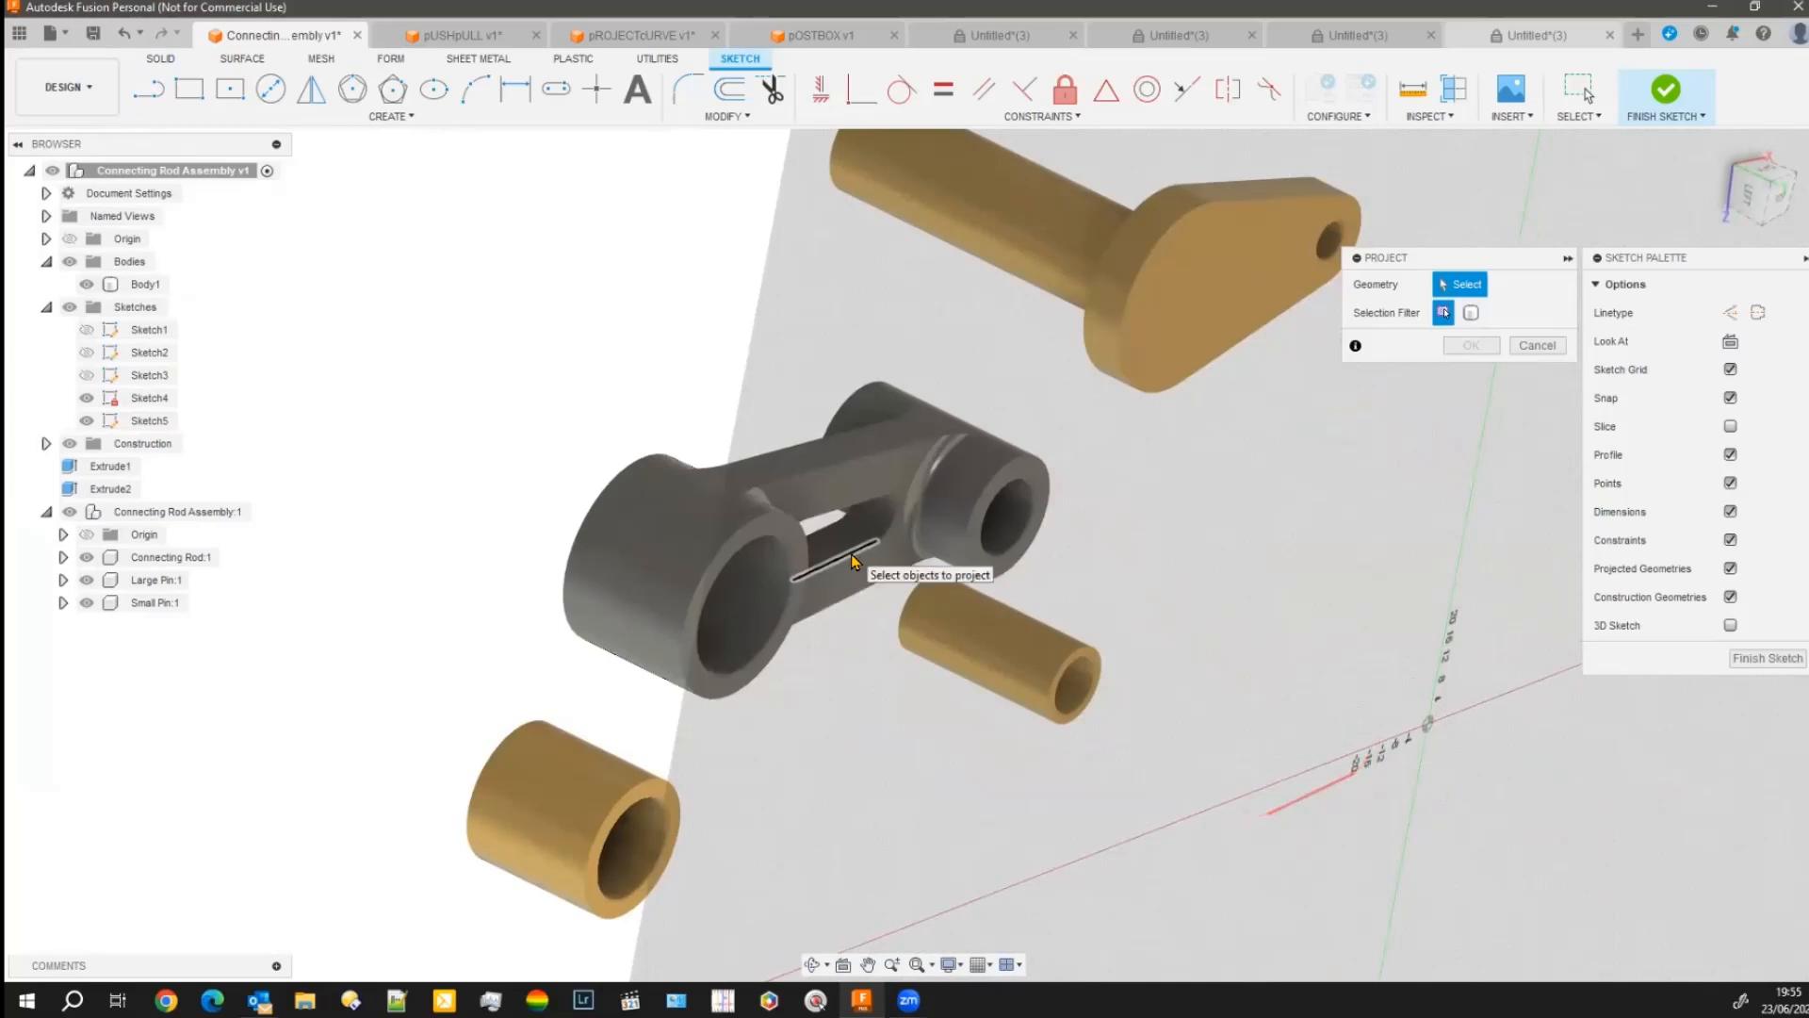
shift+middle_drag(725, 726, 584, 589)
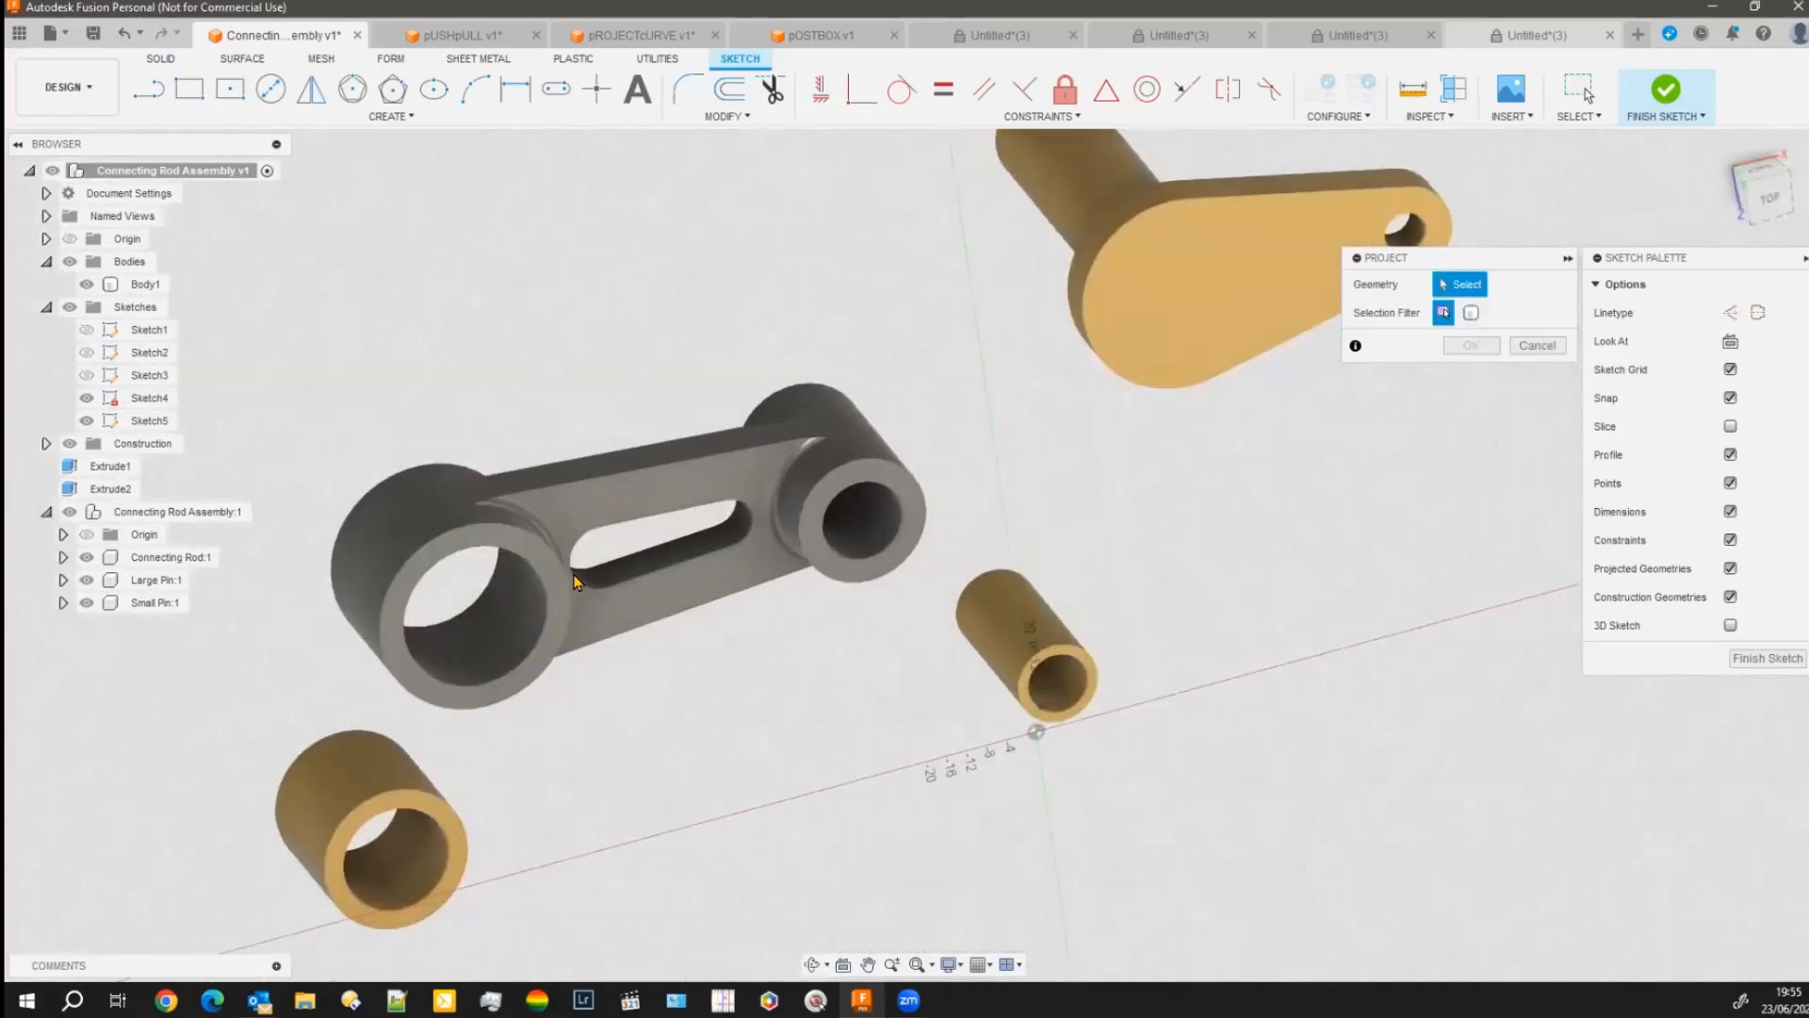
click(578, 570)
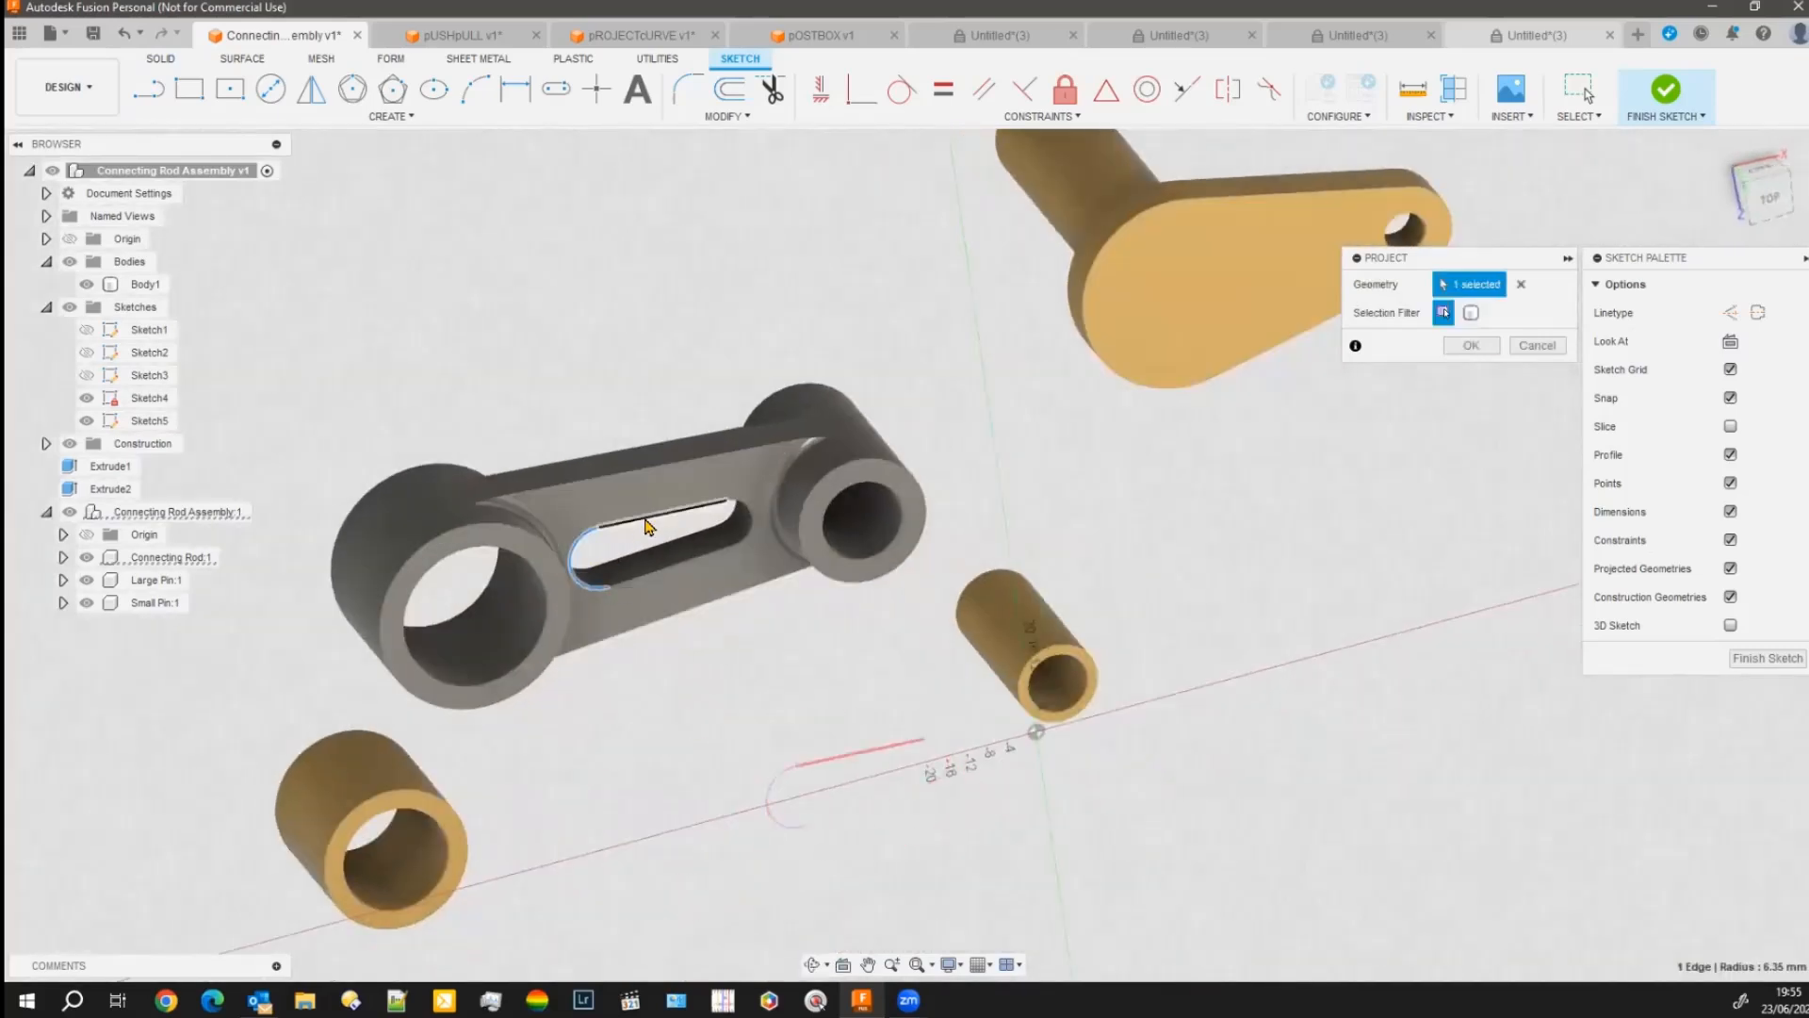
click(662, 524)
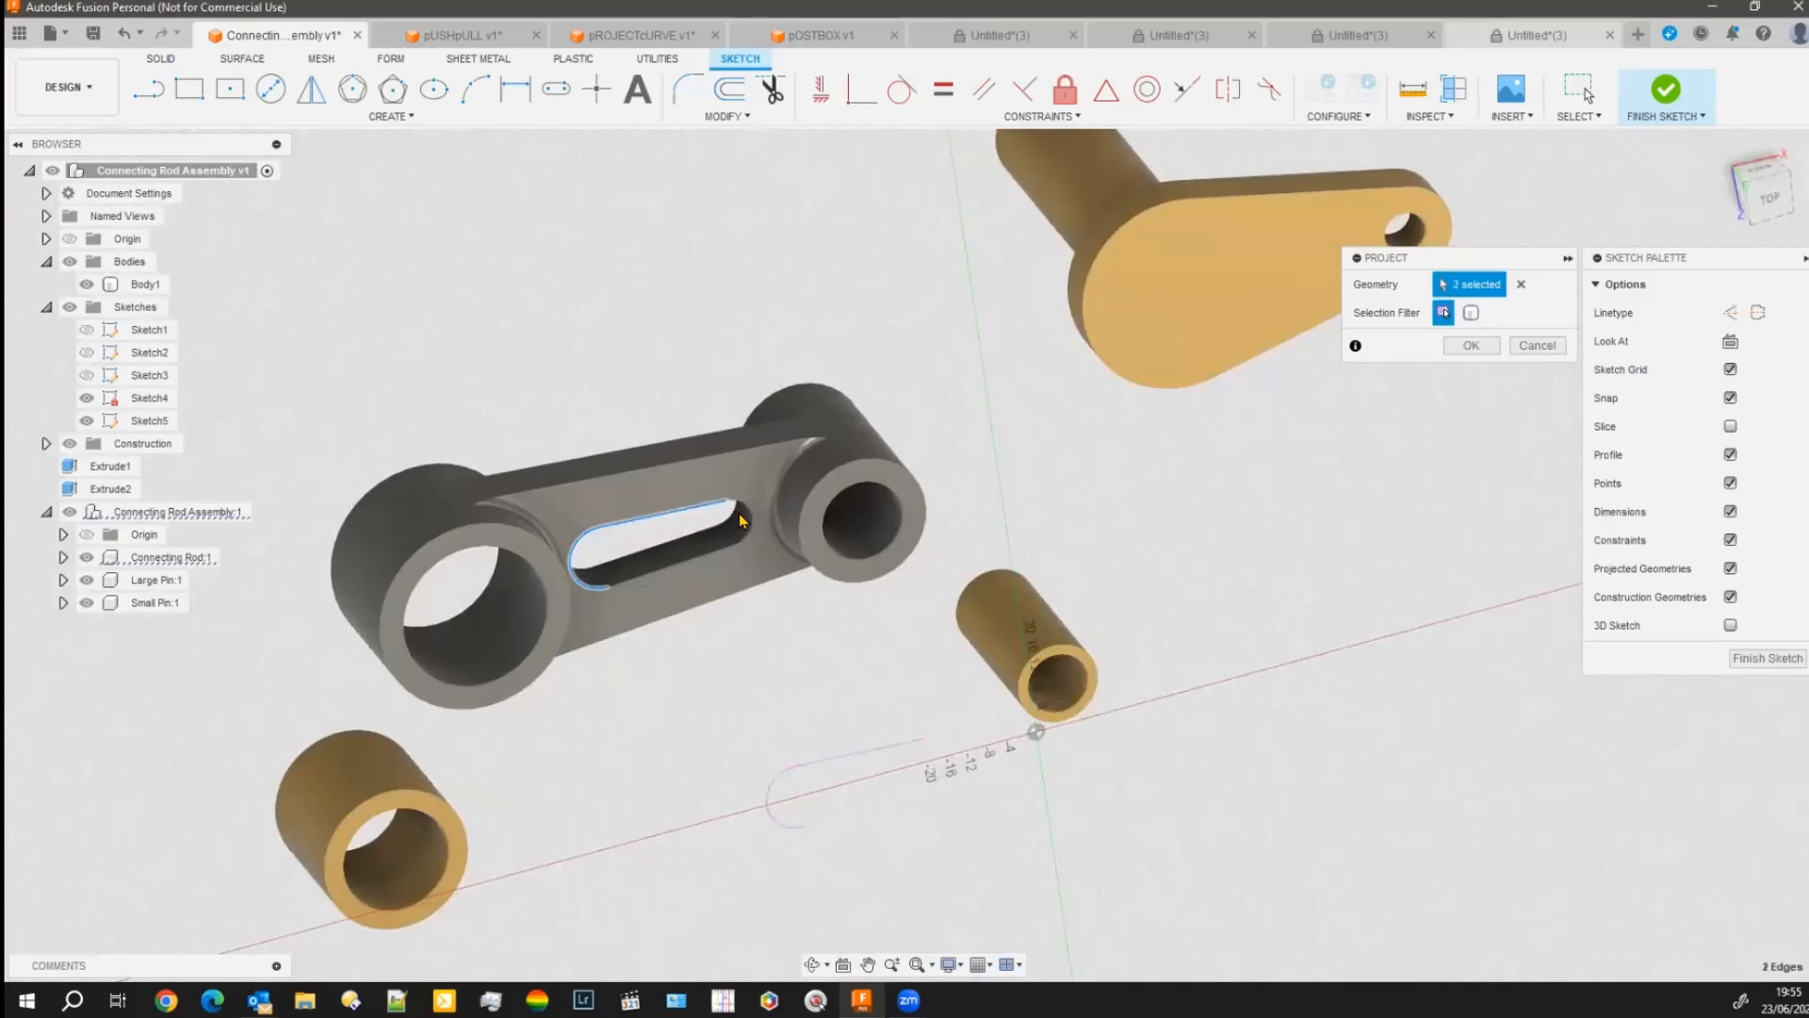
click(723, 561)
click(717, 555)
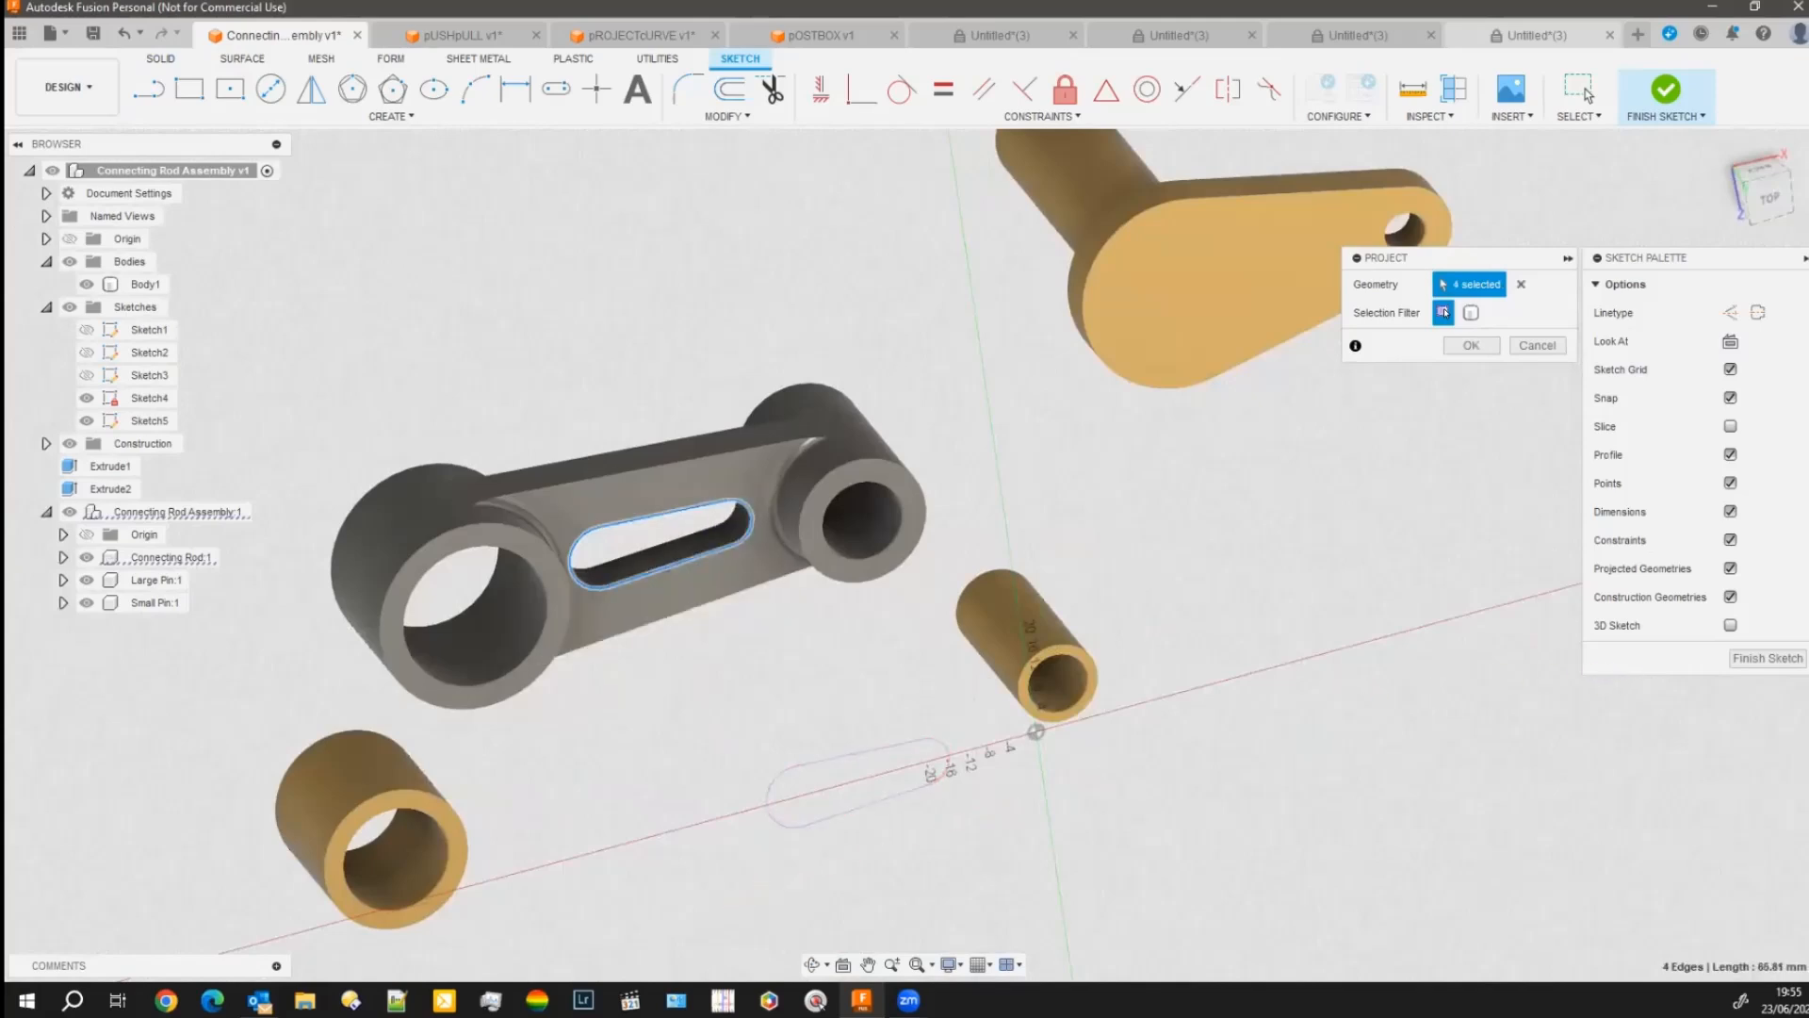
click(1768, 657)
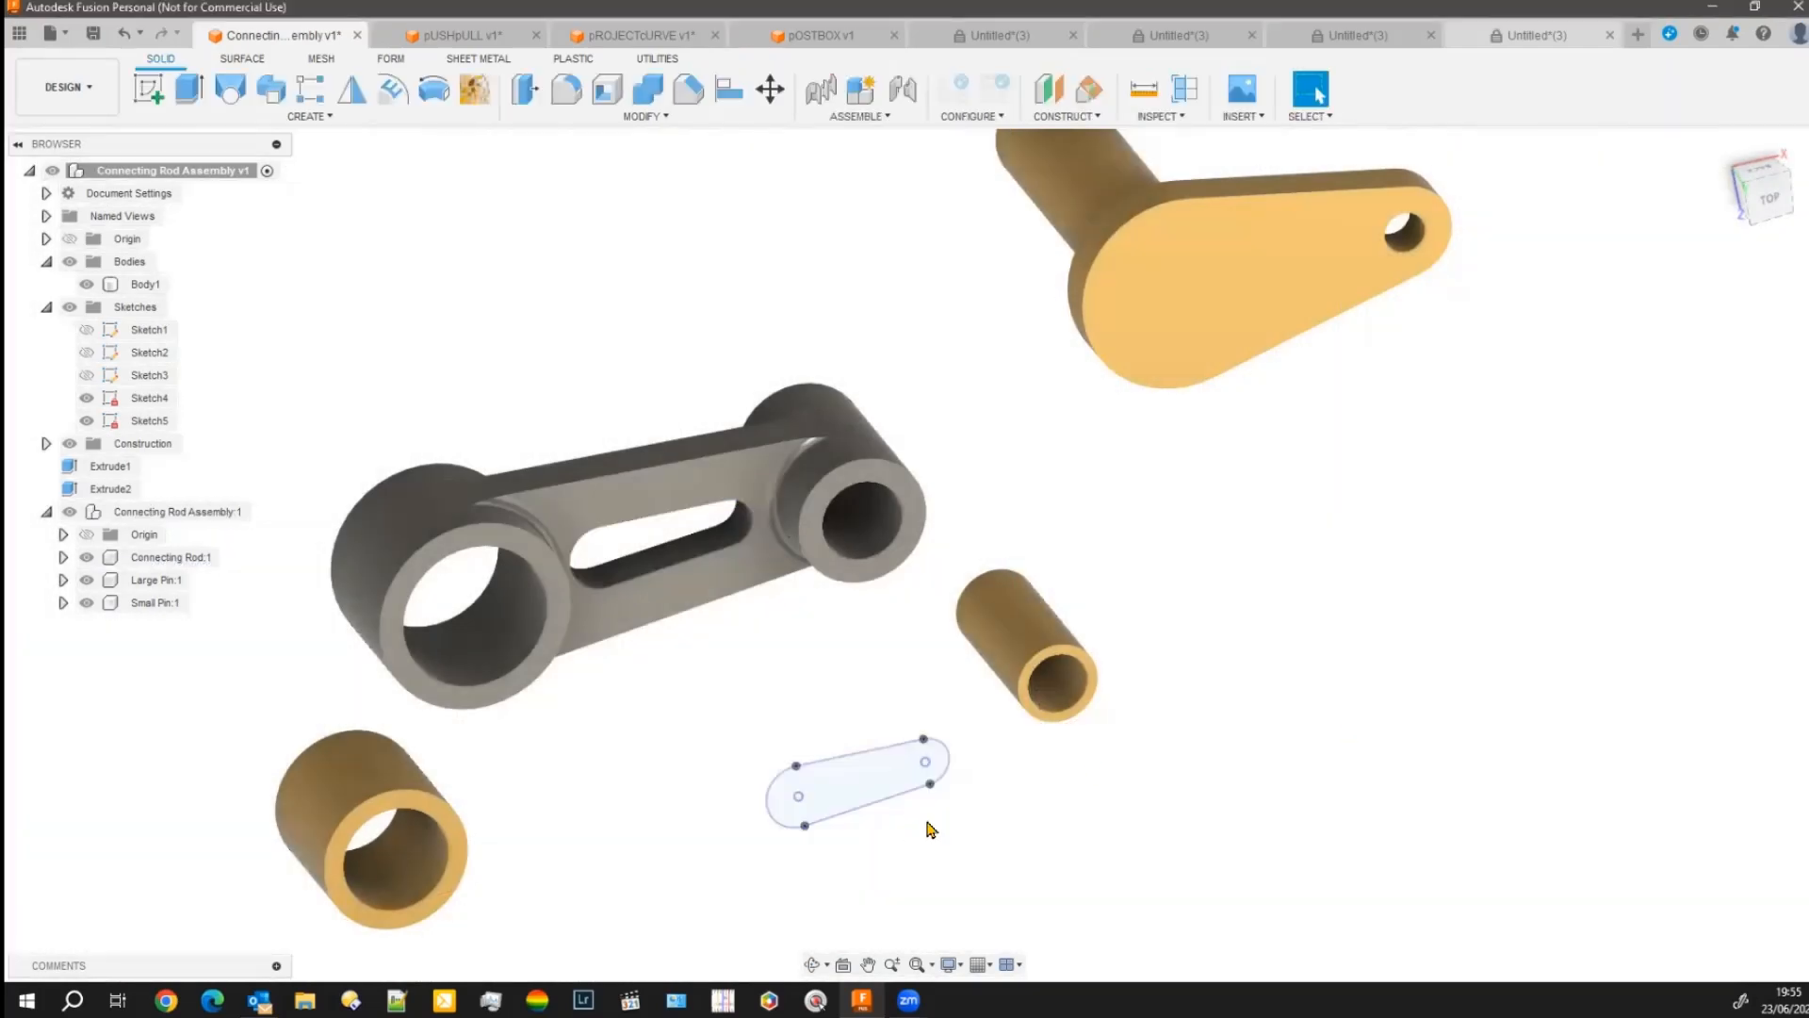
Extrude the projected slot profile about 43 mm away from the connecting rod as a new body.
click(838, 801)
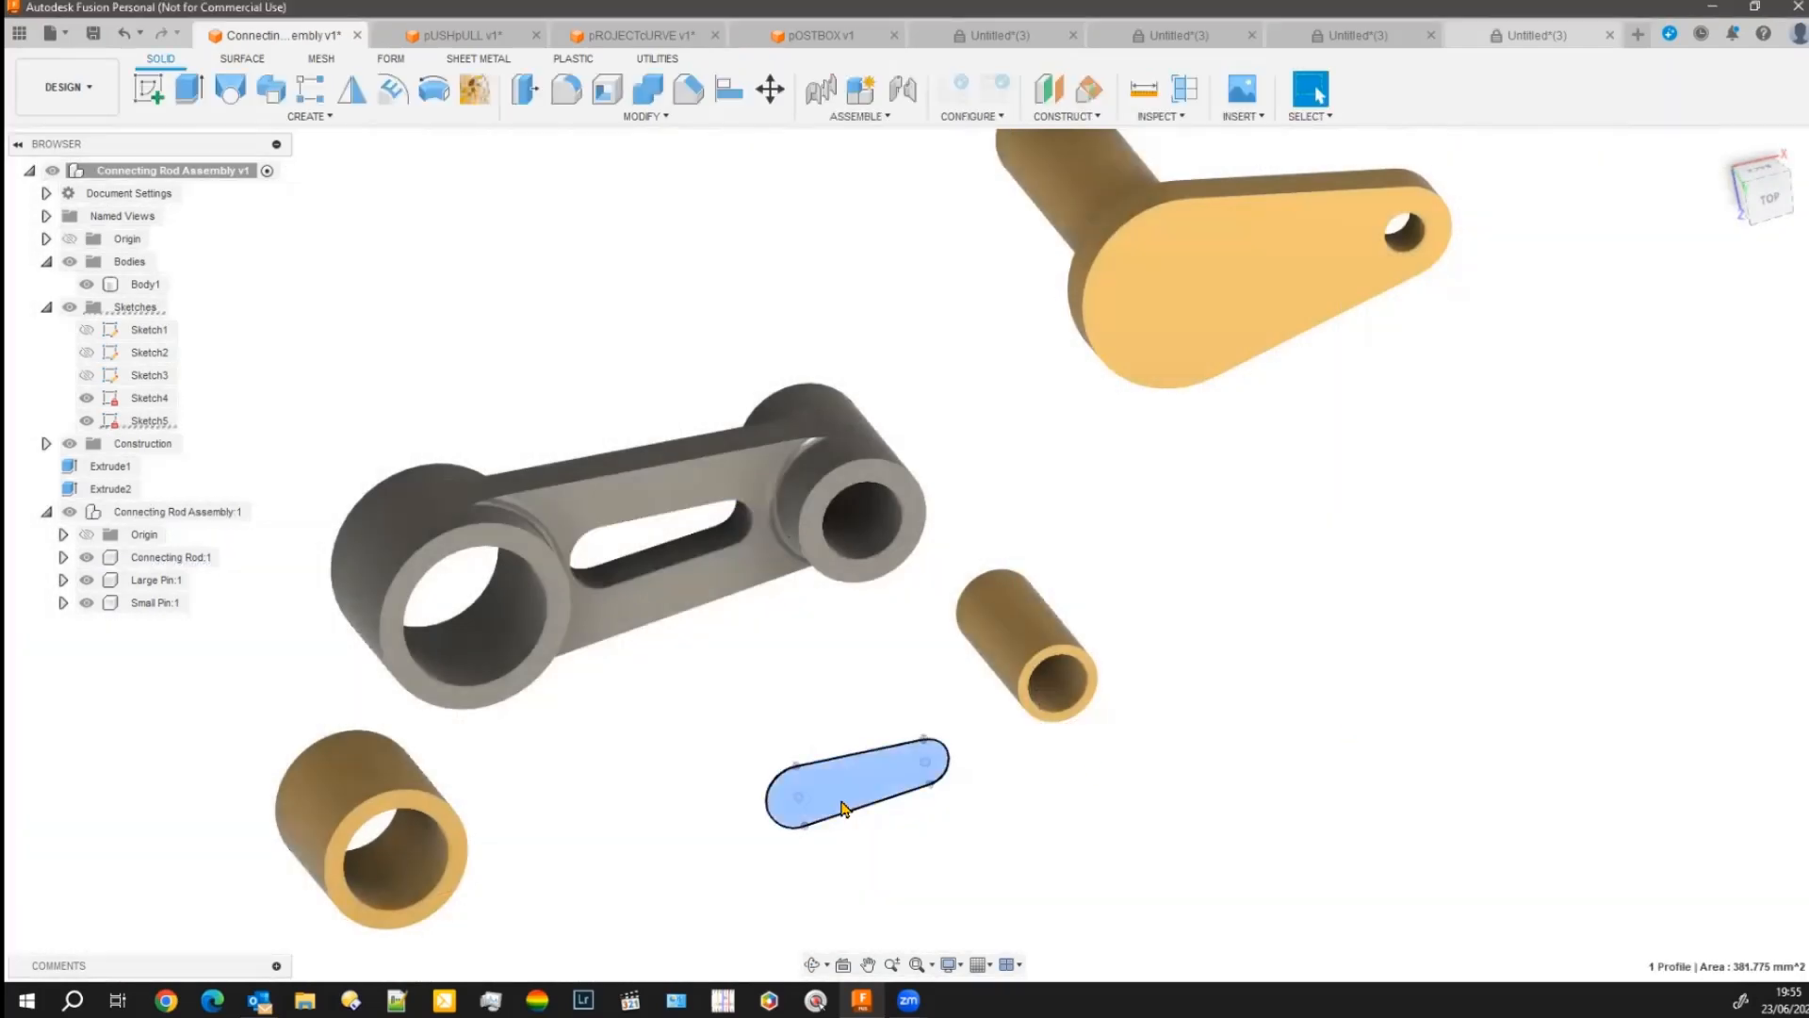
click(182, 89)
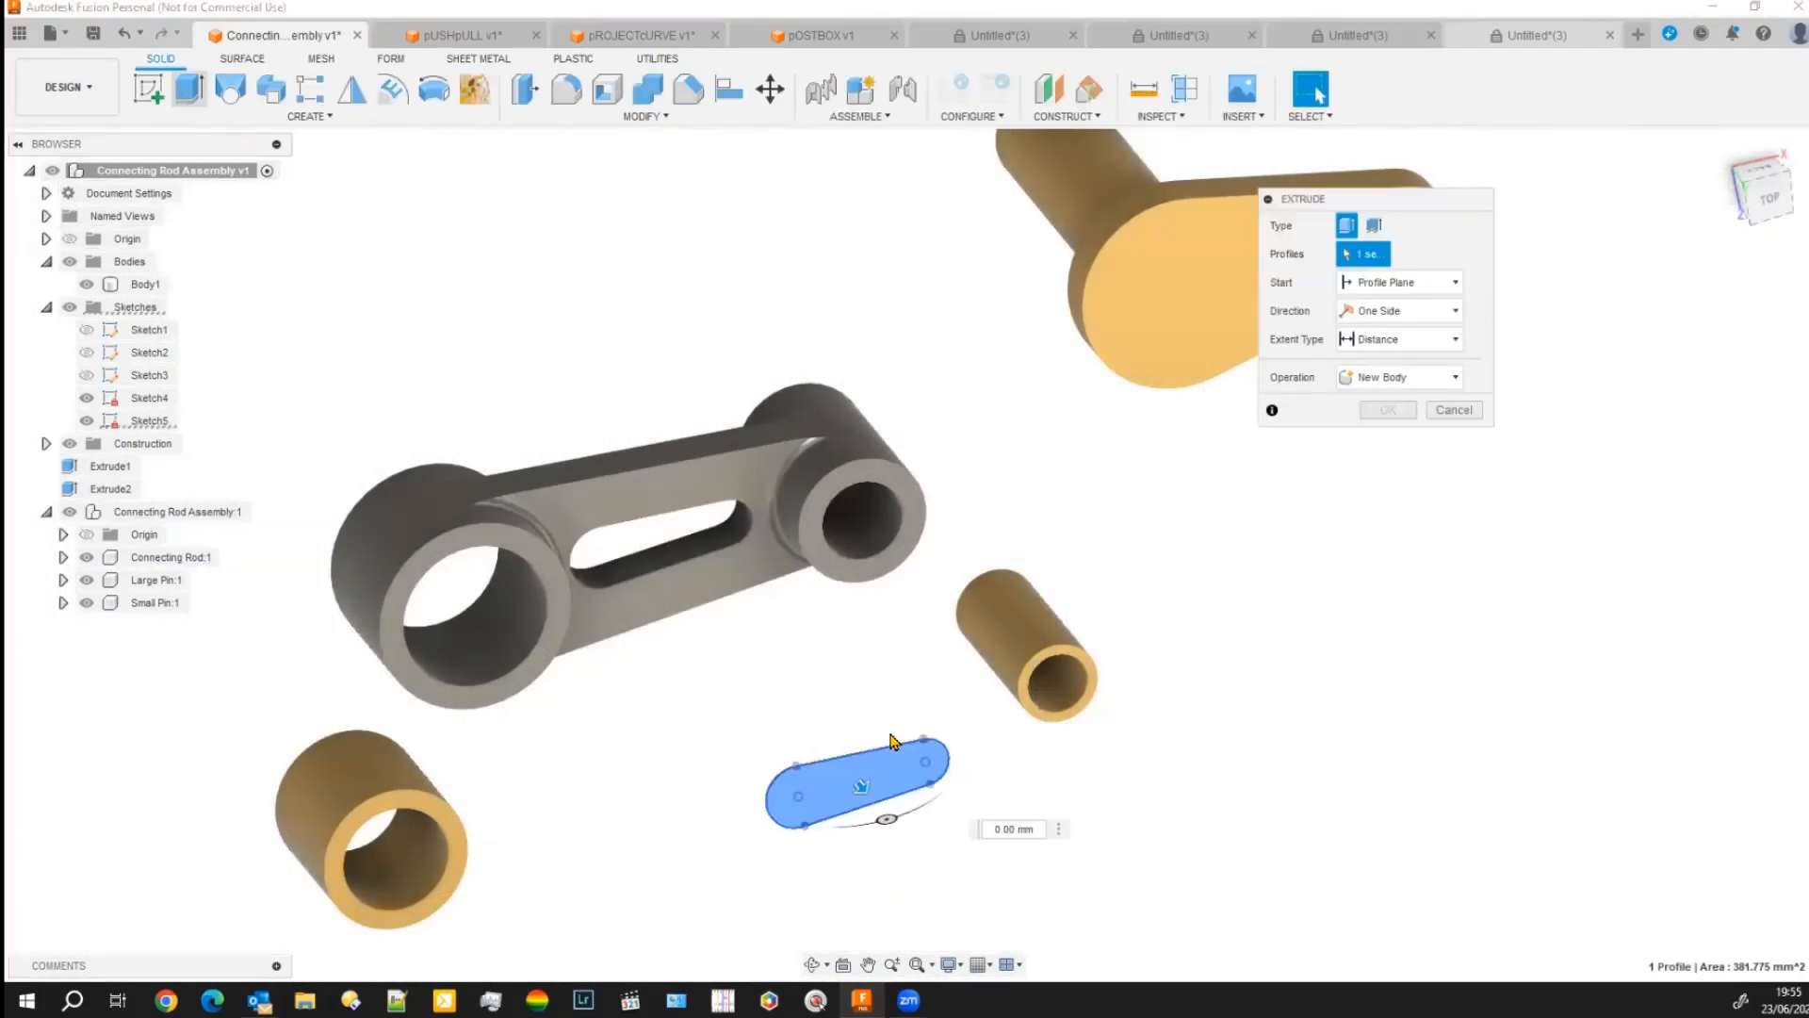
drag(919, 744, 932, 876)
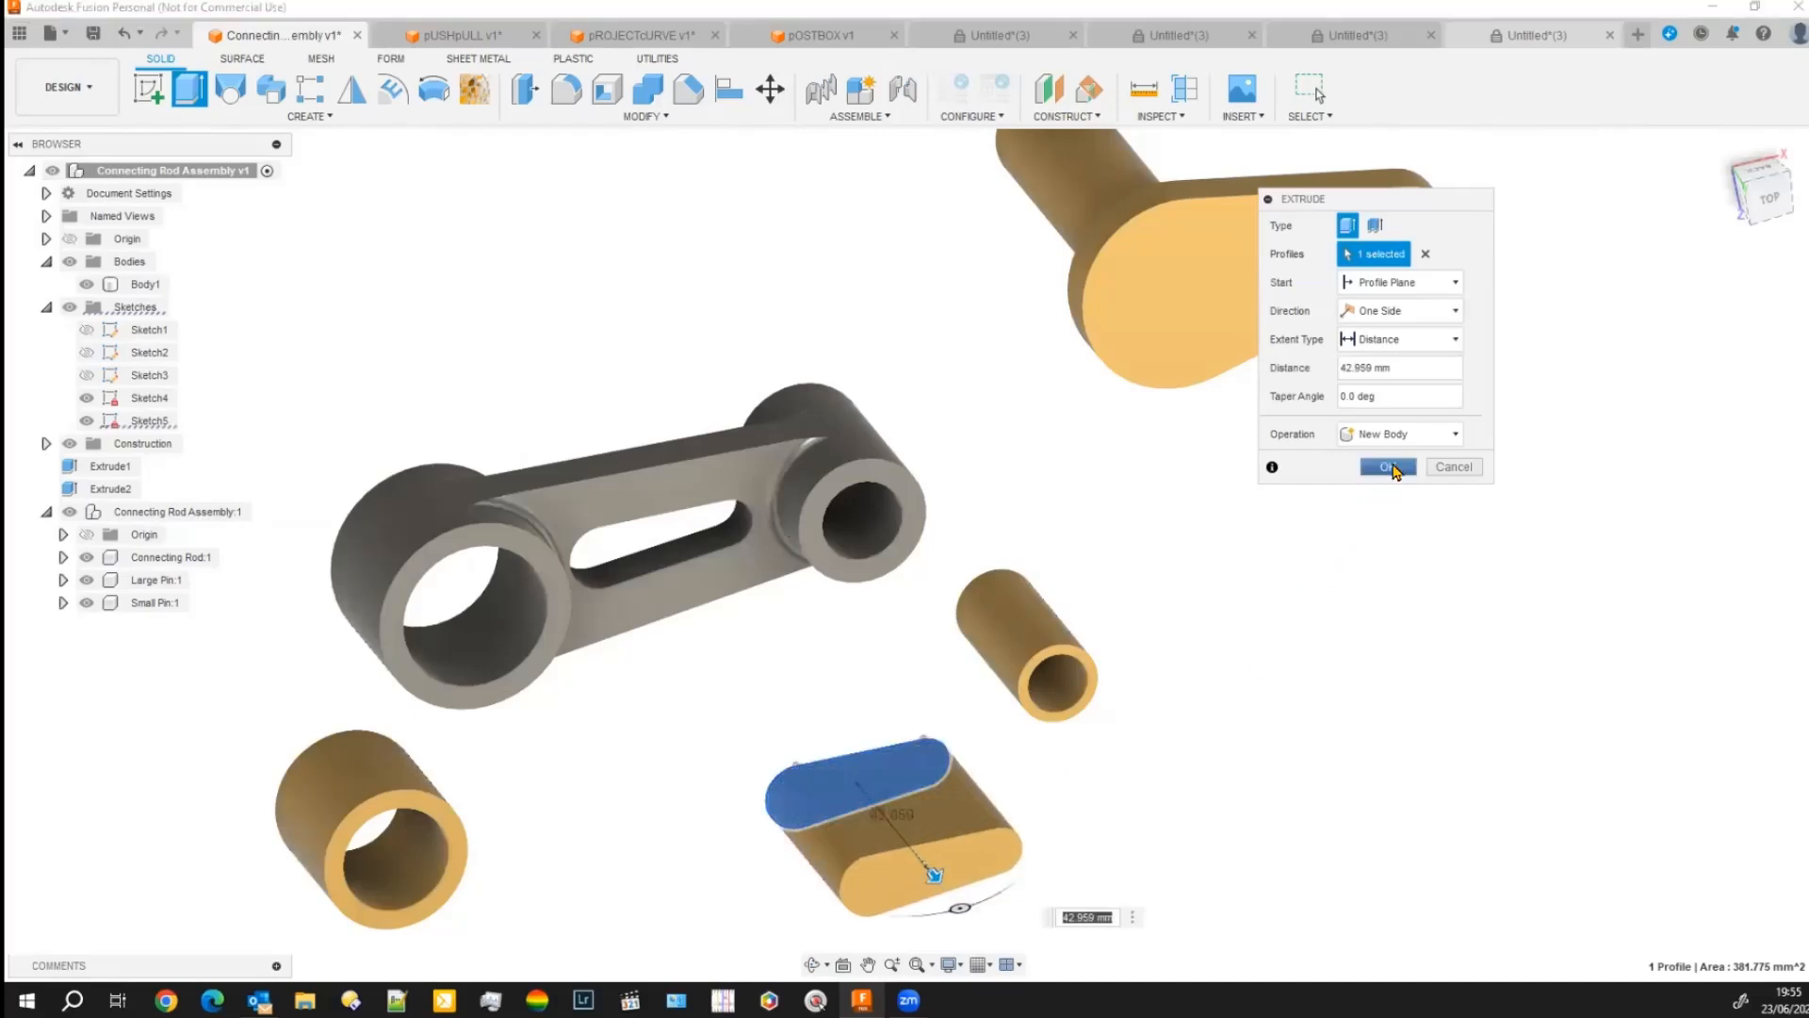
click(1381, 468)
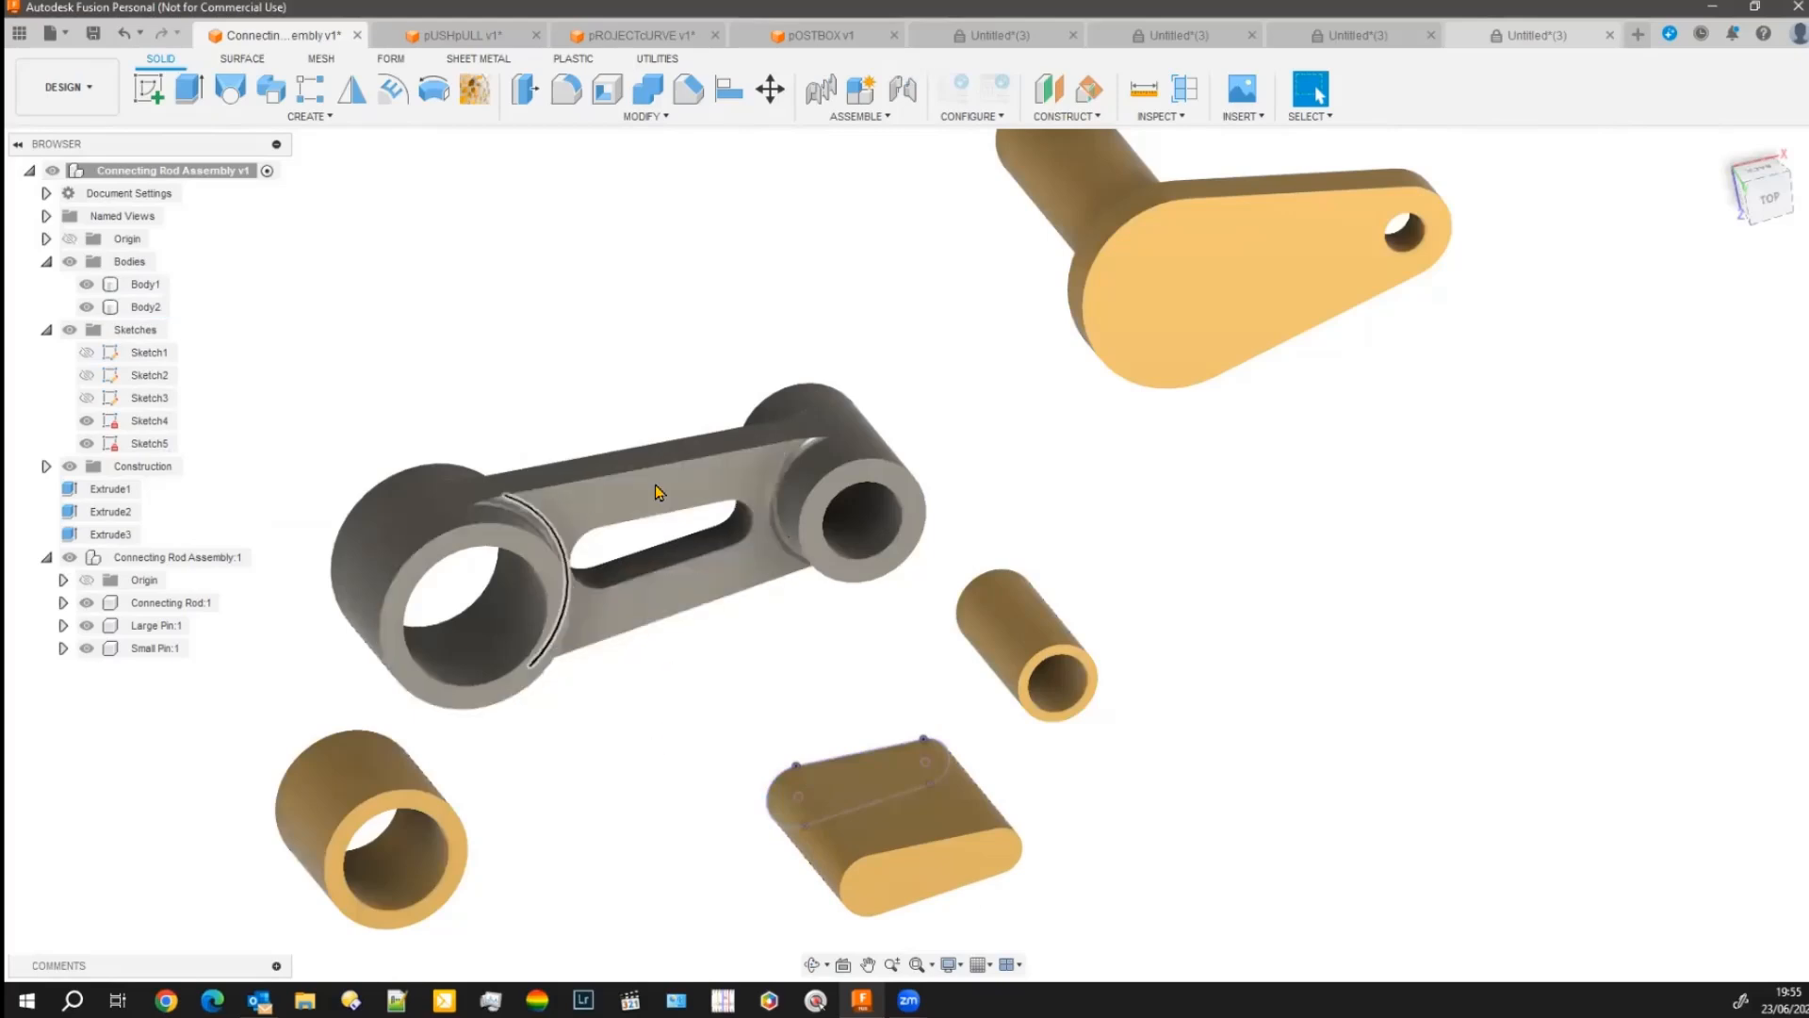
Align the large pin's inner cylindrical face to the large bore of the connecting rod.
middle_drag(741, 631, 843, 542)
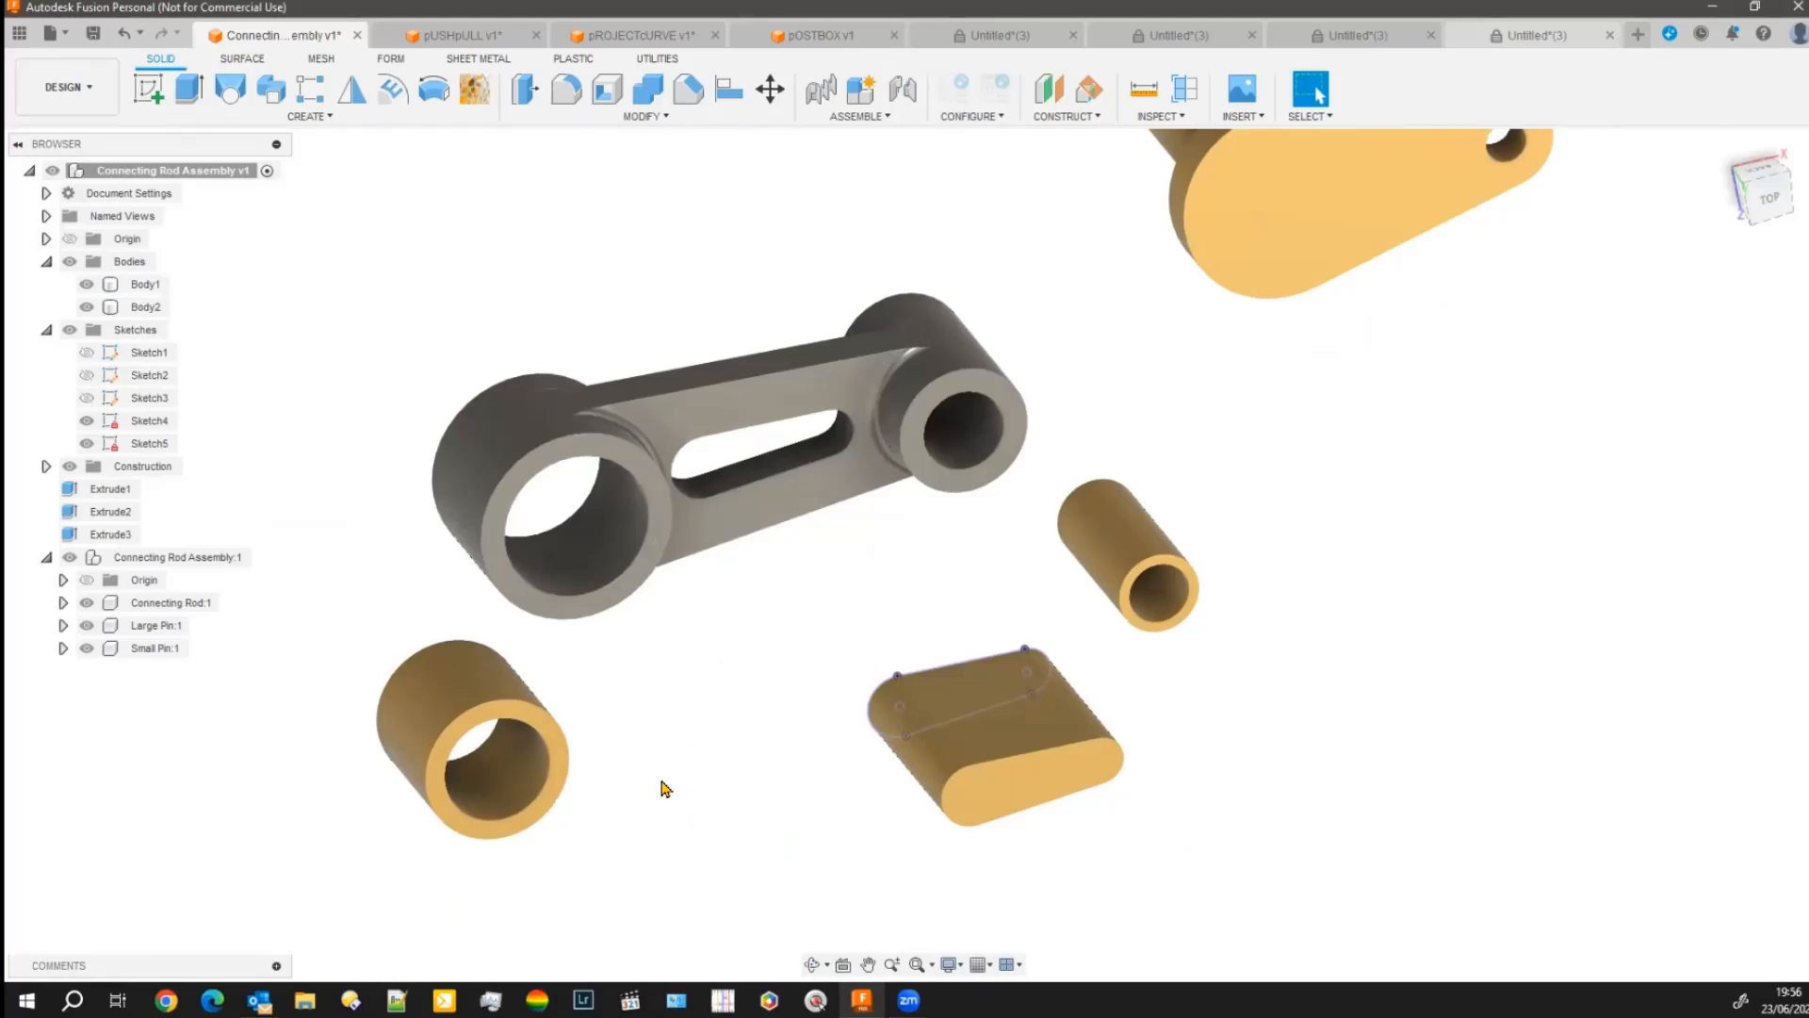
scroll(798, 667, down, 2)
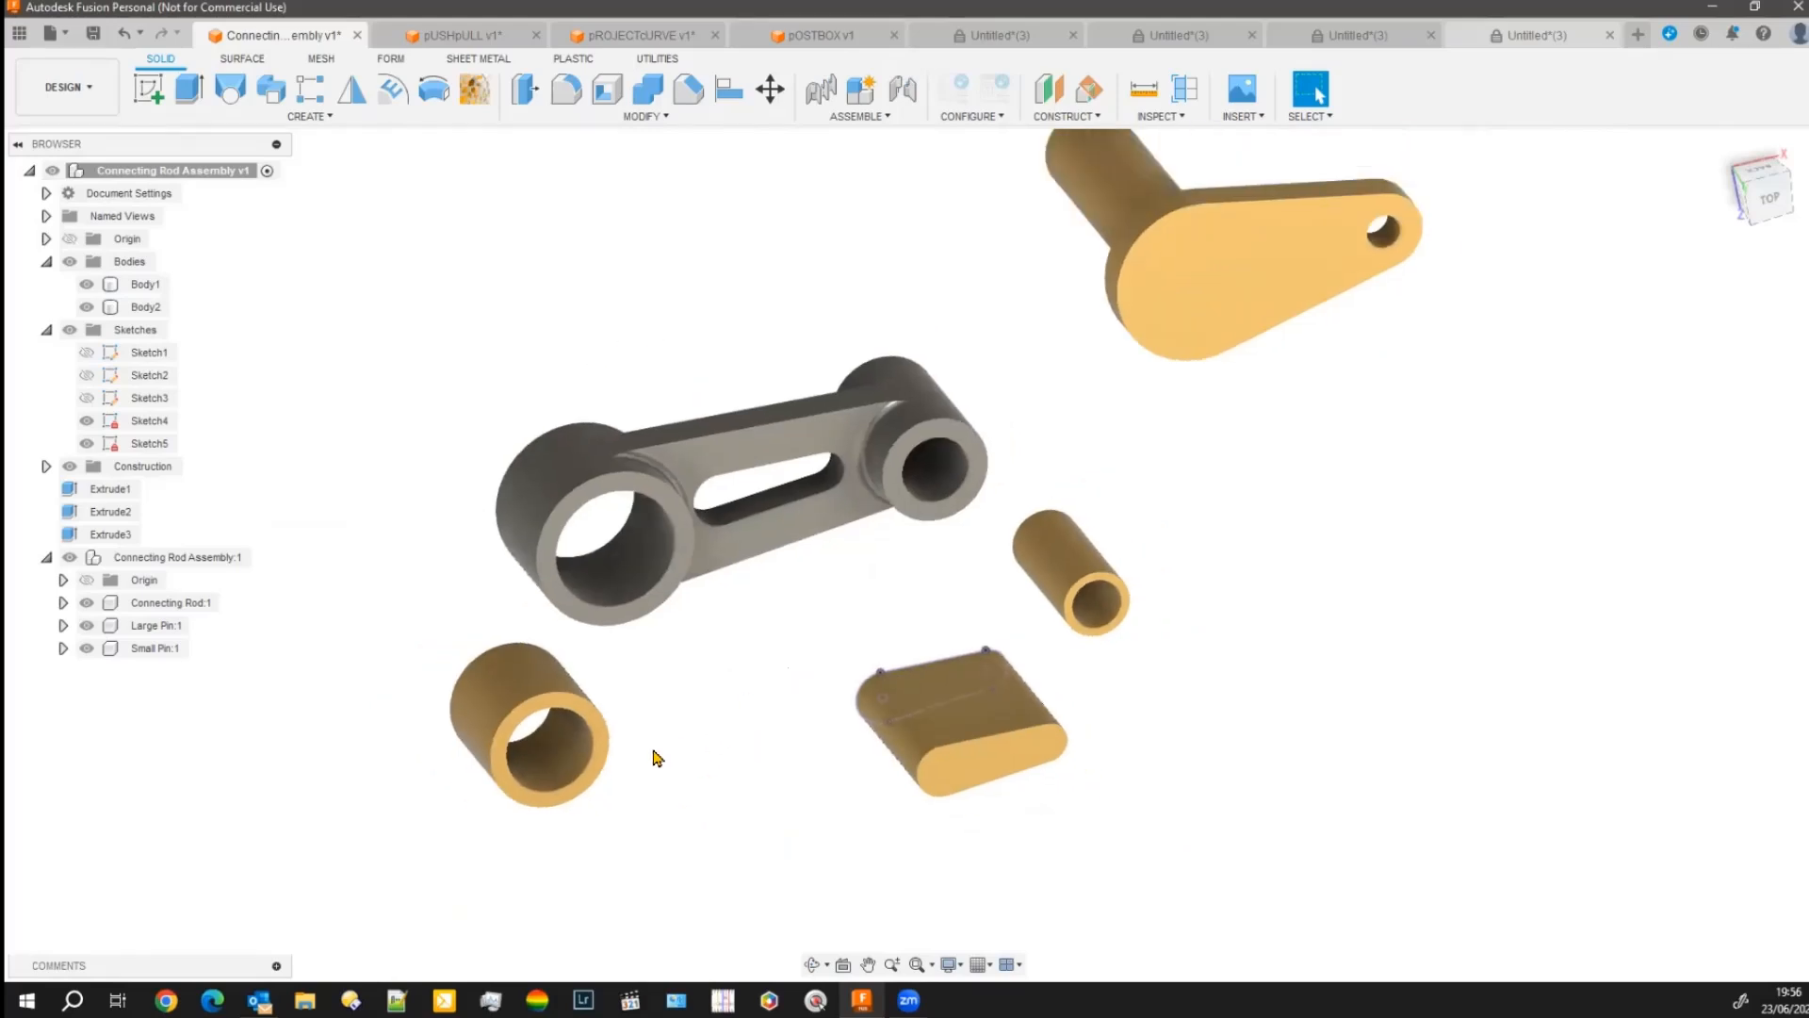
click(729, 95)
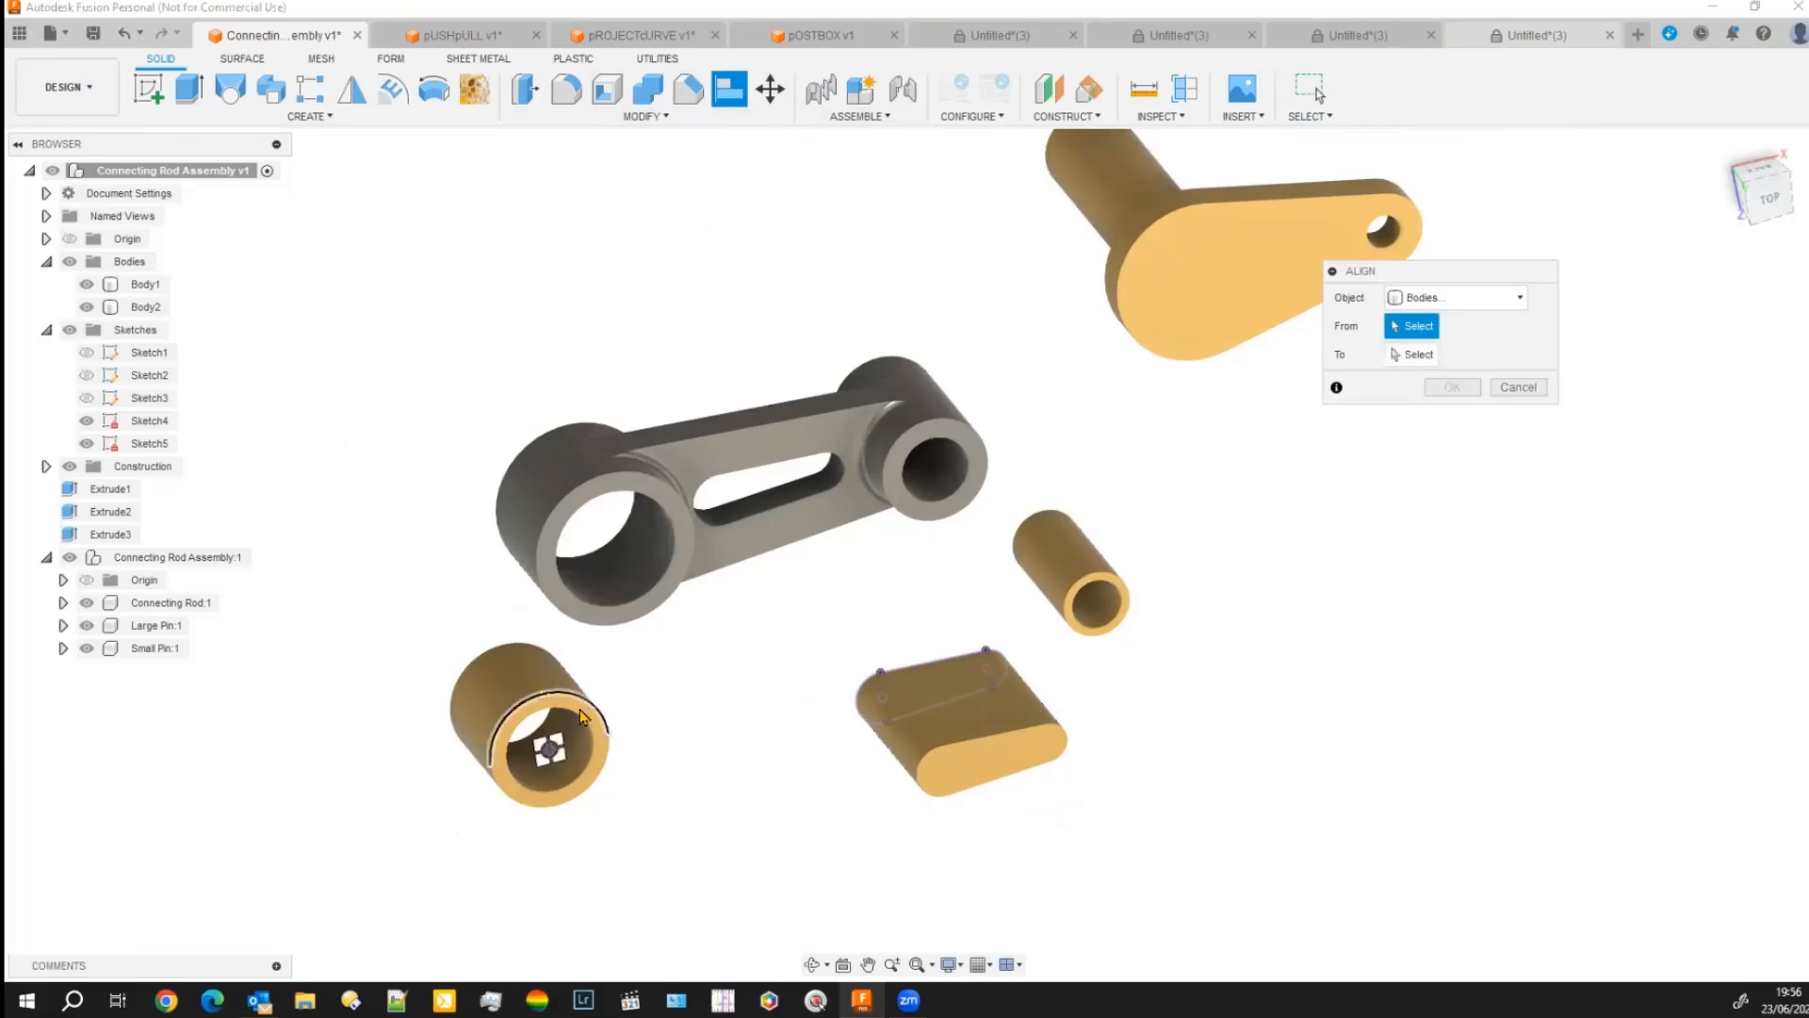
click(550, 754)
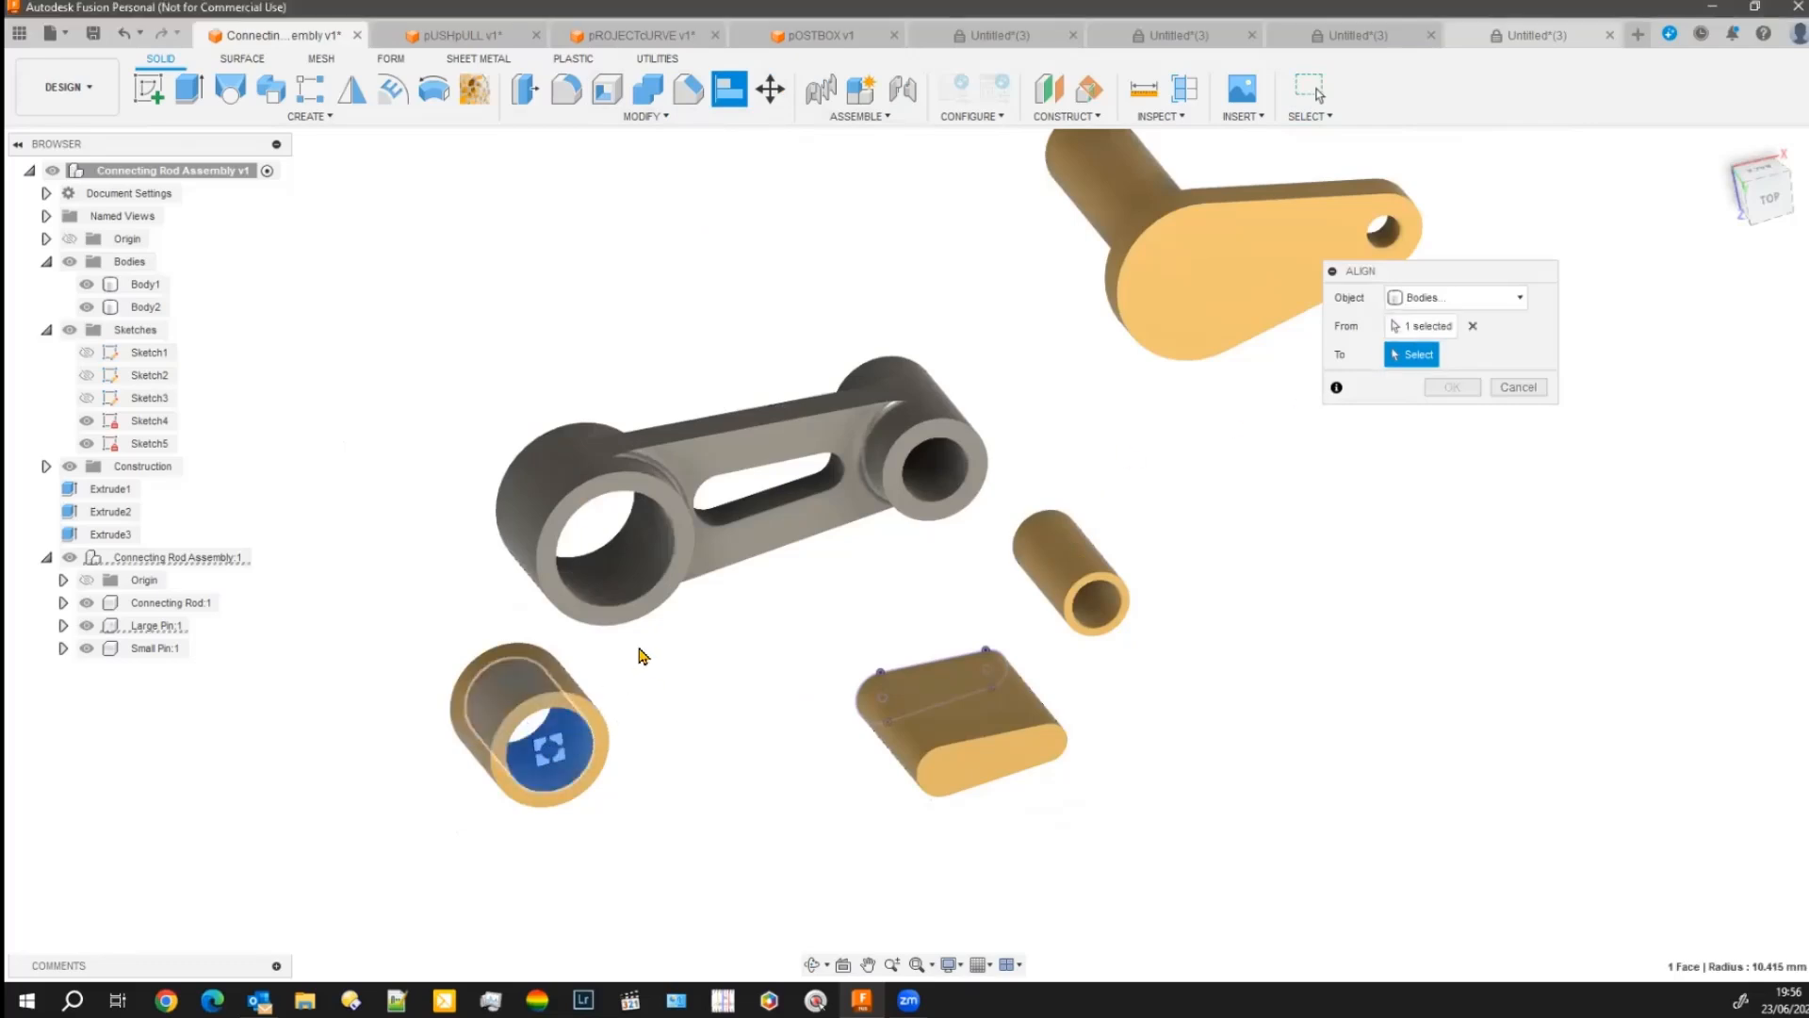
click(617, 560)
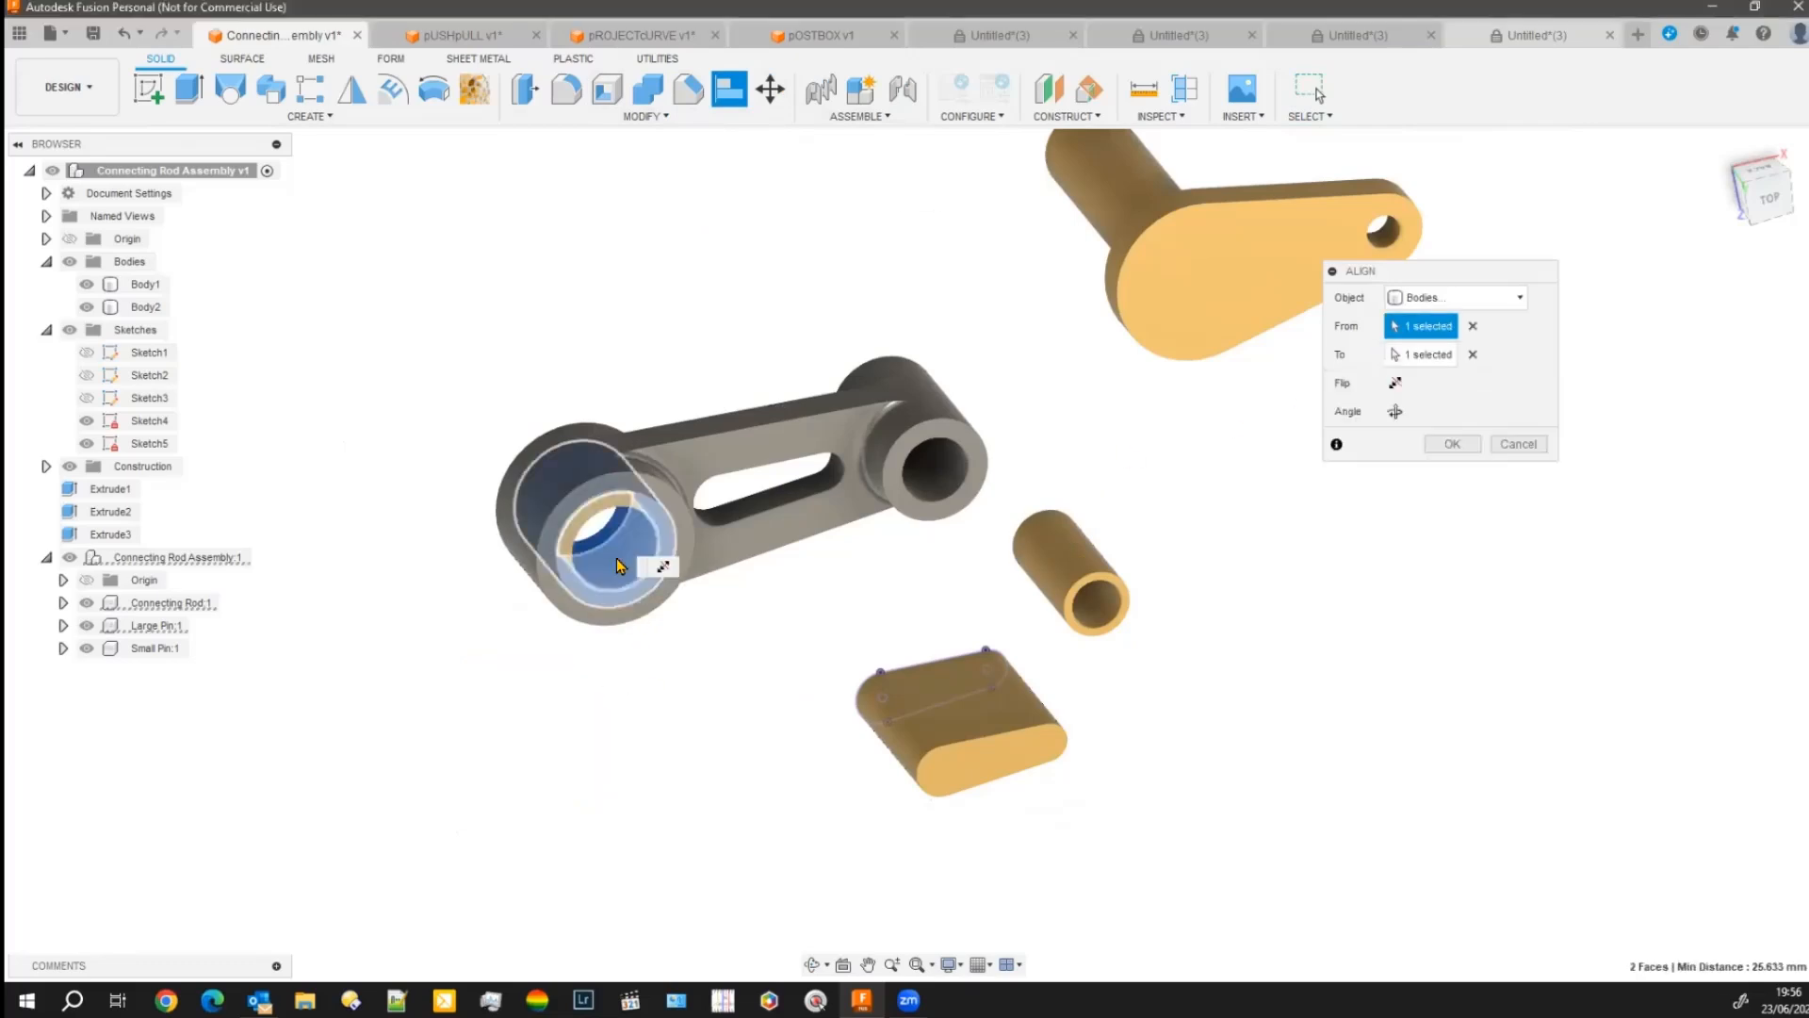
click(1452, 444)
Align the flat face of the teardrop-shaped crank, Body1, to the small bore of the connecting rod and check its orientation.
click(728, 92)
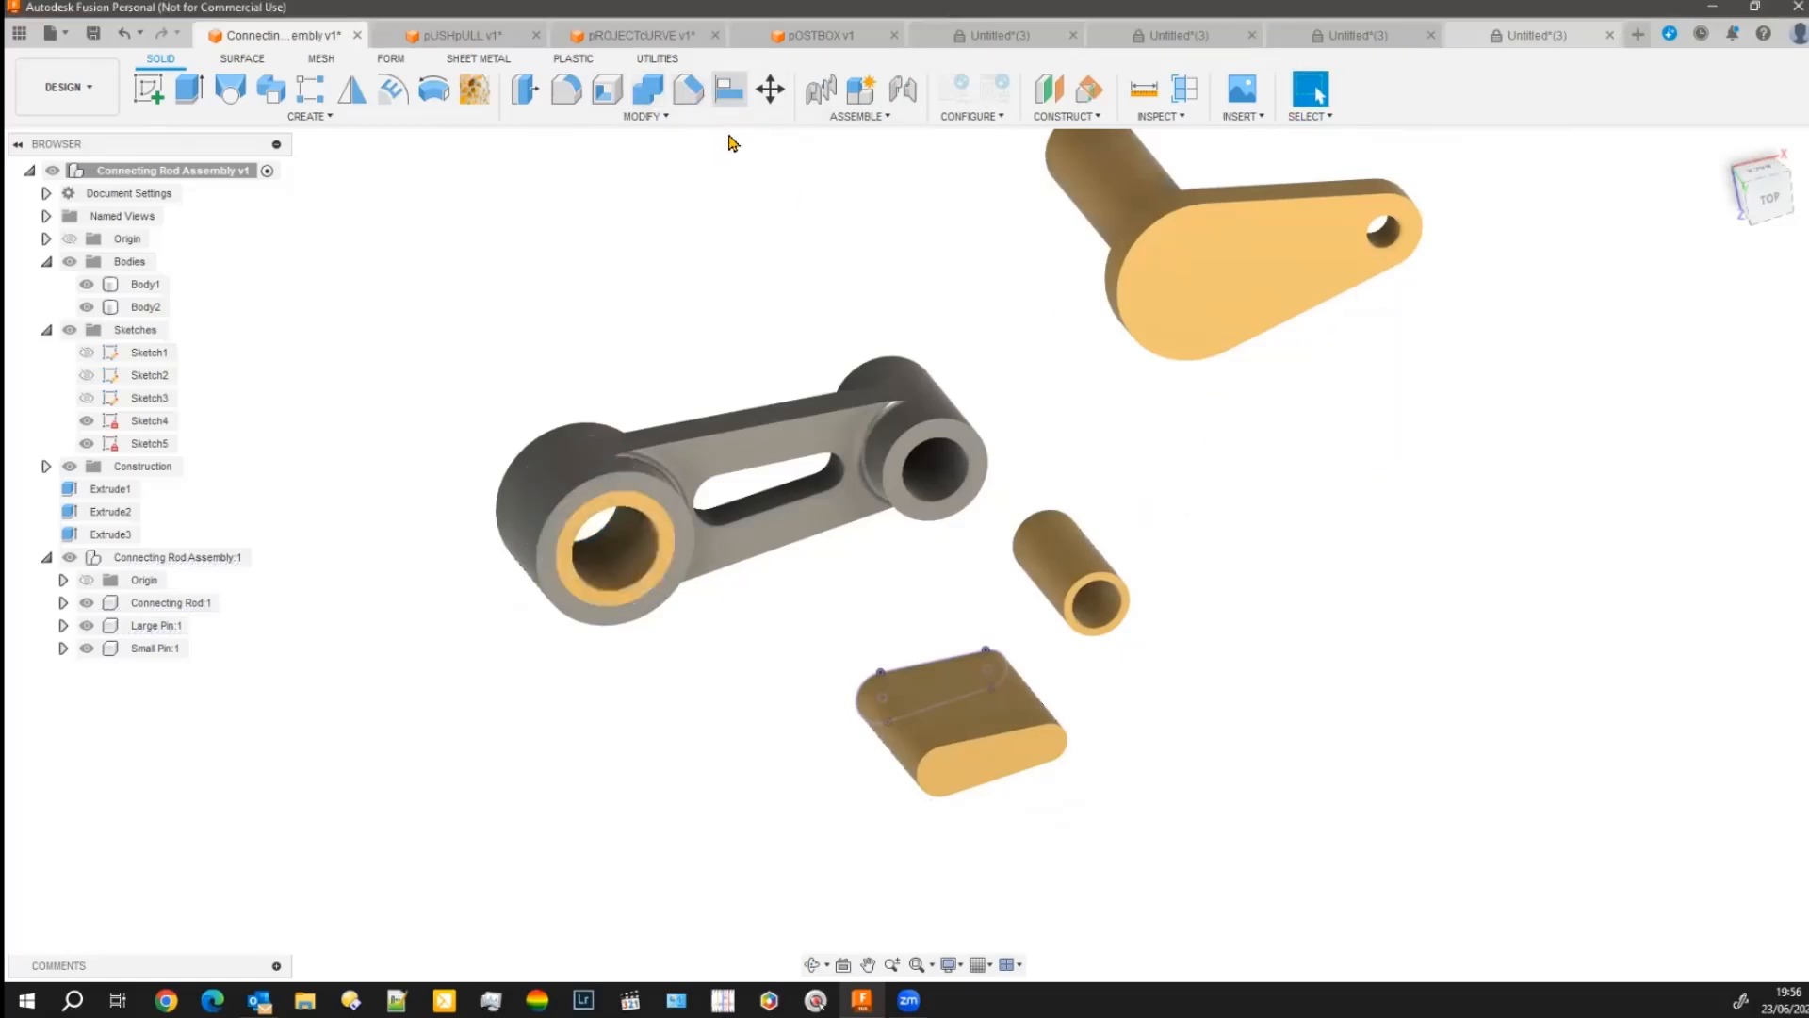
click(1199, 285)
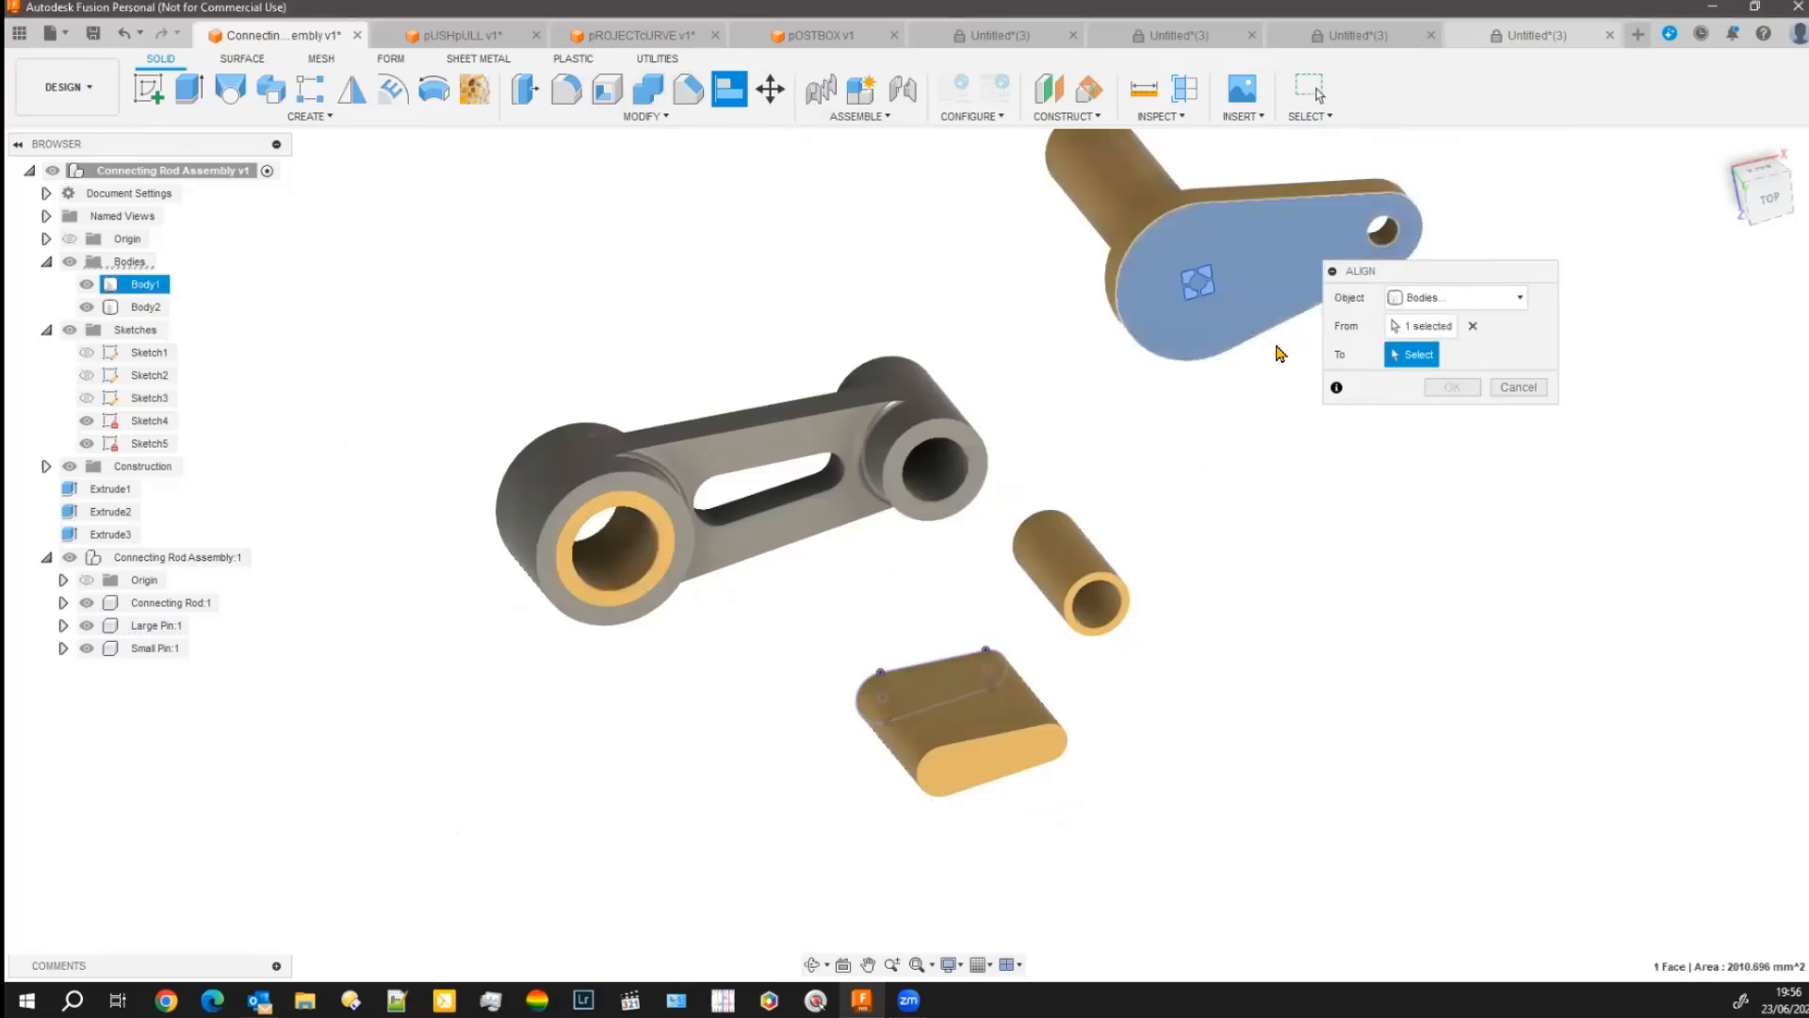
click(933, 474)
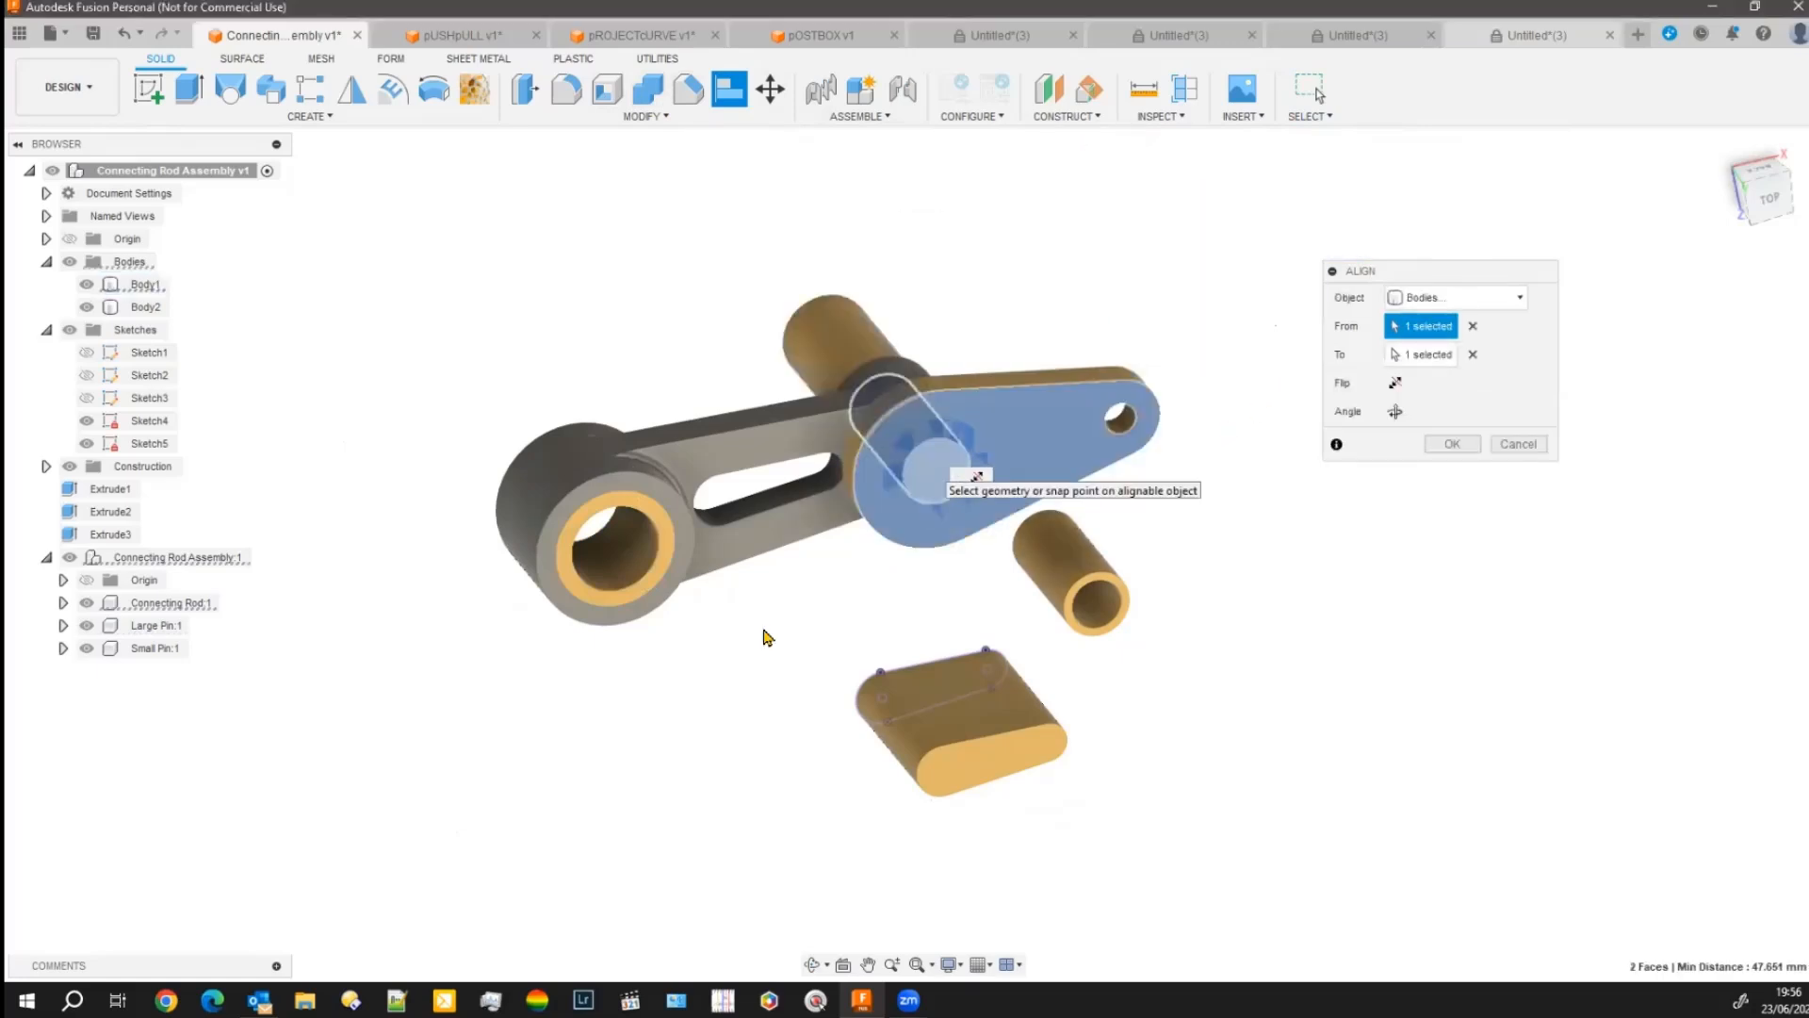
shift+middle_drag(658, 694, 565, 885)
shift+middle_drag(653, 641, 878, 466)
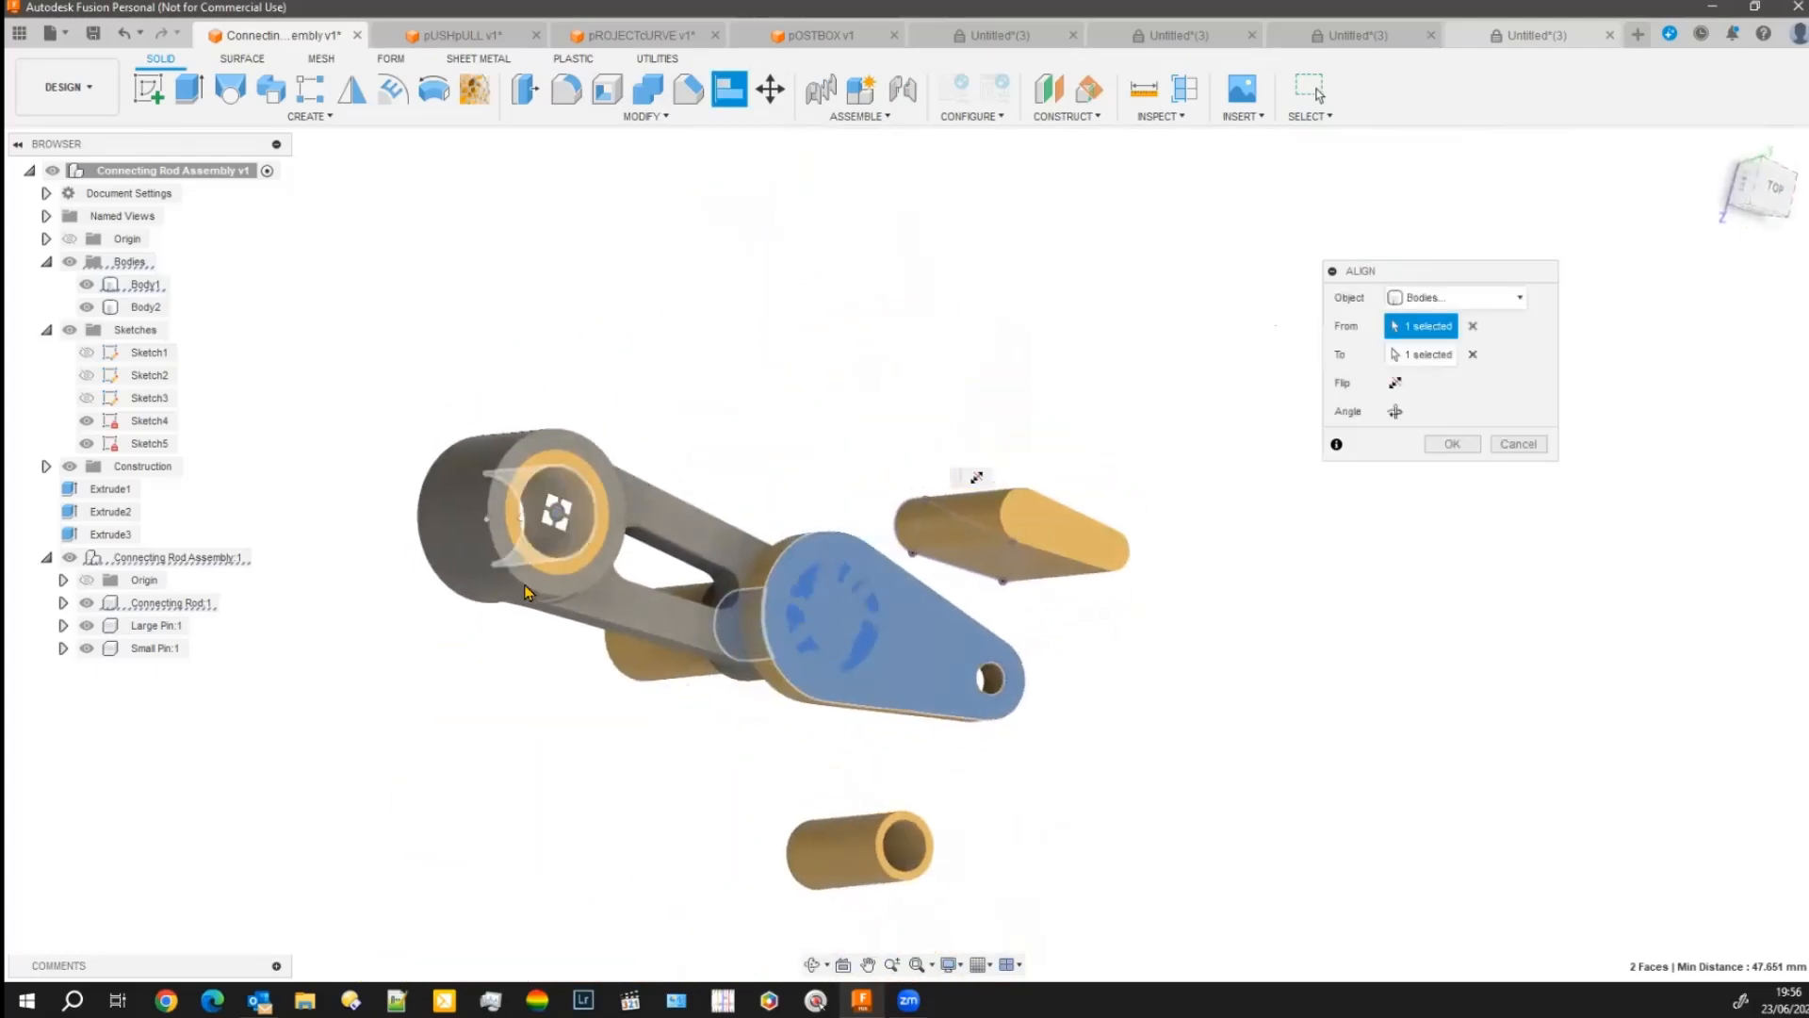
shift+middle_drag(564, 746, 555, 784)
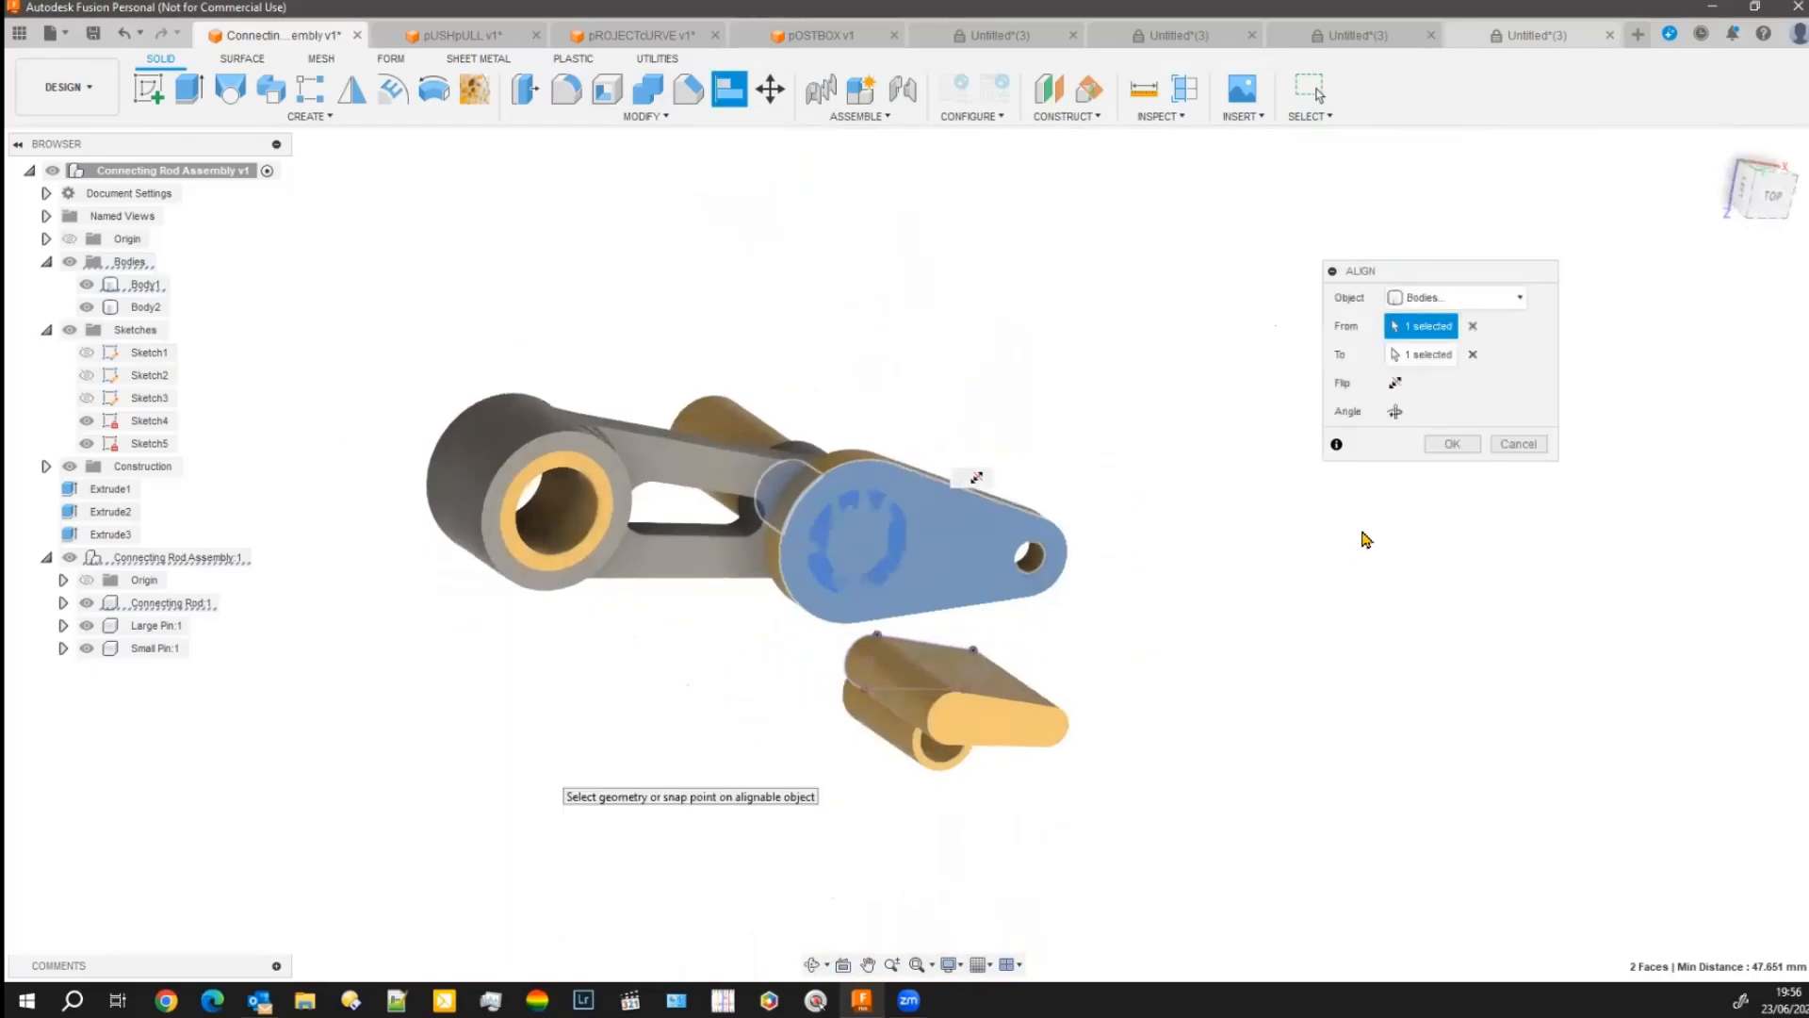